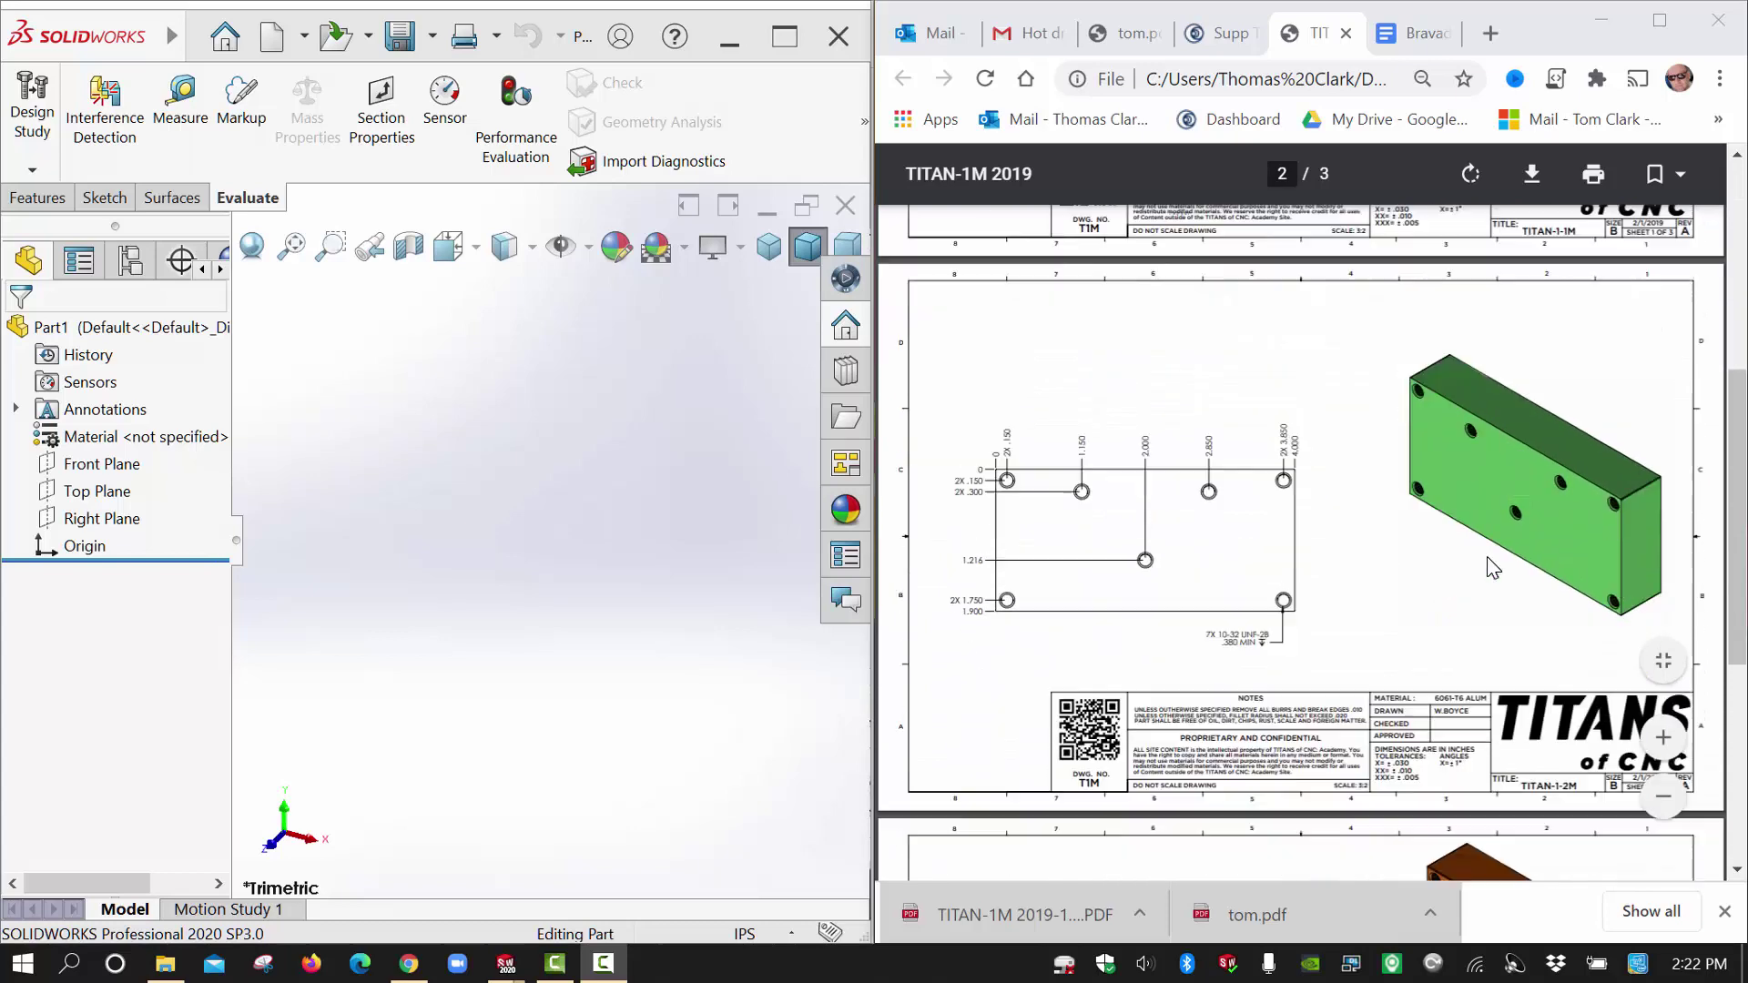
# Examine all three sheets of the TITAN-1M drawing for the block dimensions, tapped hole layout and pocket details.
pyautogui.scroll(-6, 1493, 568)
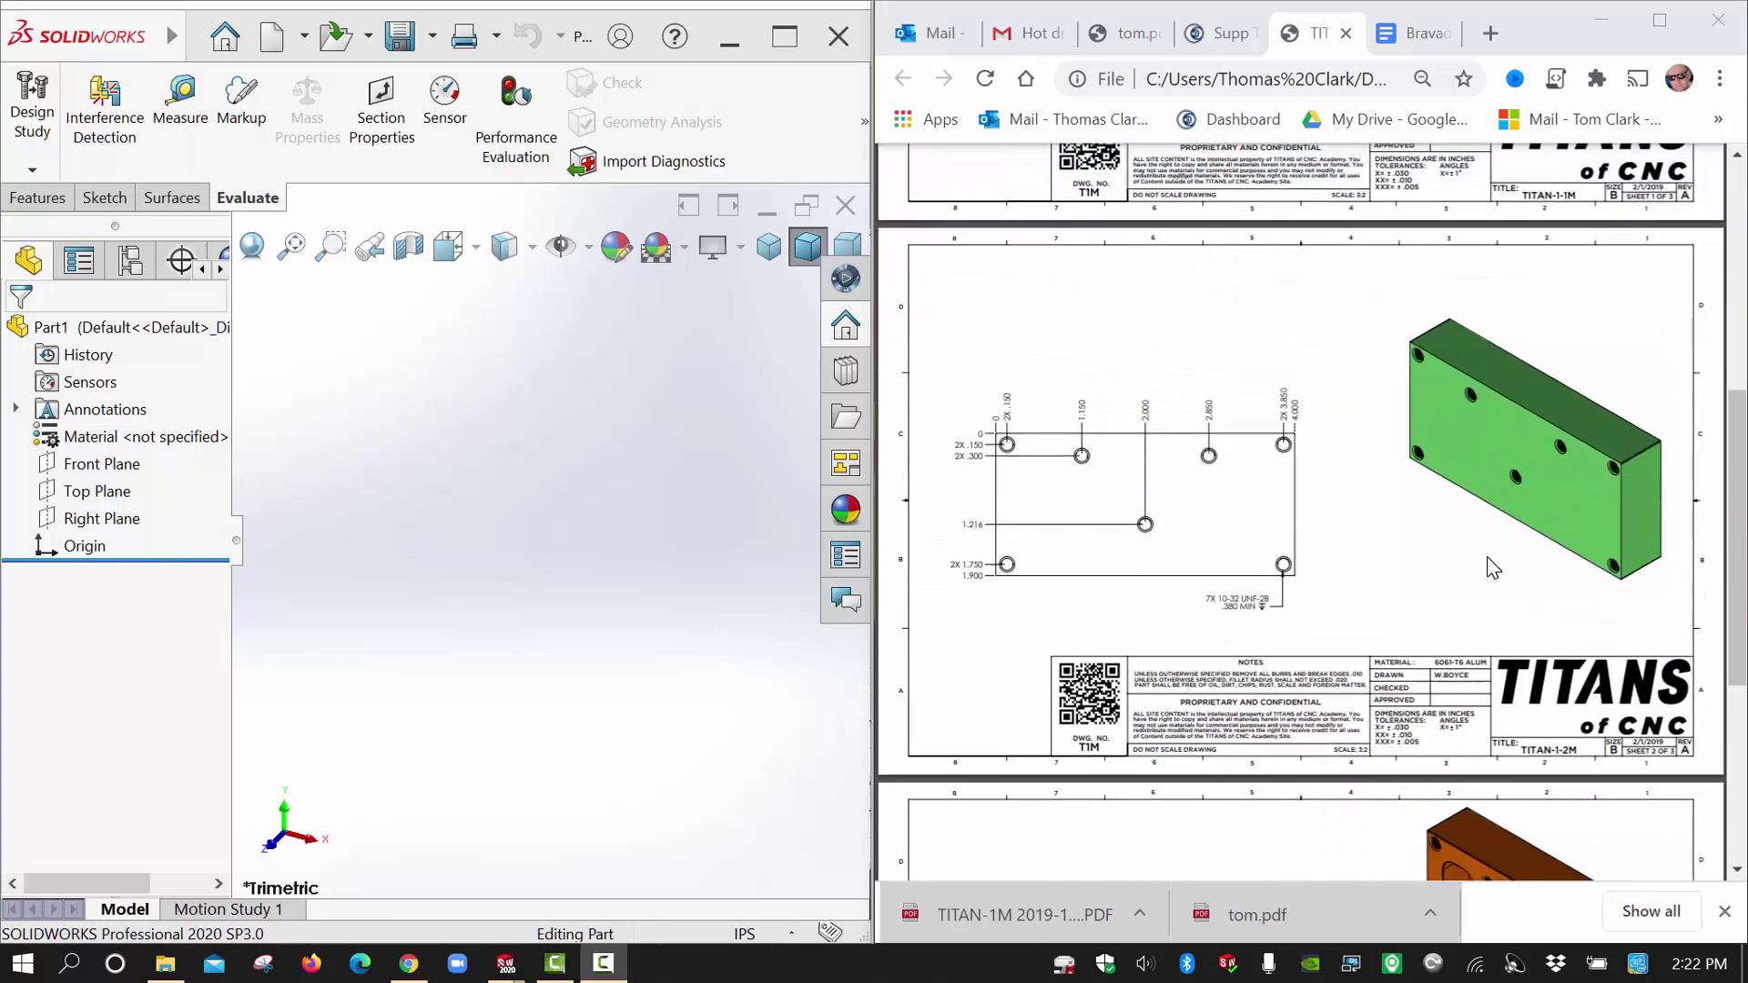
pyautogui.scroll(9, 1489, 564)
pyautogui.scroll(2, 1488, 564)
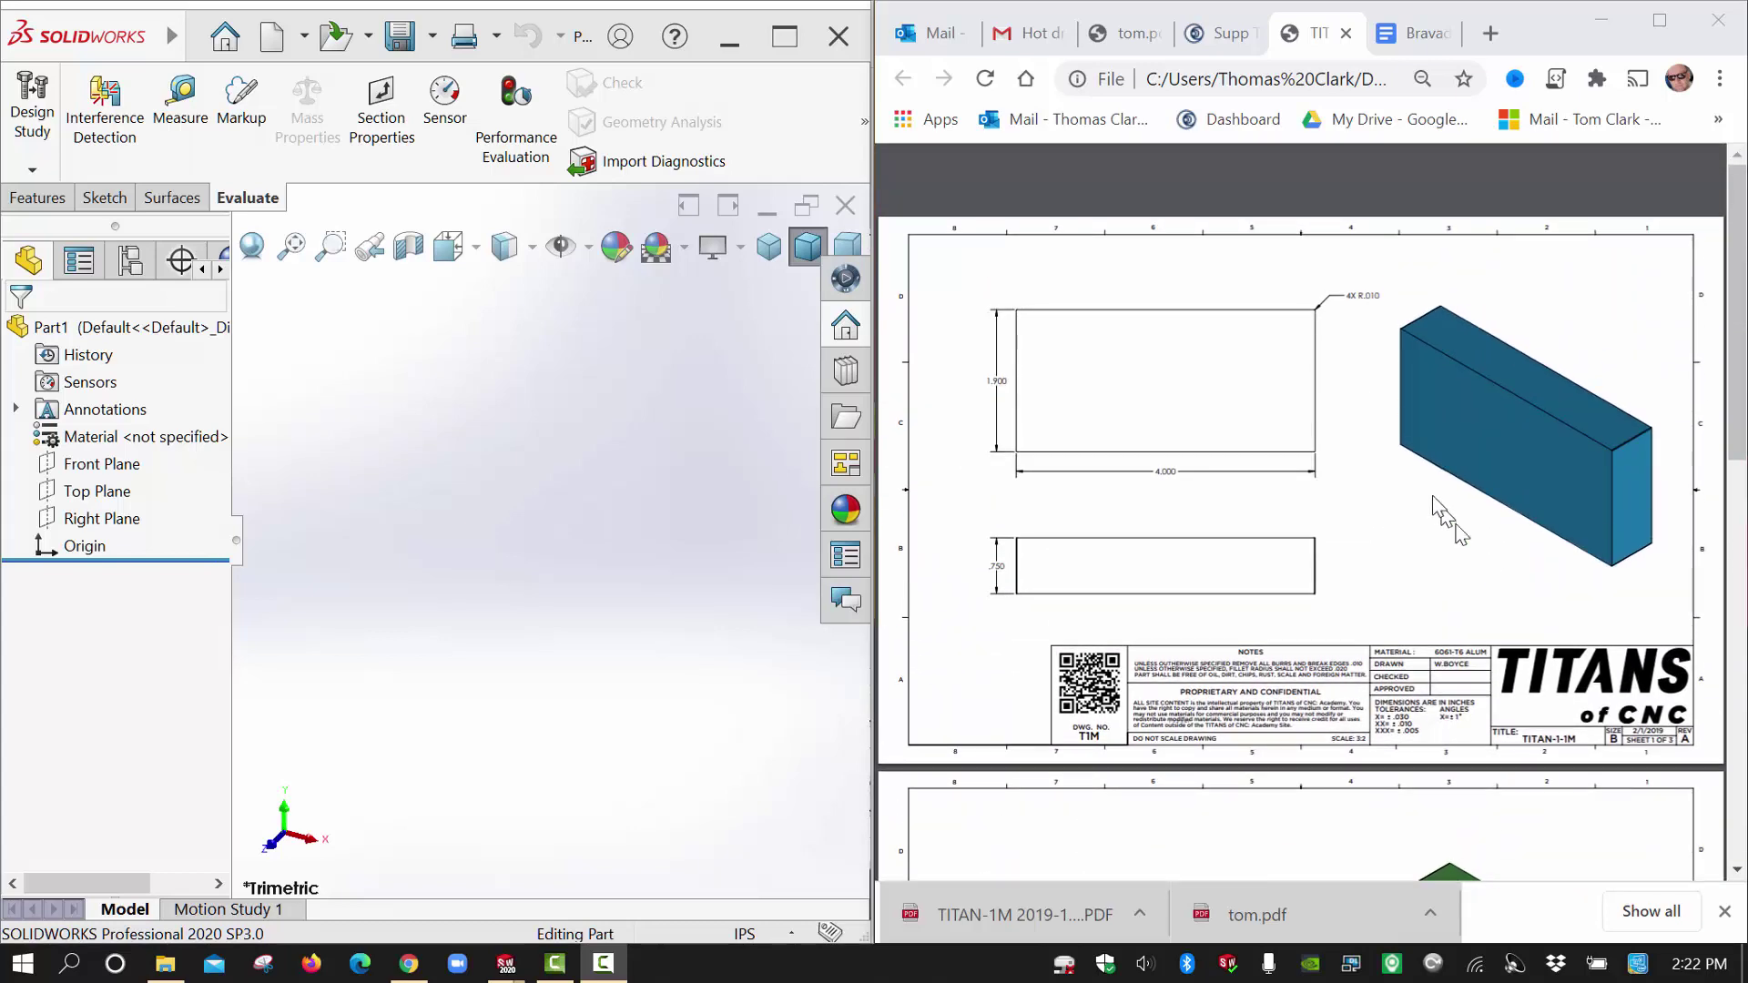
pyautogui.scroll(-4, 1436, 500)
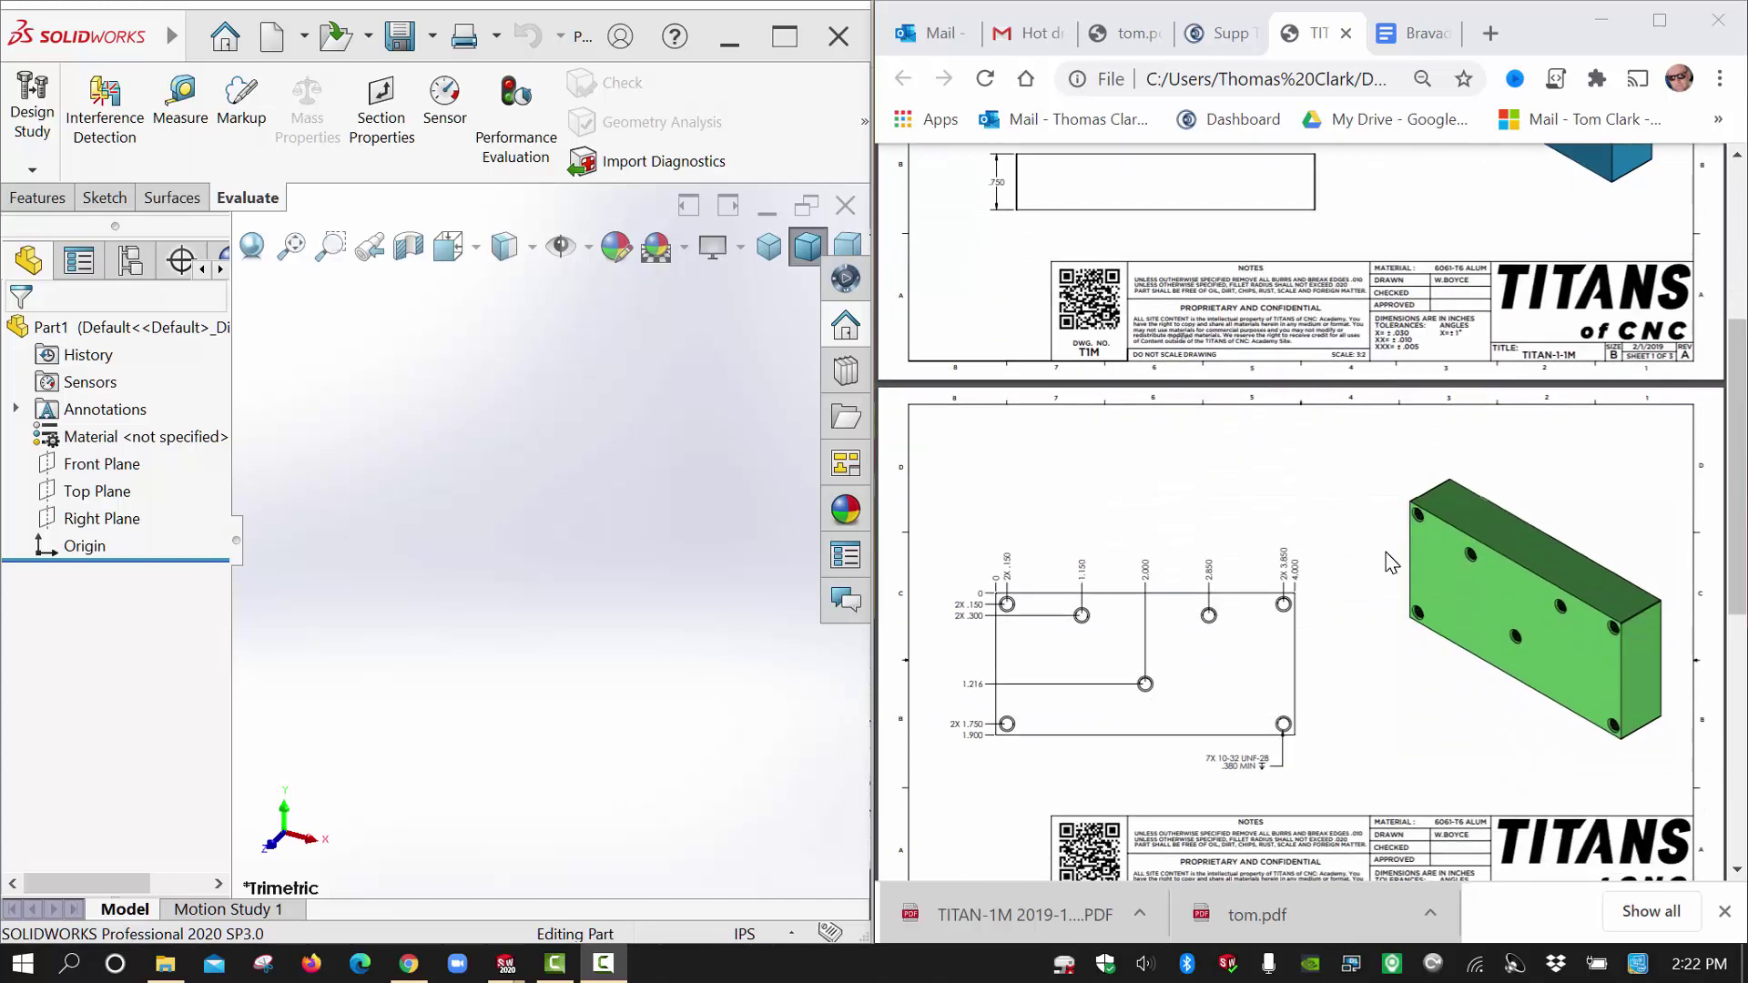
pyautogui.scroll(-4, 1385, 559)
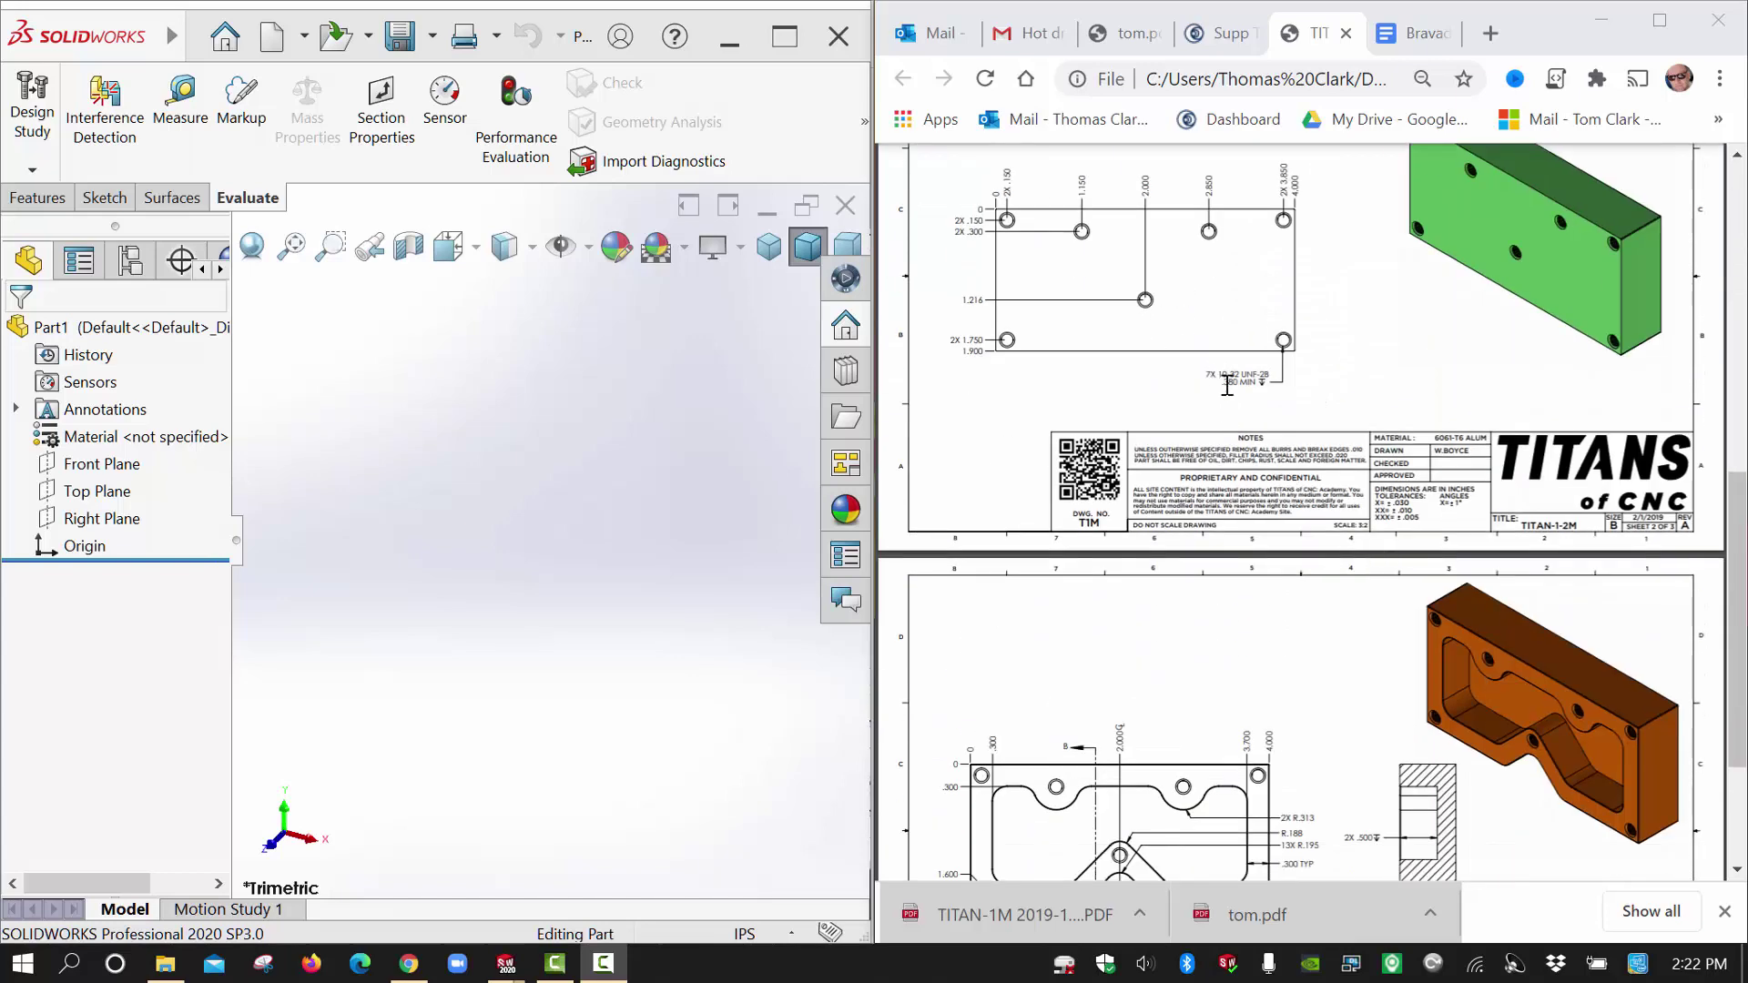
pyautogui.scroll(-2, 1336, 492)
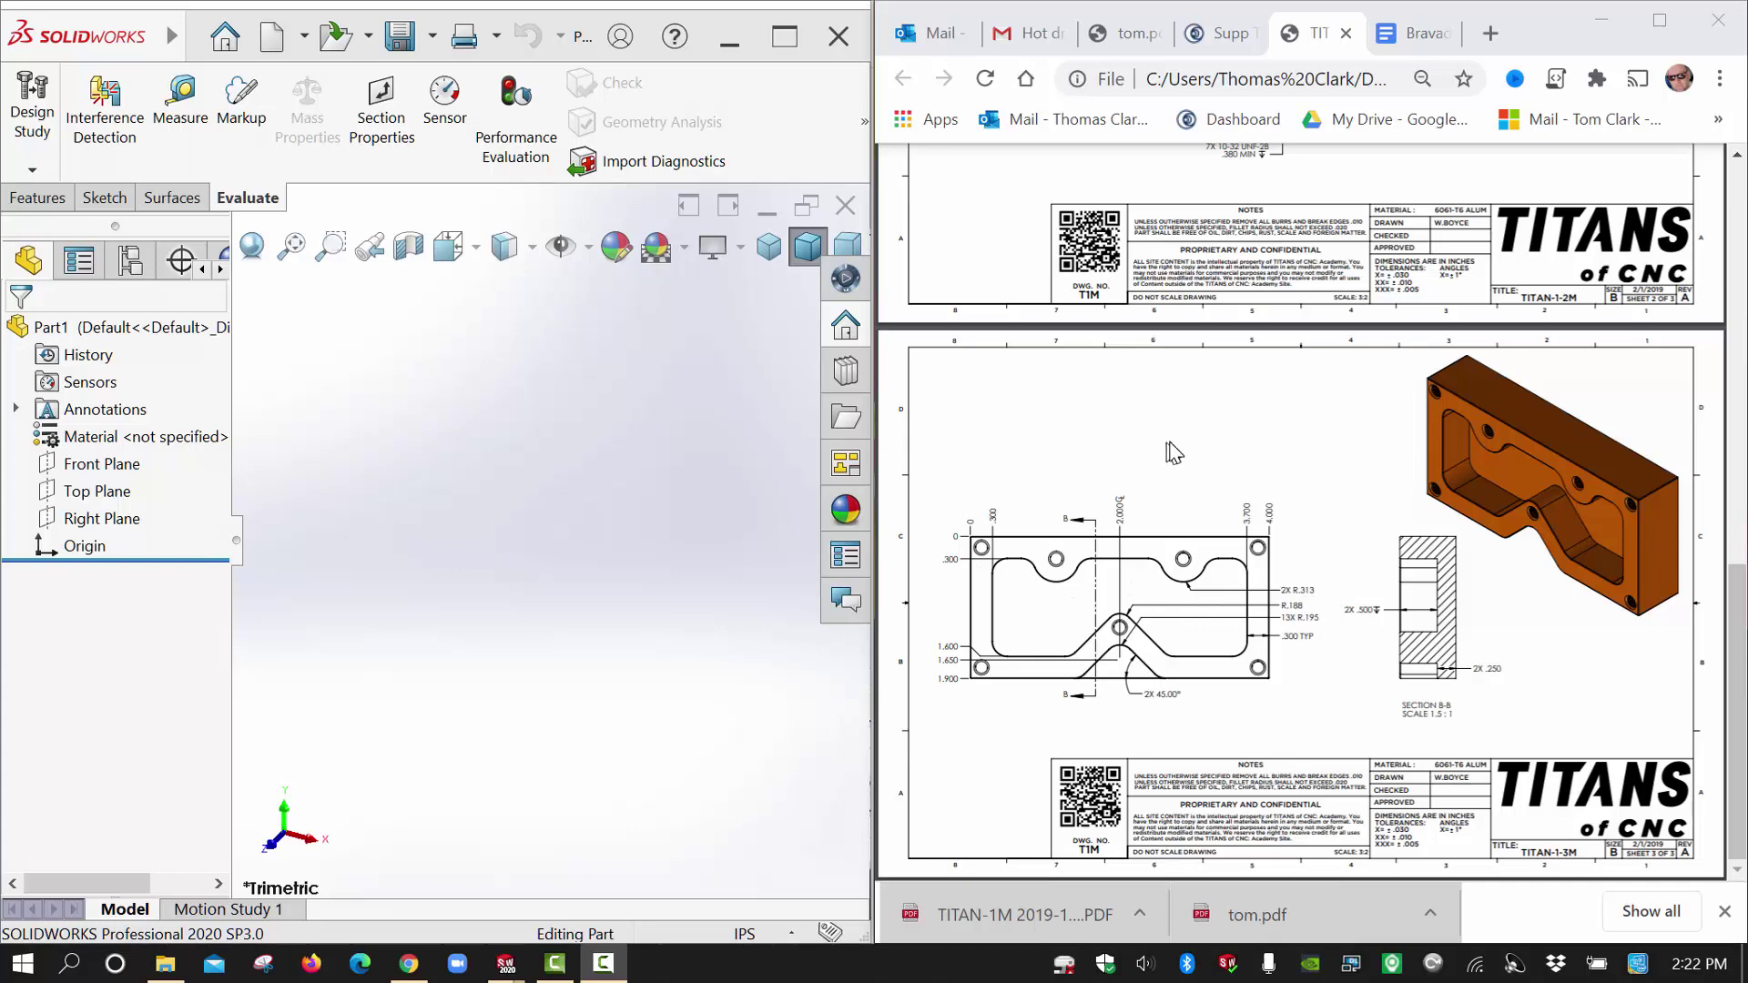
pyautogui.scroll(9, 1174, 452)
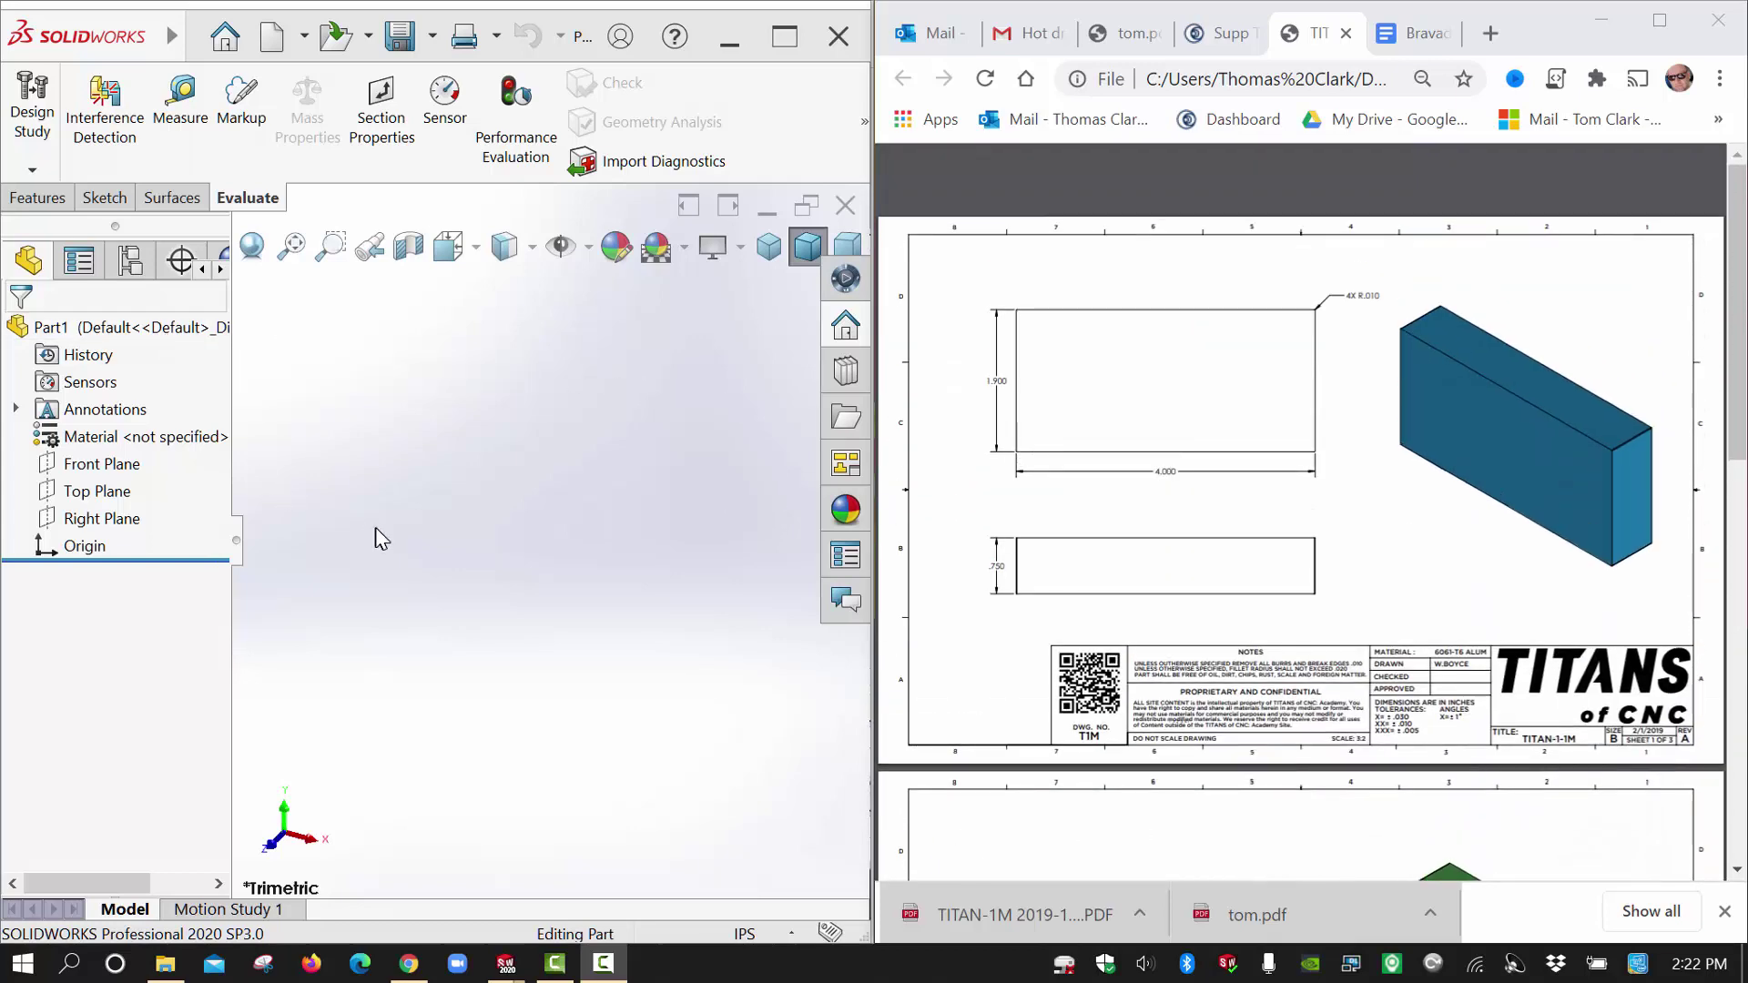
# Sketch a center rectangle about 4.87 by 2.24 in on the Front Plane, centered on the origin.
pyautogui.click(71, 466)
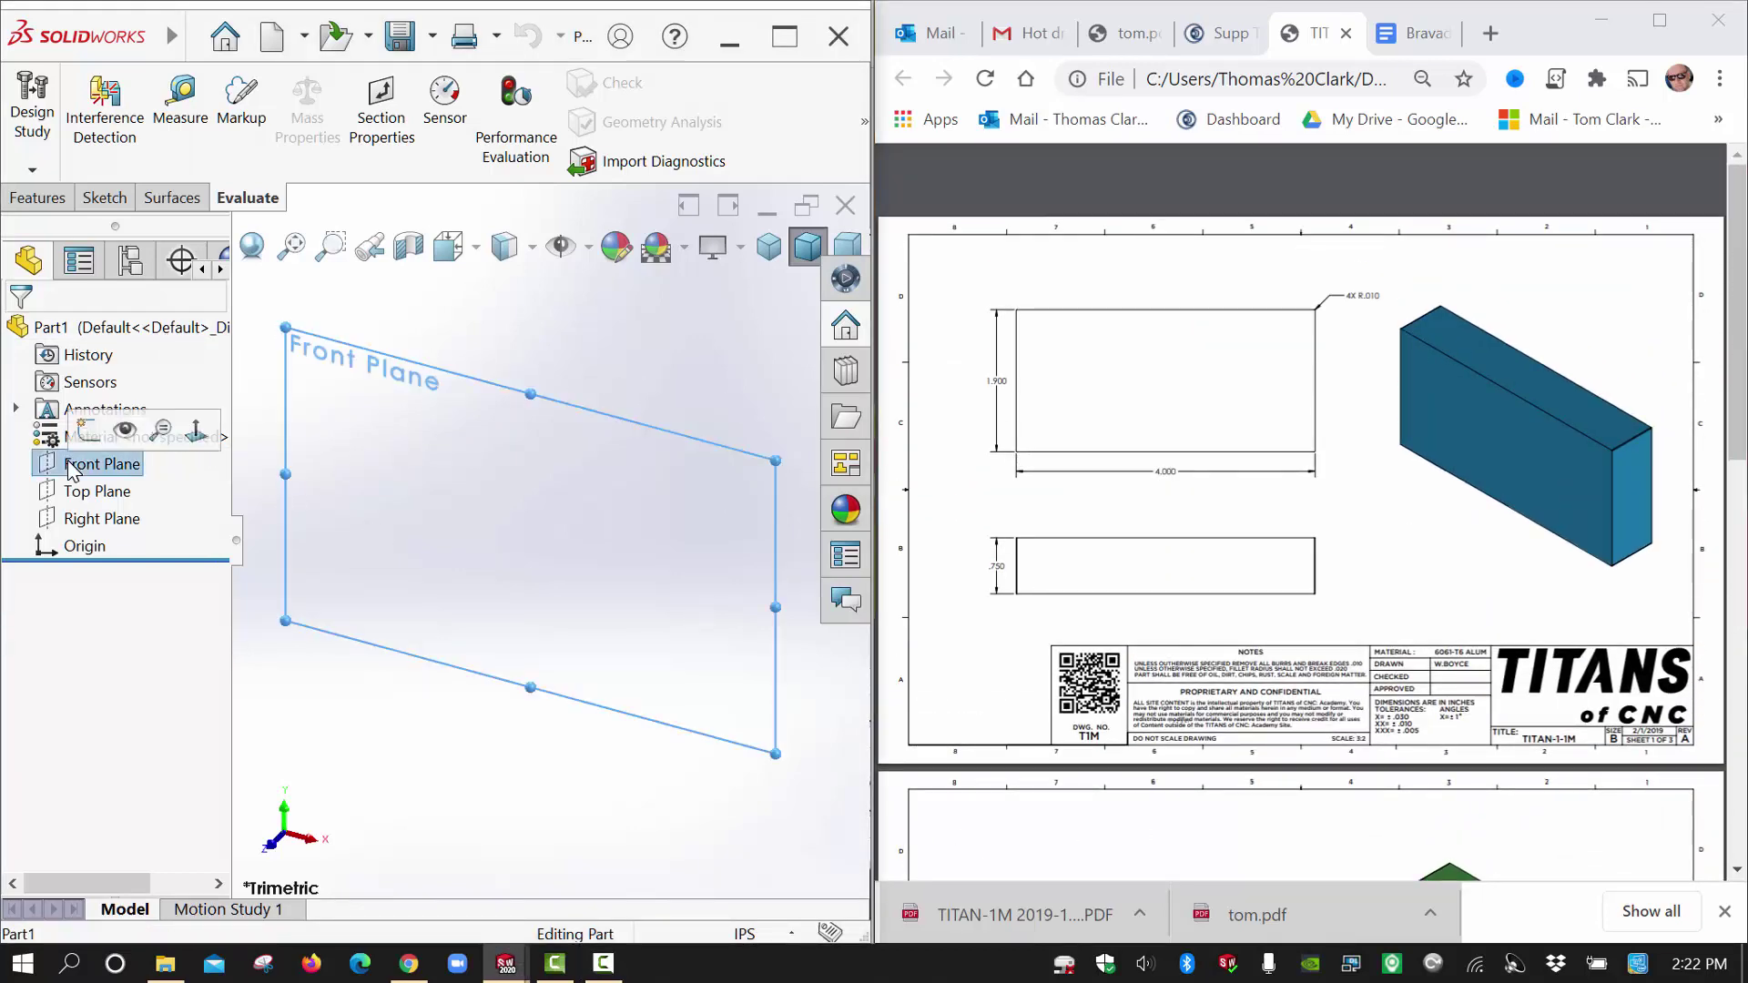
pyautogui.click(116, 430)
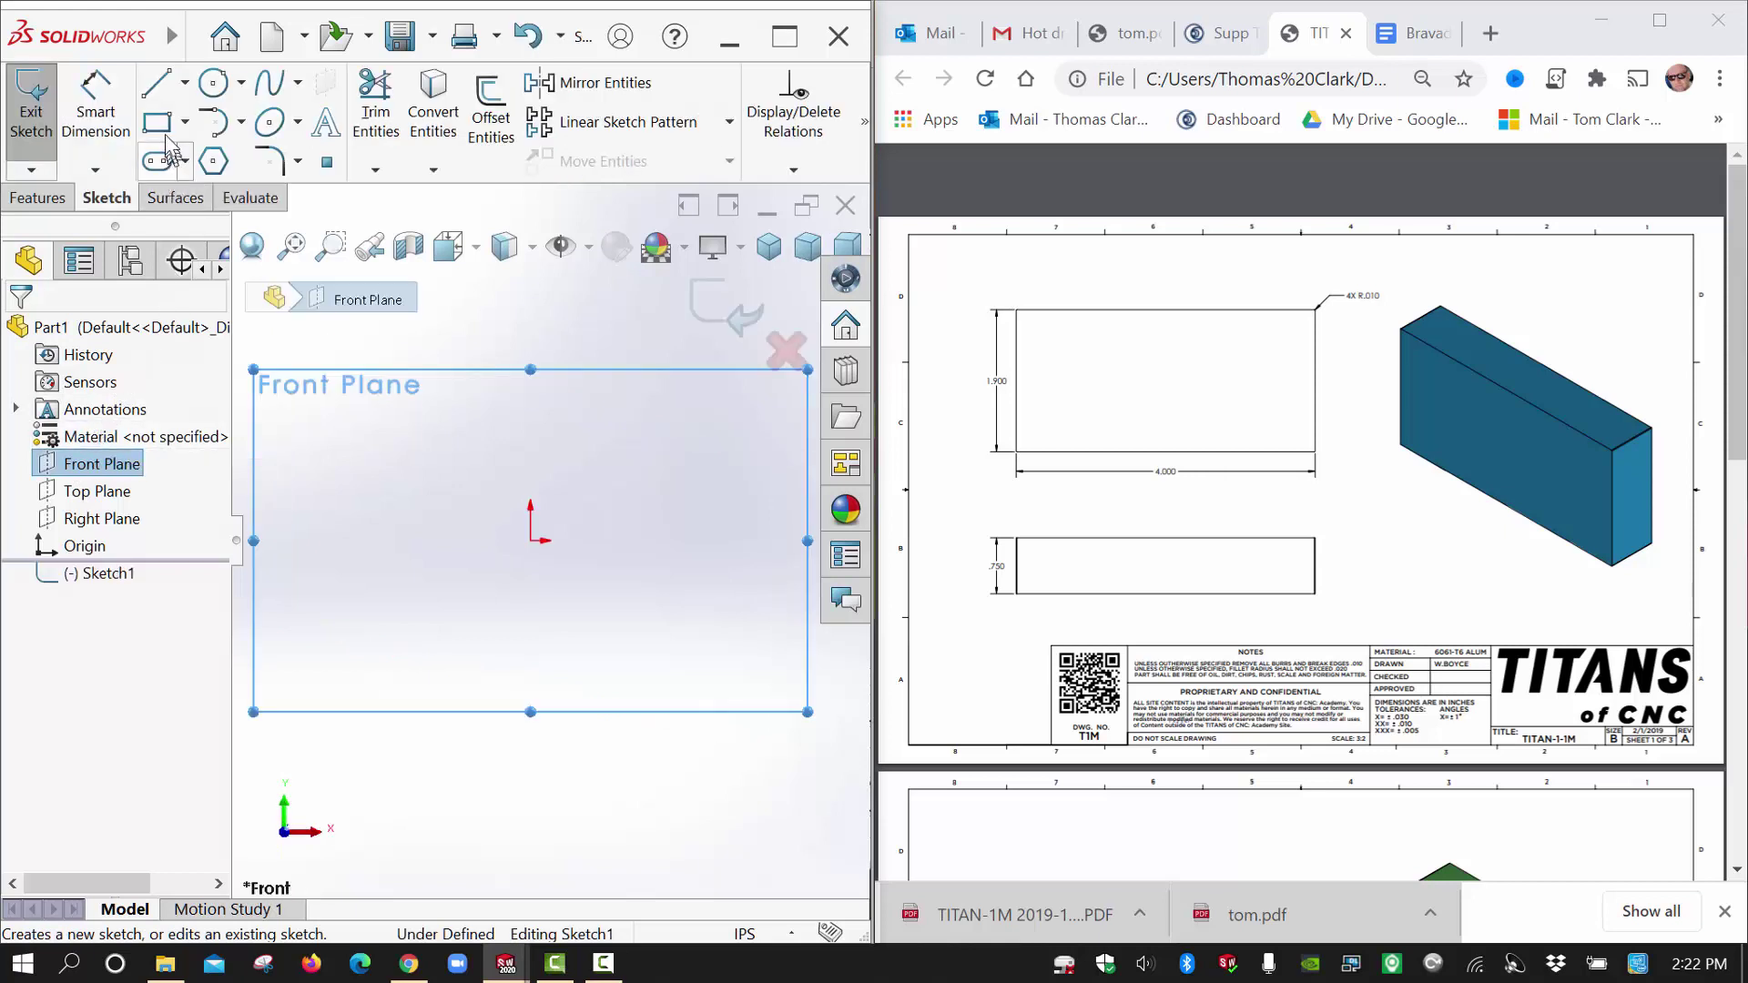
pyautogui.click(159, 134)
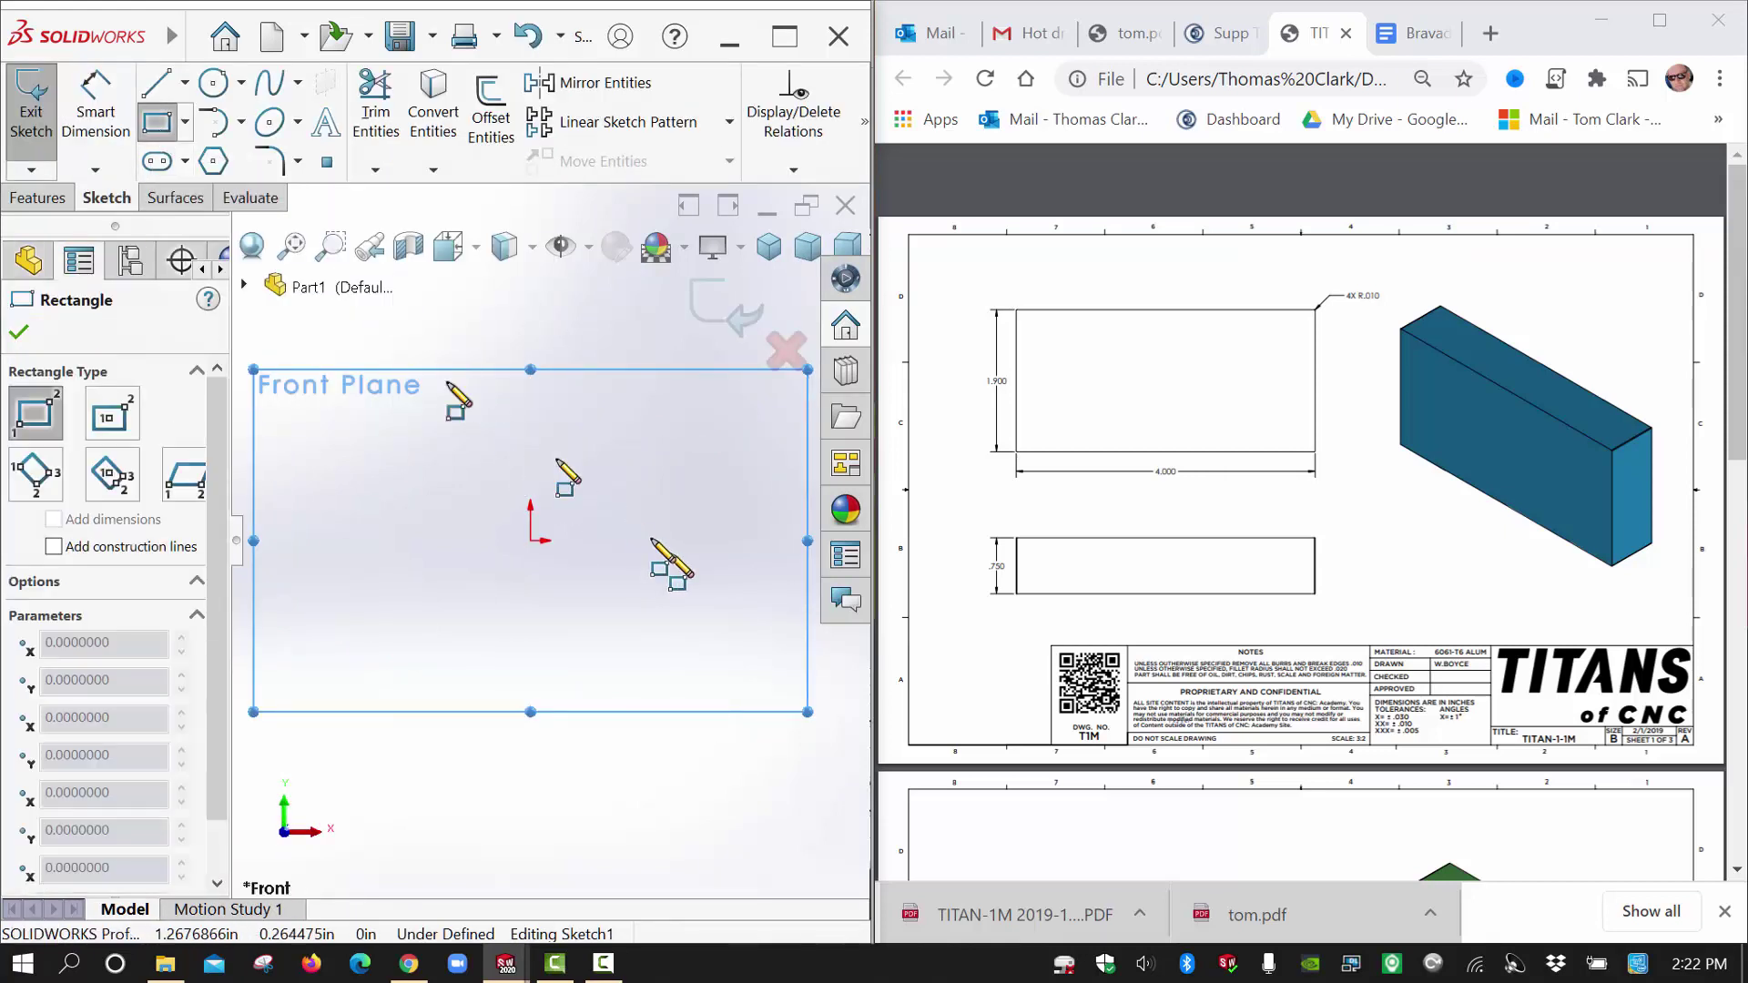
pyautogui.click(186, 126)
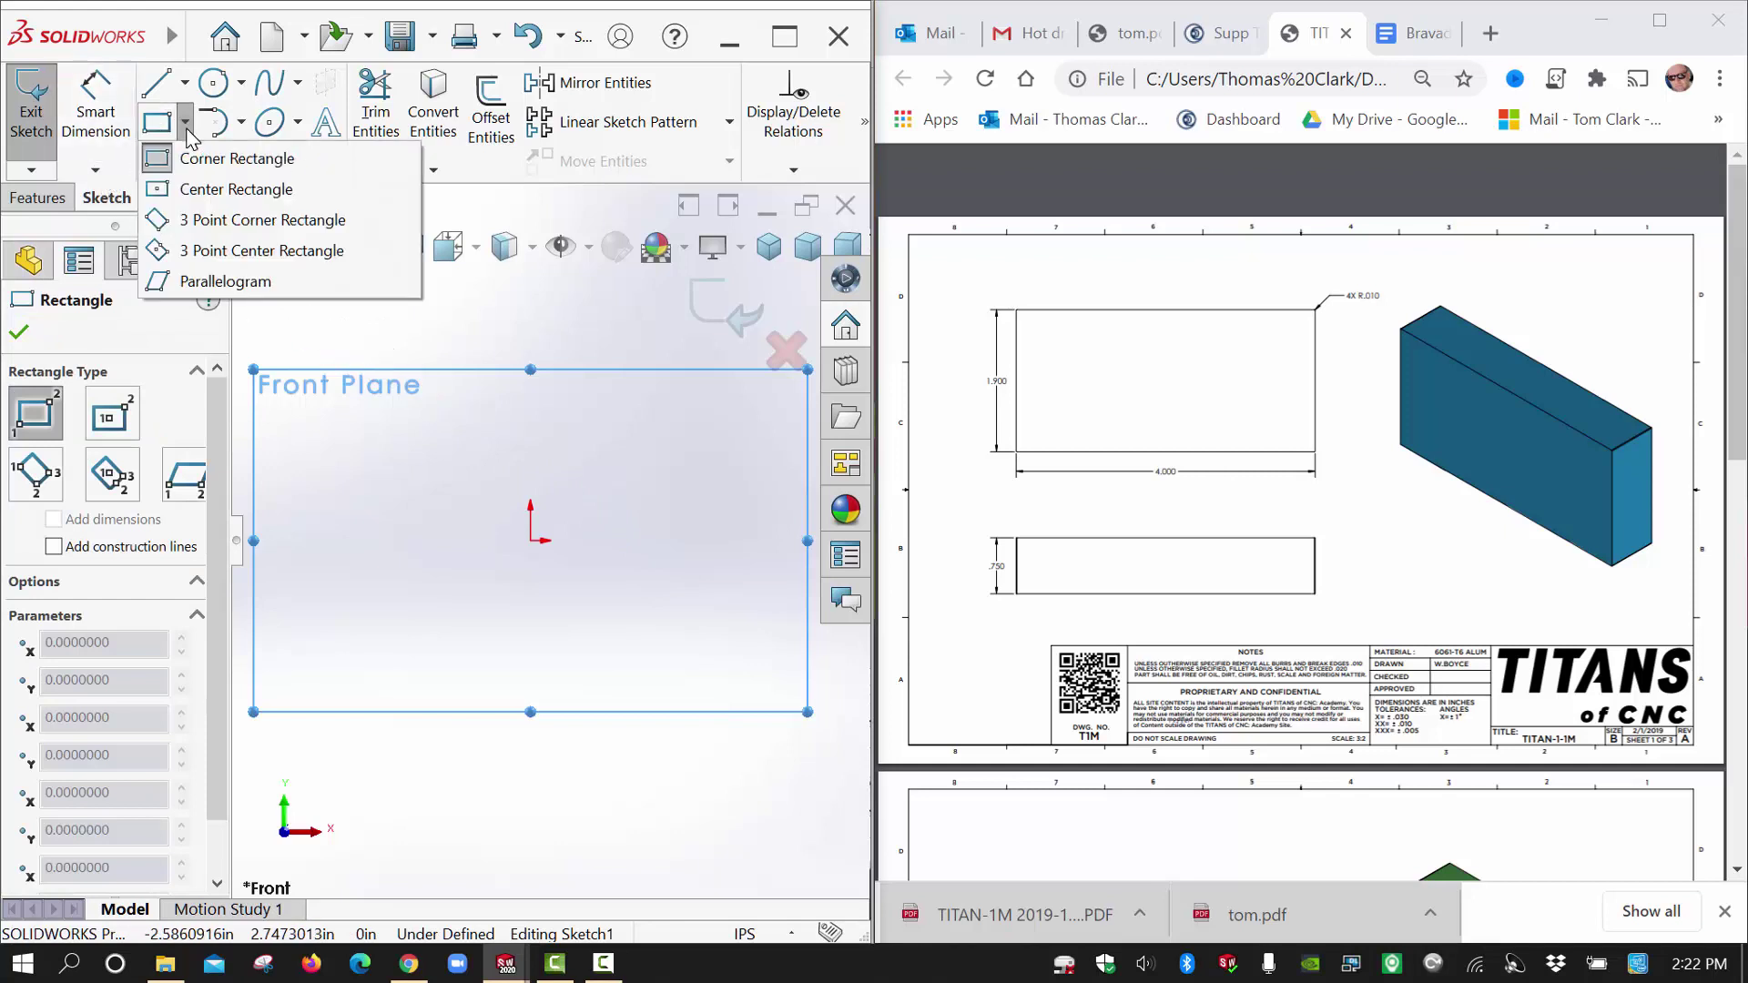
pyautogui.click(162, 191)
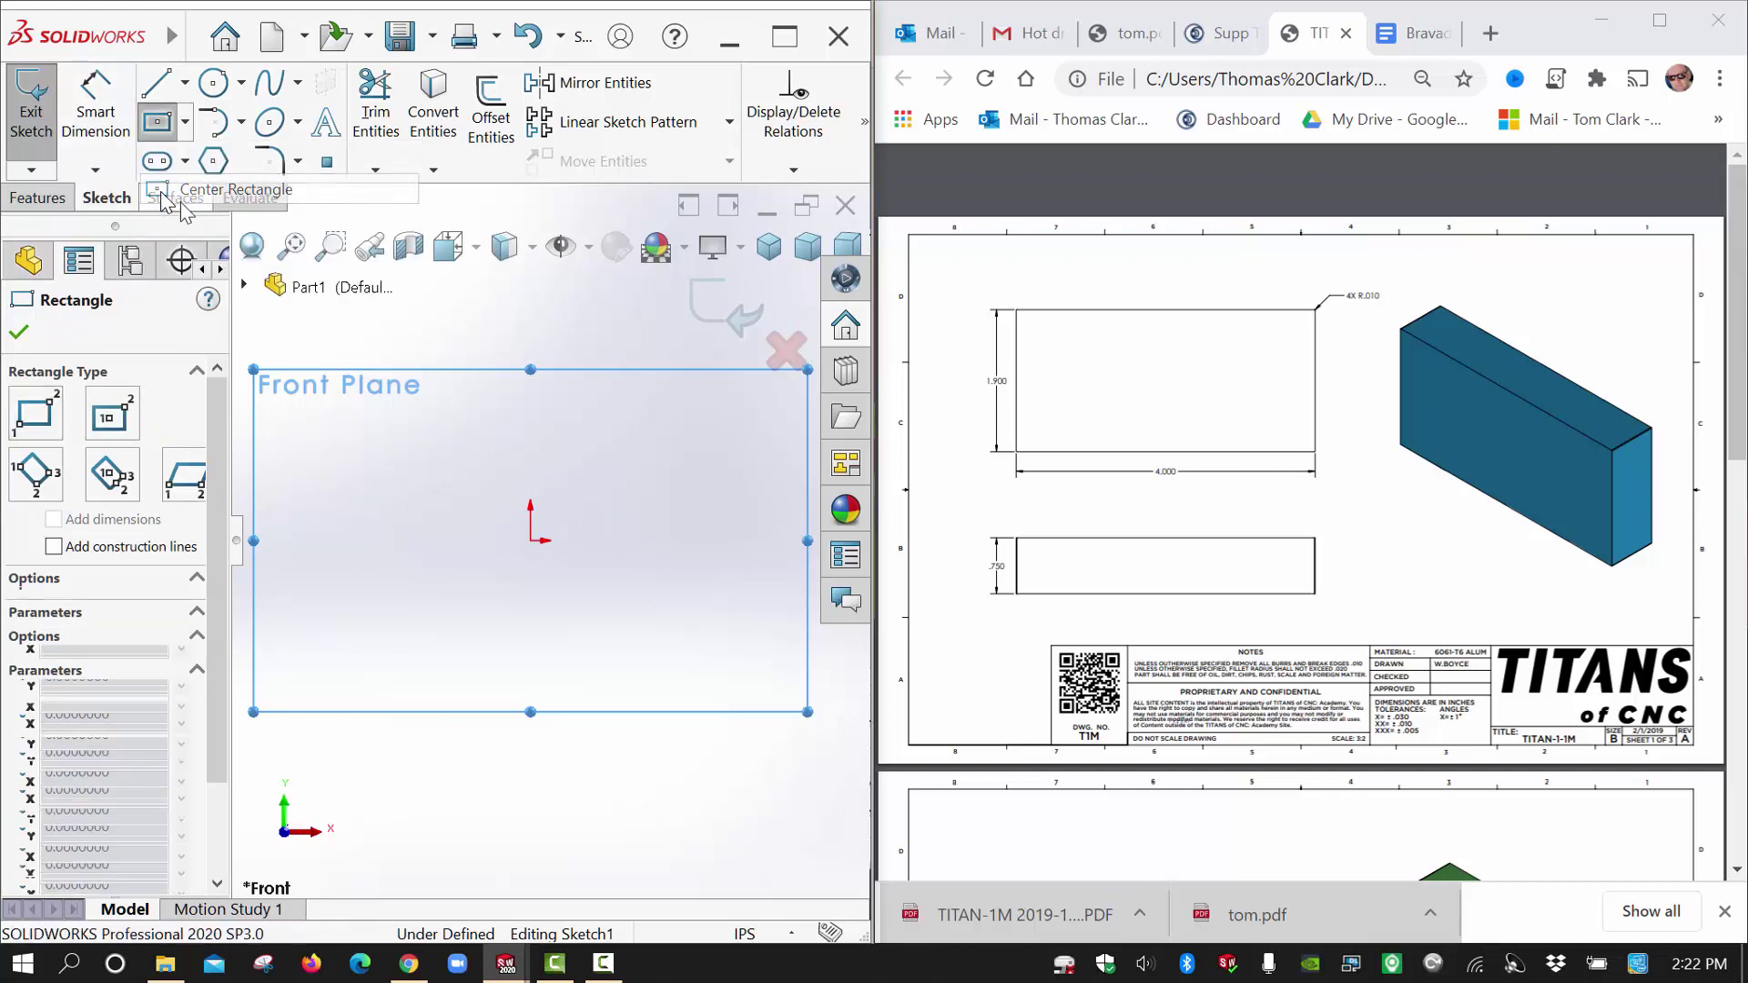
pyautogui.click(531, 541)
pyautogui.click(723, 431)
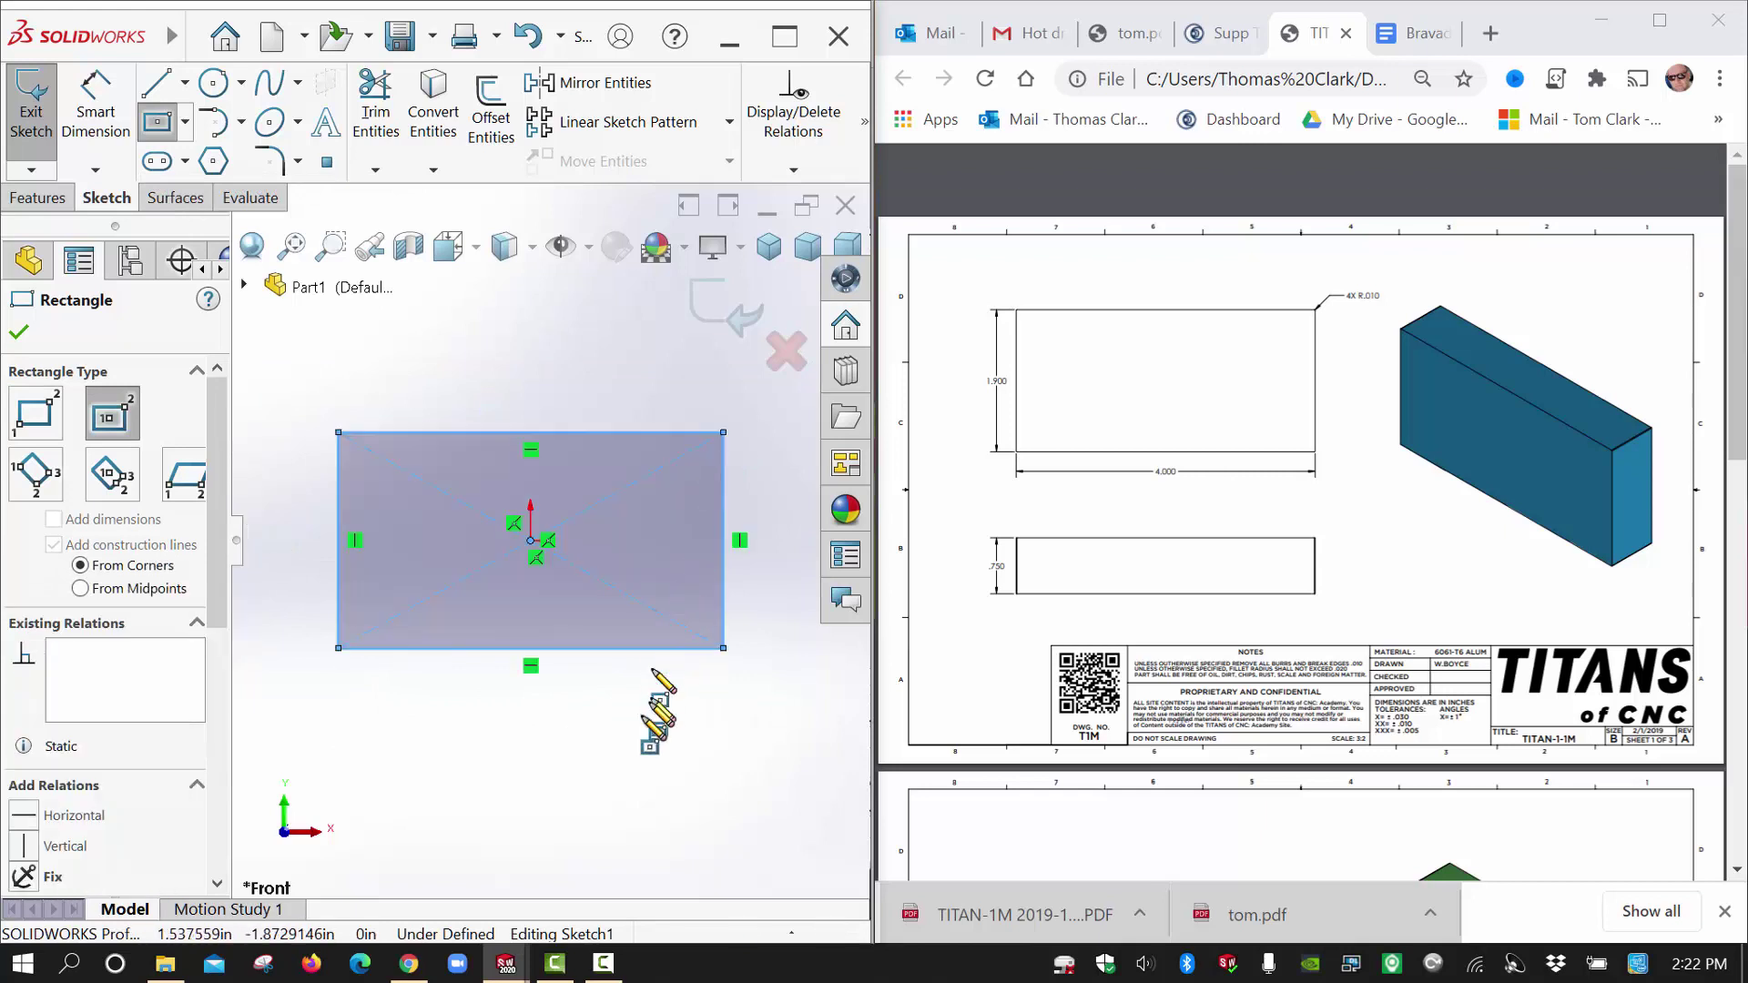
# Dimension the rectangle to 4 in wide and 1.9 in high.
pyautogui.moveTo(642, 778); pyautogui.dragTo(625, 612, button='right')
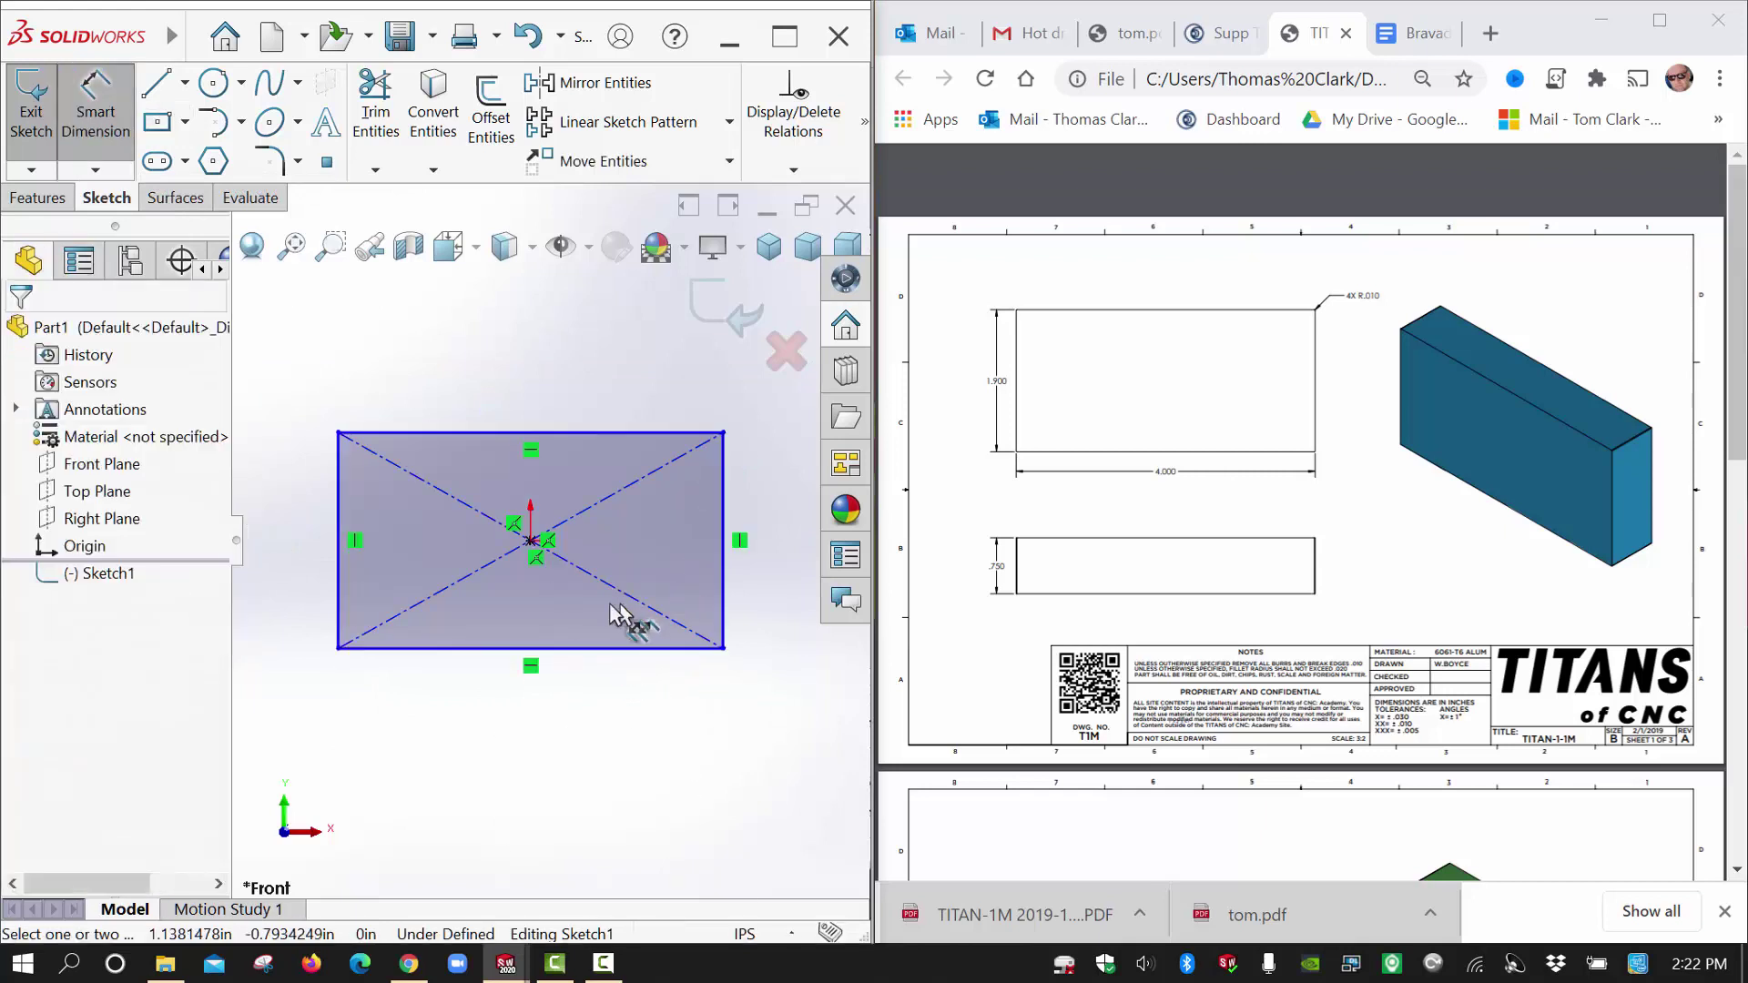
pyautogui.click(454, 650)
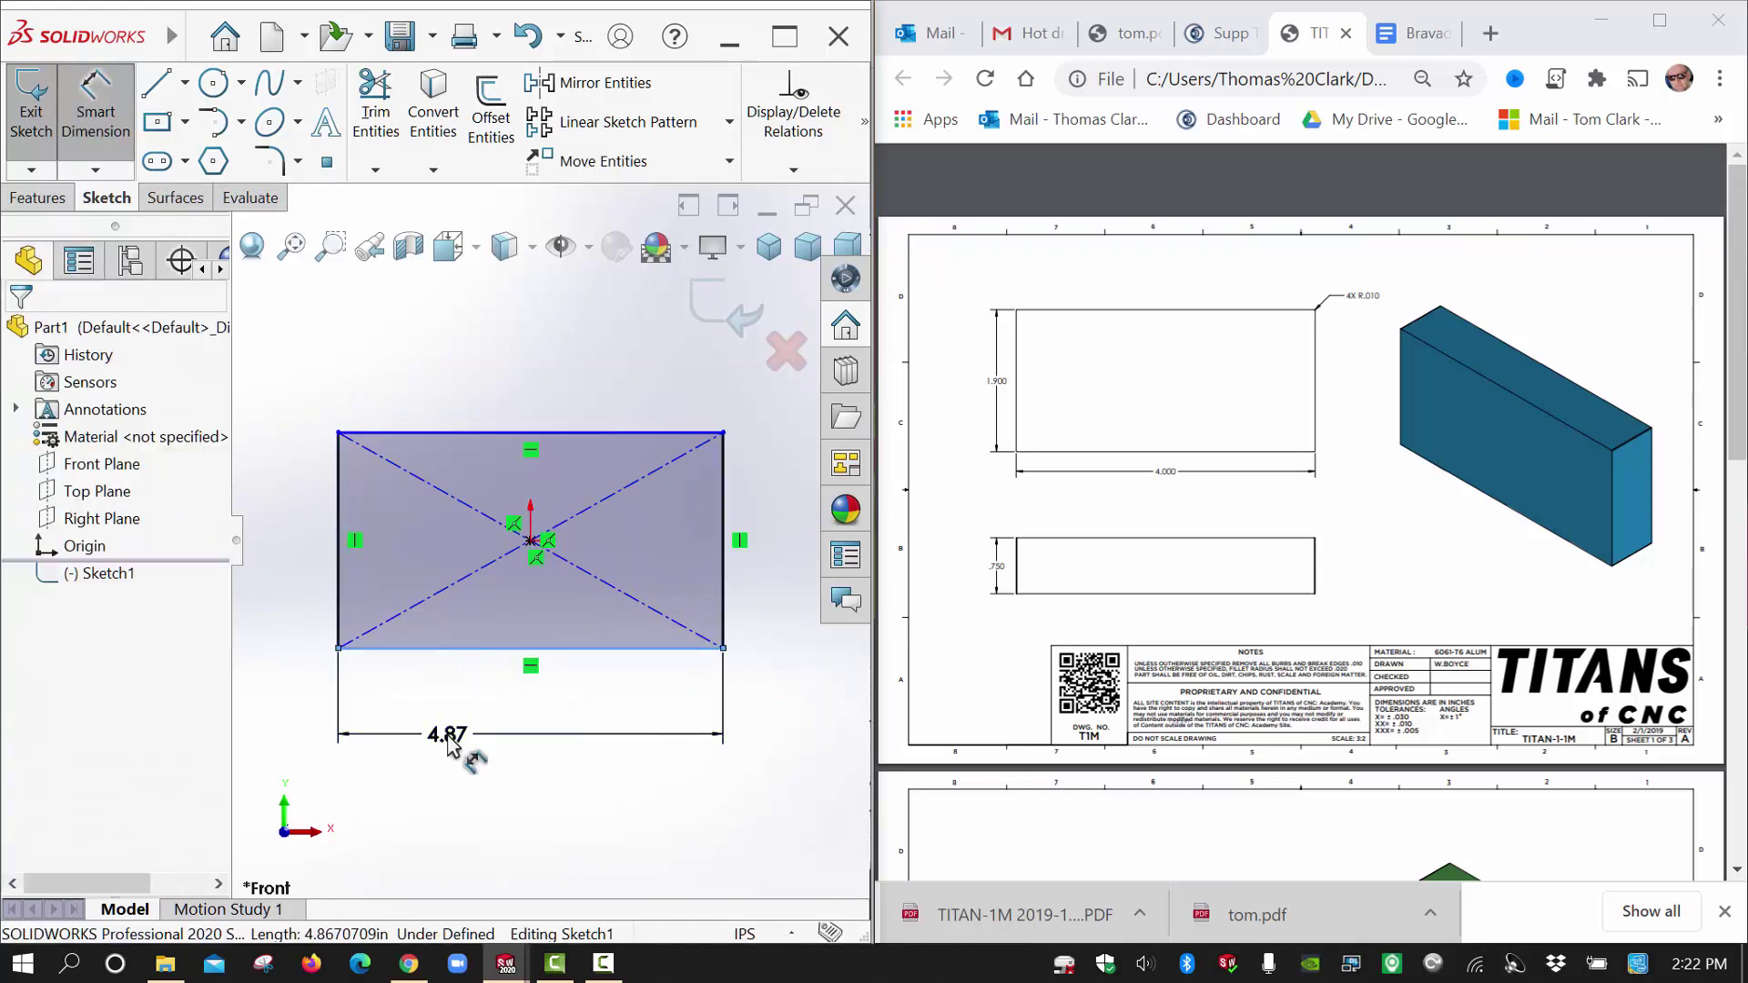
pyautogui.click(447, 742)
pyautogui.write('4')
pyautogui.press('Return')
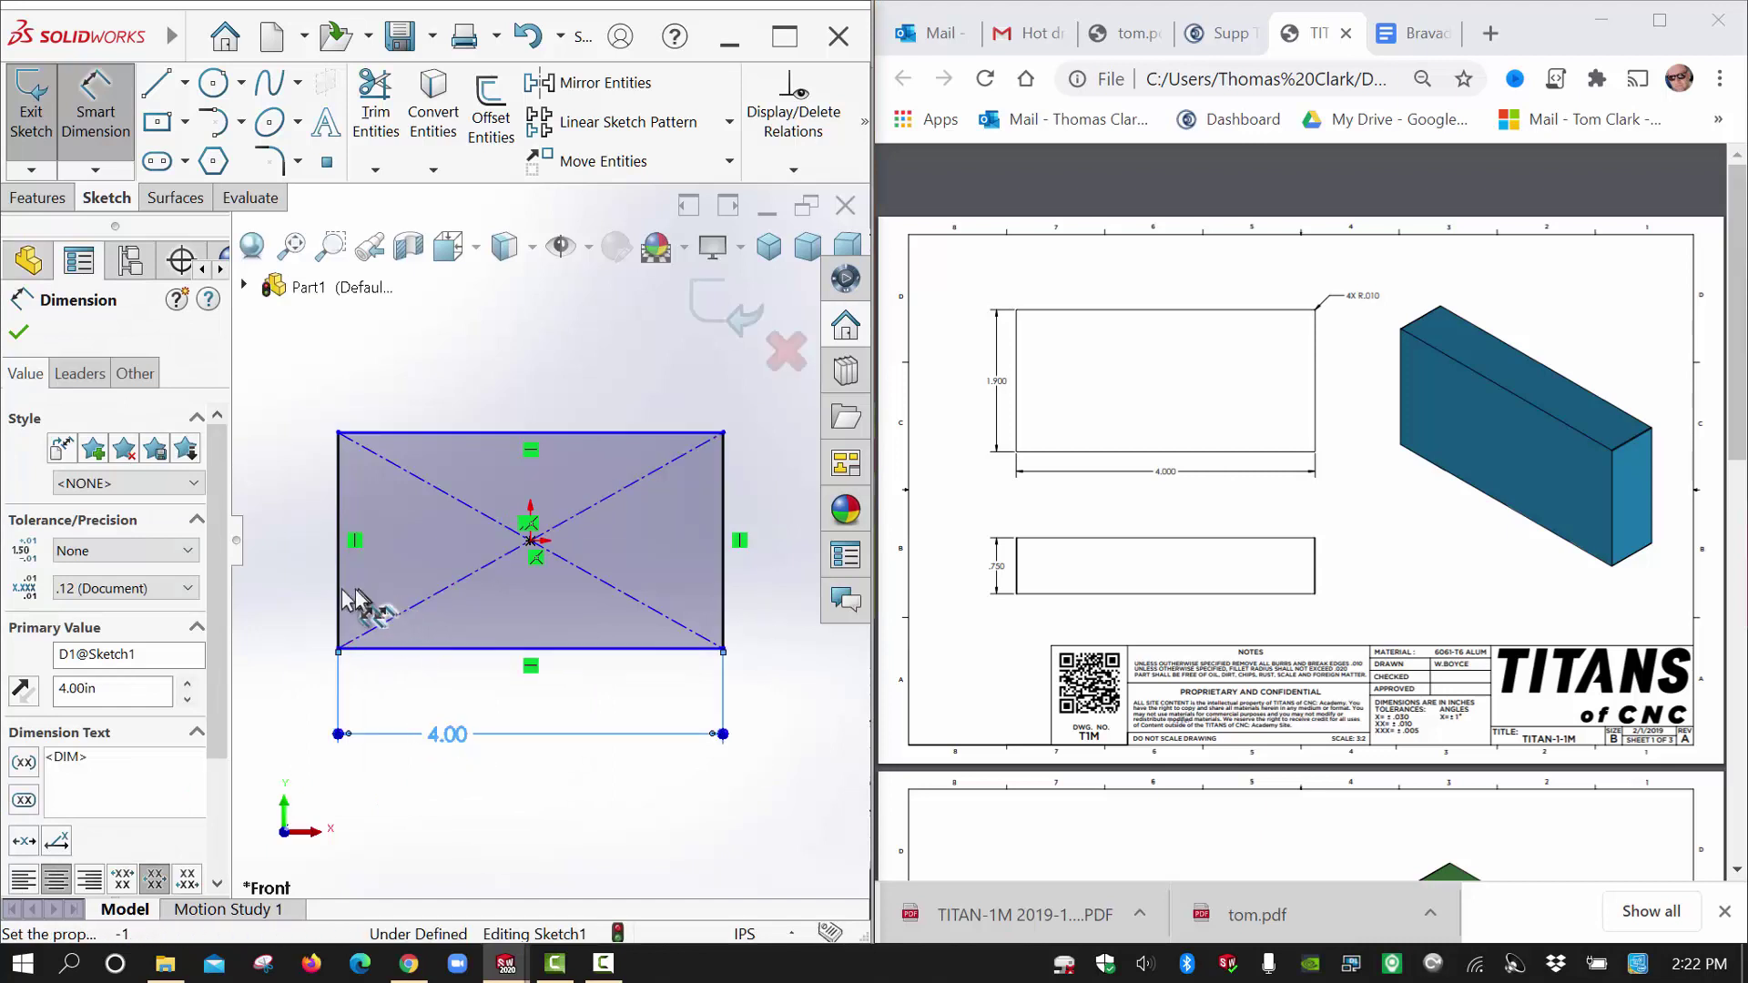
pyautogui.click(337, 603)
pyautogui.click(292, 608)
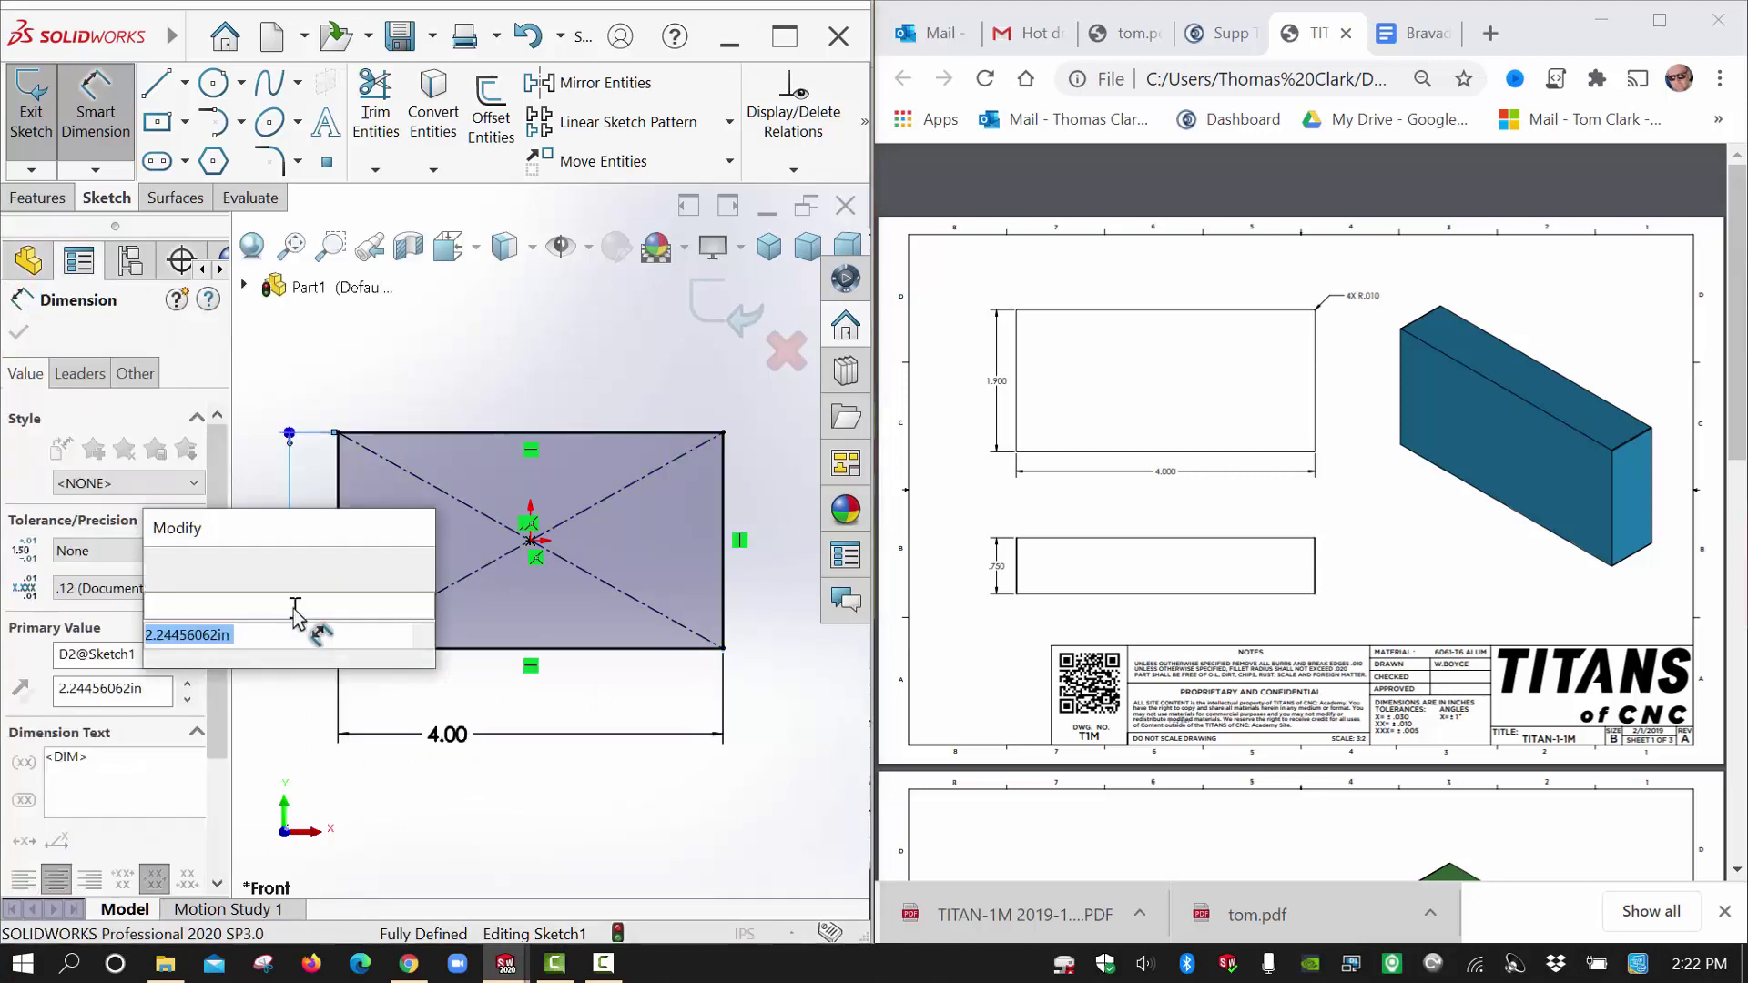
pyautogui.write('1.9')
pyautogui.press('Return')
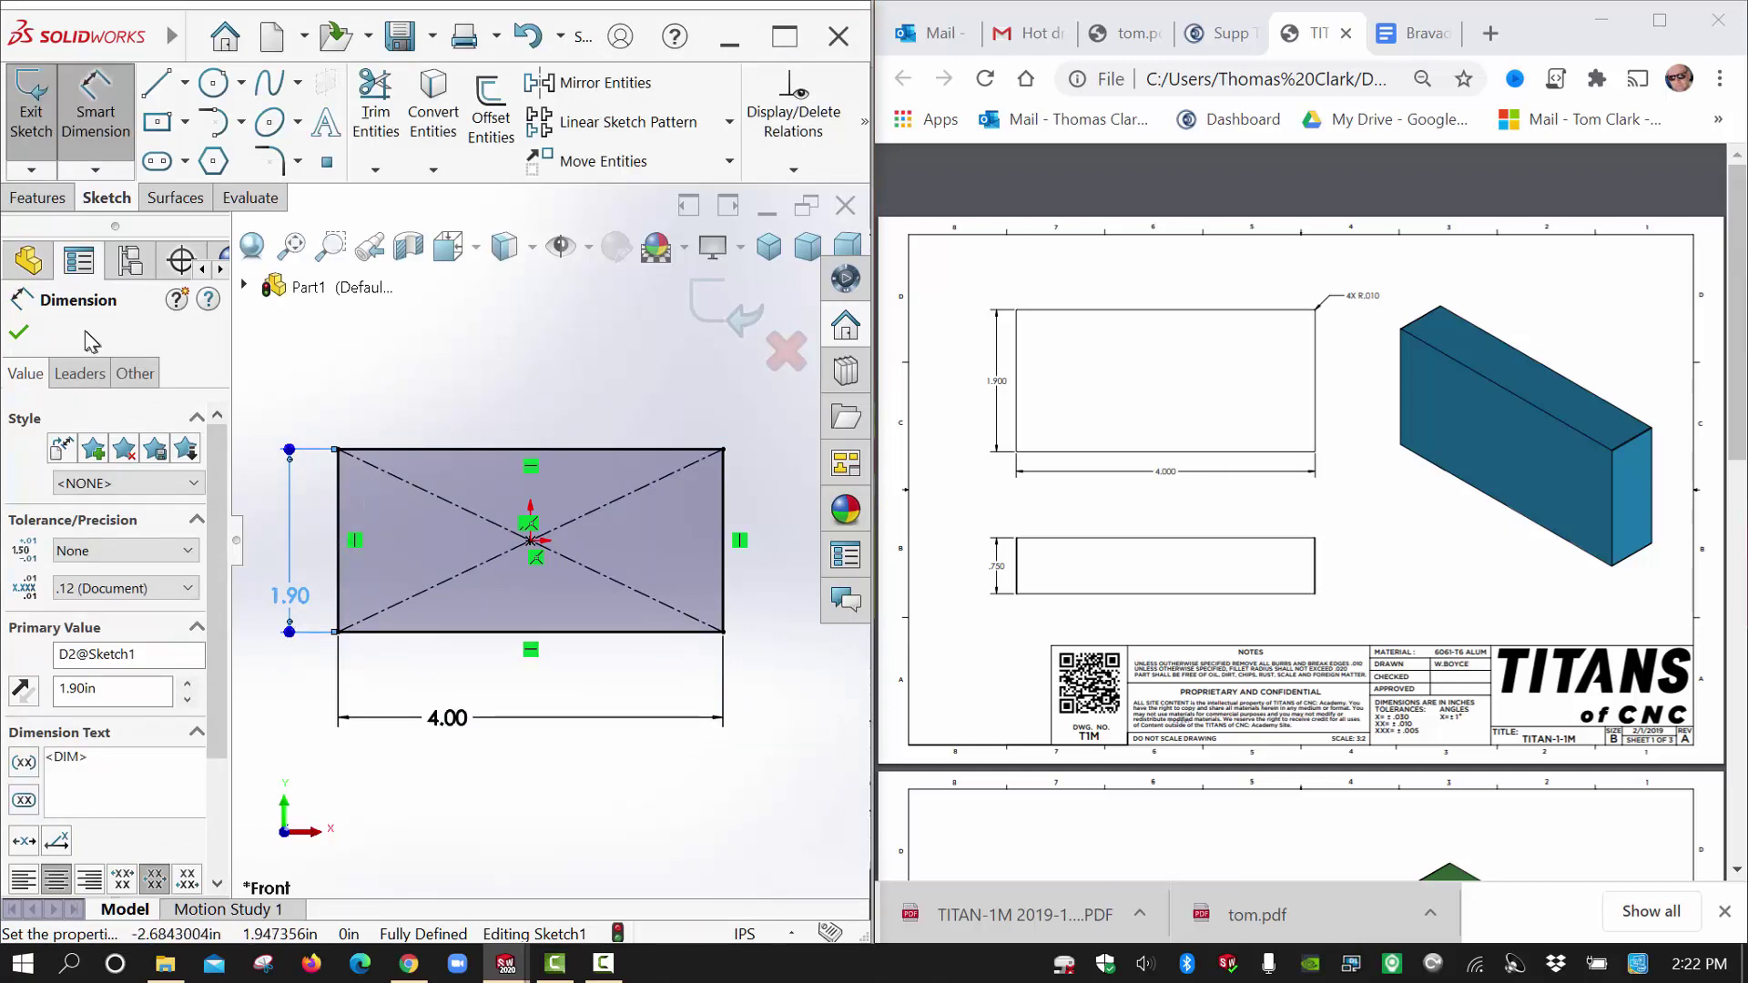
pyautogui.click(19, 333)
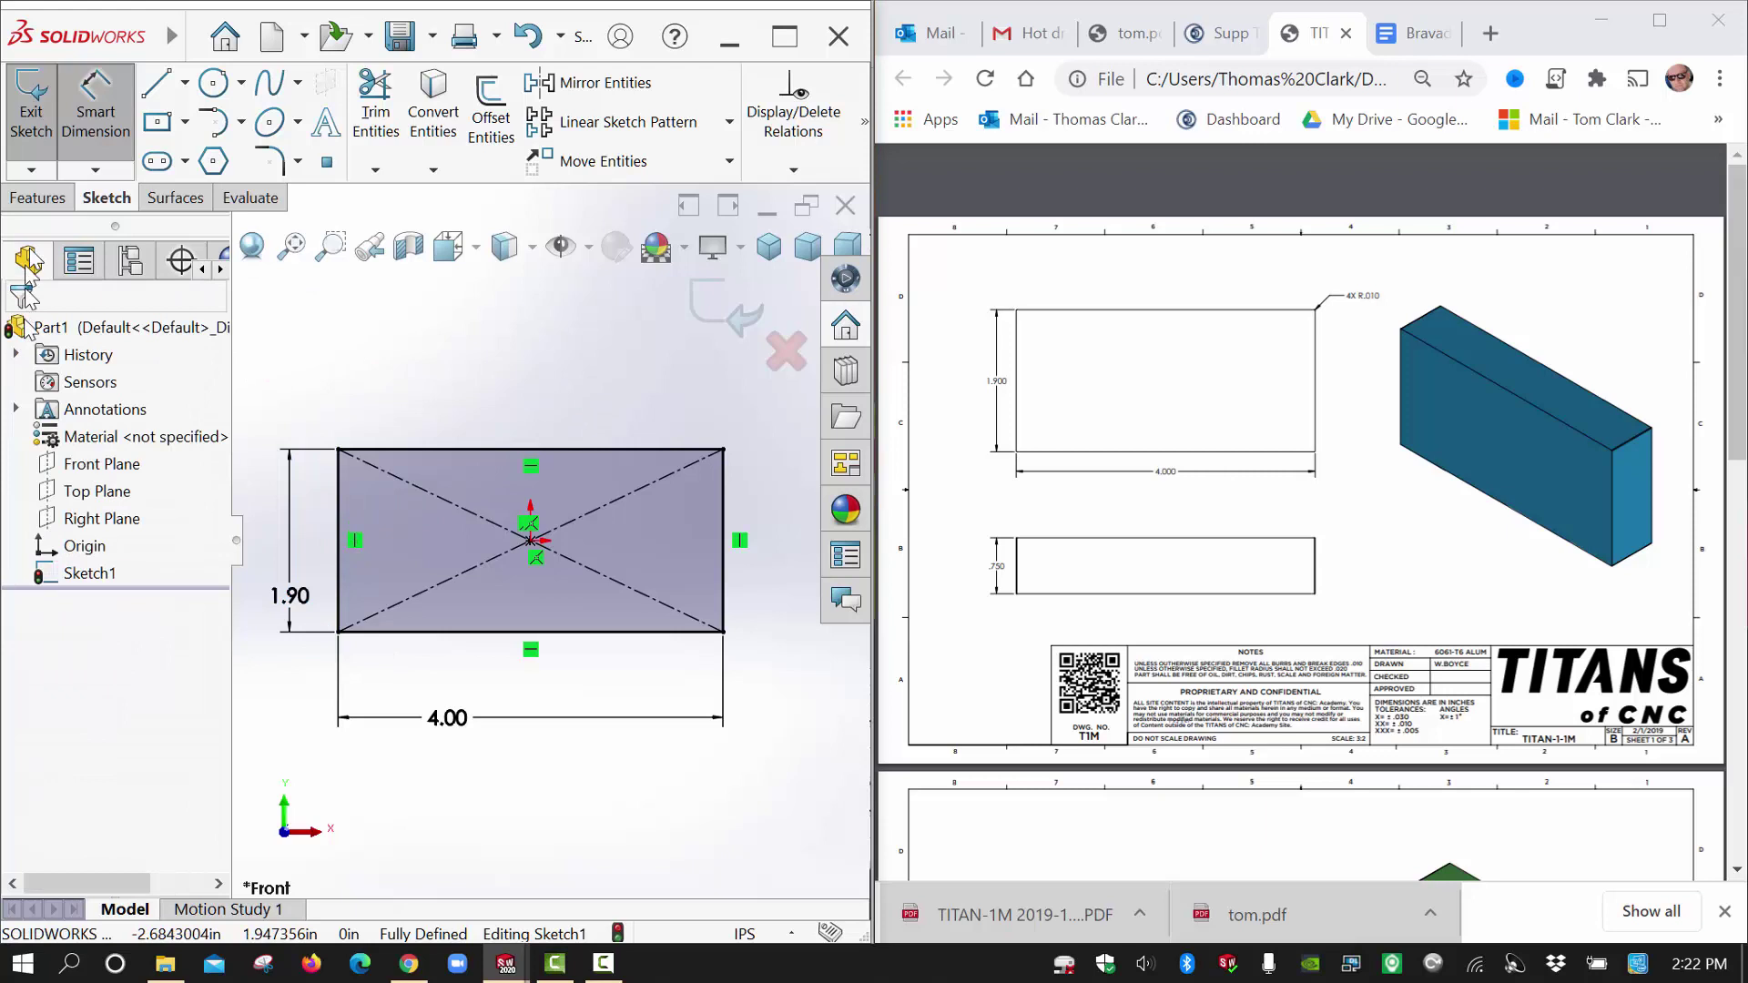
# Extrude the rectangle sketch into a solid block with a blind depth of 0.75 in.
pyautogui.click(37, 198)
pyautogui.click(42, 128)
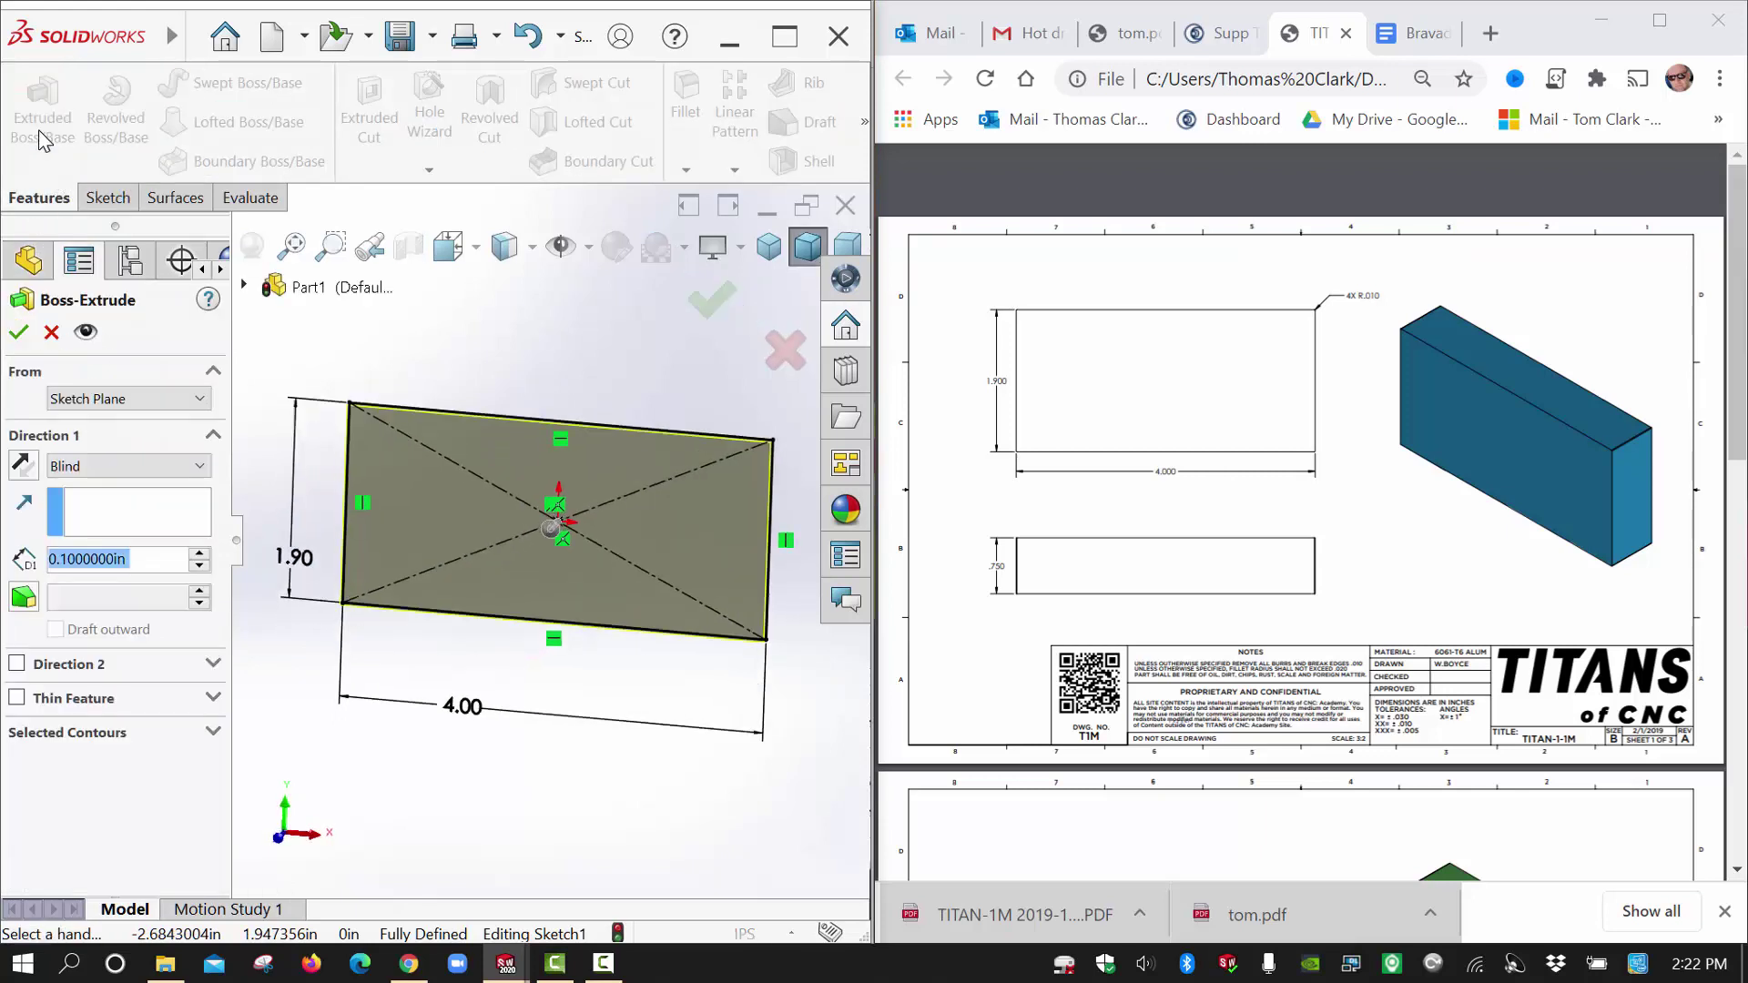
pyautogui.write('.75')
pyautogui.press('Return')
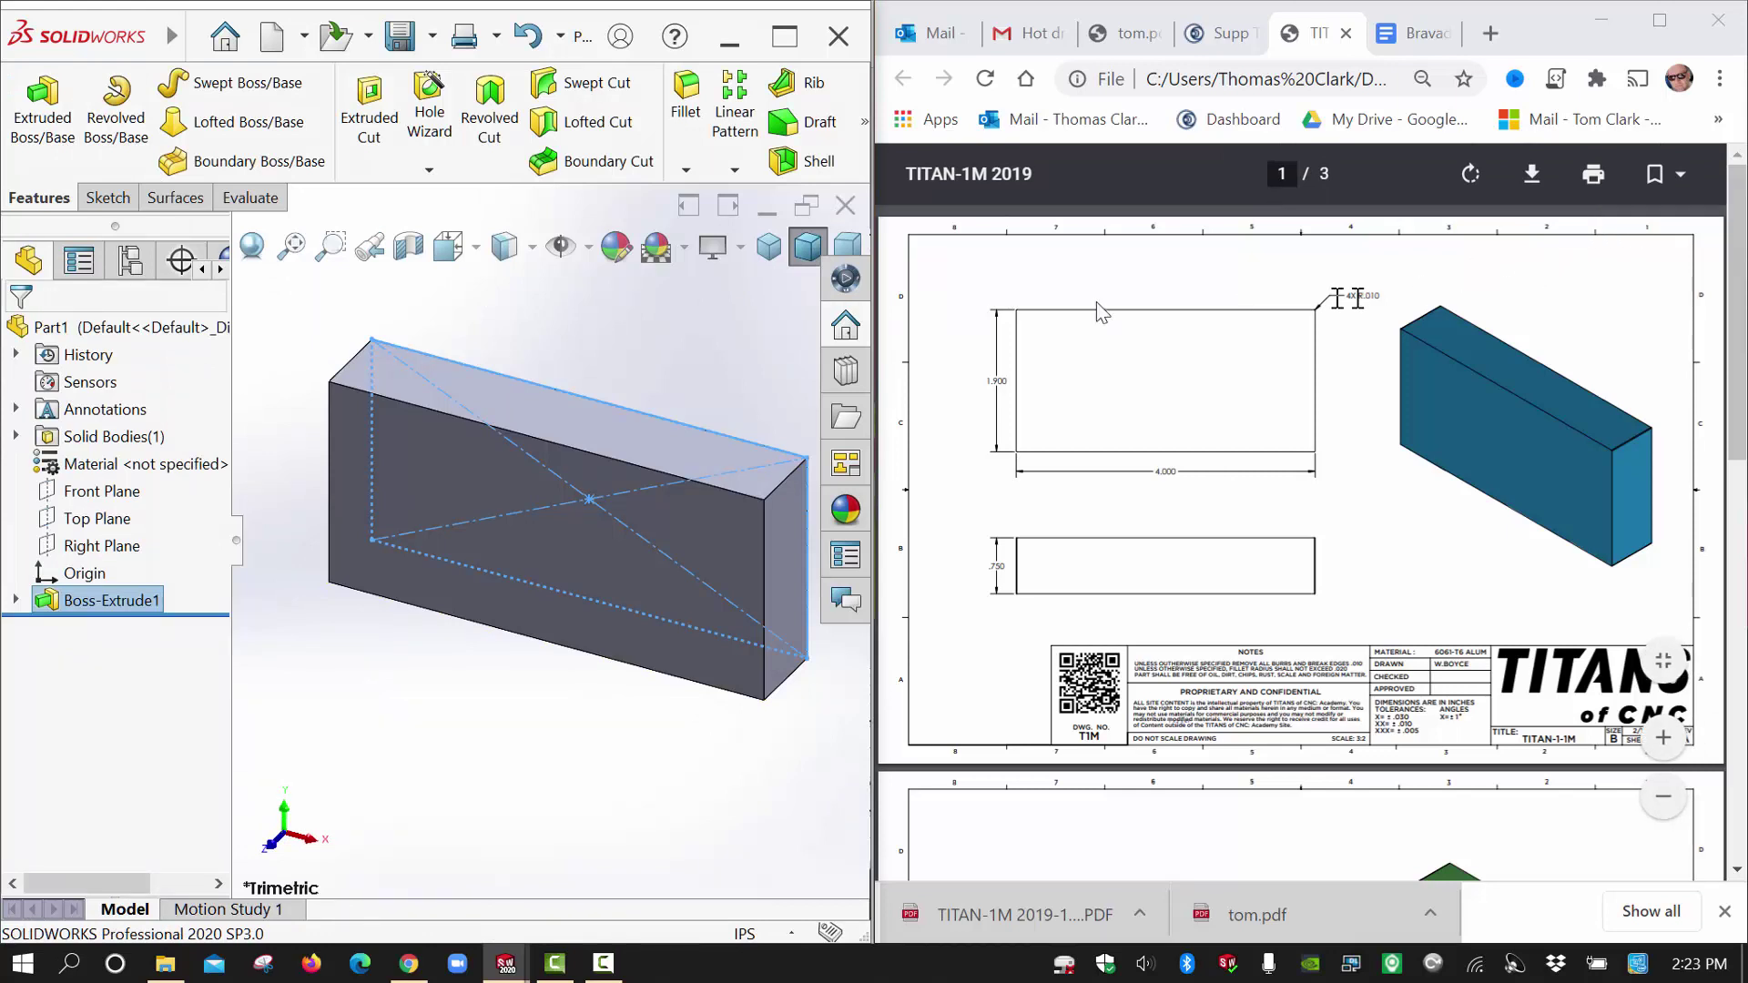
pyautogui.click(733, 342)
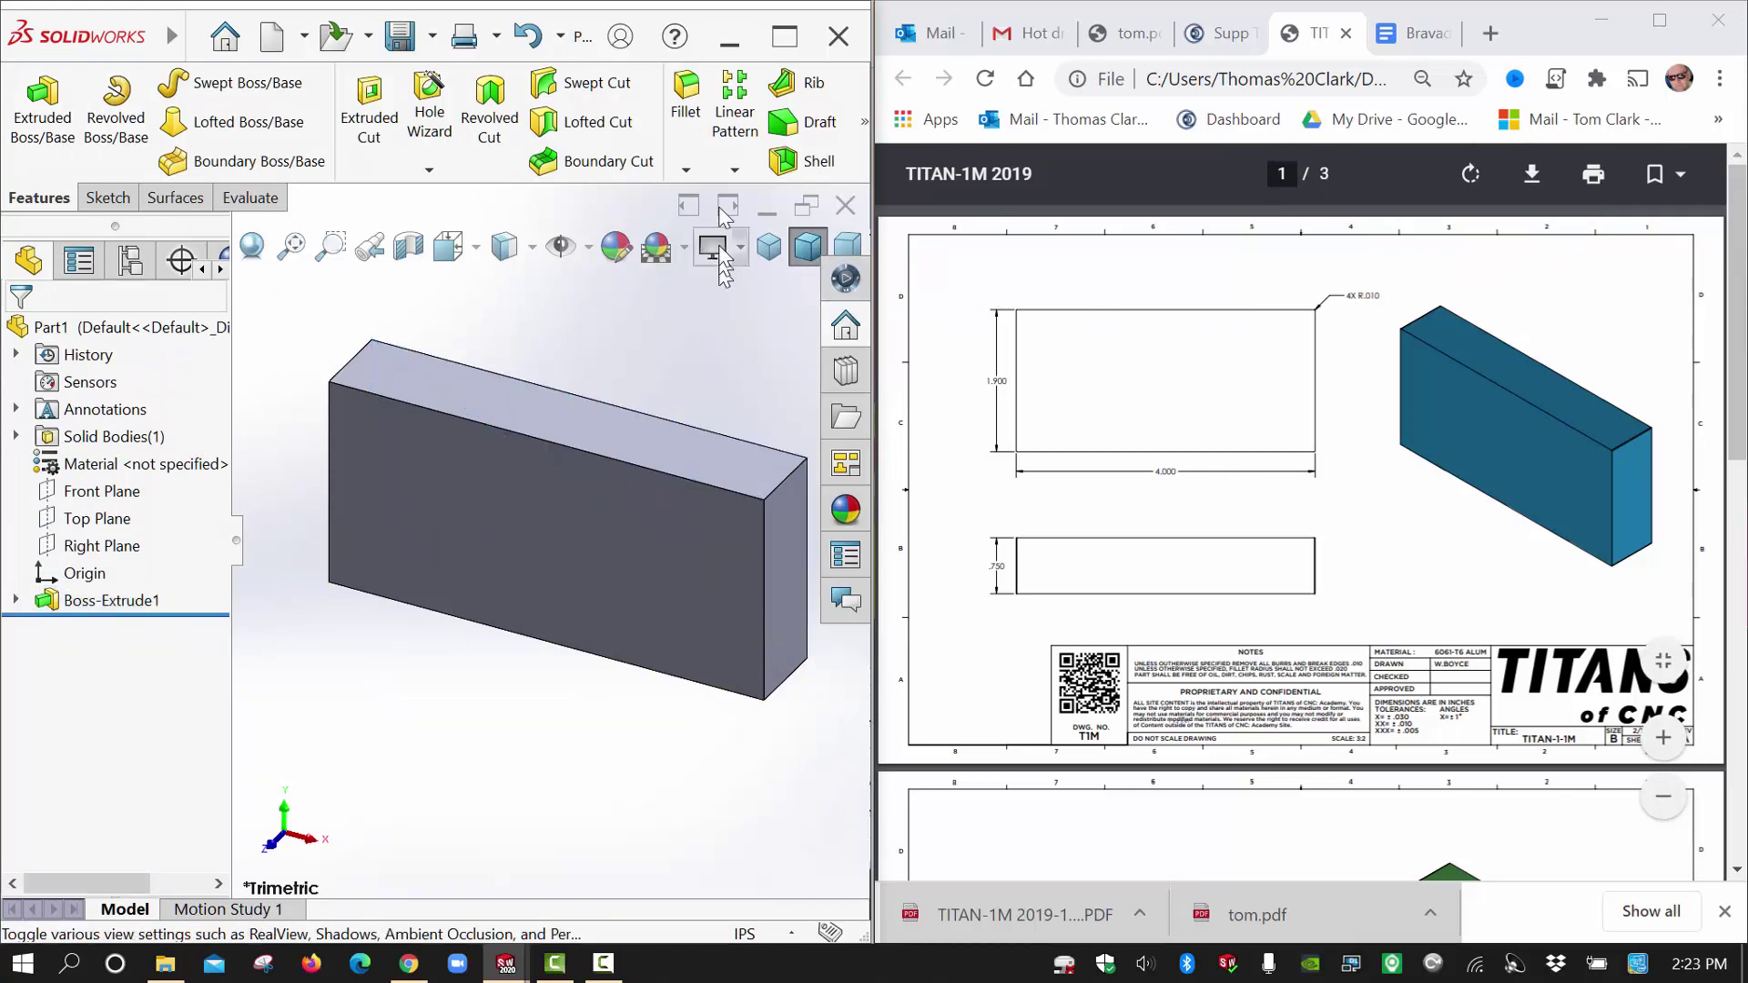
# Fillet the block's four short corner edges along its thickness with a 0.01 in radius.
pyautogui.click(779, 495)
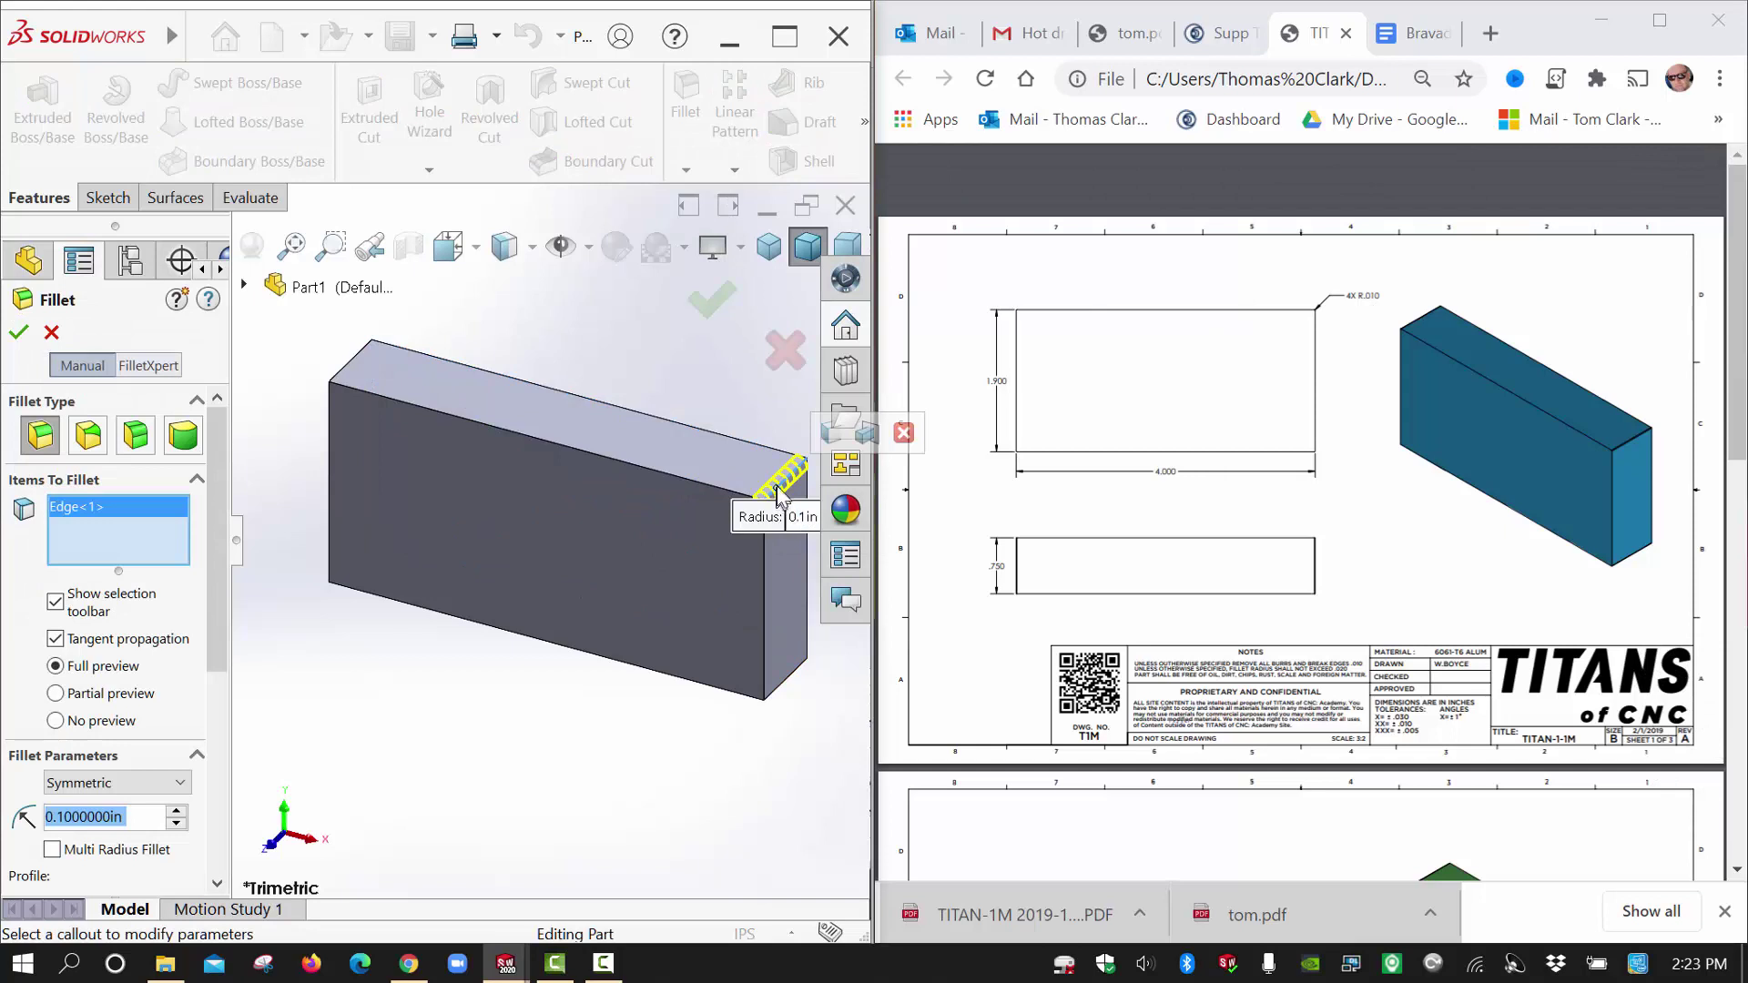
pyautogui.click(829, 439)
pyautogui.moveTo(136, 846); pyautogui.dragTo(64, 908)
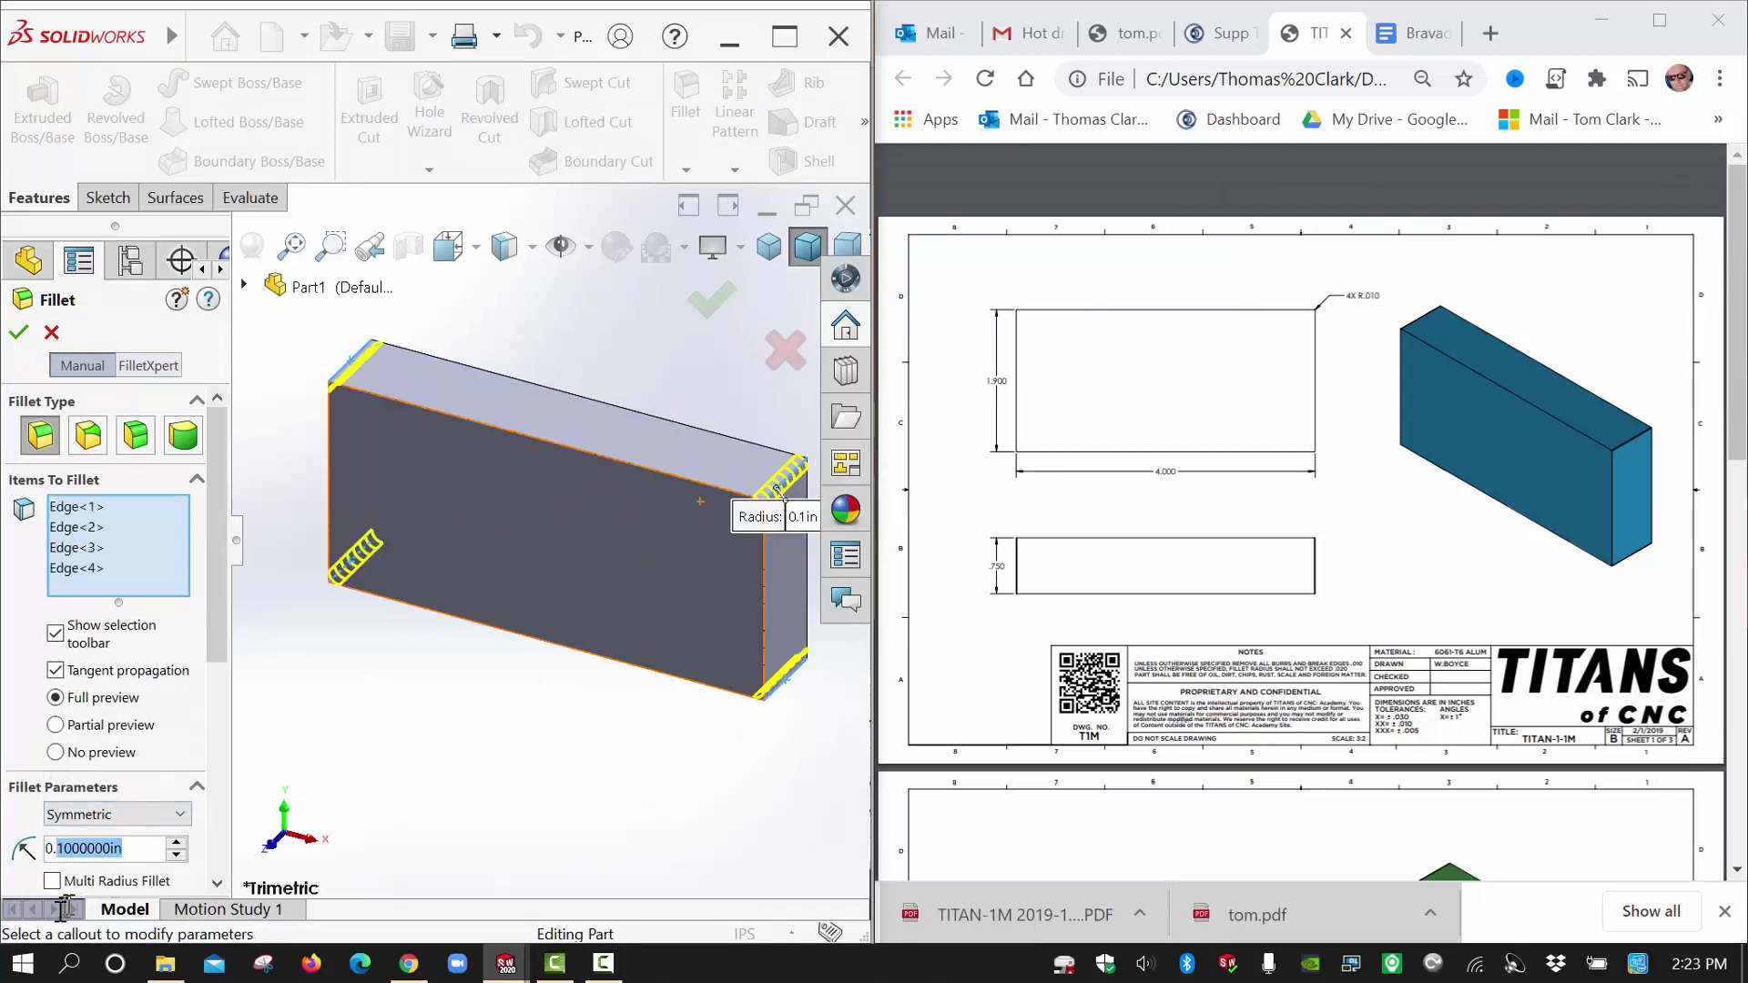
pyautogui.write('01')
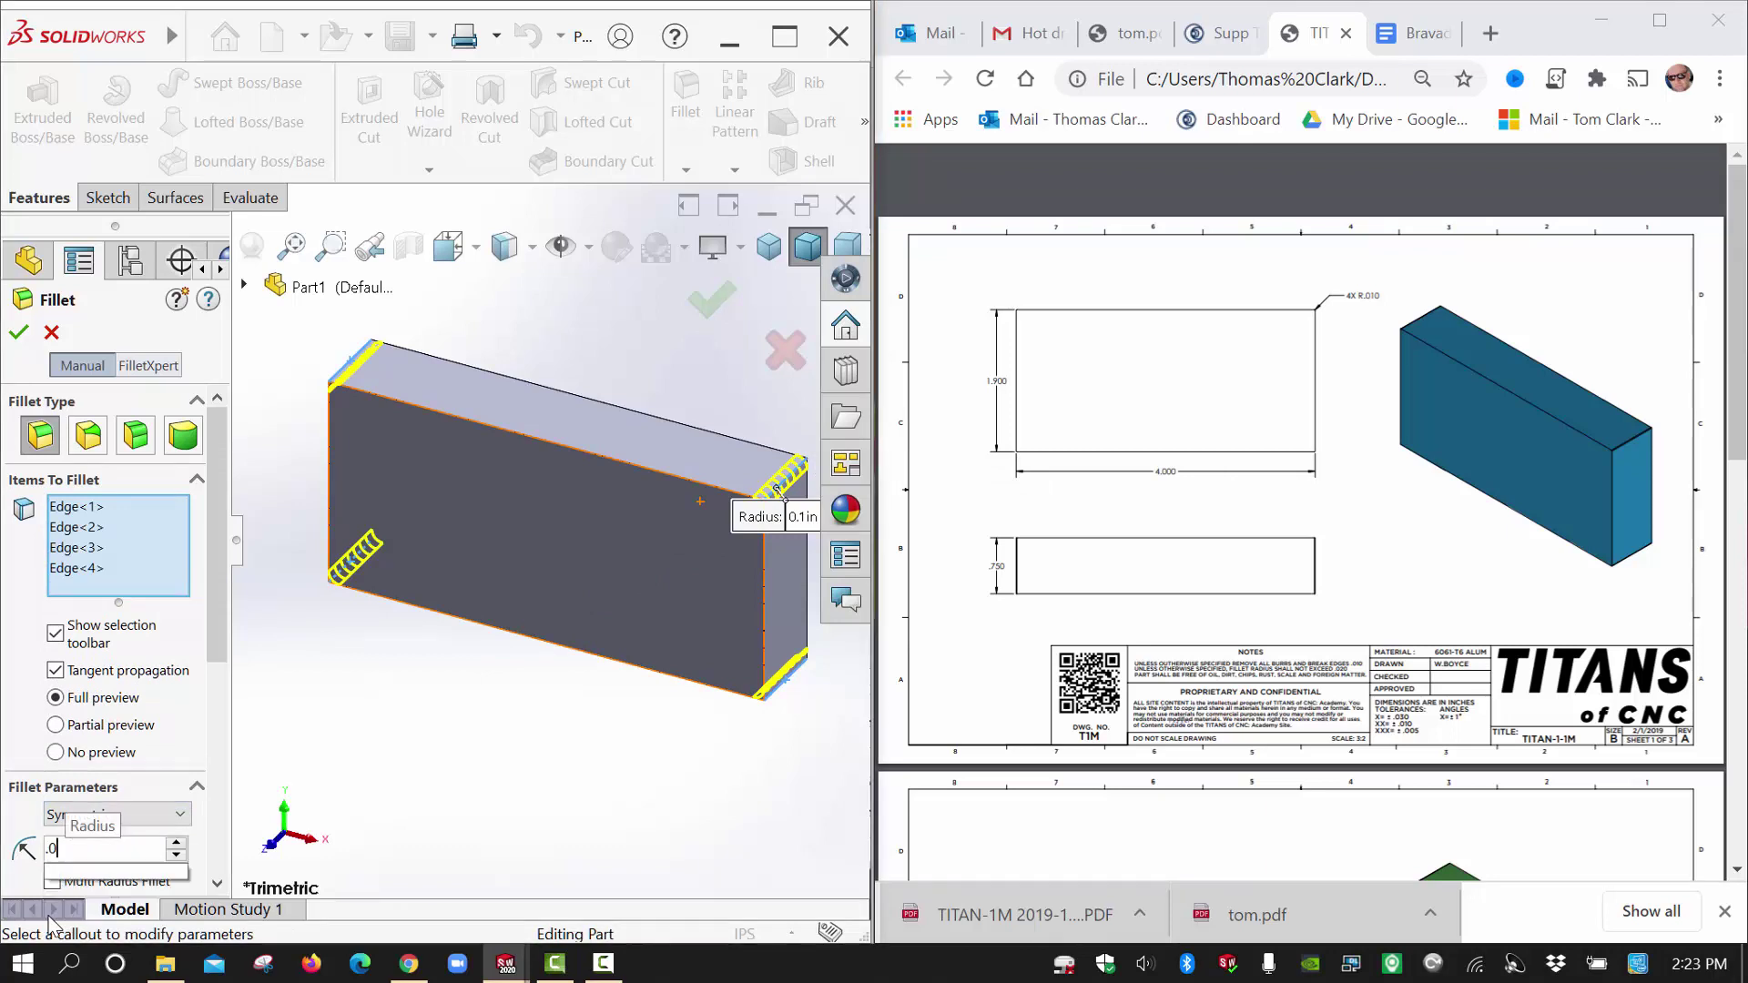
pyautogui.press('Return')
pyautogui.press('Return')
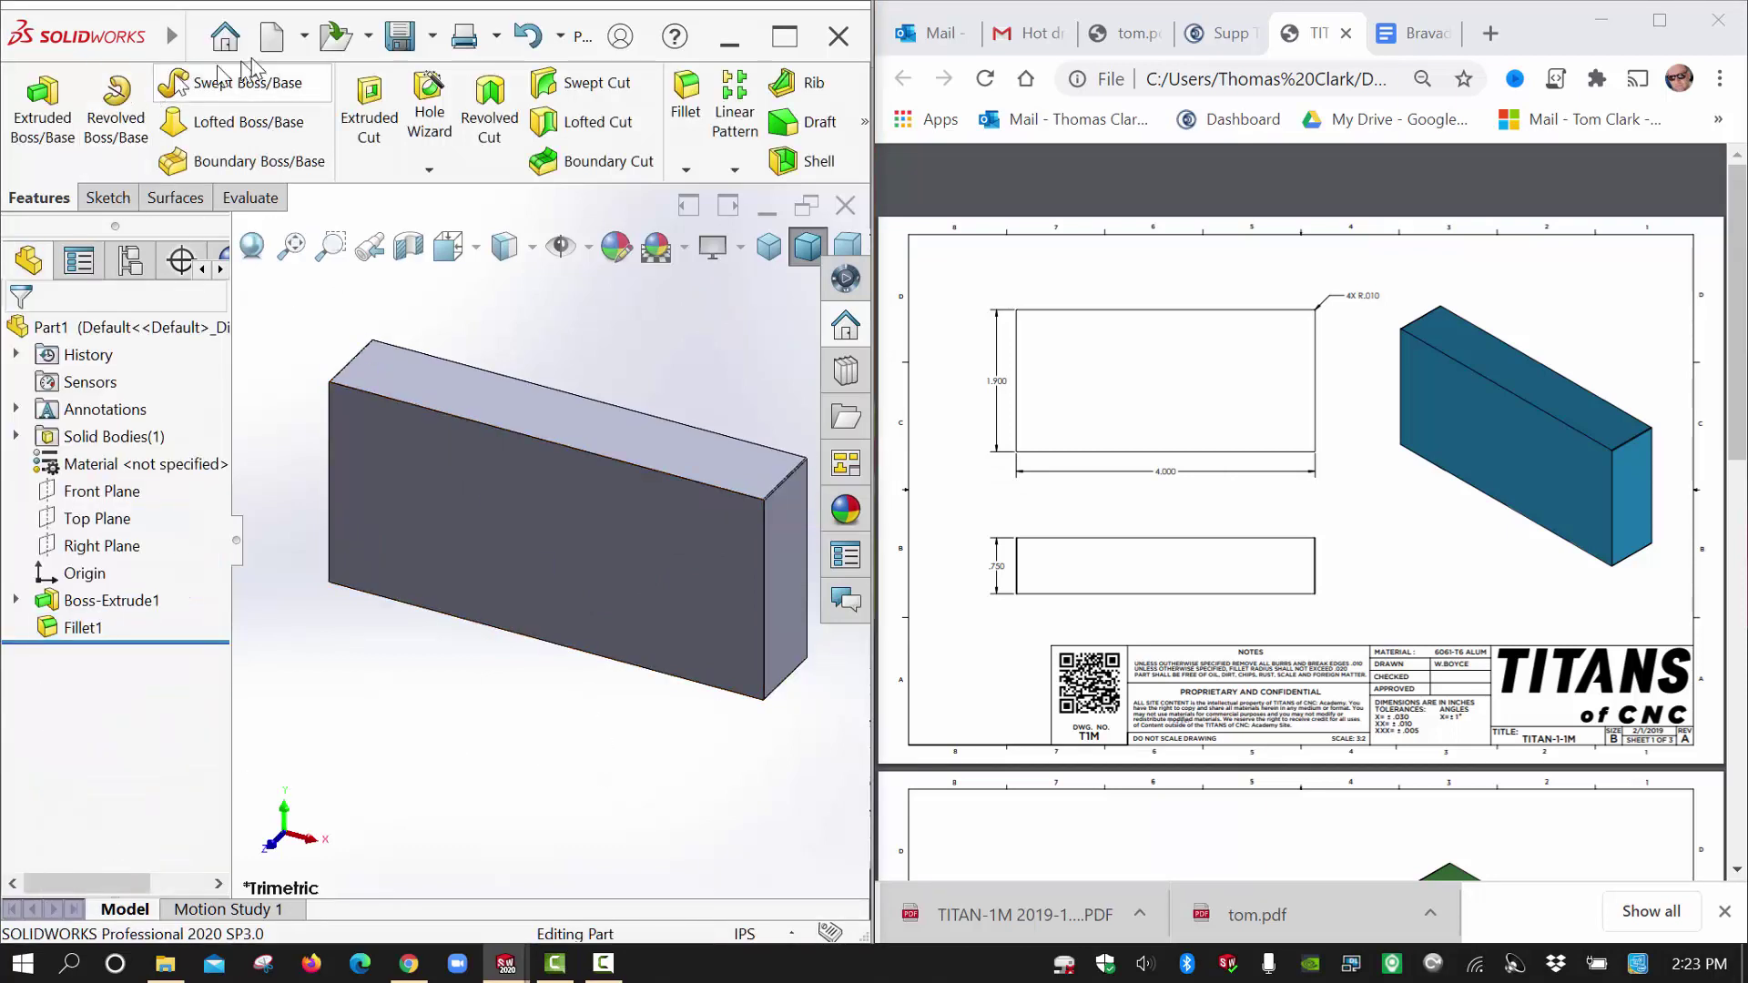
# Start saving the part under a new name and choose the Downloads folder as the location.
pyautogui.moveTo(171, 36)
pyautogui.click(277, 40)
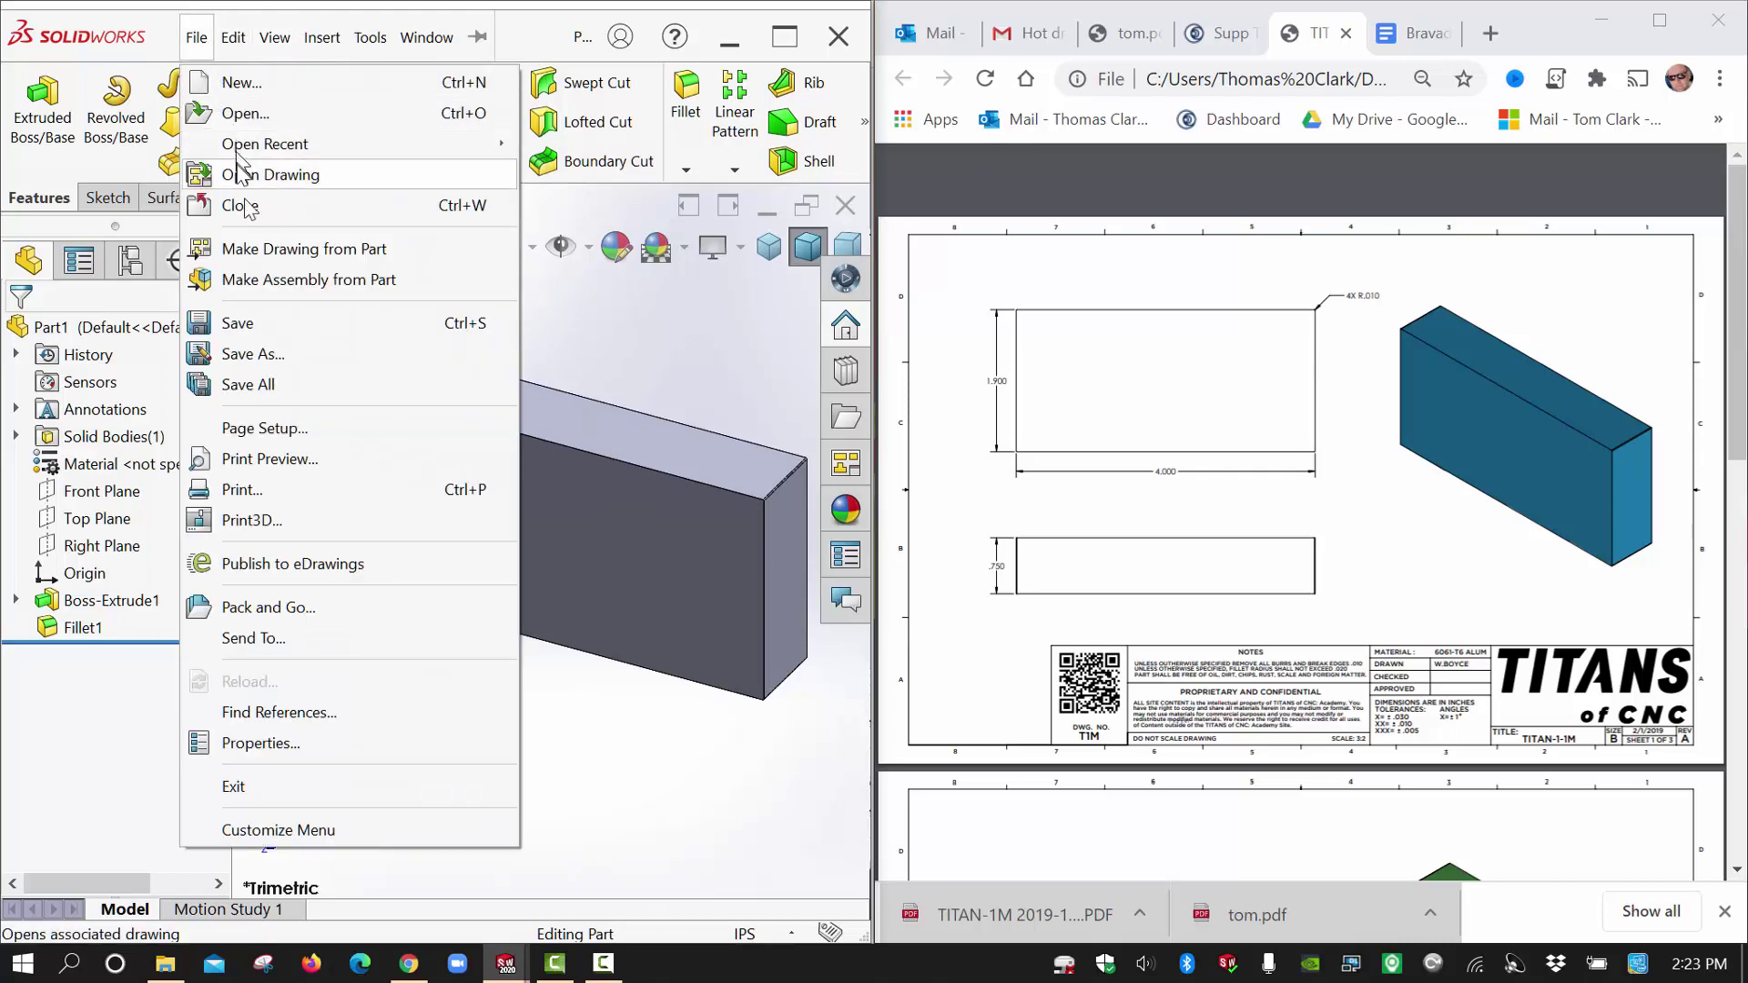
pyautogui.click(254, 353)
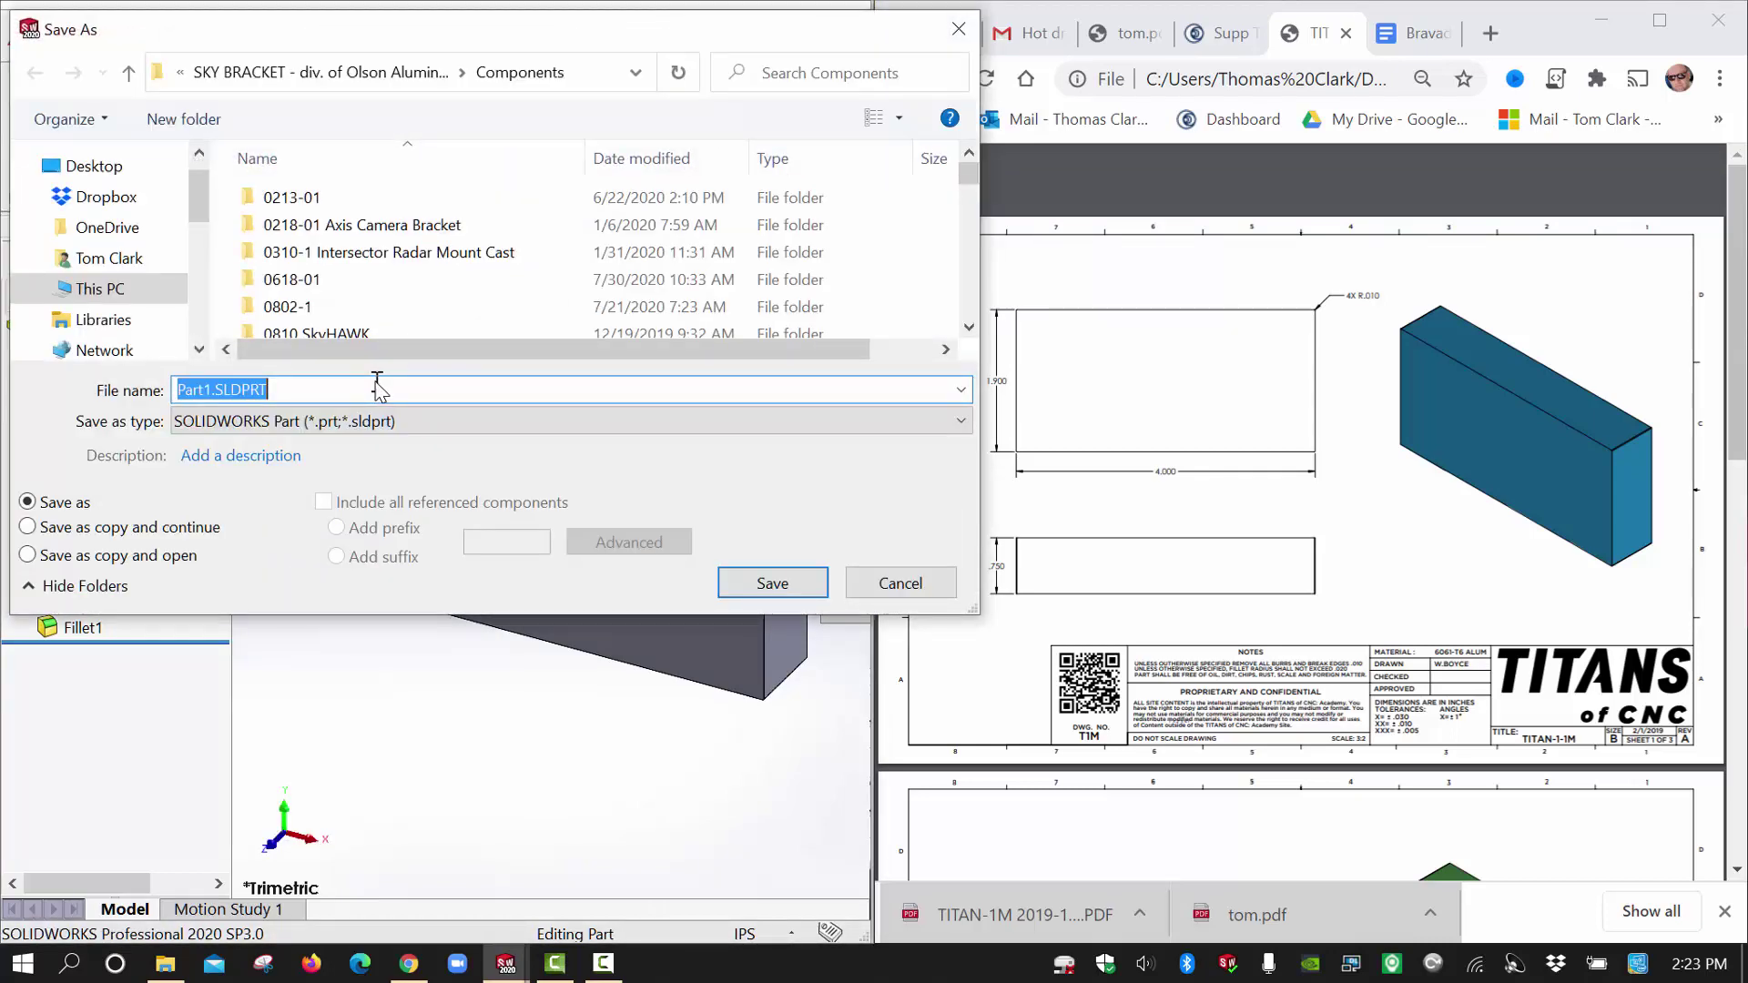
pyautogui.scroll(1, 128, 154)
pyautogui.click(107, 166)
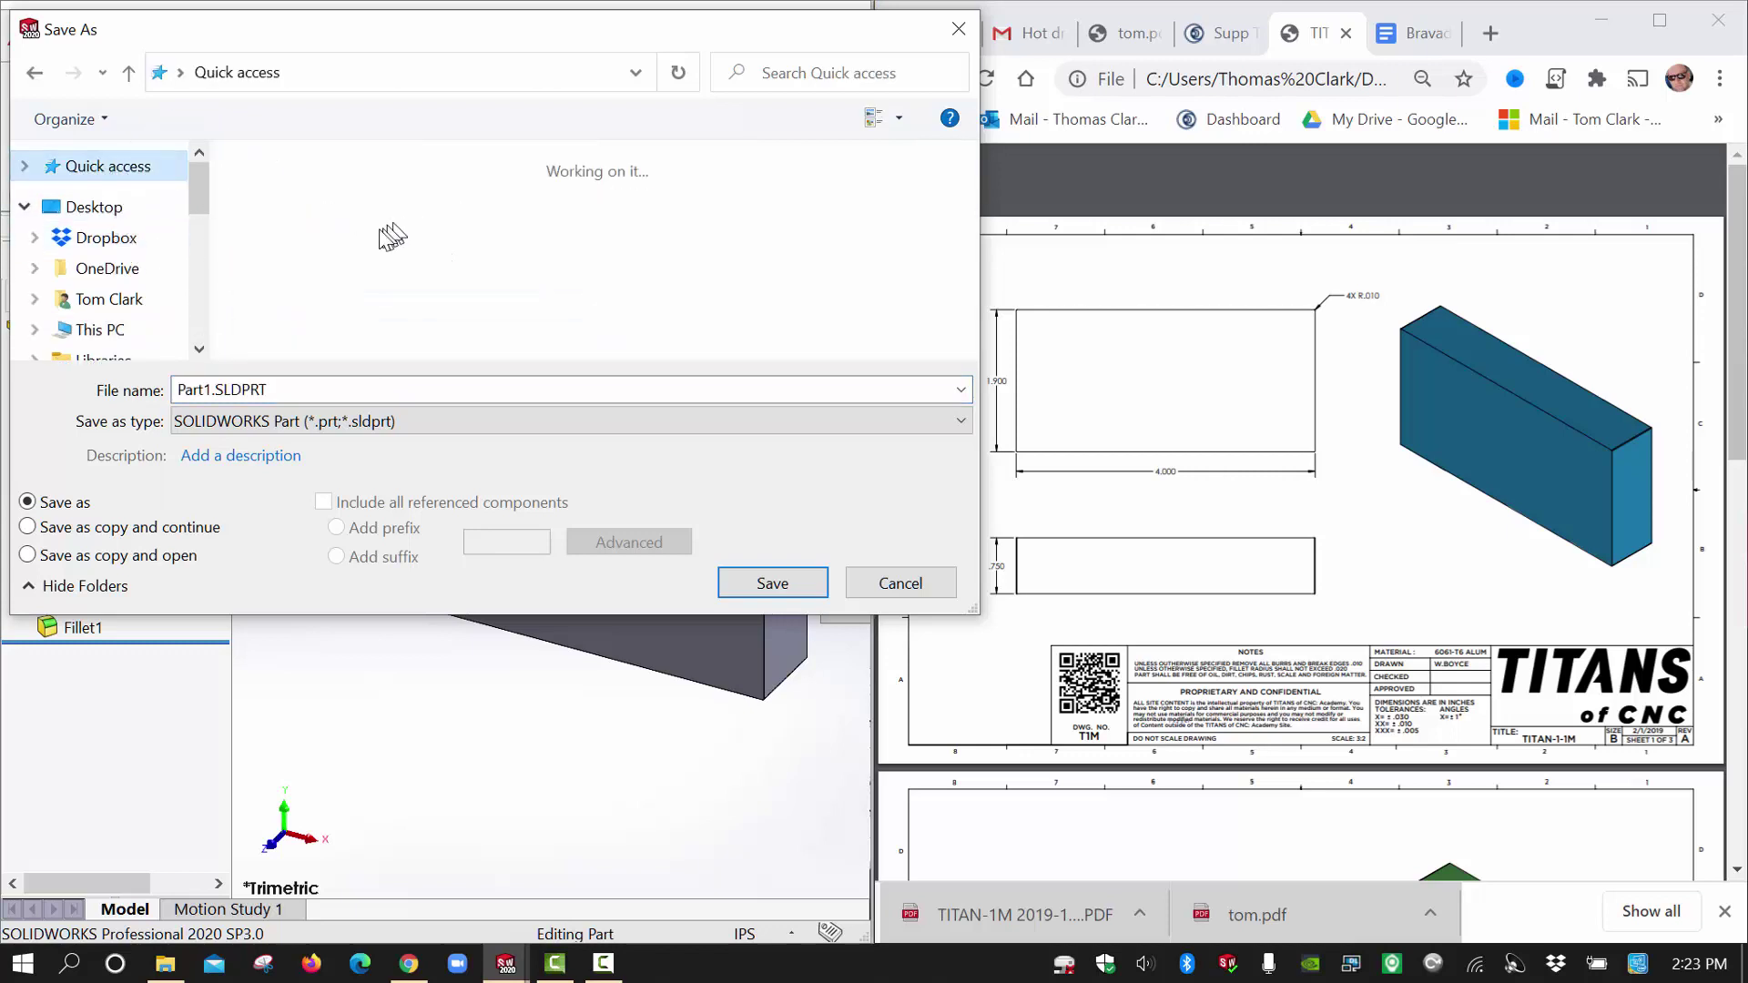
pyautogui.click(570, 219)
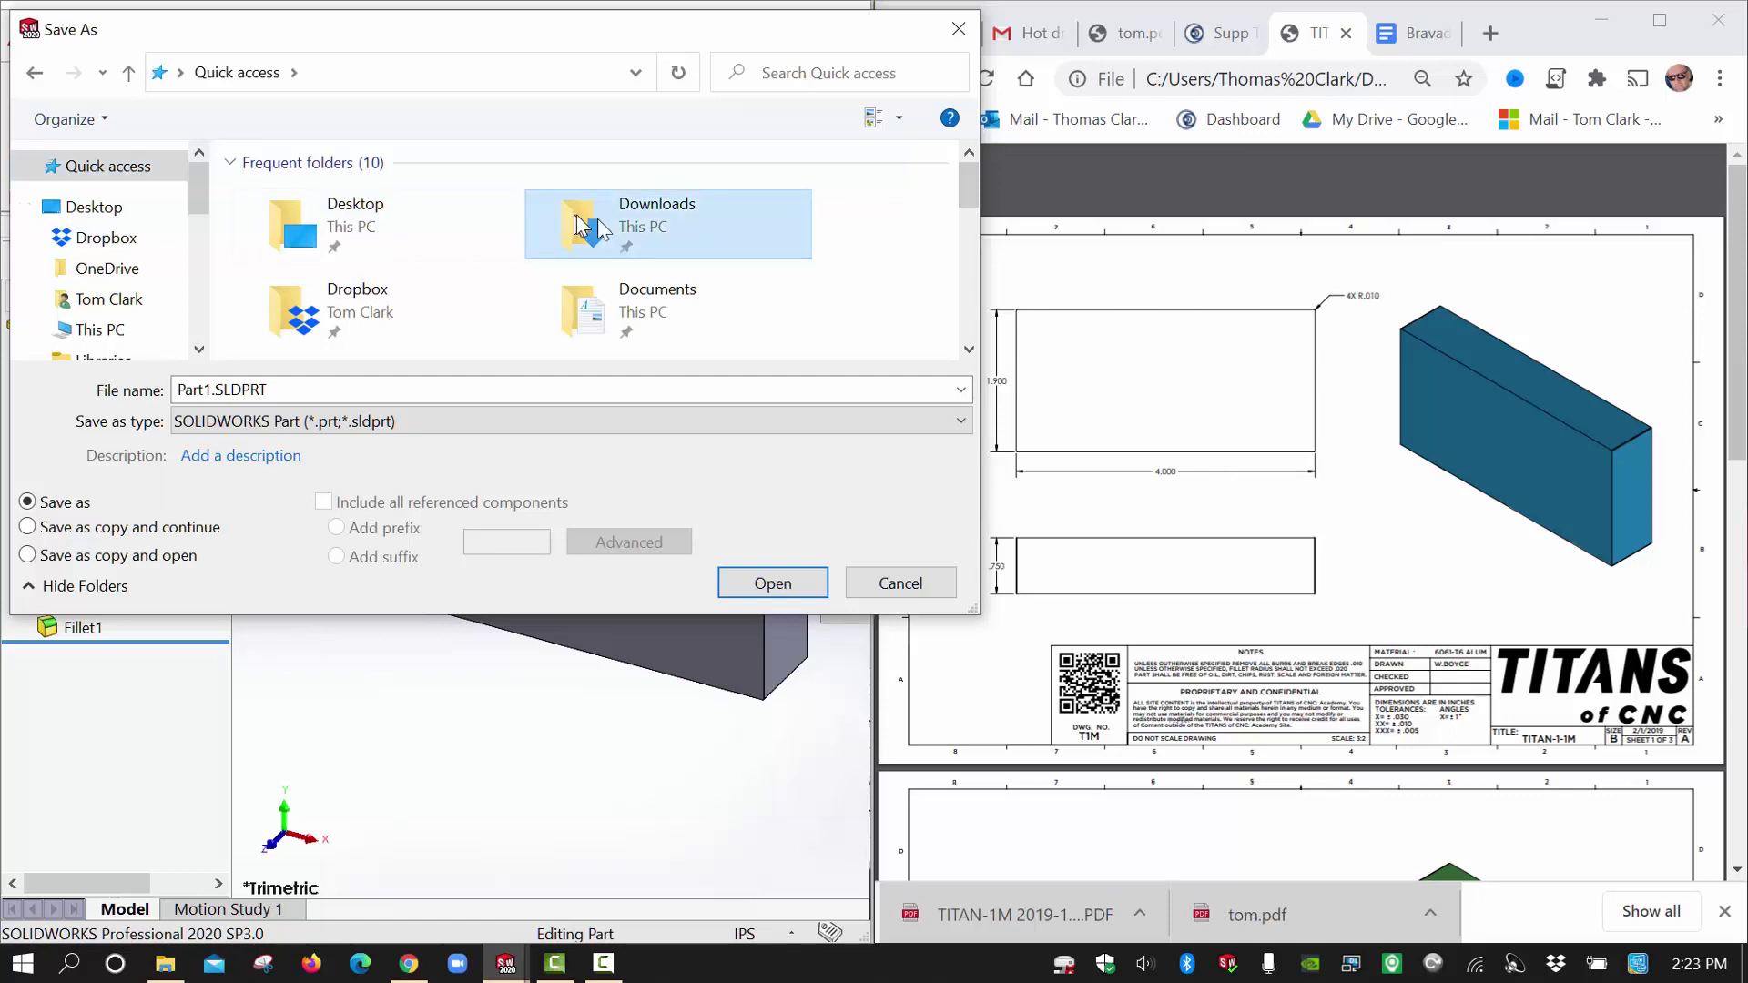
pyautogui.doubleClick(701, 235)
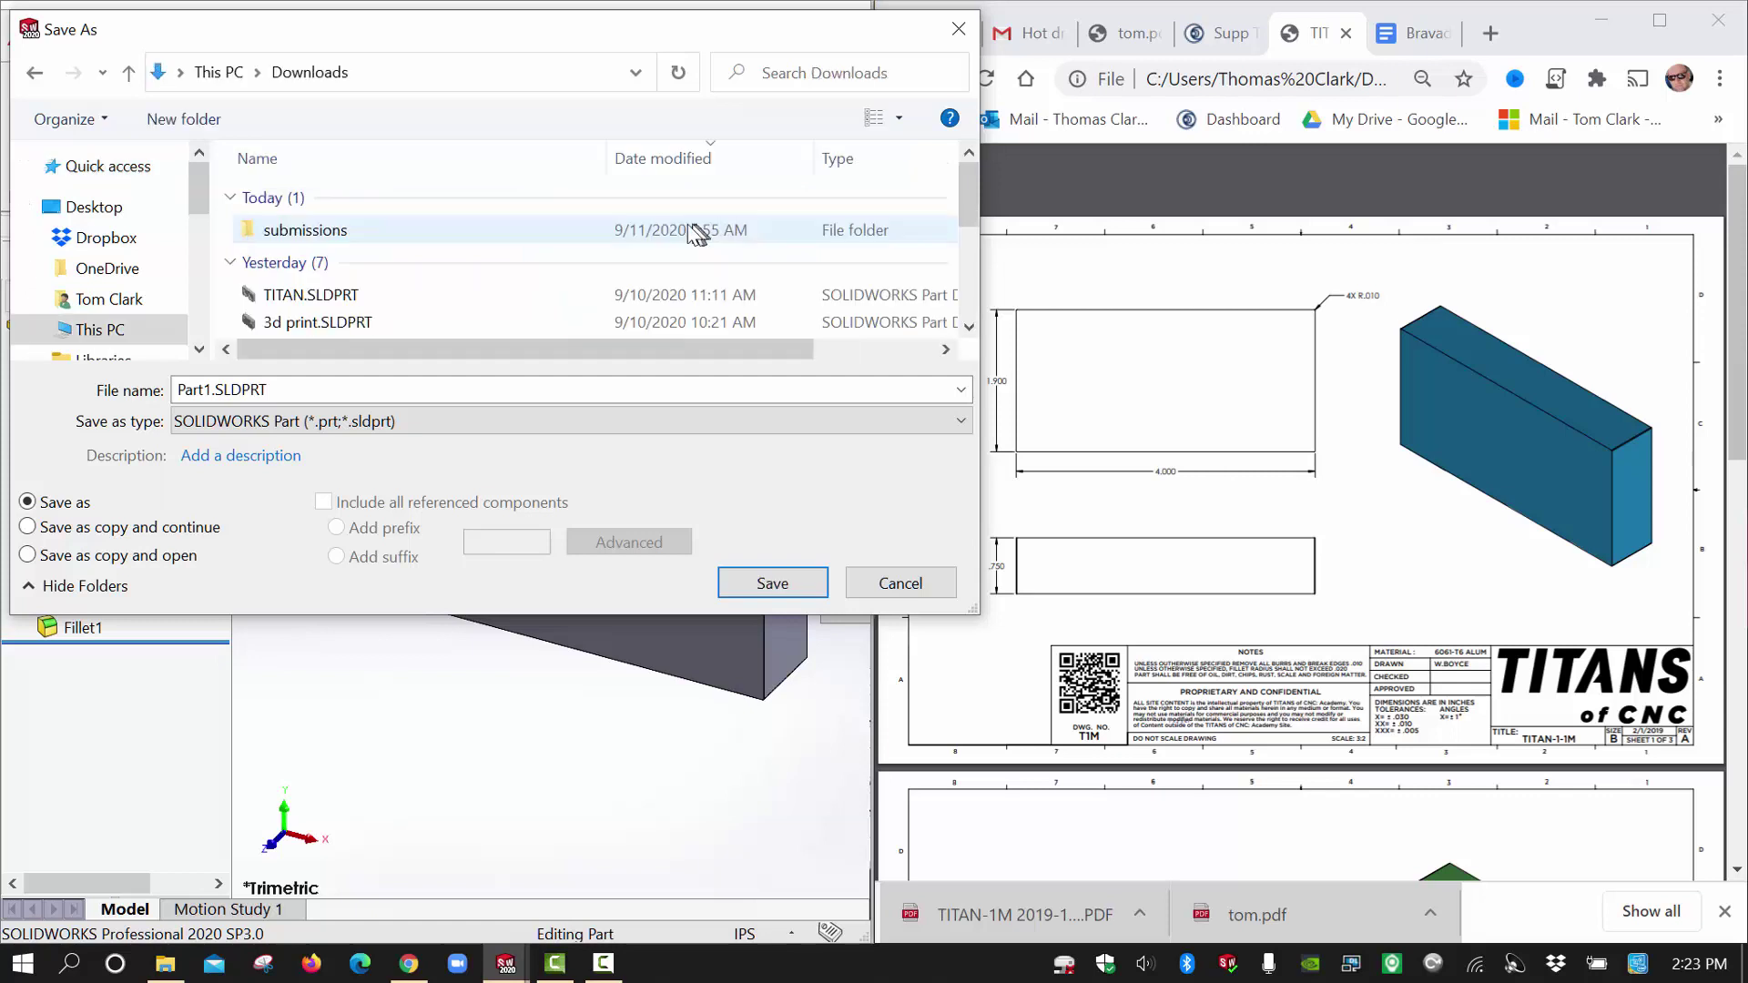
# Name the part file TITAN-1M and save it as a SOLIDWORKS Part.
pyautogui.doubleClick(314, 390)
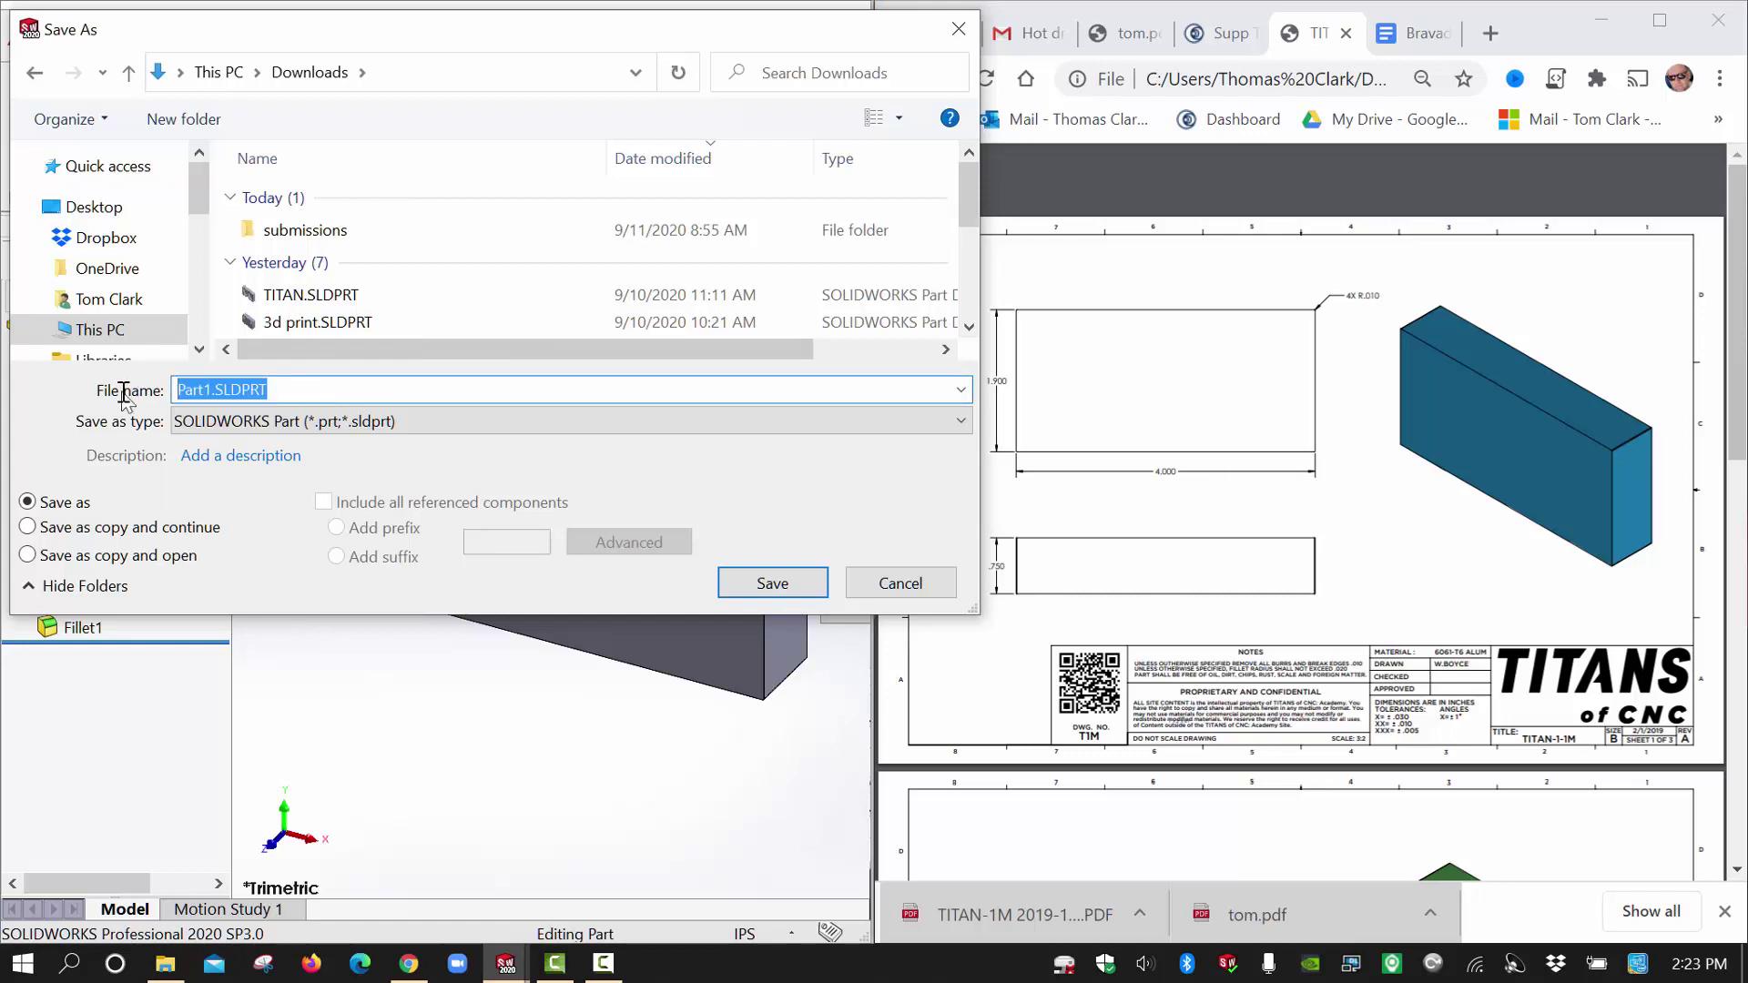
pyautogui.write('tit')
pyautogui.press('BackSpace')
pyautogui.press('BackSpace')
pyautogui.press('BackSpace')
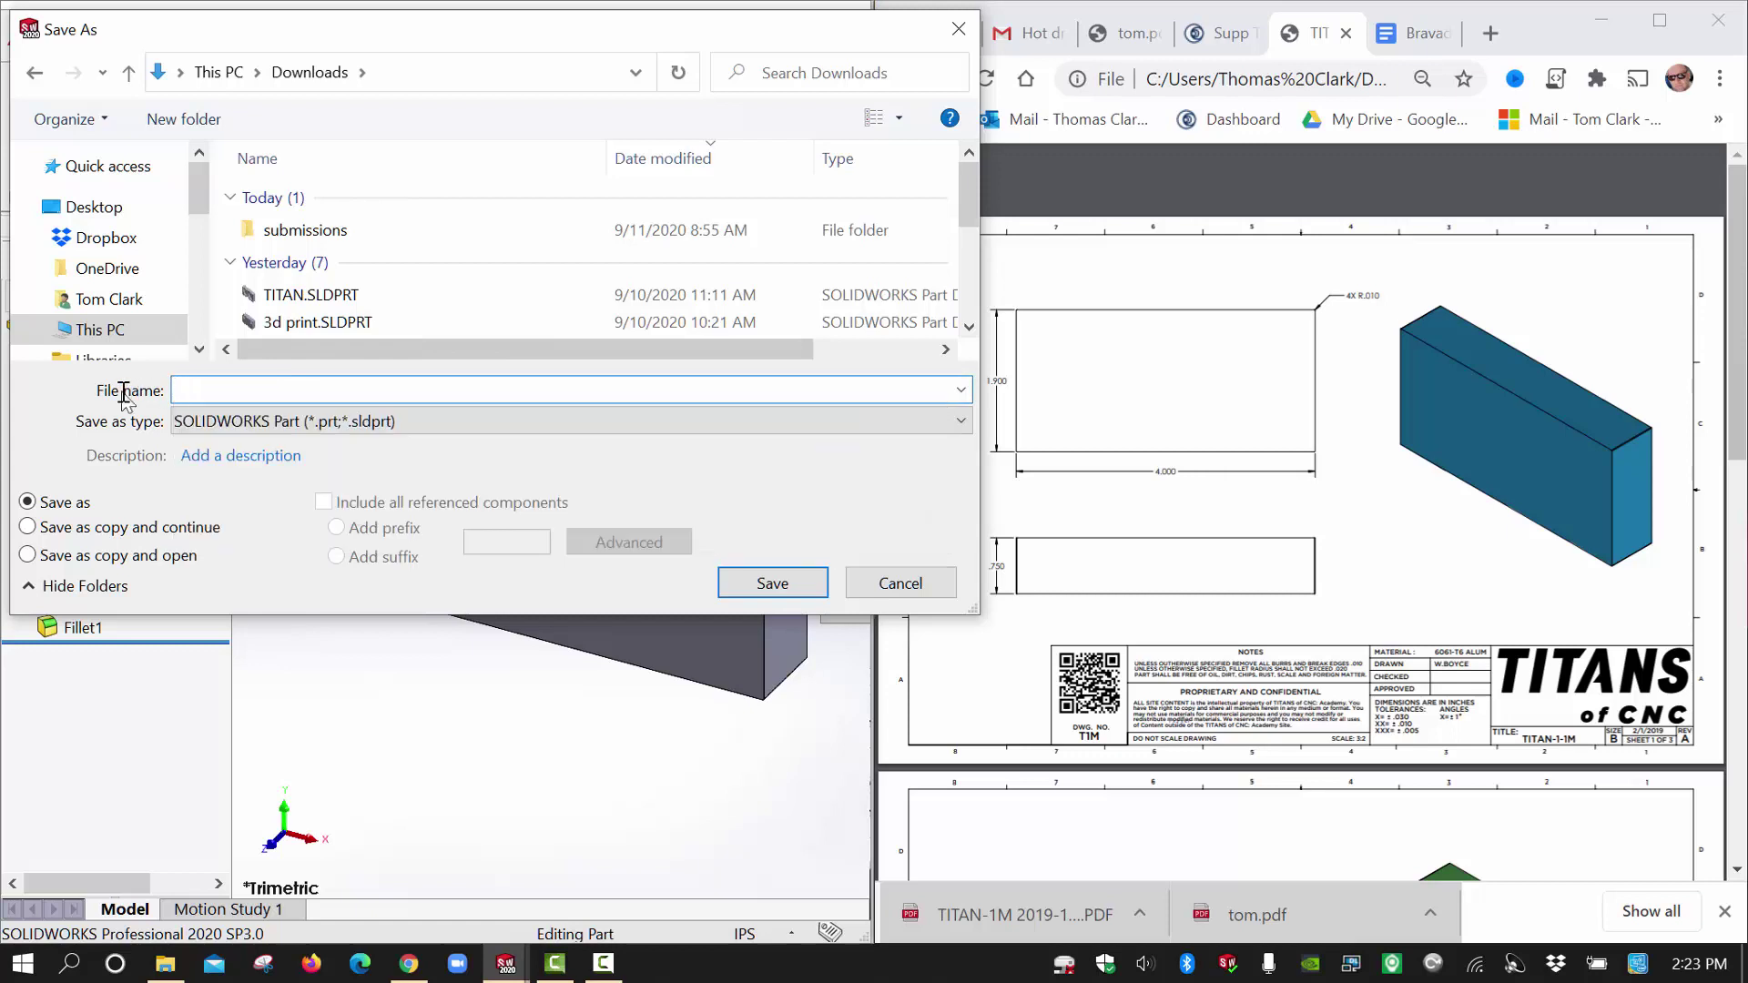
pyautogui.write('TITAN-1M')
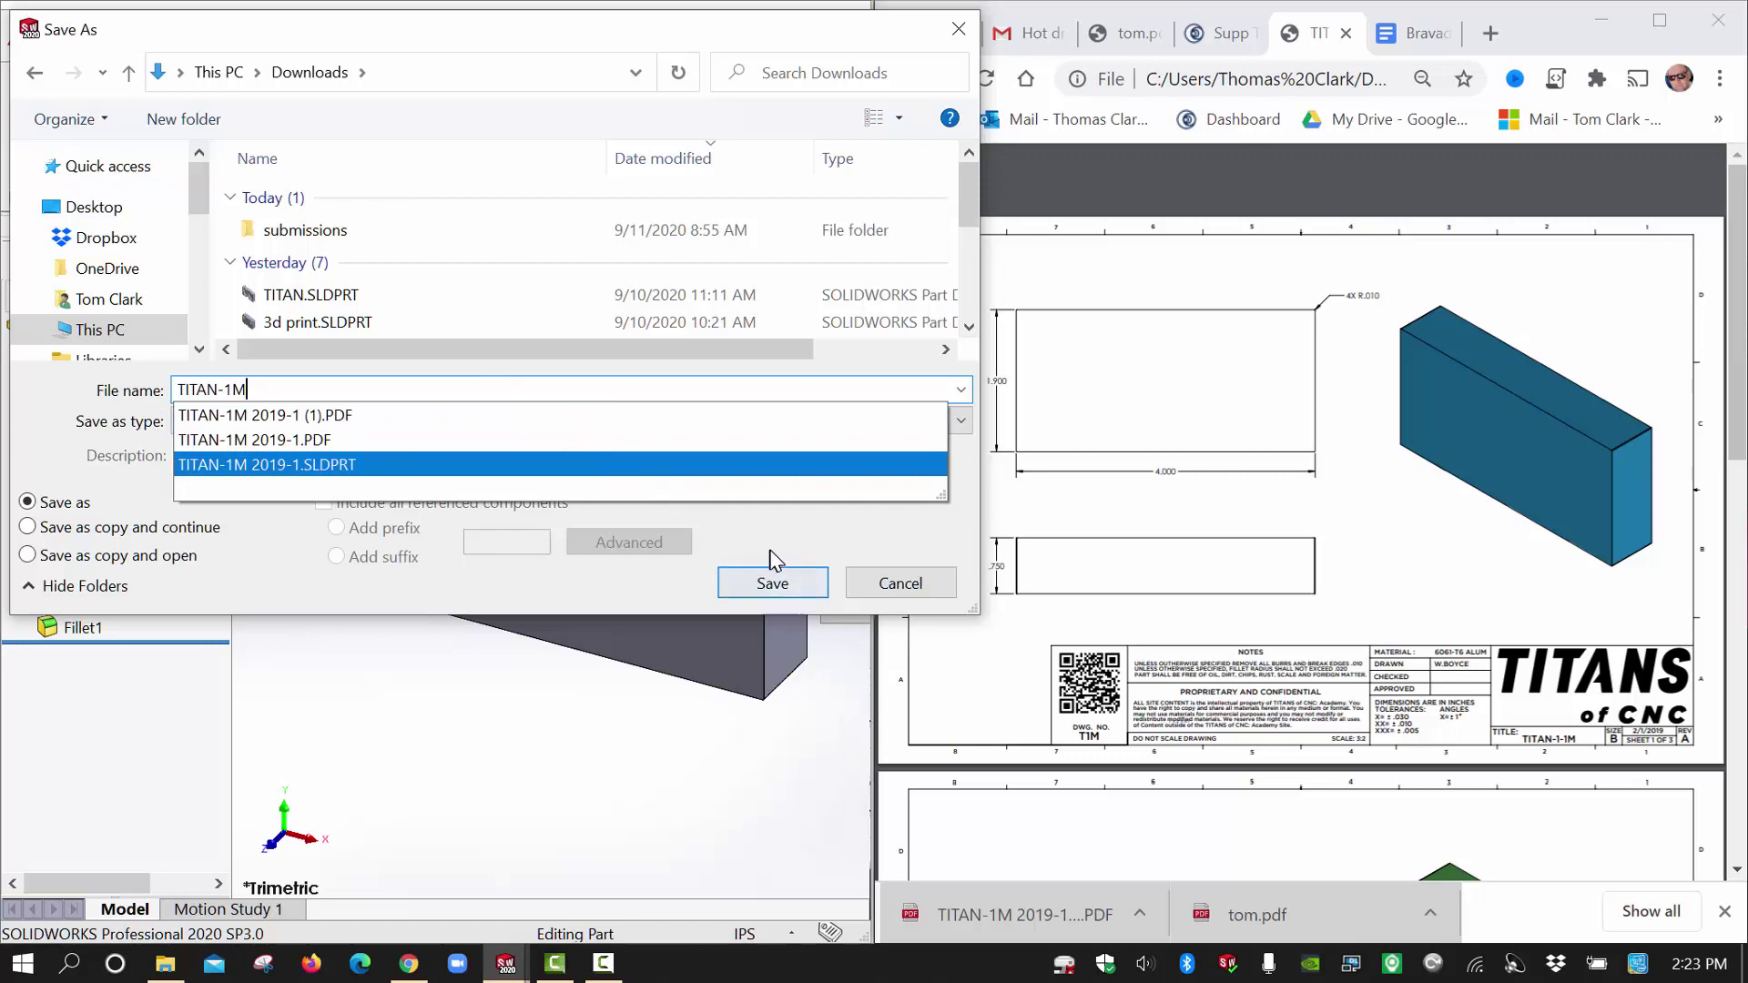
pyautogui.click(772, 583)
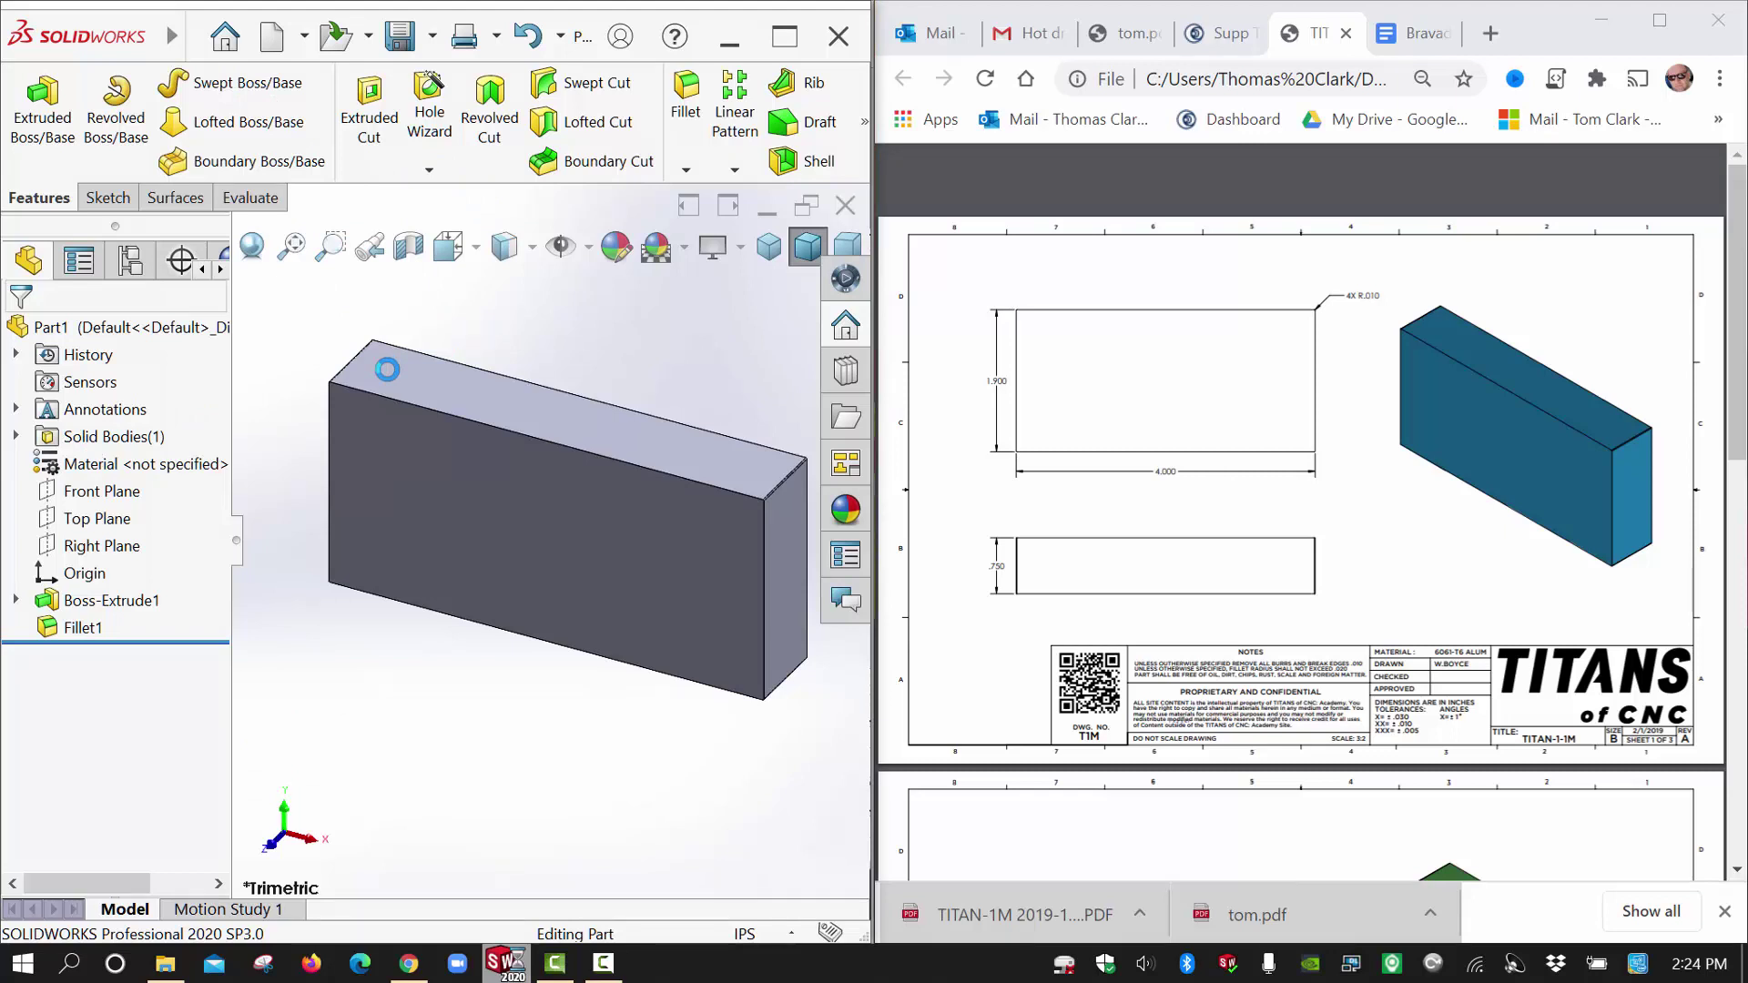
pyautogui.click(602, 963)
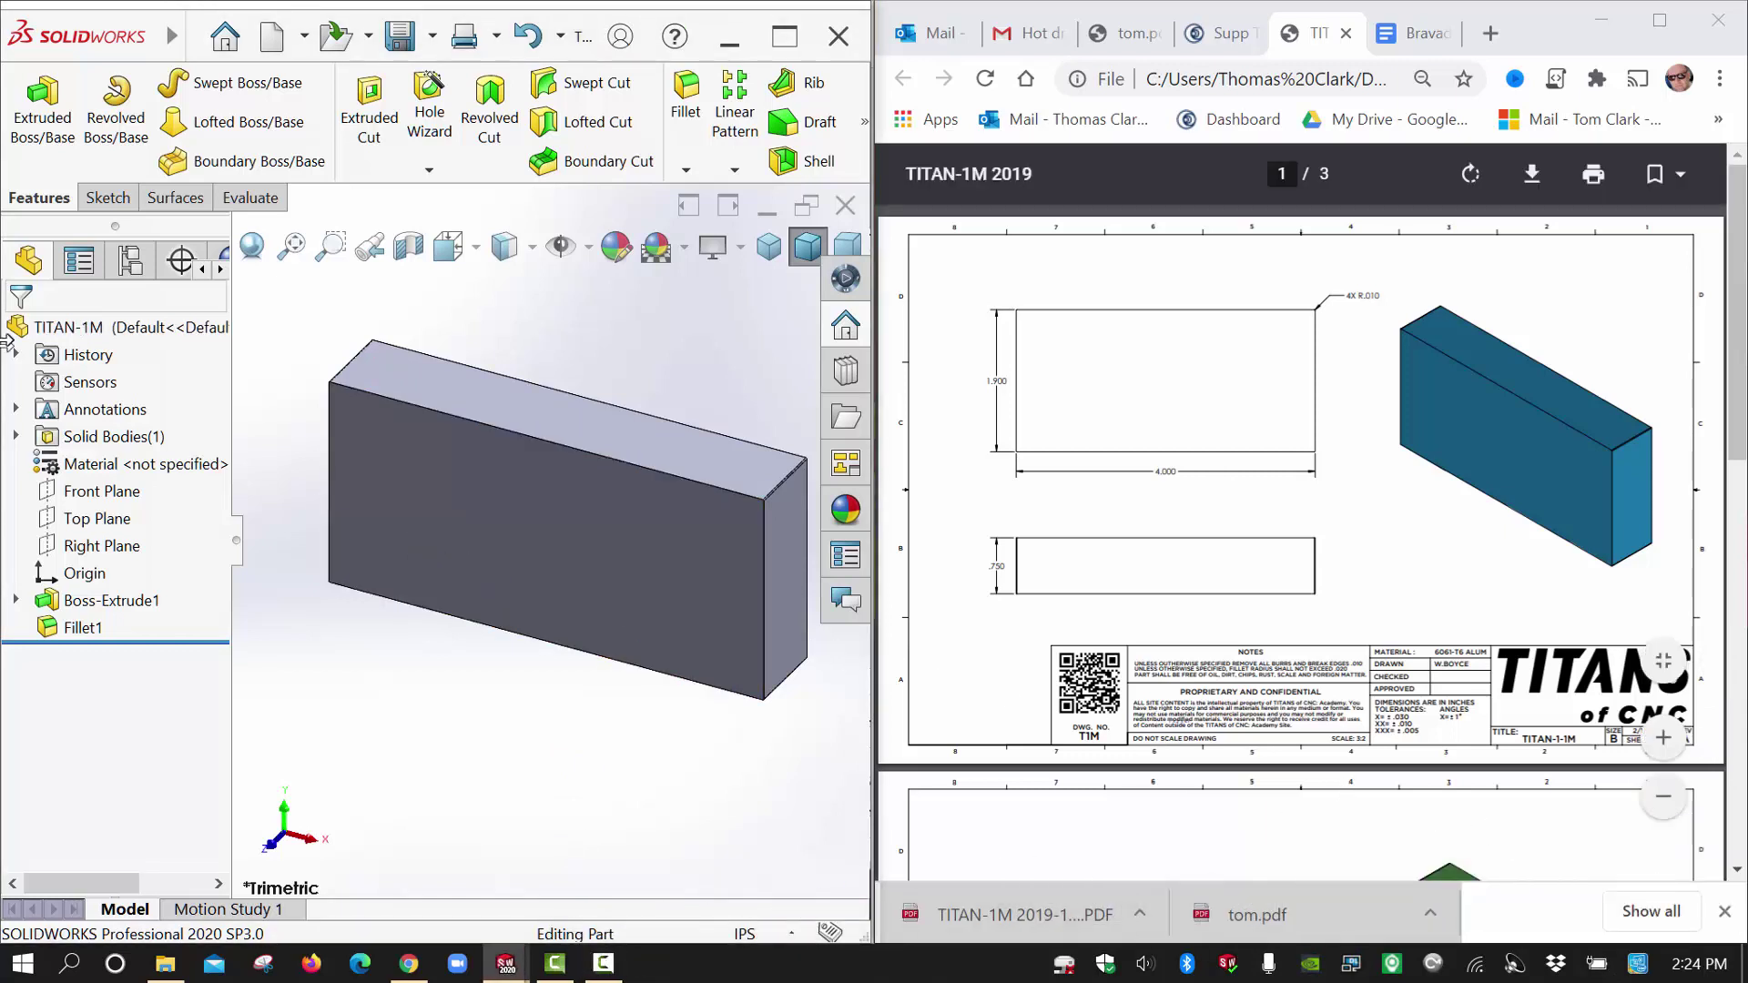
# Assign the 6061-T6 (SS) material from the Aluminium Alloys category to the part.
pyautogui.rightClick(116, 464)
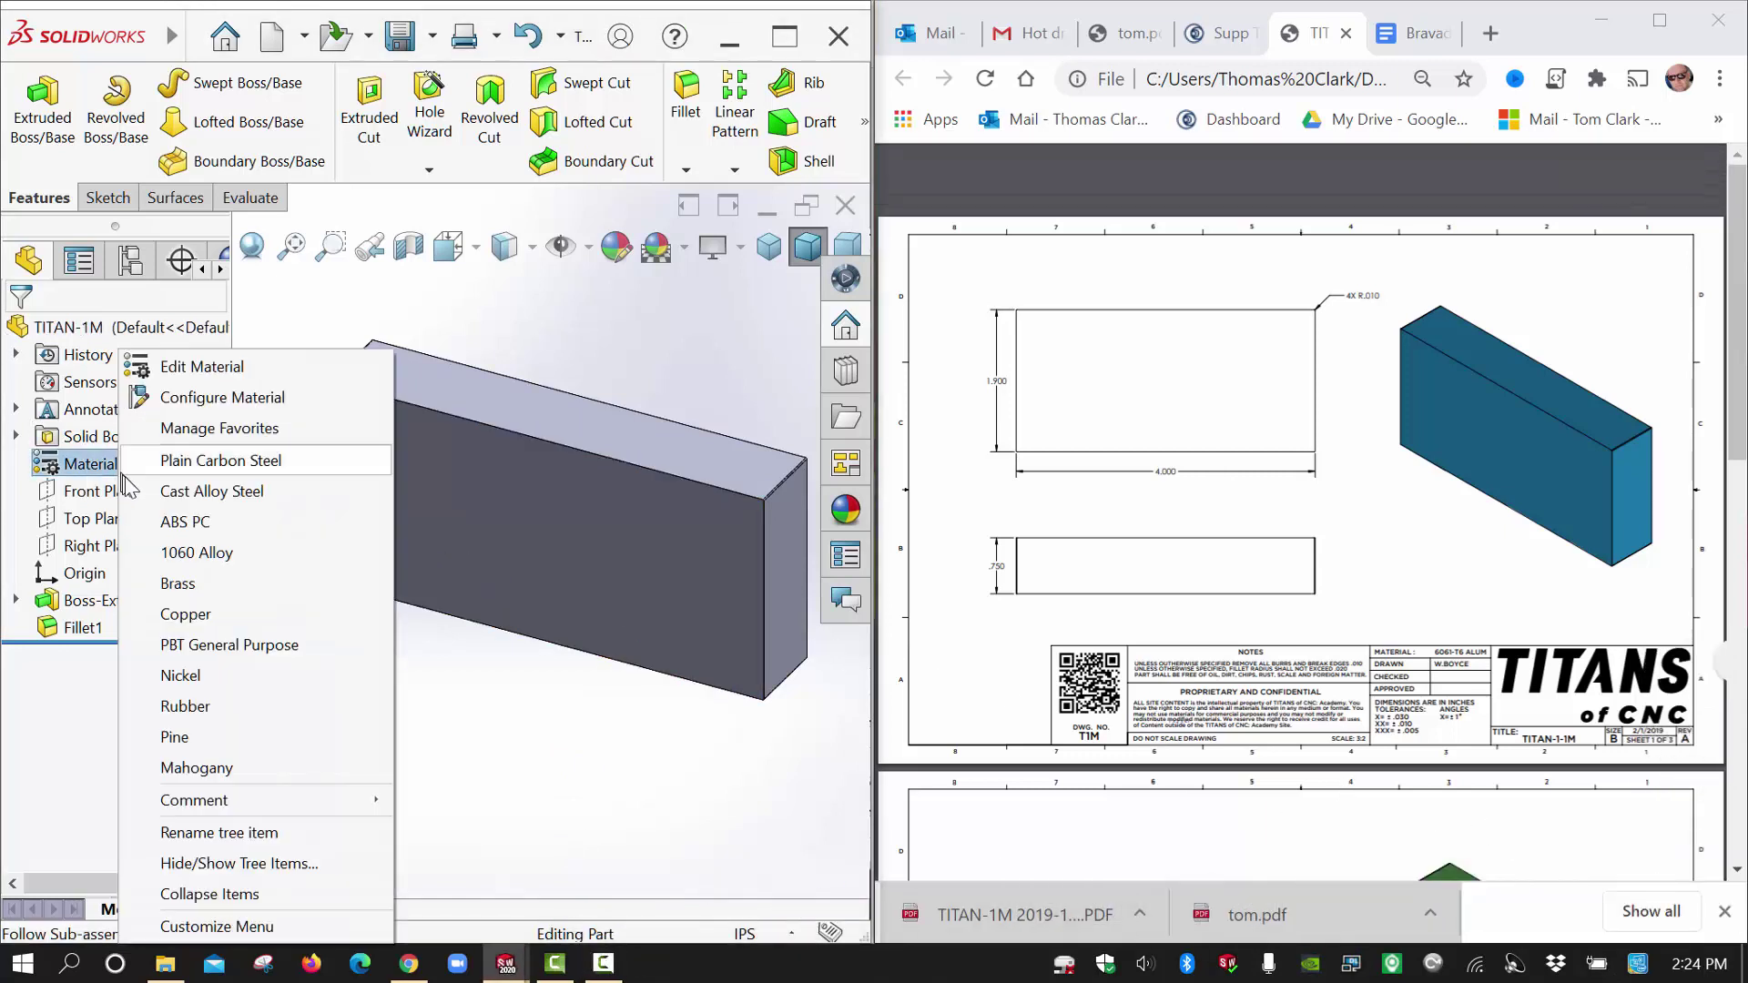
pyautogui.click(194, 366)
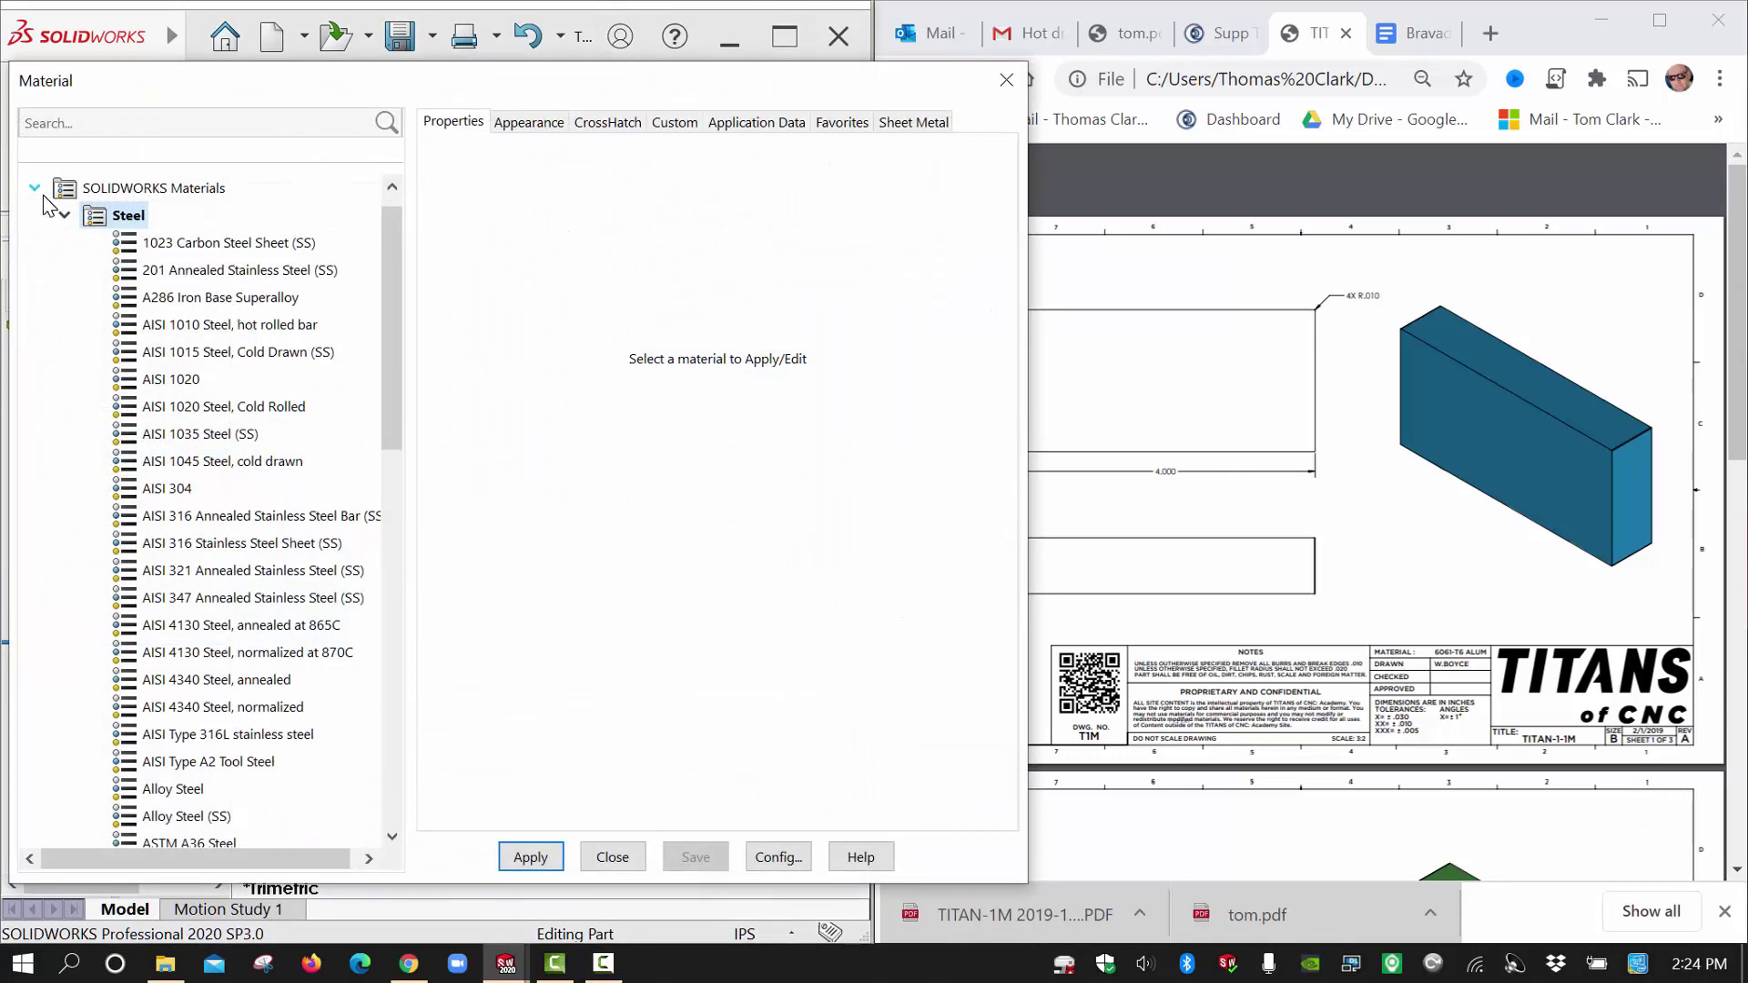
pyautogui.click(65, 216)
pyautogui.click(64, 271)
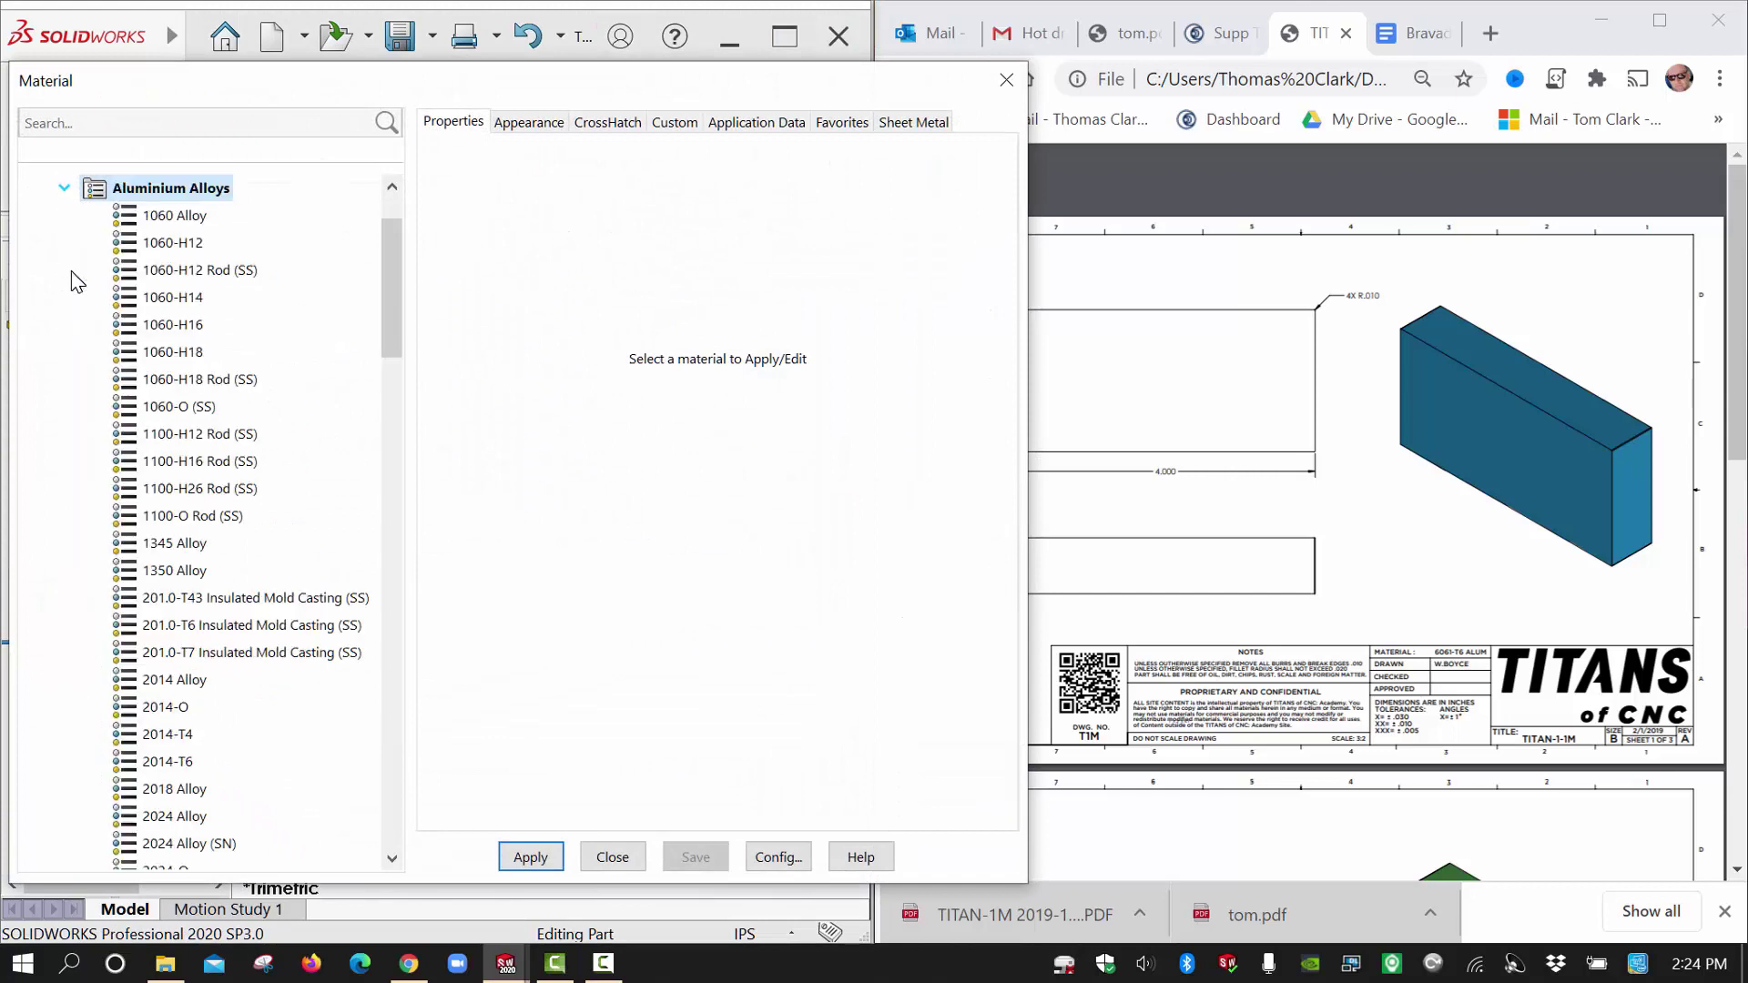
pyautogui.scroll(-6, 173, 501)
pyautogui.scroll(-10, 173, 501)
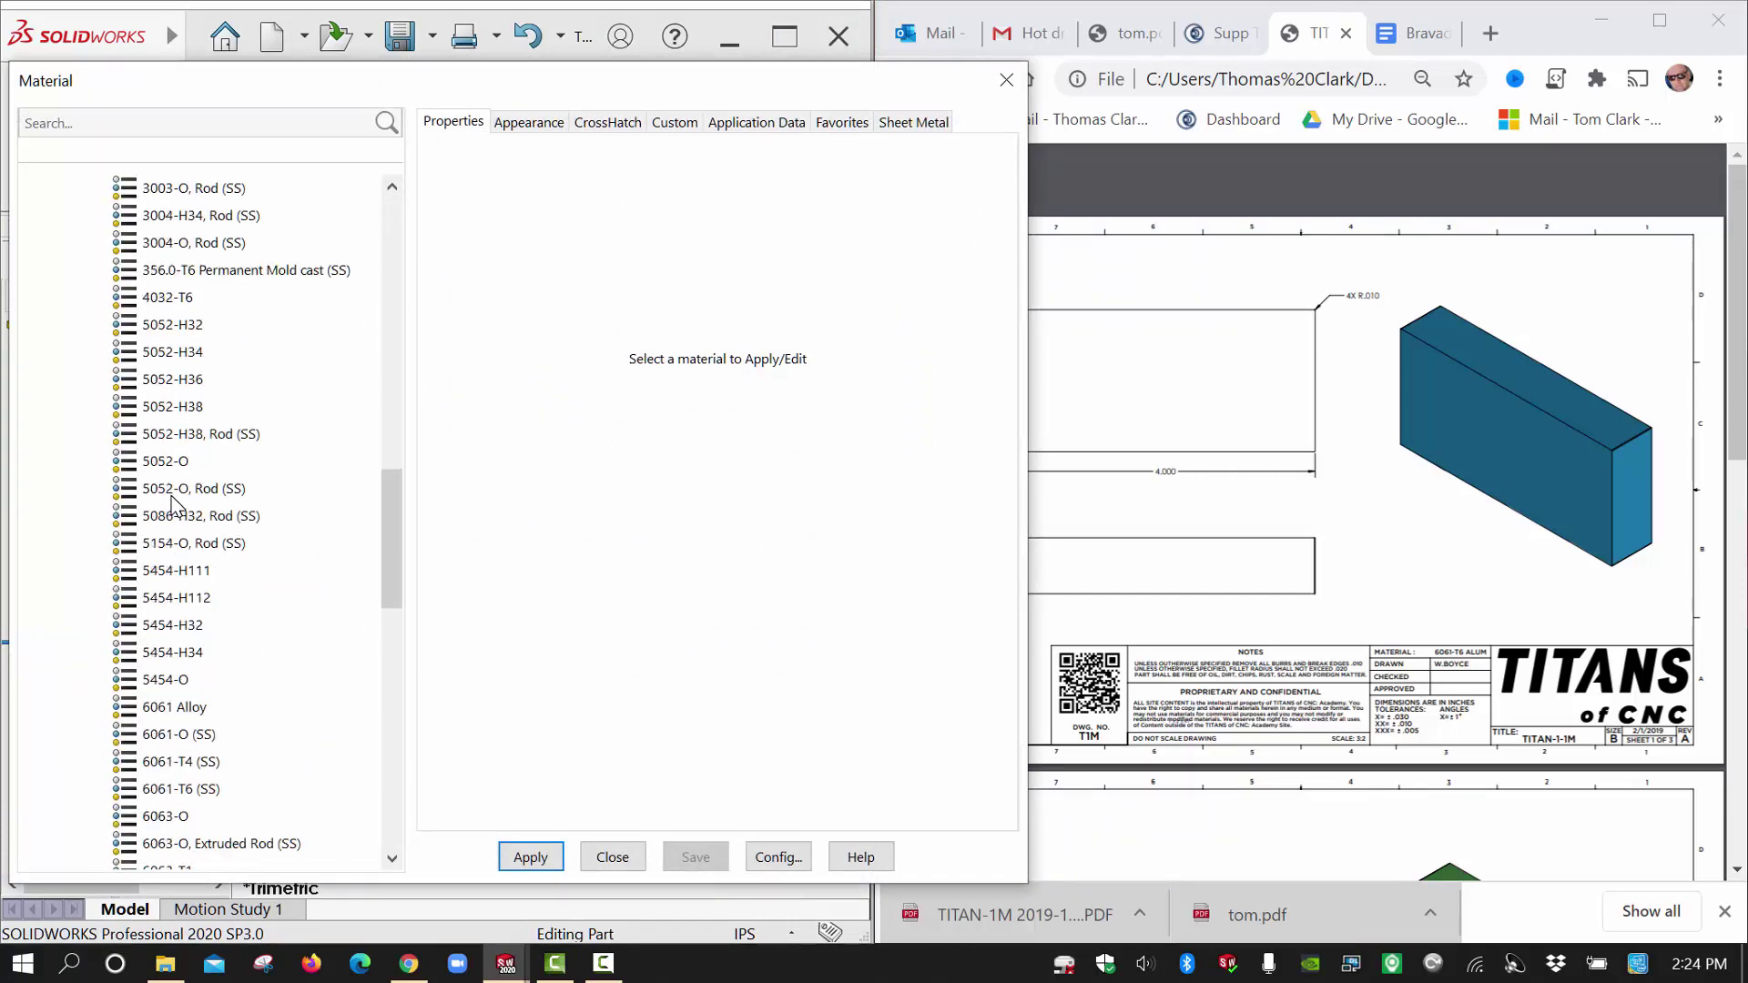
pyautogui.click(176, 709)
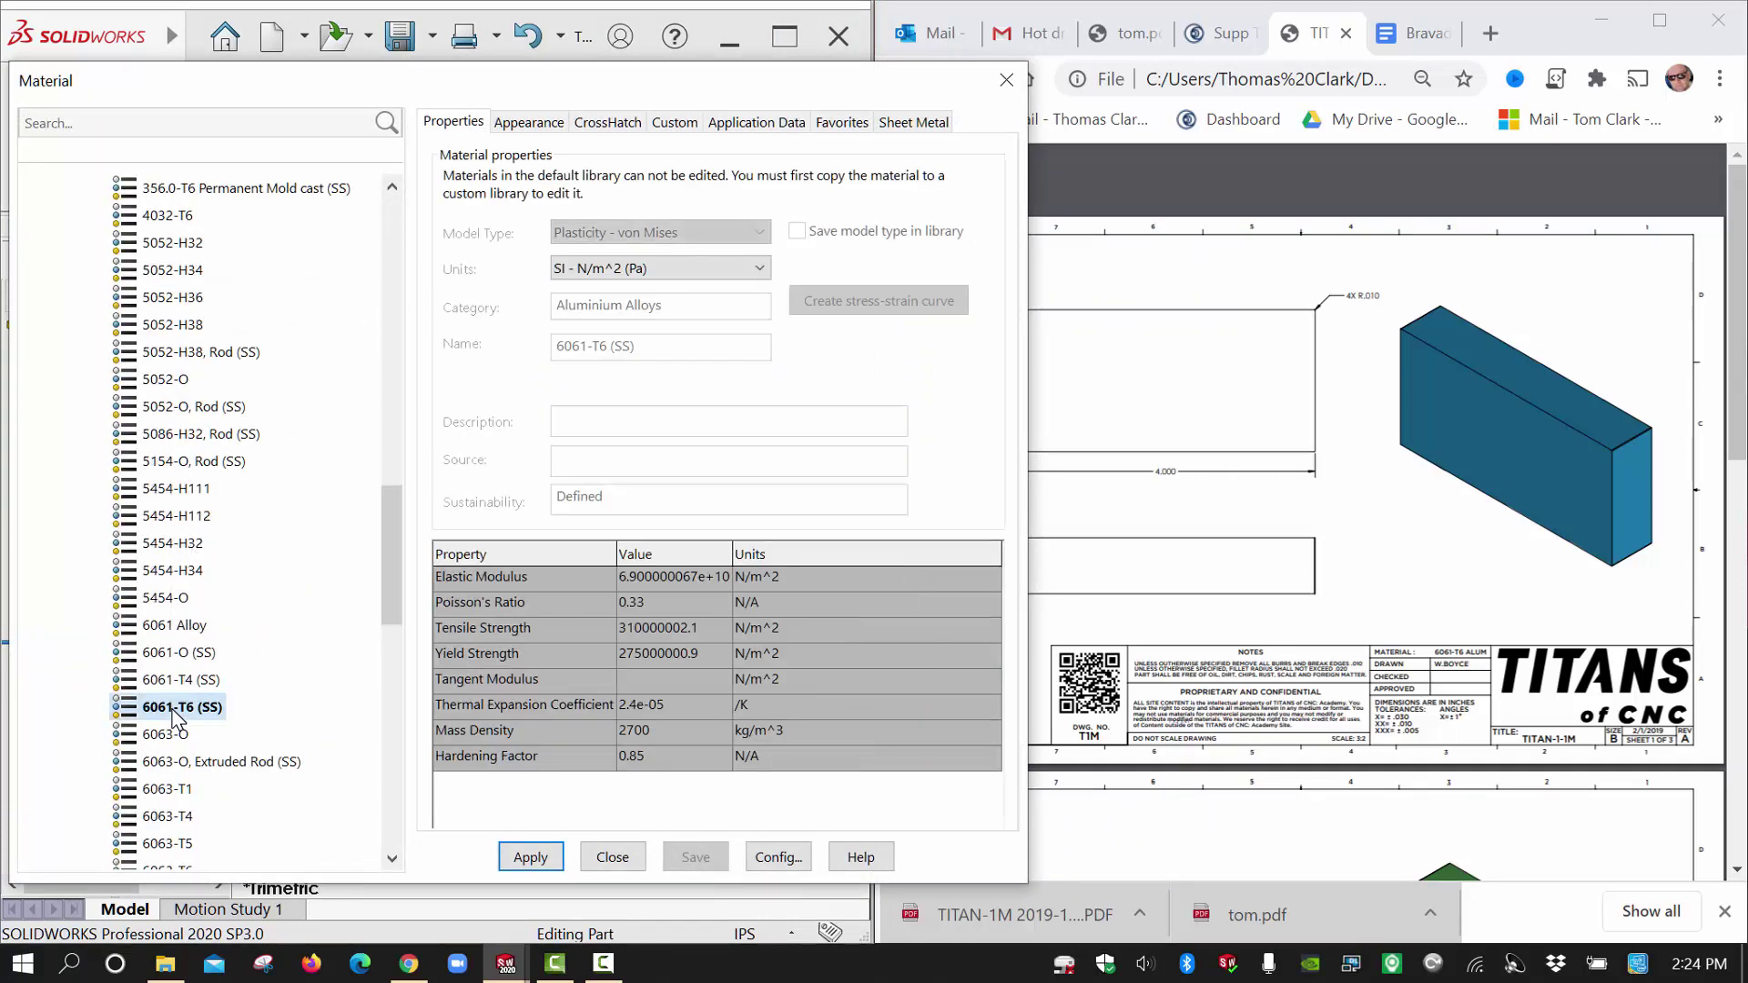
pyautogui.click(531, 858)
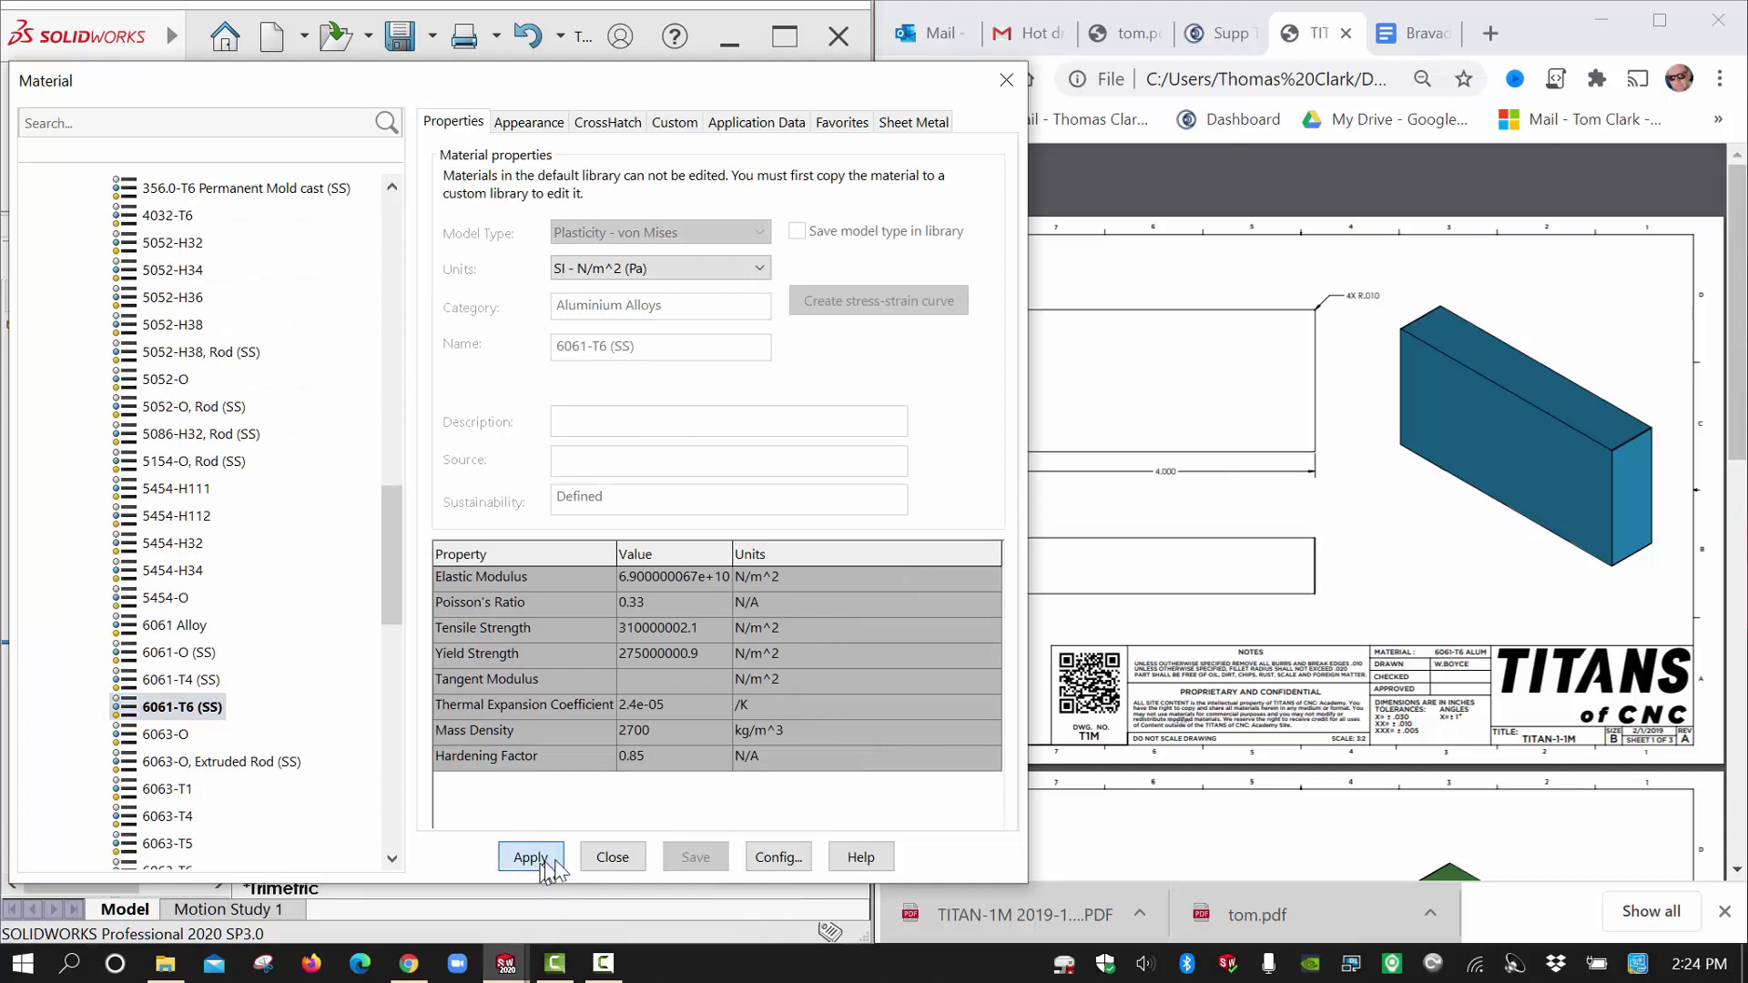
pyautogui.click(612, 858)
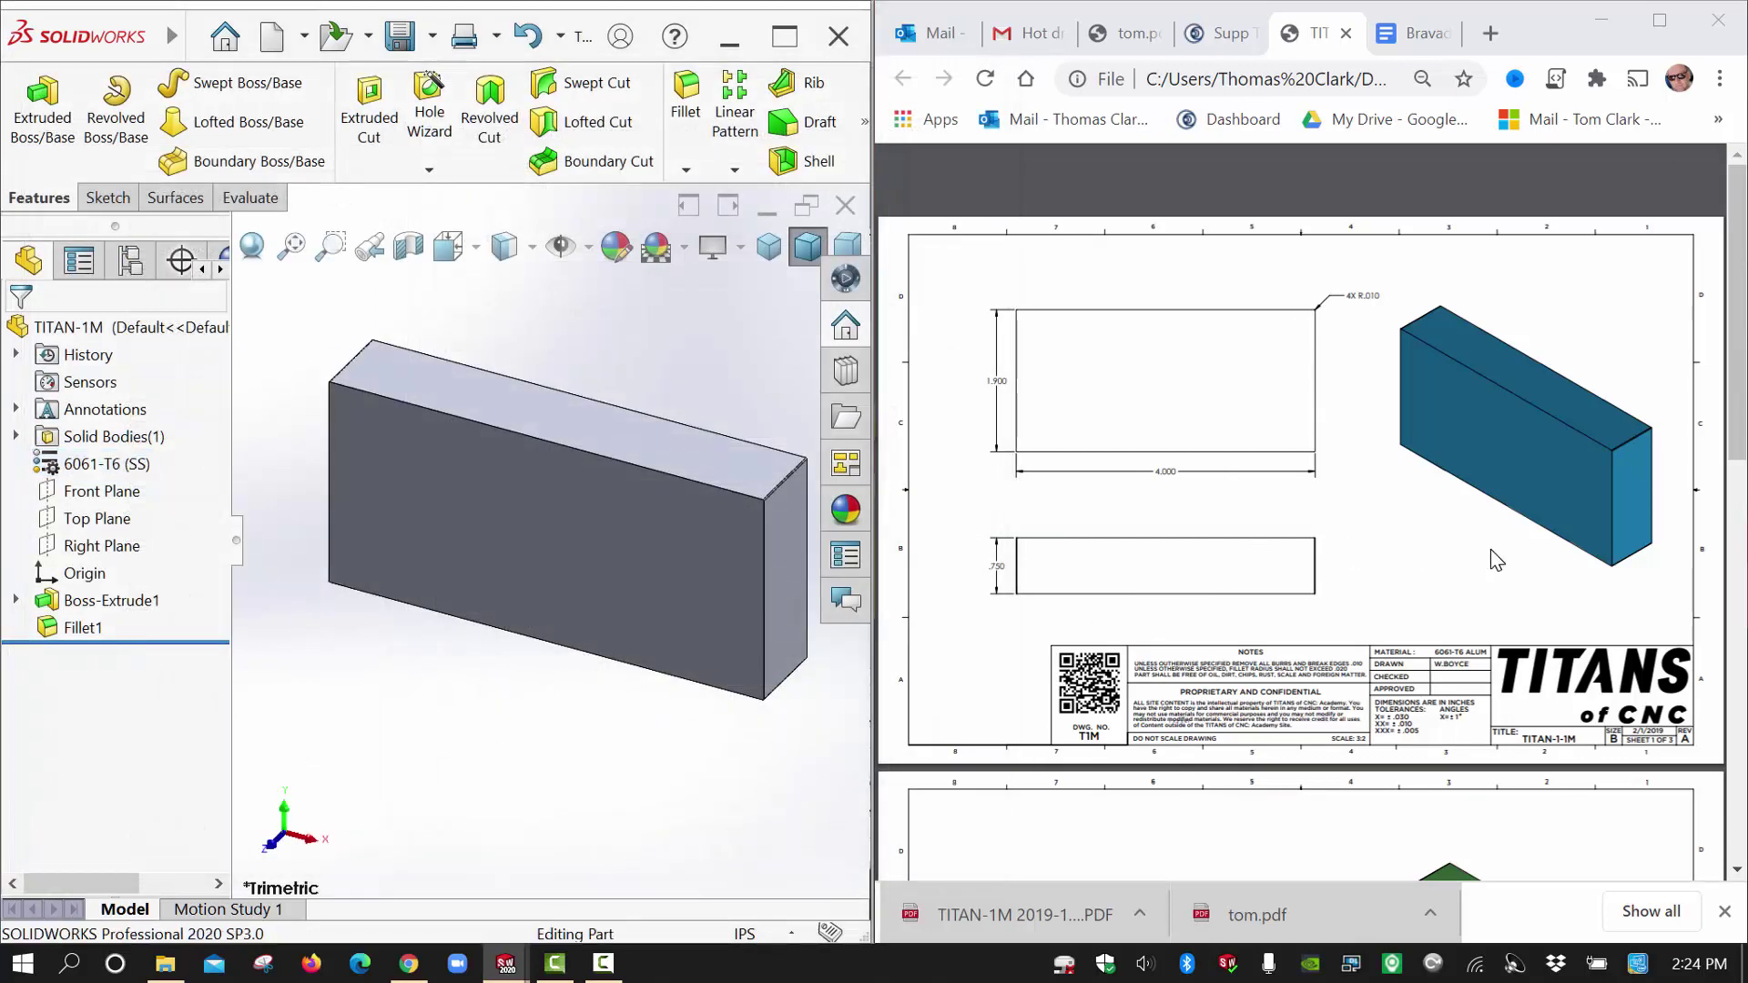
# Consult the hole layout on the drawing's second sheet and start the Hole Wizard on the block's large front face.
pyautogui.click(1490, 552)
pyautogui.scroll(-8, 1489, 551)
pyautogui.scroll(3, 1472, 573)
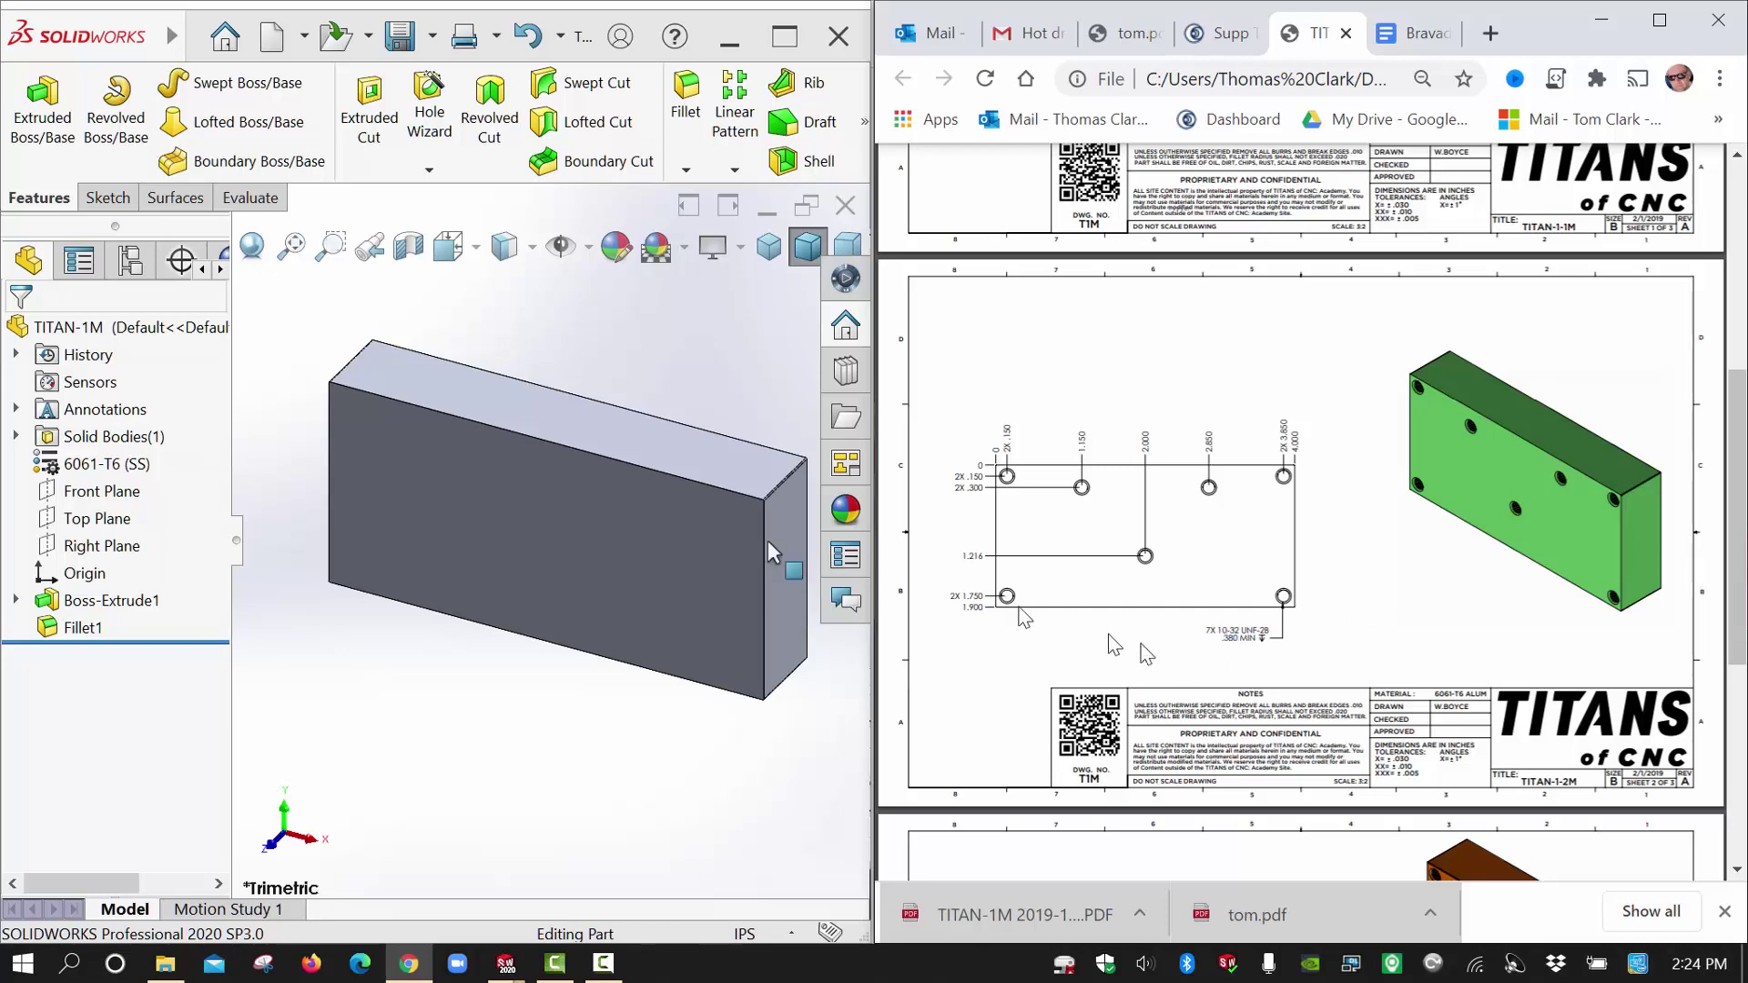
pyautogui.click(428, 484)
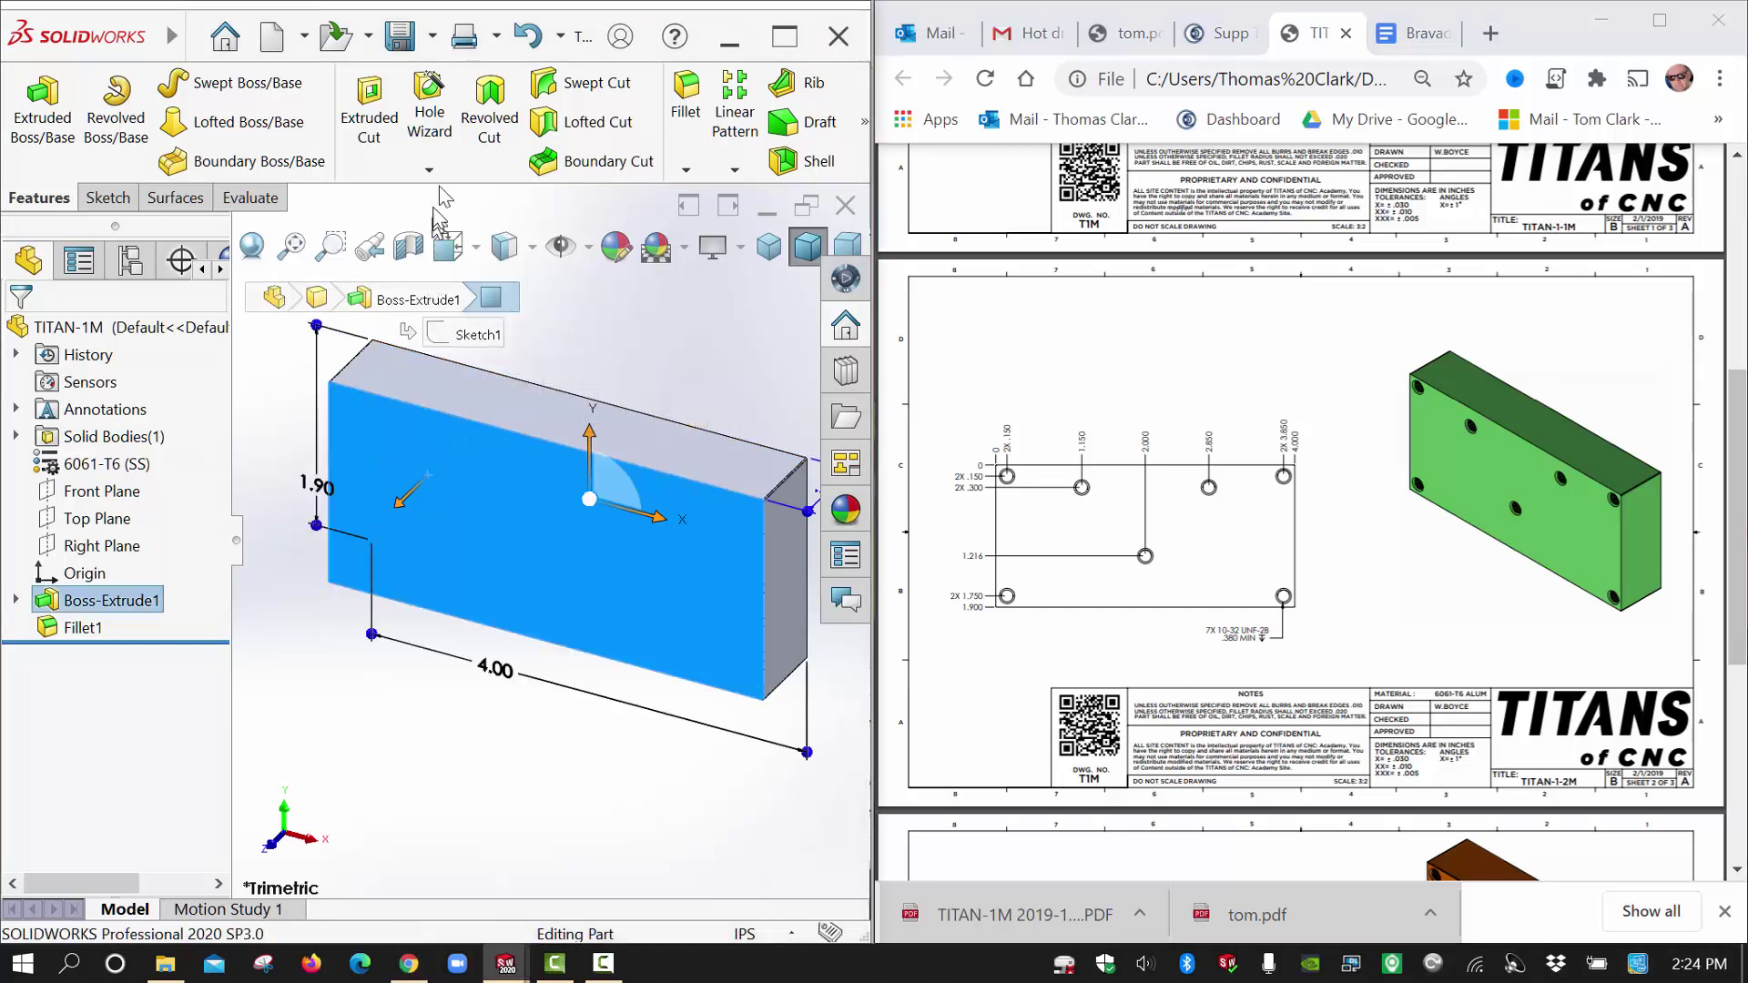
pyautogui.click(445, 135)
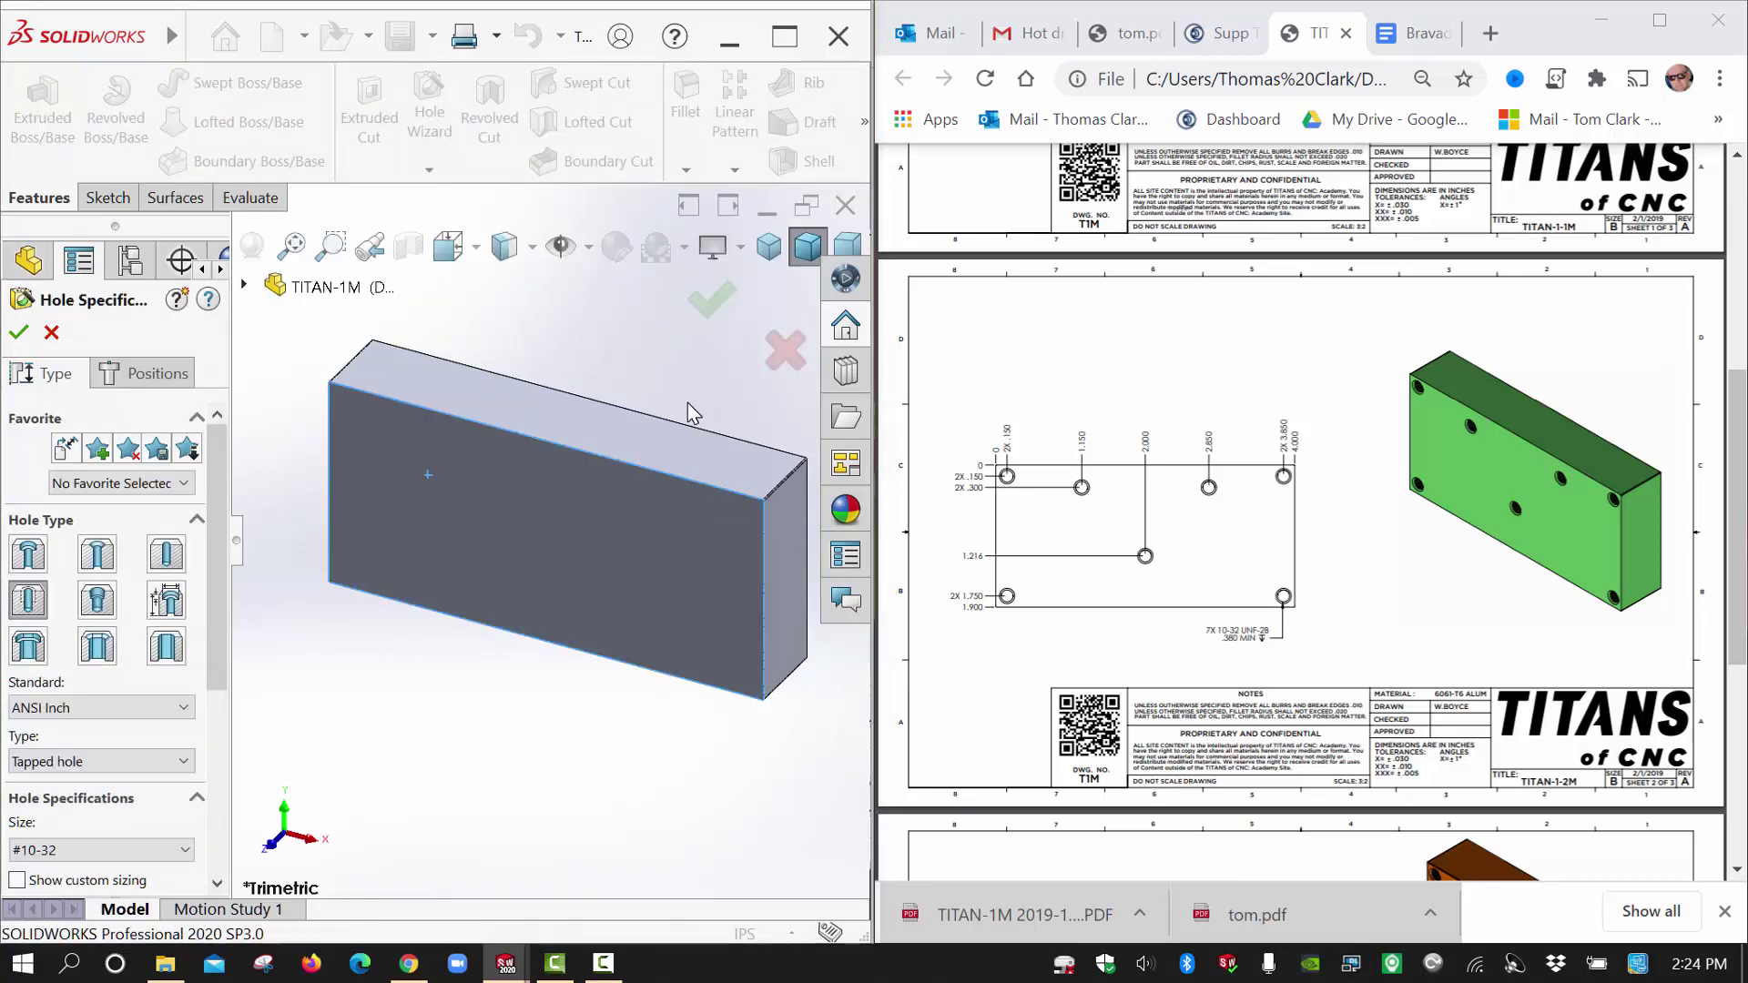
pyautogui.press('space')
pyautogui.click(707, 493)
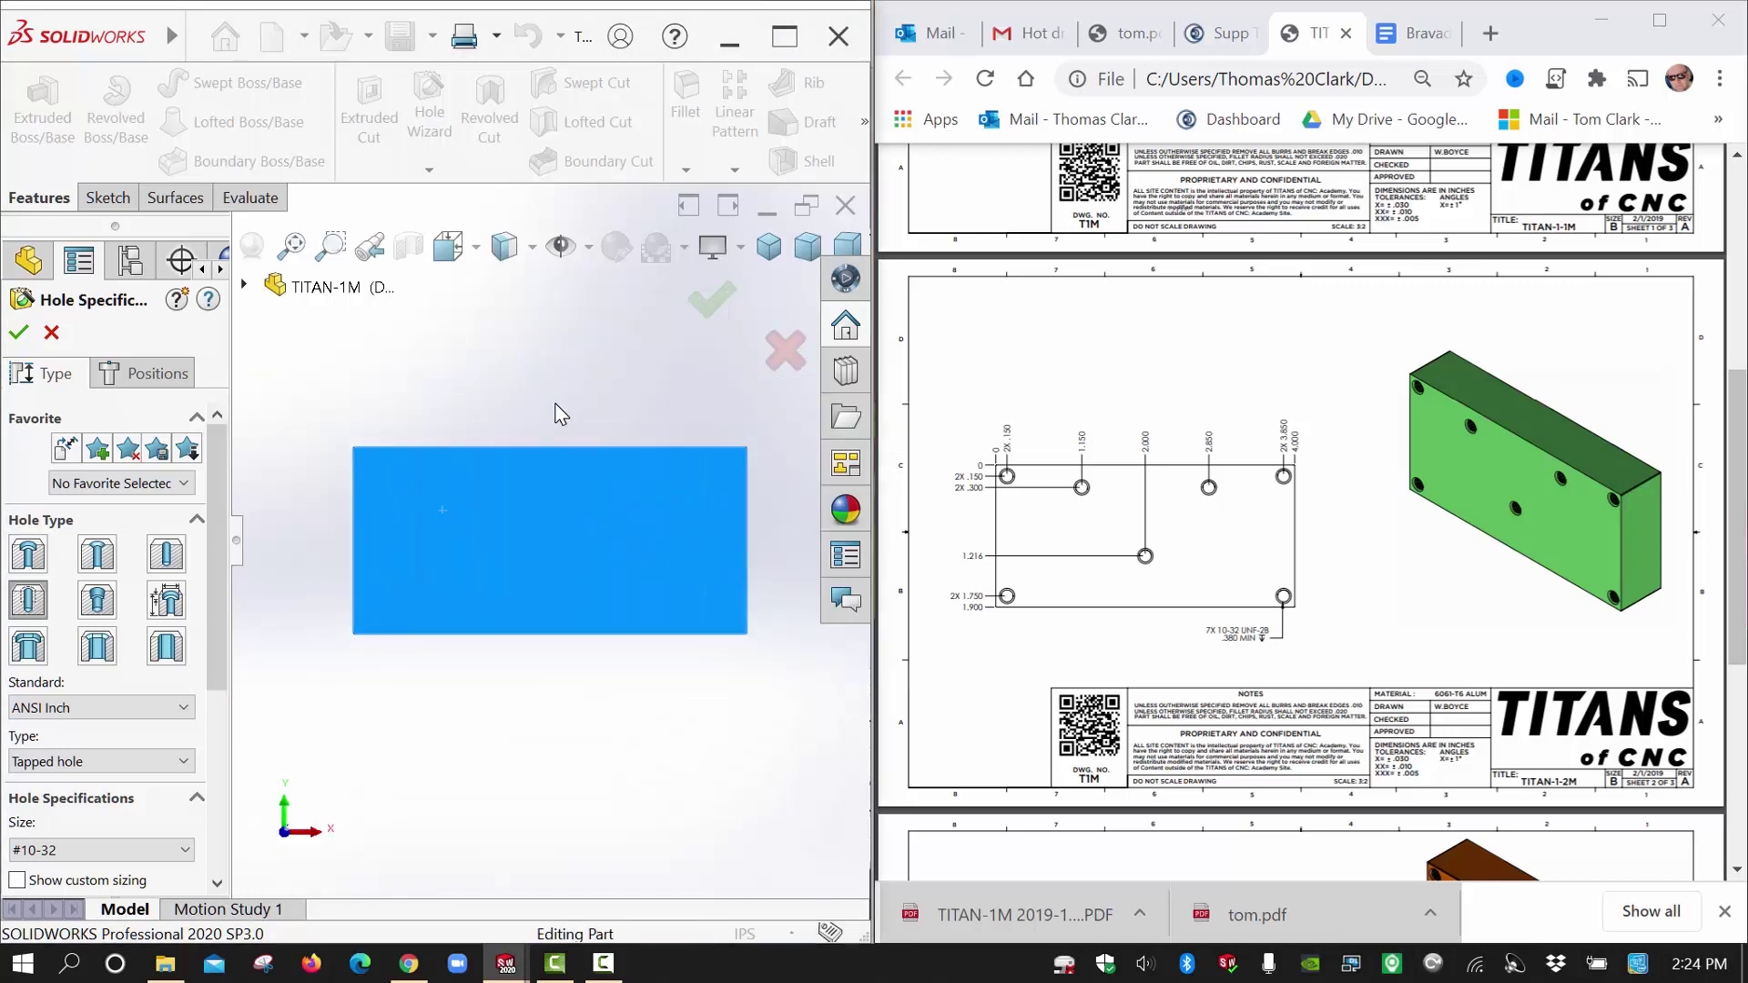
pyautogui.press('space')
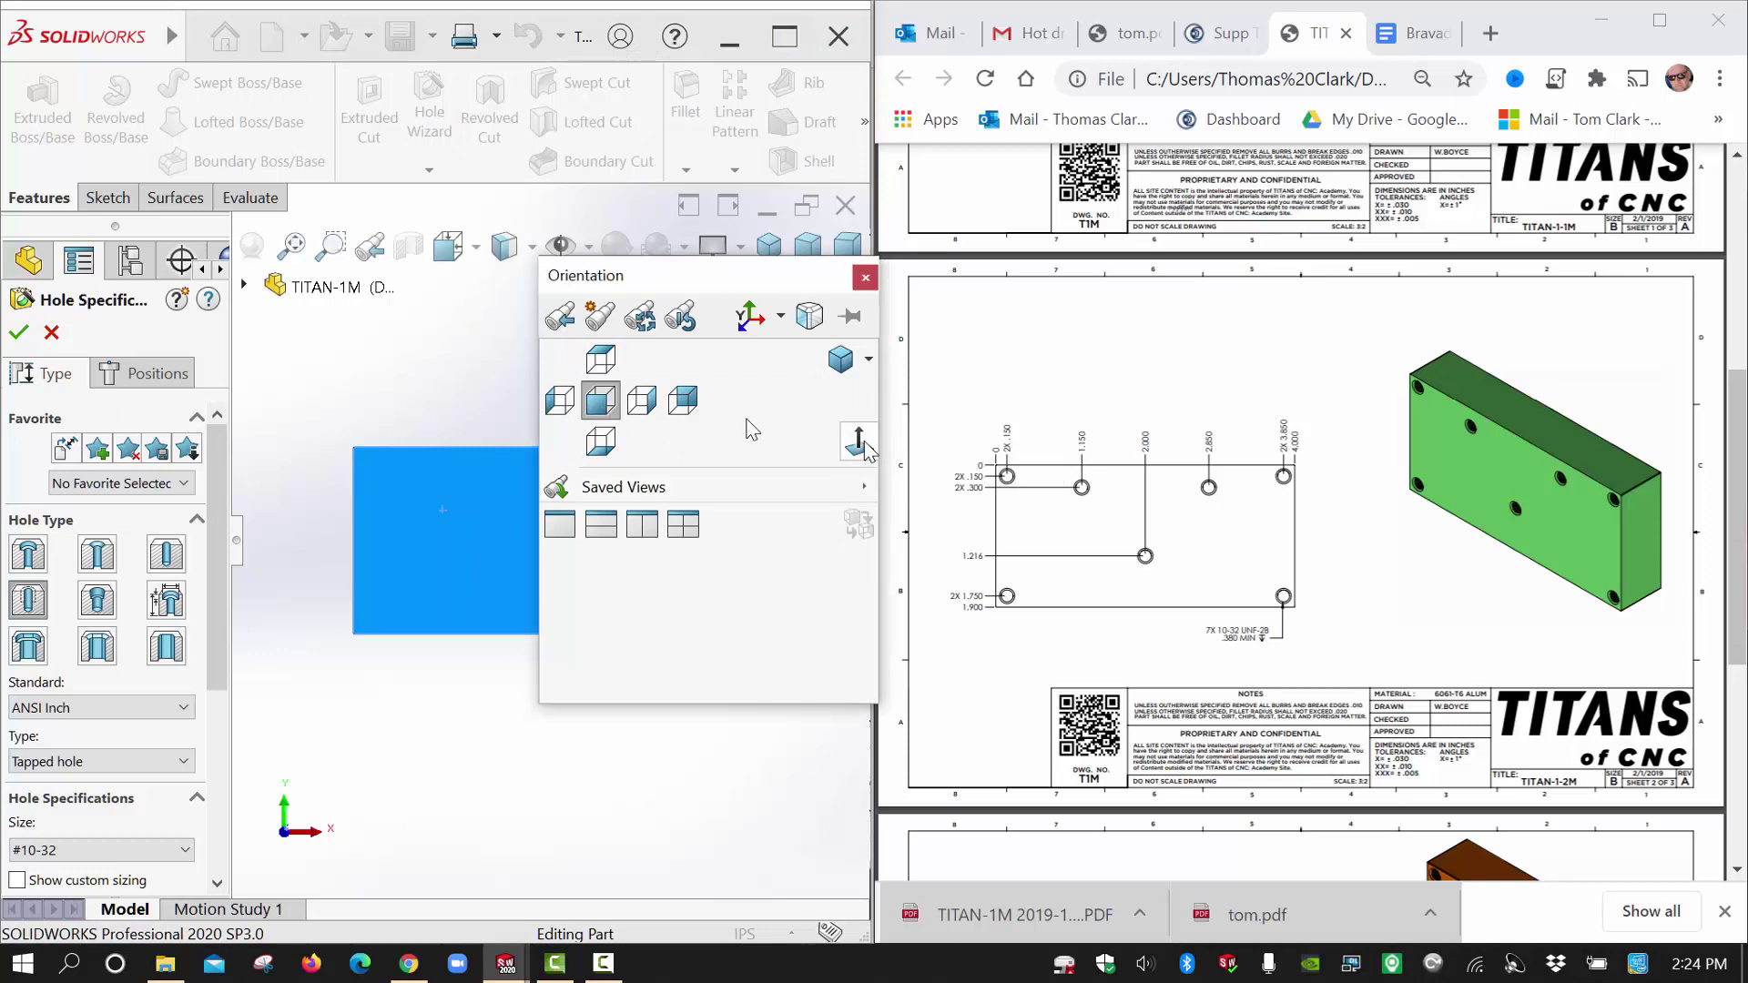
pyautogui.click(450, 407)
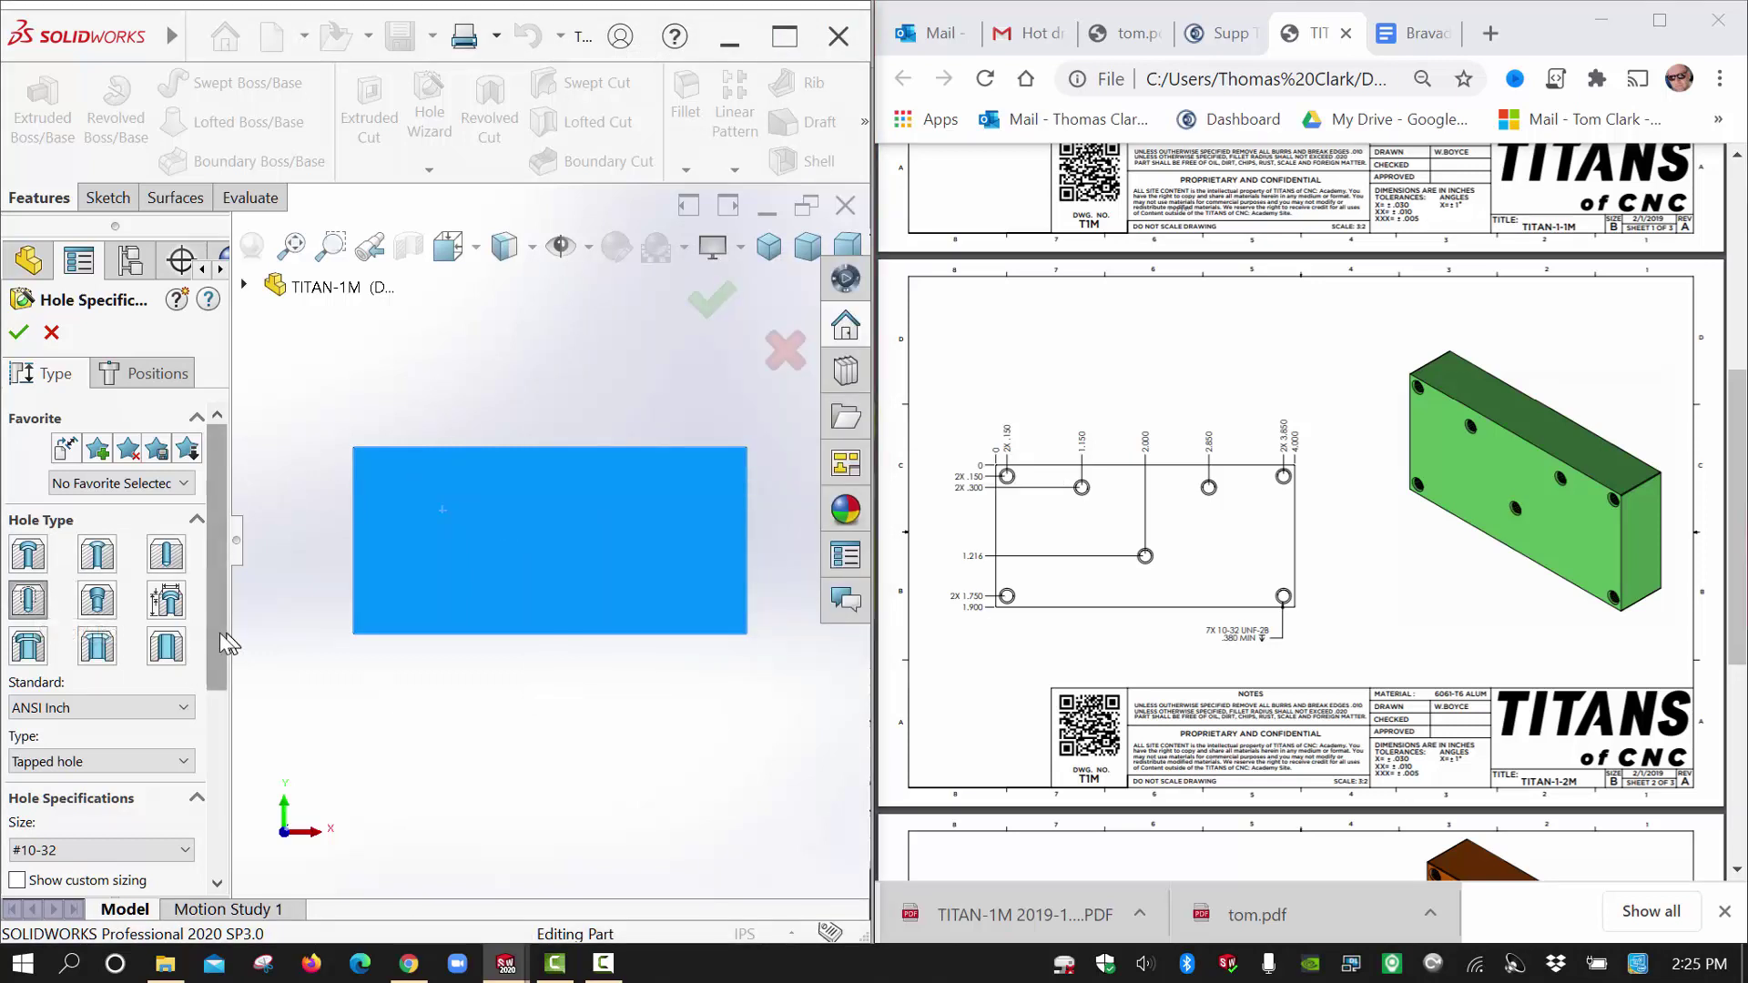
# Set the #10-32 tapped hole's end condition to Blind with a thread depth of 0.38 in.
pyautogui.scroll(-3, 218, 654)
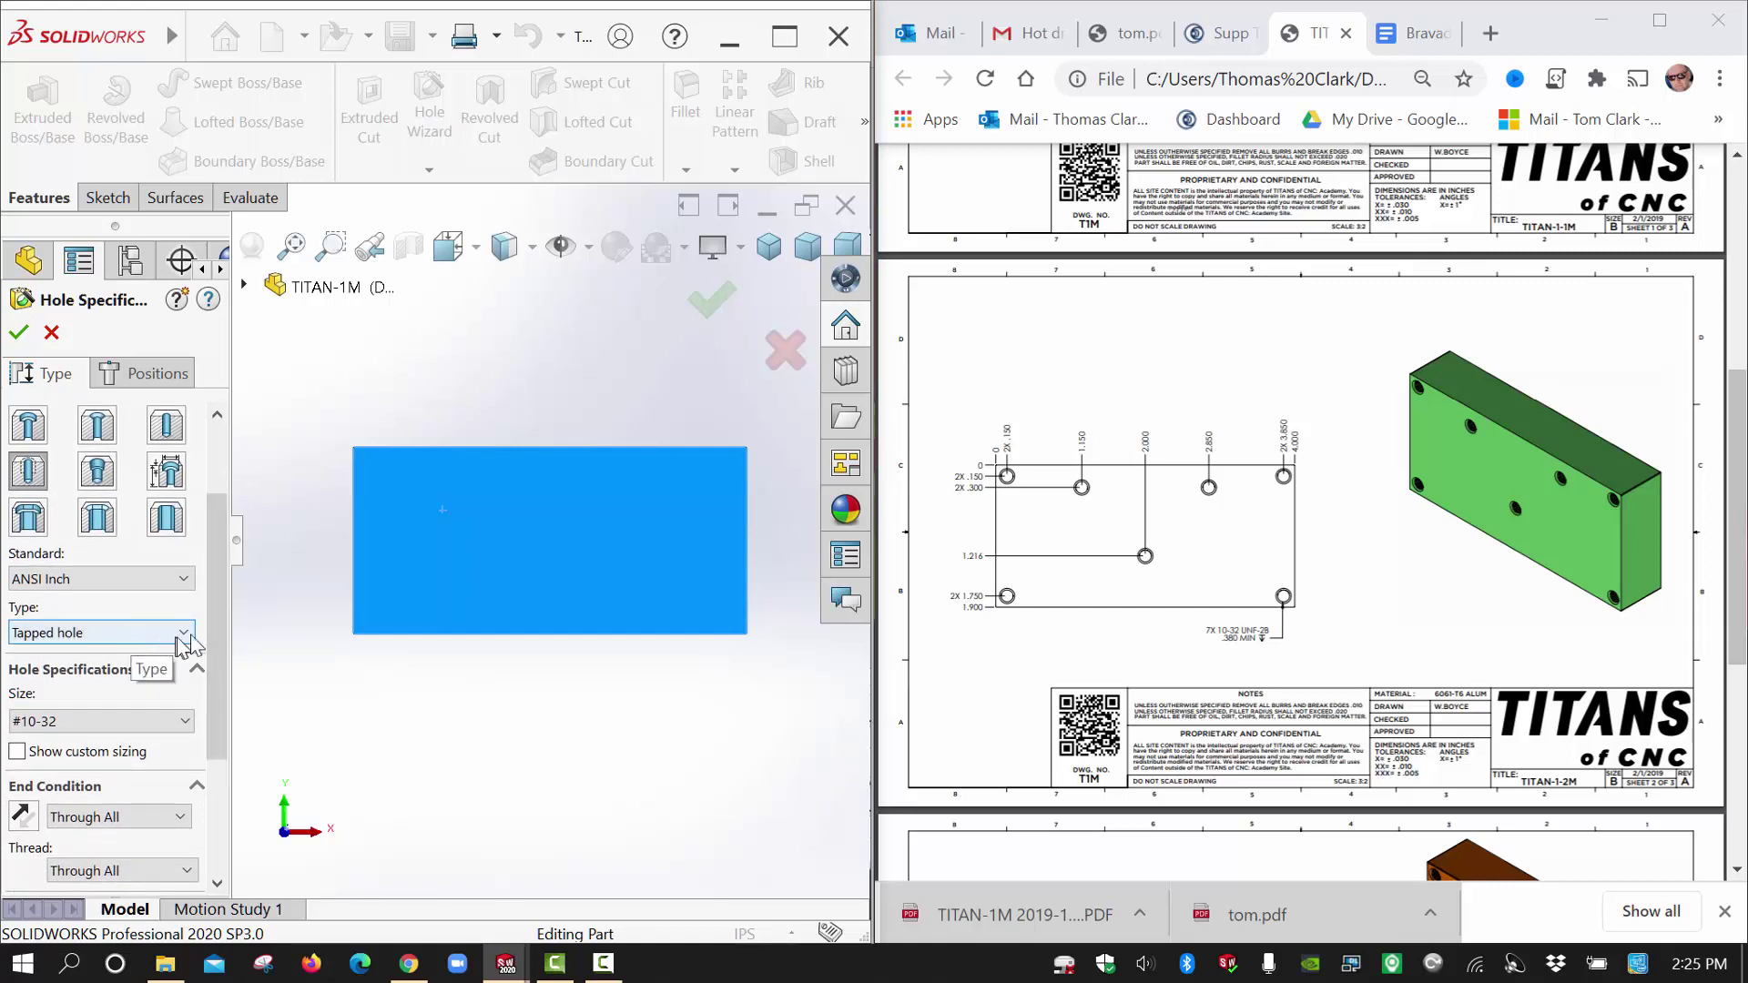
pyautogui.scroll(-3, 220, 689)
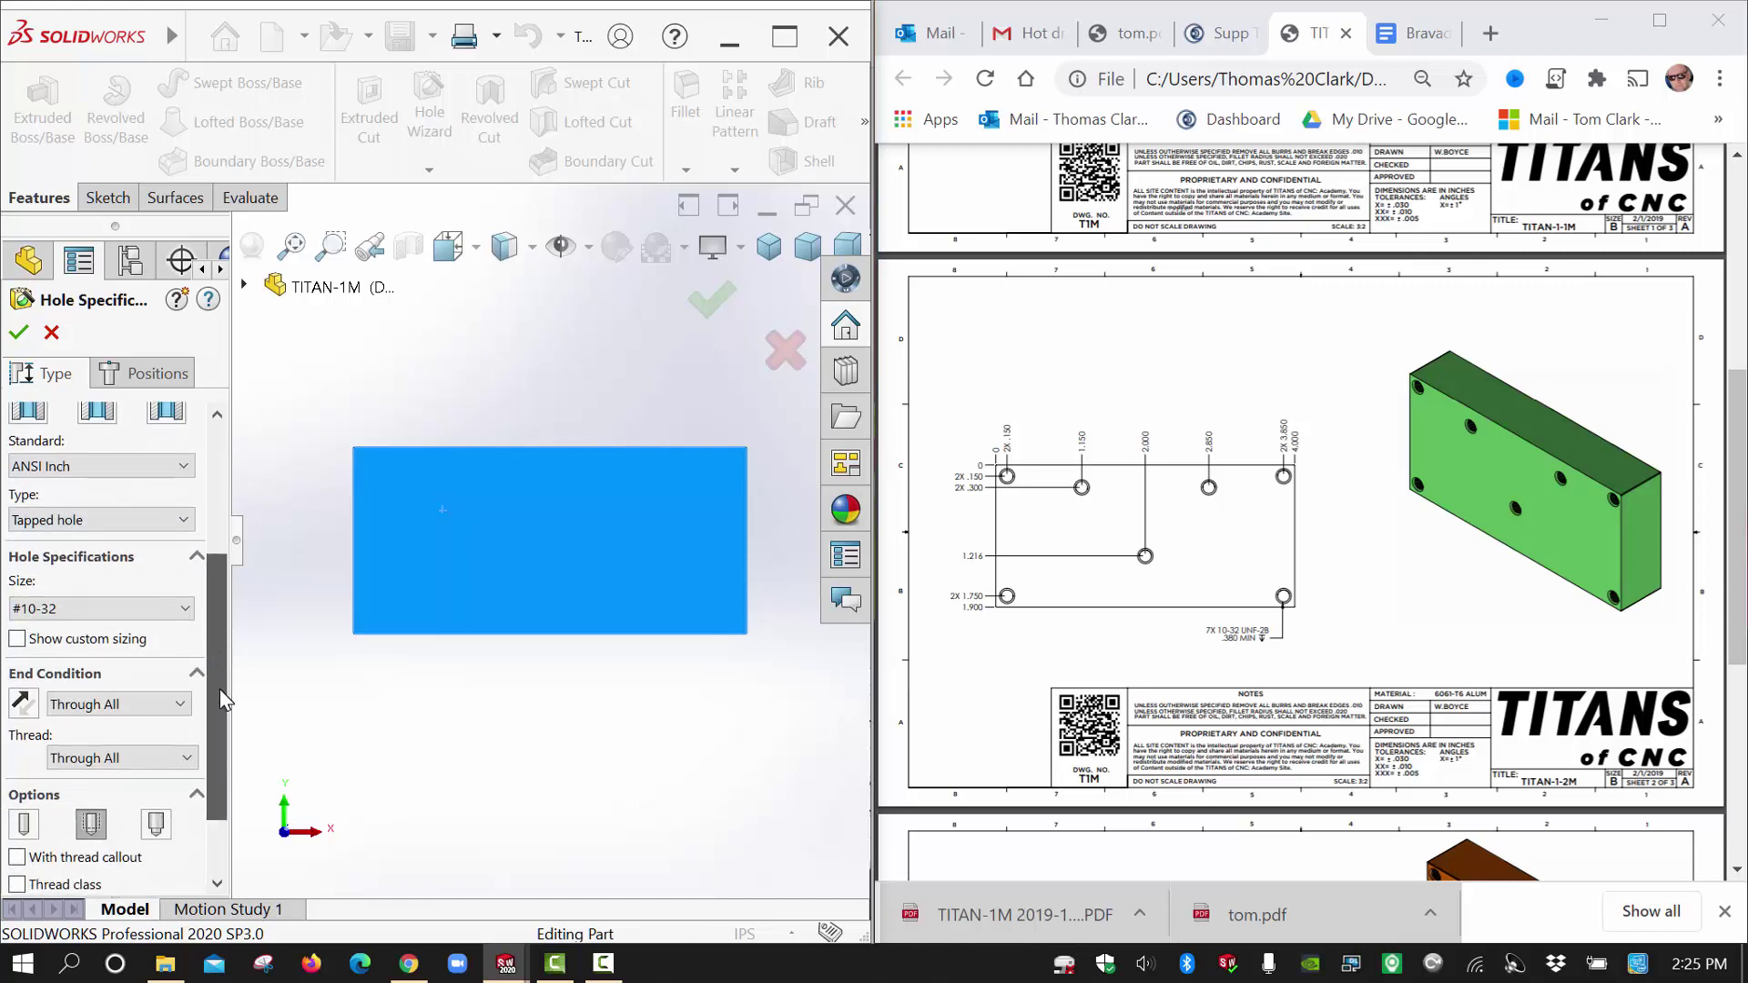
pyautogui.scroll(-1, 220, 689)
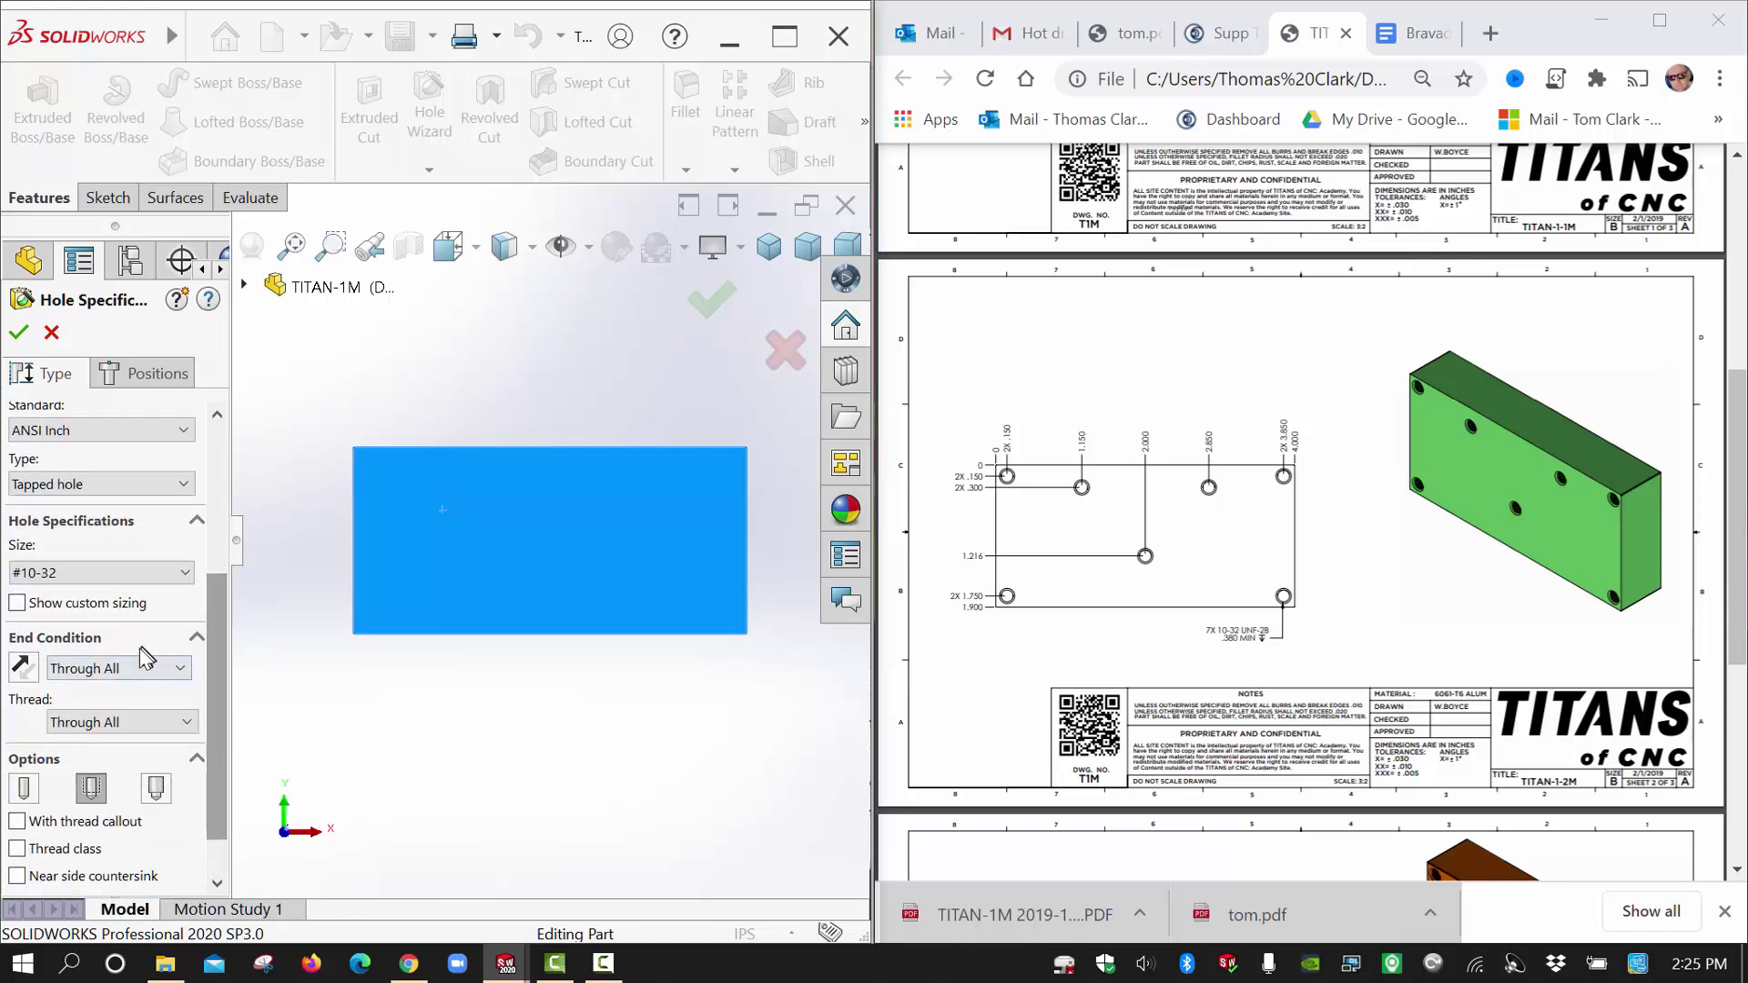
pyautogui.click(132, 674)
pyautogui.click(125, 688)
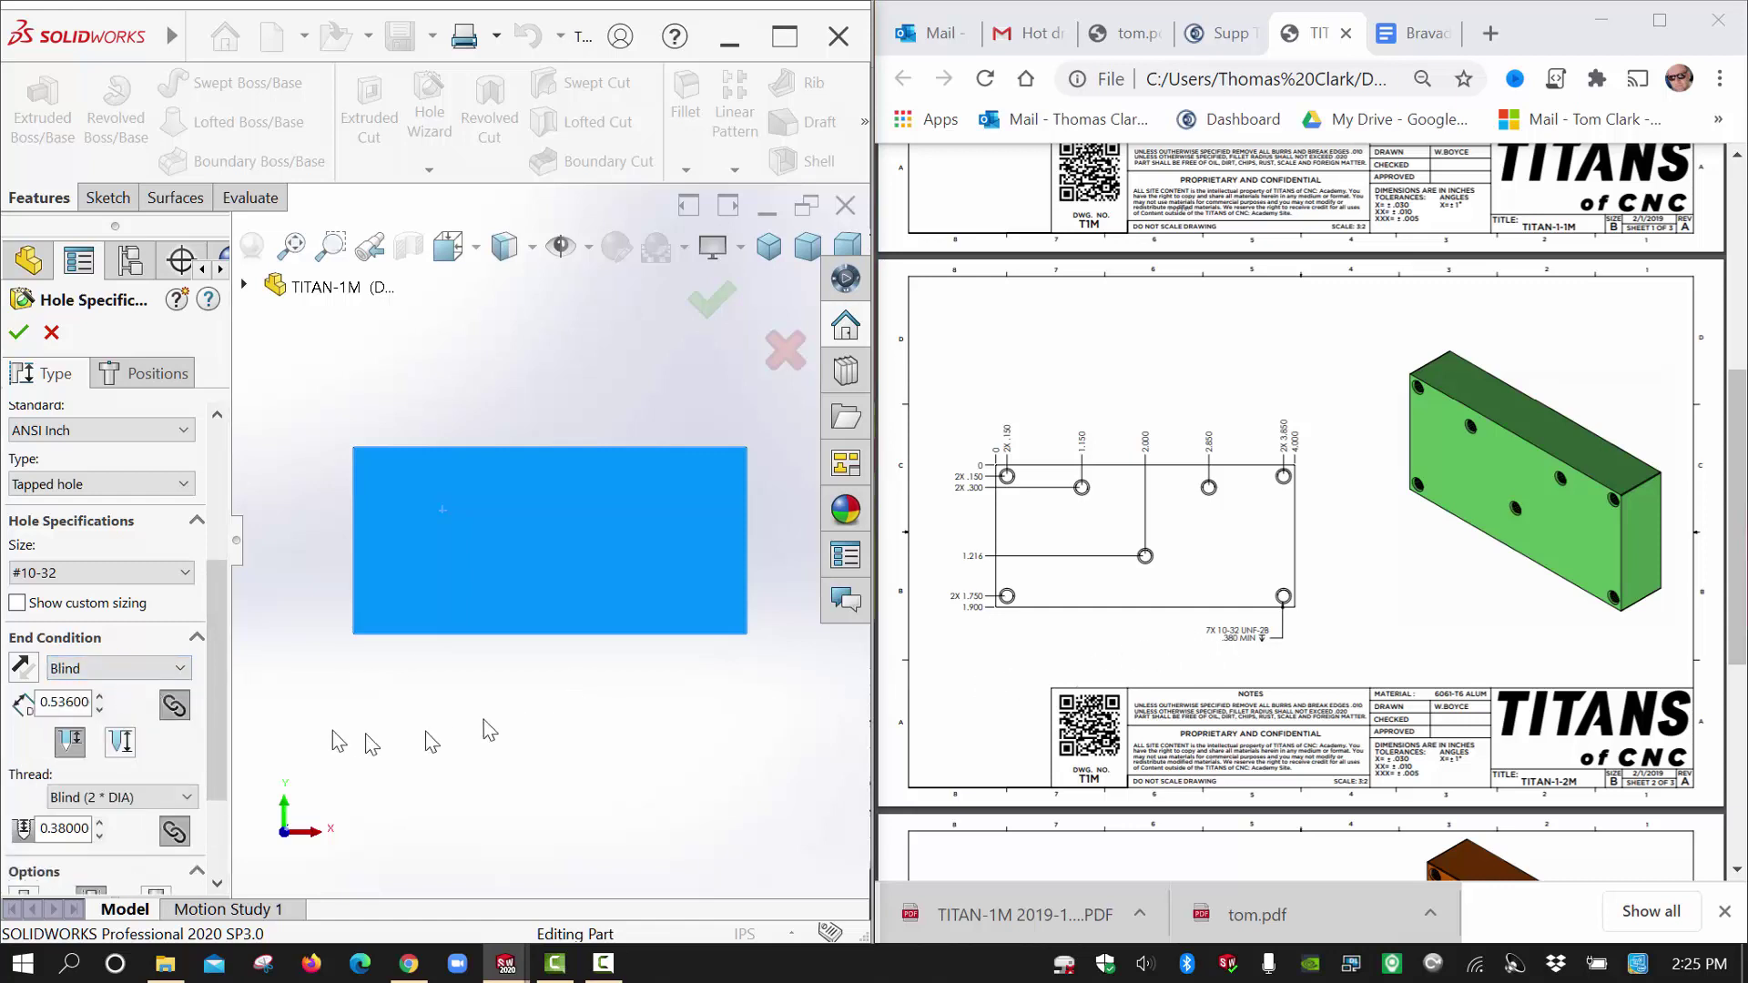
pyautogui.scroll(-2, 216, 746)
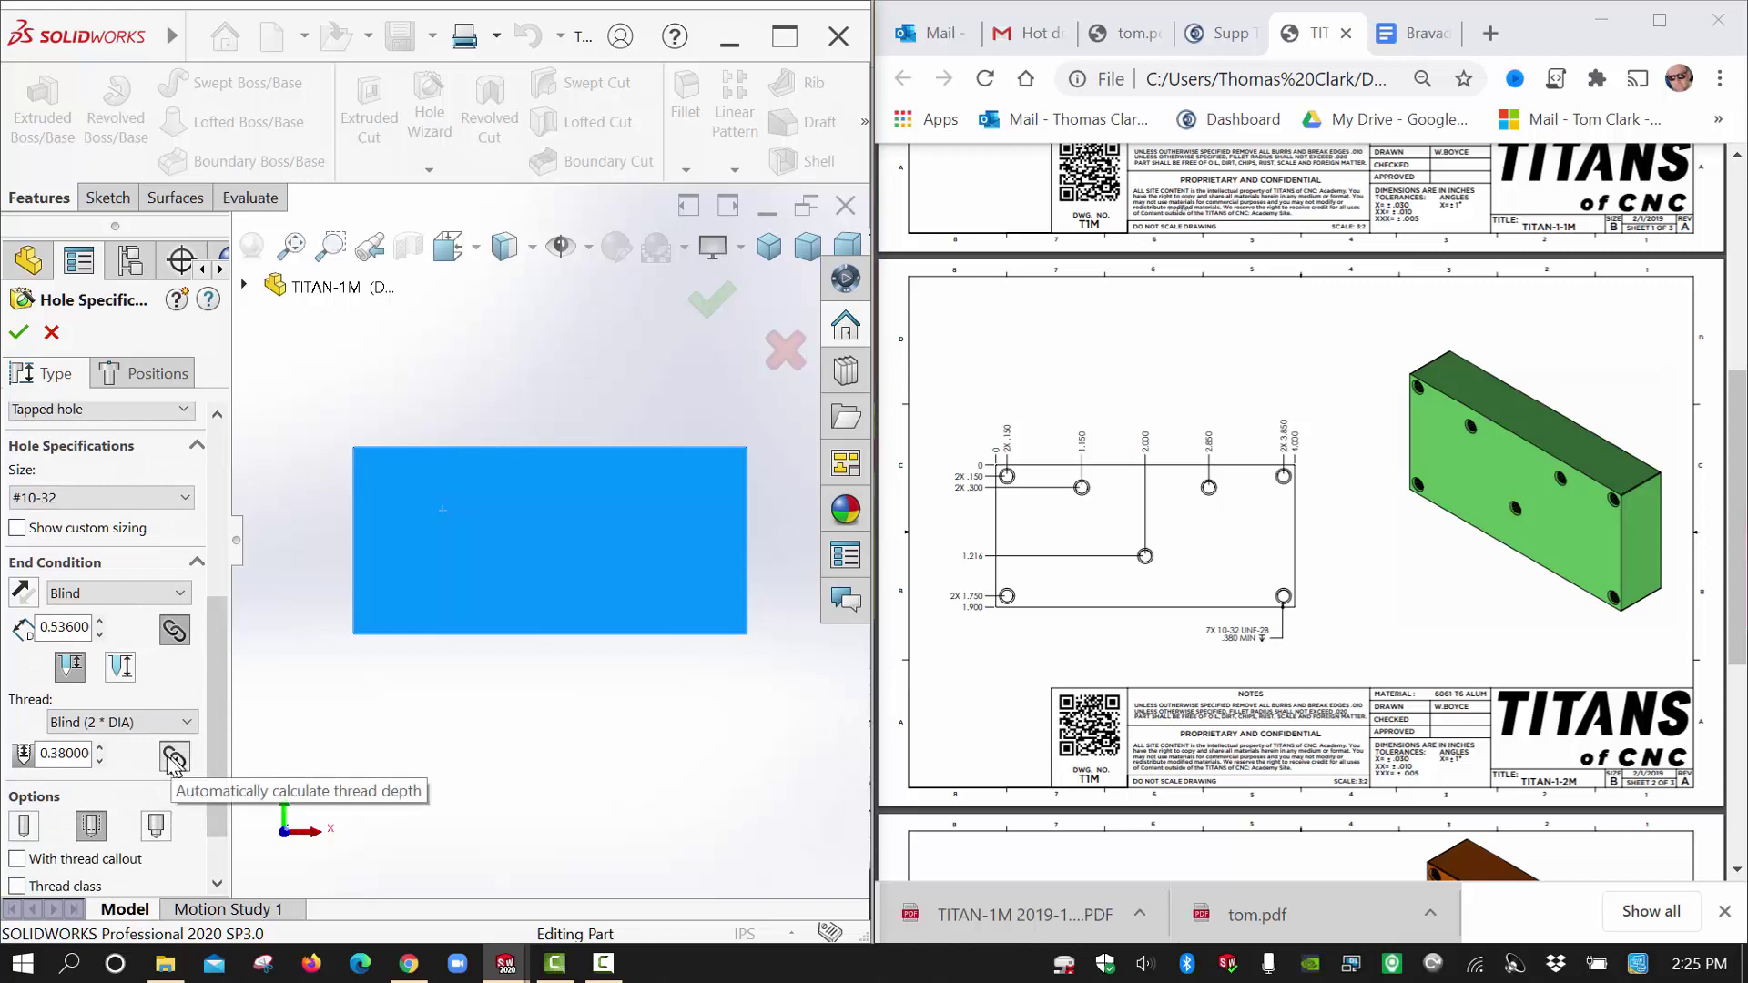
pyautogui.click(100, 748)
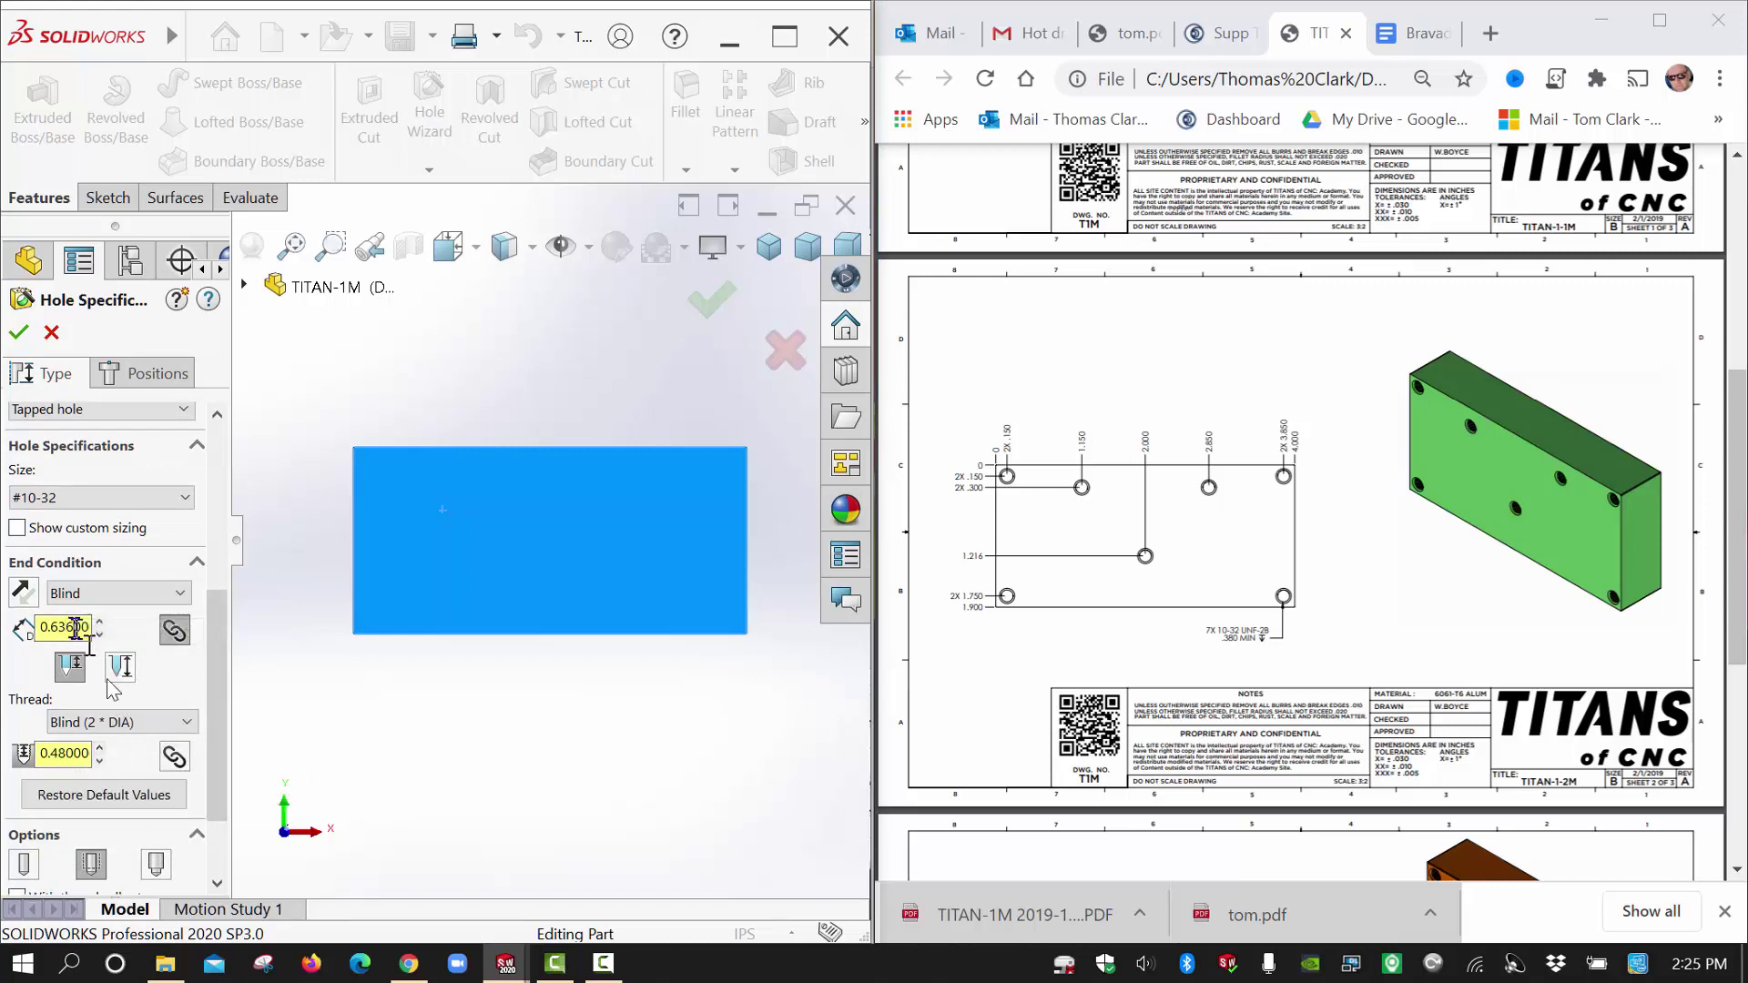
pyautogui.click(100, 760)
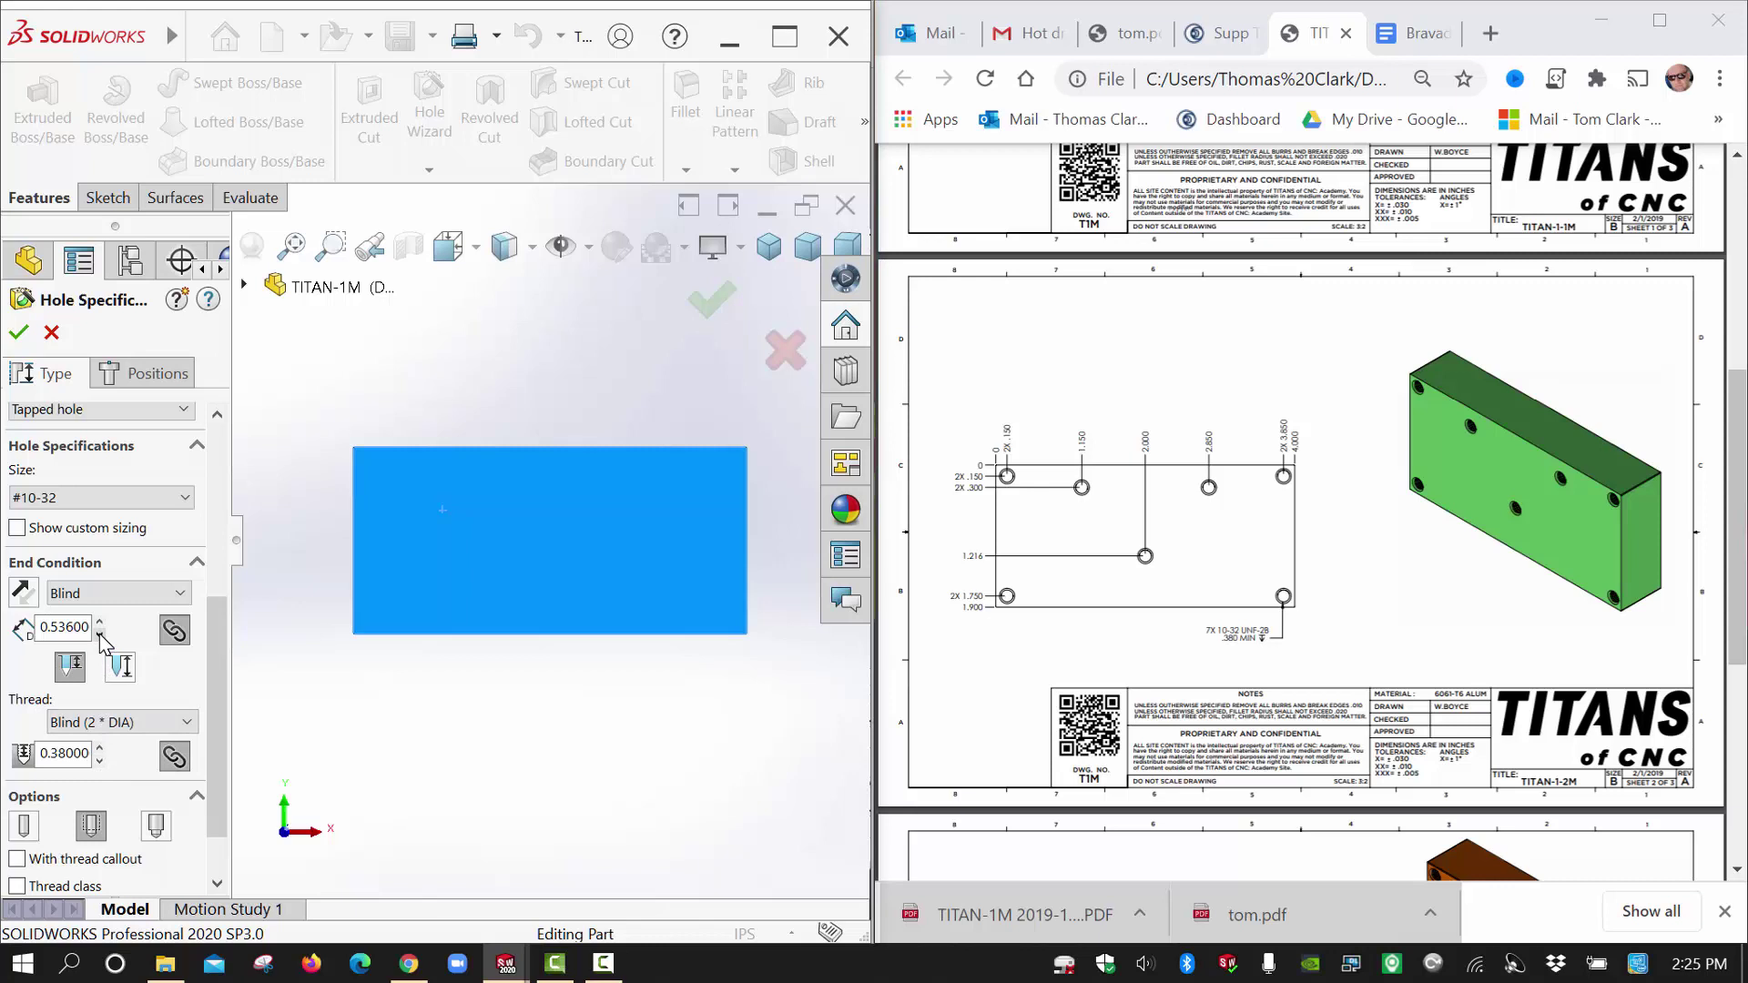
pyautogui.scroll(-1, 215, 703)
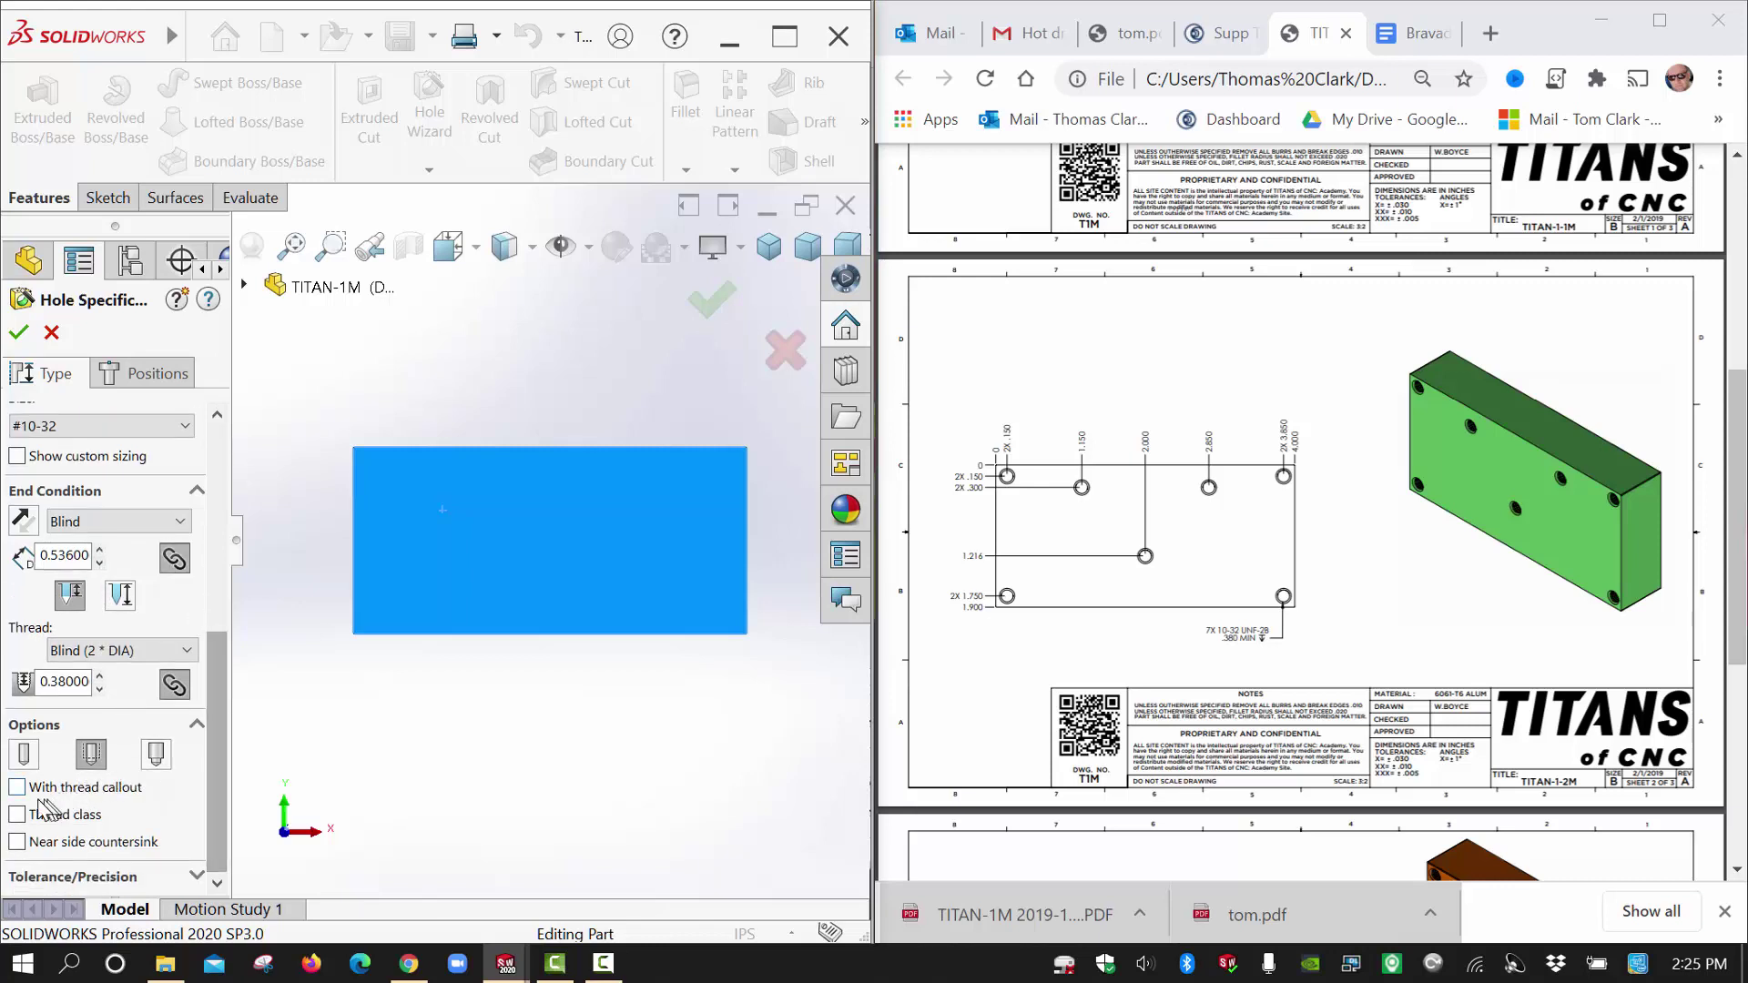
pyautogui.scroll(1, 219, 710)
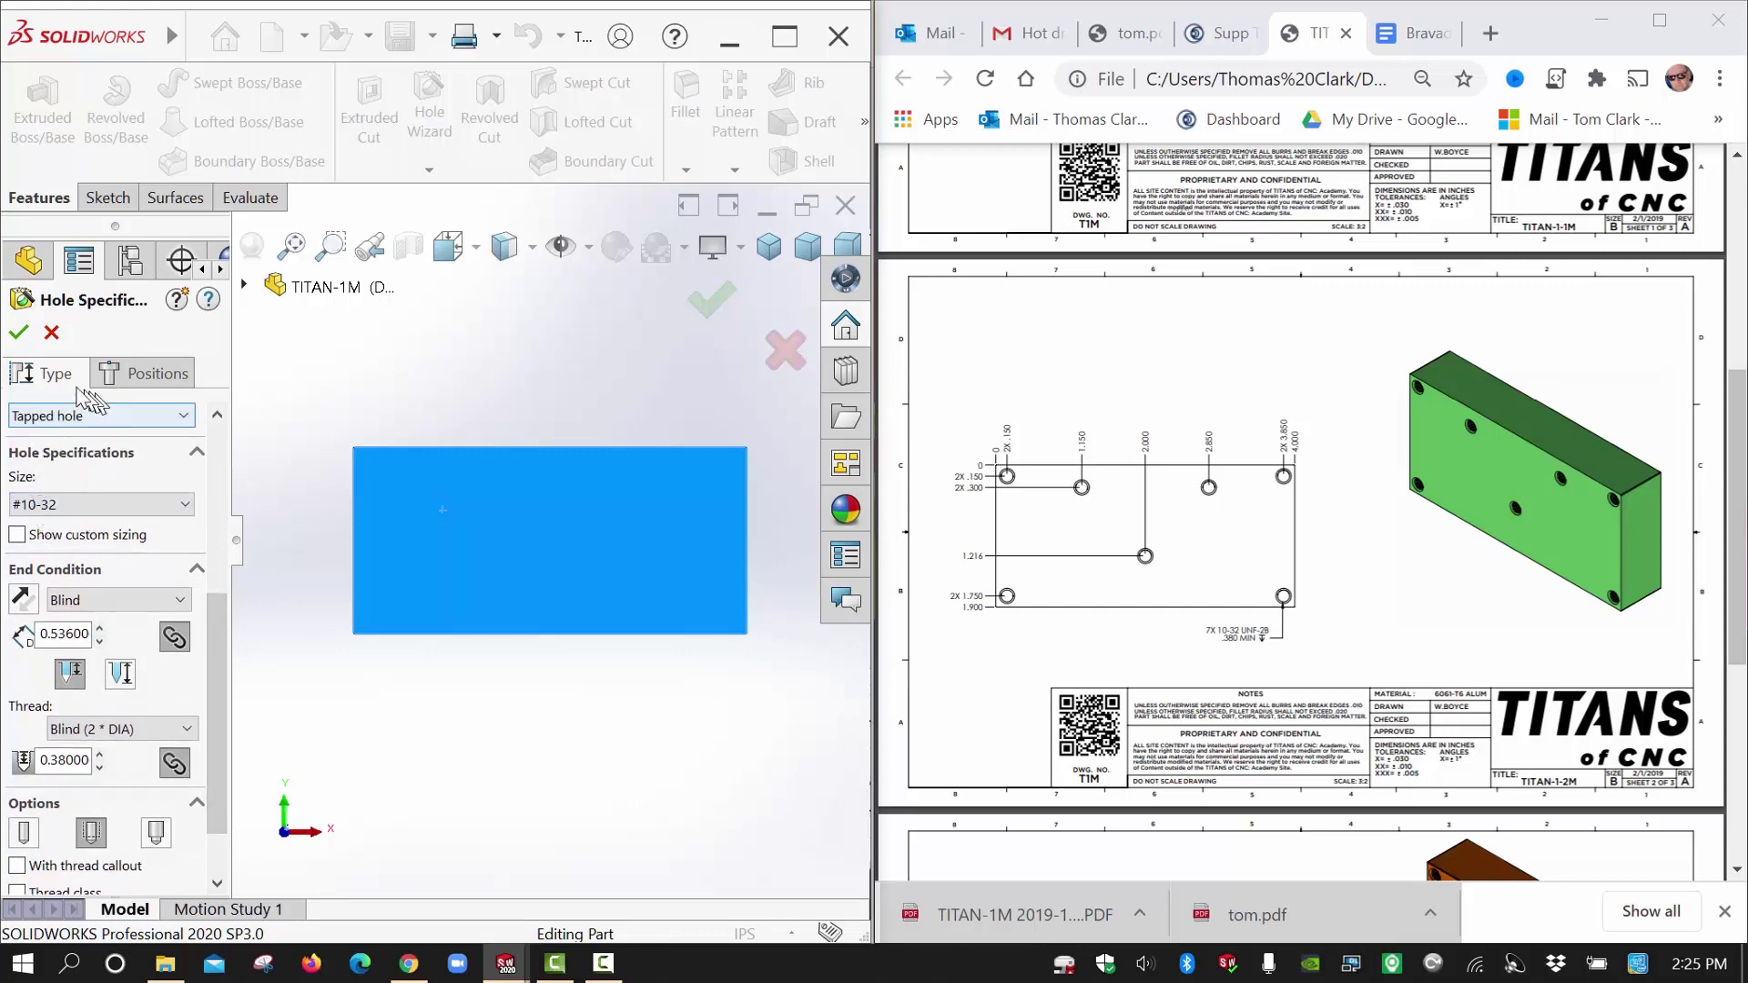
# Place seven hole points on the front face: one near each corner, two inset along the upper edge and one just below the centre.
pyautogui.click(151, 386)
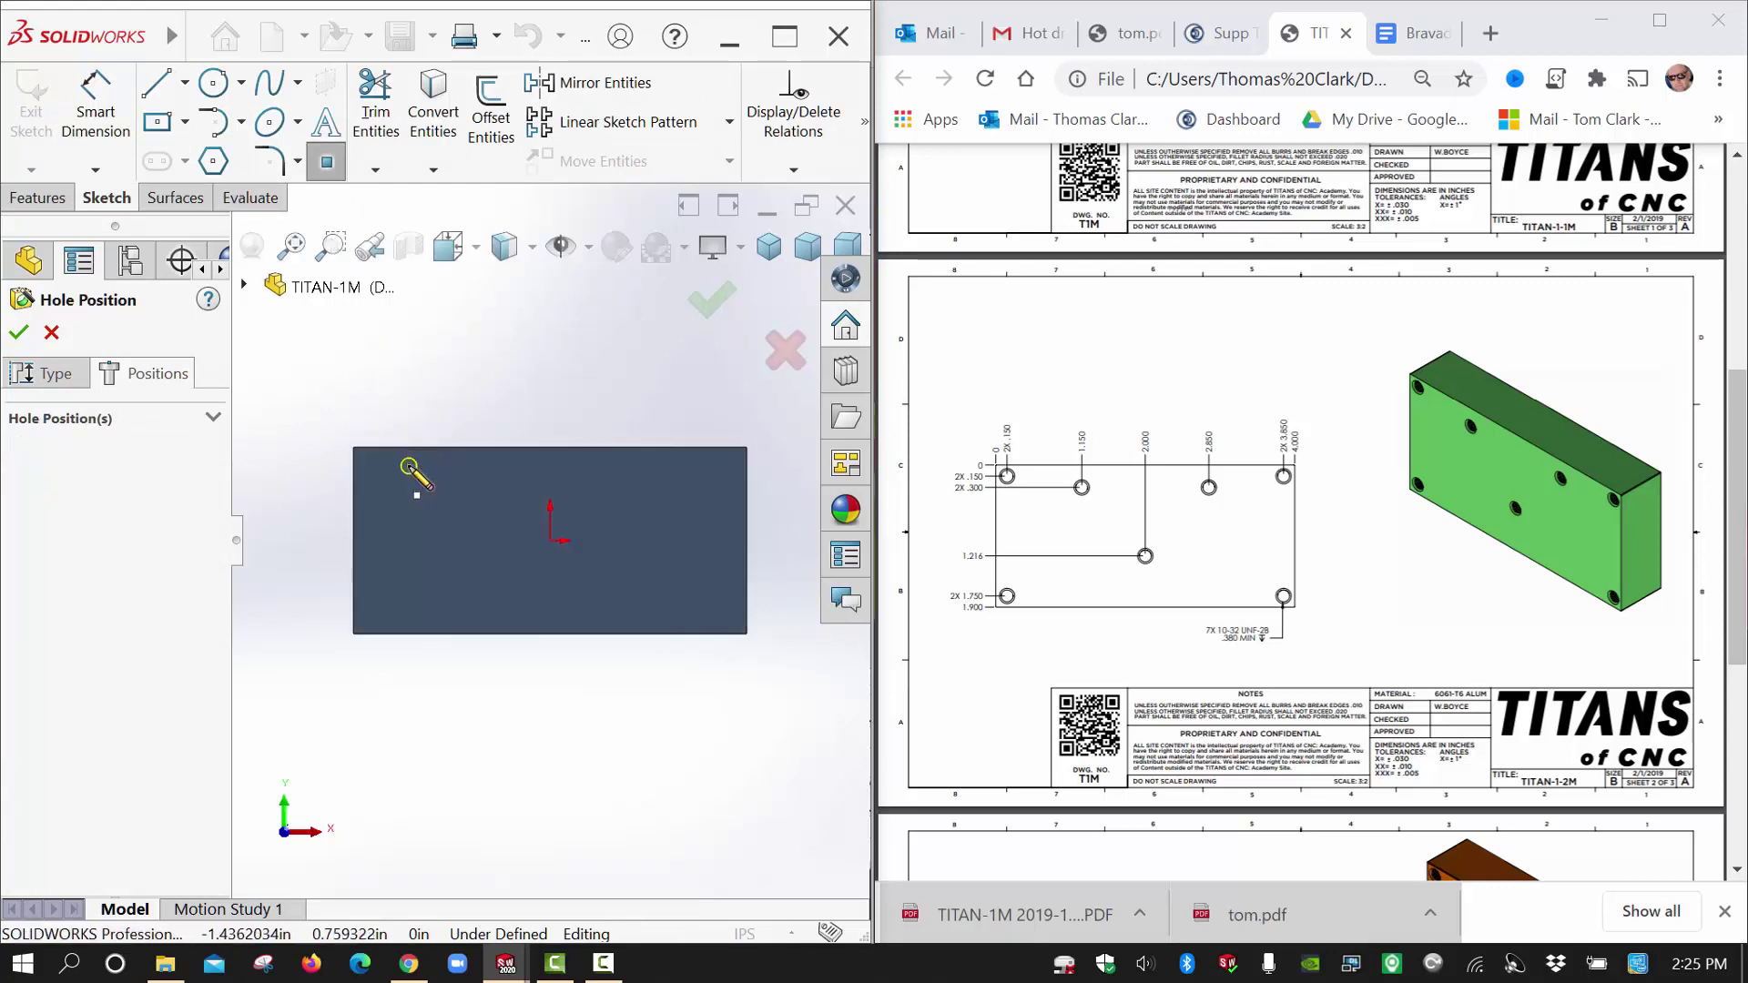
pyautogui.scroll(-2, 774, 537)
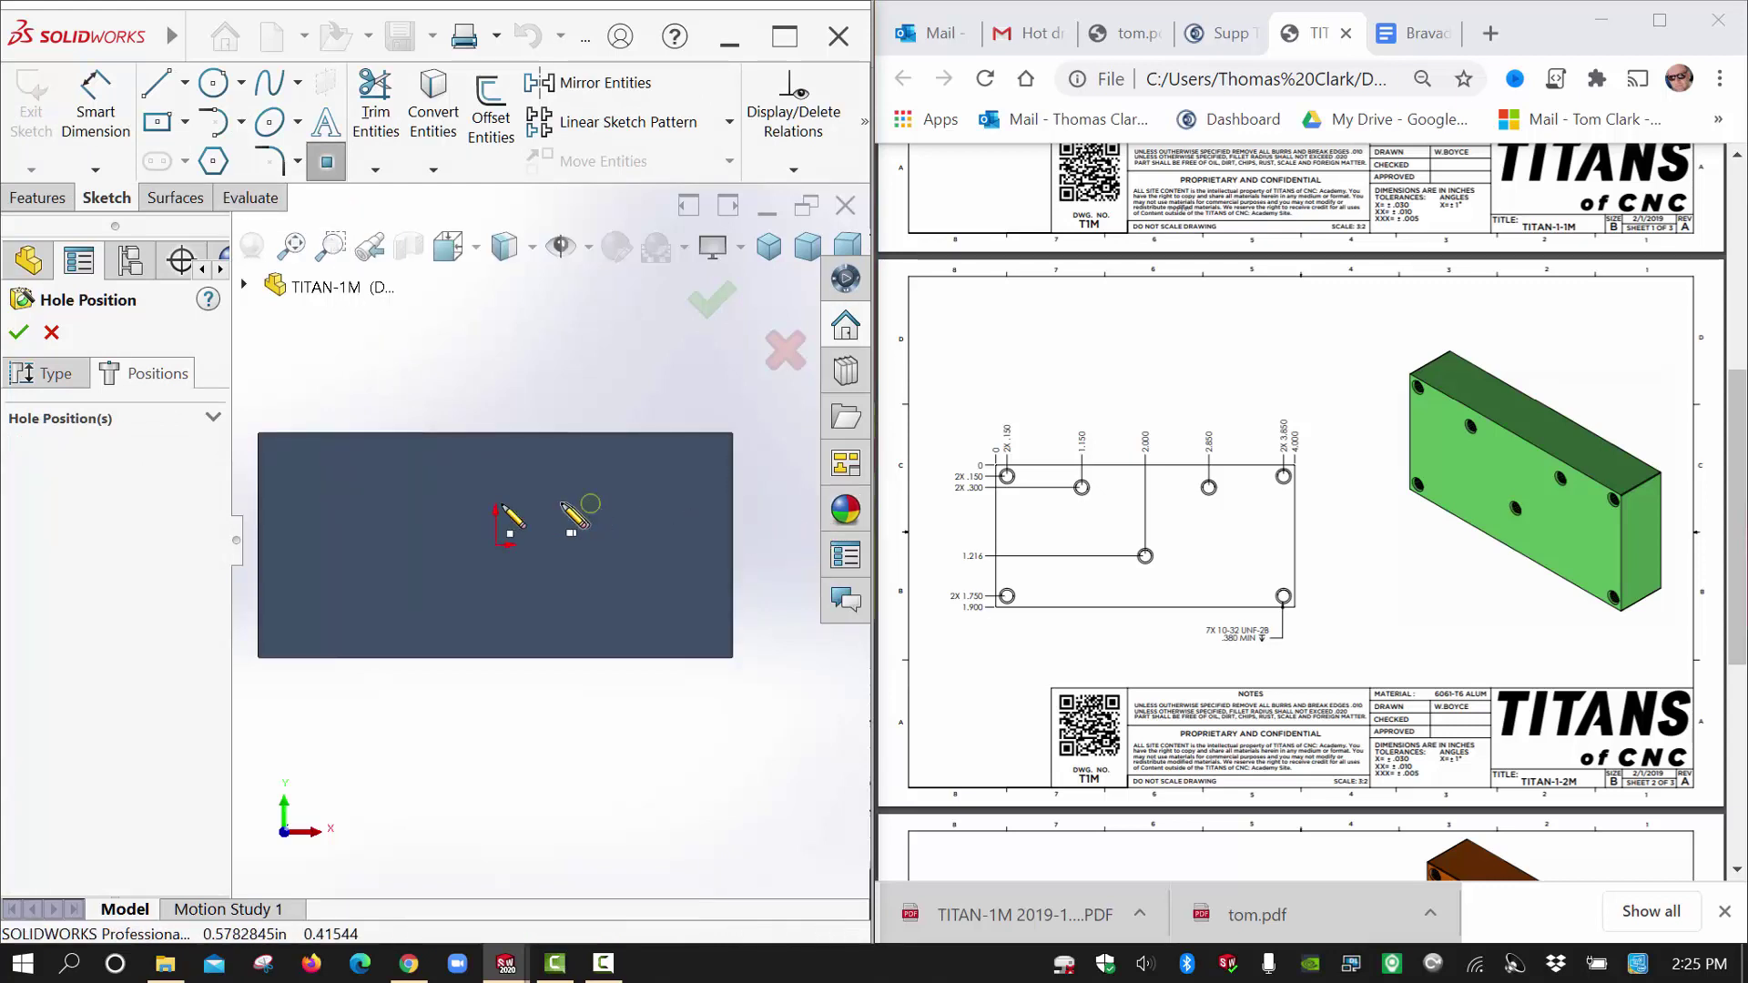
pyautogui.scroll(-3, 510, 514)
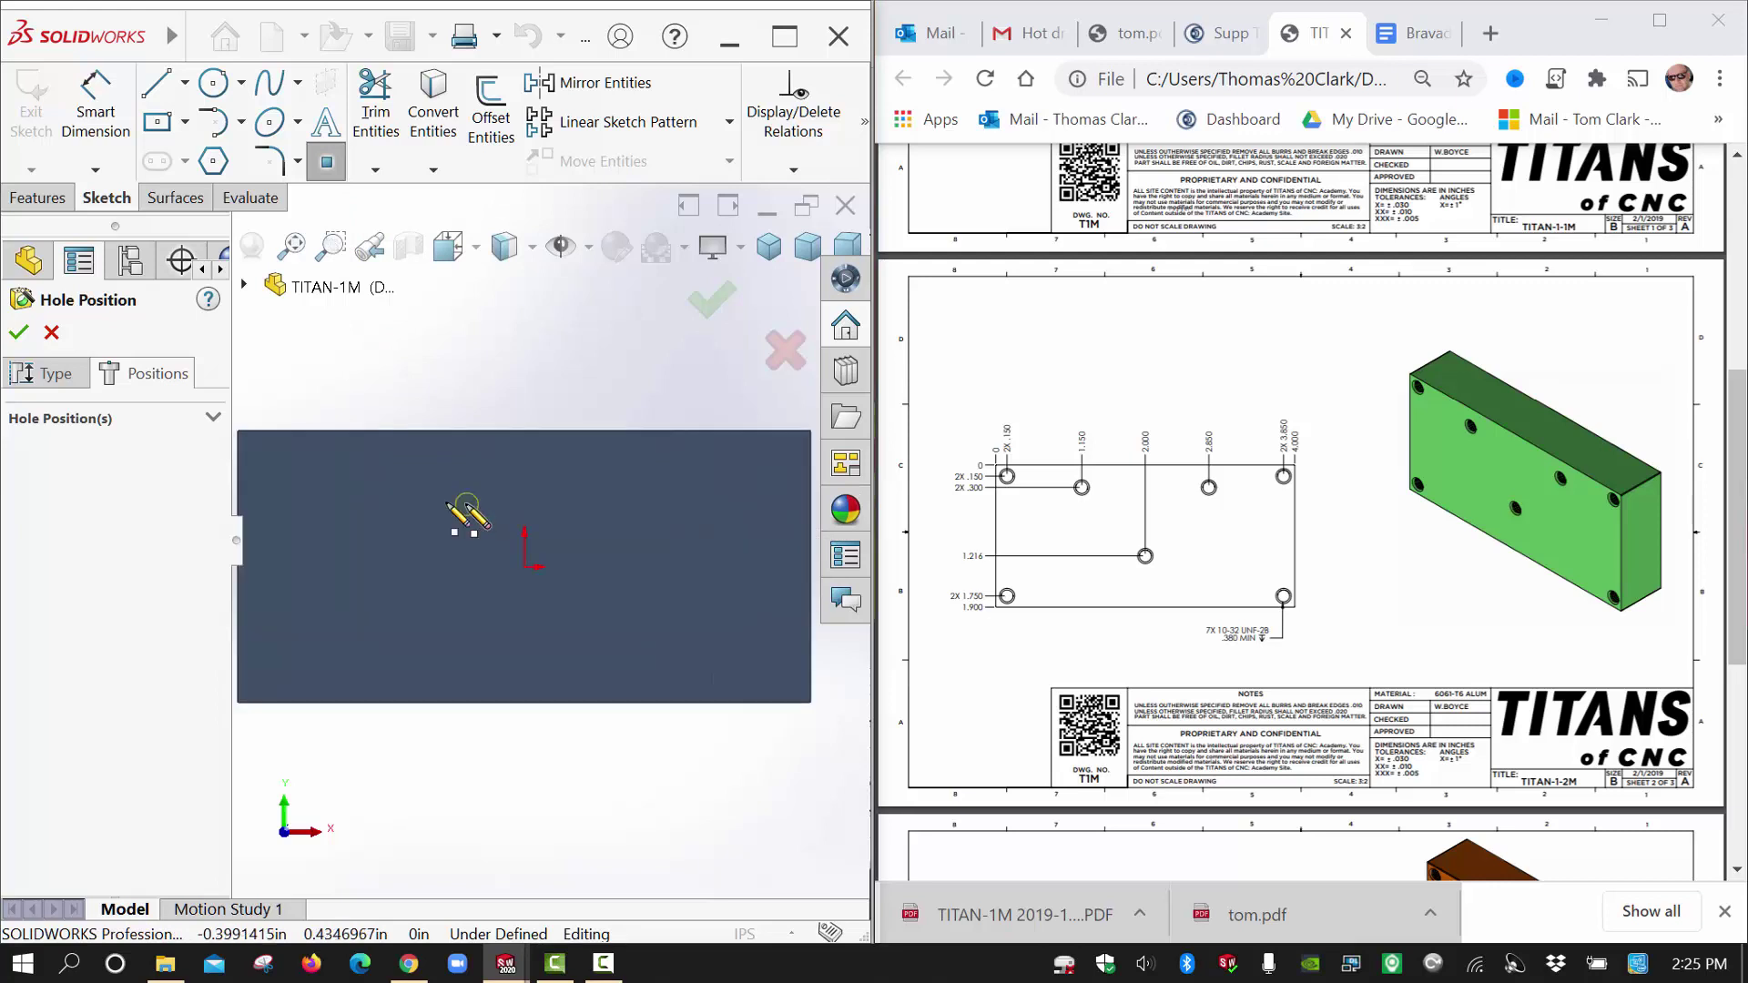
pyautogui.click(282, 471)
pyautogui.click(407, 493)
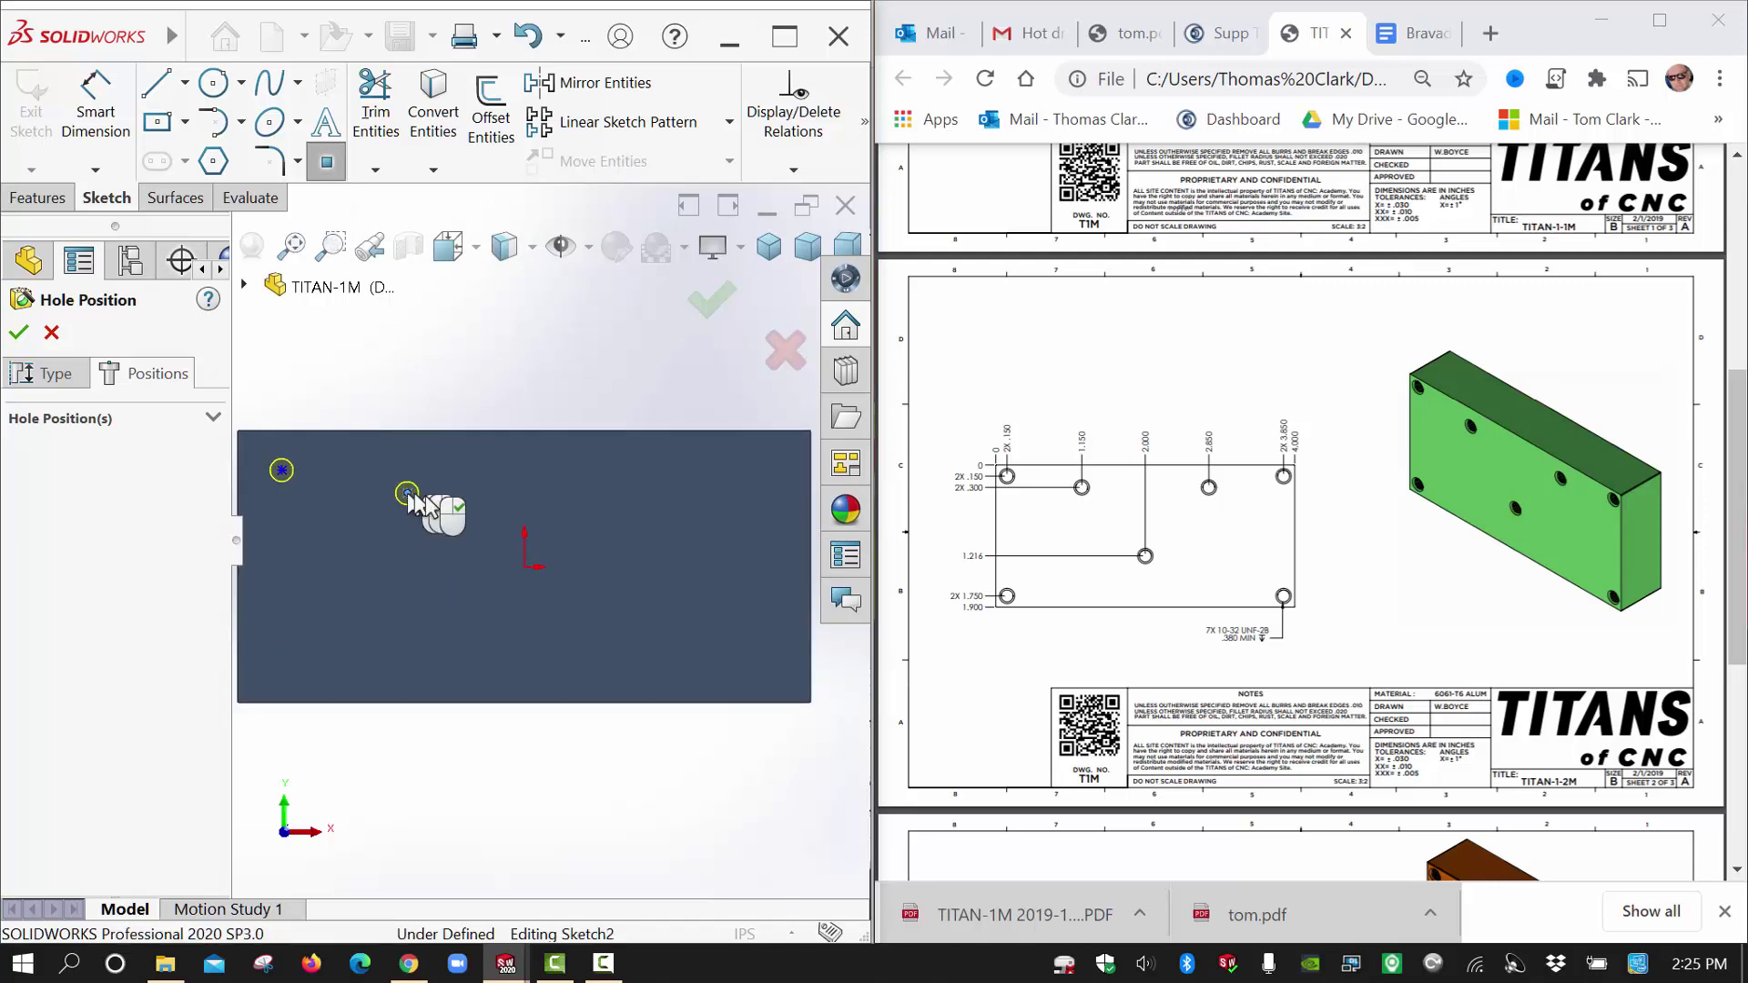
pyautogui.click(524, 601)
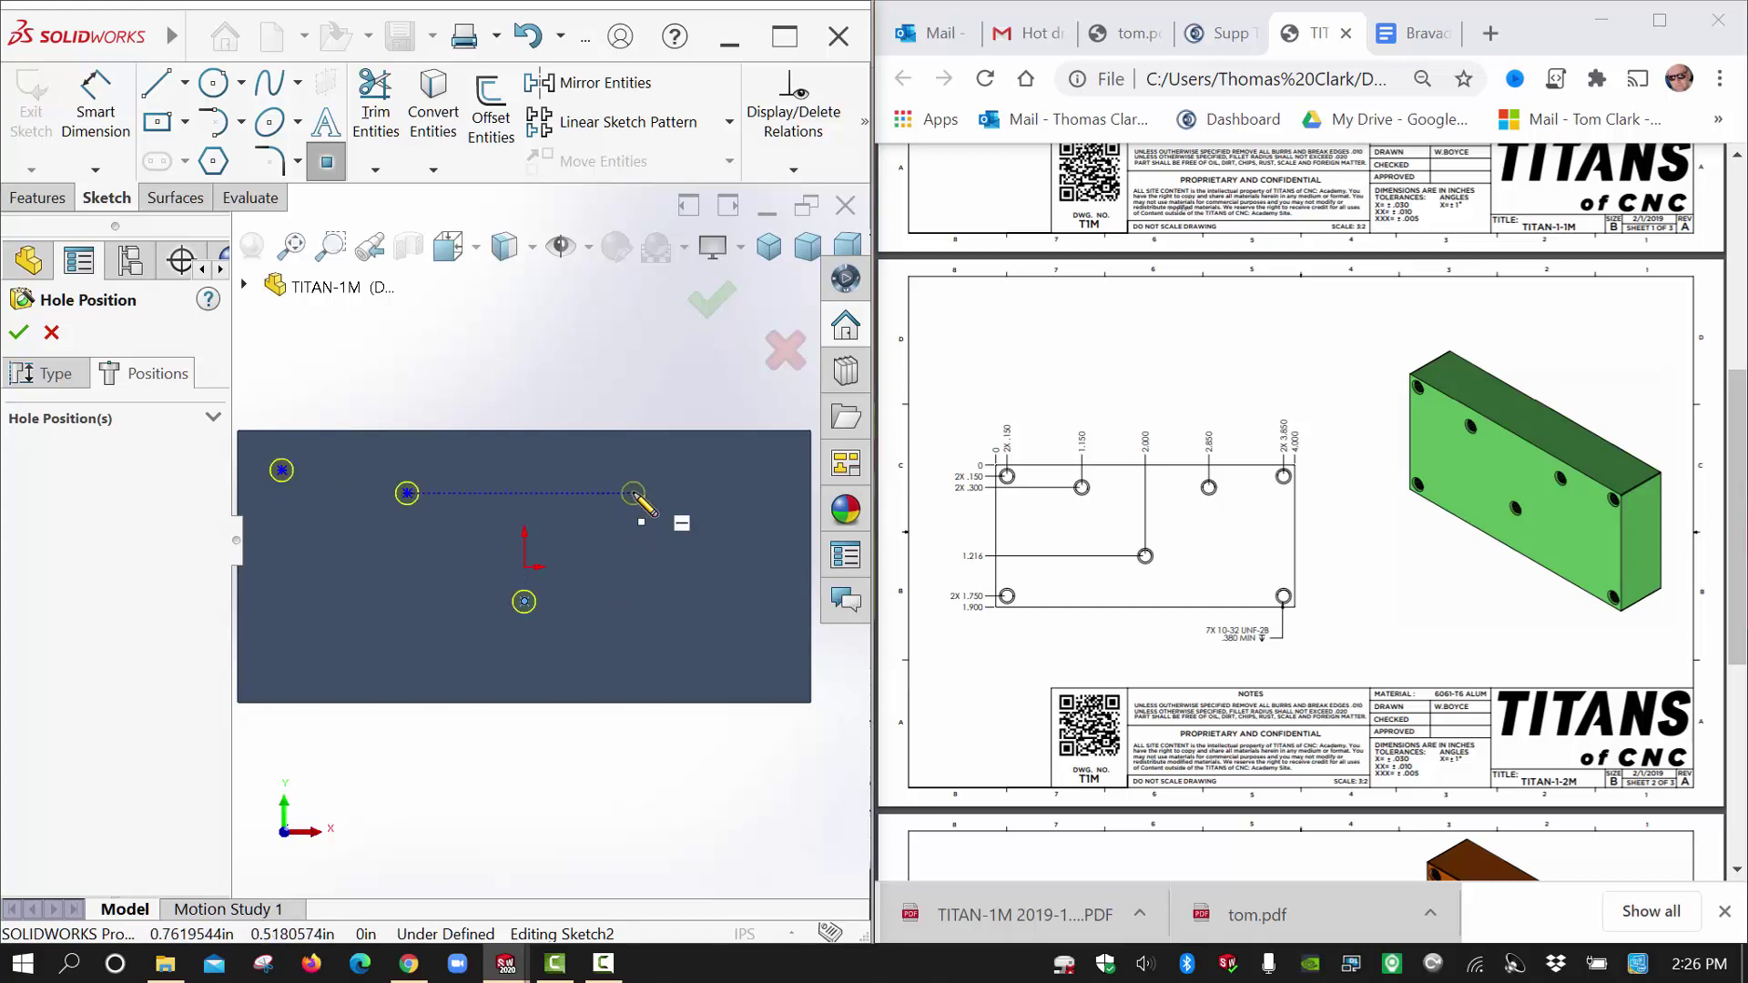
pyautogui.click(768, 470)
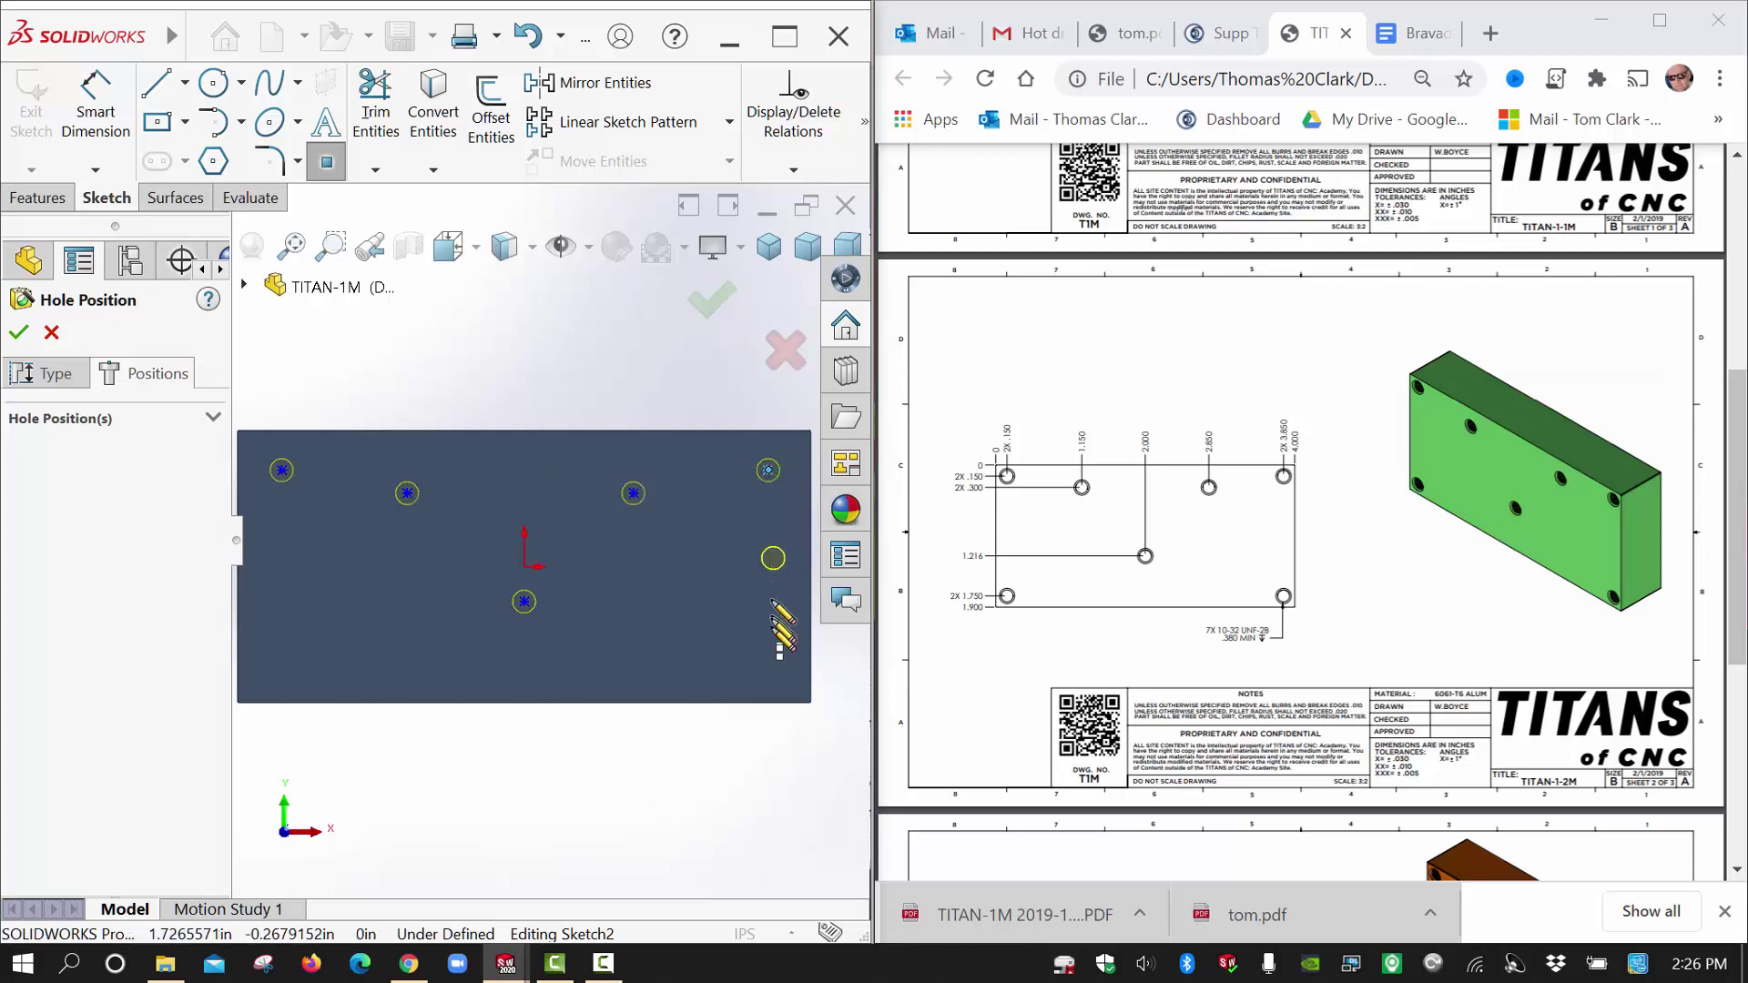
pyautogui.click(767, 674)
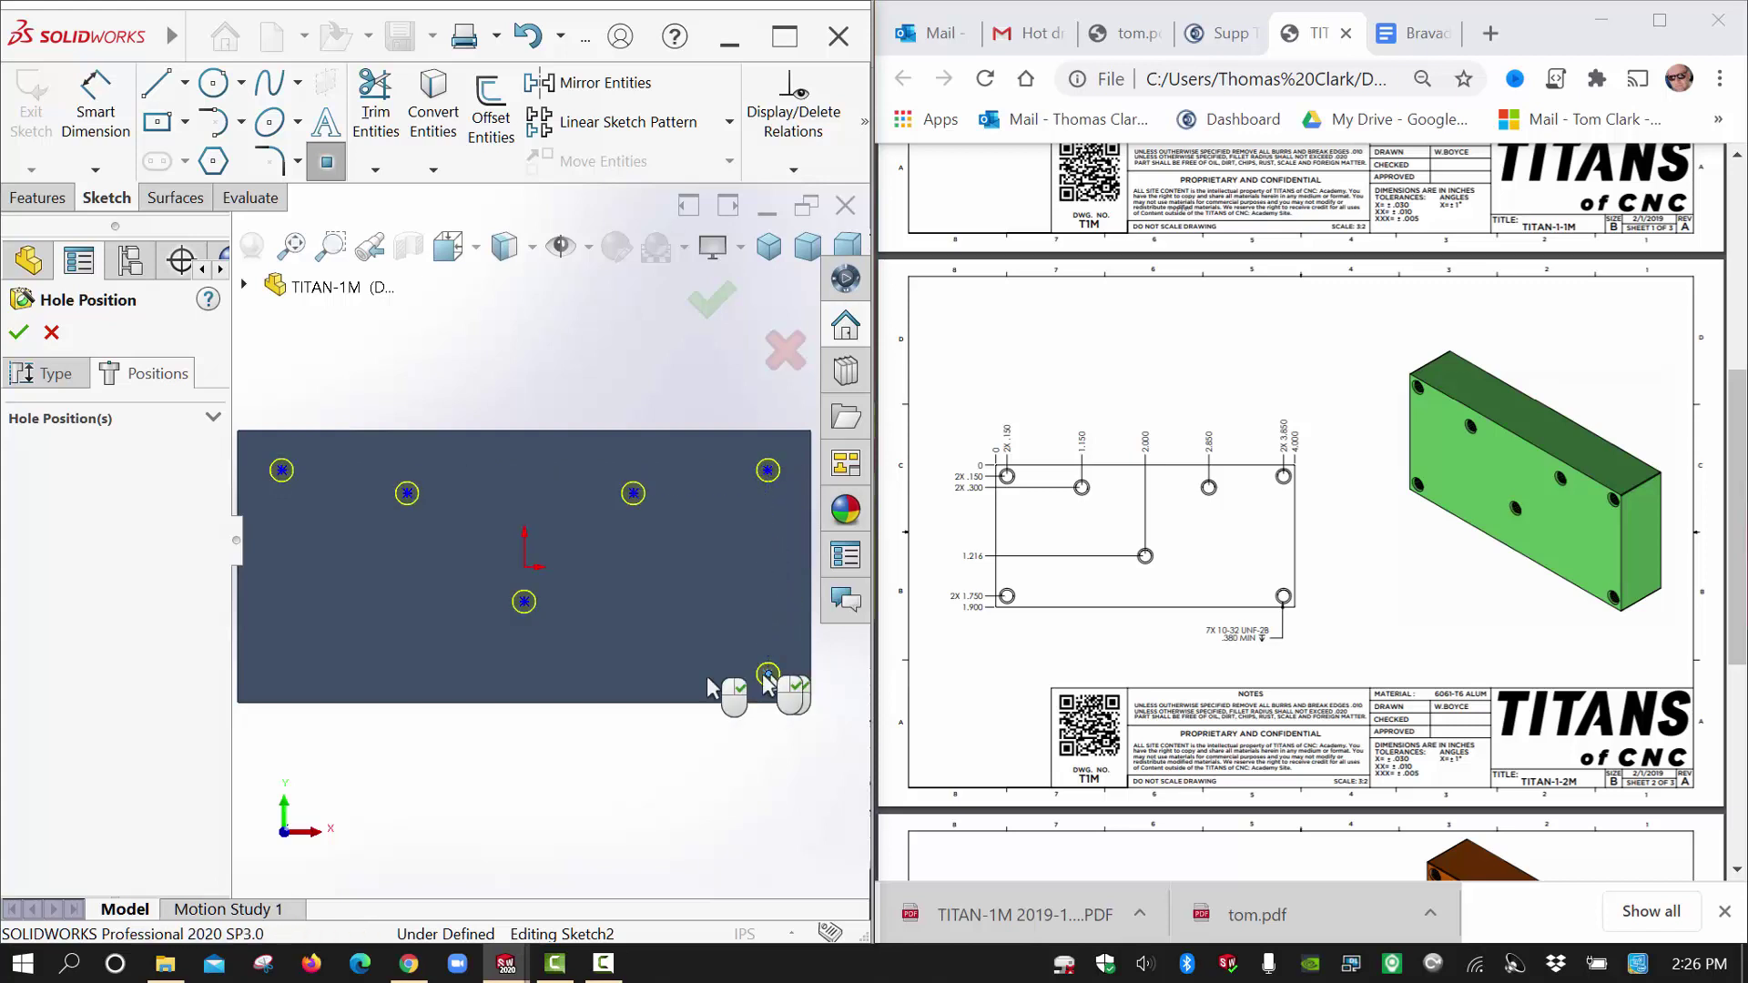
pyautogui.click(281, 674)
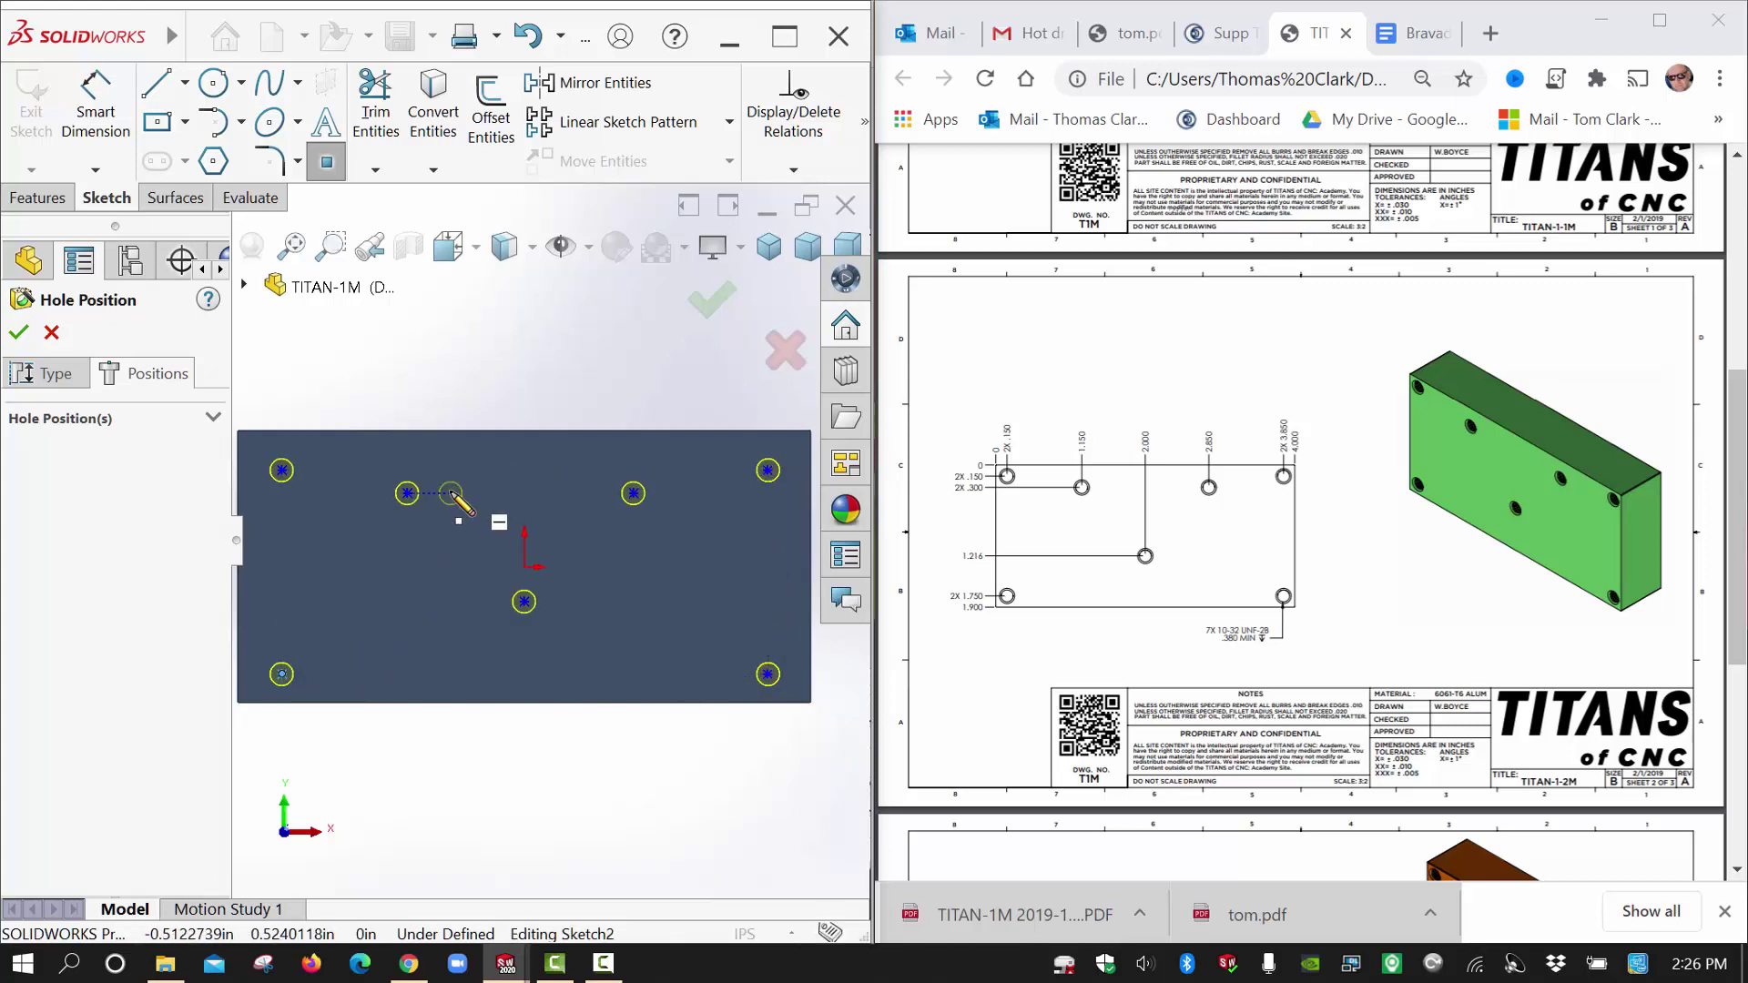
pyautogui.press('Escape')
# Add a Vertical relation between the upper-left and lower-left corner hole points.
pyautogui.scroll(3, 479, 571)
pyautogui.scroll(-4, 386, 564)
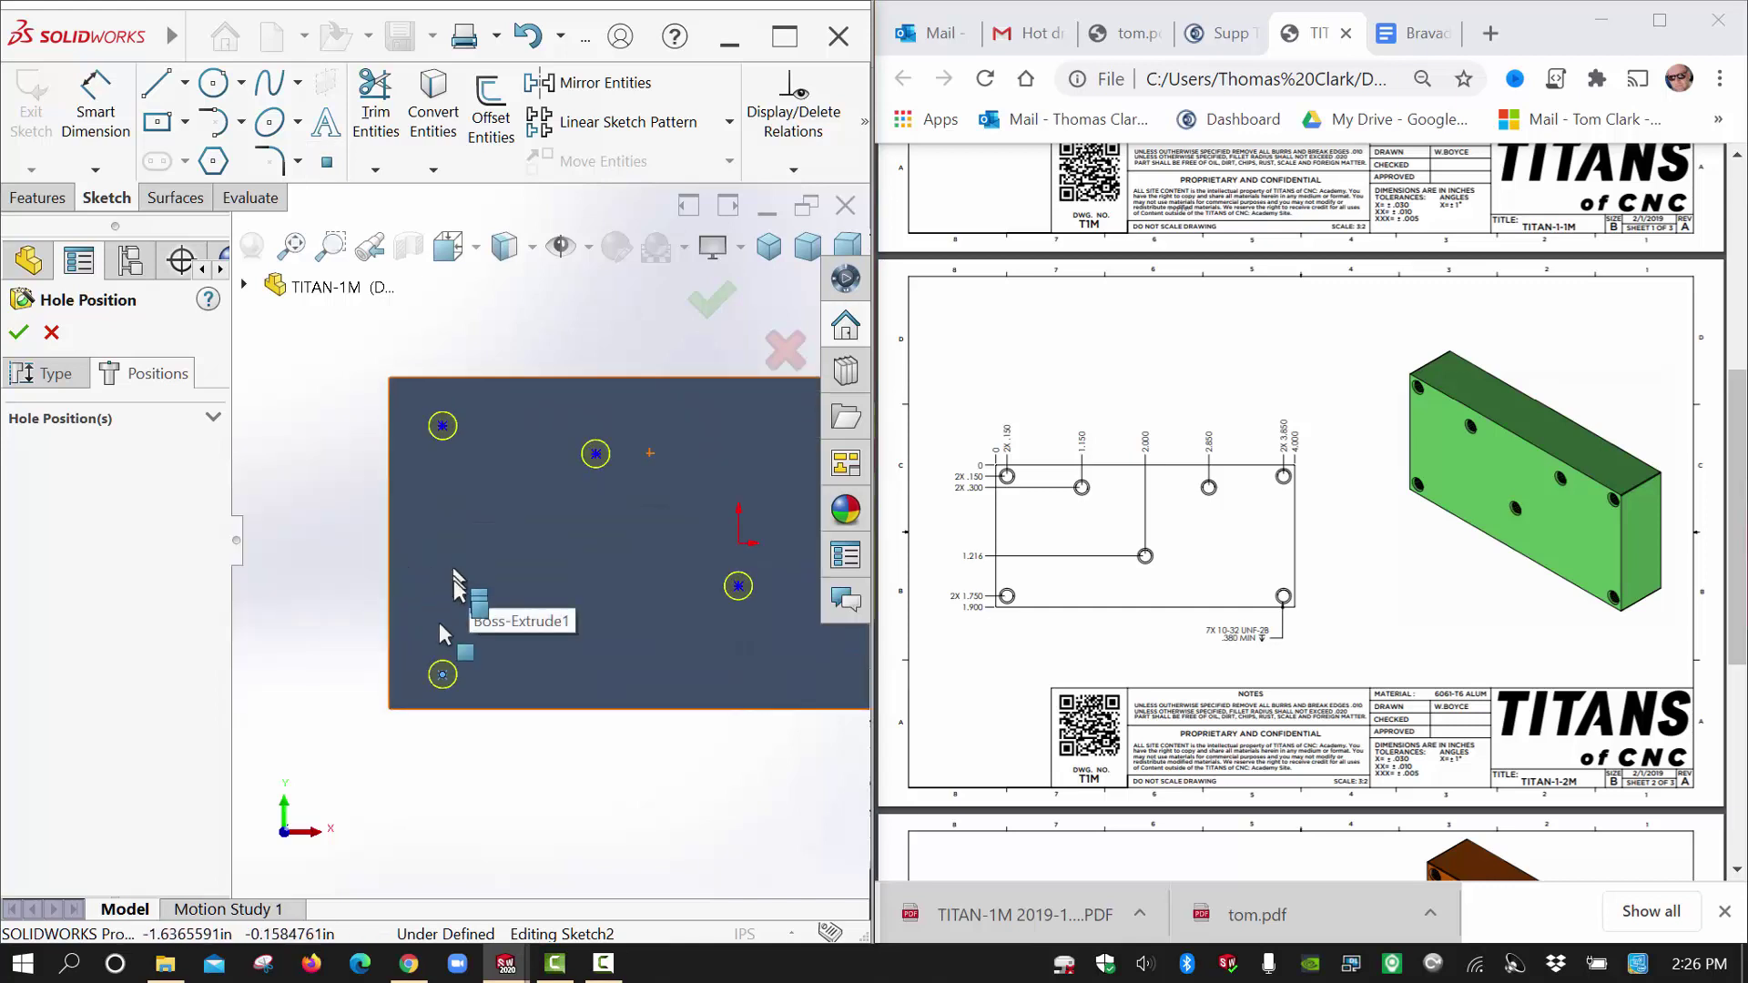
pyautogui.scroll(1, 446, 629)
pyautogui.scroll(2, 789, 484)
pyautogui.scroll(-3, 783, 501)
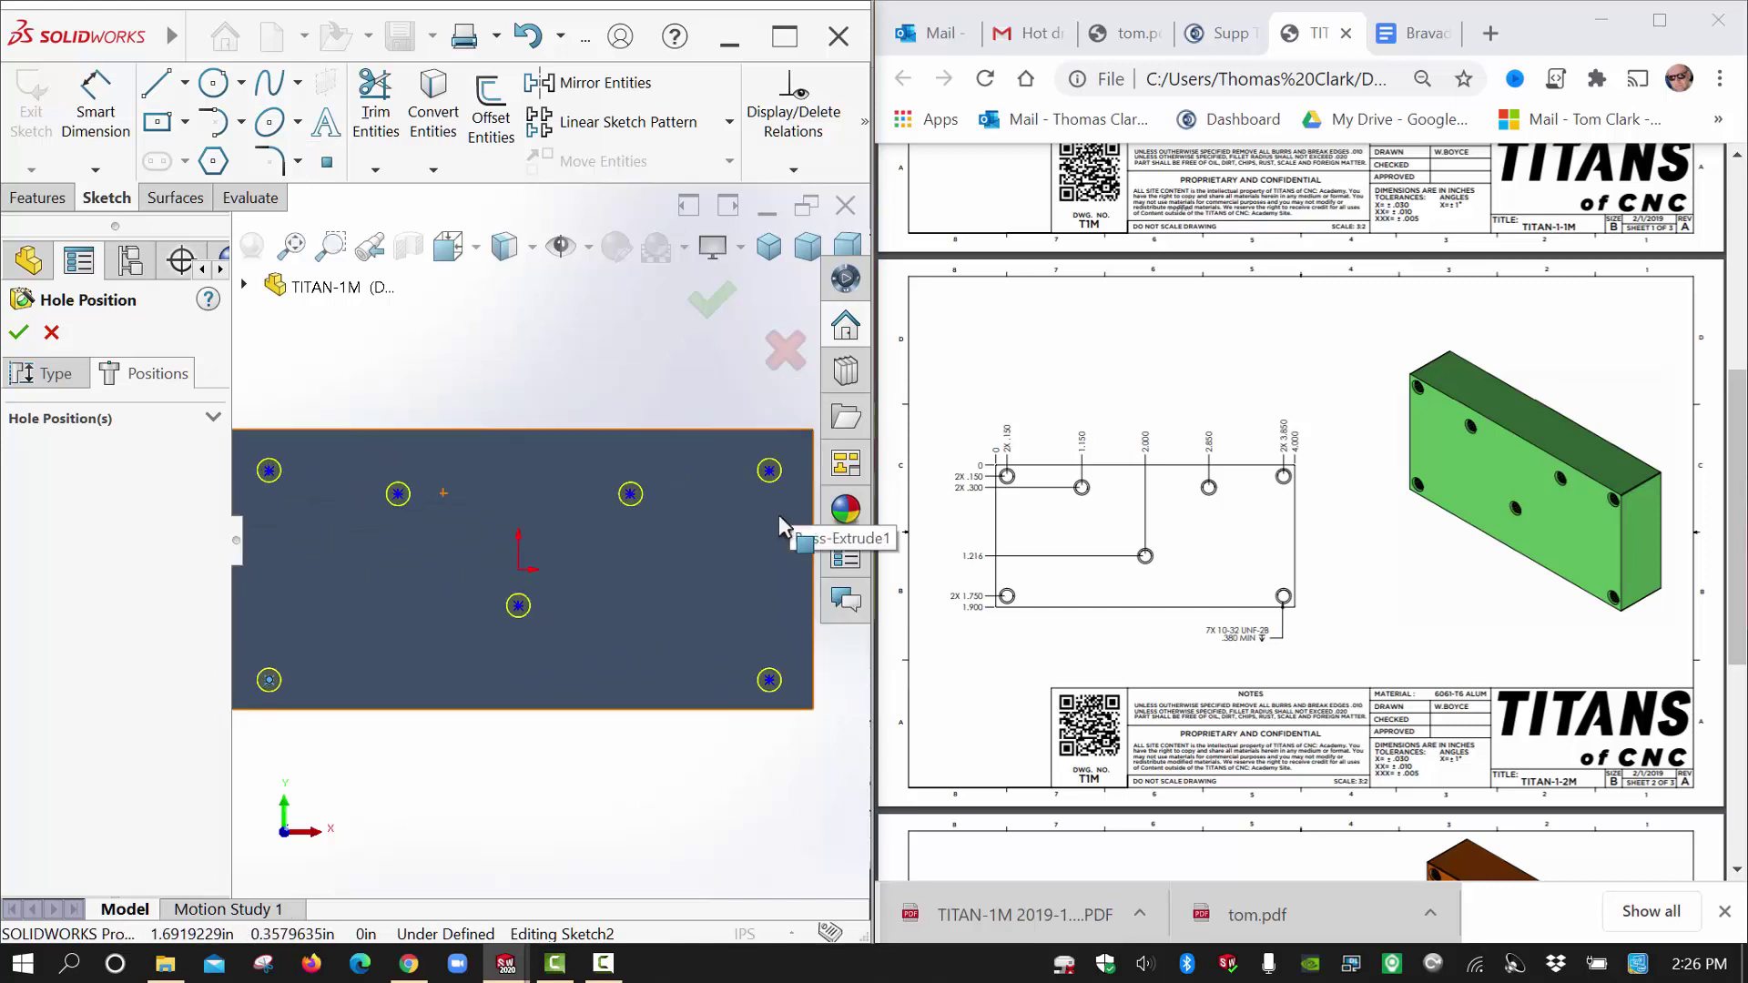
pyautogui.click(271, 680)
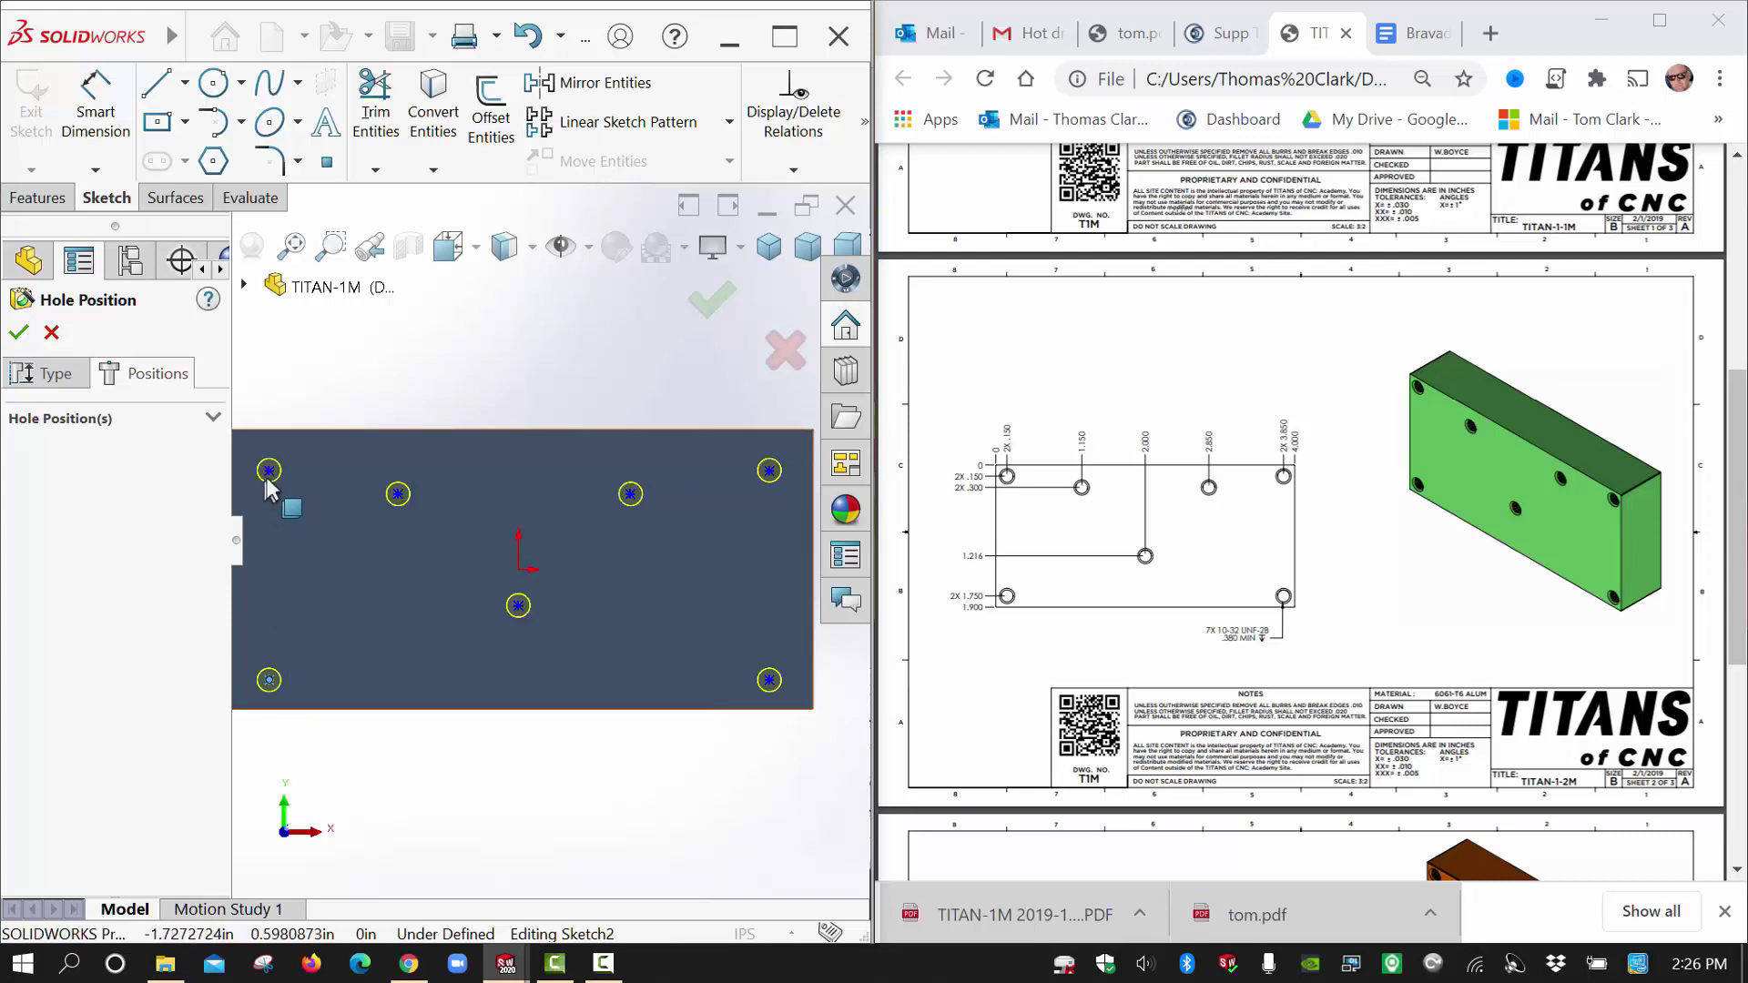
pyautogui.keyDown('ctrl'); pyautogui.click(269, 471); pyautogui.keyUp('ctrl')
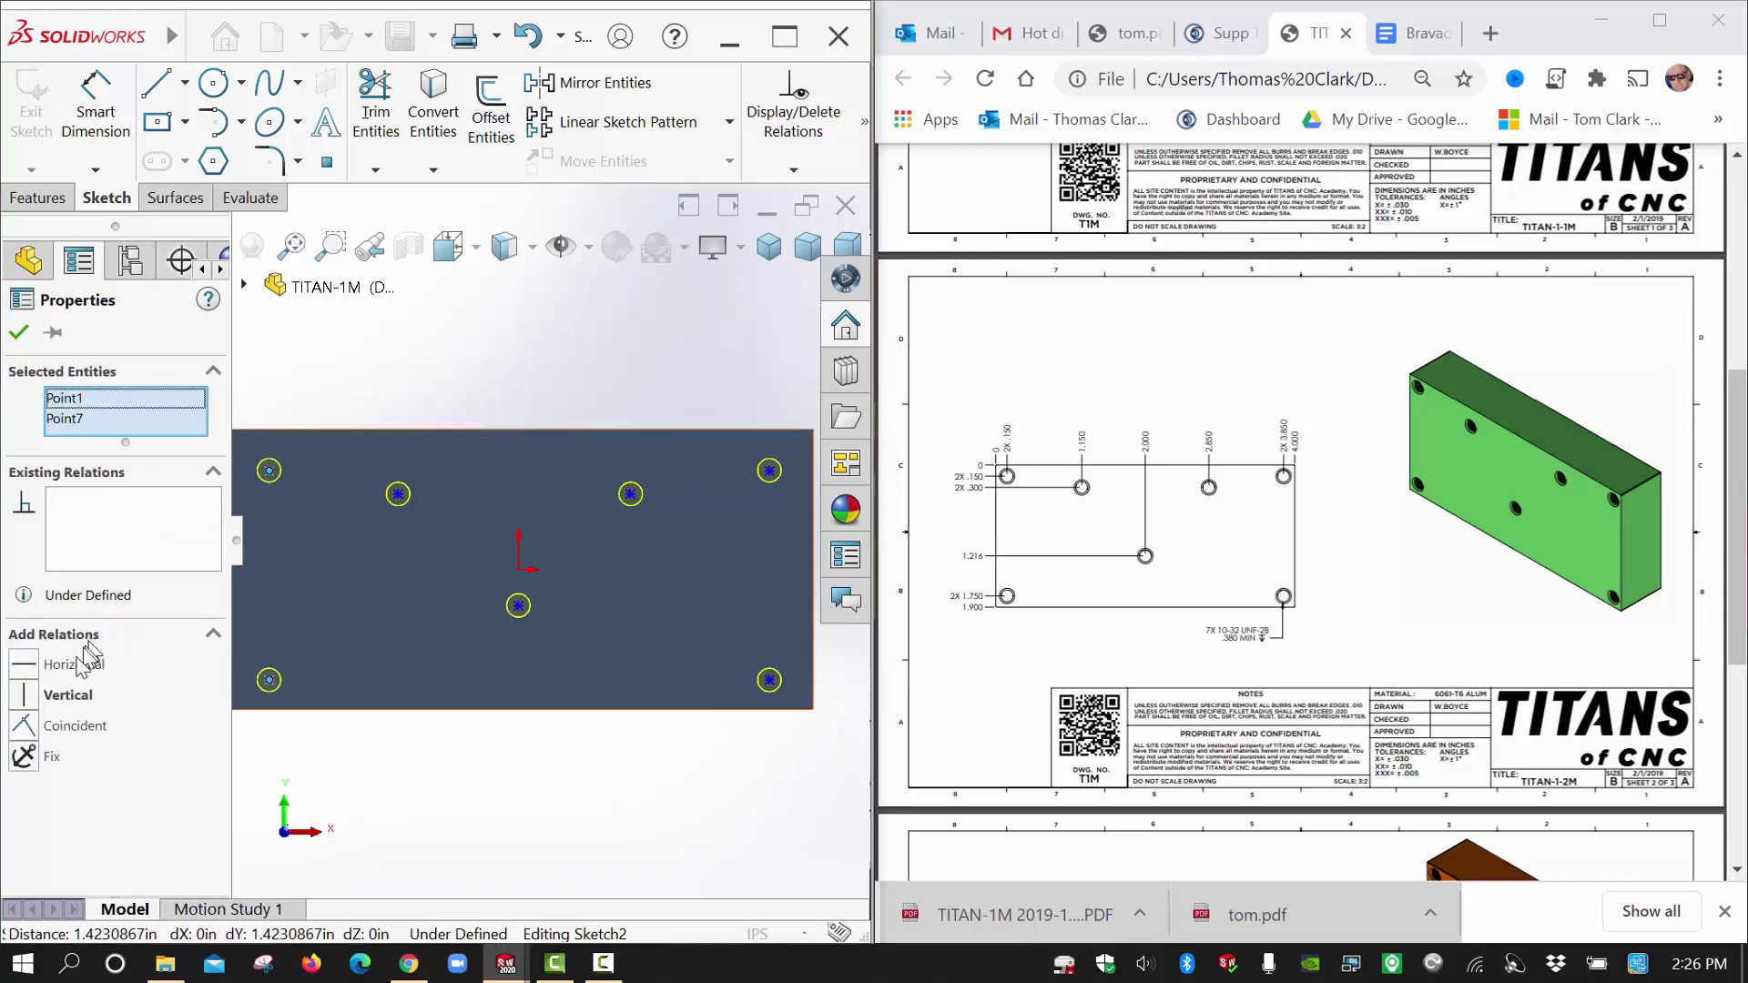
pyautogui.click(37, 694)
pyautogui.click(313, 422)
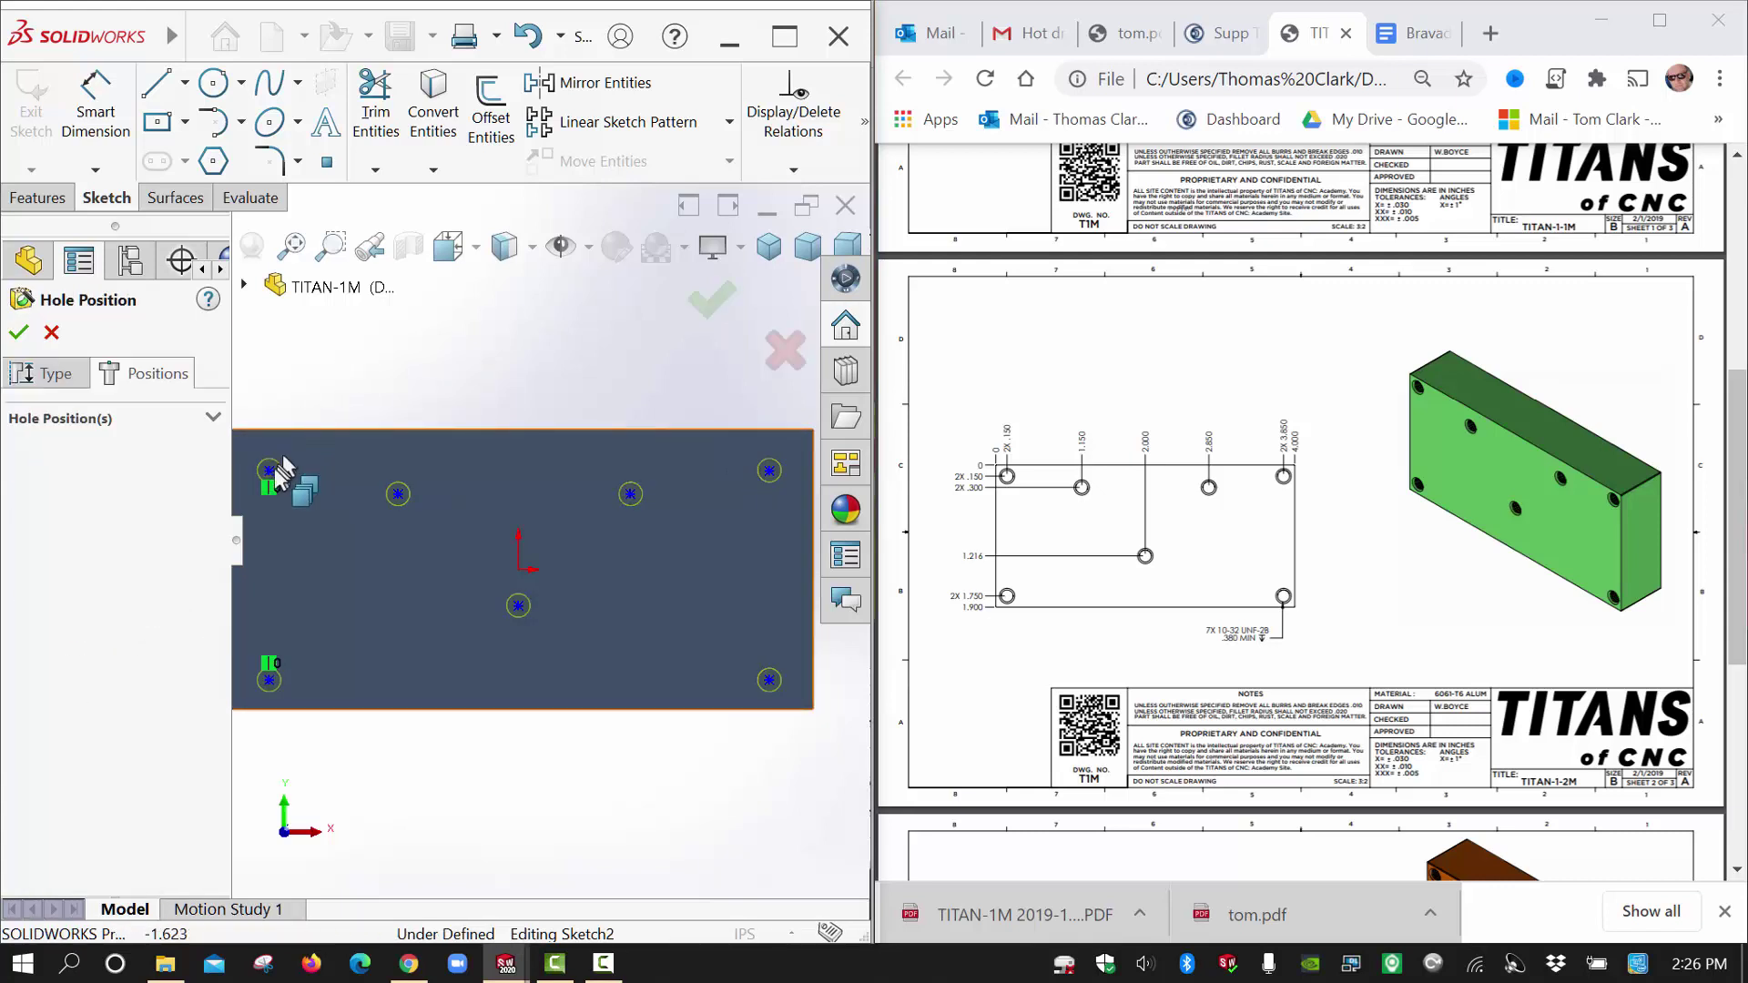
# Add a Horizontal relation between the two upper corner hole points and a Vertical relation between the two right corner hole points.
pyautogui.click(268, 473)
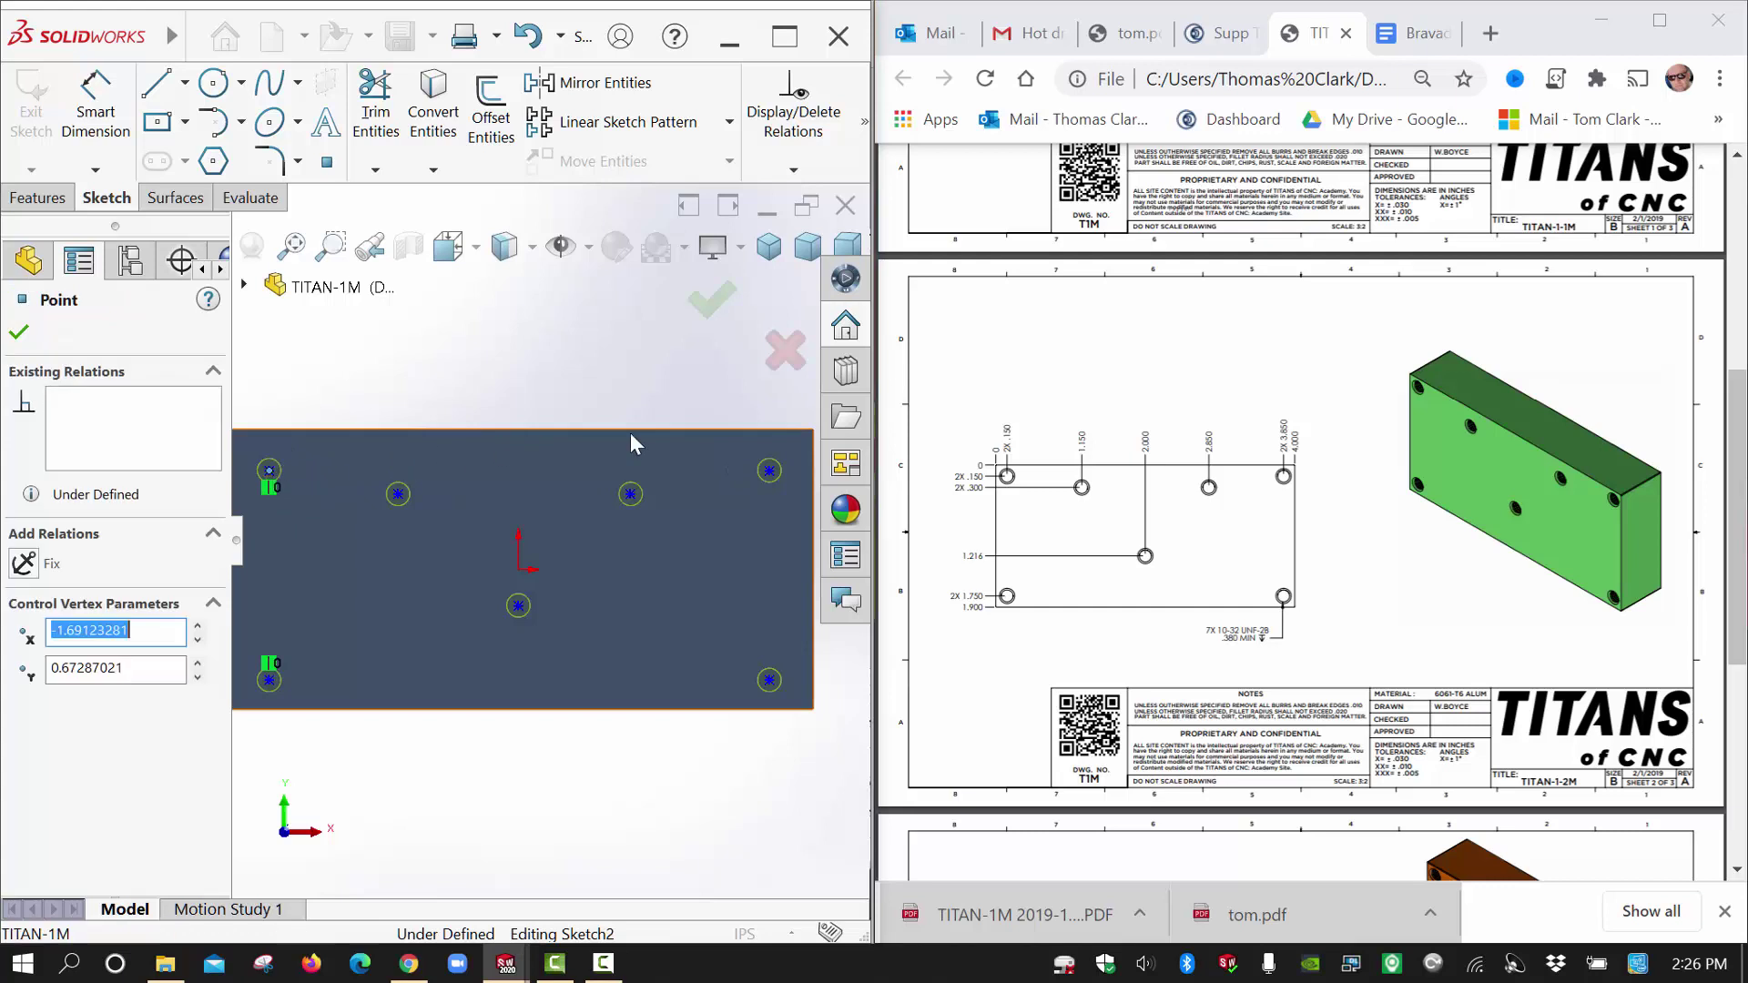
pyautogui.keyDown('ctrl'); pyautogui.click(770, 471); pyautogui.keyUp('ctrl')
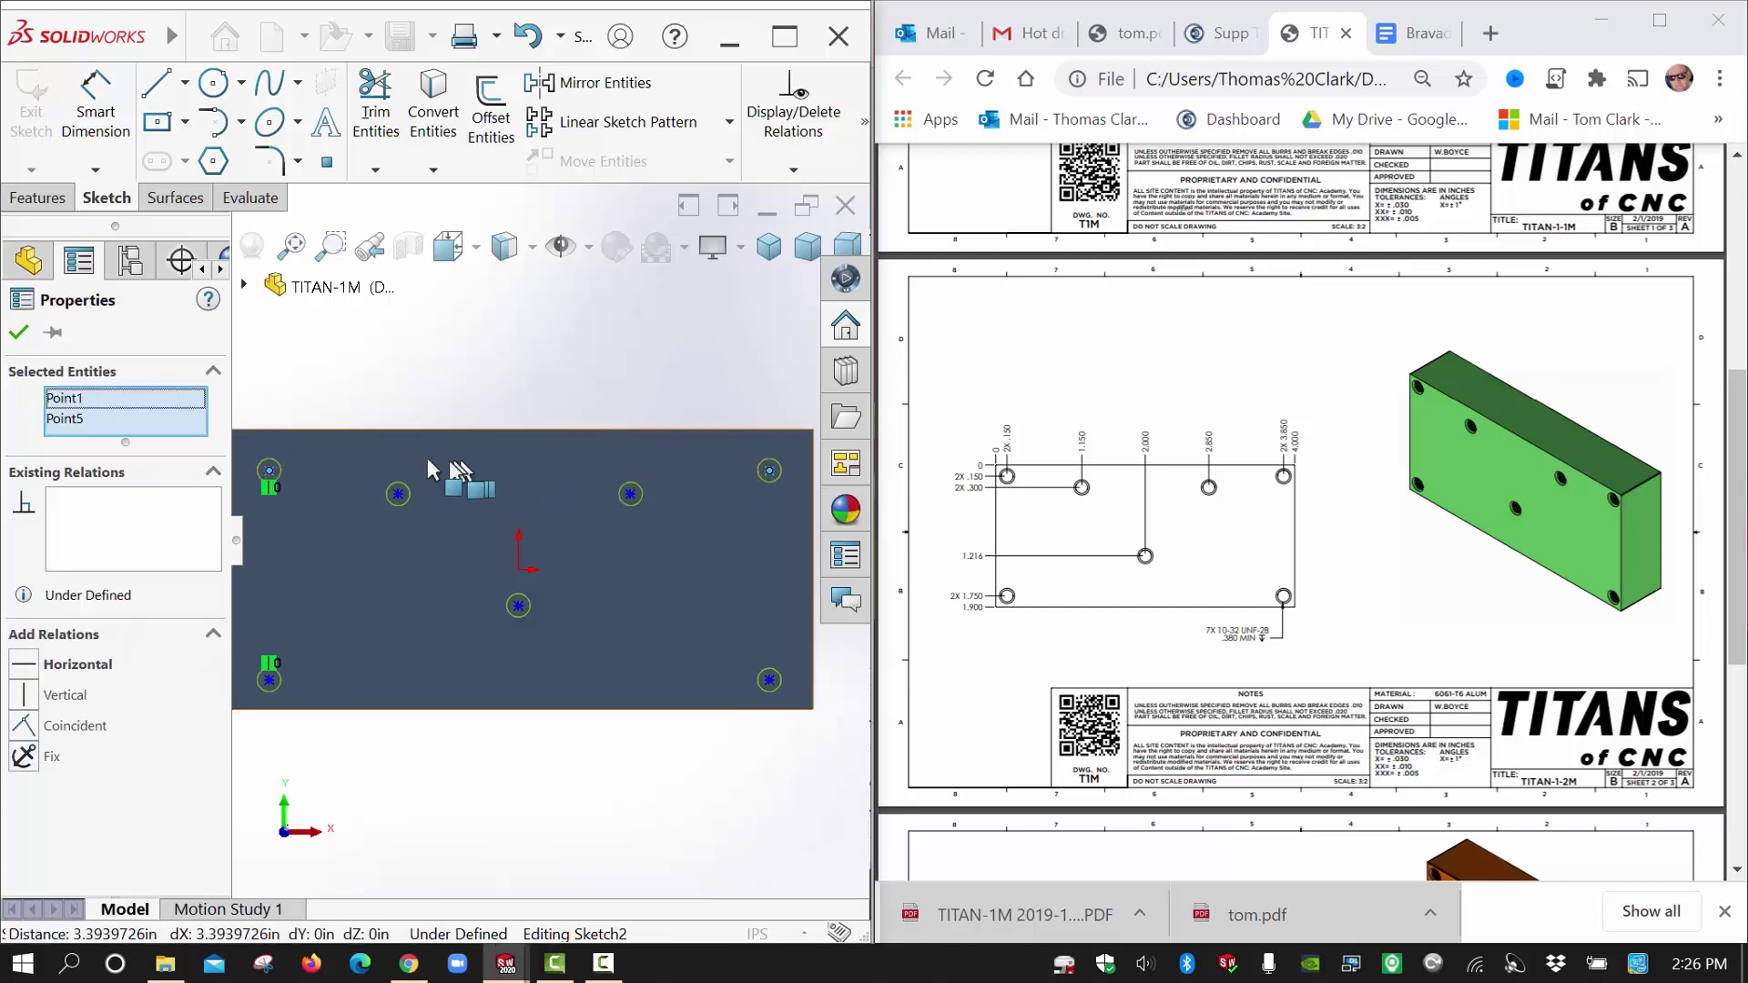
pyautogui.click(24, 671)
pyautogui.click(541, 423)
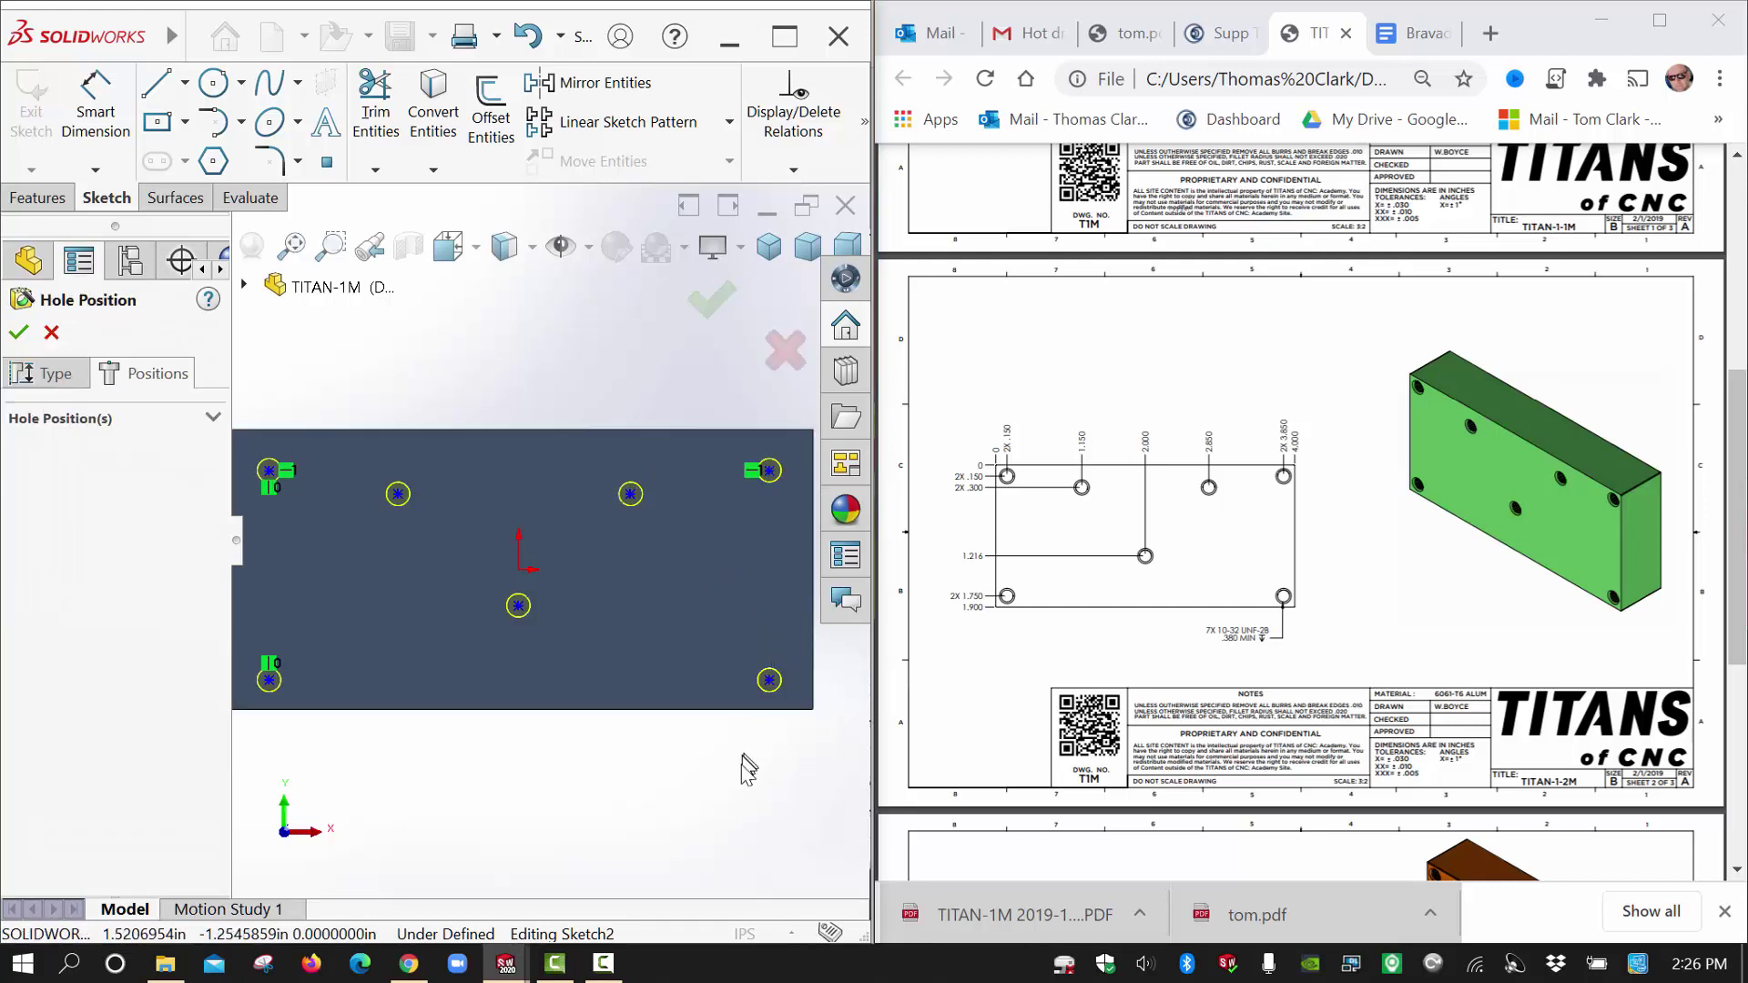
pyautogui.click(767, 681)
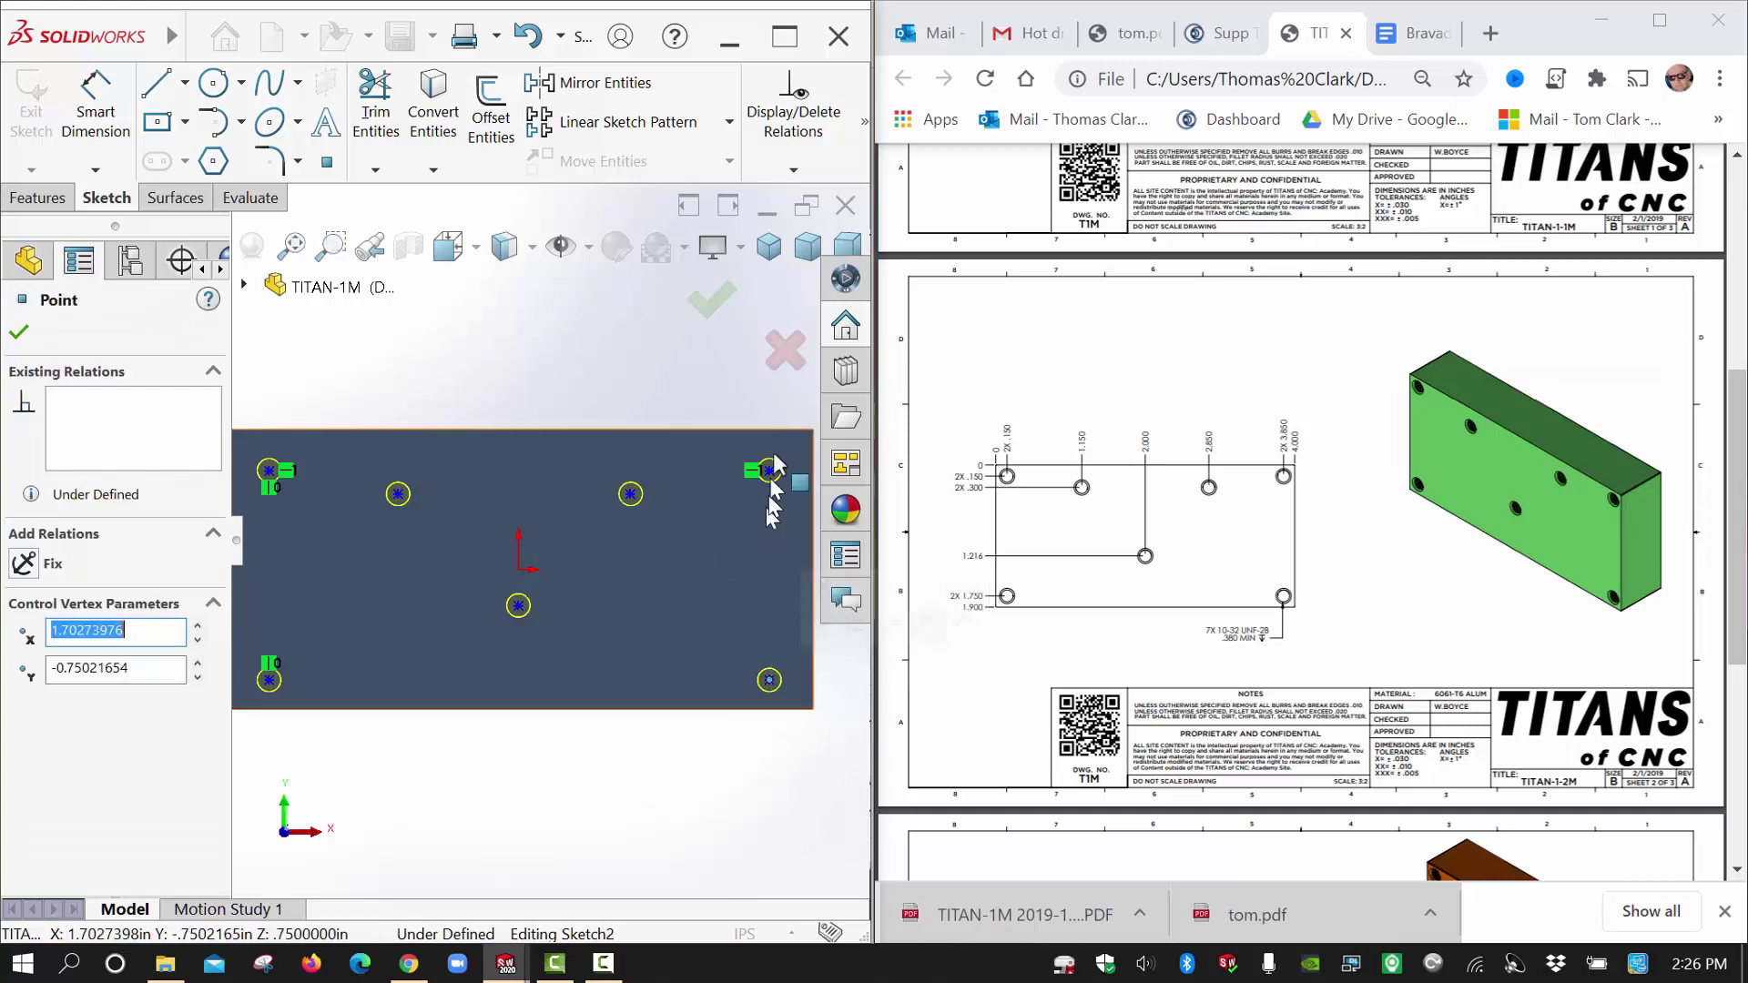
pyautogui.keyDown('ctrl'); pyautogui.click(768, 470); pyautogui.keyUp('ctrl')
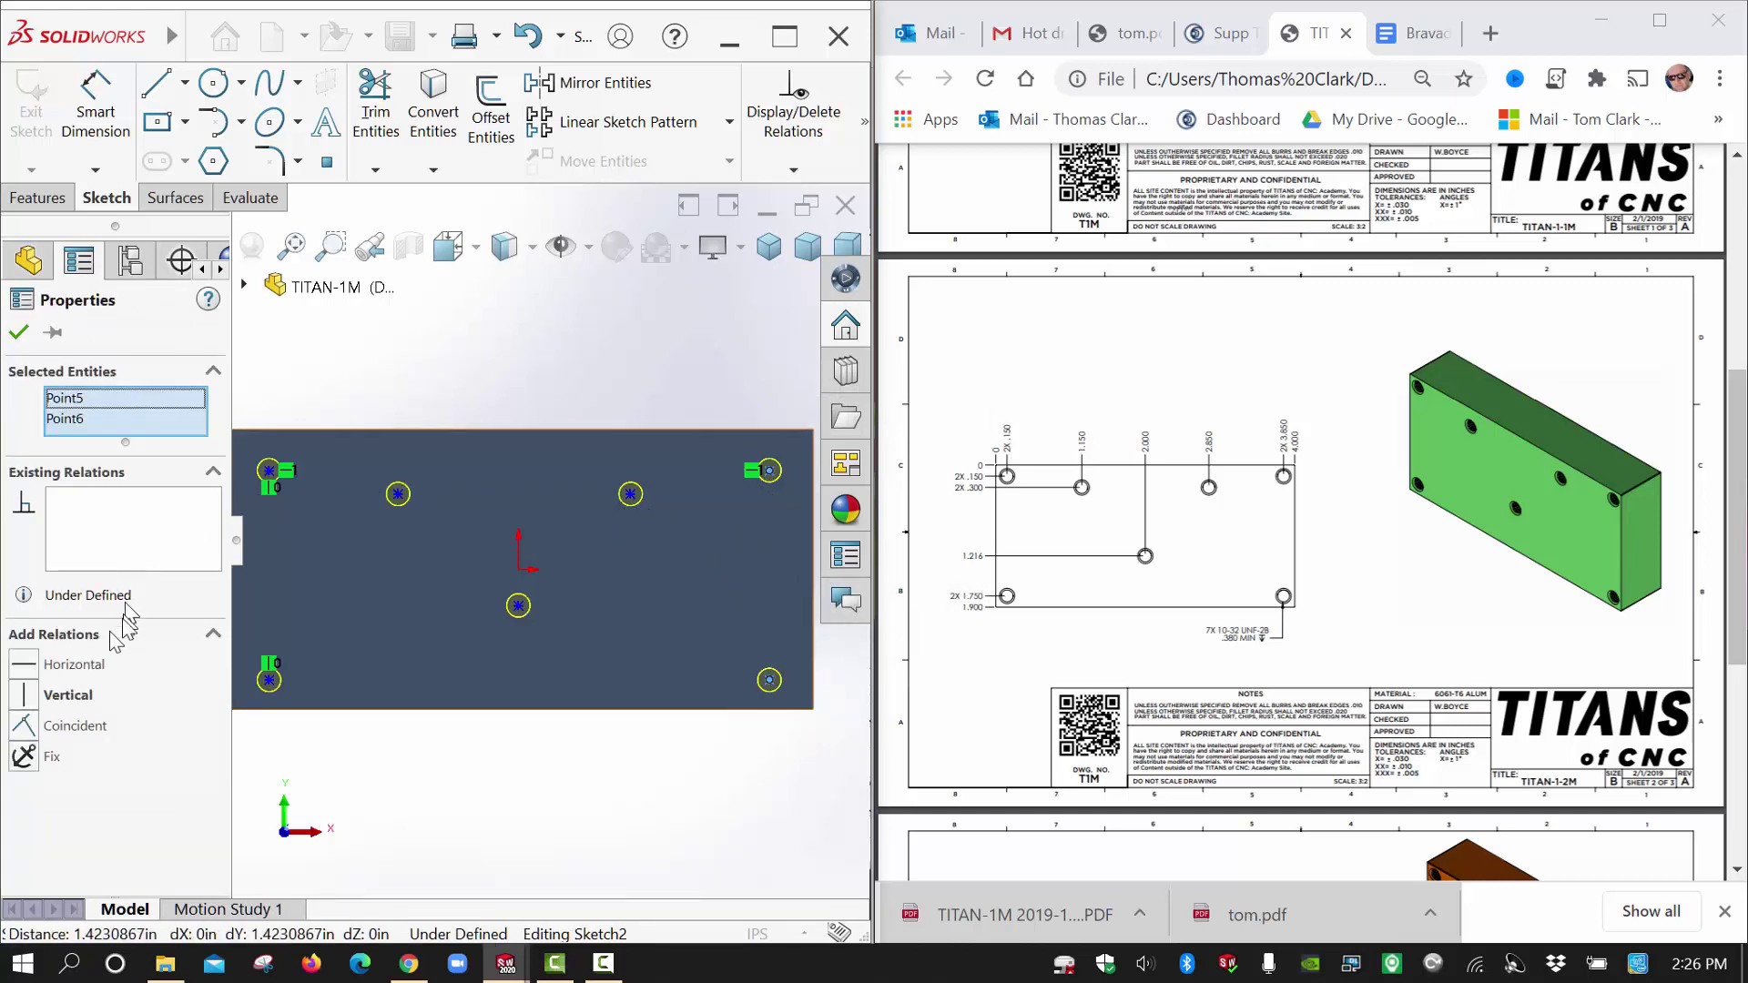
pyautogui.click(41, 695)
pyautogui.click(624, 780)
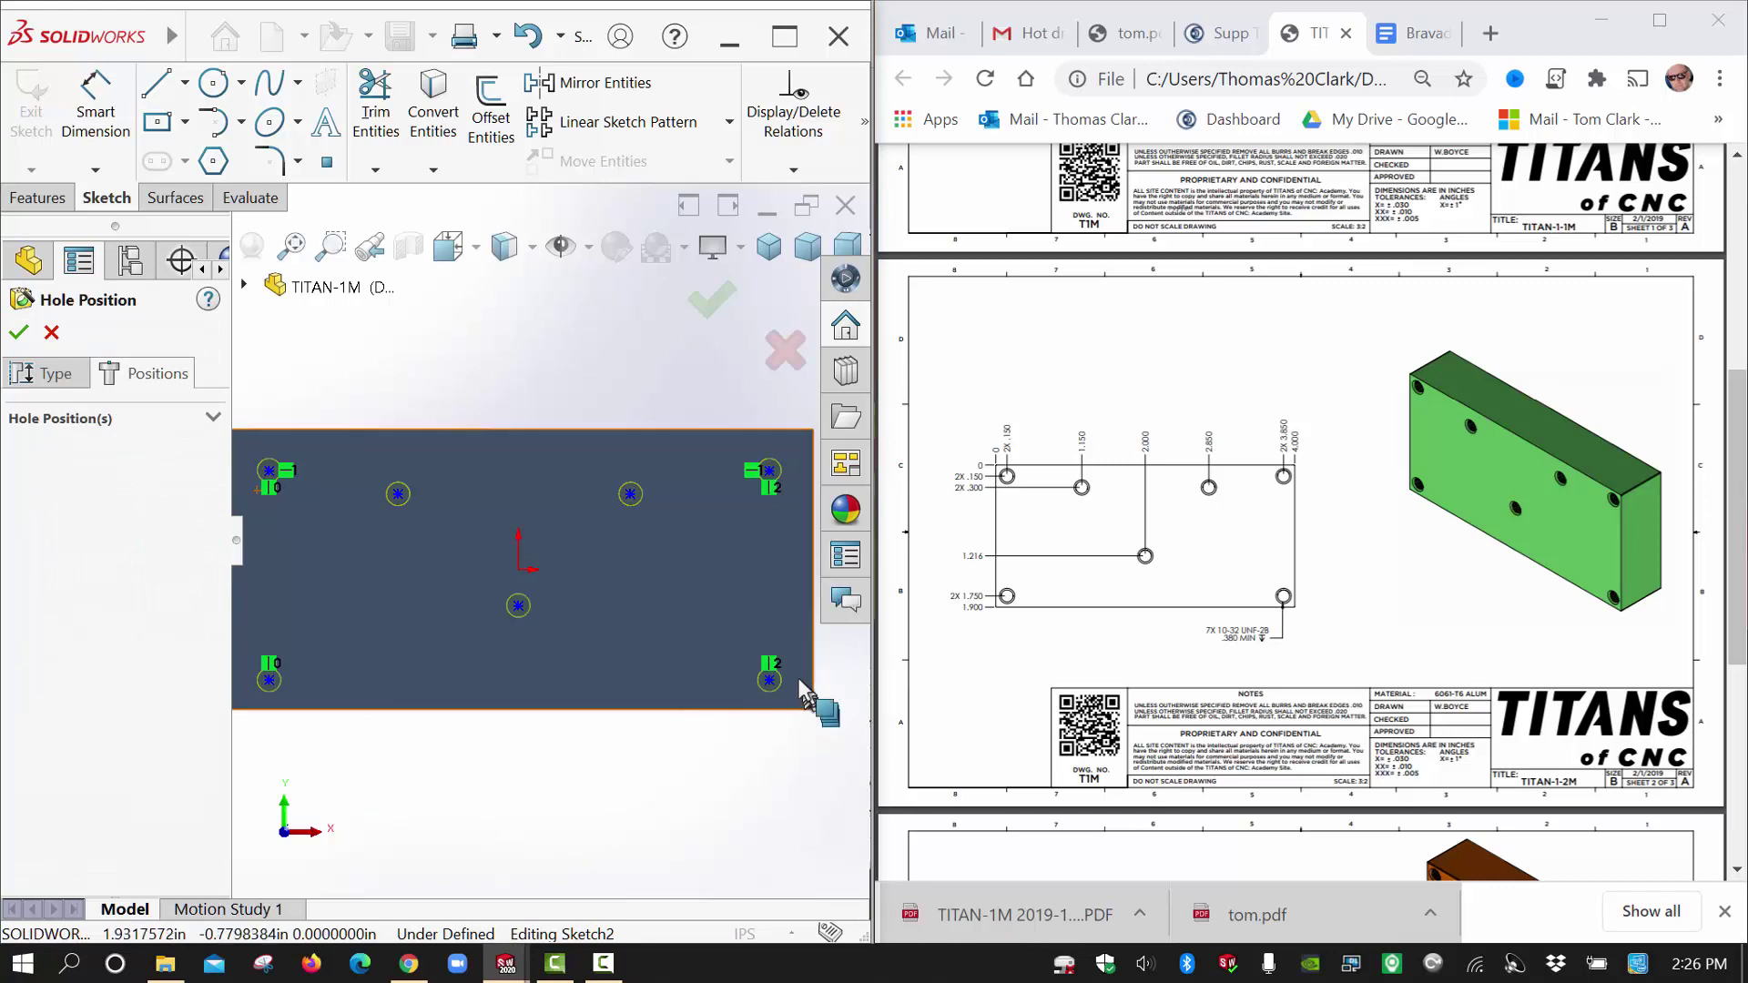
# Add Horizontal relations between the two lower corner hole points and between the two inset hole points along the upper edge.
pyautogui.click(270, 681)
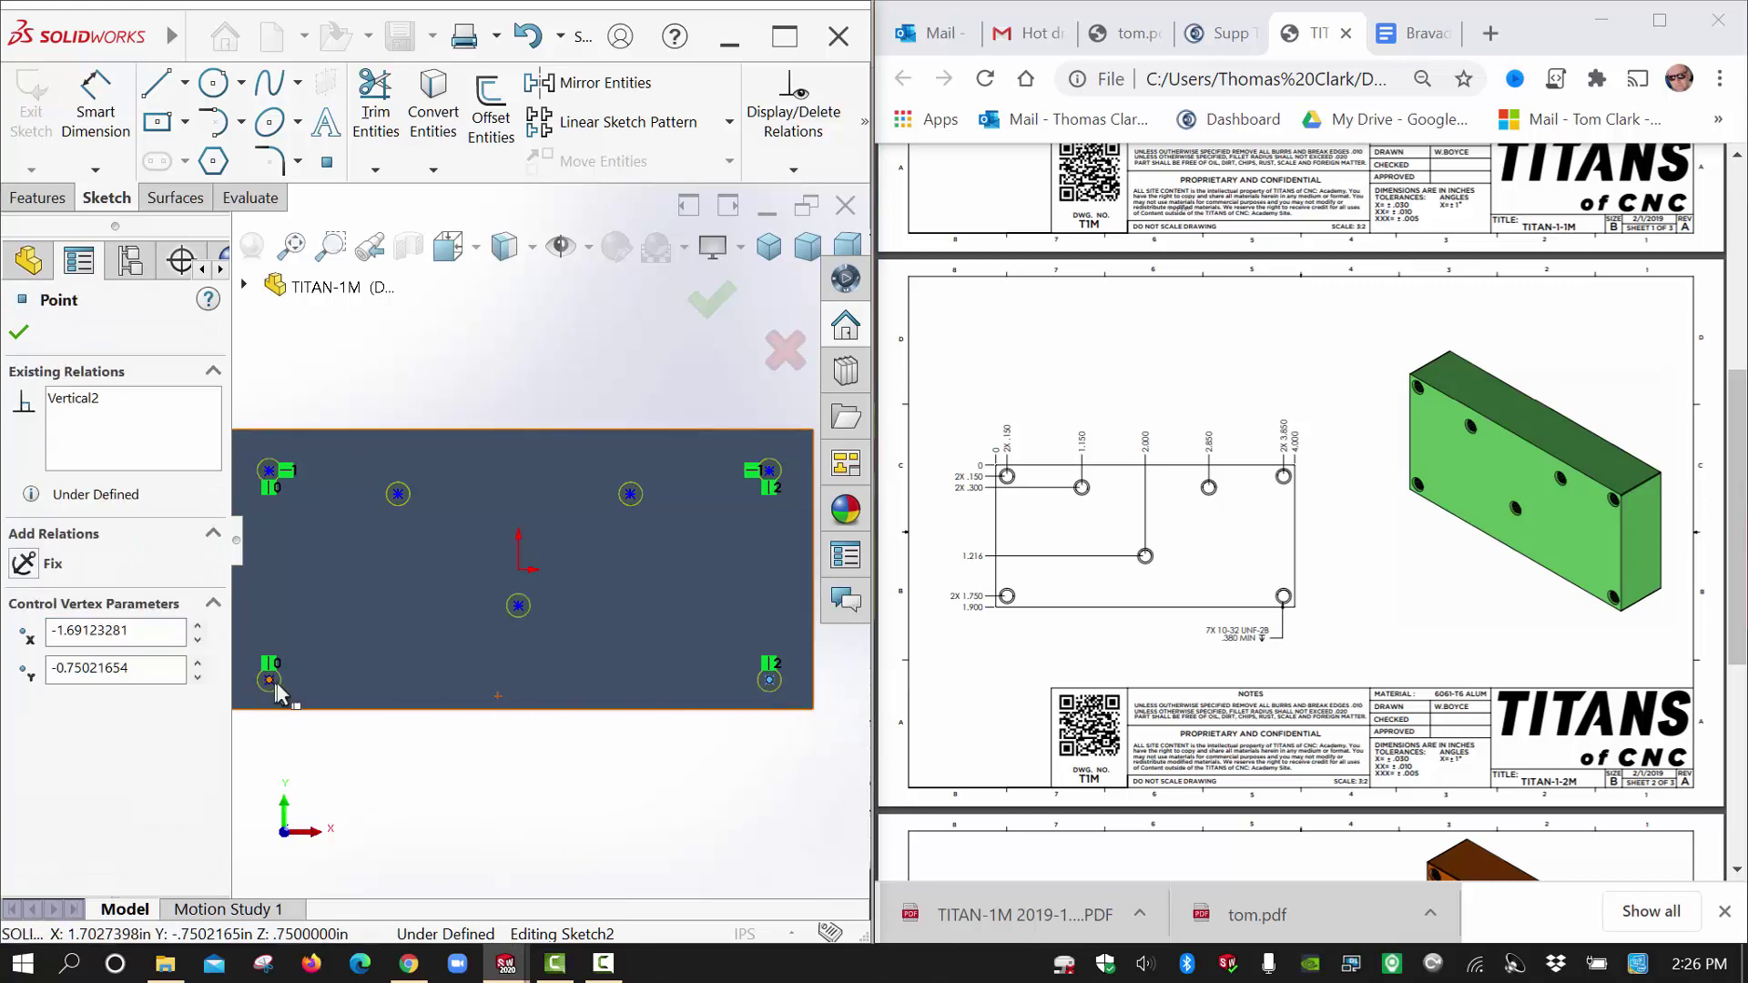
pyautogui.keyDown('ctrl'); pyautogui.click(770, 680); pyautogui.keyUp('ctrl')
pyautogui.click(330, 590)
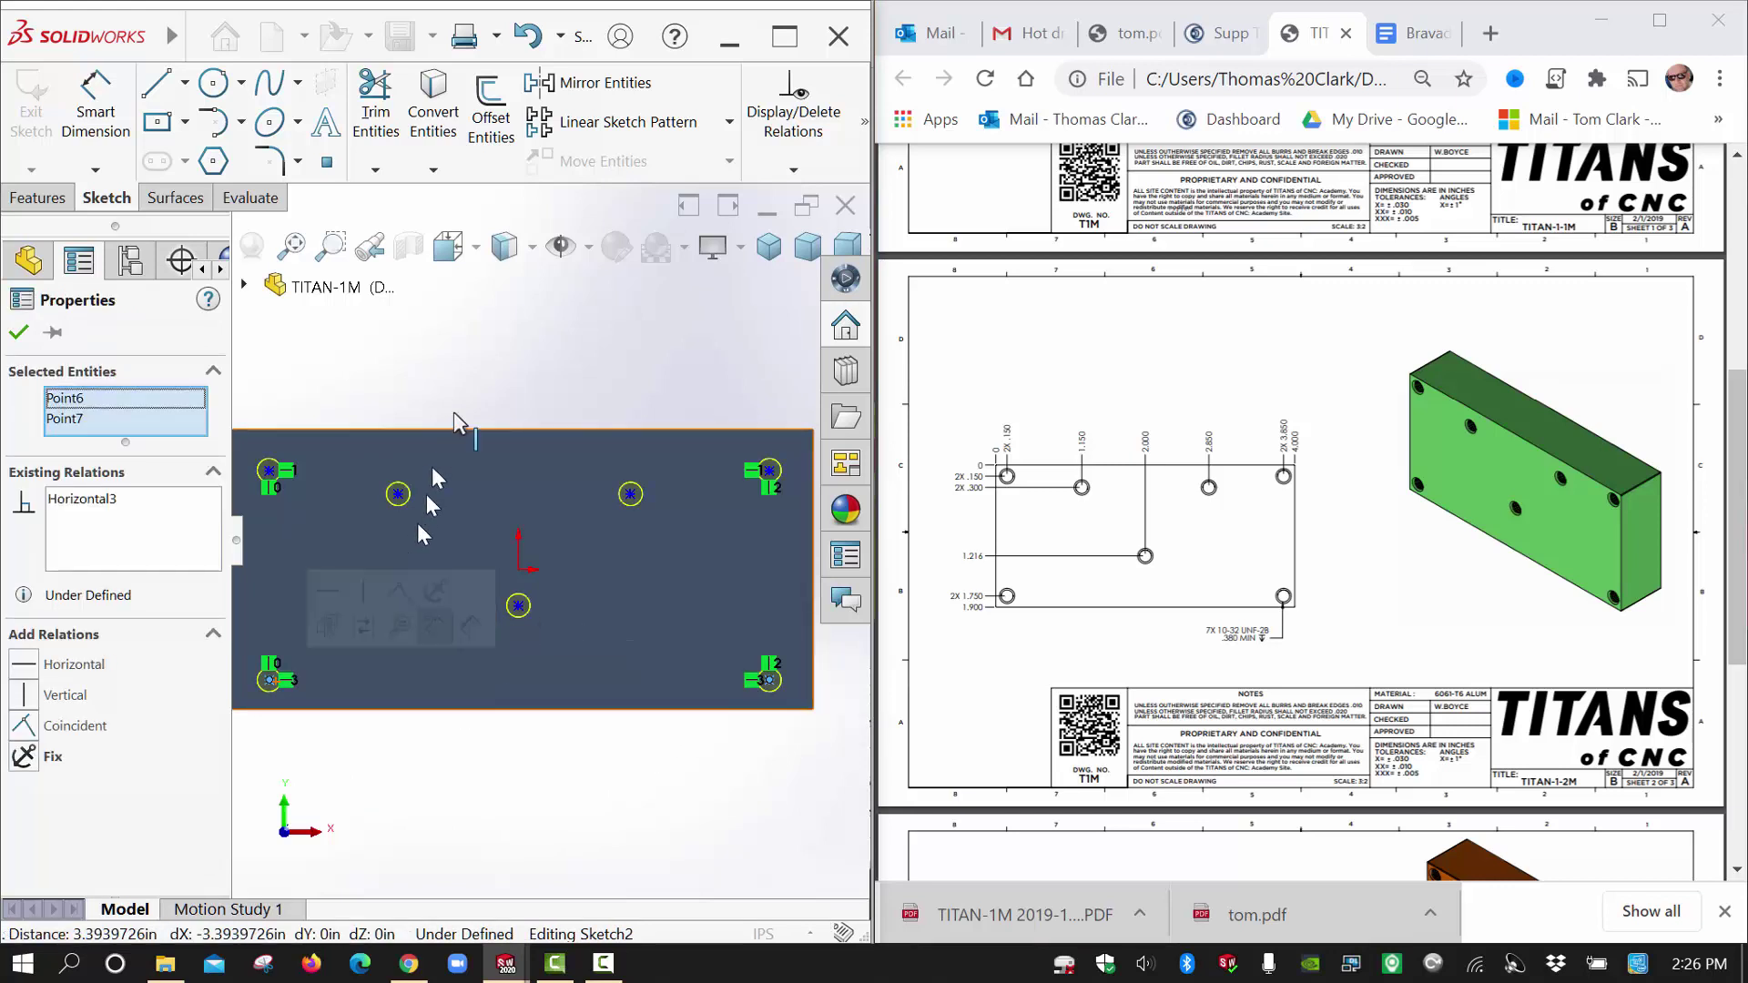
pyautogui.click(437, 481)
pyautogui.click(398, 493)
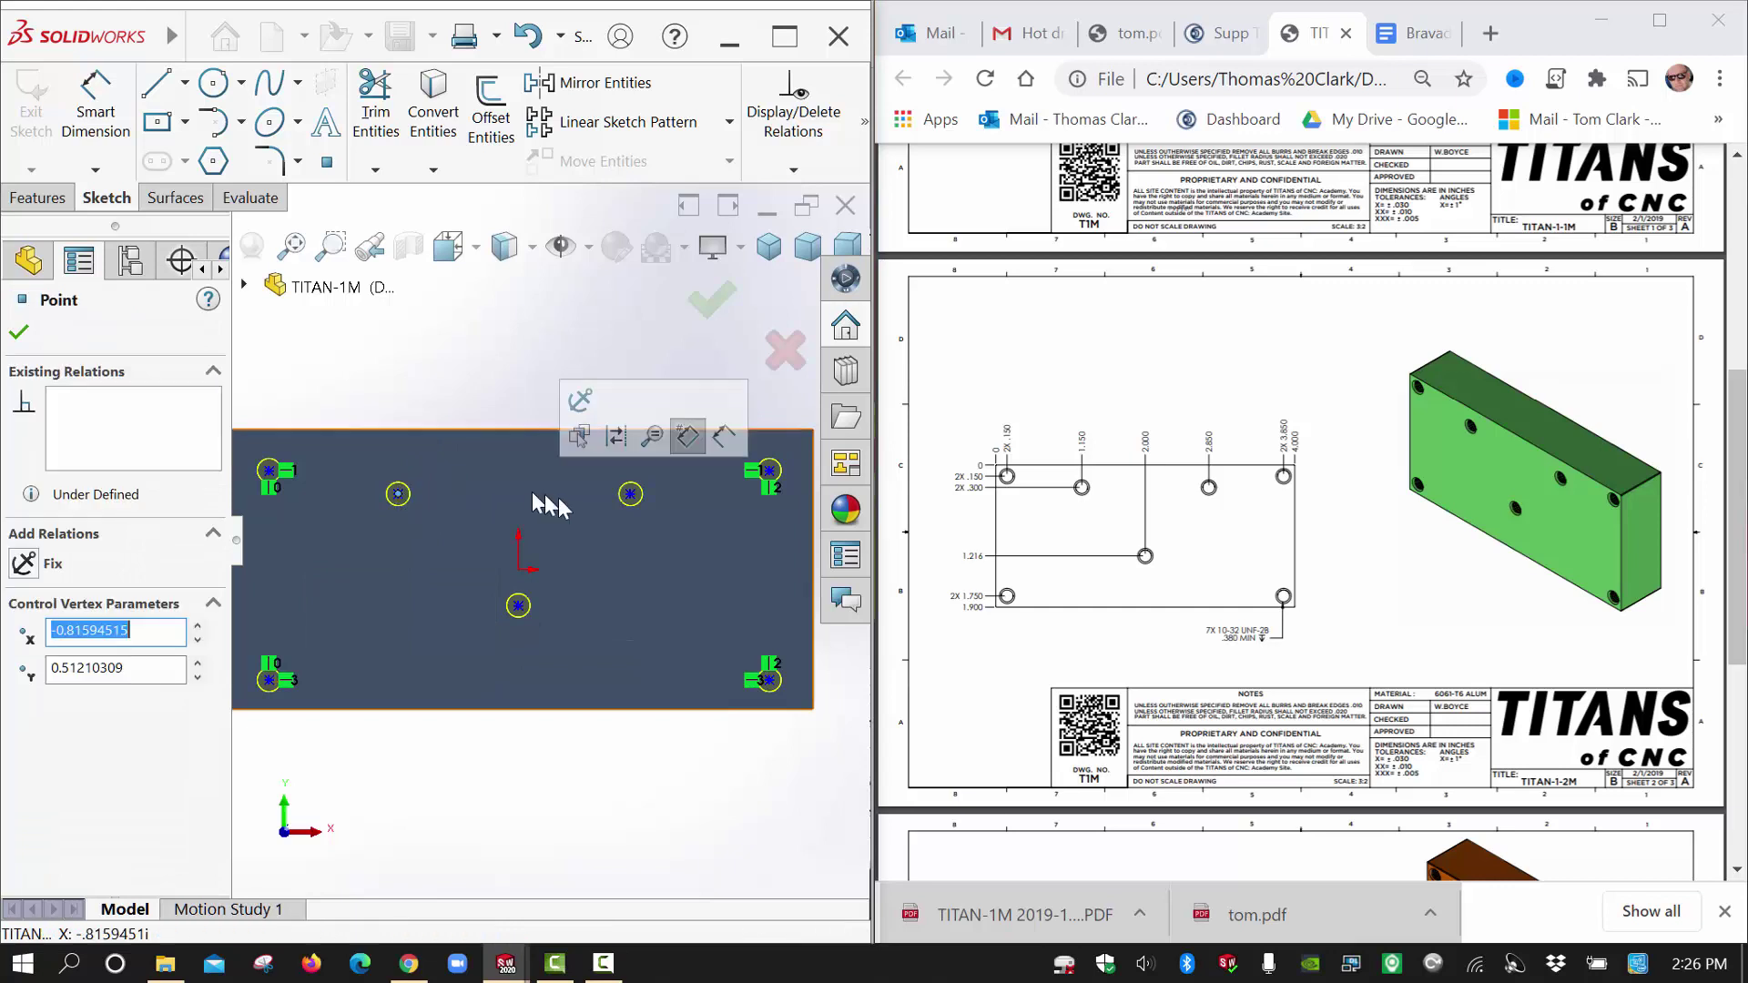
pyautogui.keyDown('ctrl'); pyautogui.click(630, 494); pyautogui.keyUp('ctrl')
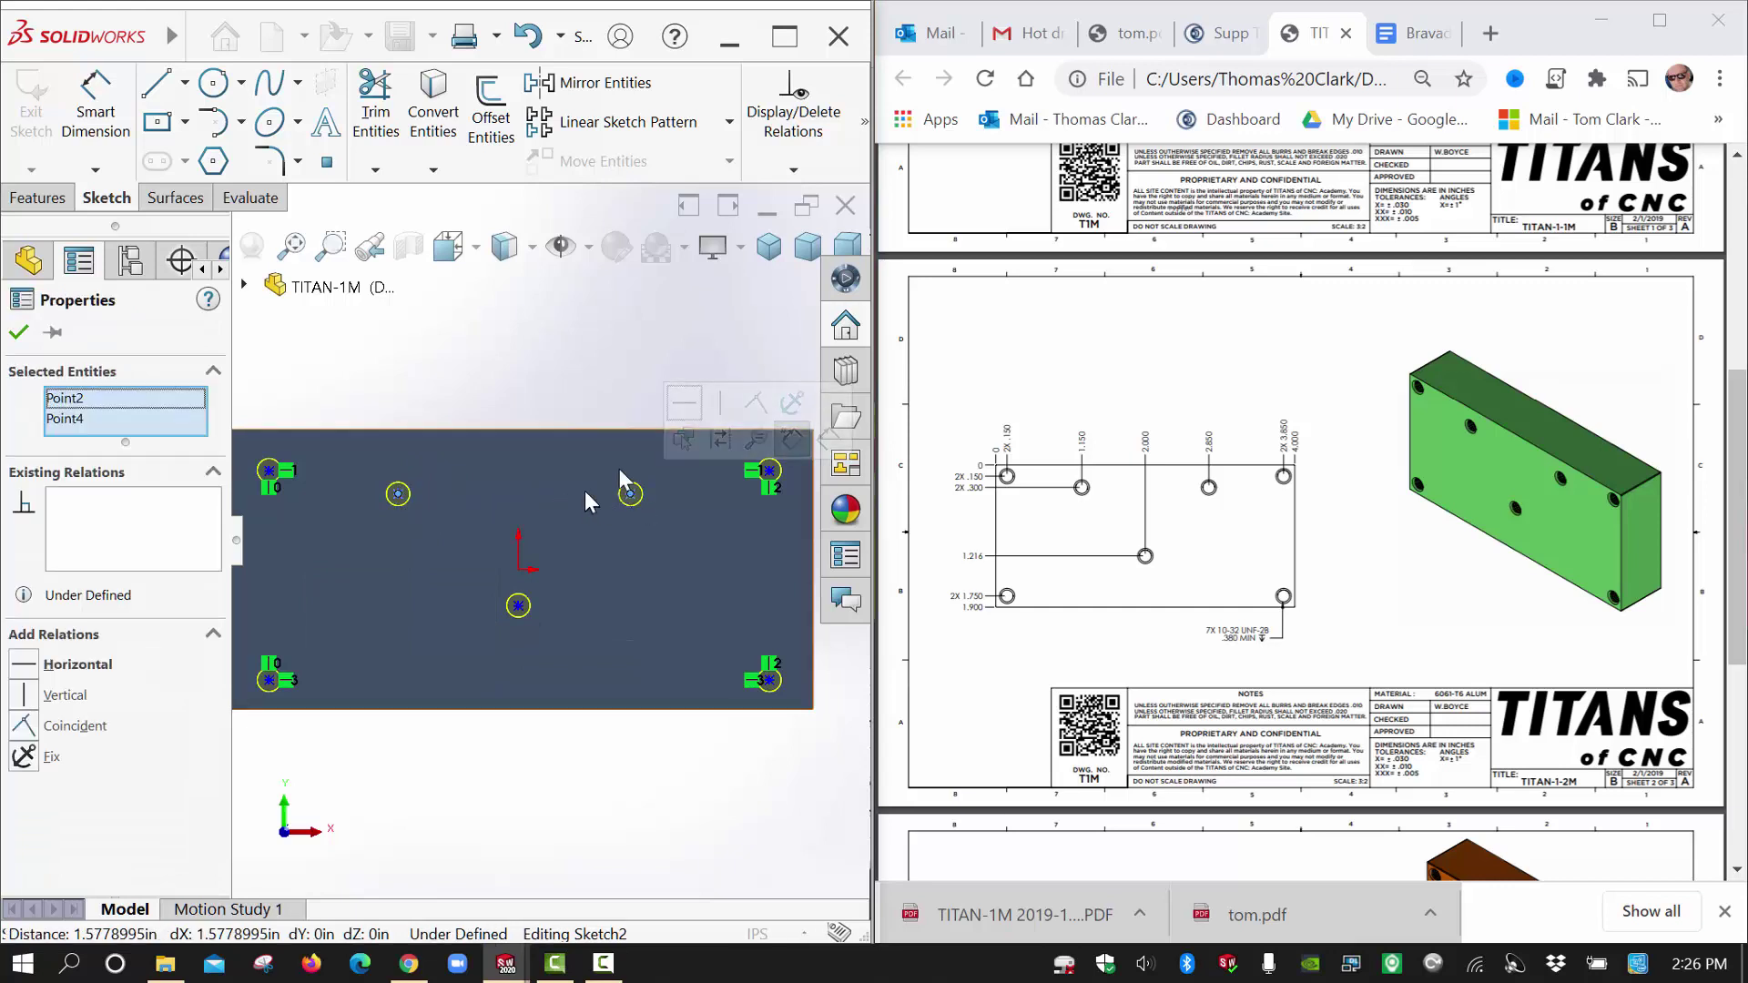
pyautogui.click(681, 404)
pyautogui.click(534, 394)
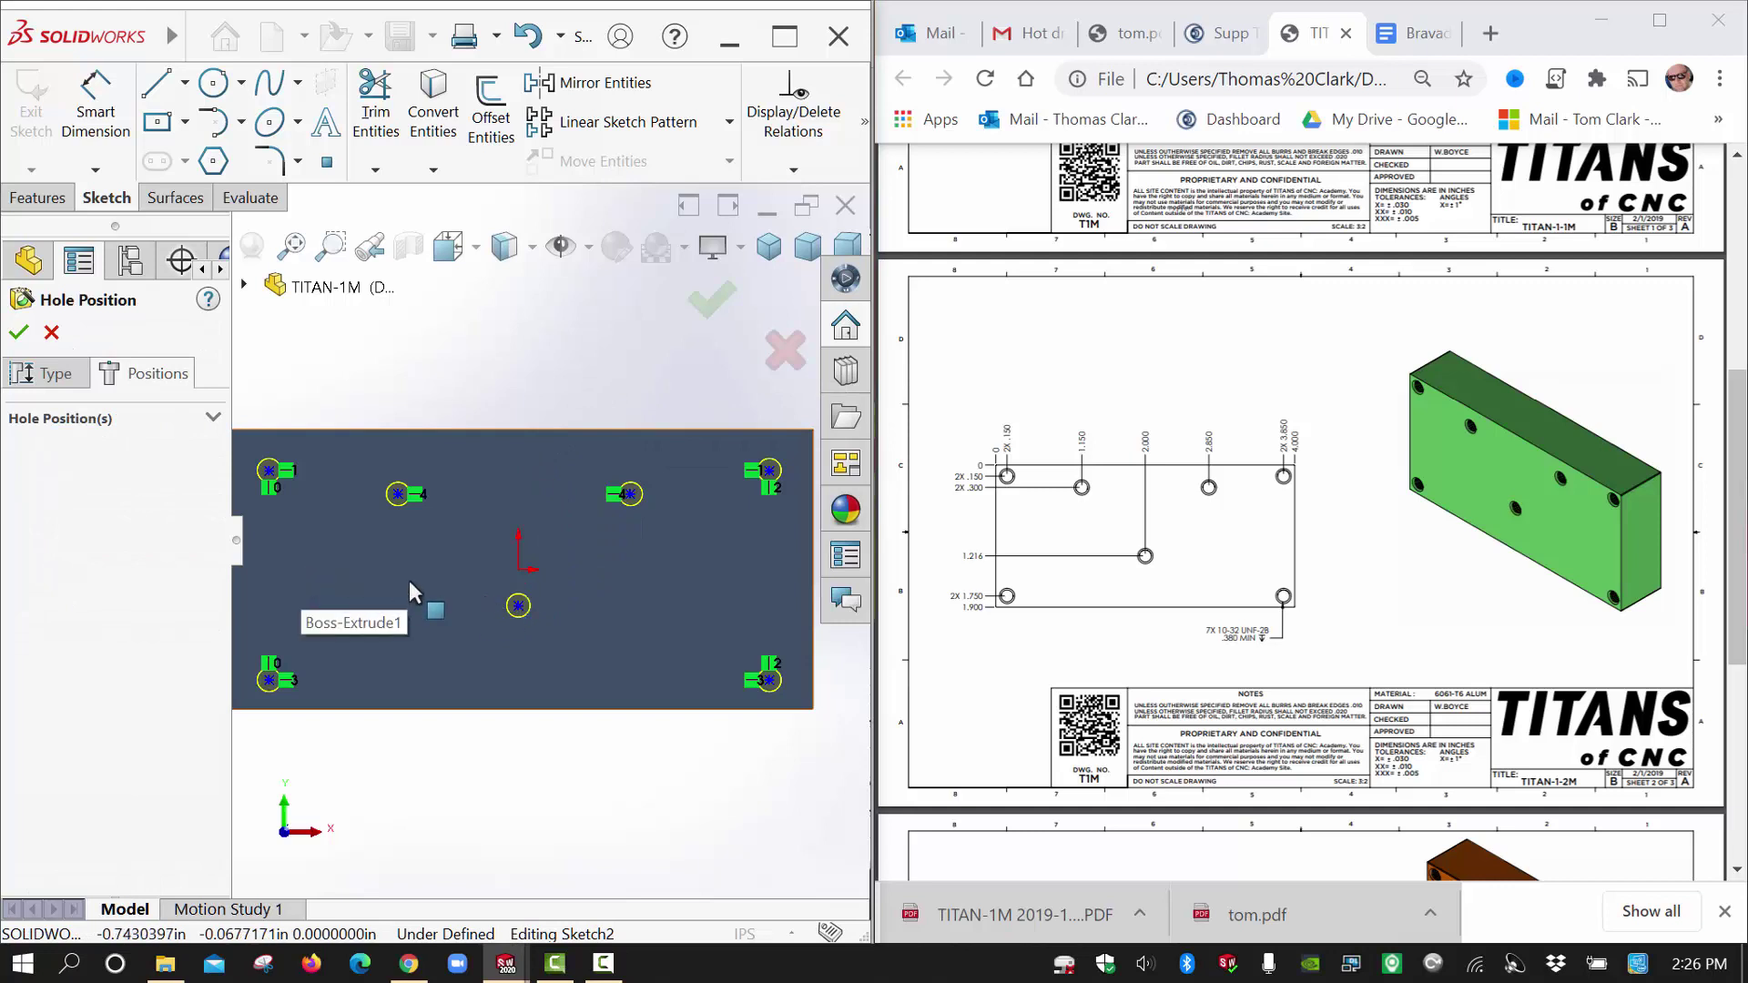
# Dimension the upper-left hole point 0.15 in from the block's left edge, and remove that dimension once the point has moved.
pyautogui.press('f')
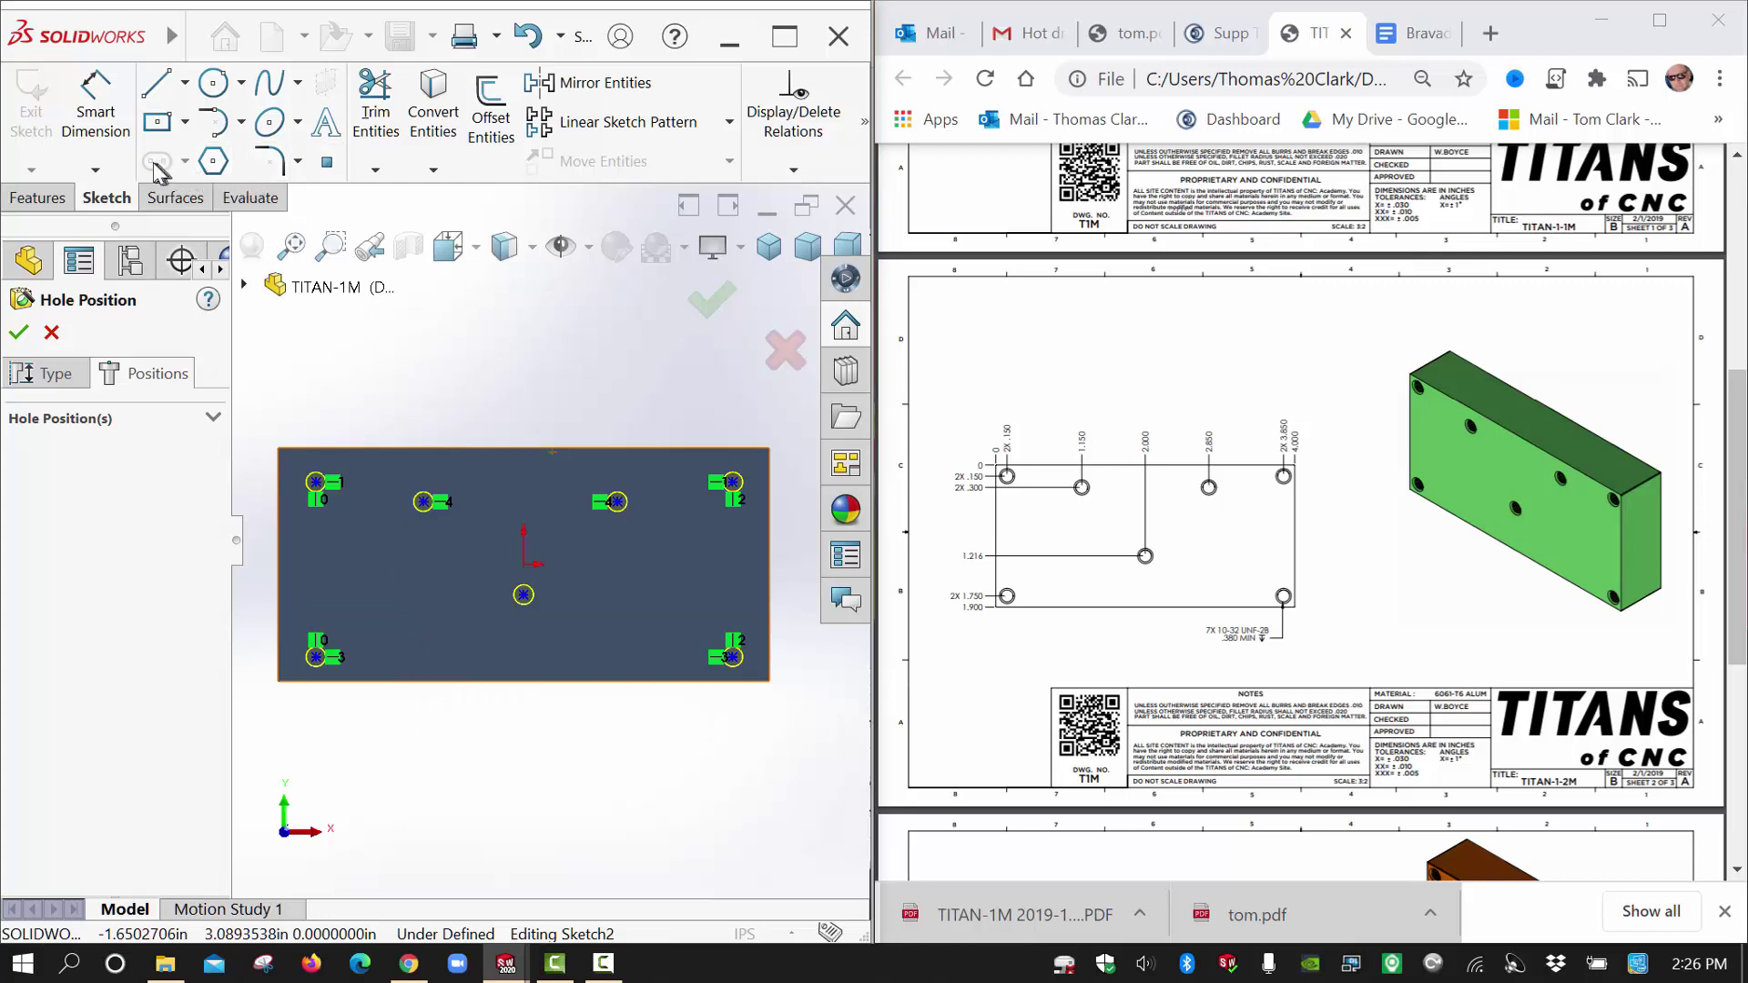
pyautogui.click(98, 109)
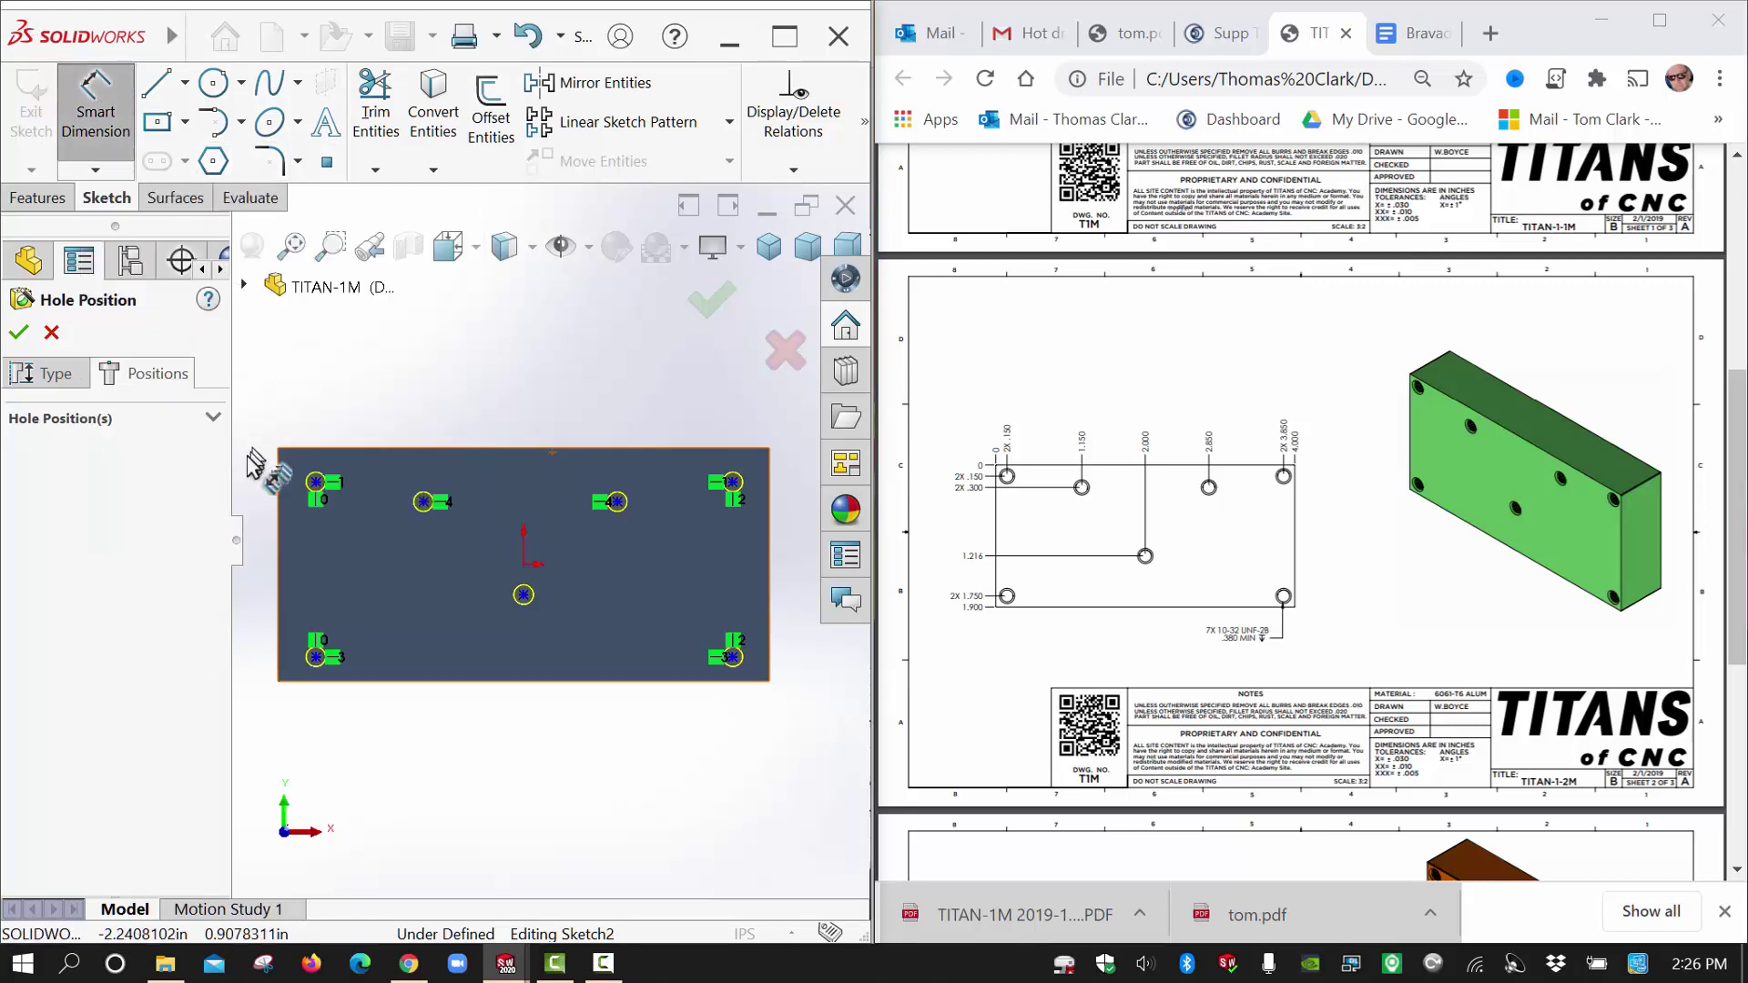
pyautogui.click(279, 489)
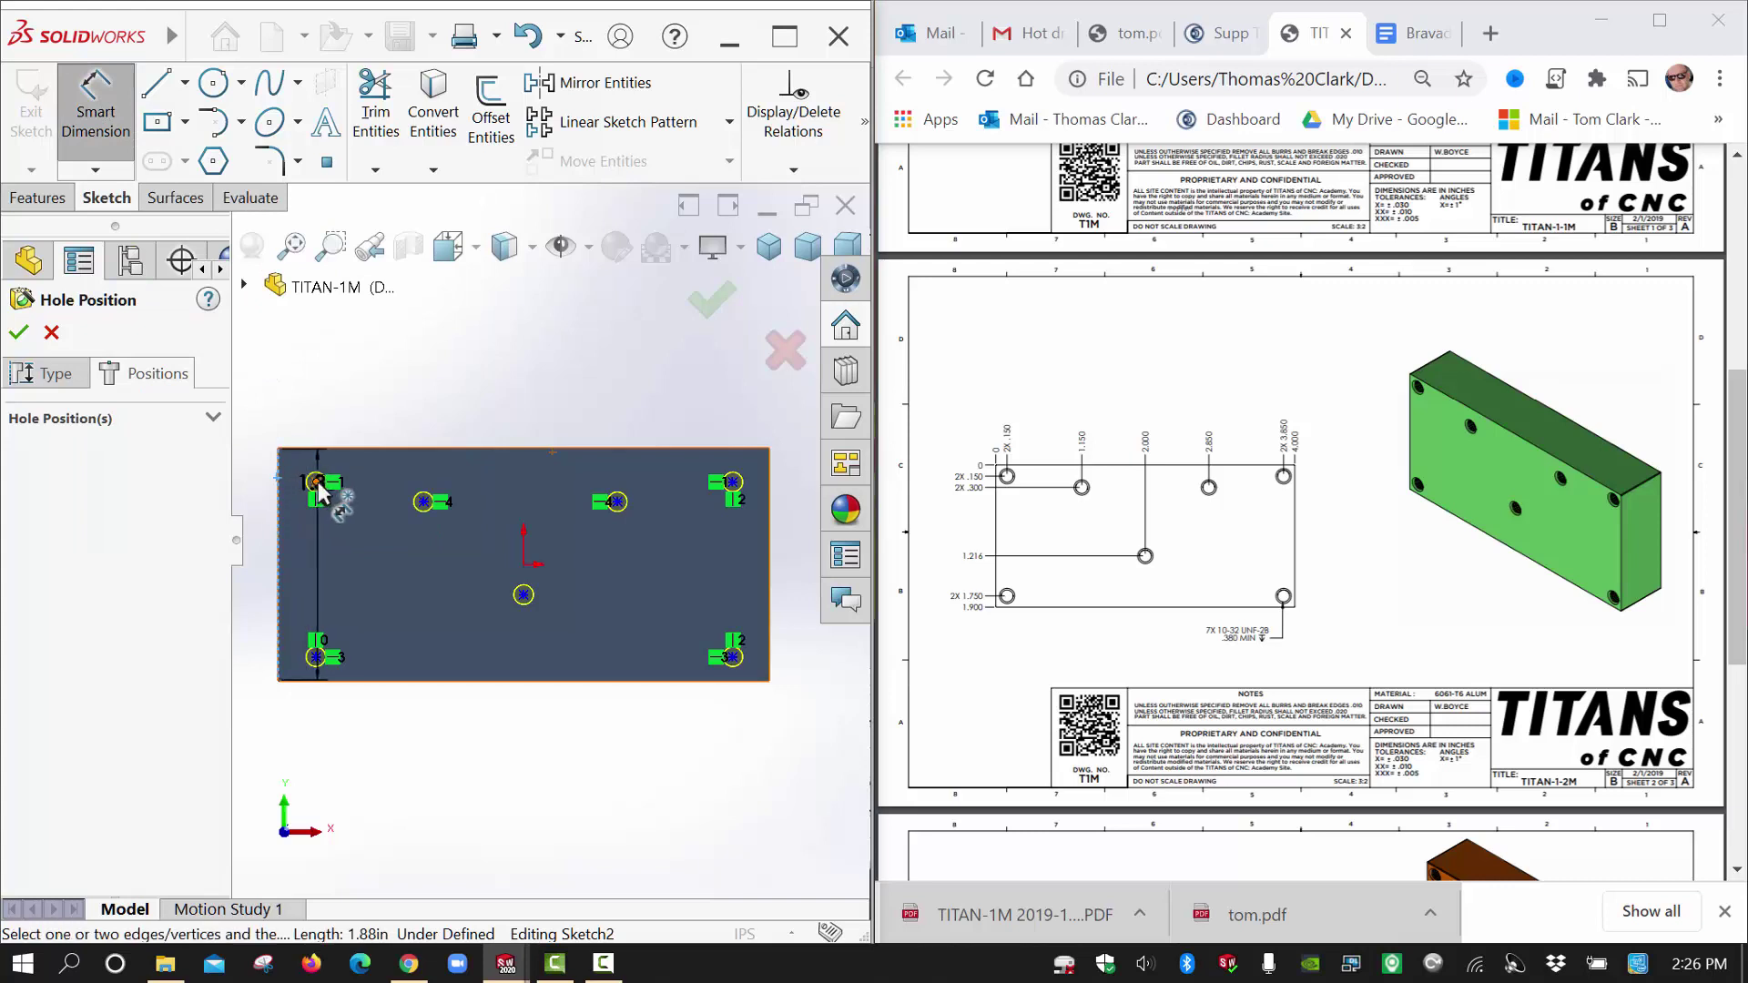
pyautogui.click(316, 481)
pyautogui.click(355, 397)
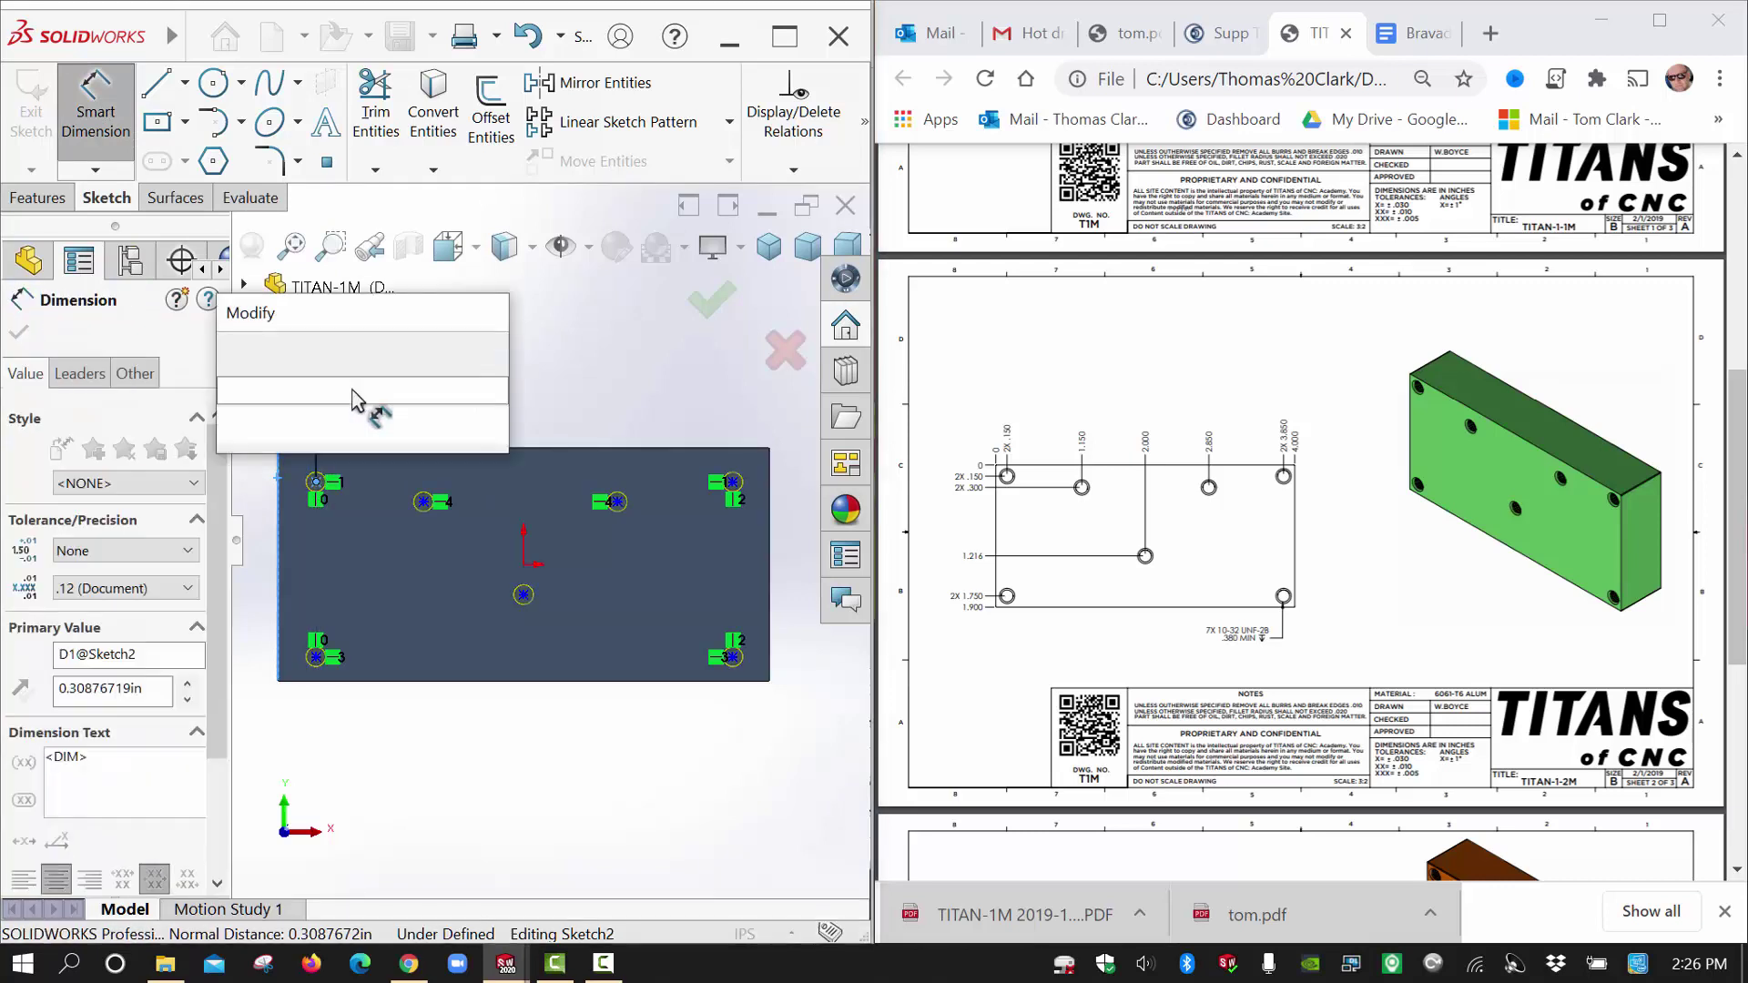
pyautogui.write('.15')
pyautogui.press('Return')
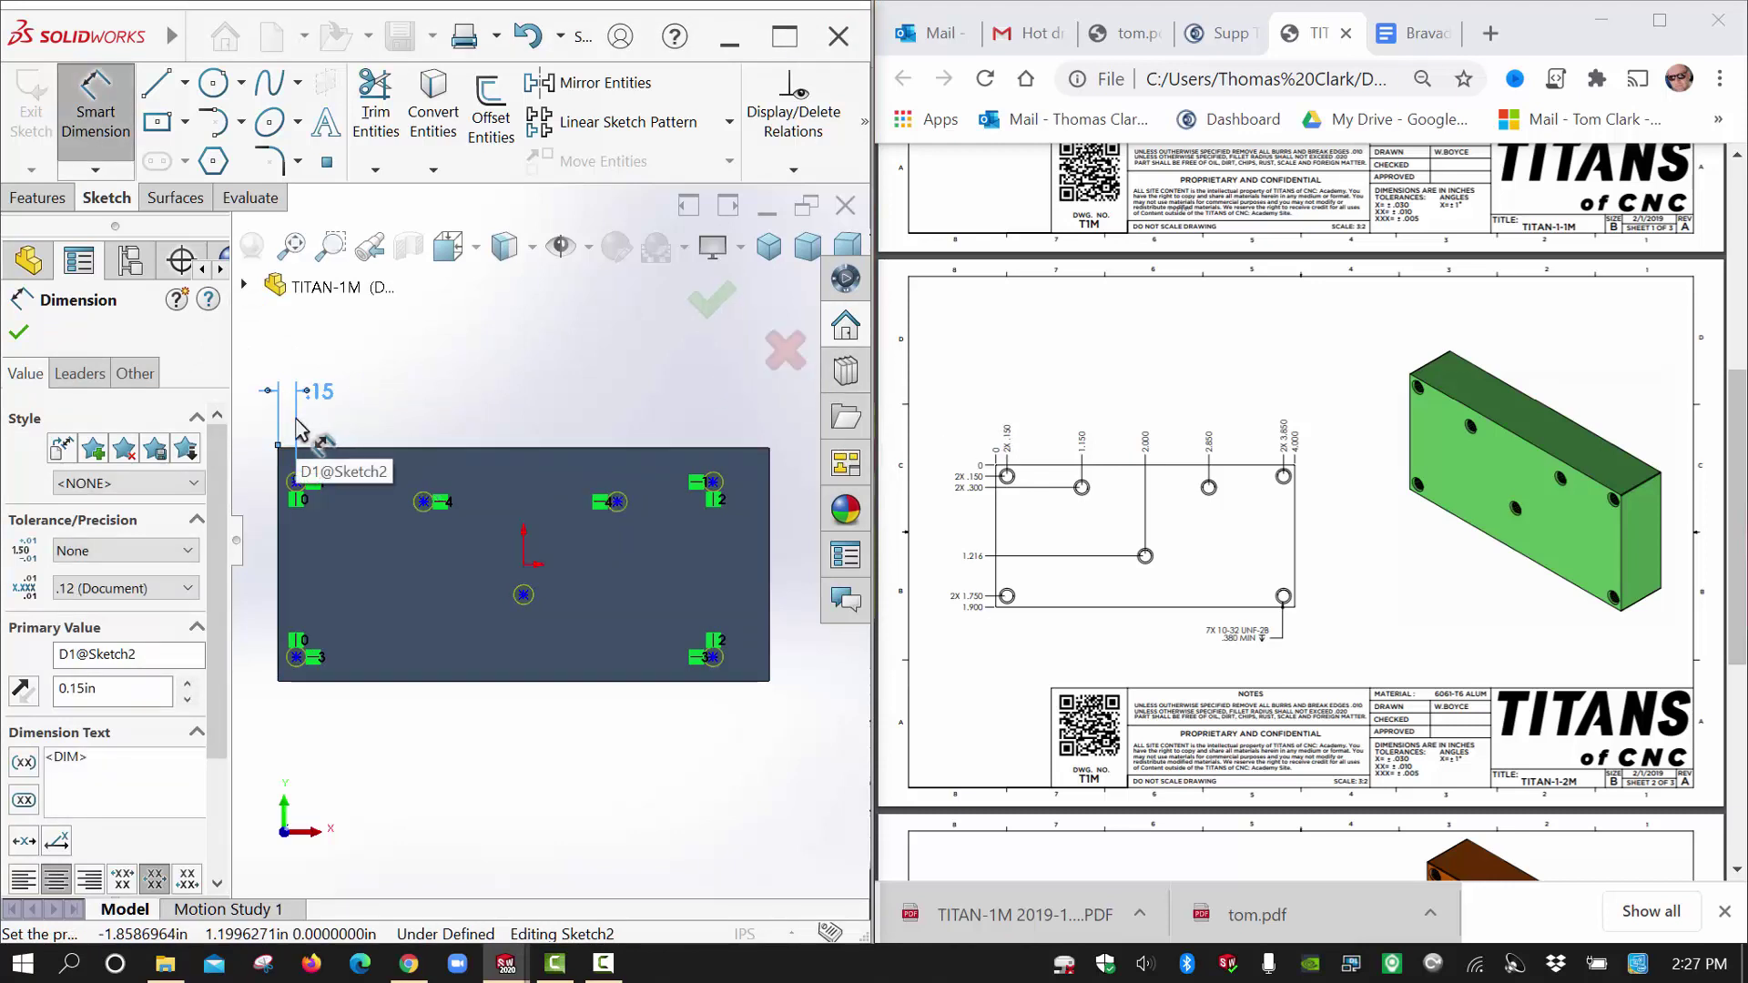
pyautogui.press('Escape')
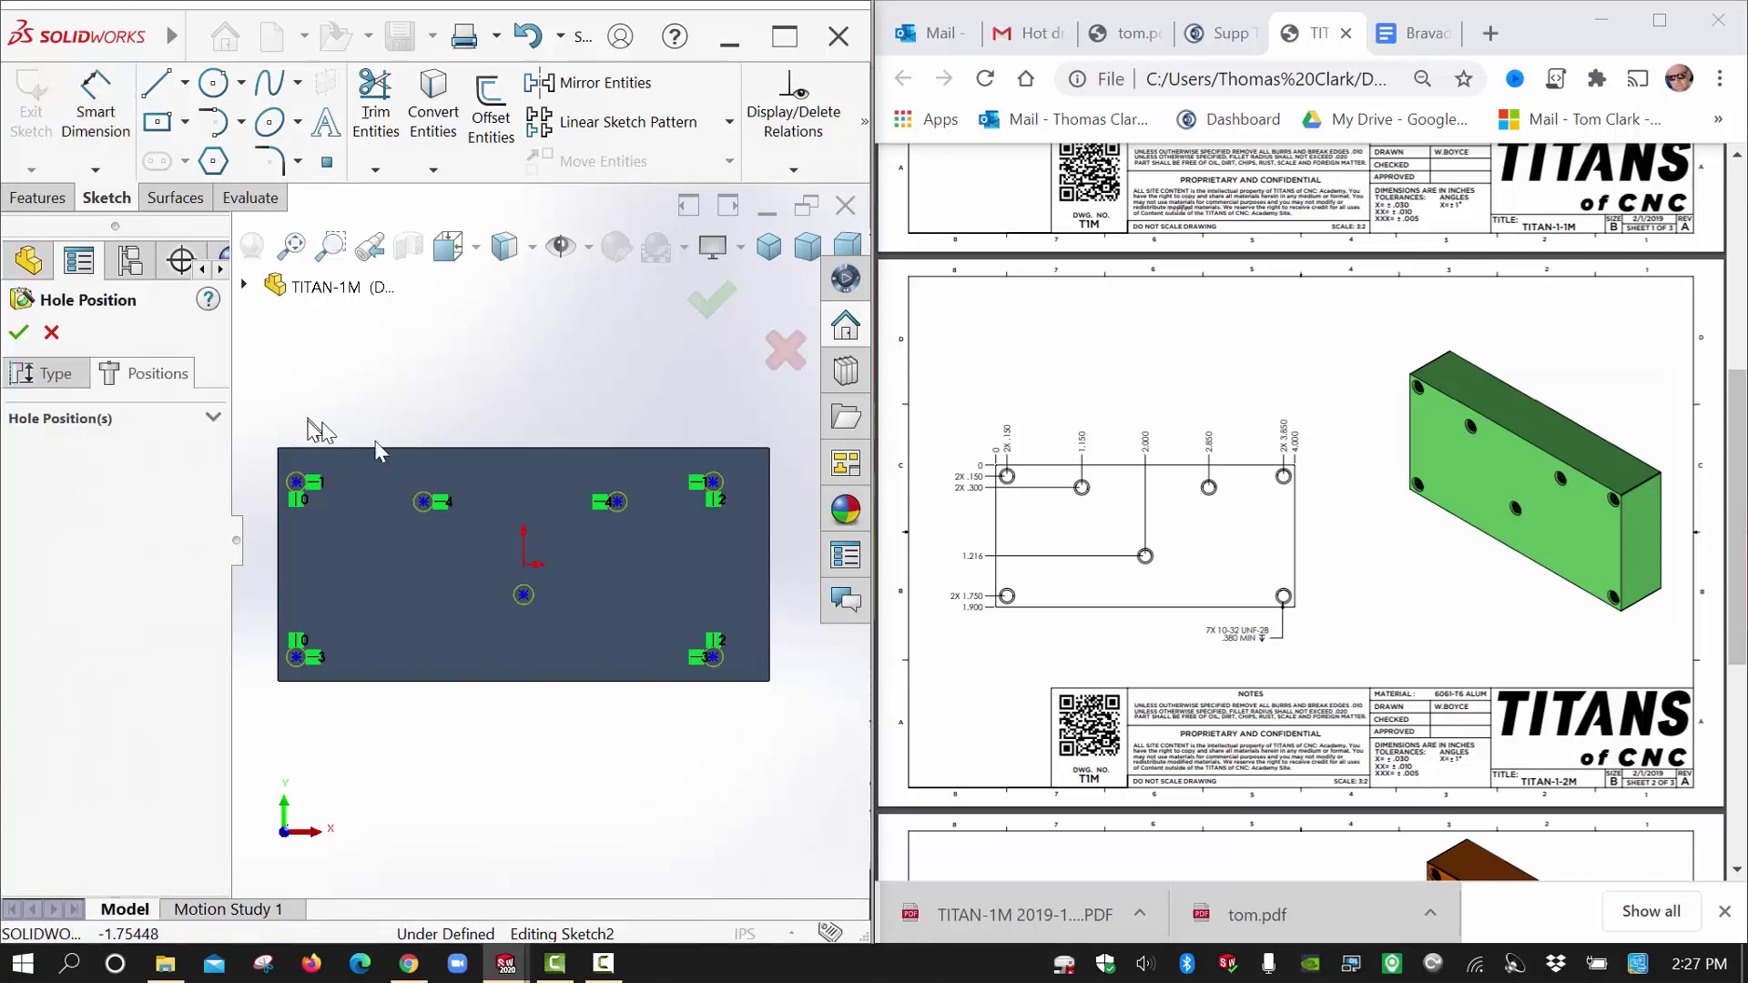
# Add horizontal ordinate dimensions from the block's left edge as zero to the upper-left corner, left inset and central hole points.
pyautogui.click(96, 169)
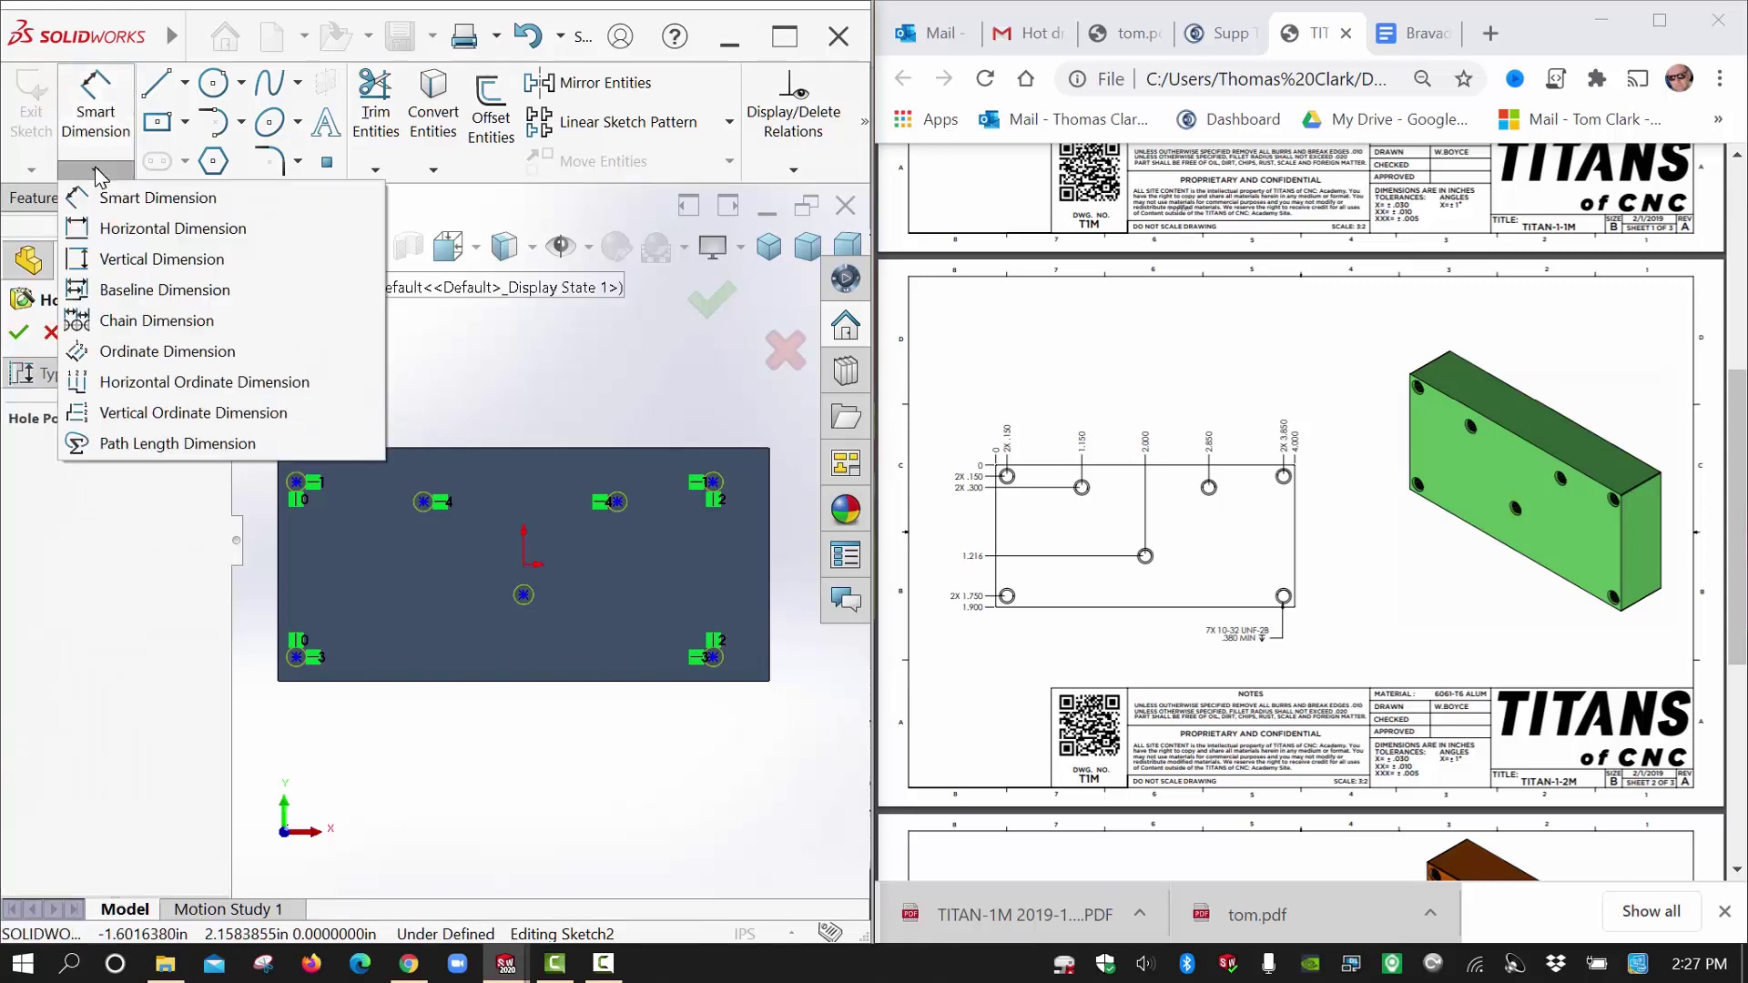
pyautogui.click(82, 382)
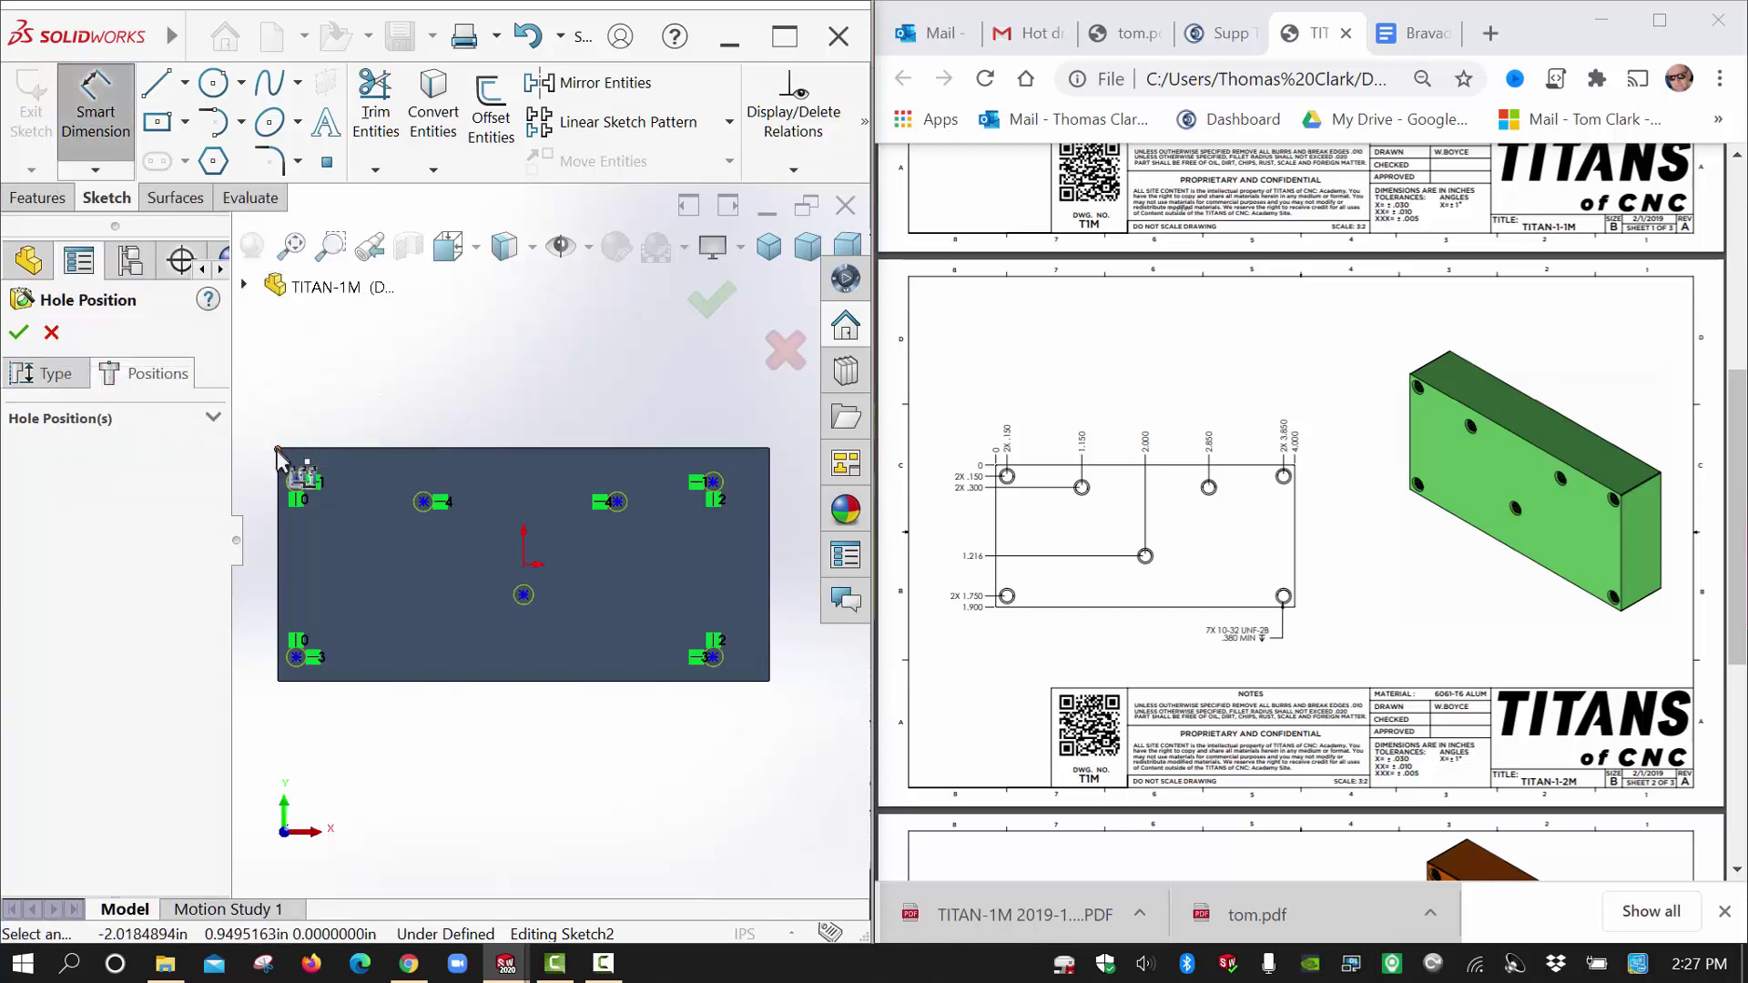
pyautogui.scroll(-2, 282, 460)
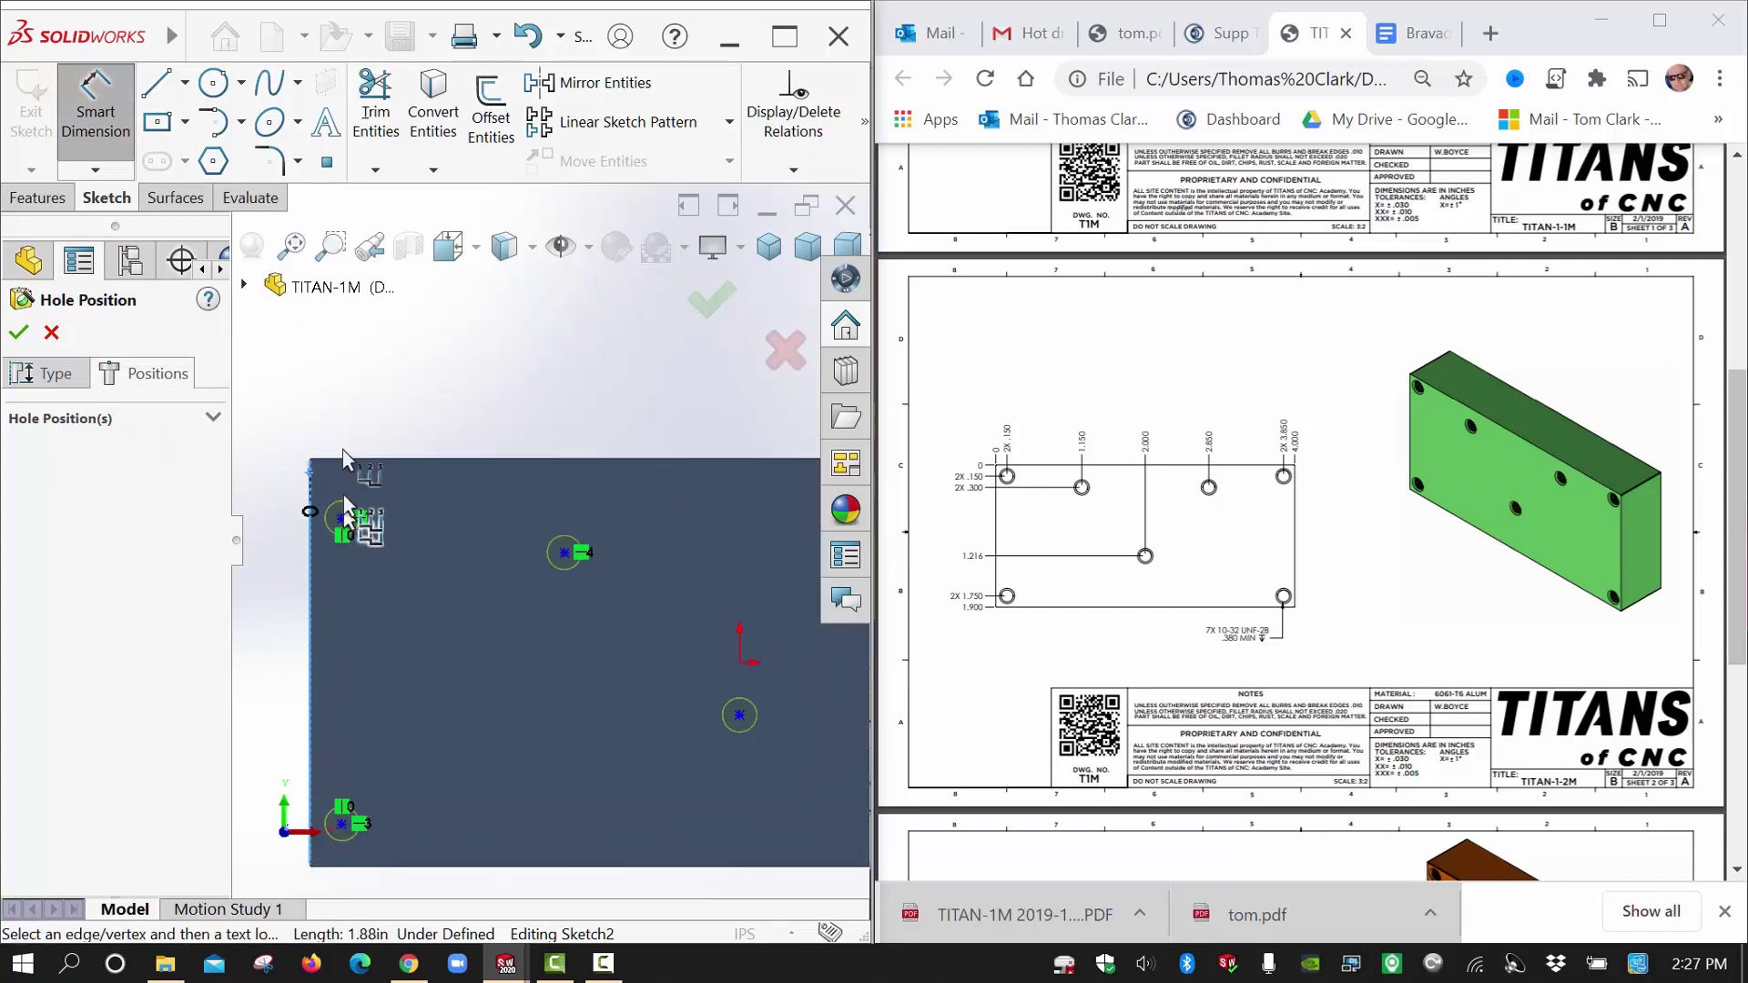
pyautogui.click(310, 392)
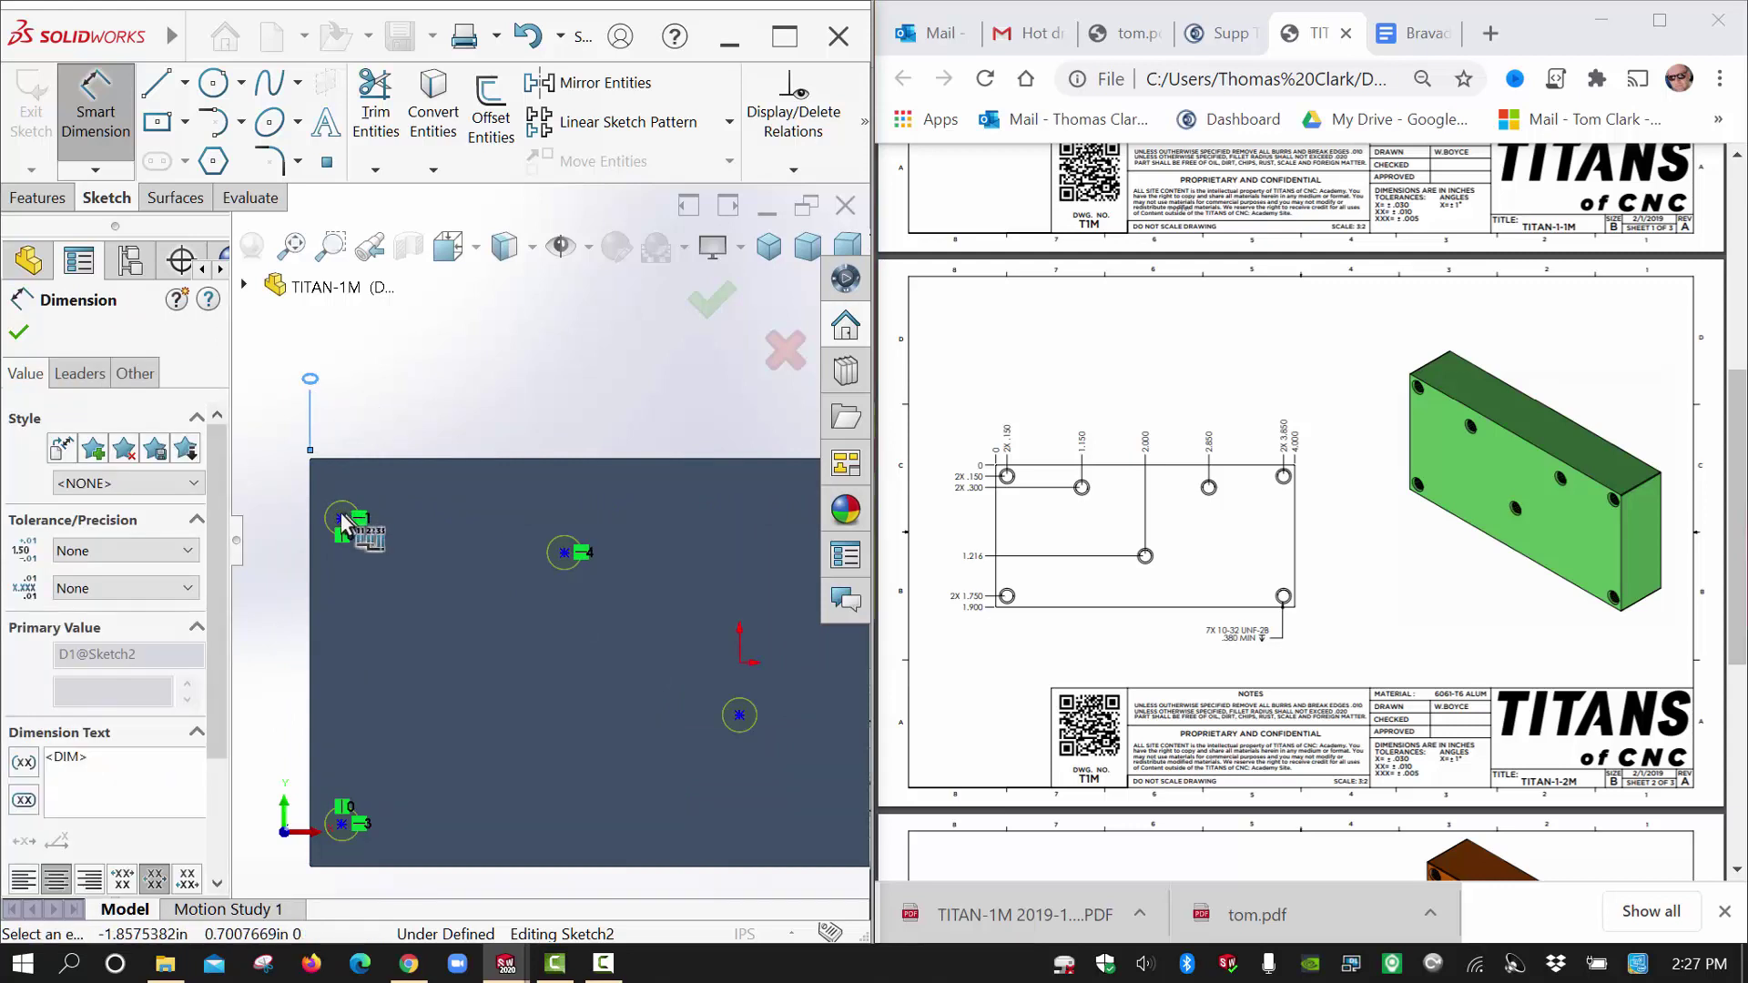
pyautogui.click(341, 518)
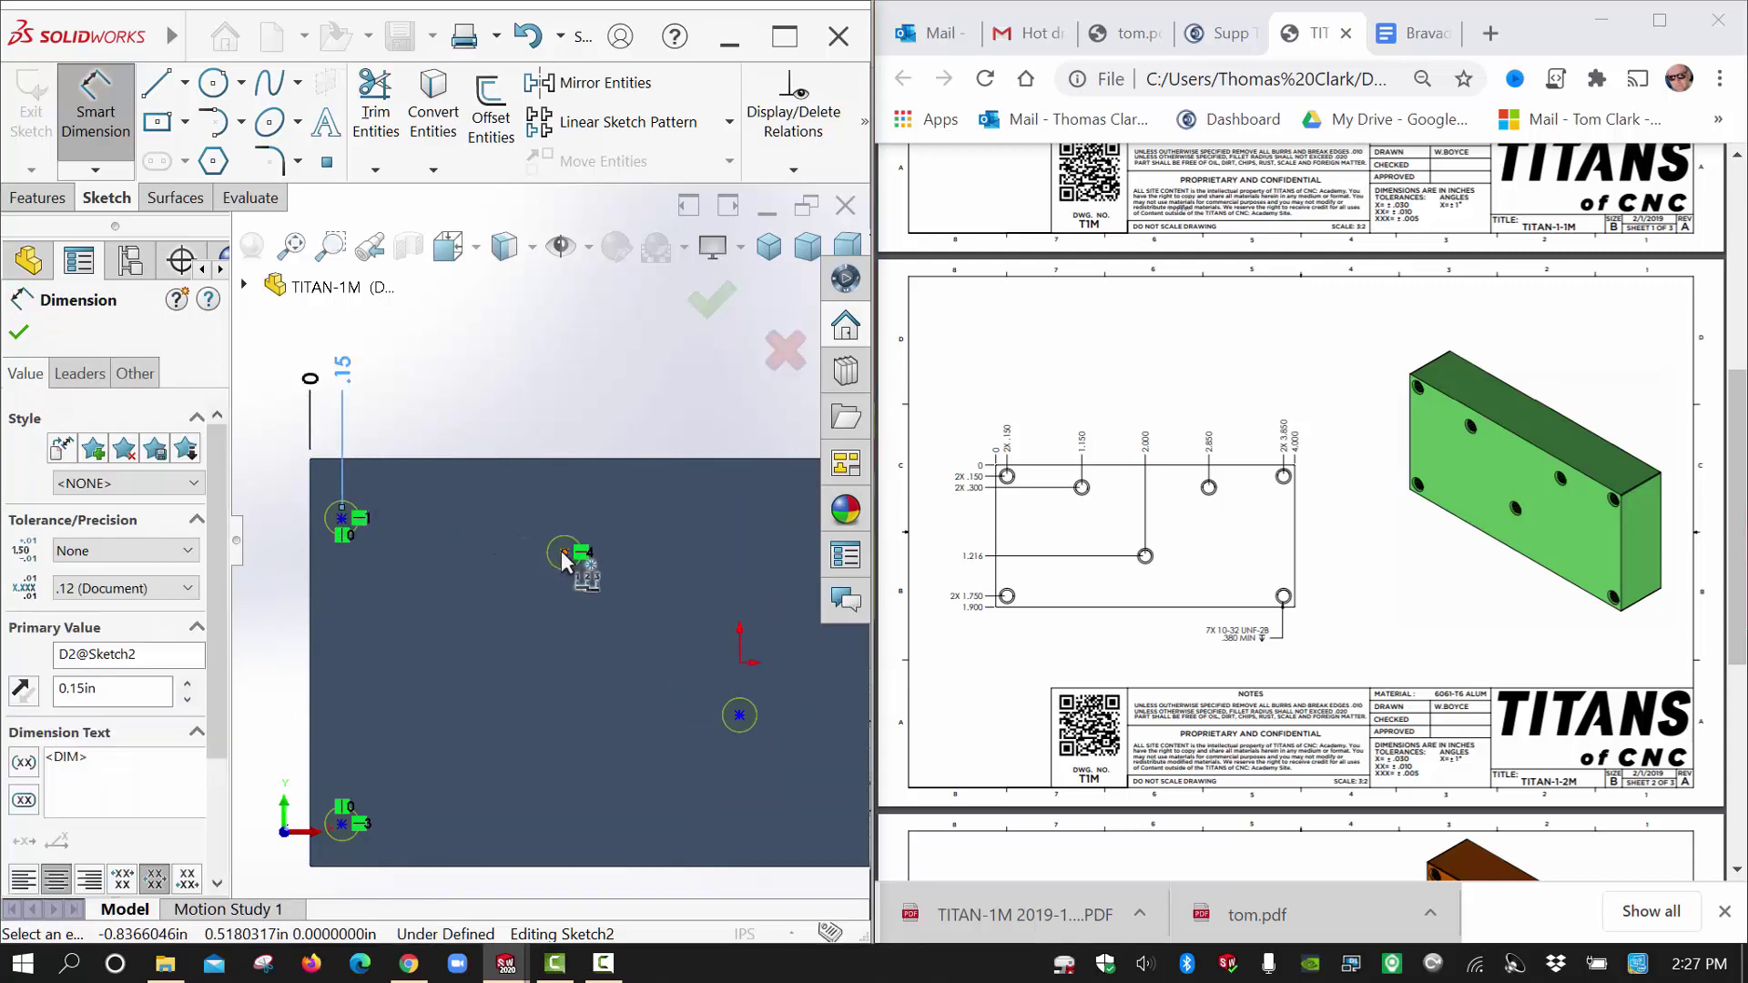
pyautogui.click(739, 715)
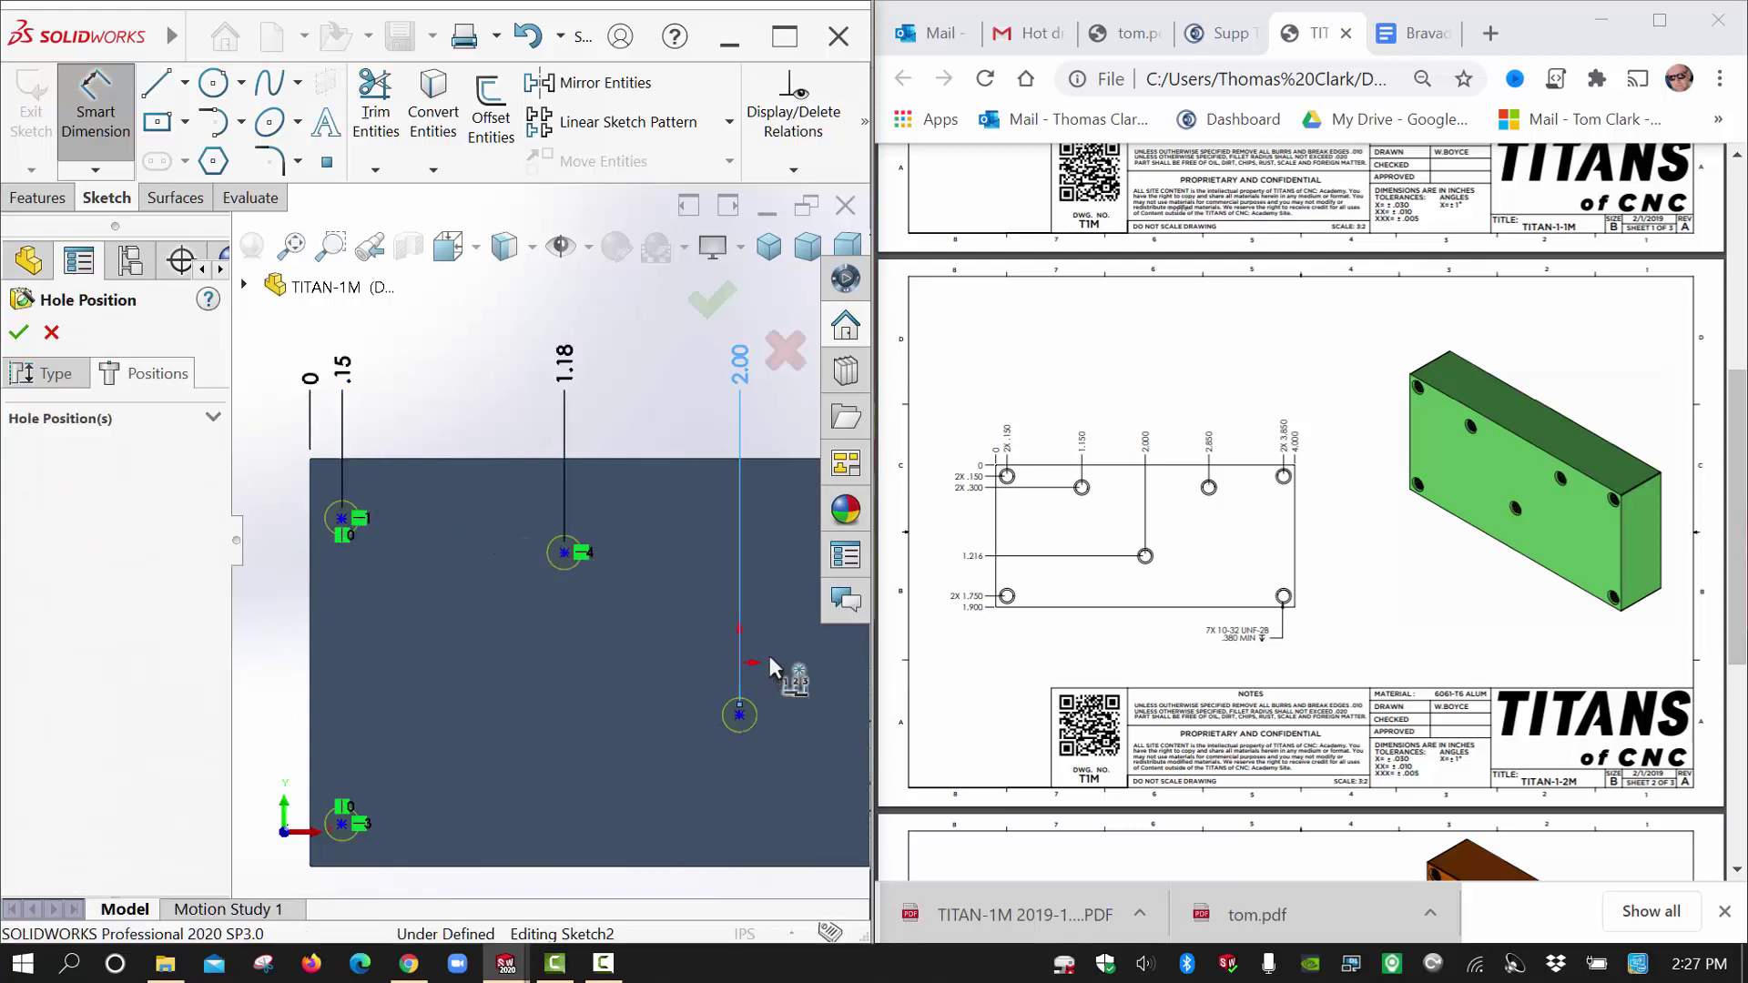
# Extend the horizontal ordinate dimensions to the right inset and upper-right corner hole points and finish the dimensioning.
pyautogui.scroll(2, 765, 652)
pyautogui.scroll(4, 709, 621)
pyautogui.scroll(-5, 701, 572)
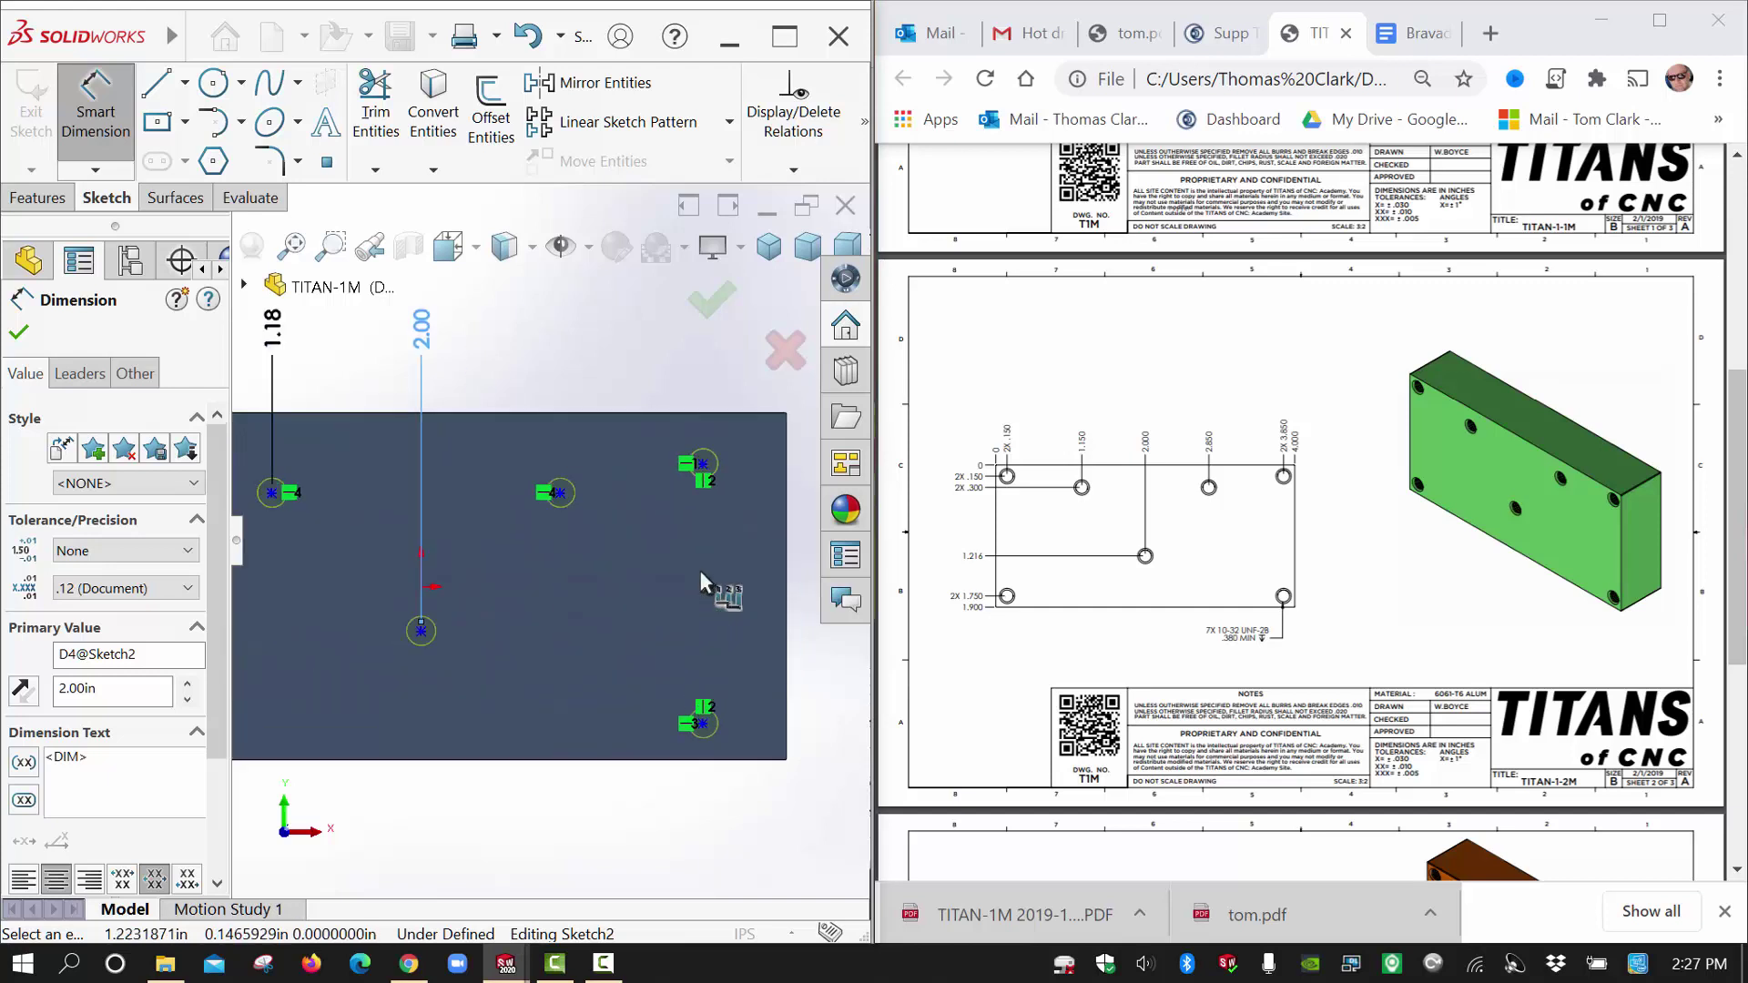
pyautogui.click(561, 492)
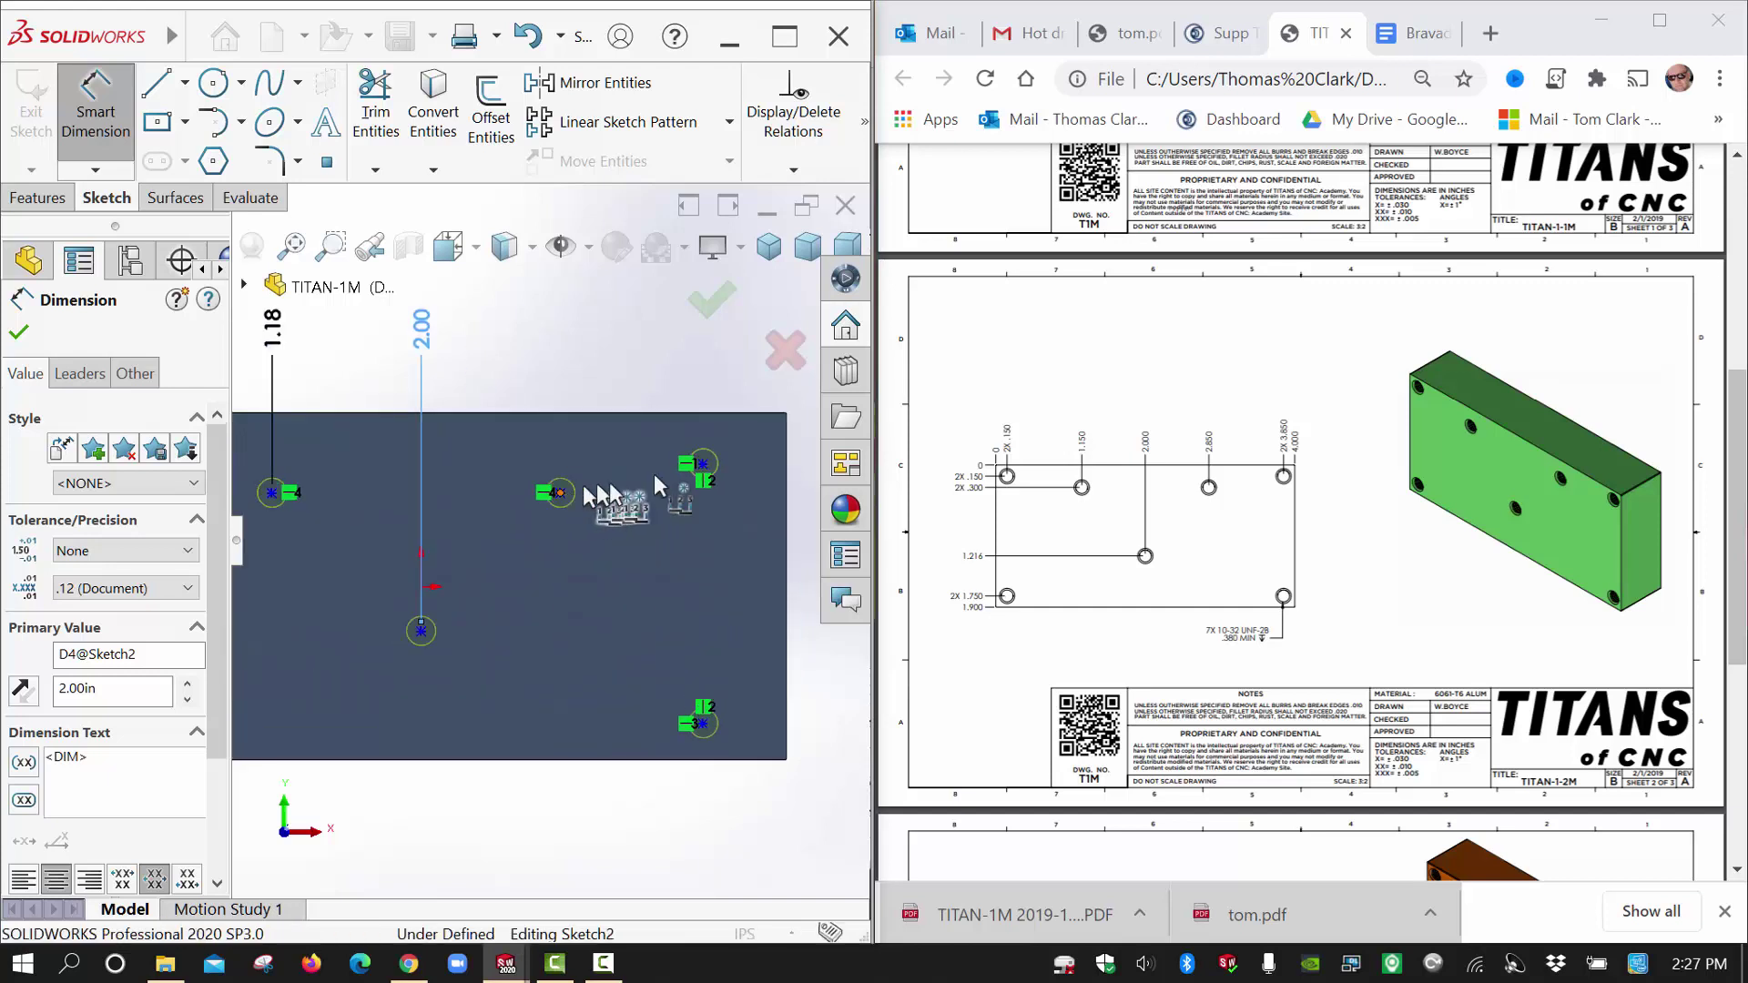
pyautogui.click(703, 463)
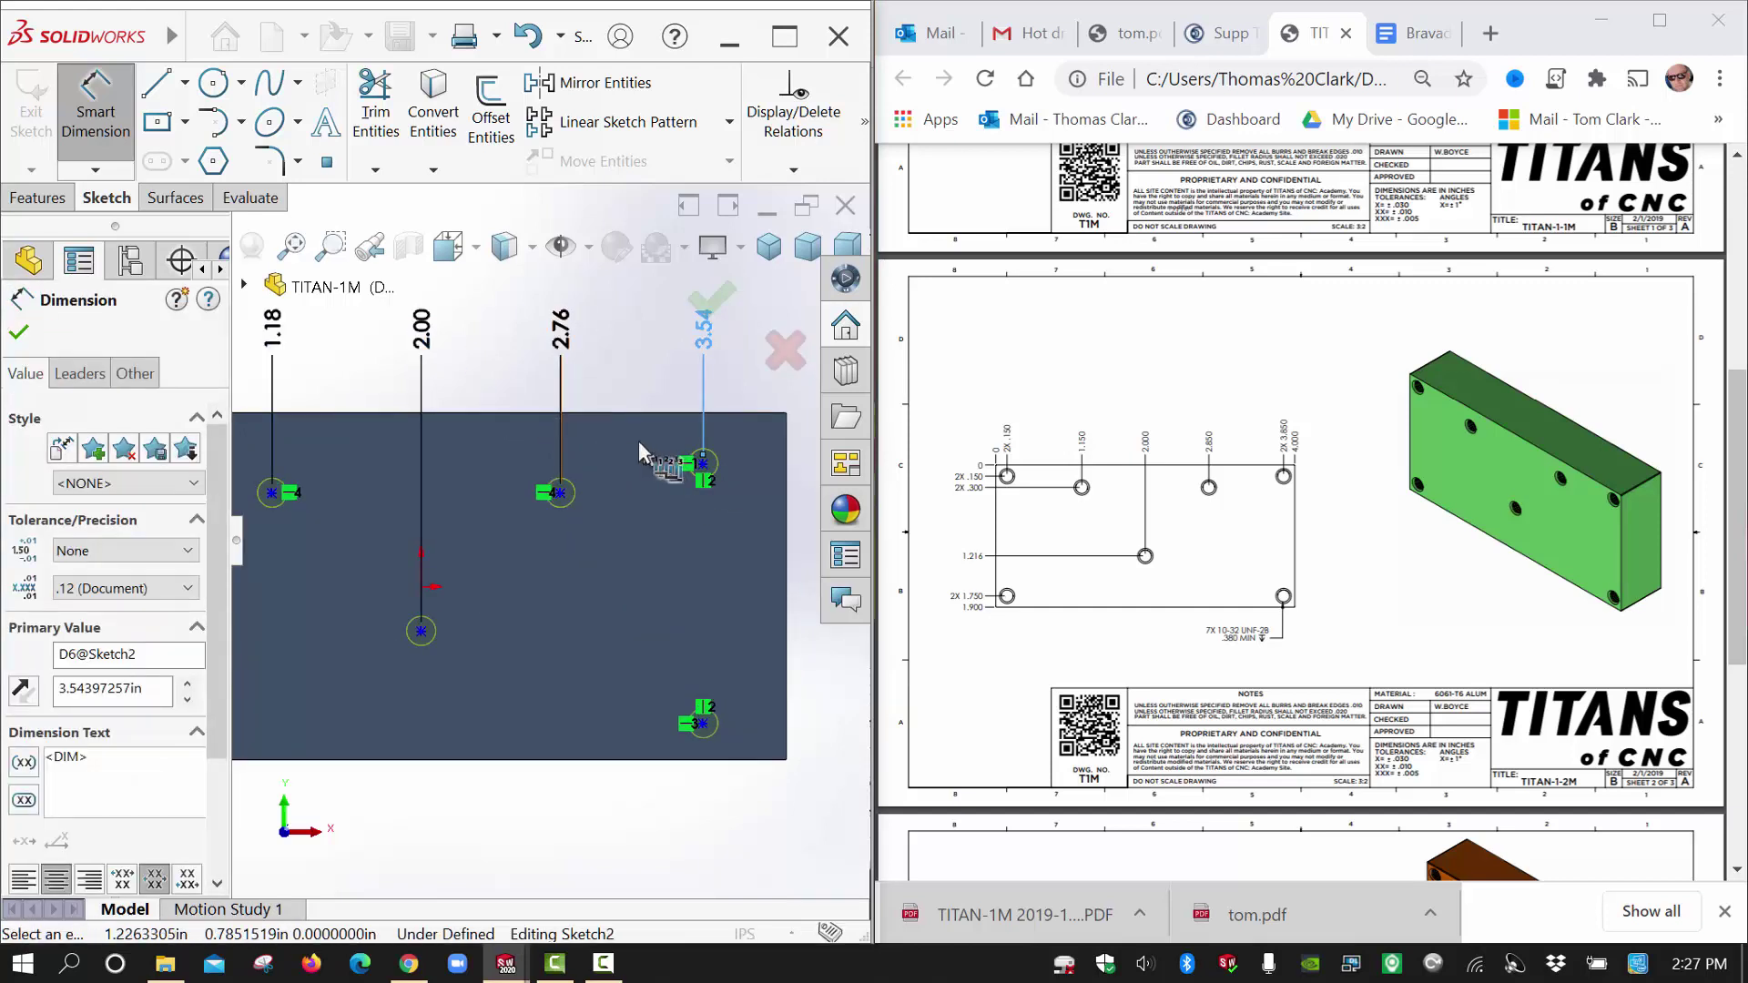
pyautogui.scroll(1, 643, 437)
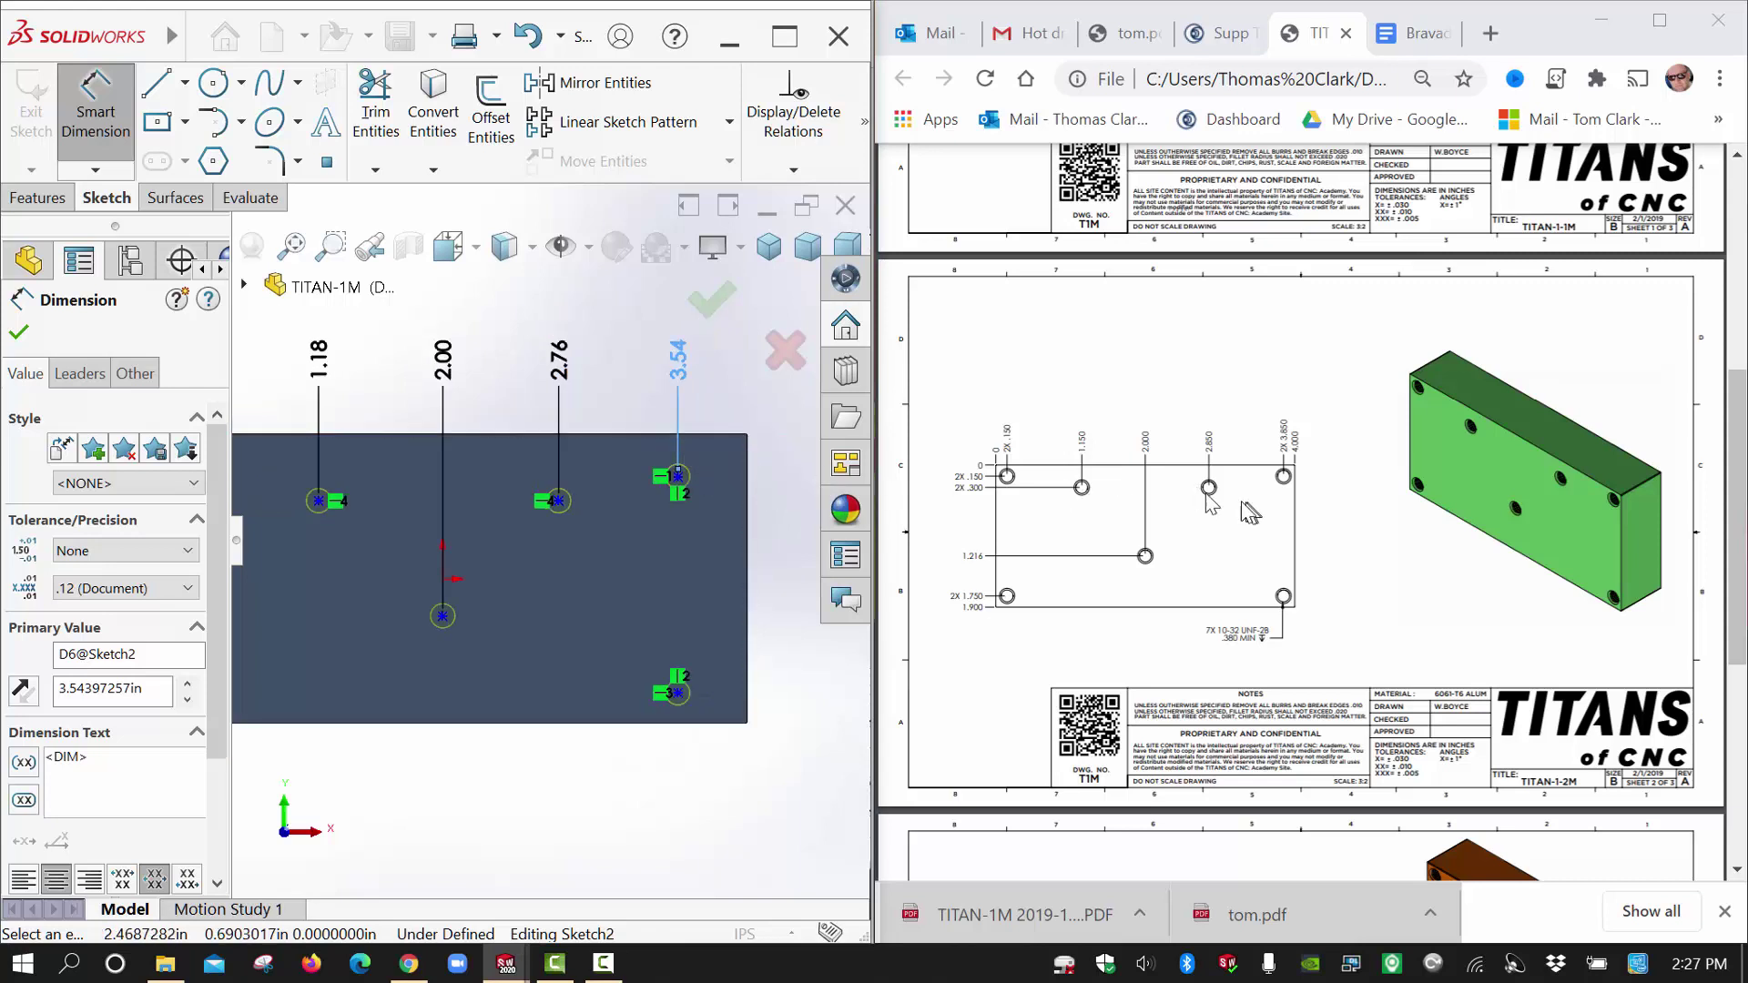
pyautogui.scroll(2, 500, 431)
pyautogui.scroll(-1, 440, 461)
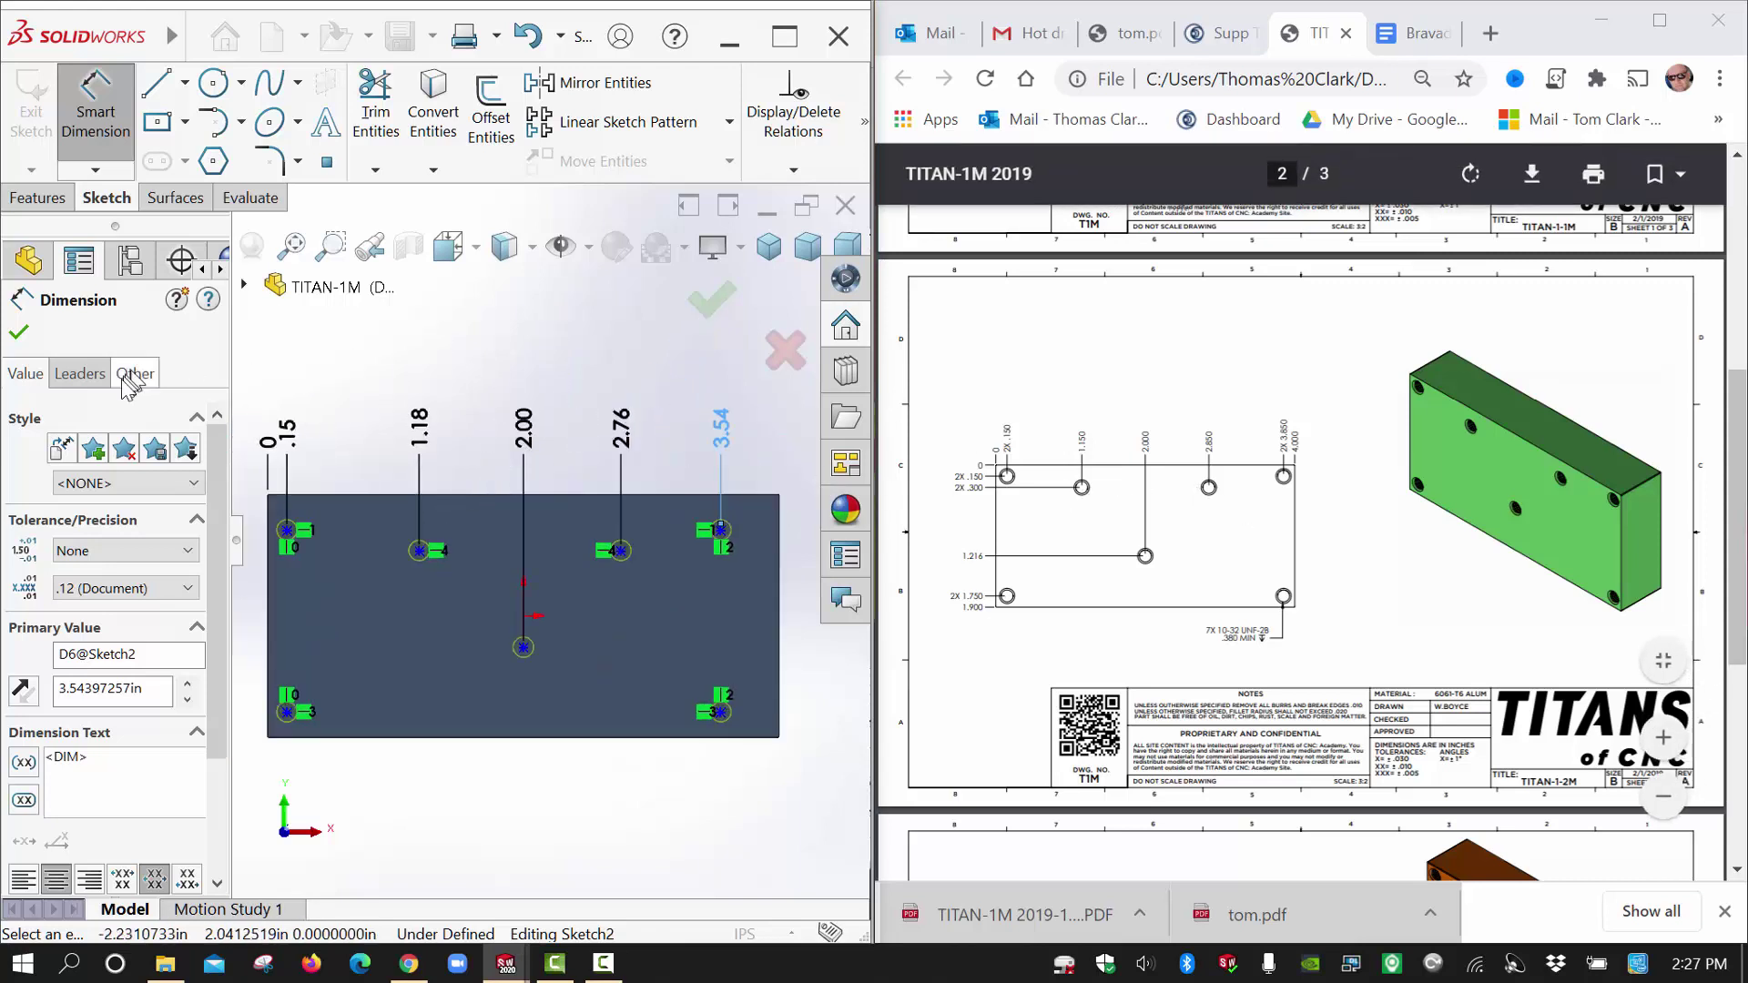
pyautogui.click(20, 334)
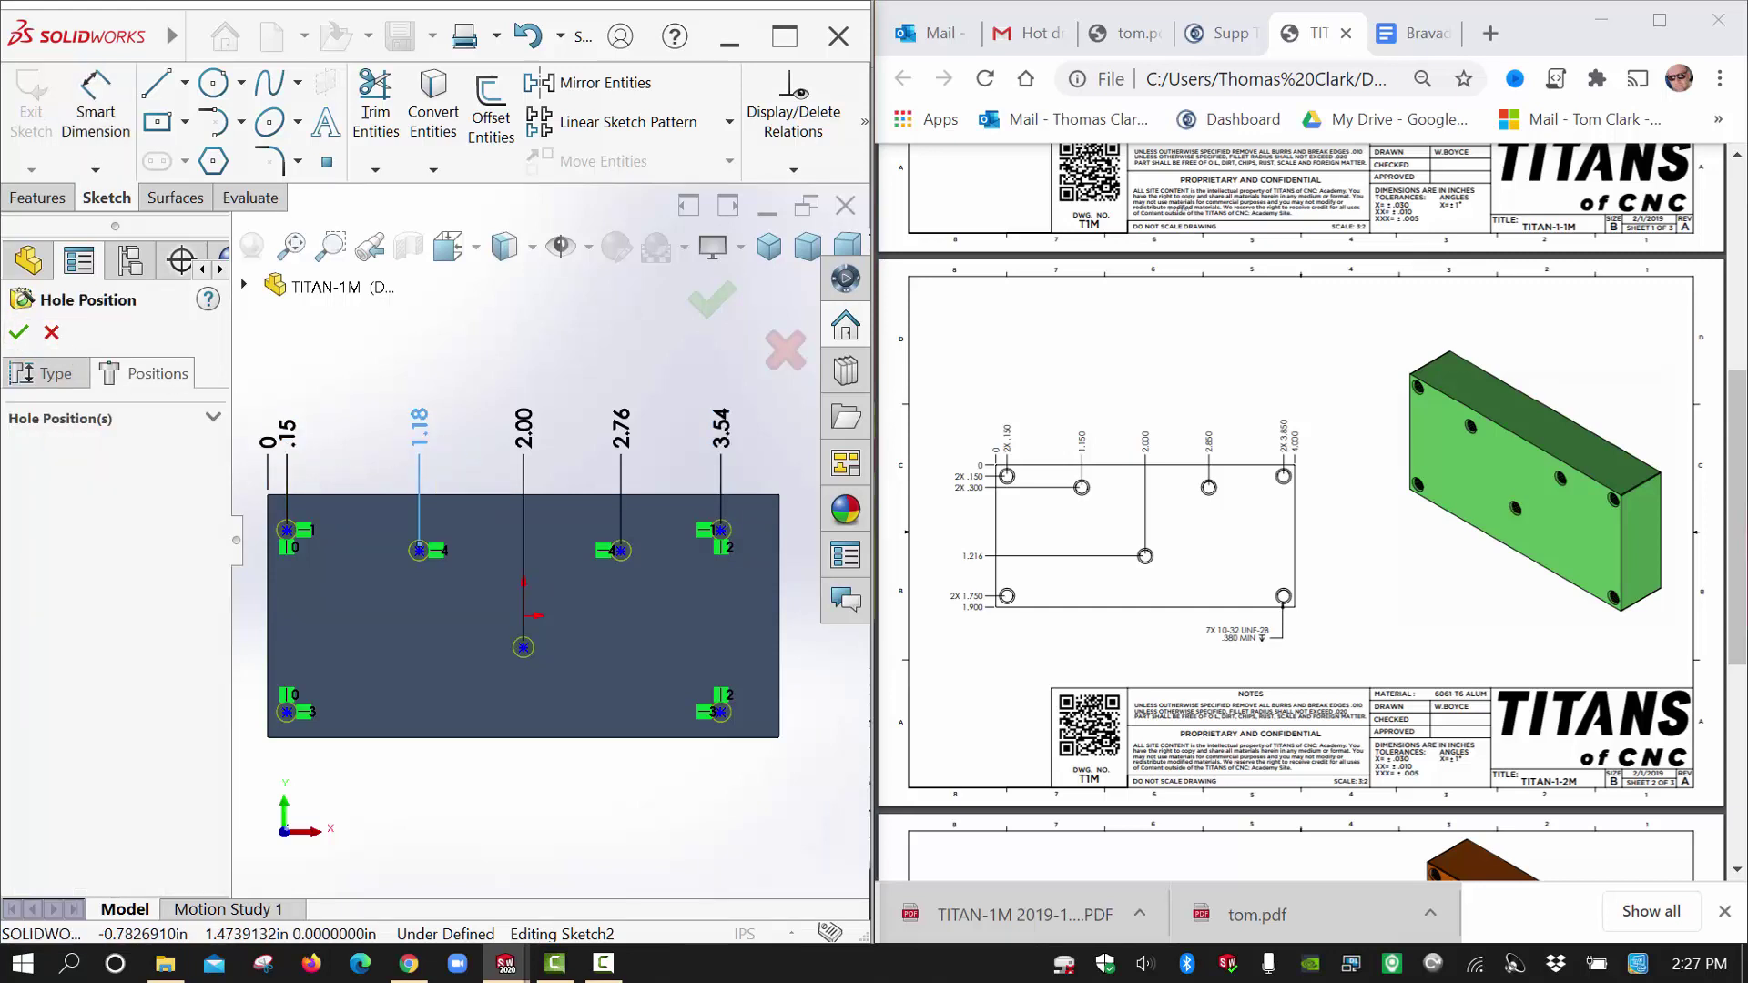
# Set the left inset hole's horizontal ordinate dimension to 1.15 in and accept 2.00 in for the central hole.
pyautogui.doubleClick(421, 432)
pyautogui.write('1.1')
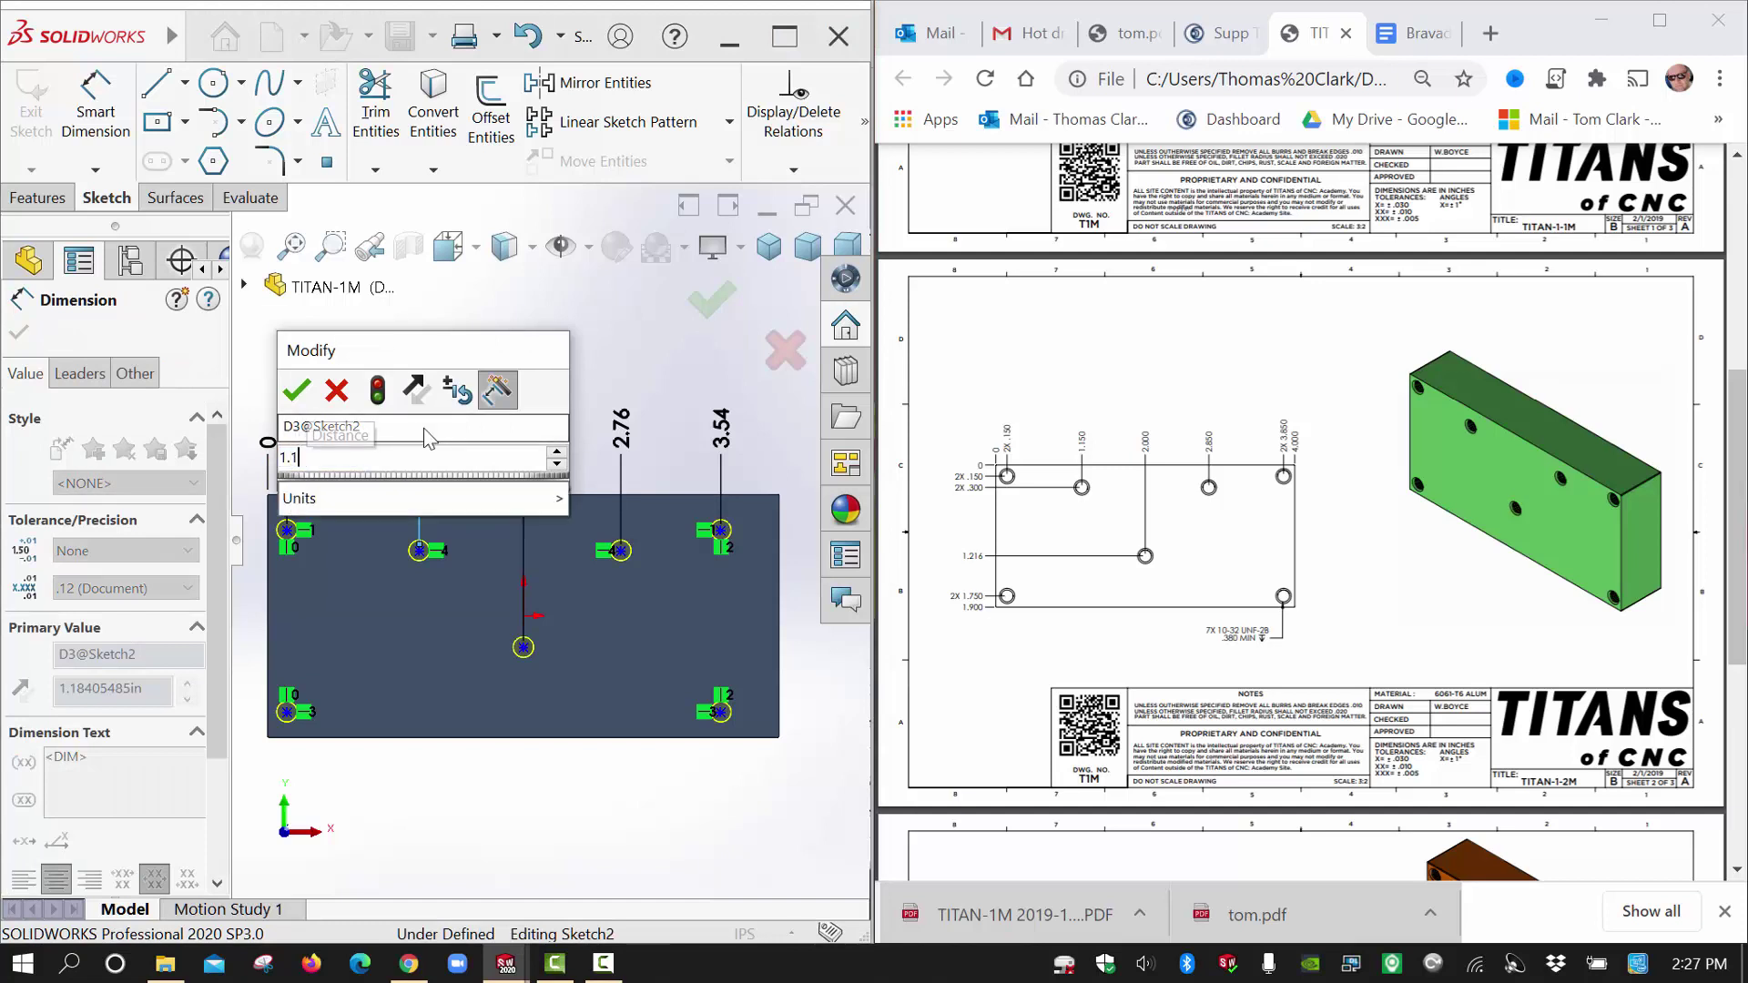
pyautogui.write('5')
pyautogui.press('Return')
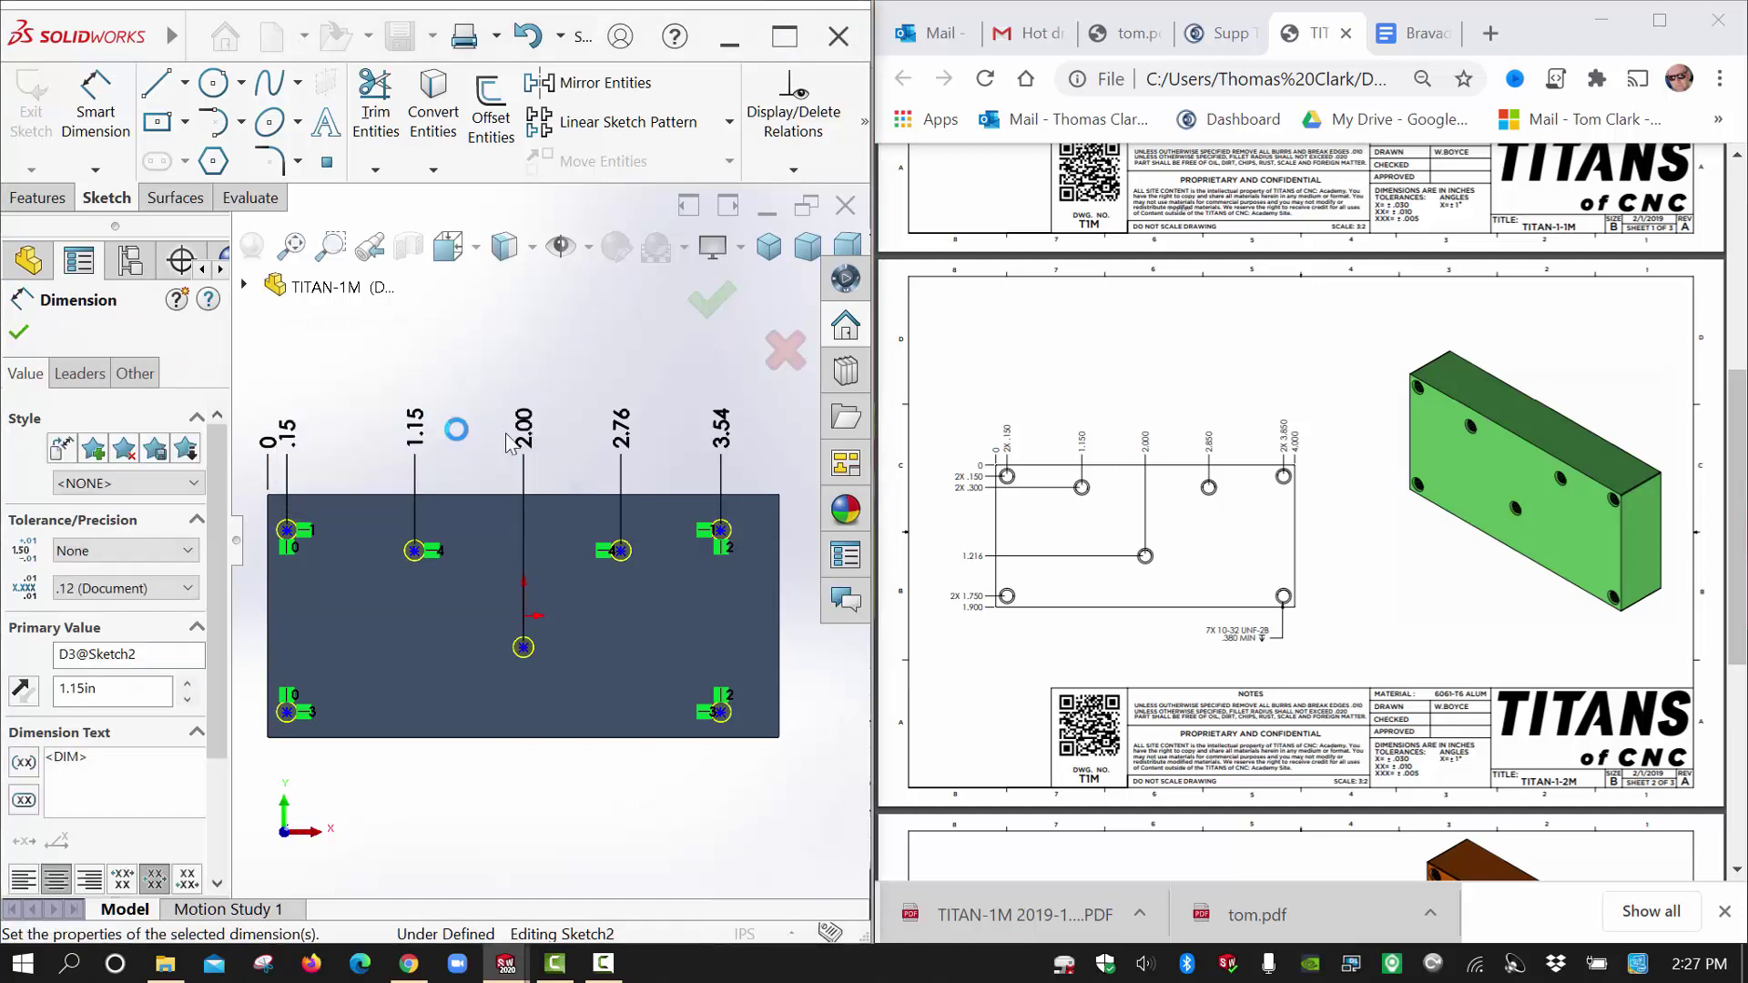
pyautogui.doubleClick(521, 432)
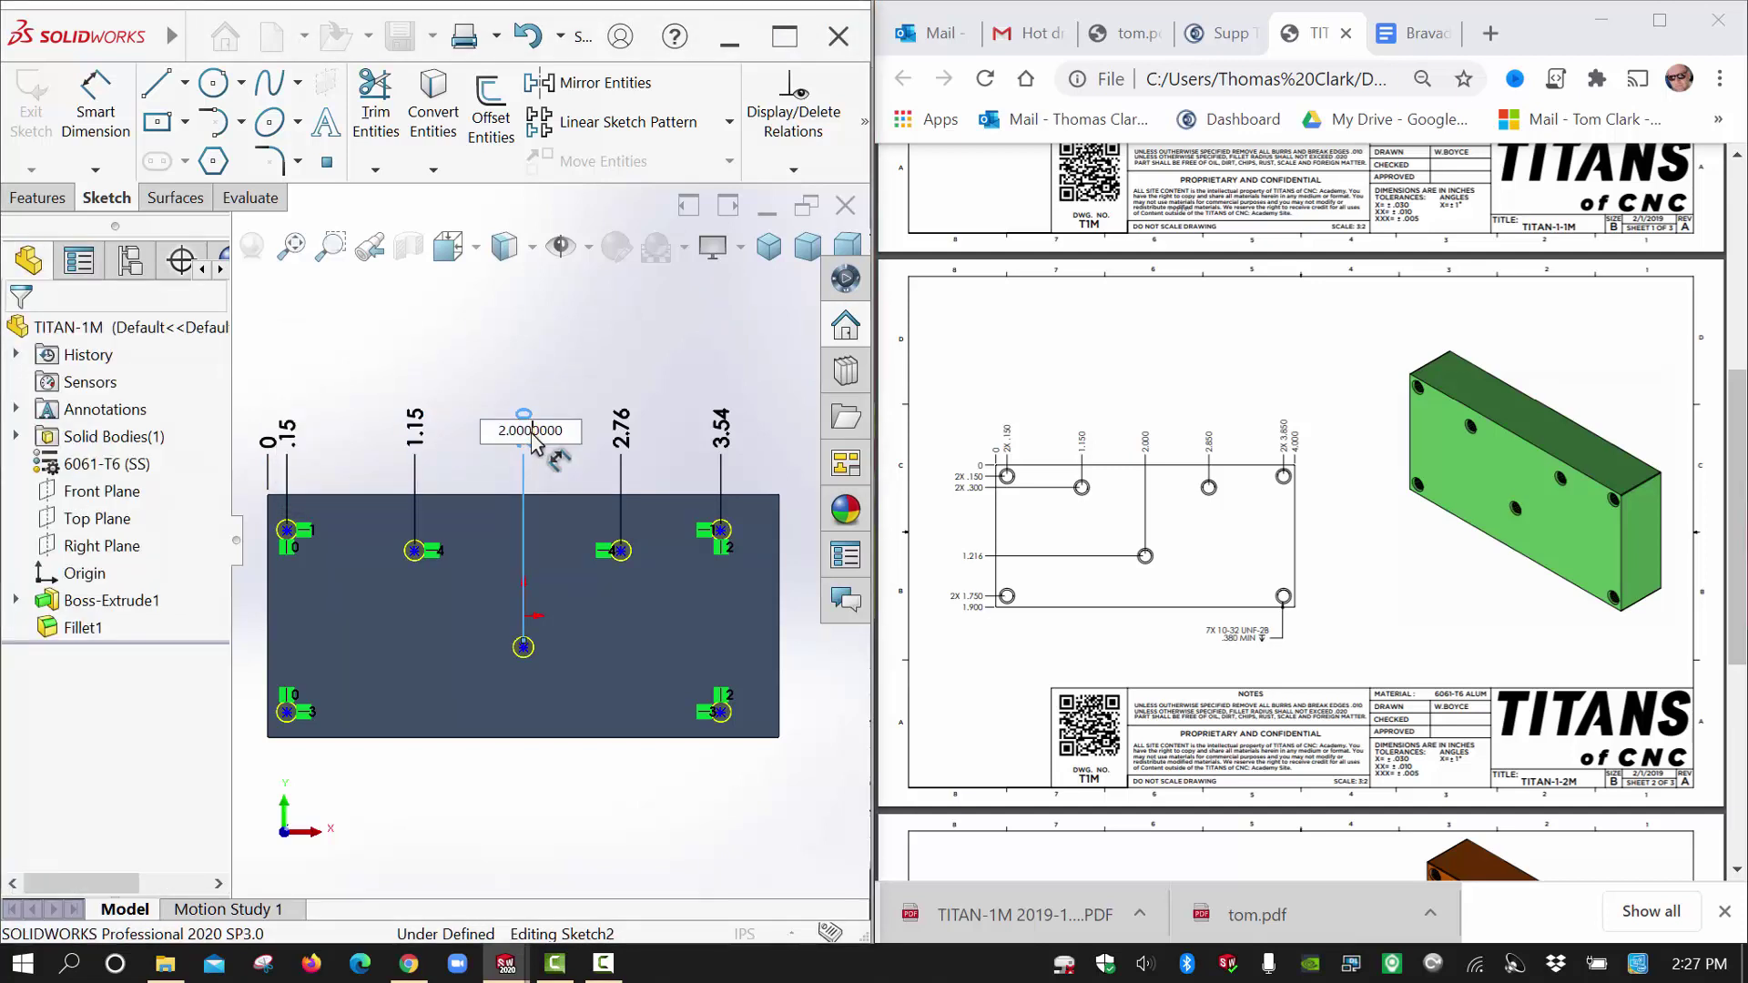
pyautogui.press('Return')
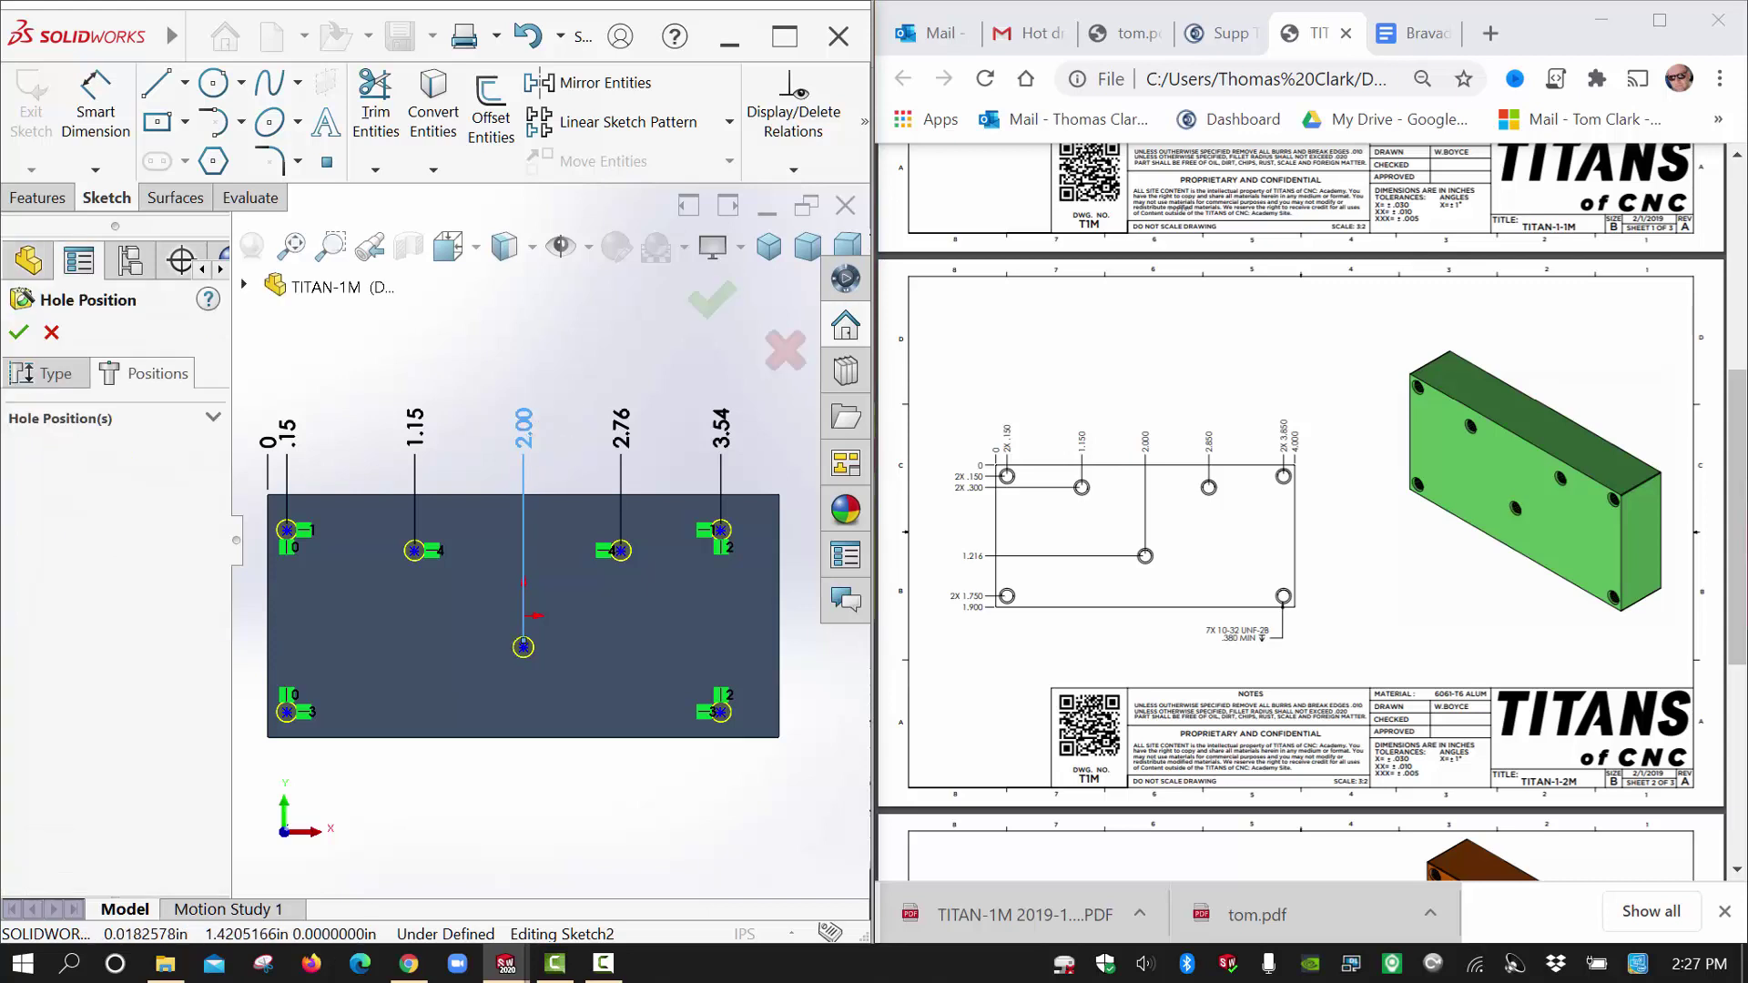
pyautogui.click(524, 423)
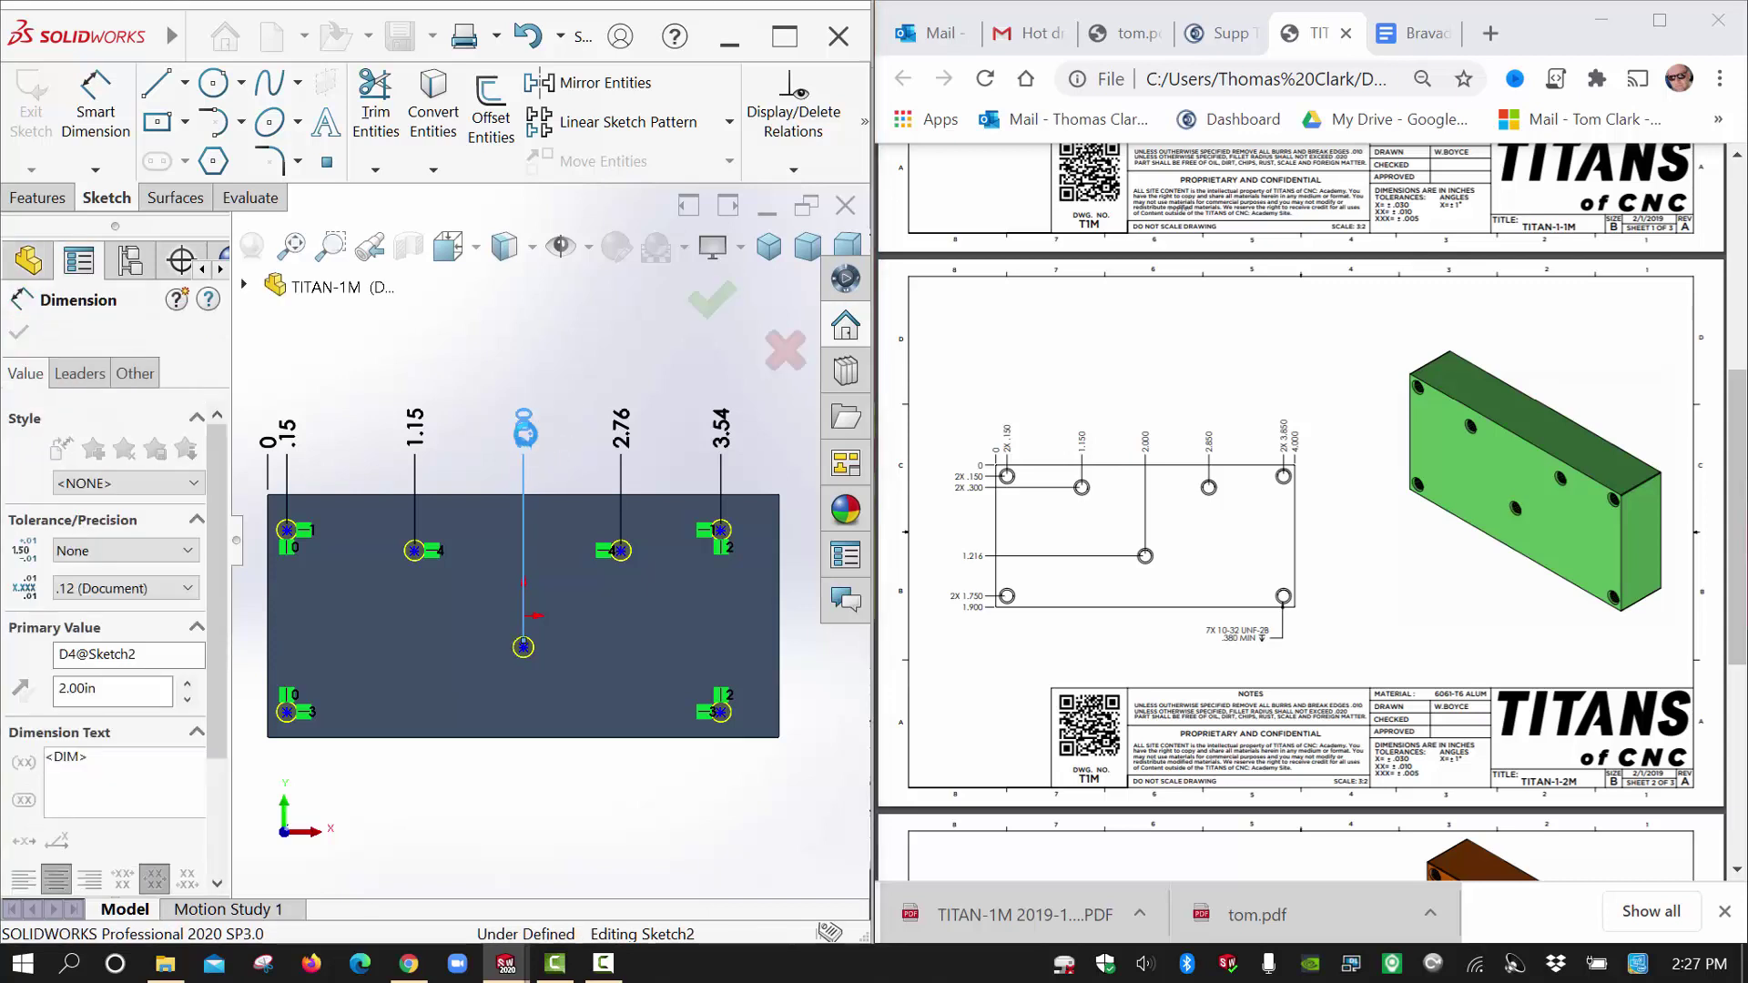
# Set the horizontal ordinate dimensions of the right inset hole to 2.85 in and the upper-right corner hole to 3.85 in.
pyautogui.doubleClick(628, 444)
pyautogui.write('2.')
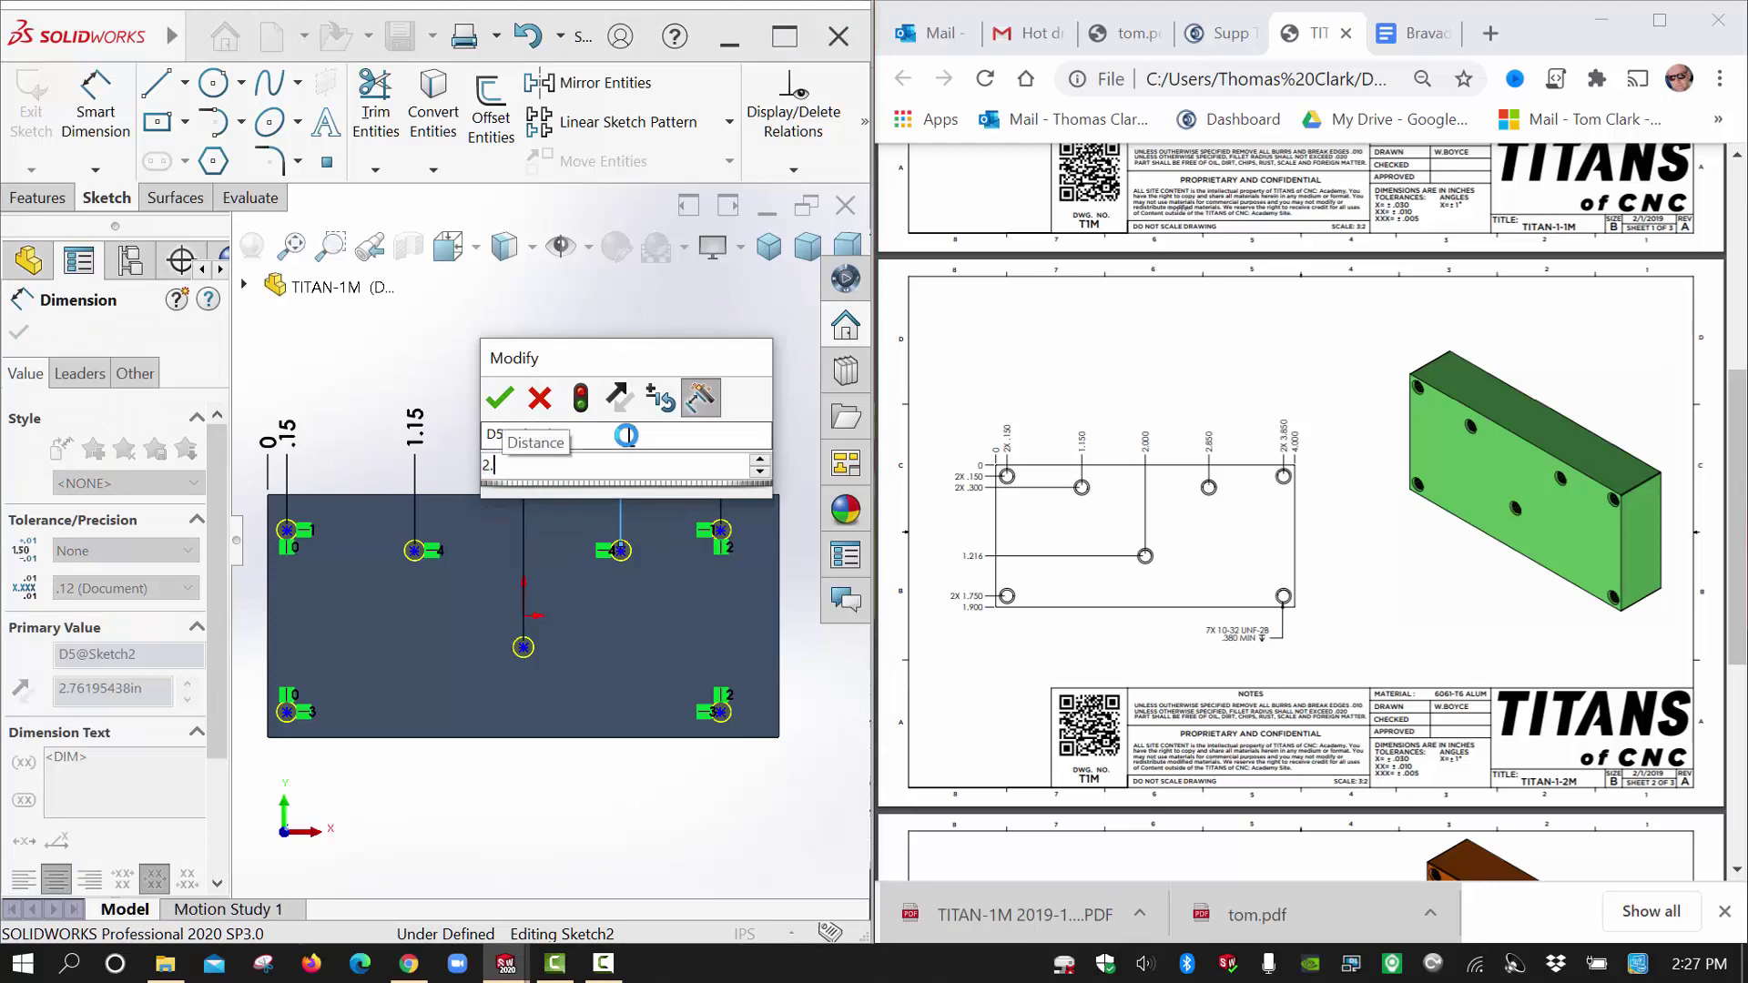
pyautogui.write('85')
pyautogui.press('Return')
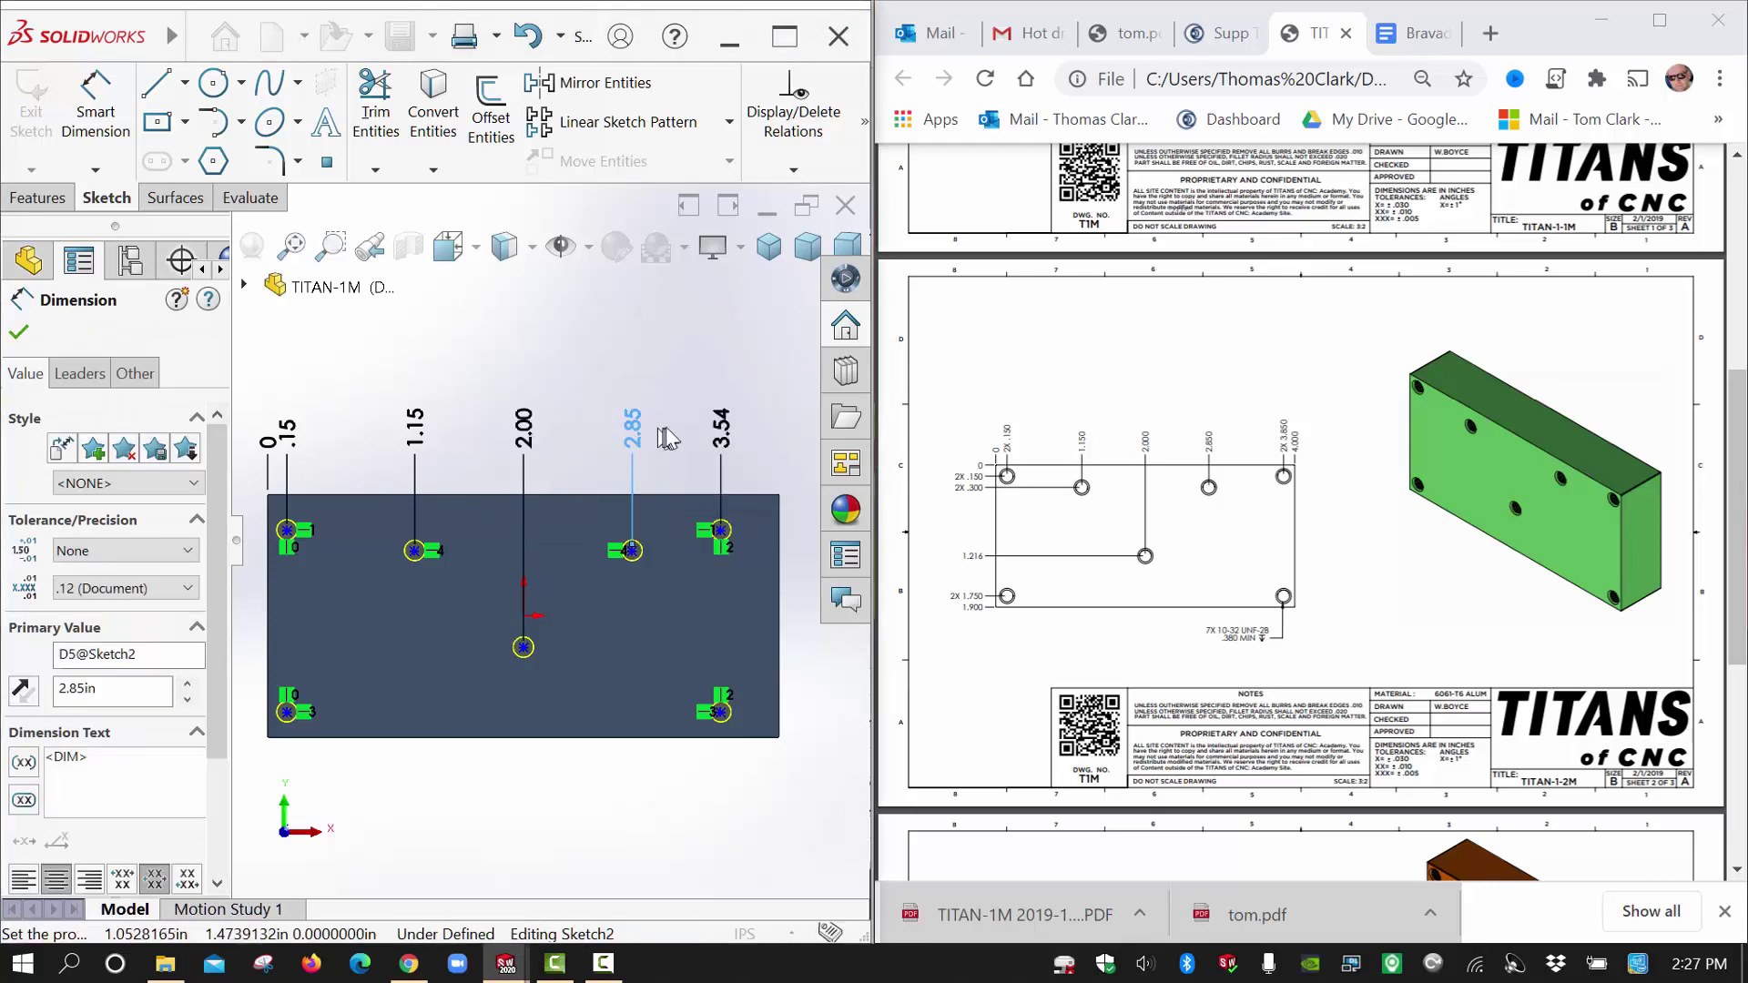
pyautogui.doubleClick(721, 428)
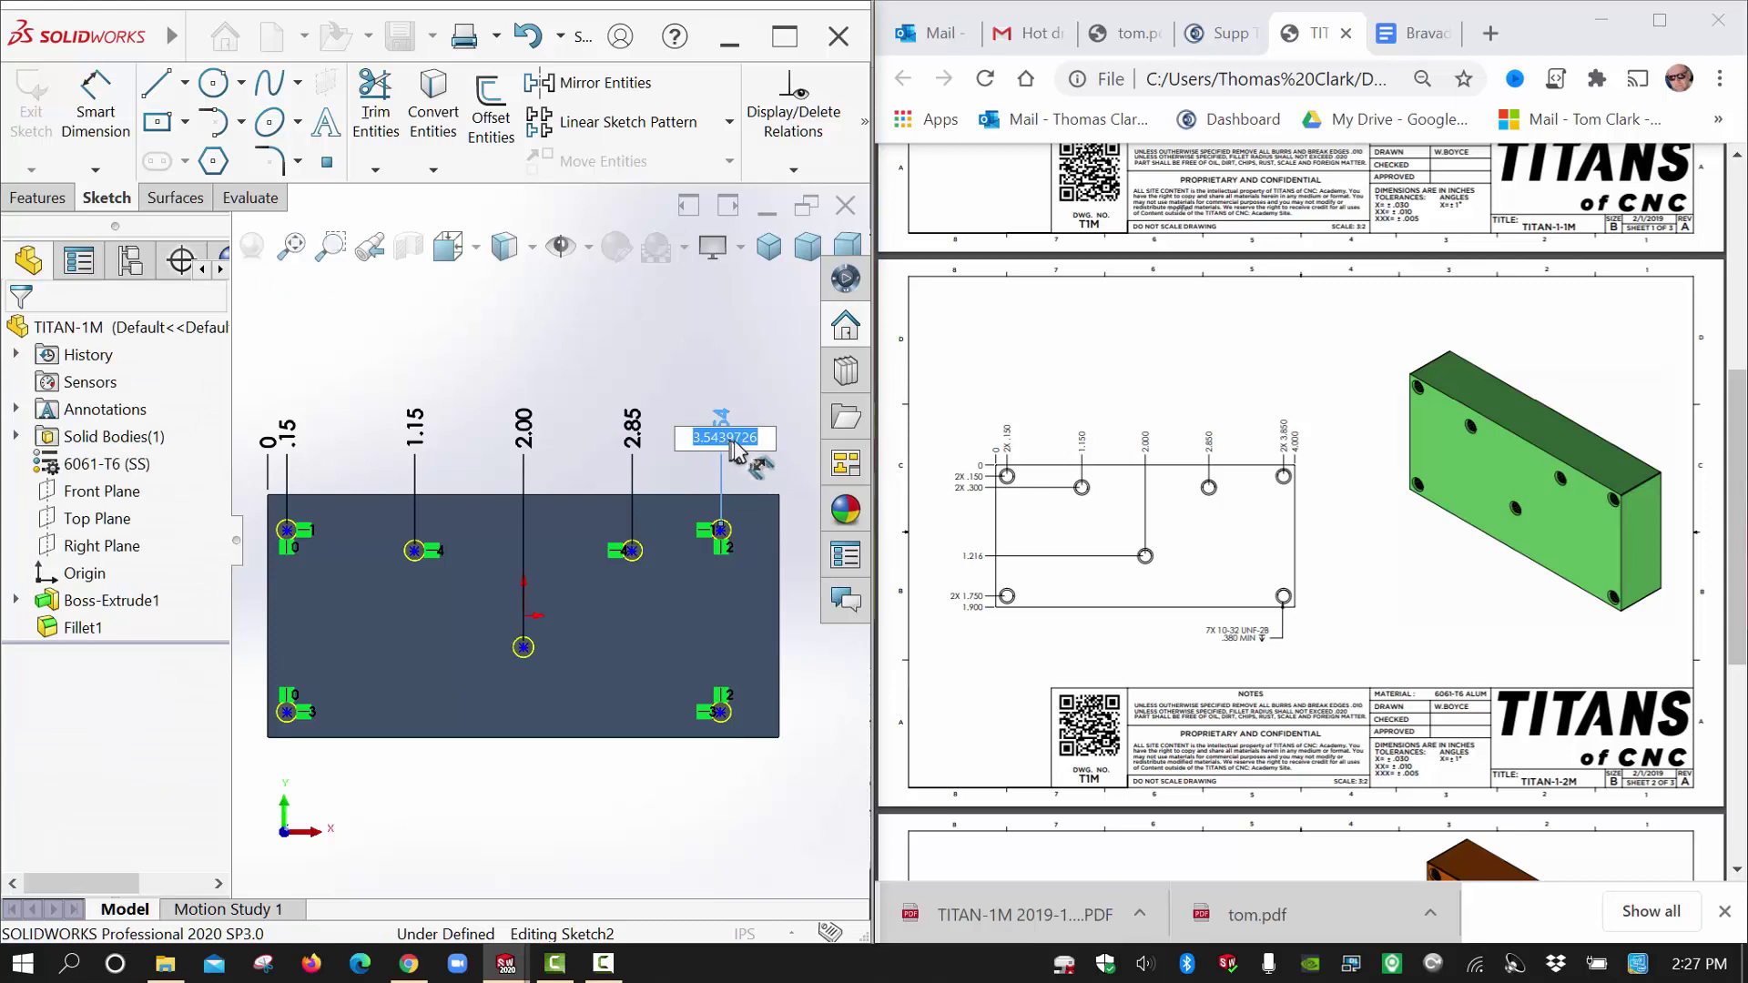
pyautogui.write('3.8')
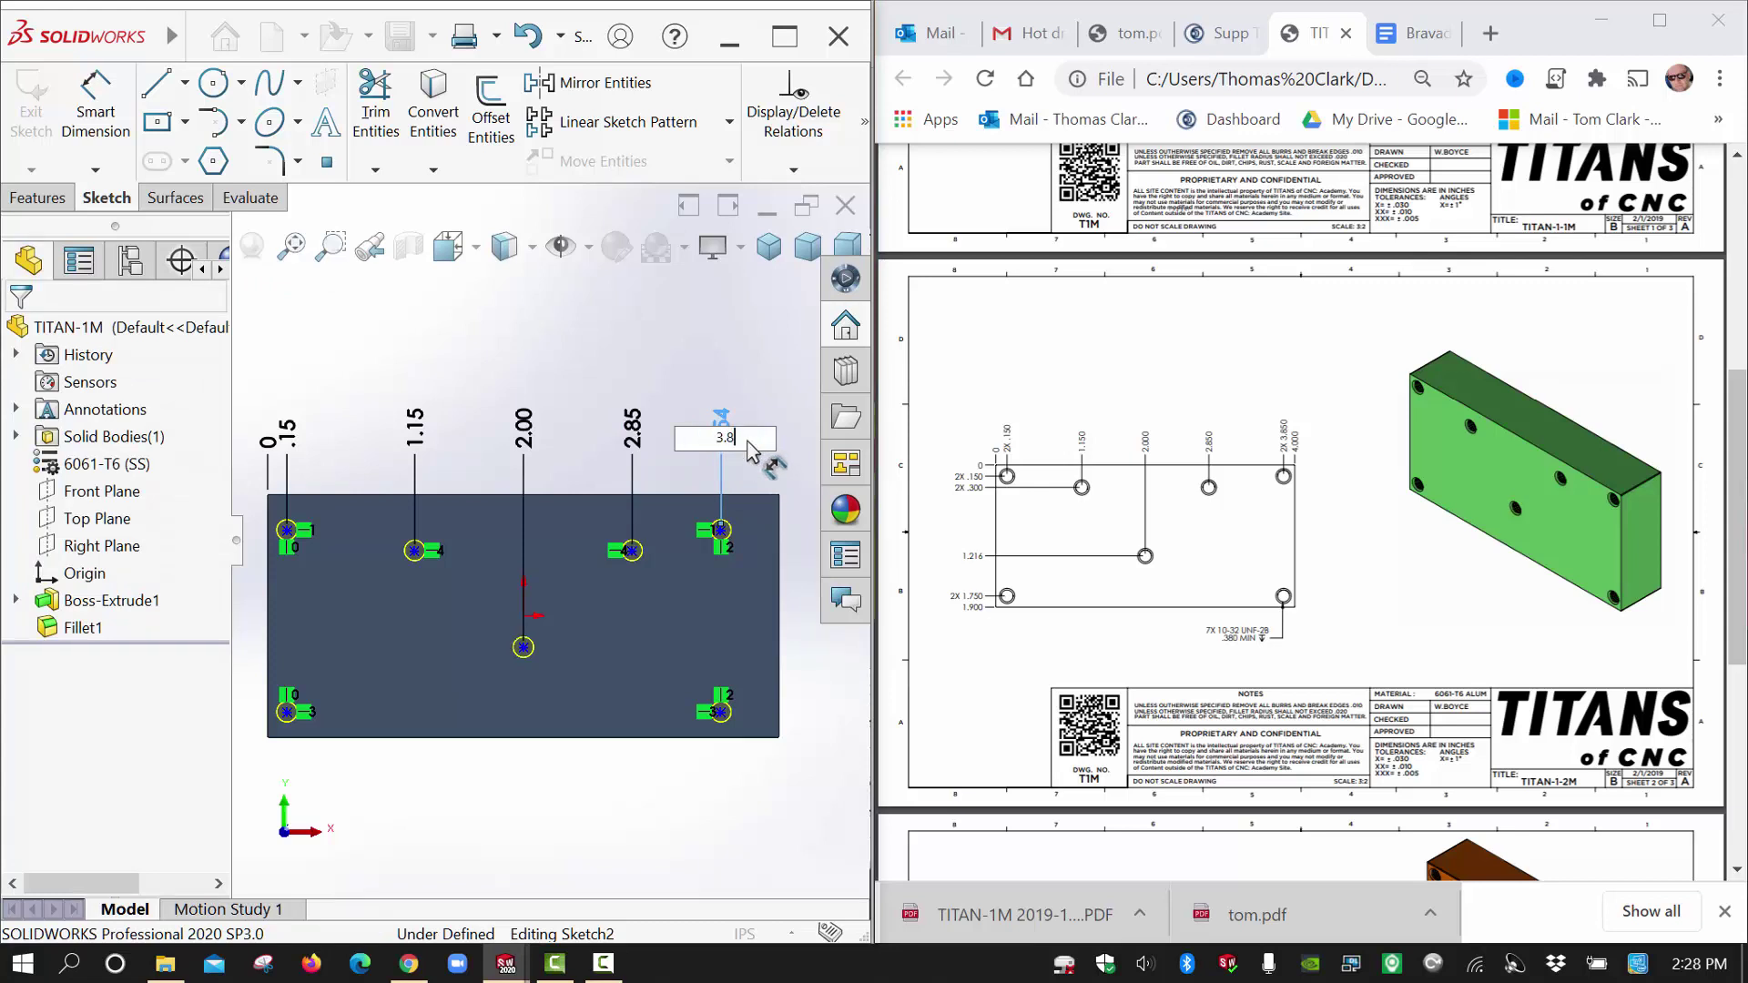
pyautogui.write('5')
pyautogui.press('Return')
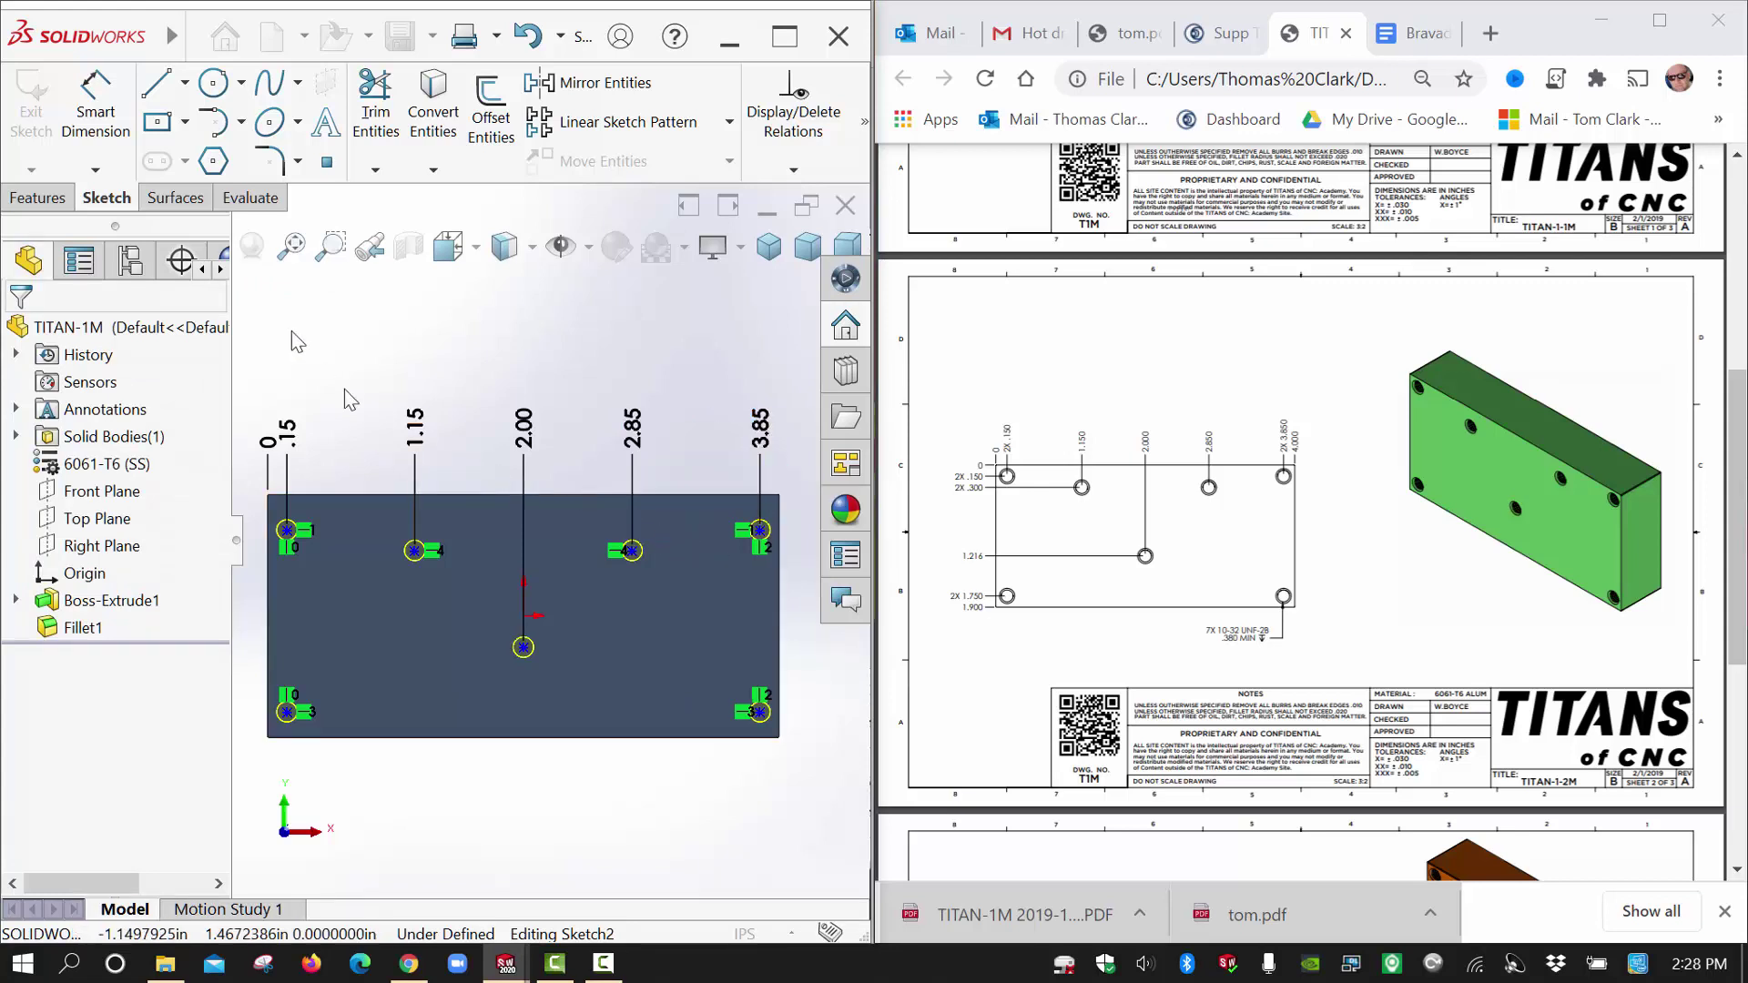
pyautogui.click(491, 377)
# Add vertical ordinate dimensions from the block's top edge as zero to the upper-left corner and left inset hole points.
pyautogui.scroll(2, 491, 377)
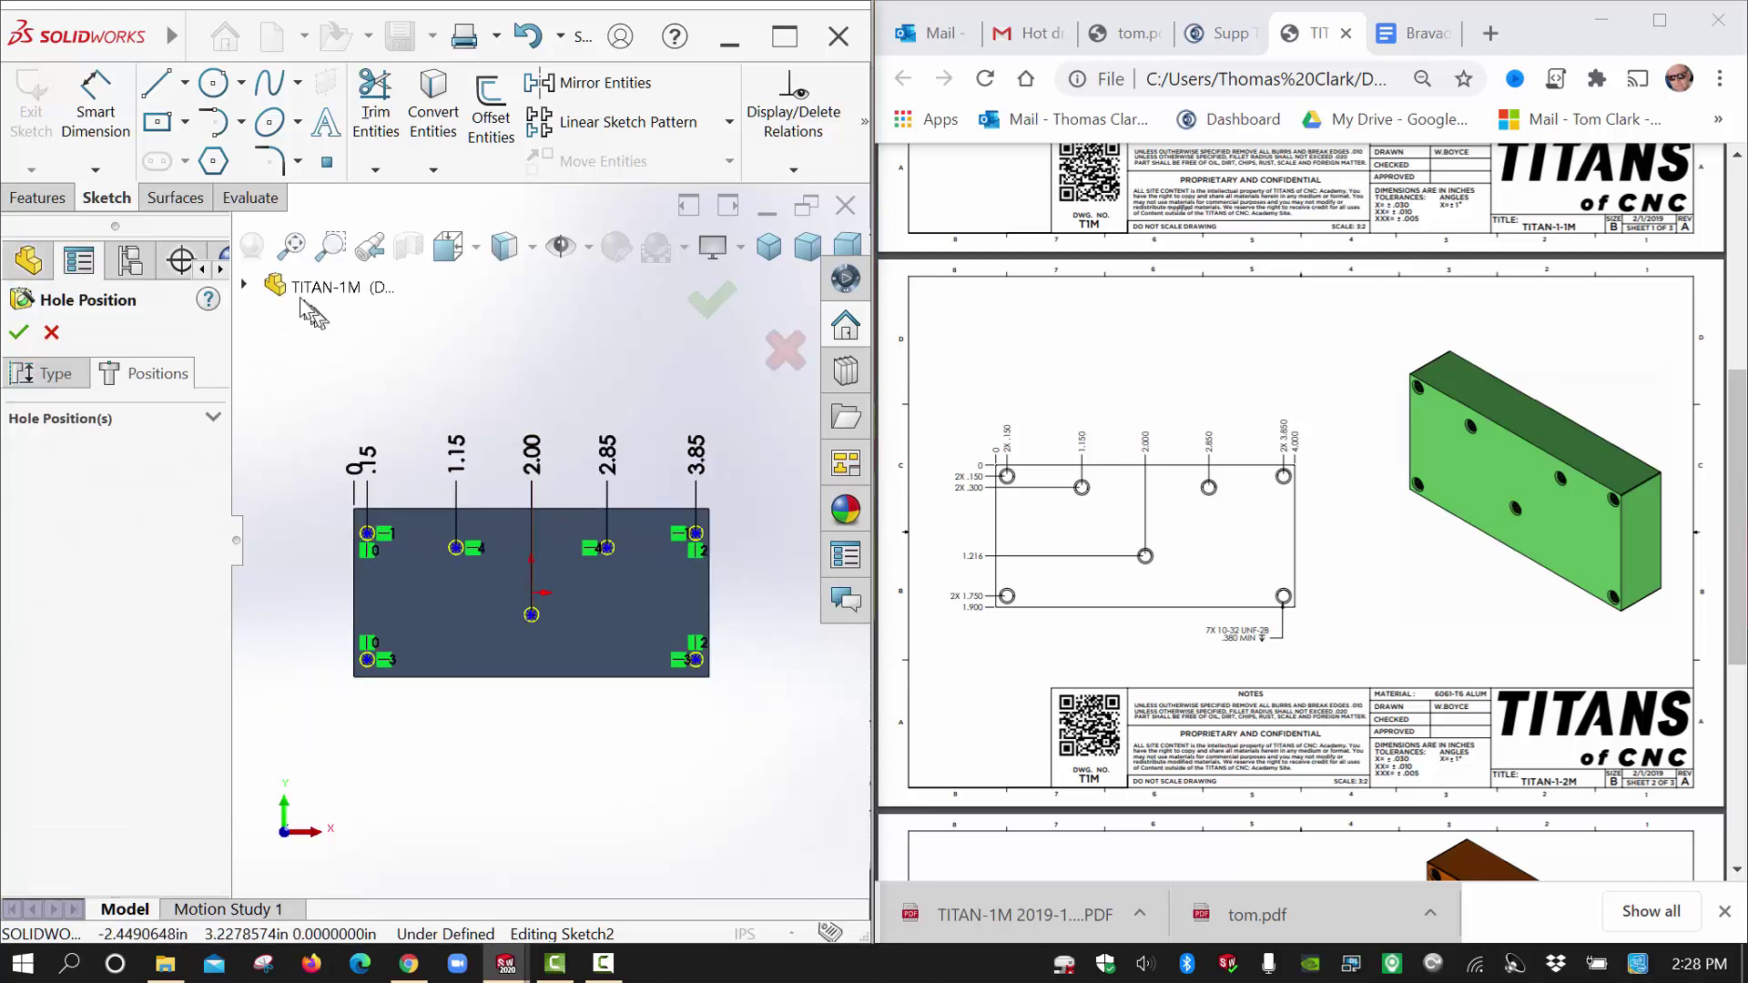
pyautogui.click(94, 170)
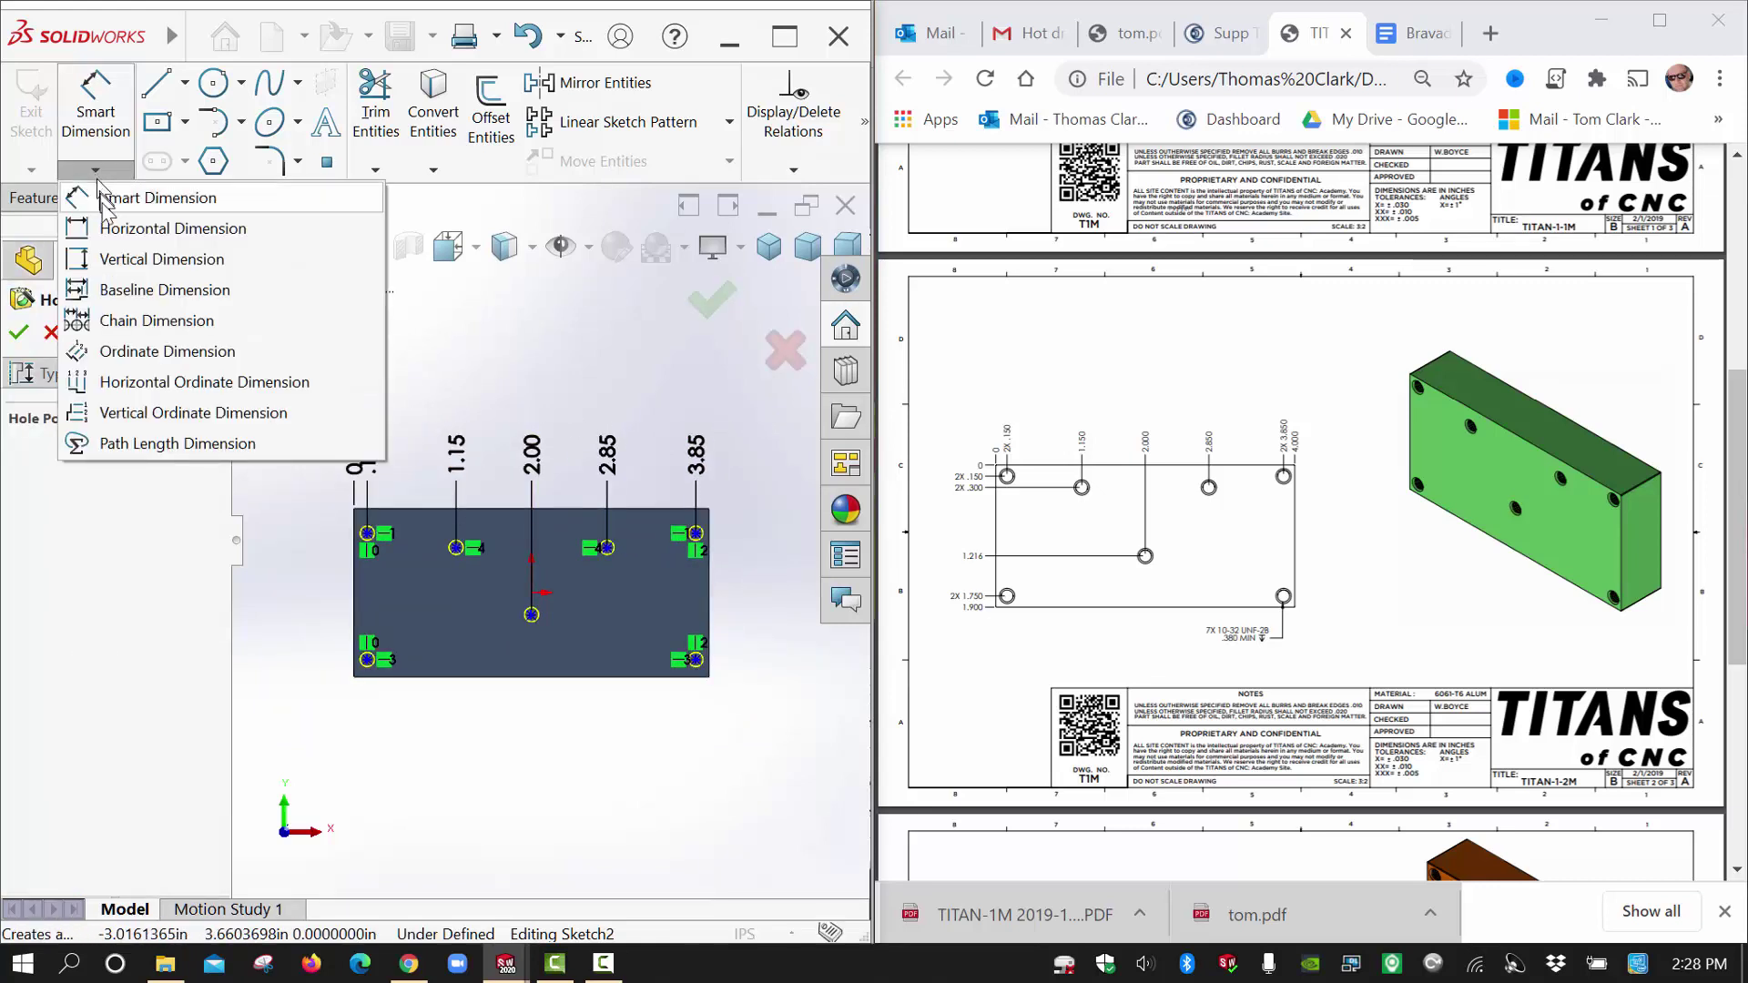
pyautogui.click(513, 386)
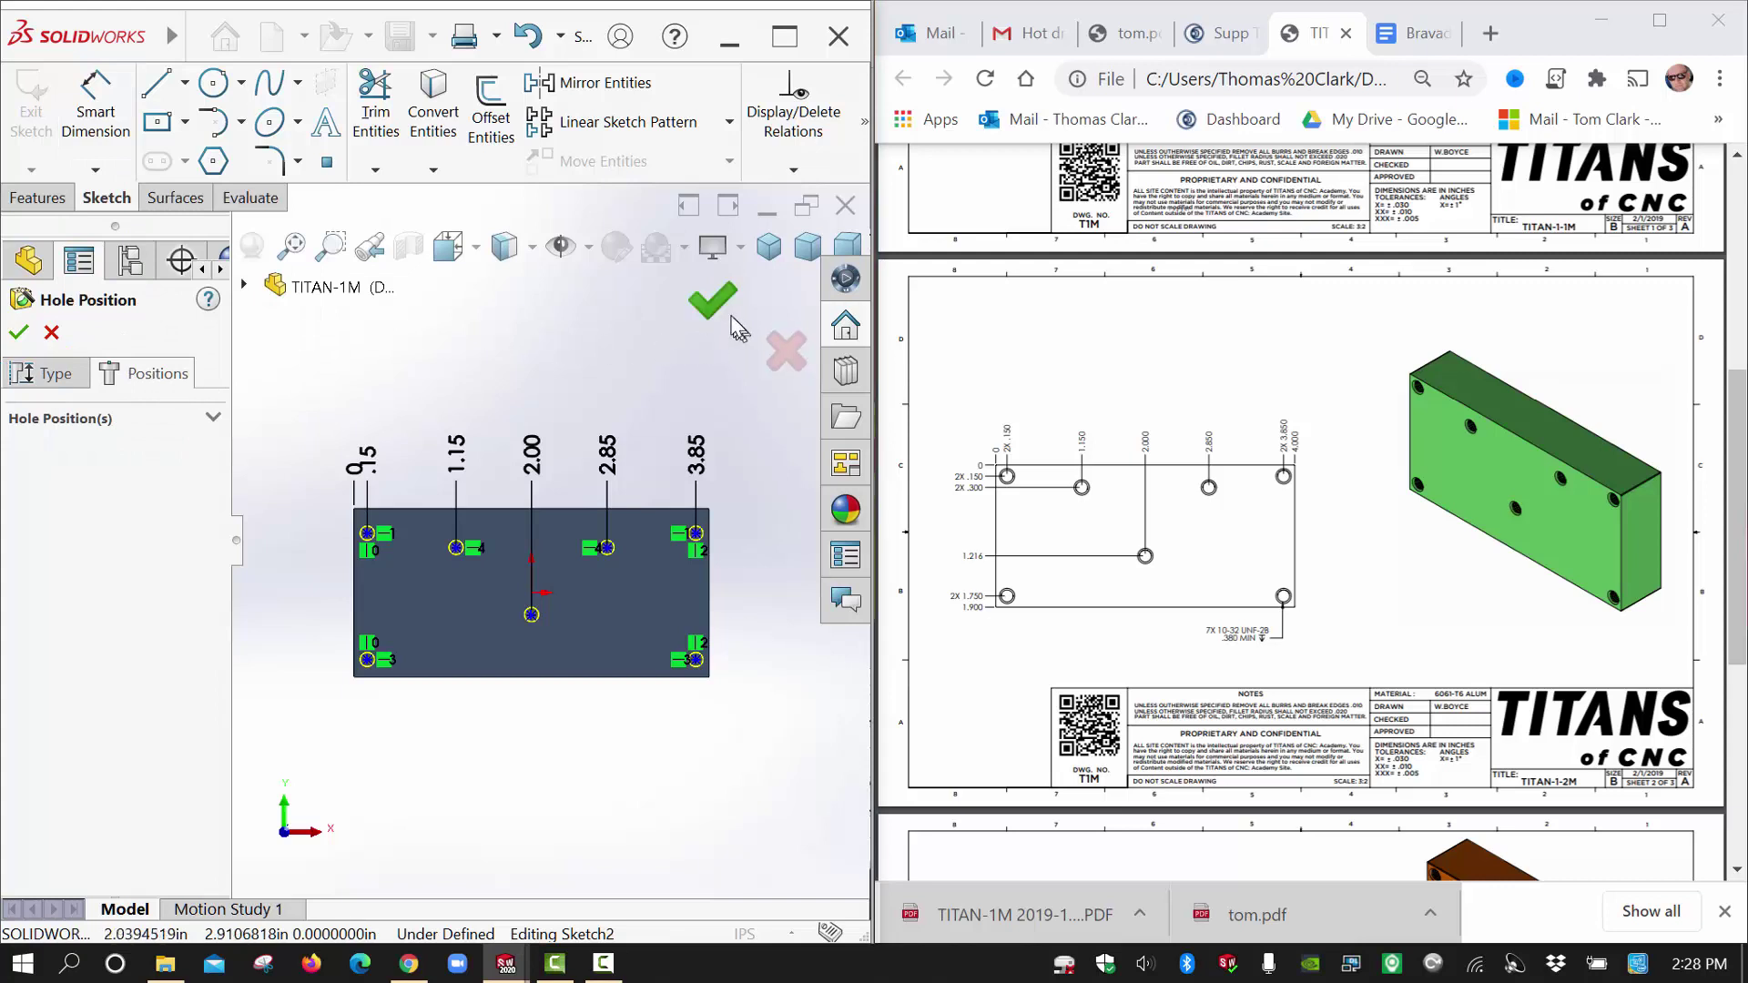
pyautogui.click(96, 170)
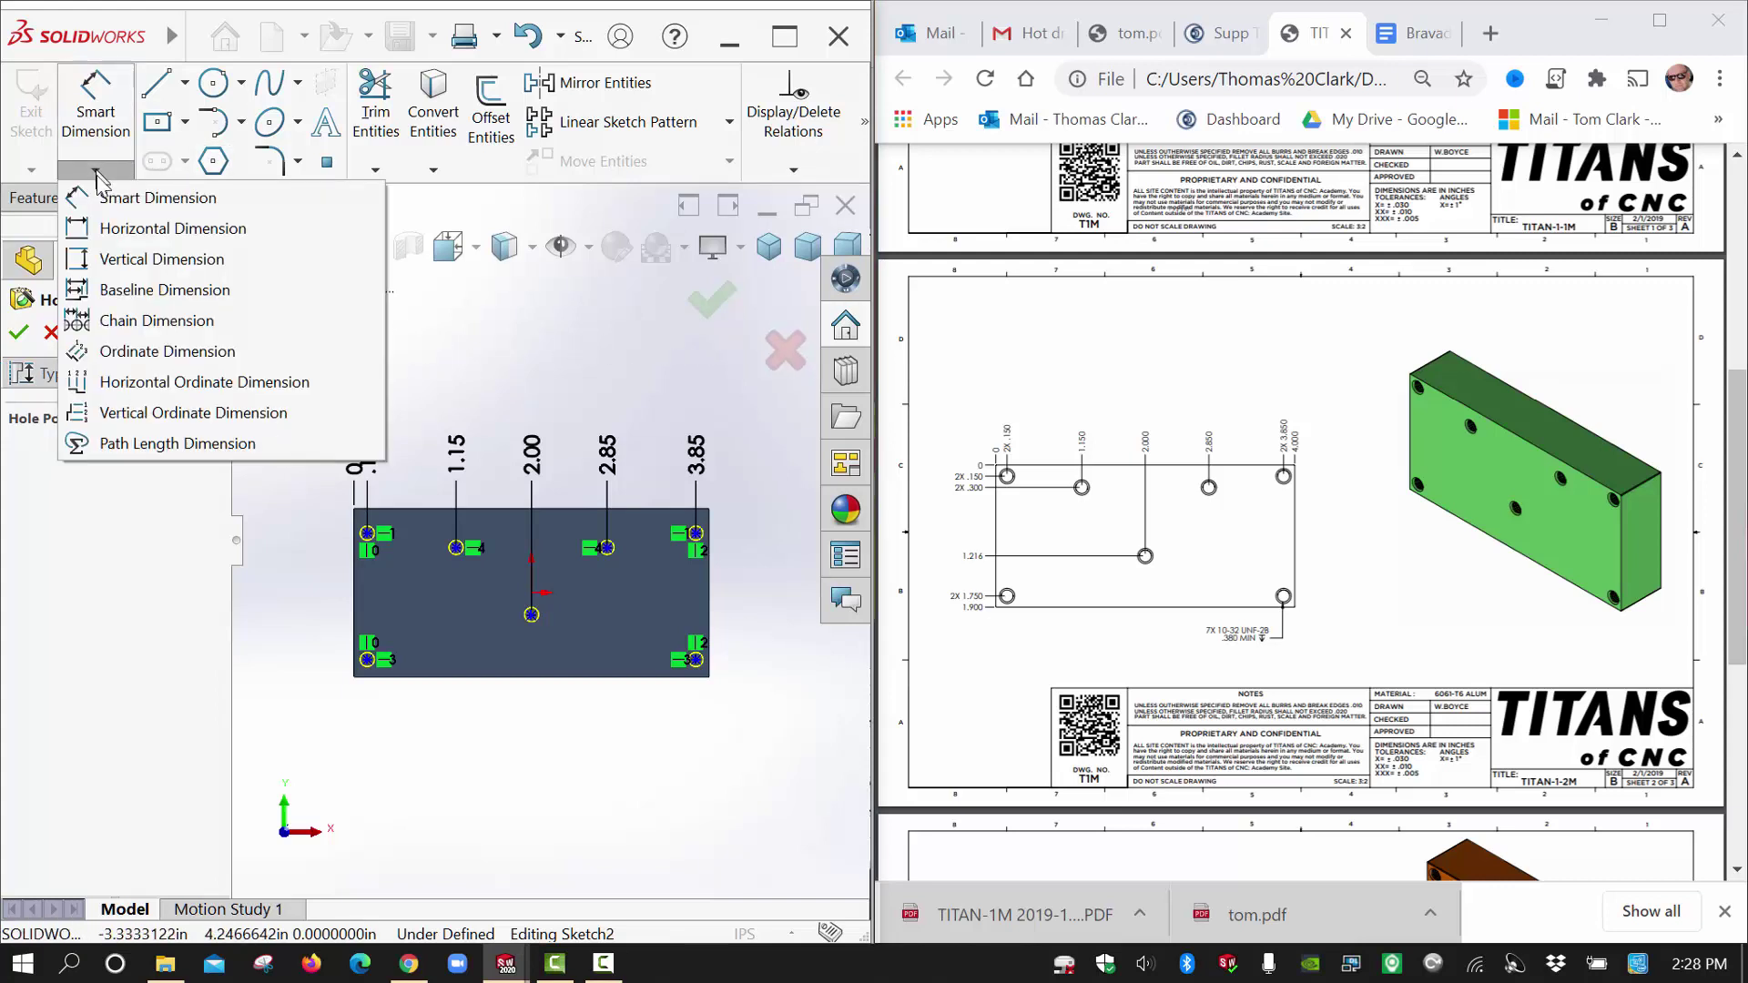
pyautogui.click(80, 419)
pyautogui.scroll(-3, 274, 492)
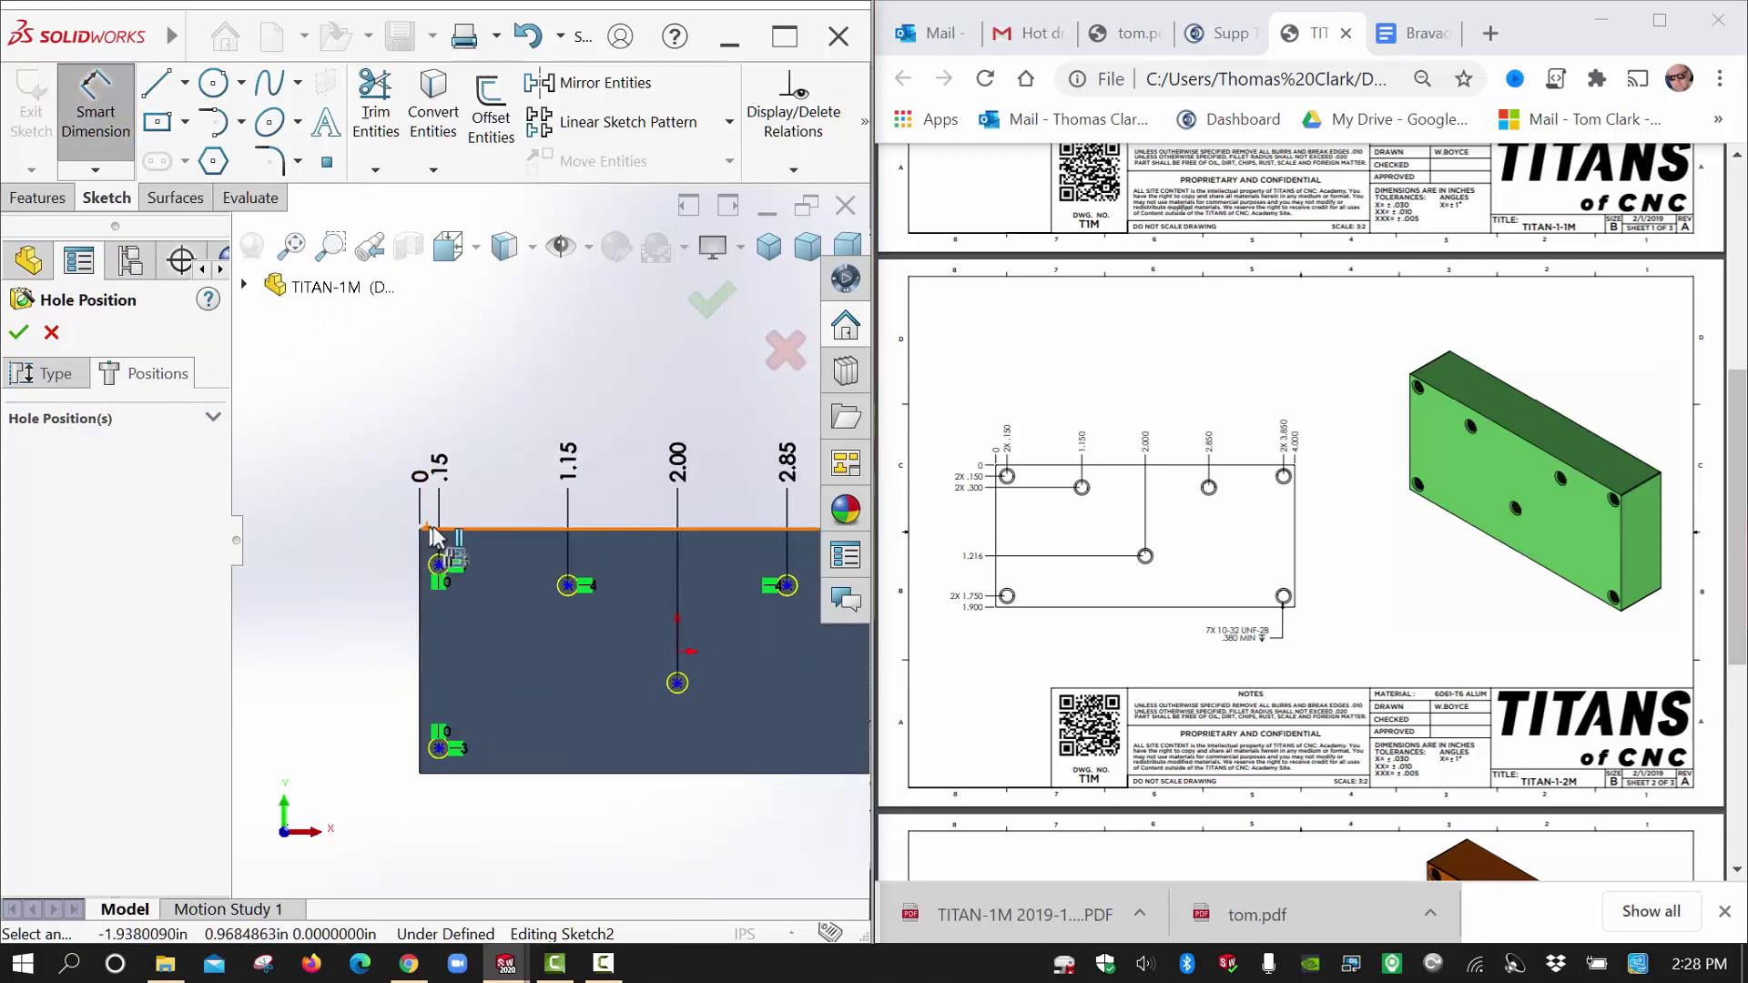
pyautogui.click(409, 539)
pyautogui.click(332, 530)
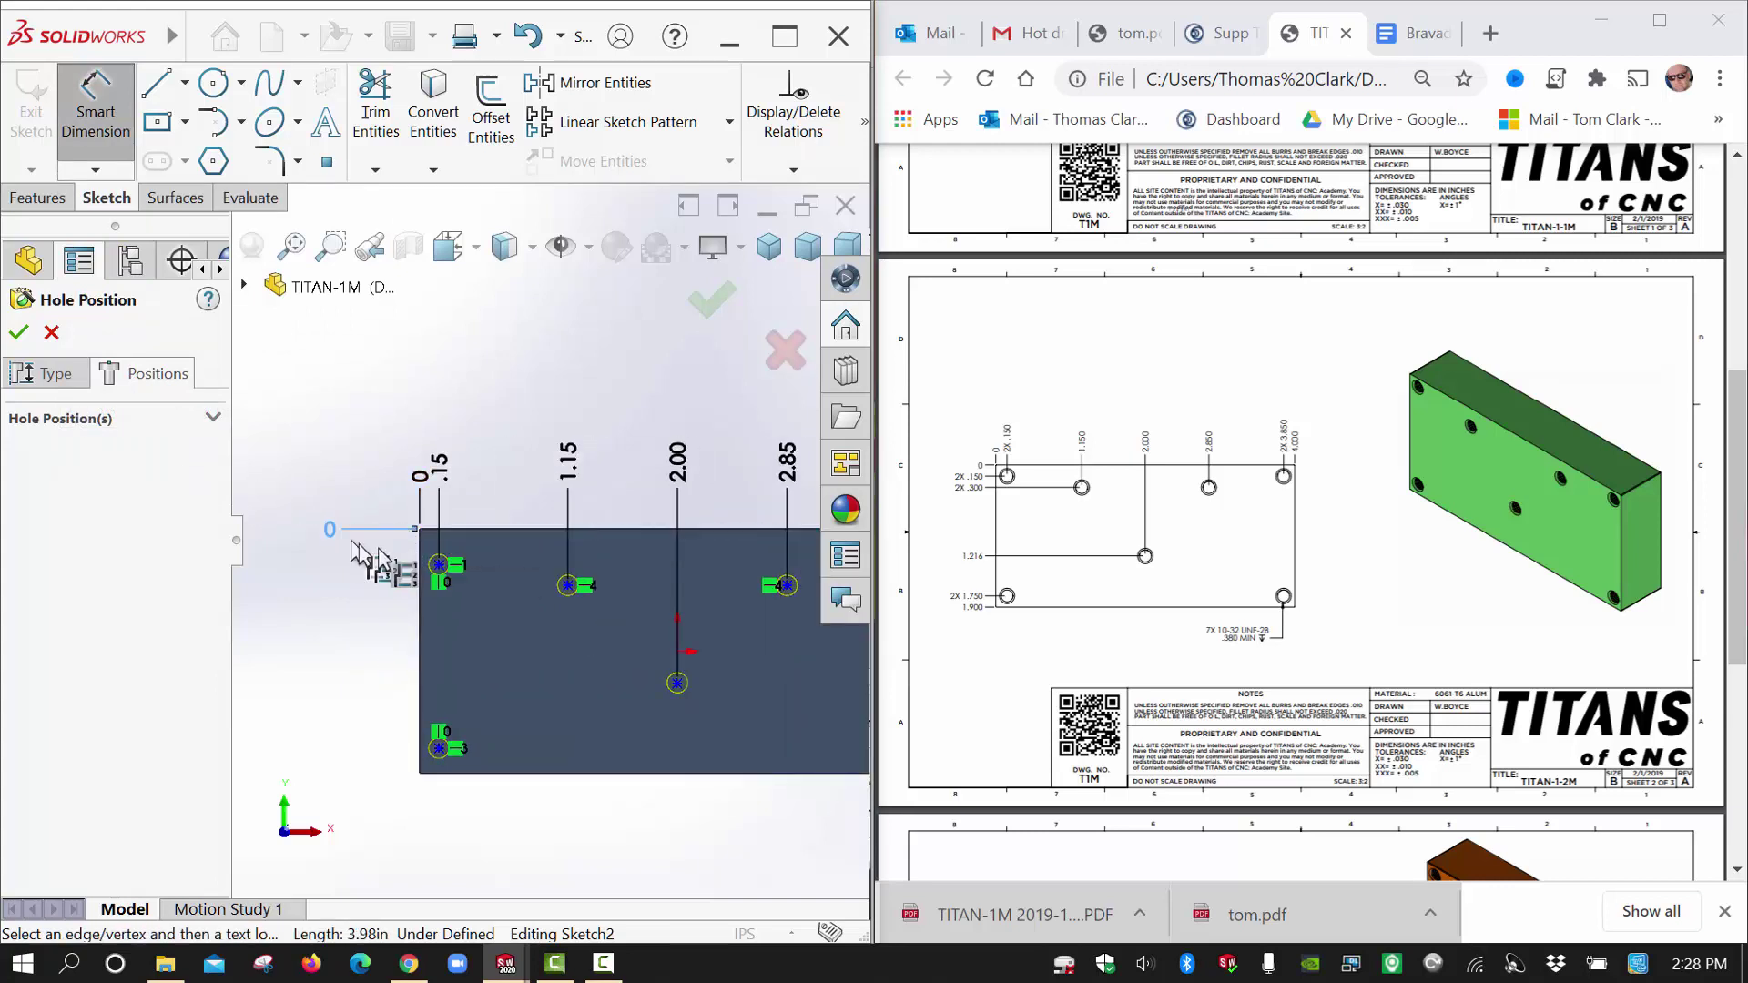
pyautogui.click(440, 565)
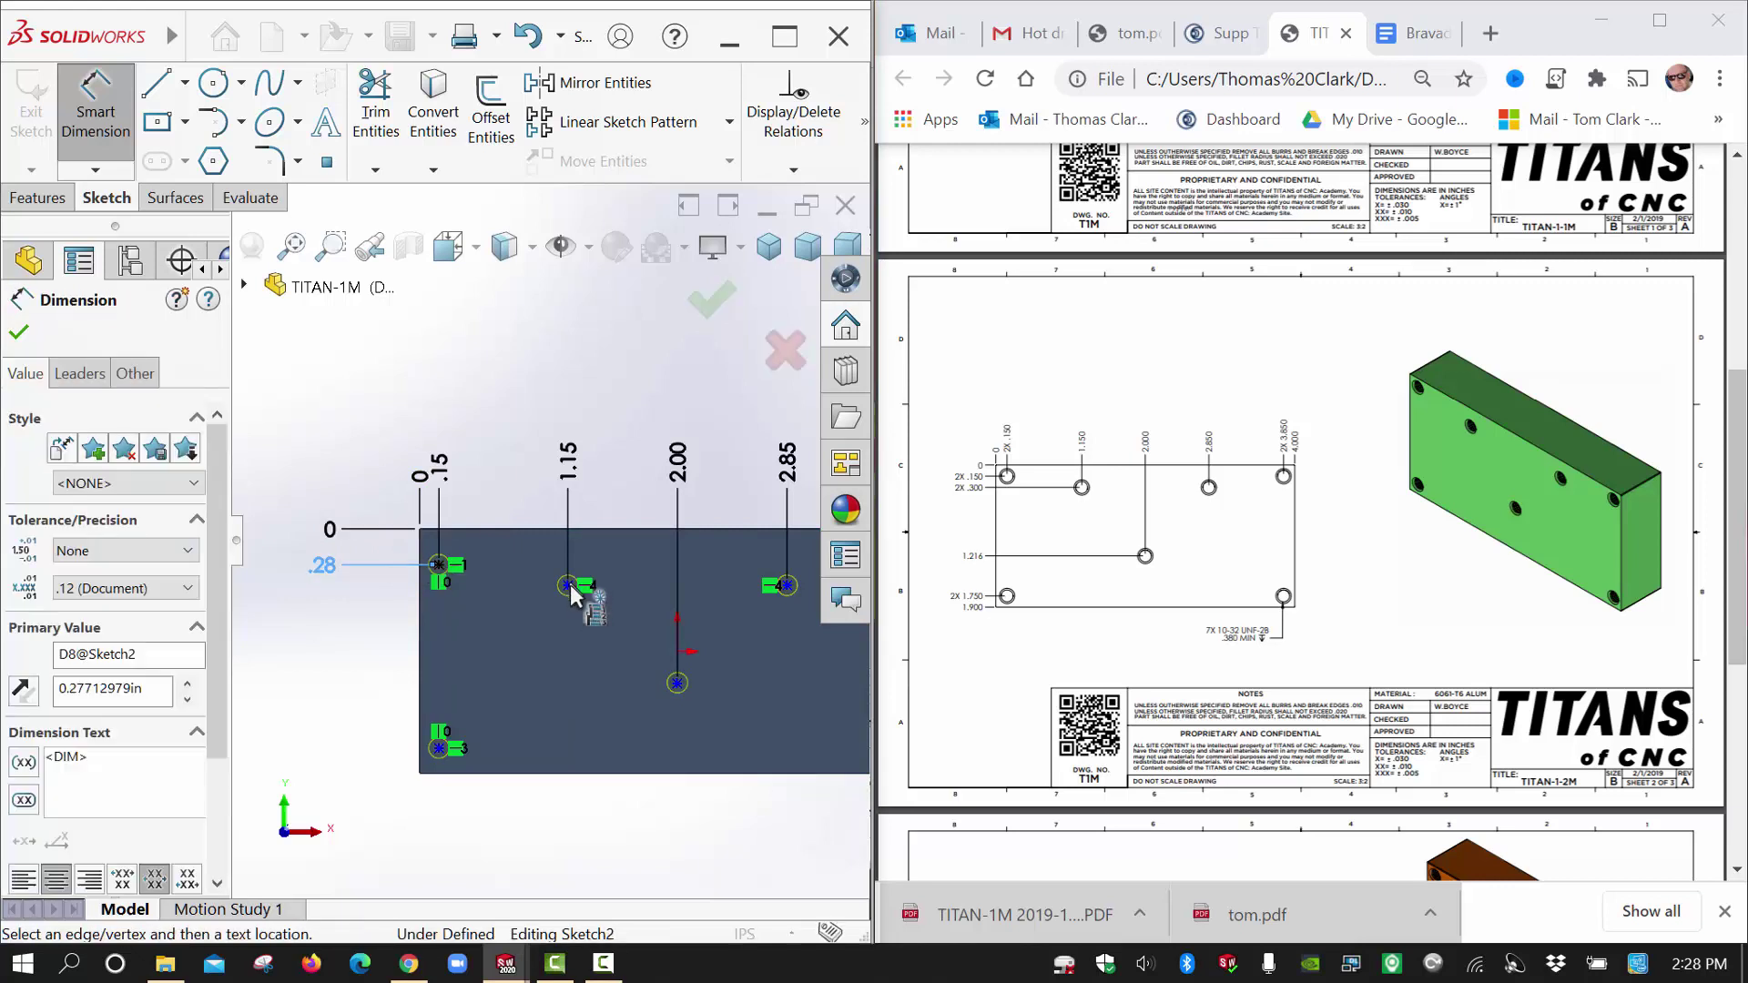
pyautogui.click(567, 584)
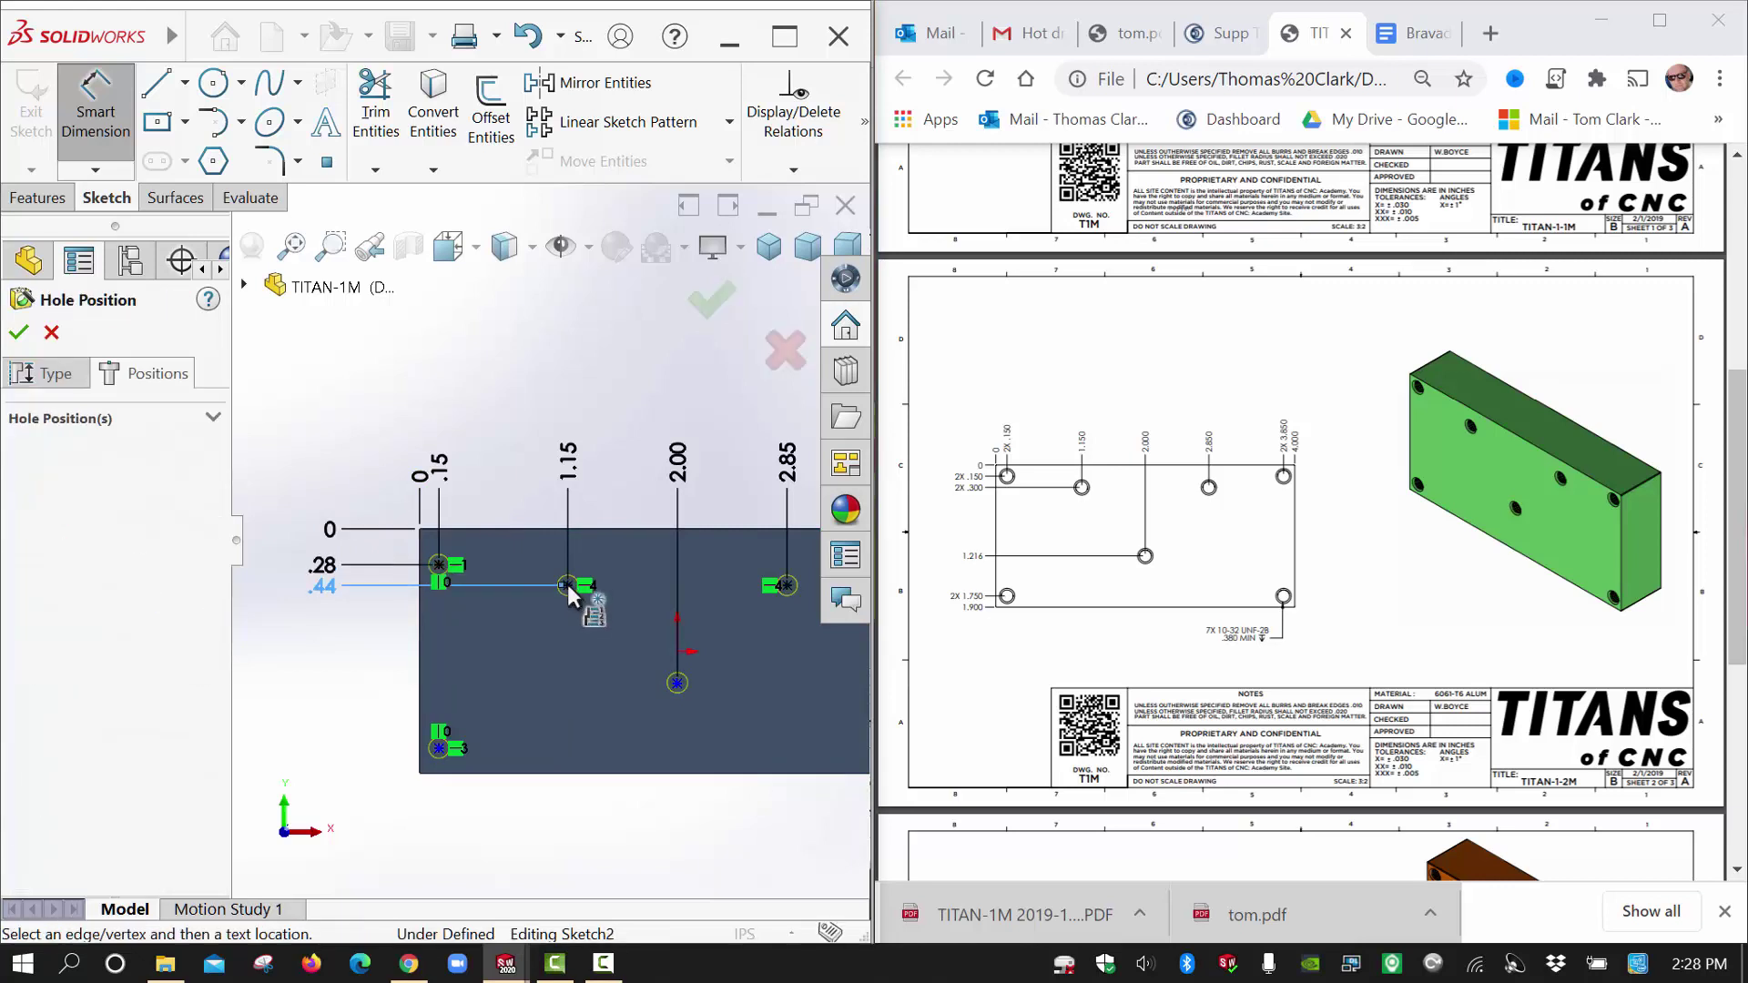
pyautogui.click(679, 683)
pyautogui.click(458, 763)
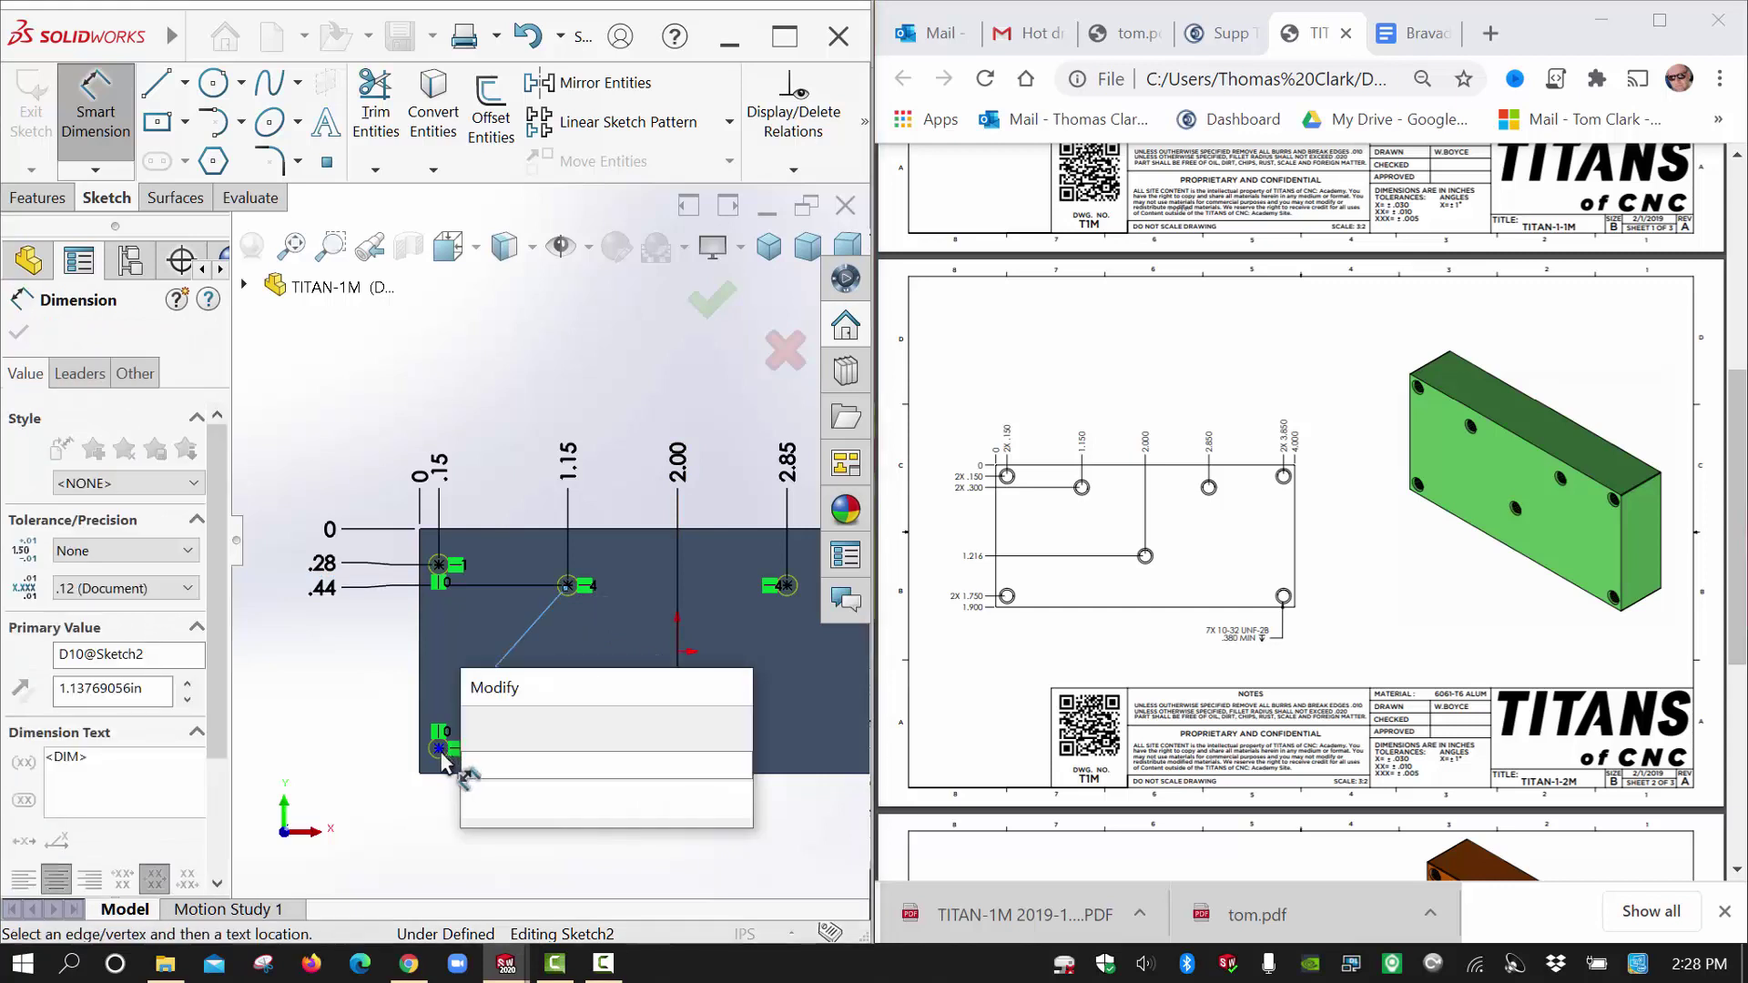
pyautogui.click(522, 725)
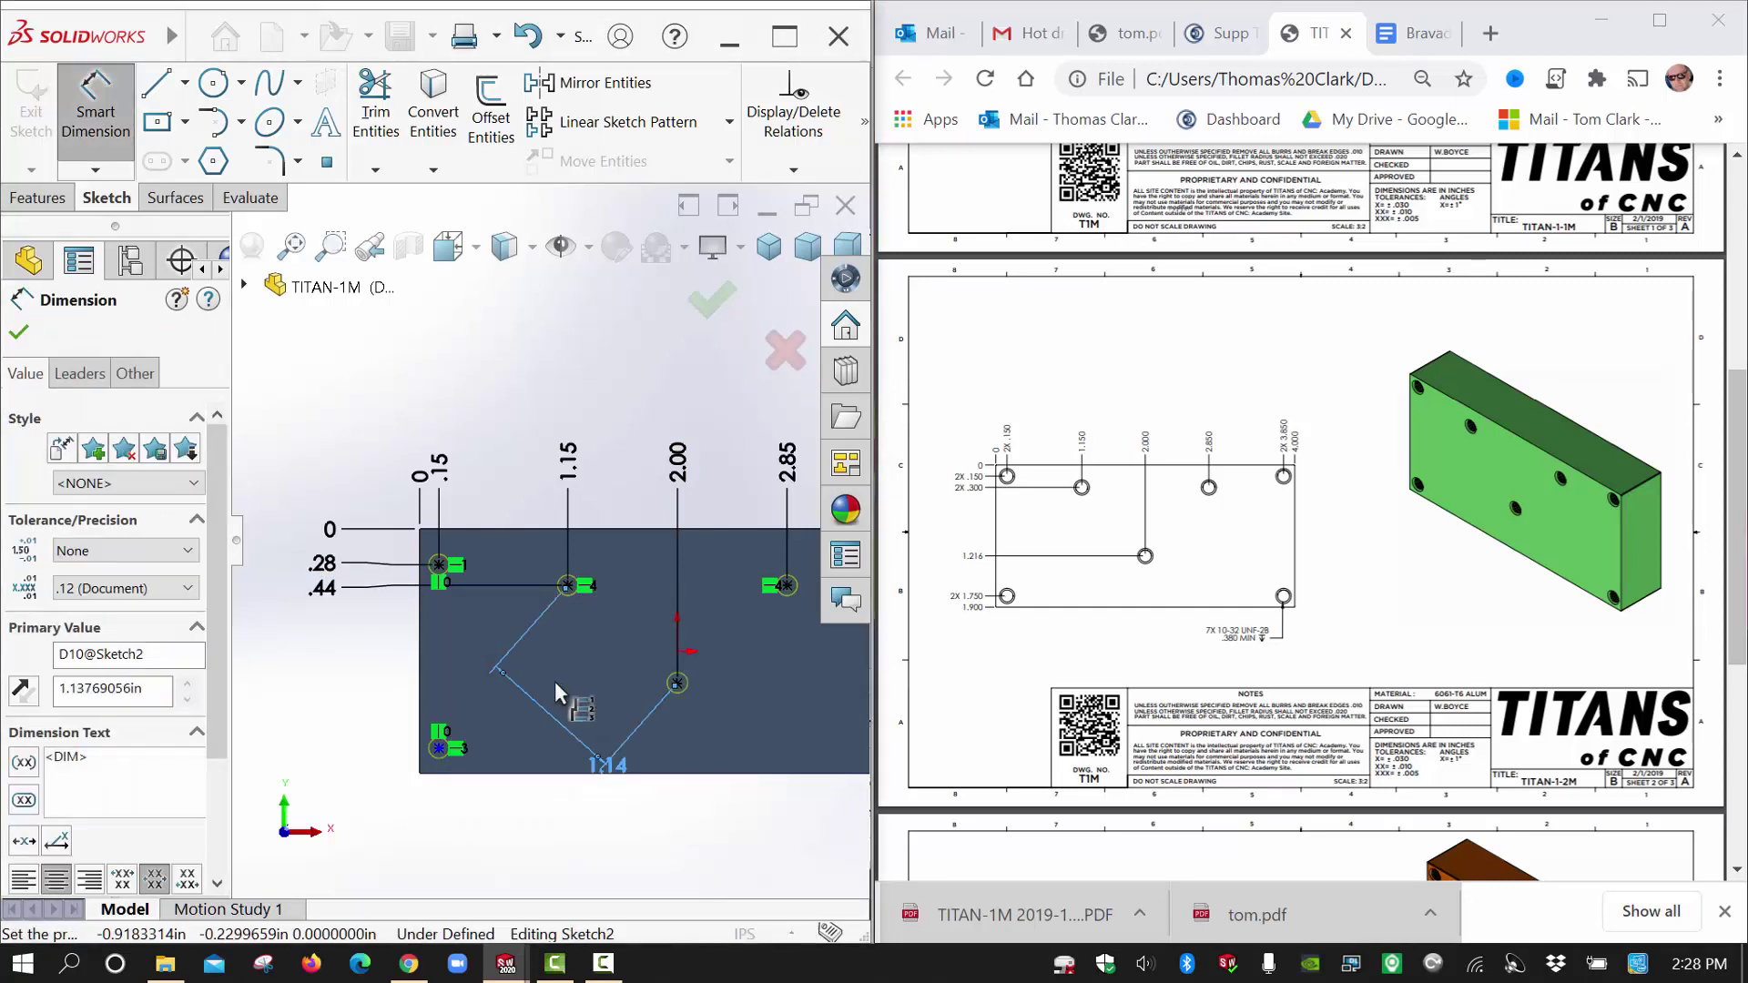
pyautogui.press('Escape')
pyautogui.click(528, 638)
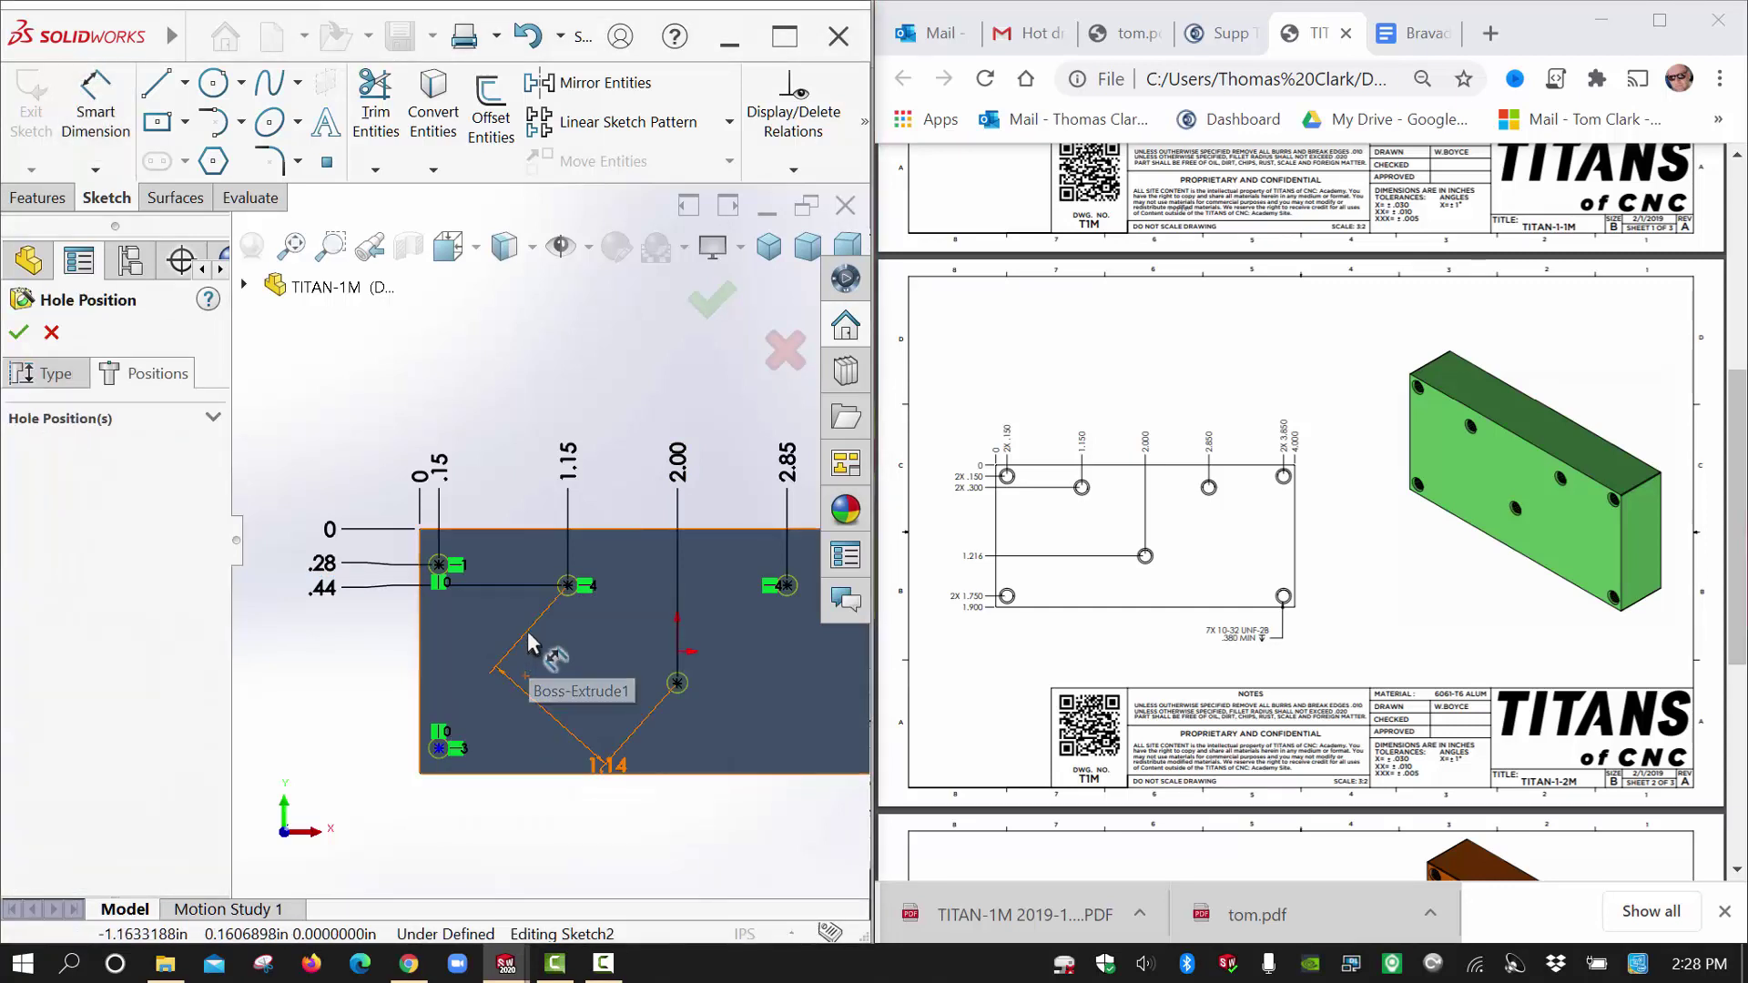
pyautogui.press('Delete')
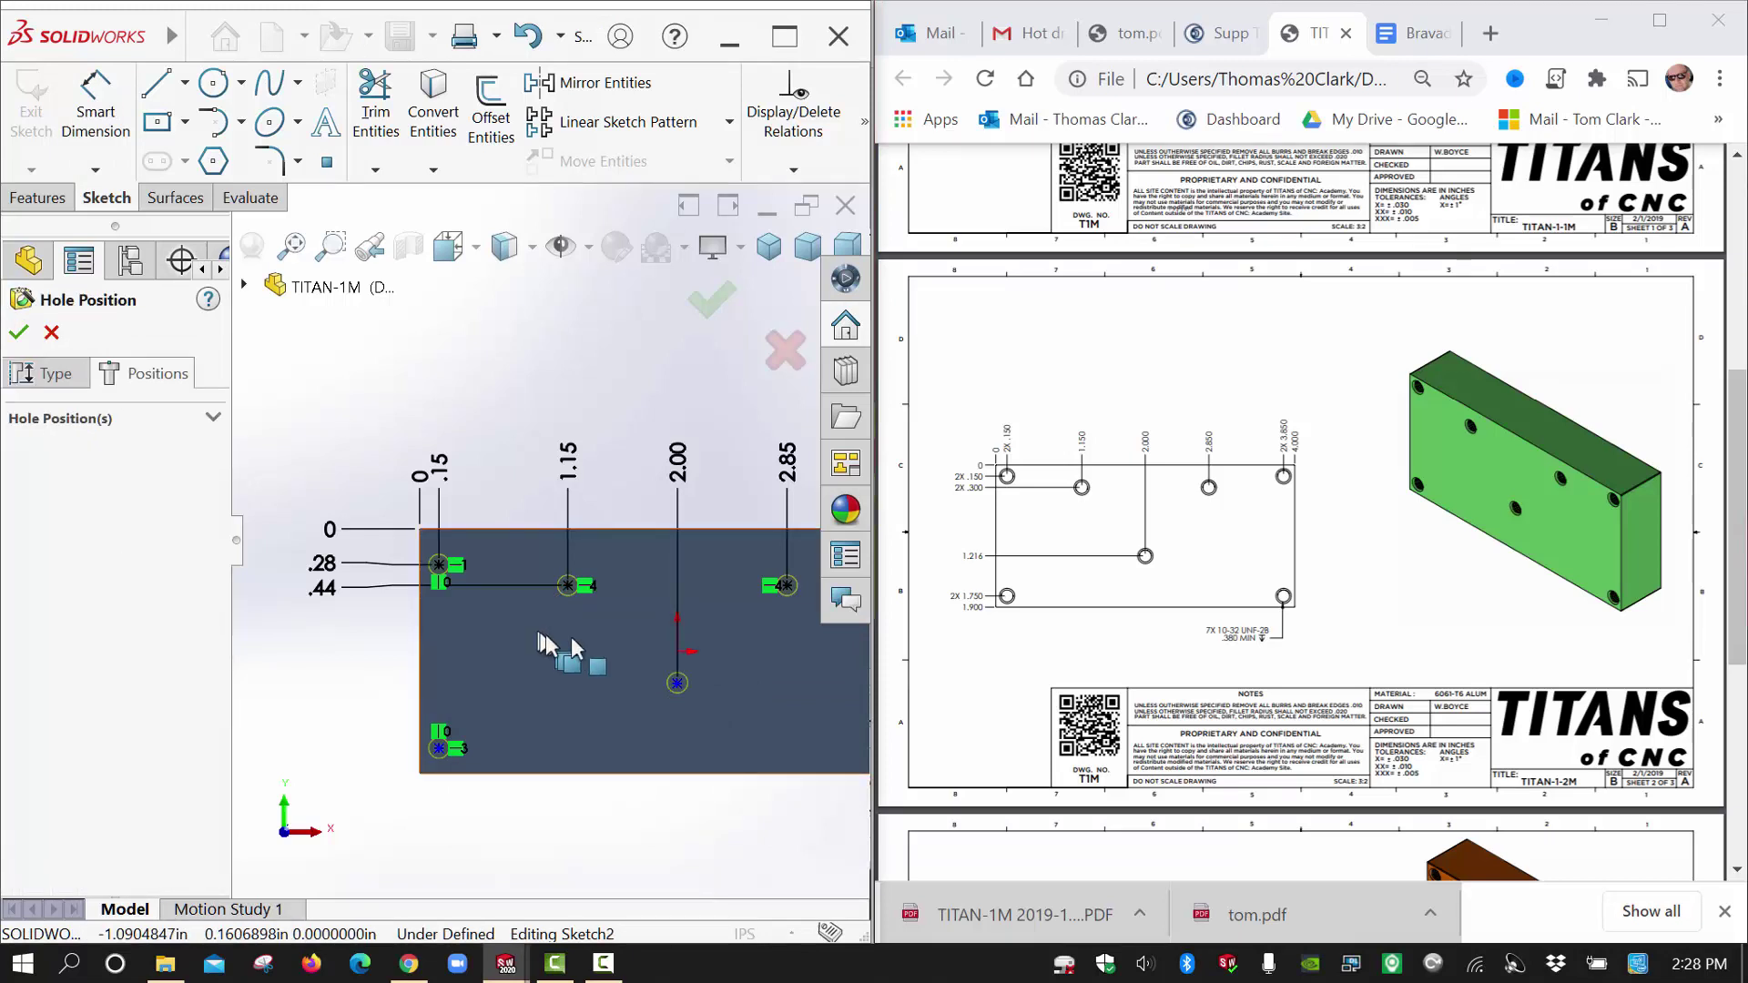
# Add the central and lower-left corner hole points to the existing vertical ordinate dimension set and finish the dimensioning.
pyautogui.click(678, 685)
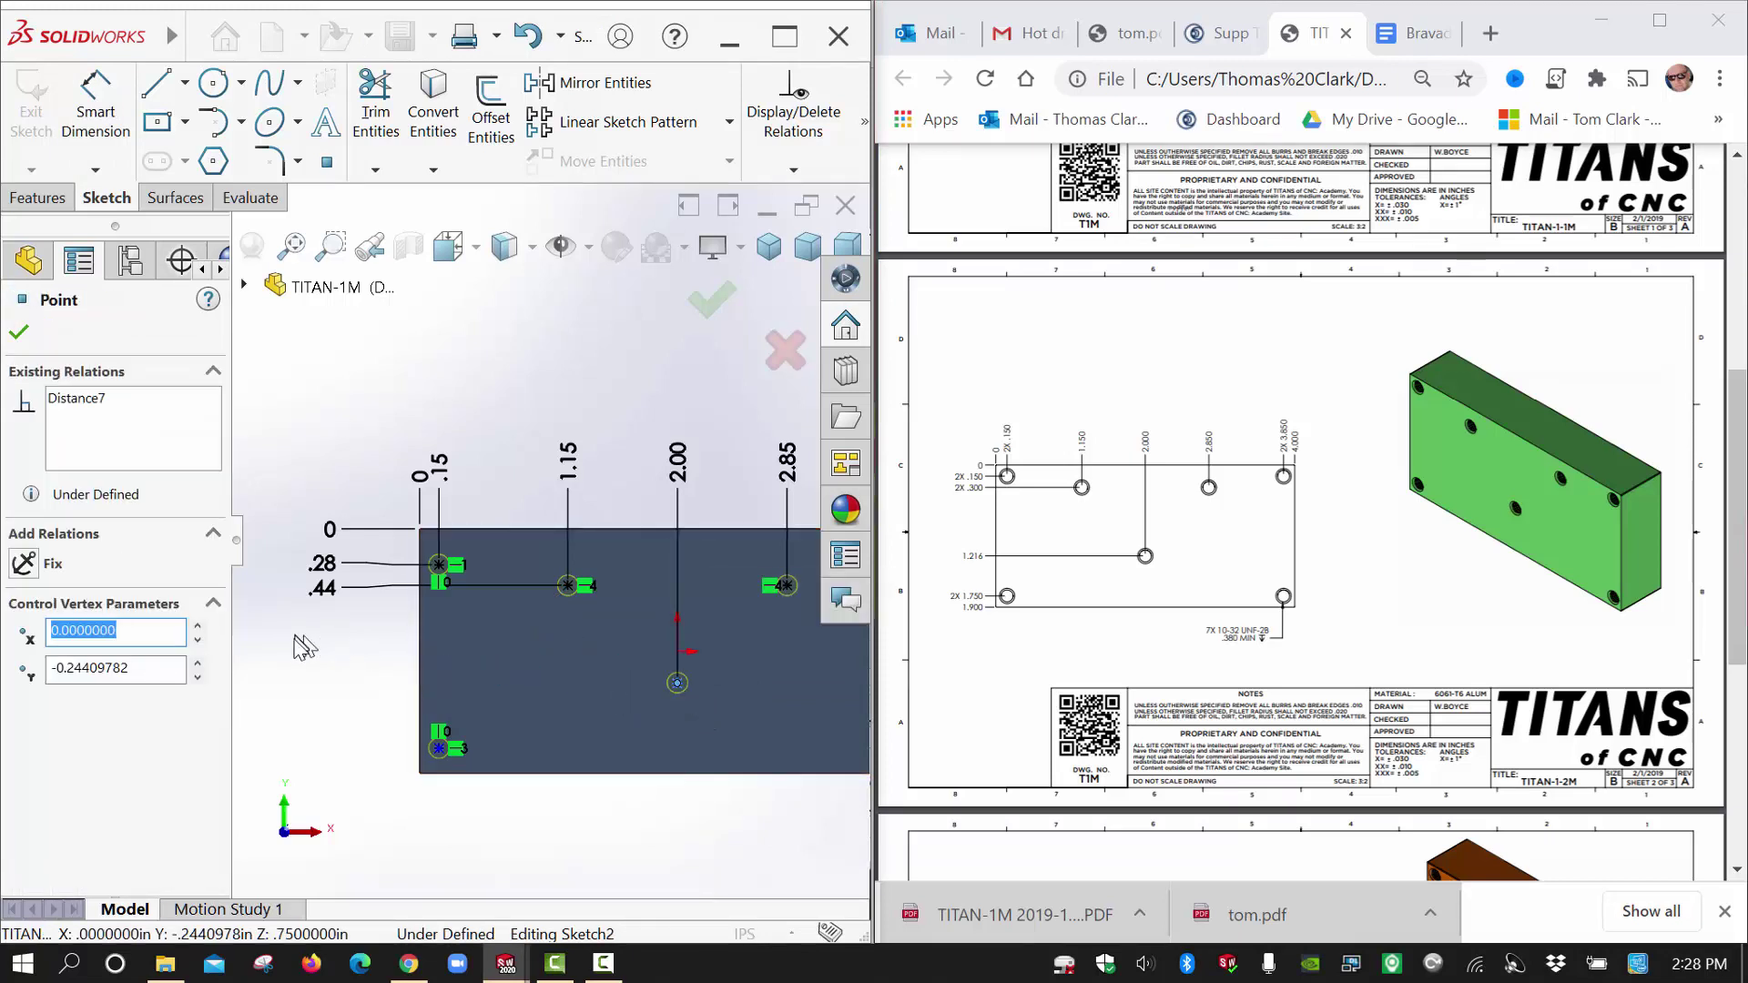
pyautogui.click(370, 432)
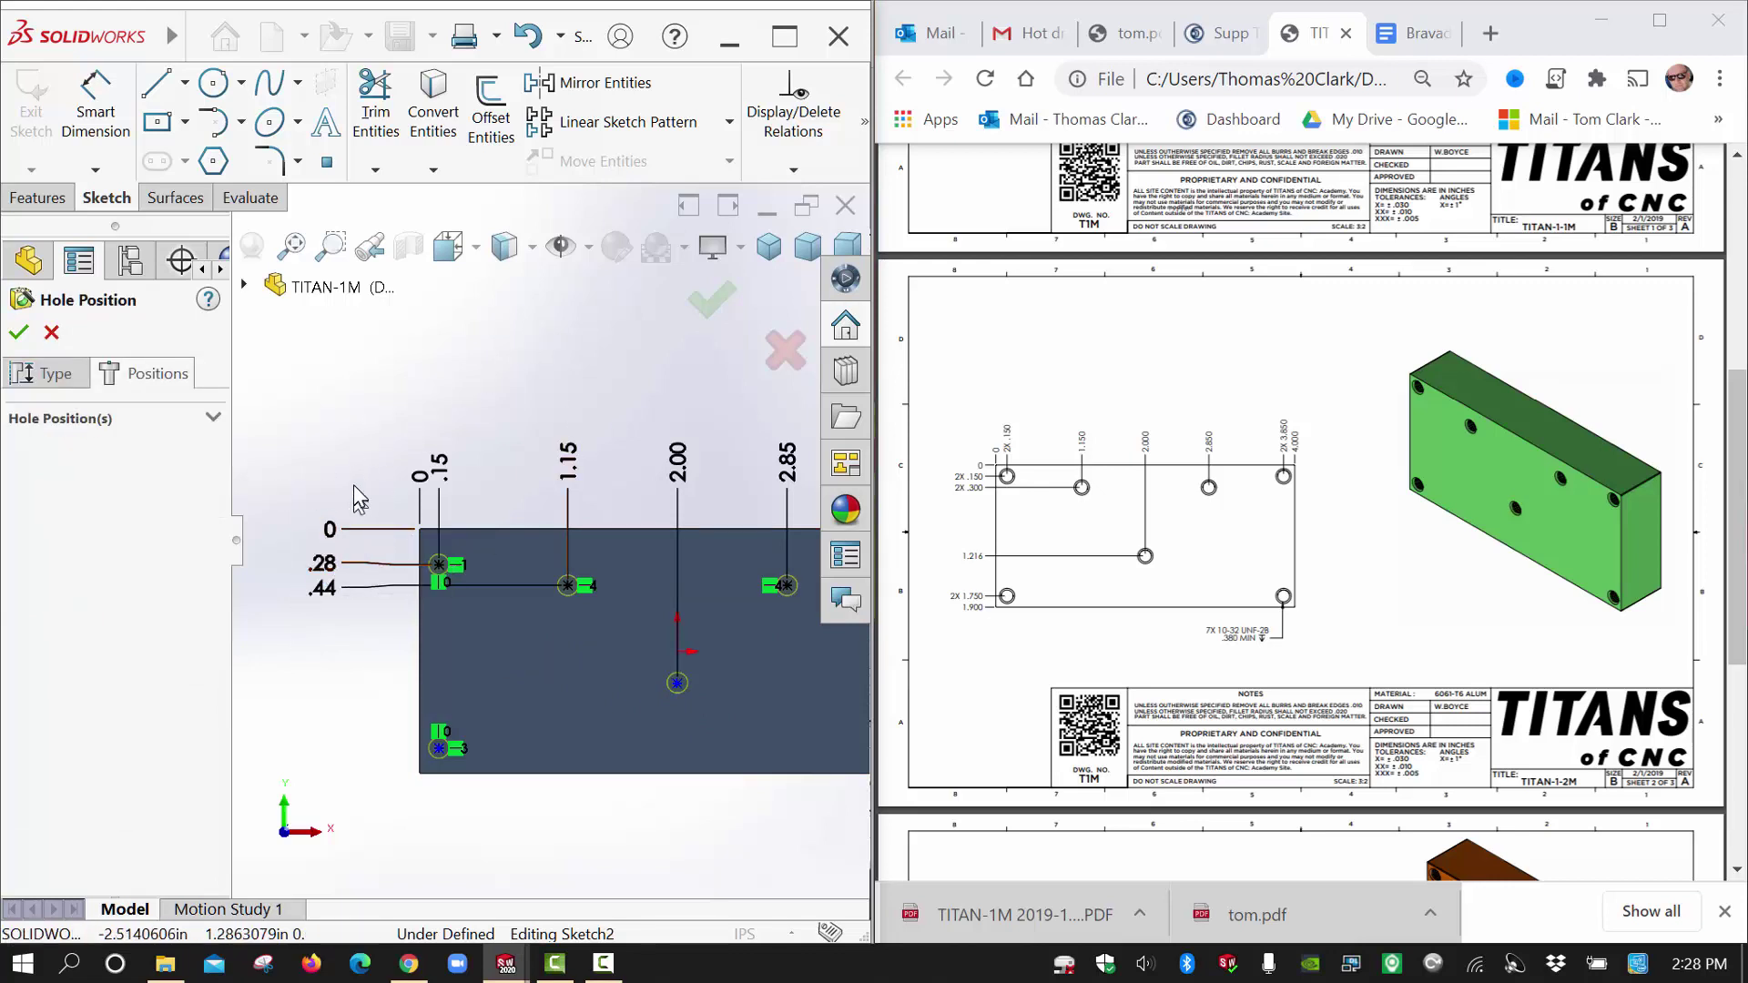
pyautogui.rightClick(363, 540)
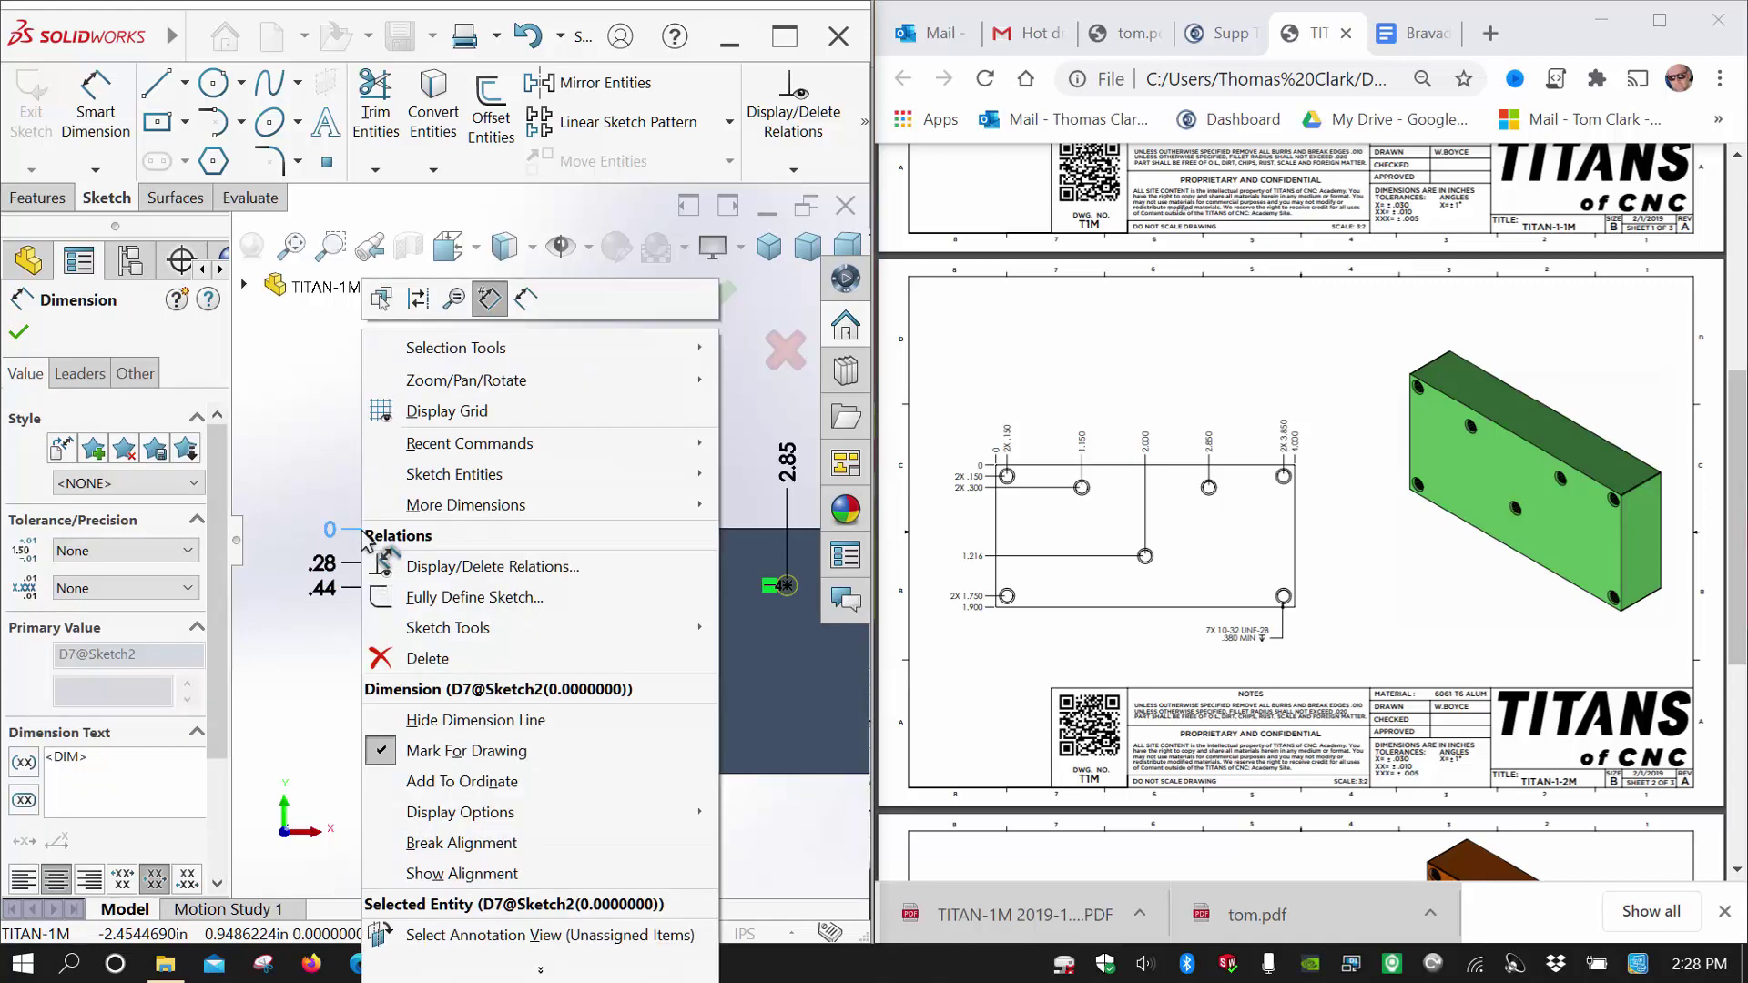
pyautogui.click(438, 782)
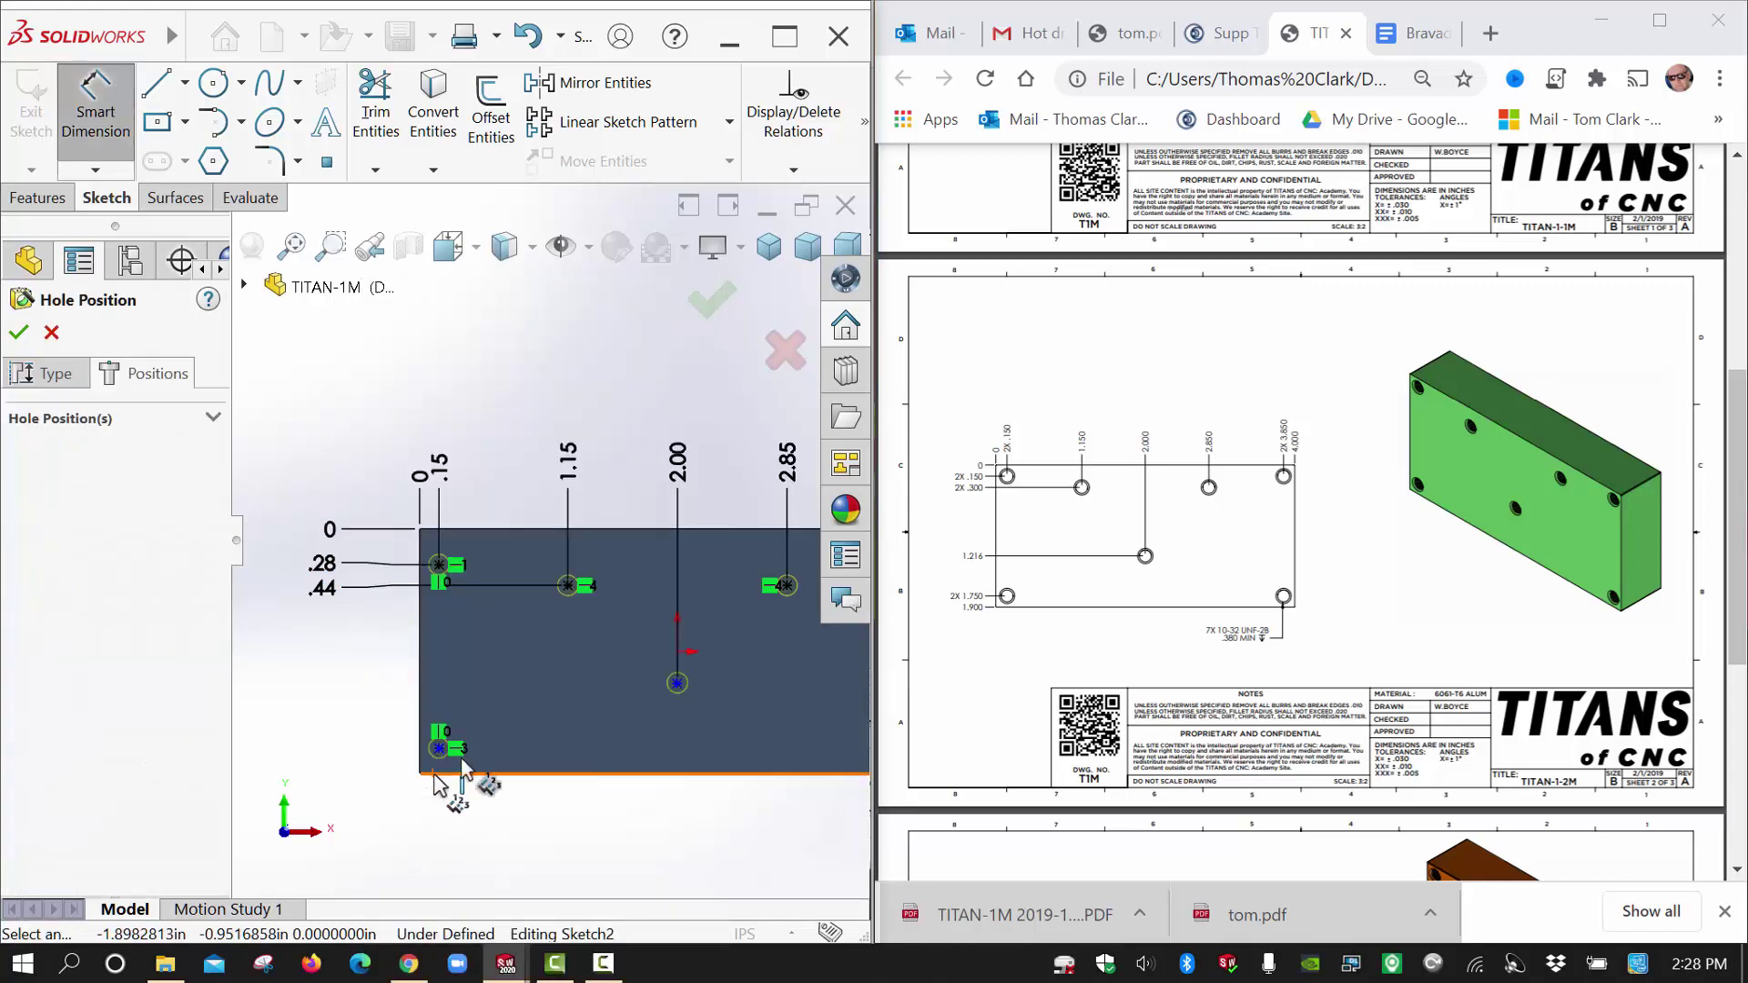
pyautogui.click(677, 683)
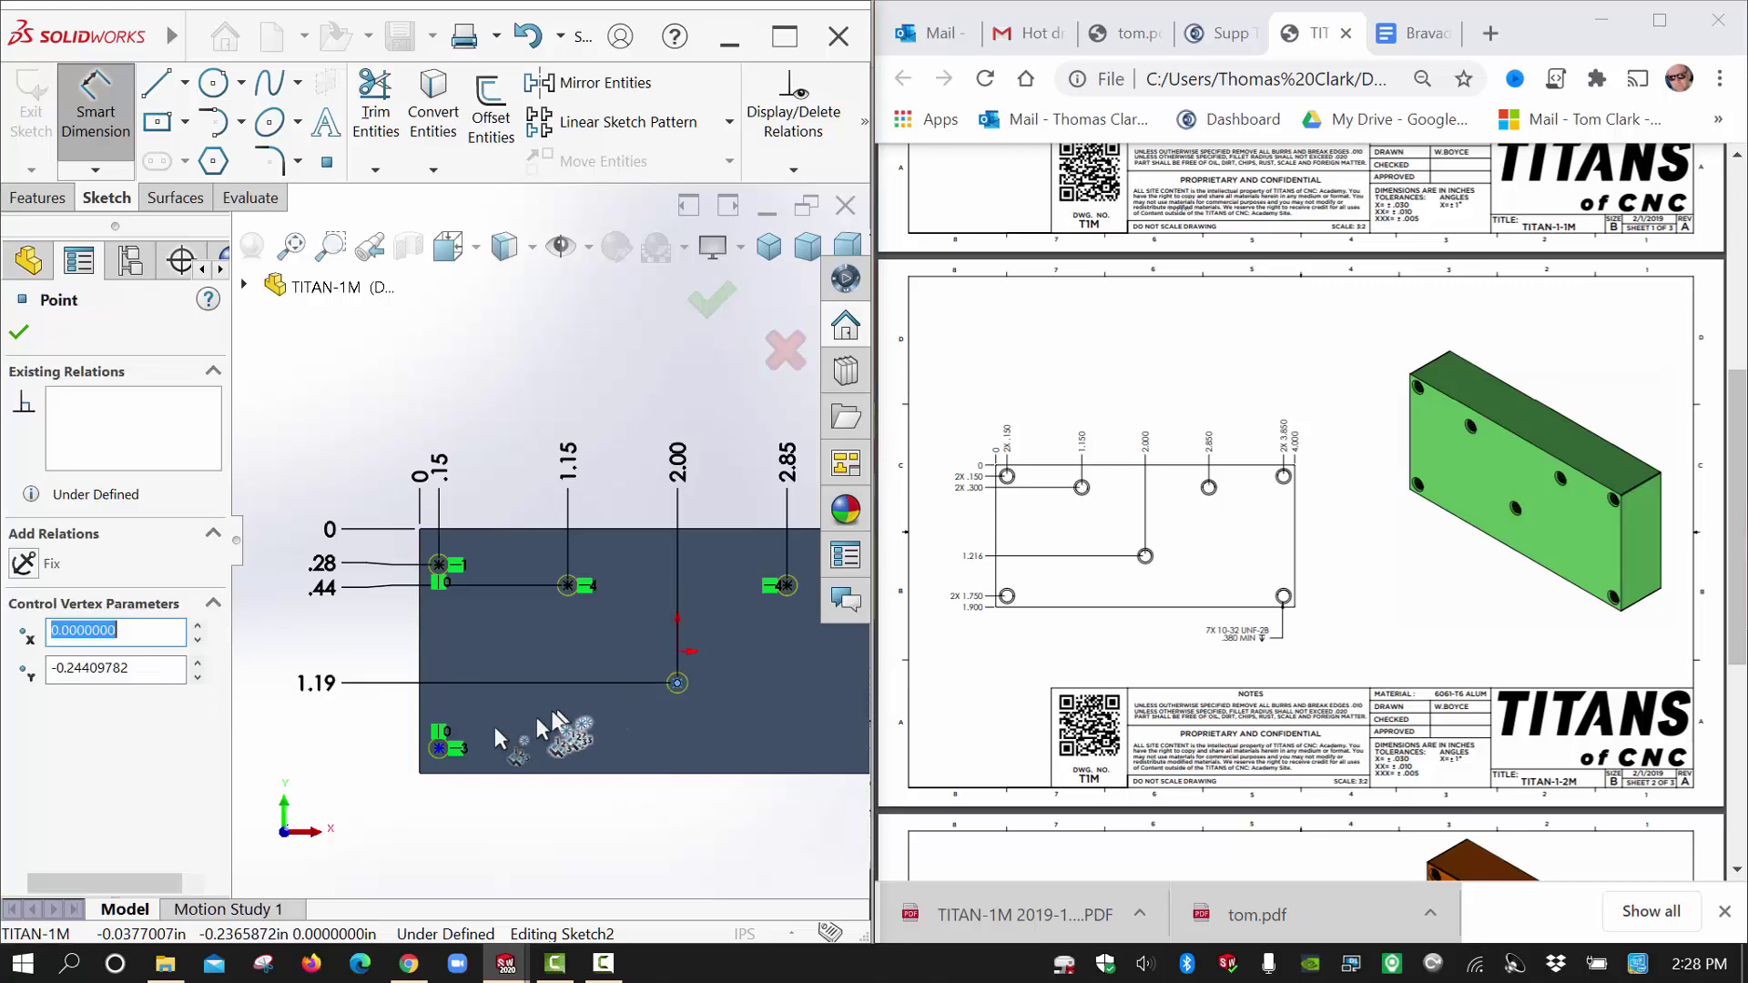
pyautogui.click(438, 749)
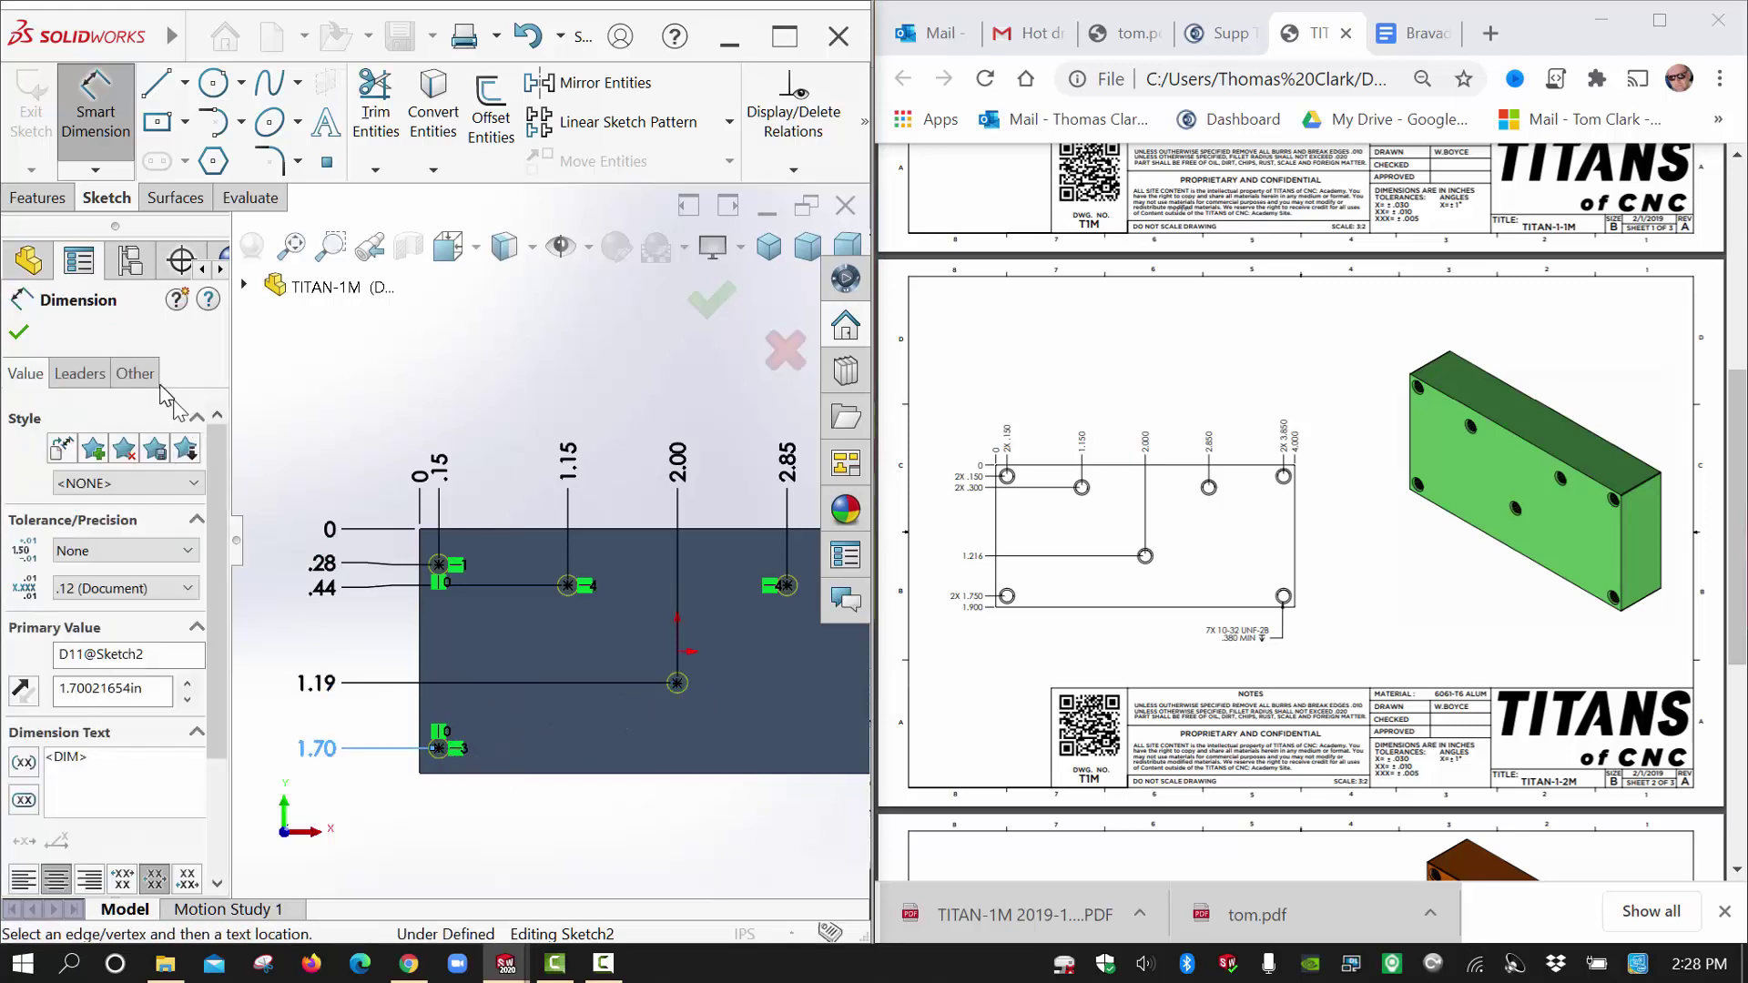
pyautogui.scroll(2, 528, 496)
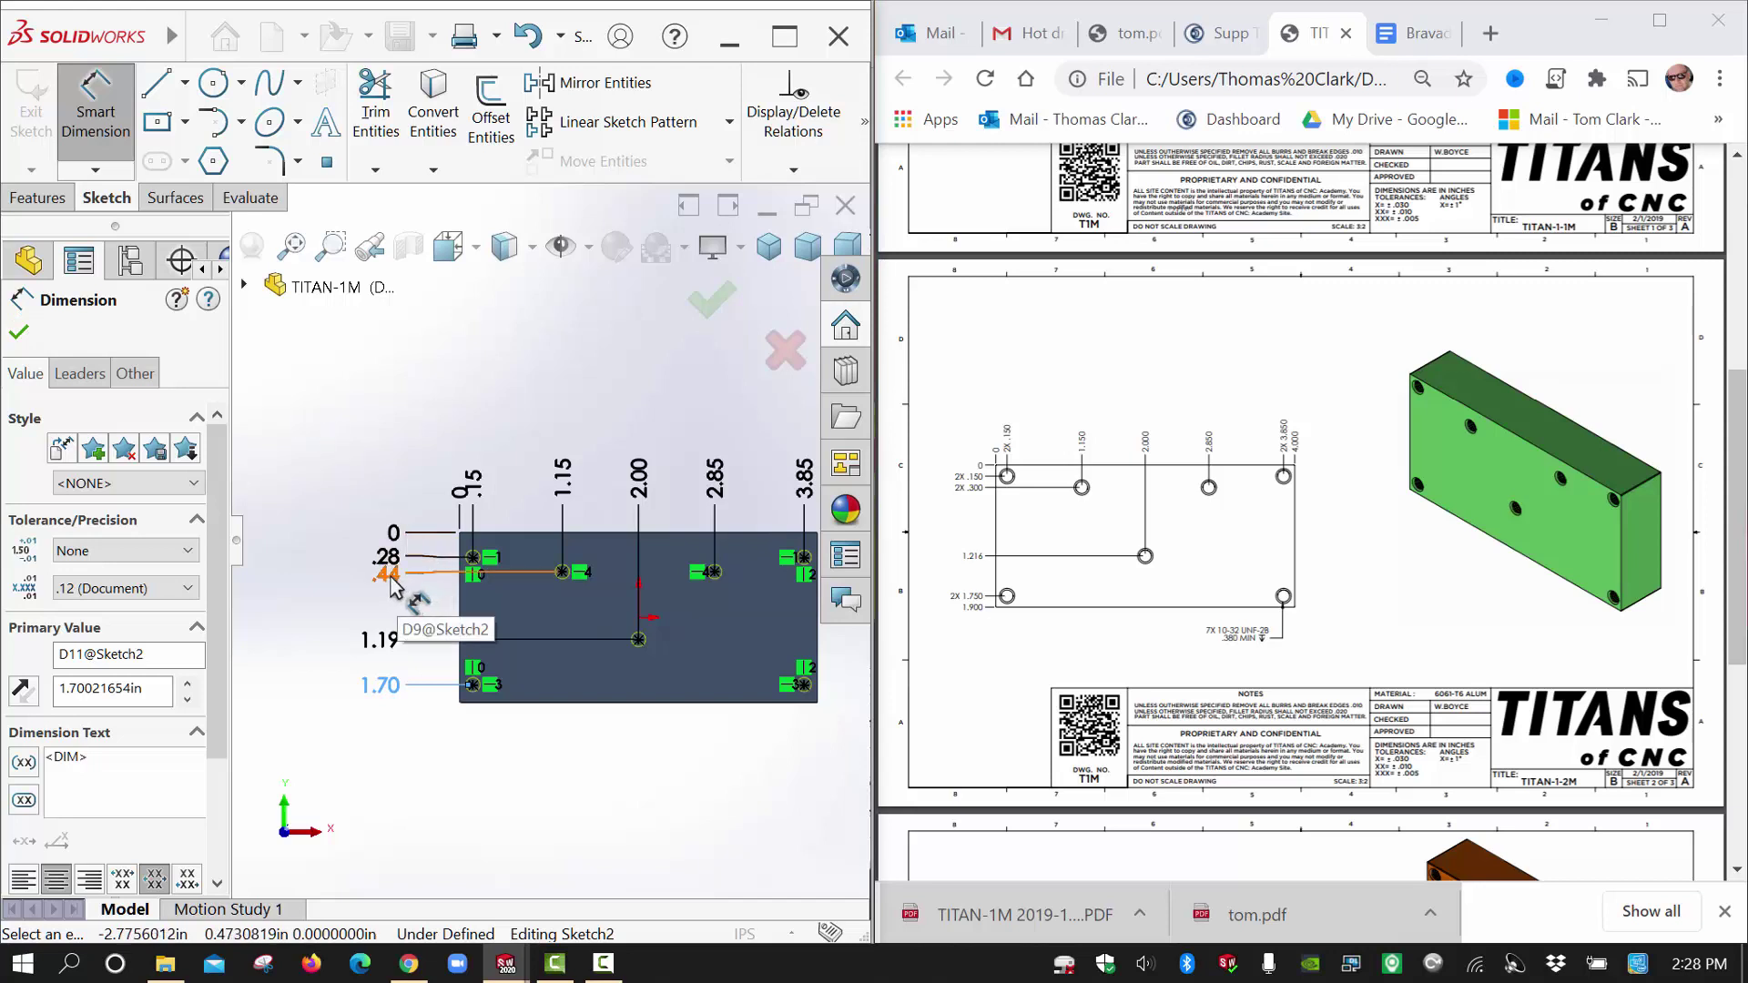
pyautogui.press('Escape')
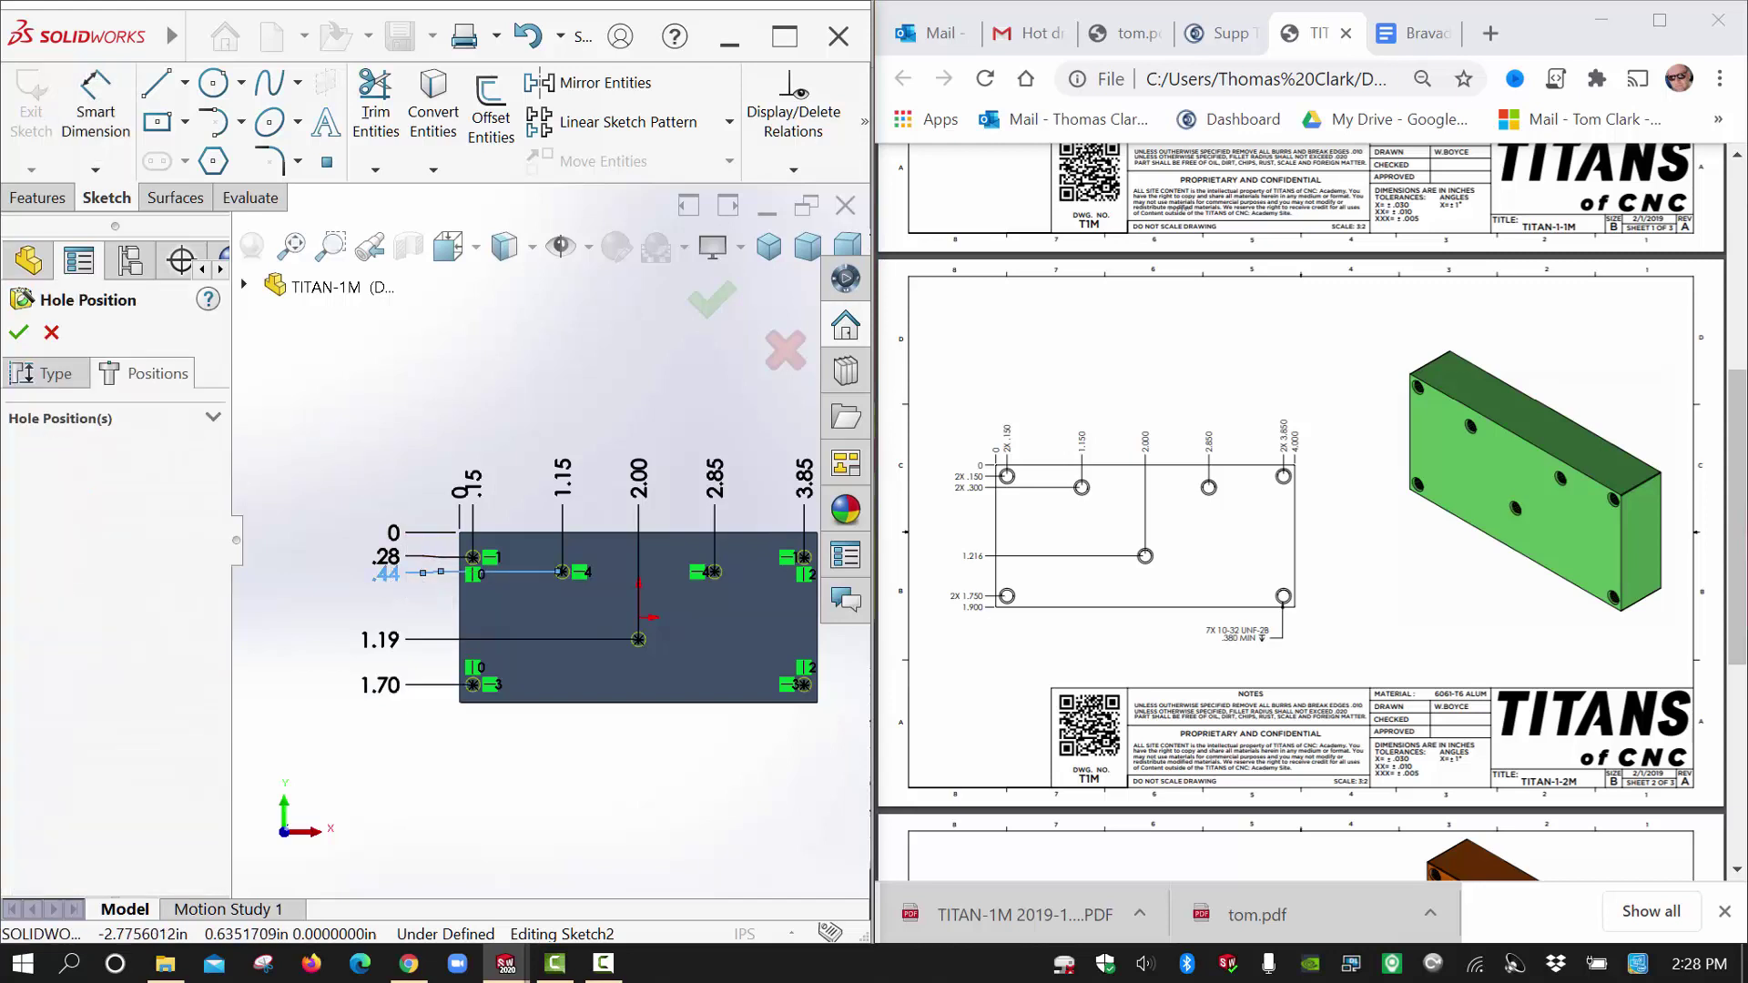
# Set the left inset hole's vertical ordinate dimension to 0.30 in.
pyautogui.click(387, 572)
pyautogui.doubleClick(387, 559)
pyautogui.write('.3')
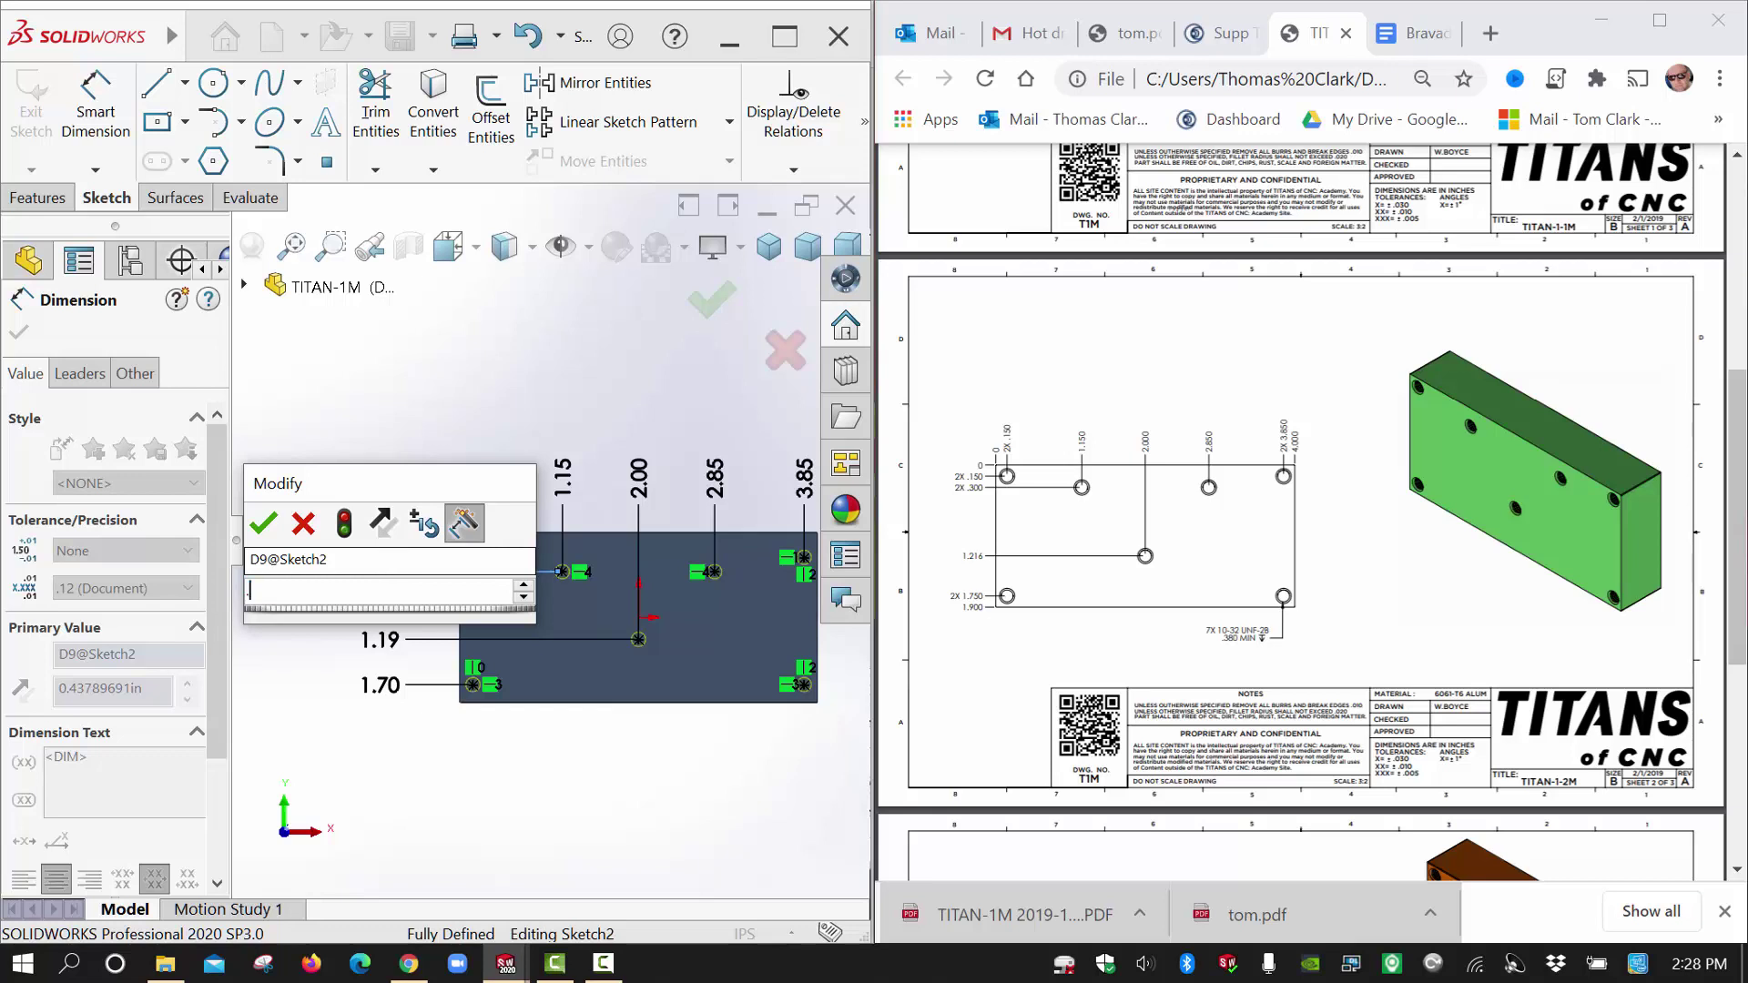
pyautogui.press('Return')
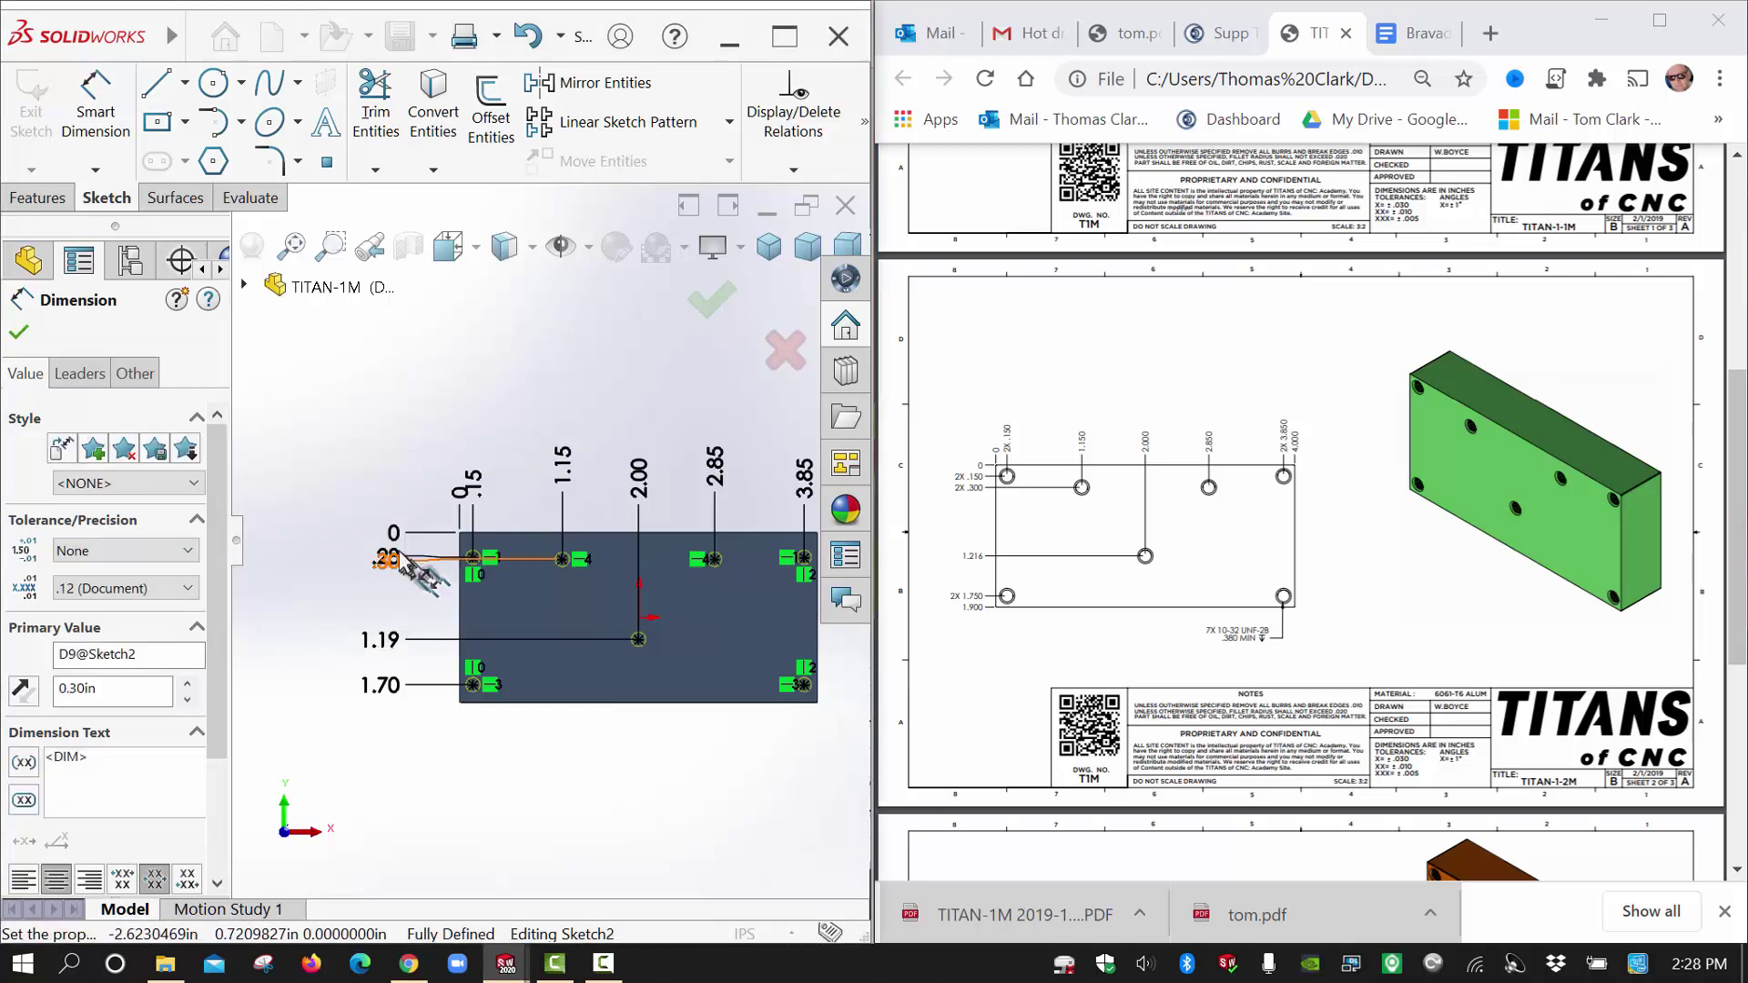
# Set the upper-left corner hole's vertical ordinate dimension to 0.15 in.
pyautogui.scroll(-5, 391, 558)
pyautogui.doubleClick(448, 550)
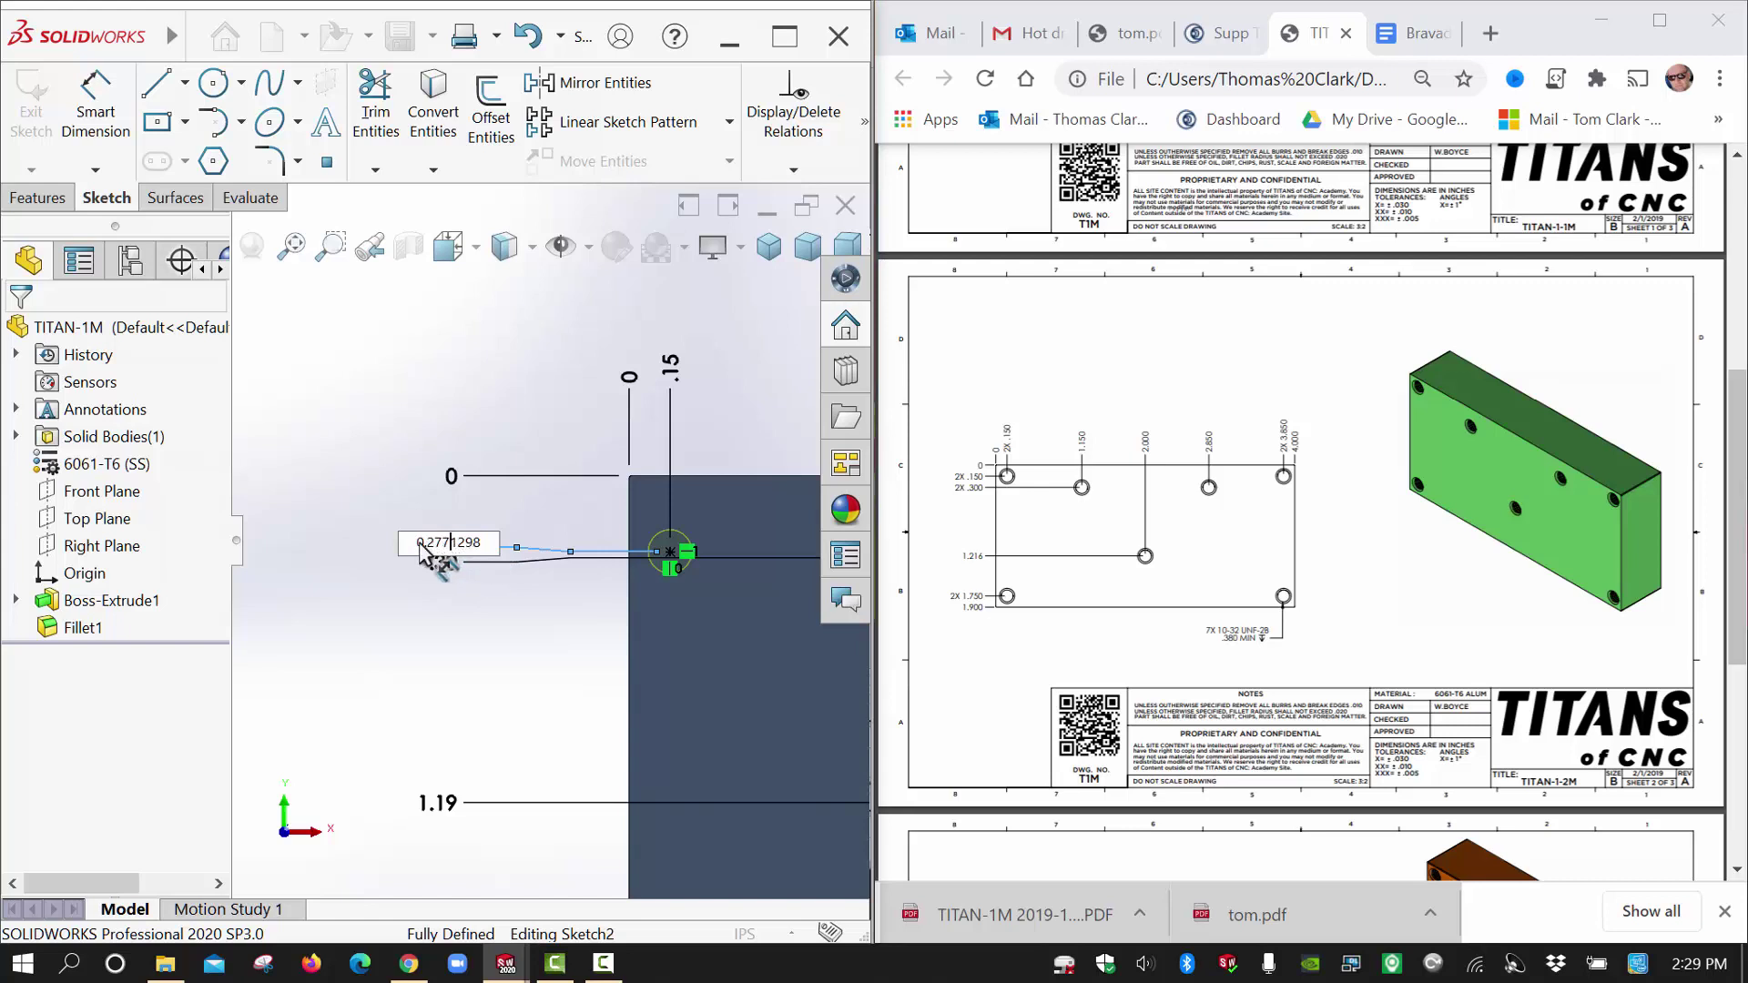
pyautogui.moveTo(426, 550); pyautogui.dragTo(506, 548)
pyautogui.press('BackSpace')
pyautogui.write('.1')
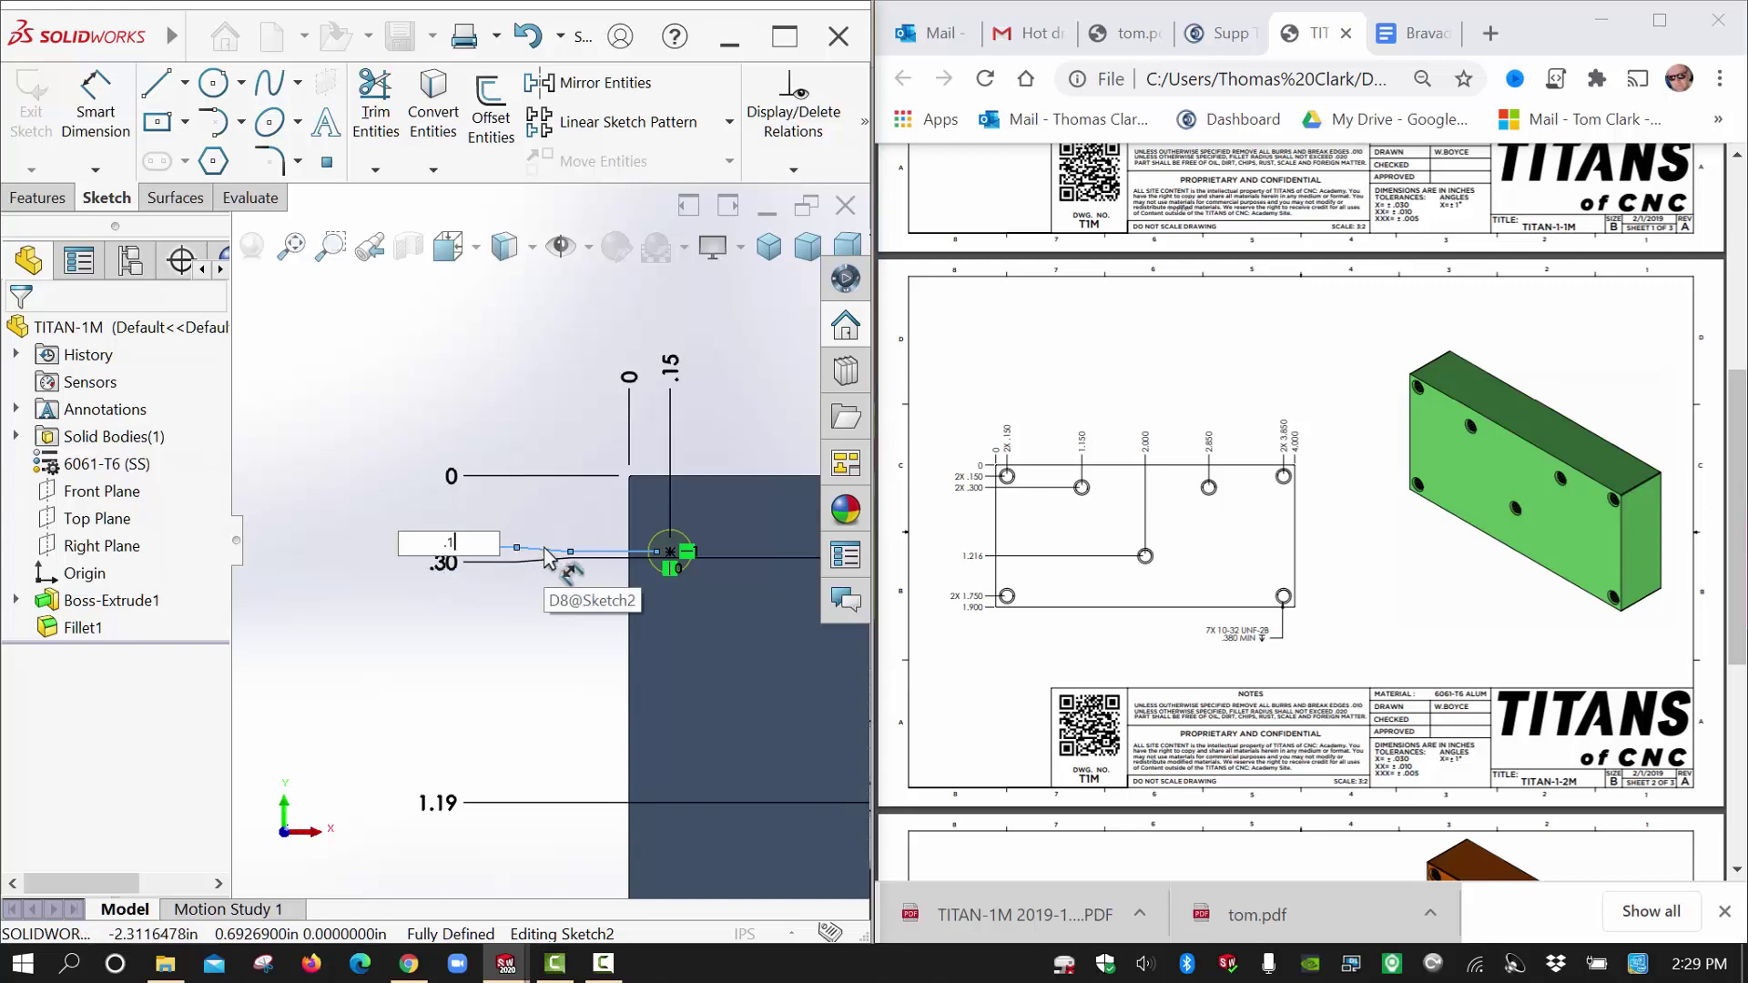
pyautogui.write('5')
pyautogui.press('Return')
# Set the lower-left corner hole's vertical ordinate dimension to 1.75 in.
pyautogui.scroll(3, 560, 574)
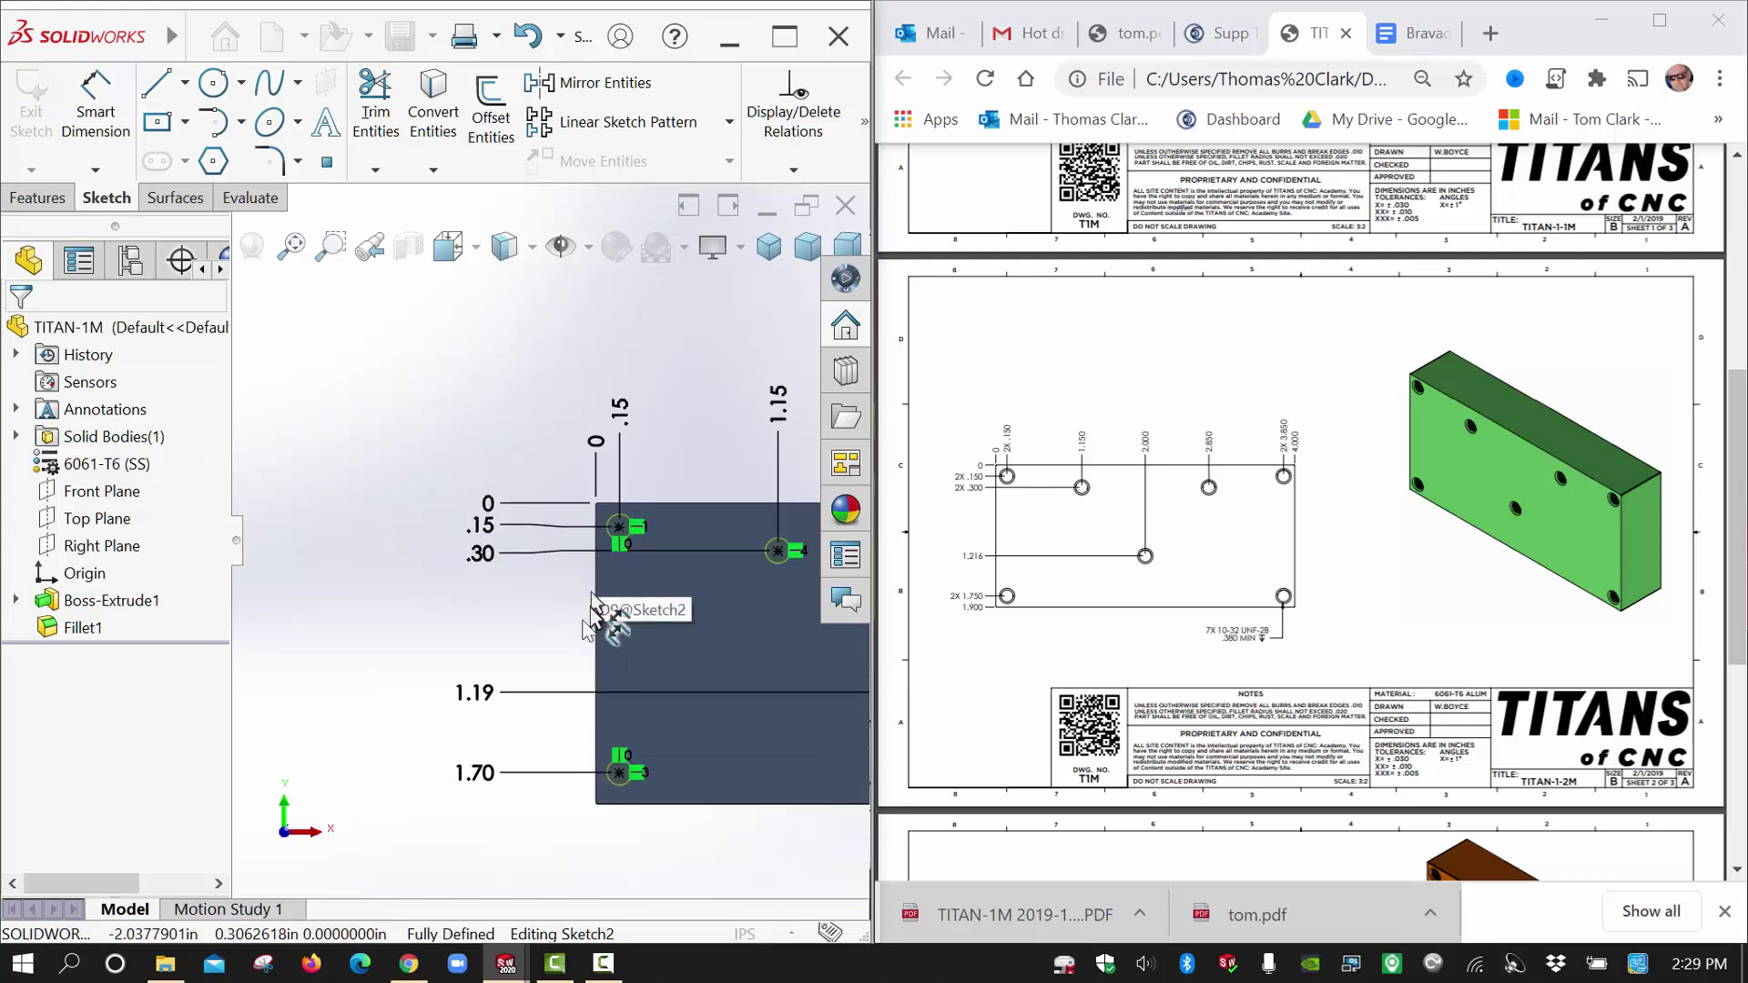
pyautogui.scroll(-2, 592, 620)
pyautogui.click(500, 650)
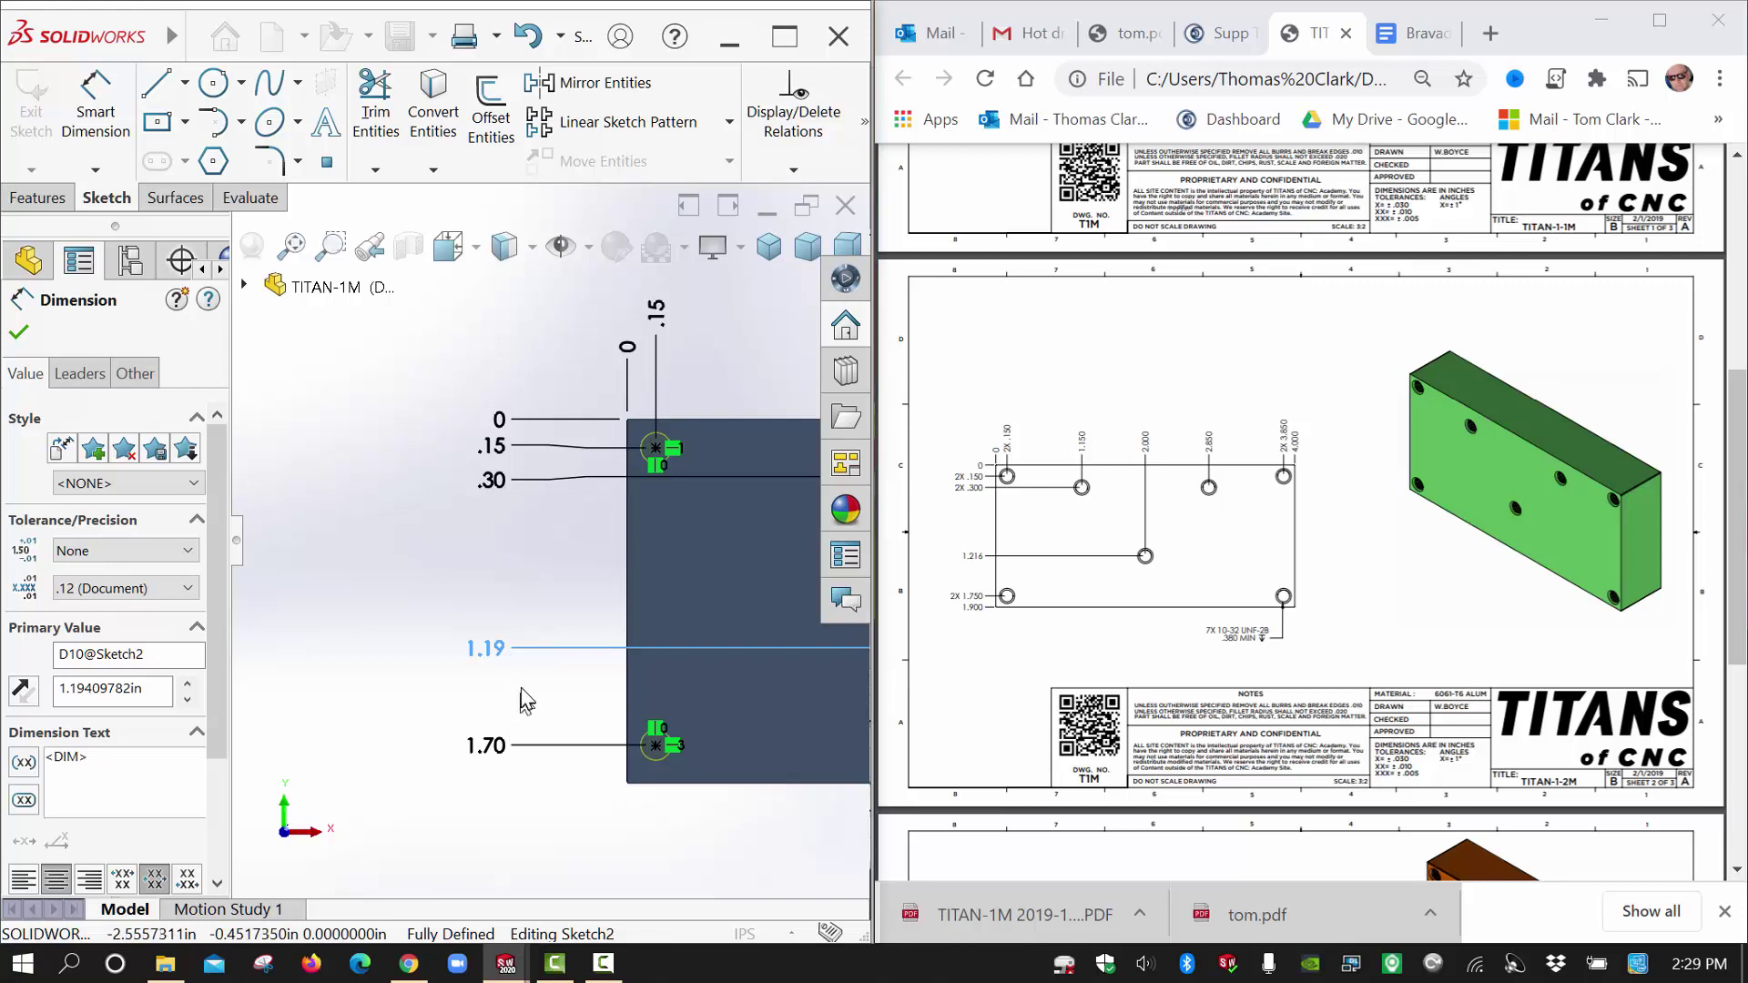
pyautogui.doubleClick(483, 748)
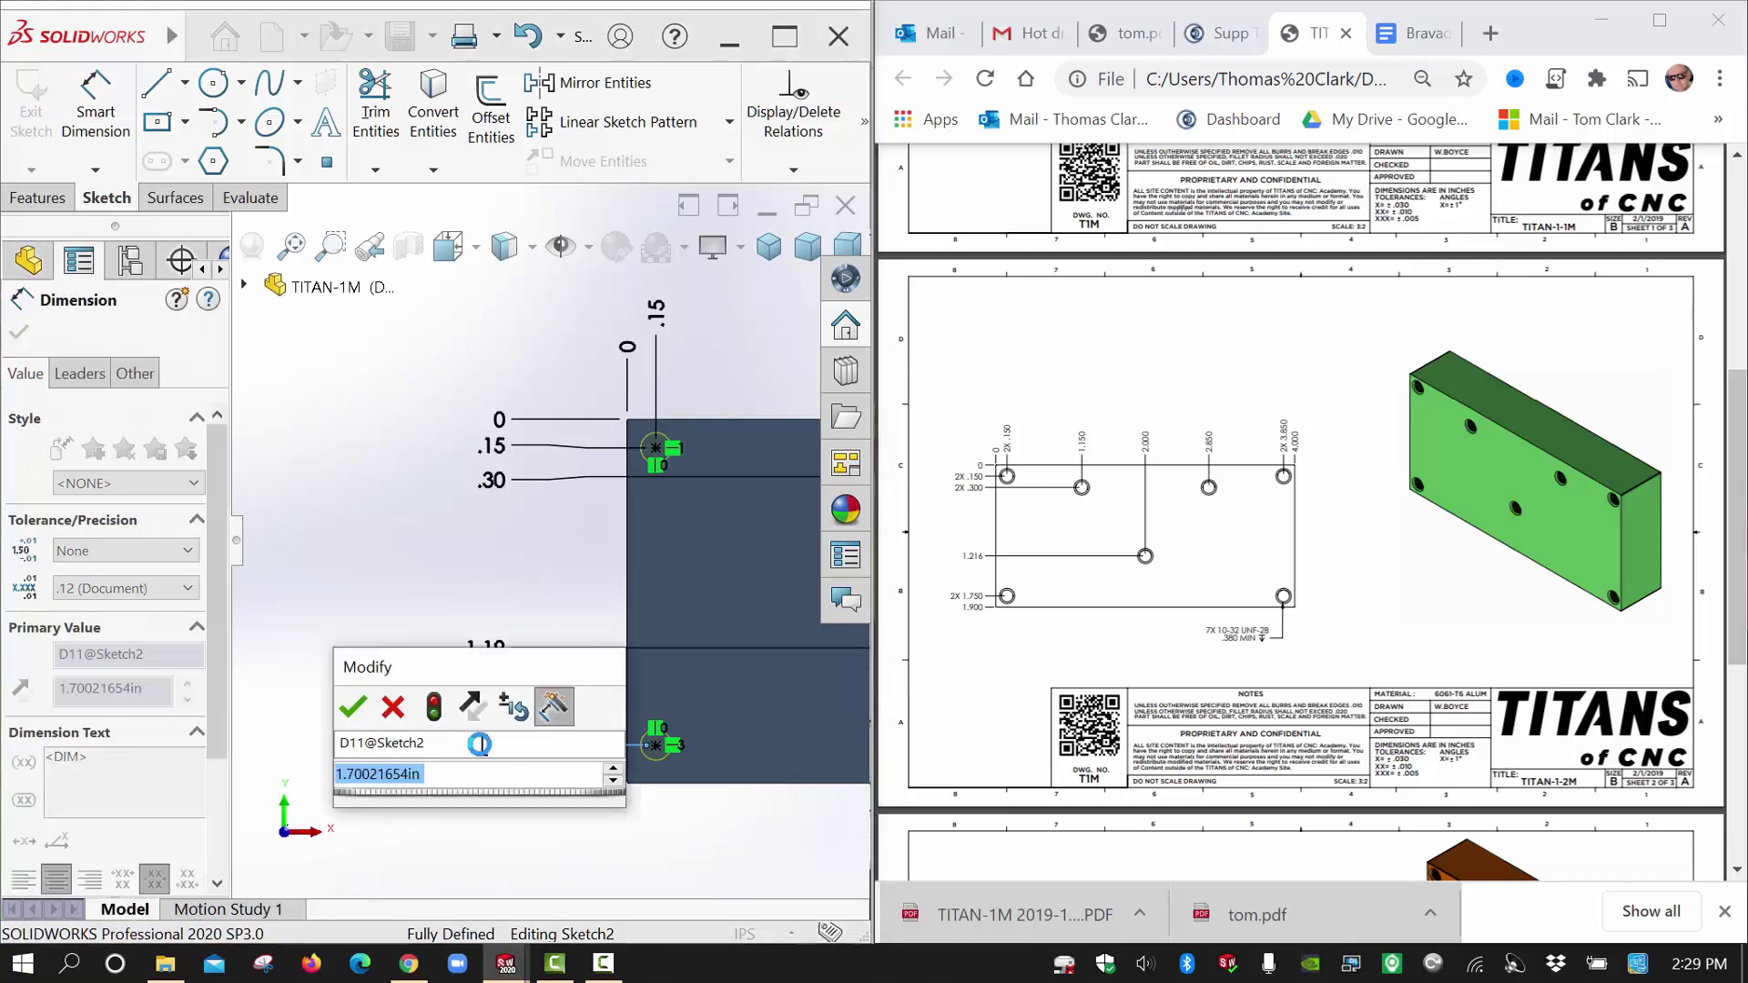
pyautogui.write('1.75')
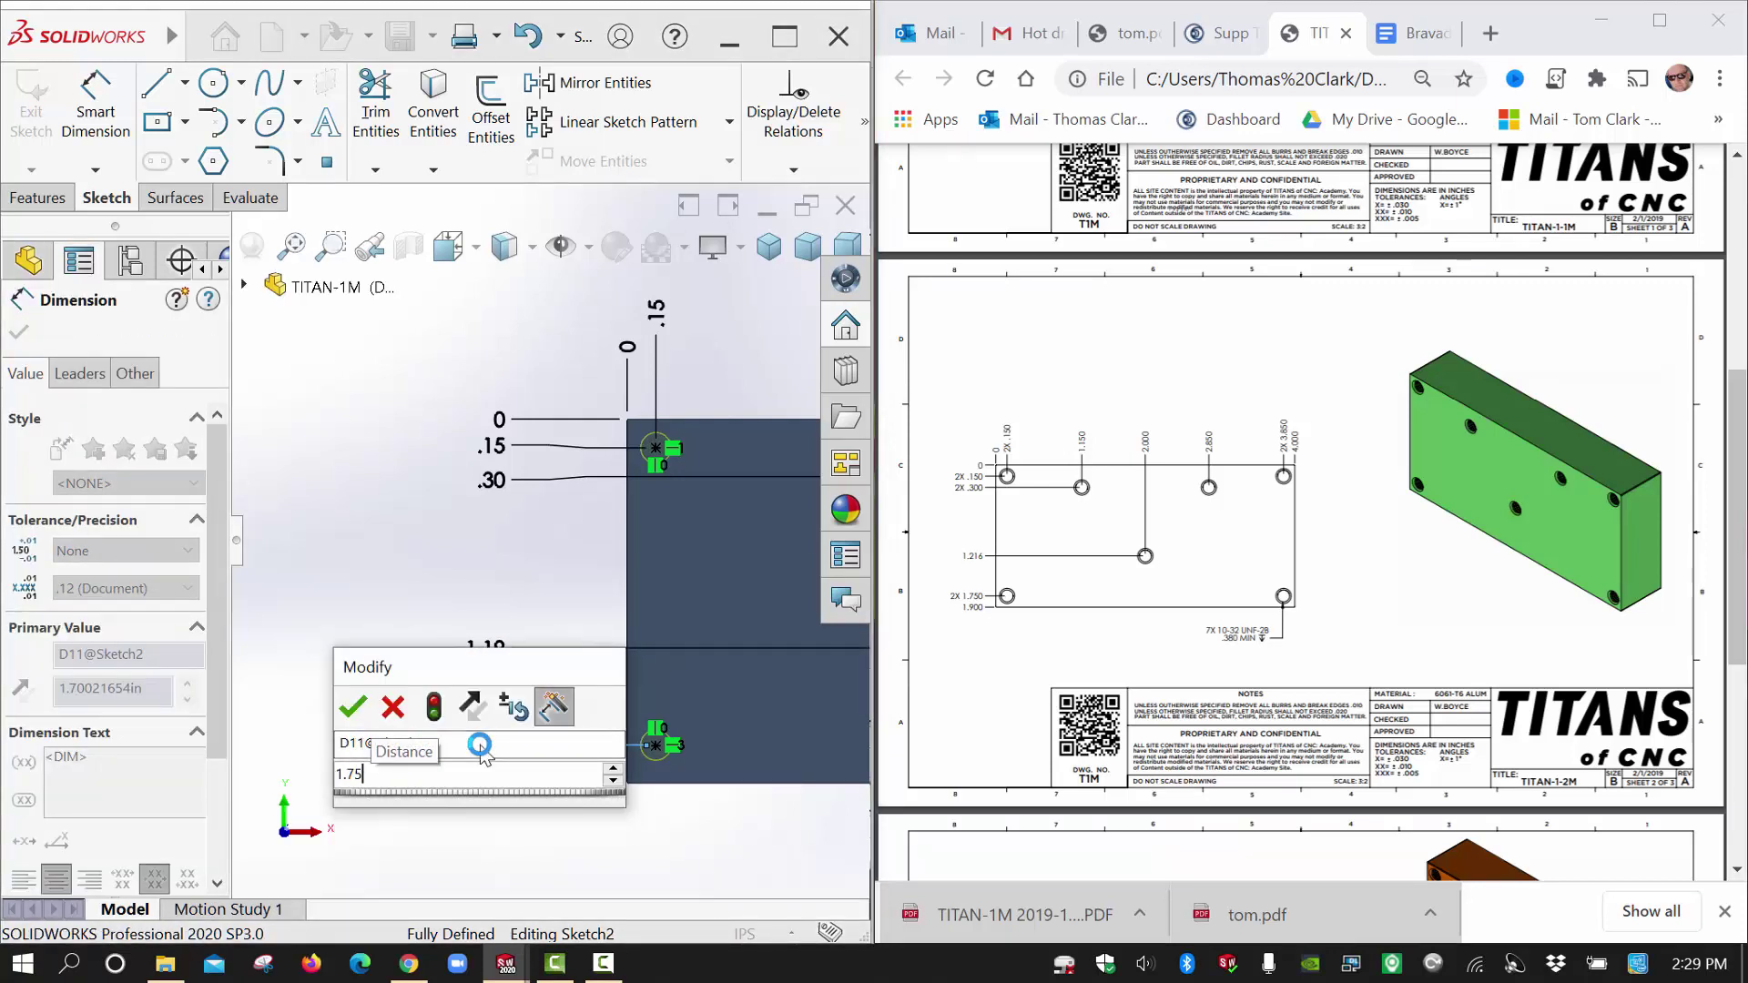
pyautogui.press('Return')
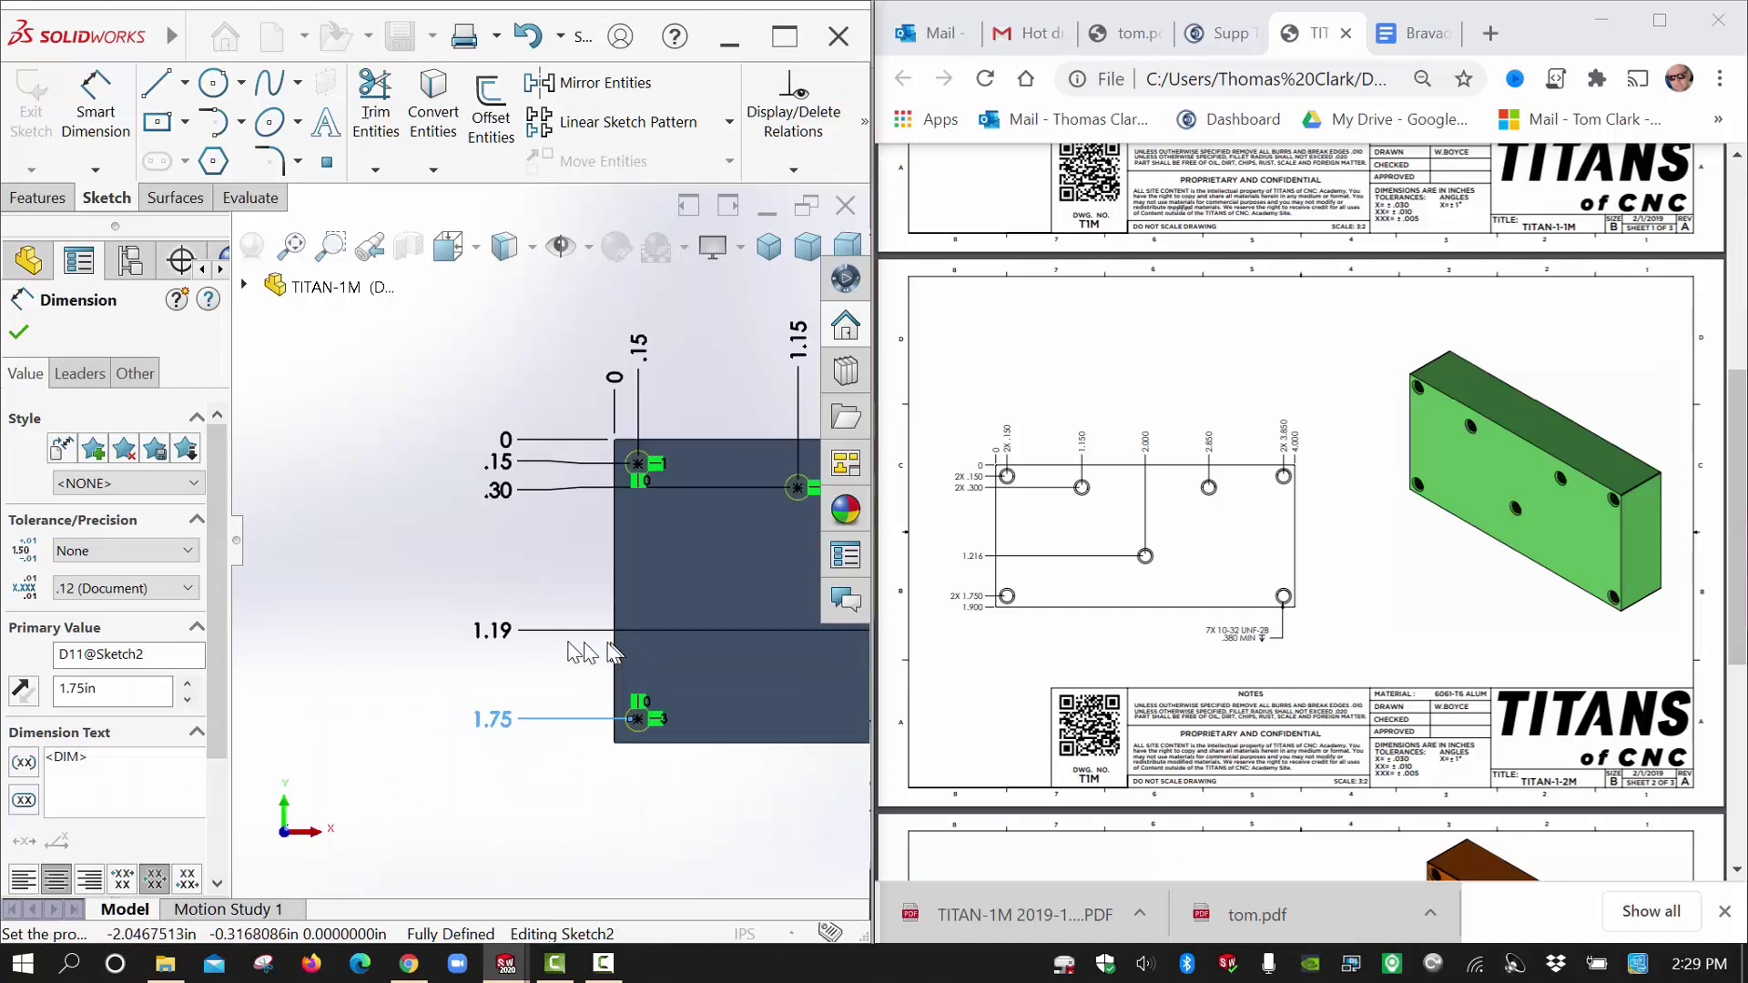
# Set the central hole's vertical ordinate dimension to 1.216 in.
pyautogui.doubleClick(500, 631)
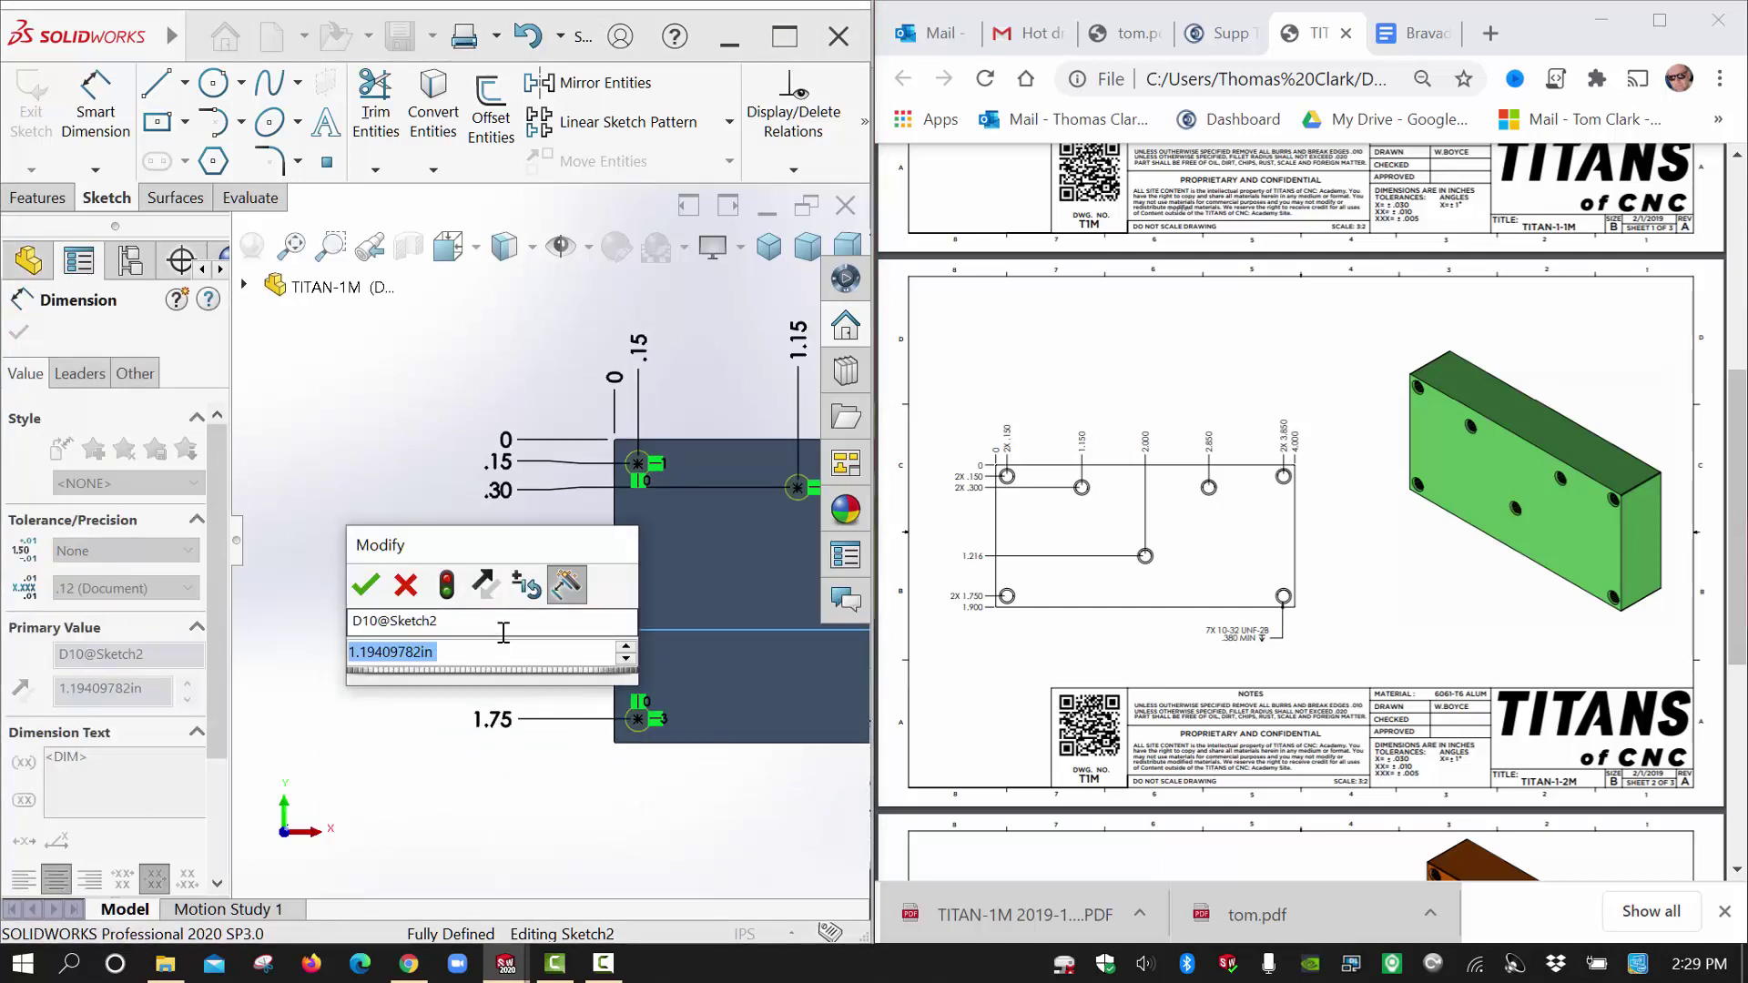
pyautogui.write('1.21')
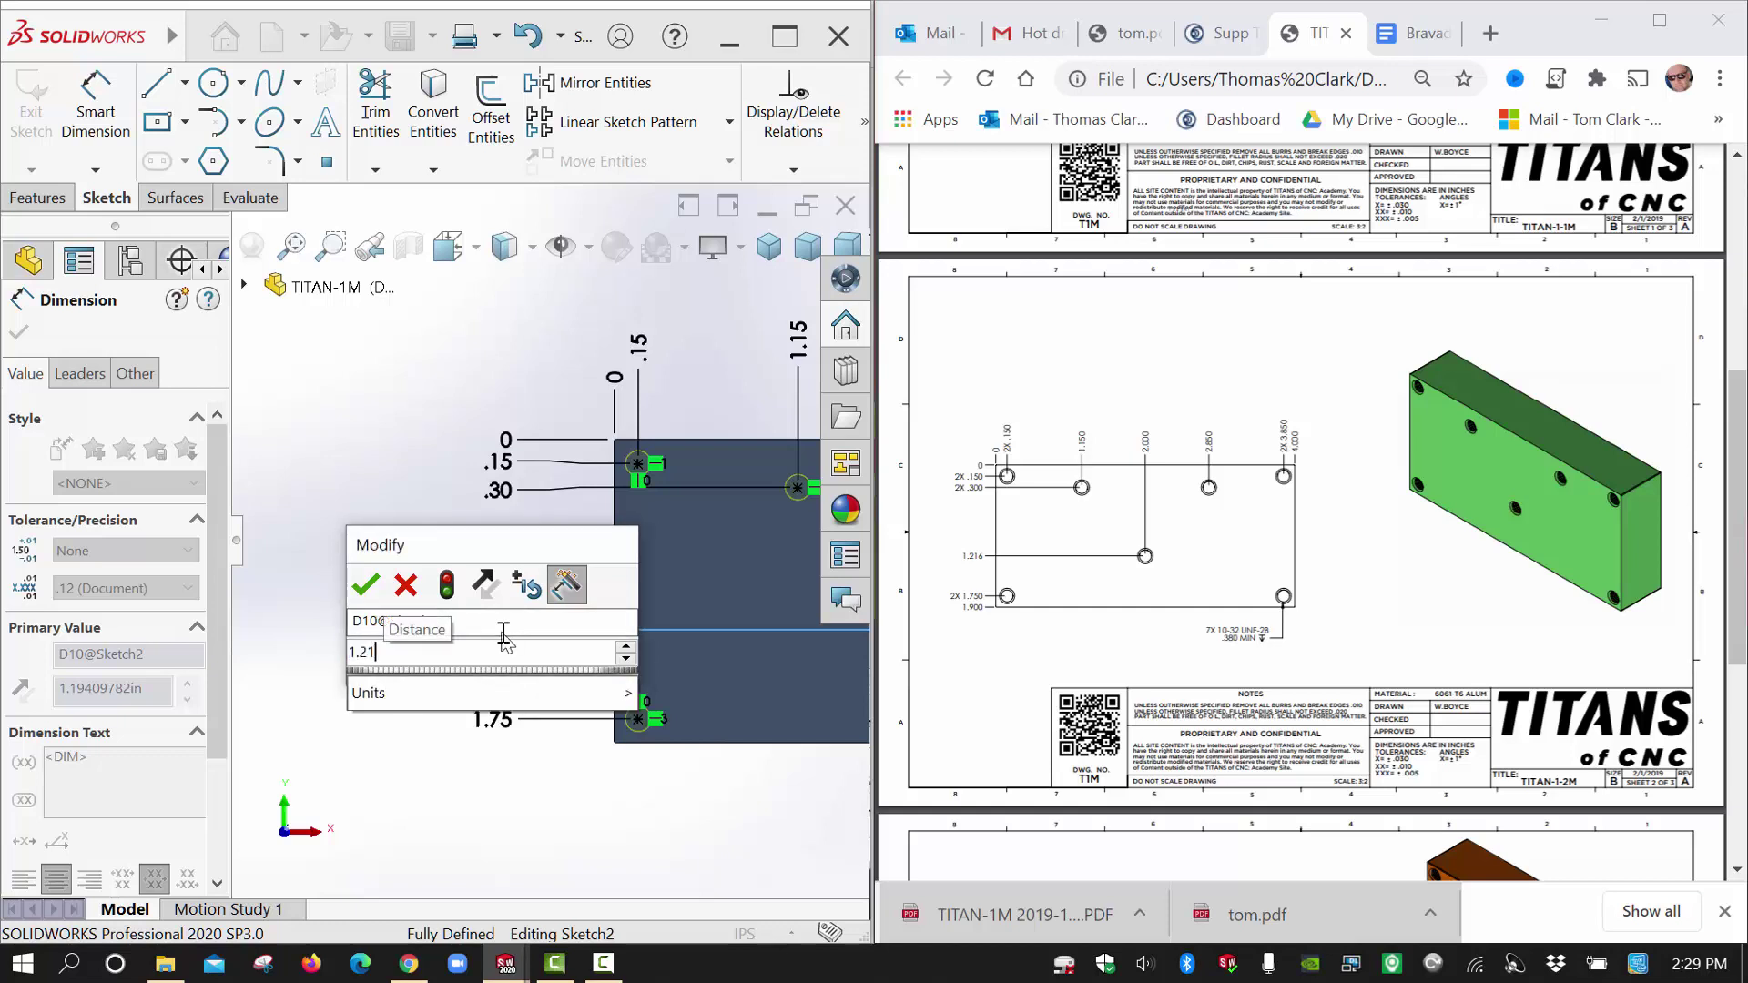
pyautogui.write('6')
pyautogui.press('Return')
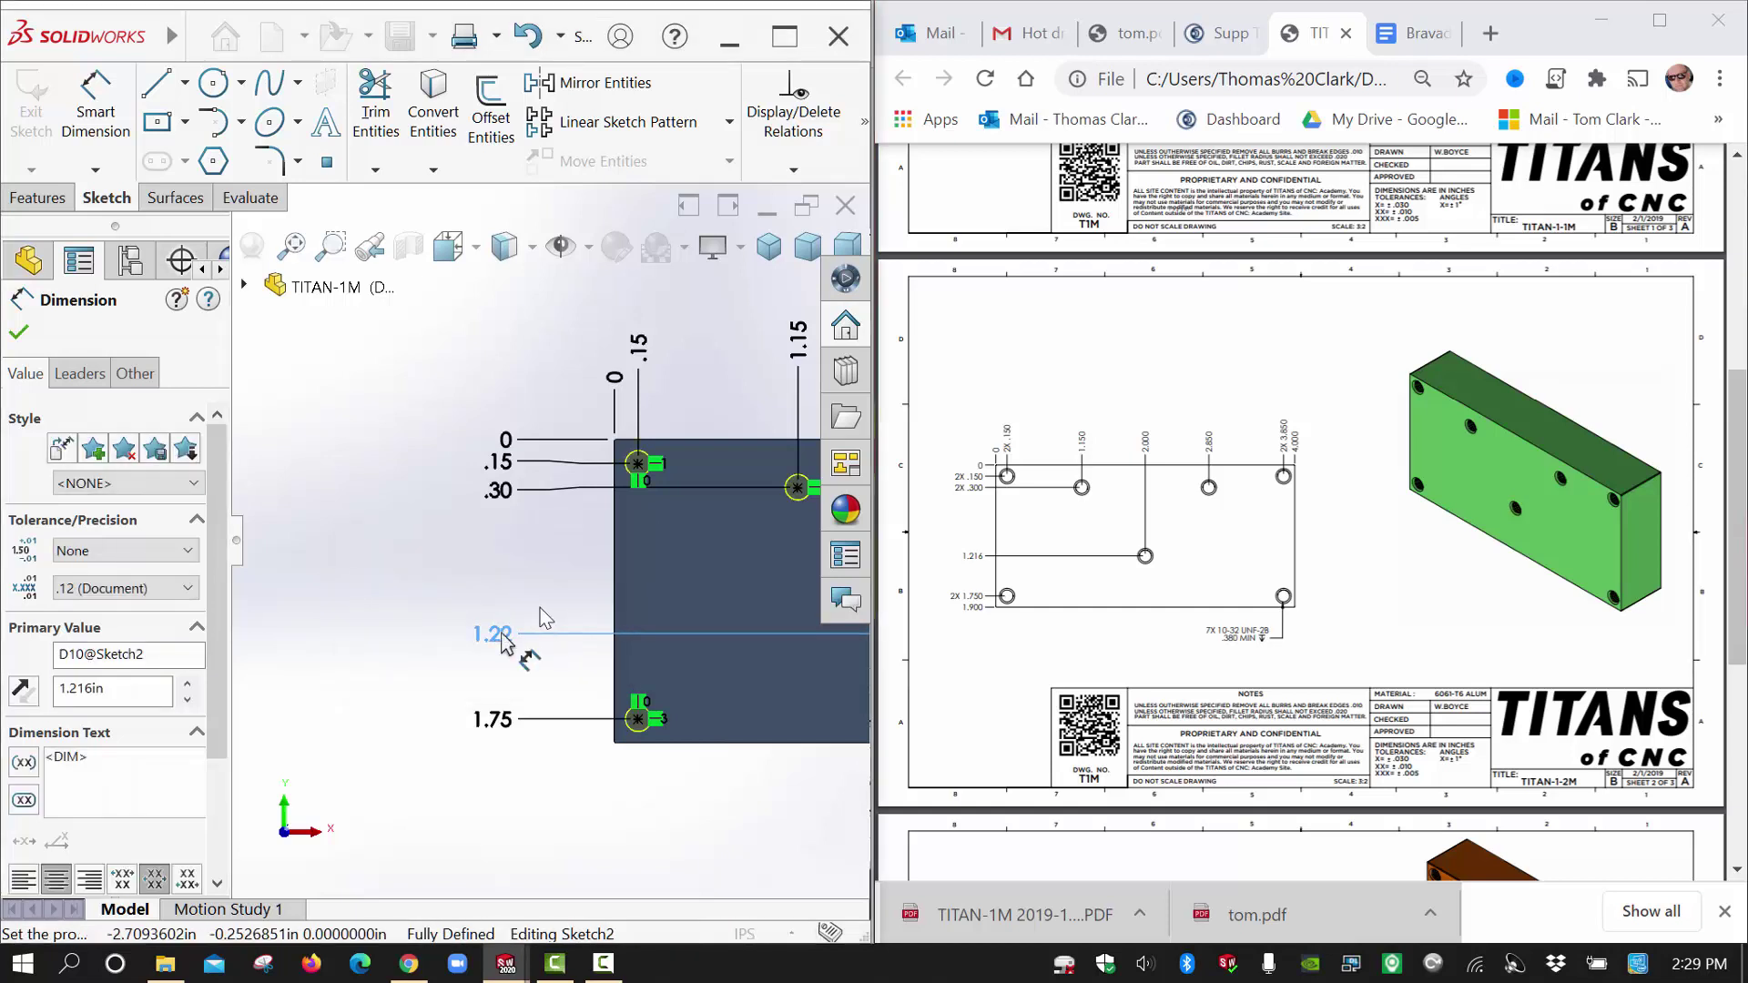
pyautogui.scroll(2, 669, 596)
pyautogui.scroll(2, 765, 619)
pyautogui.scroll(-2, 765, 619)
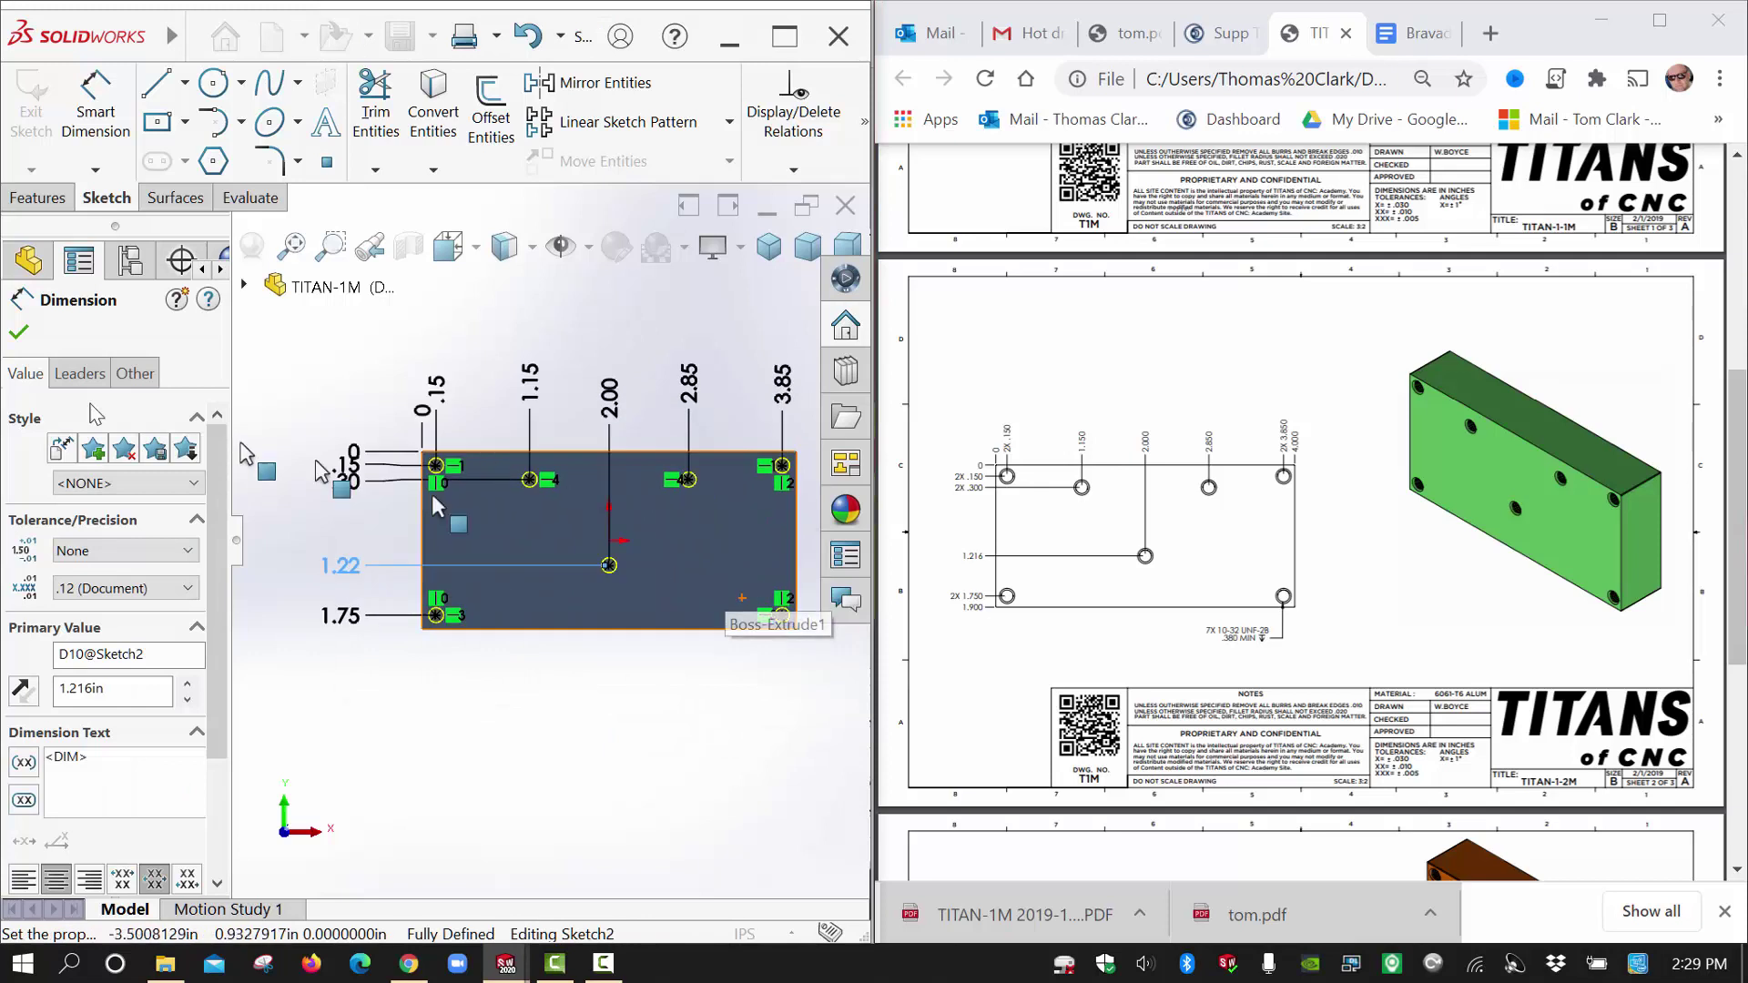
# Finish the dimensioning and accept the hole positions to create the seven #10-32 tapped holes in the block.
pyautogui.click(16, 335)
pyautogui.moveTo(780, 686)
pyautogui.mouseDown(button='middle')
pyautogui.moveTo(789, 593)
pyautogui.moveTo(764, 492)
pyautogui.mouseUp(button='middle')
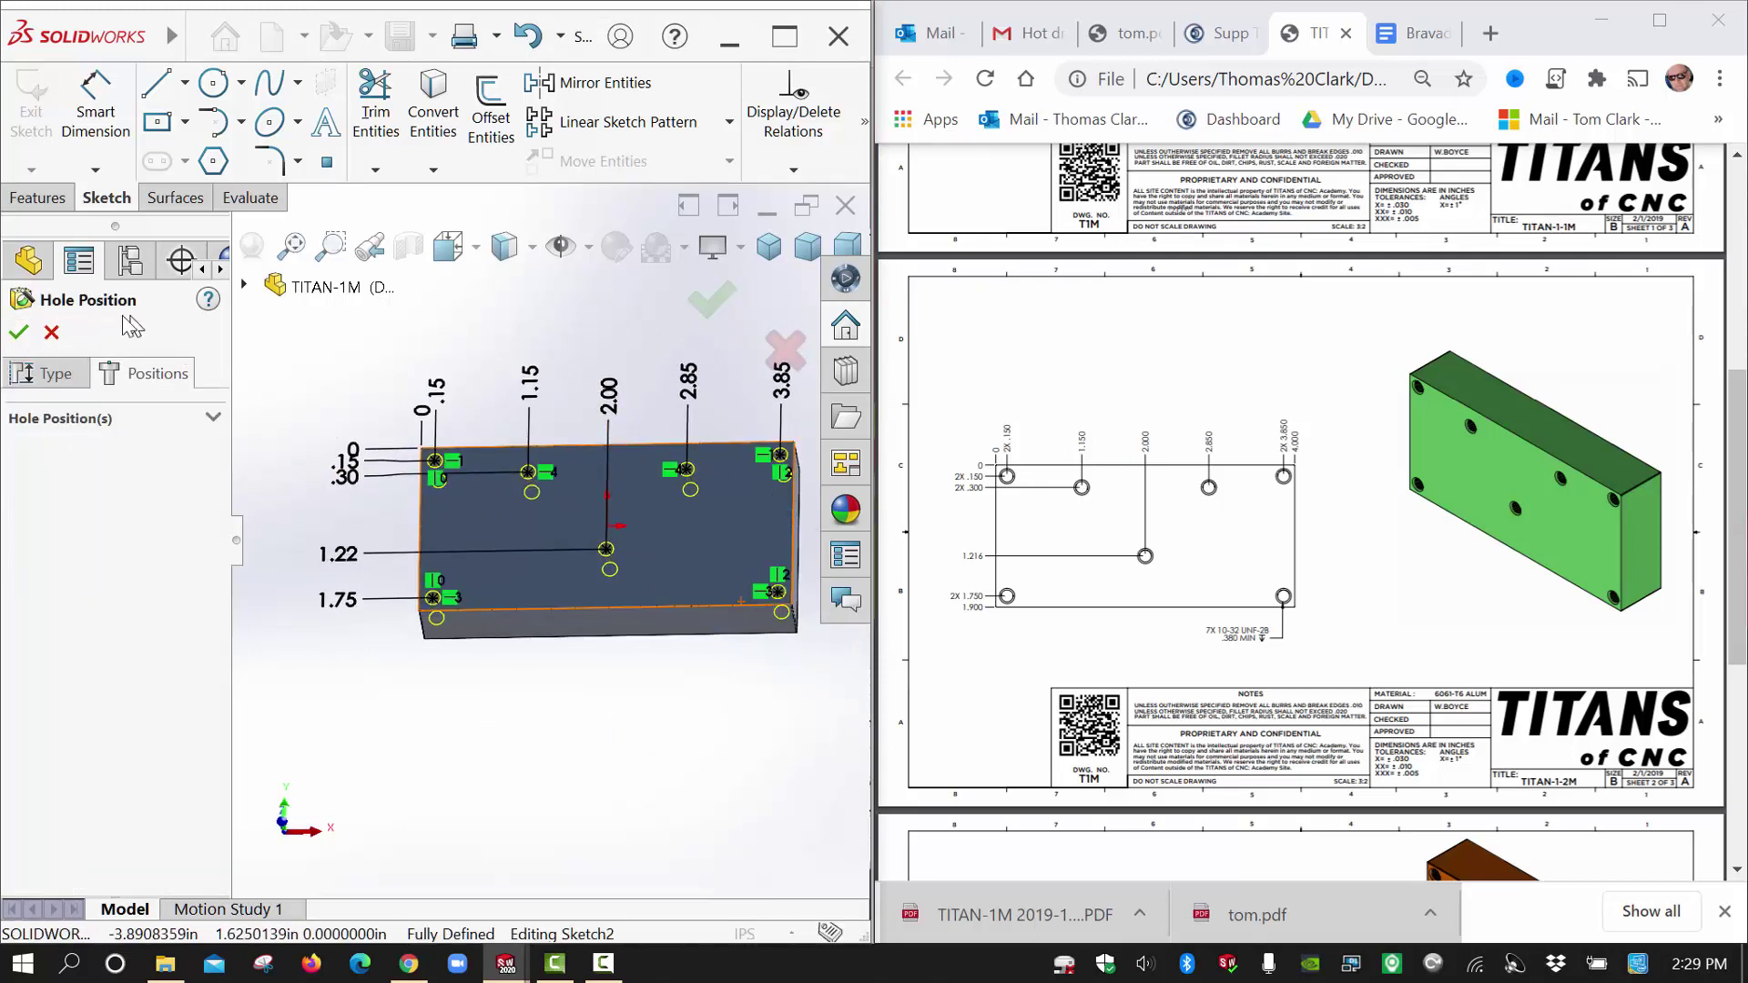
pyautogui.click(20, 334)
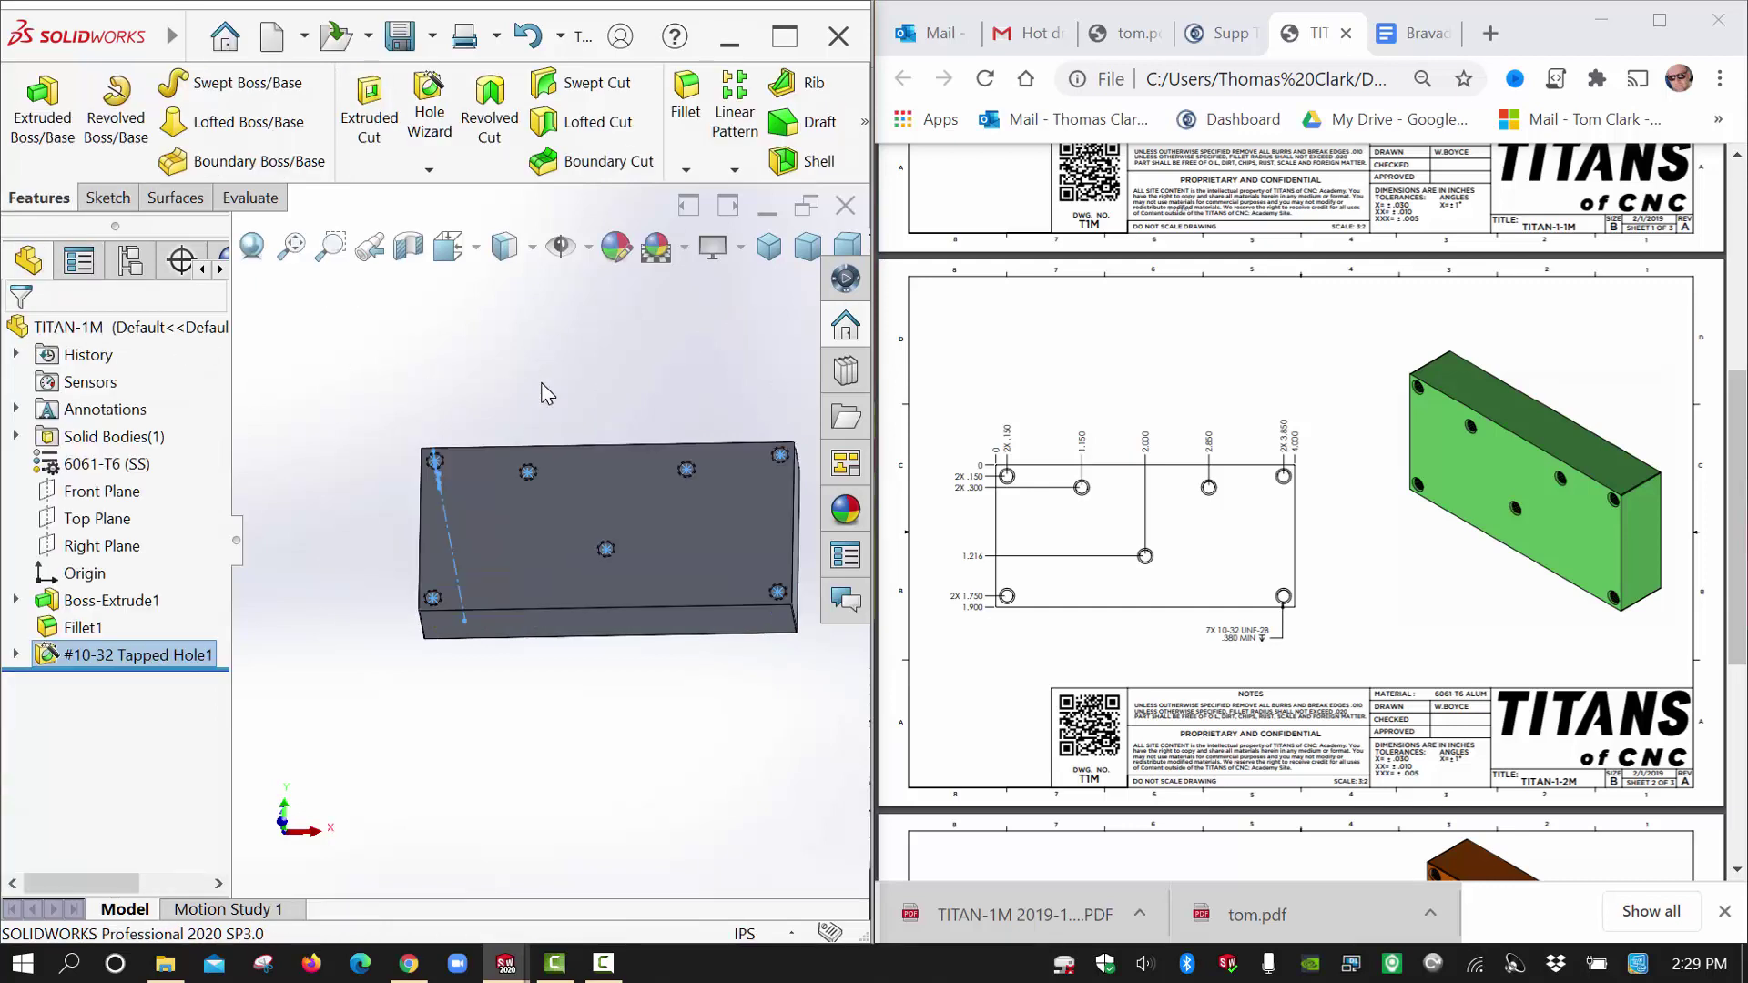
pyautogui.moveTo(586, 497); pyautogui.dragTo(534, 604, button='middle')
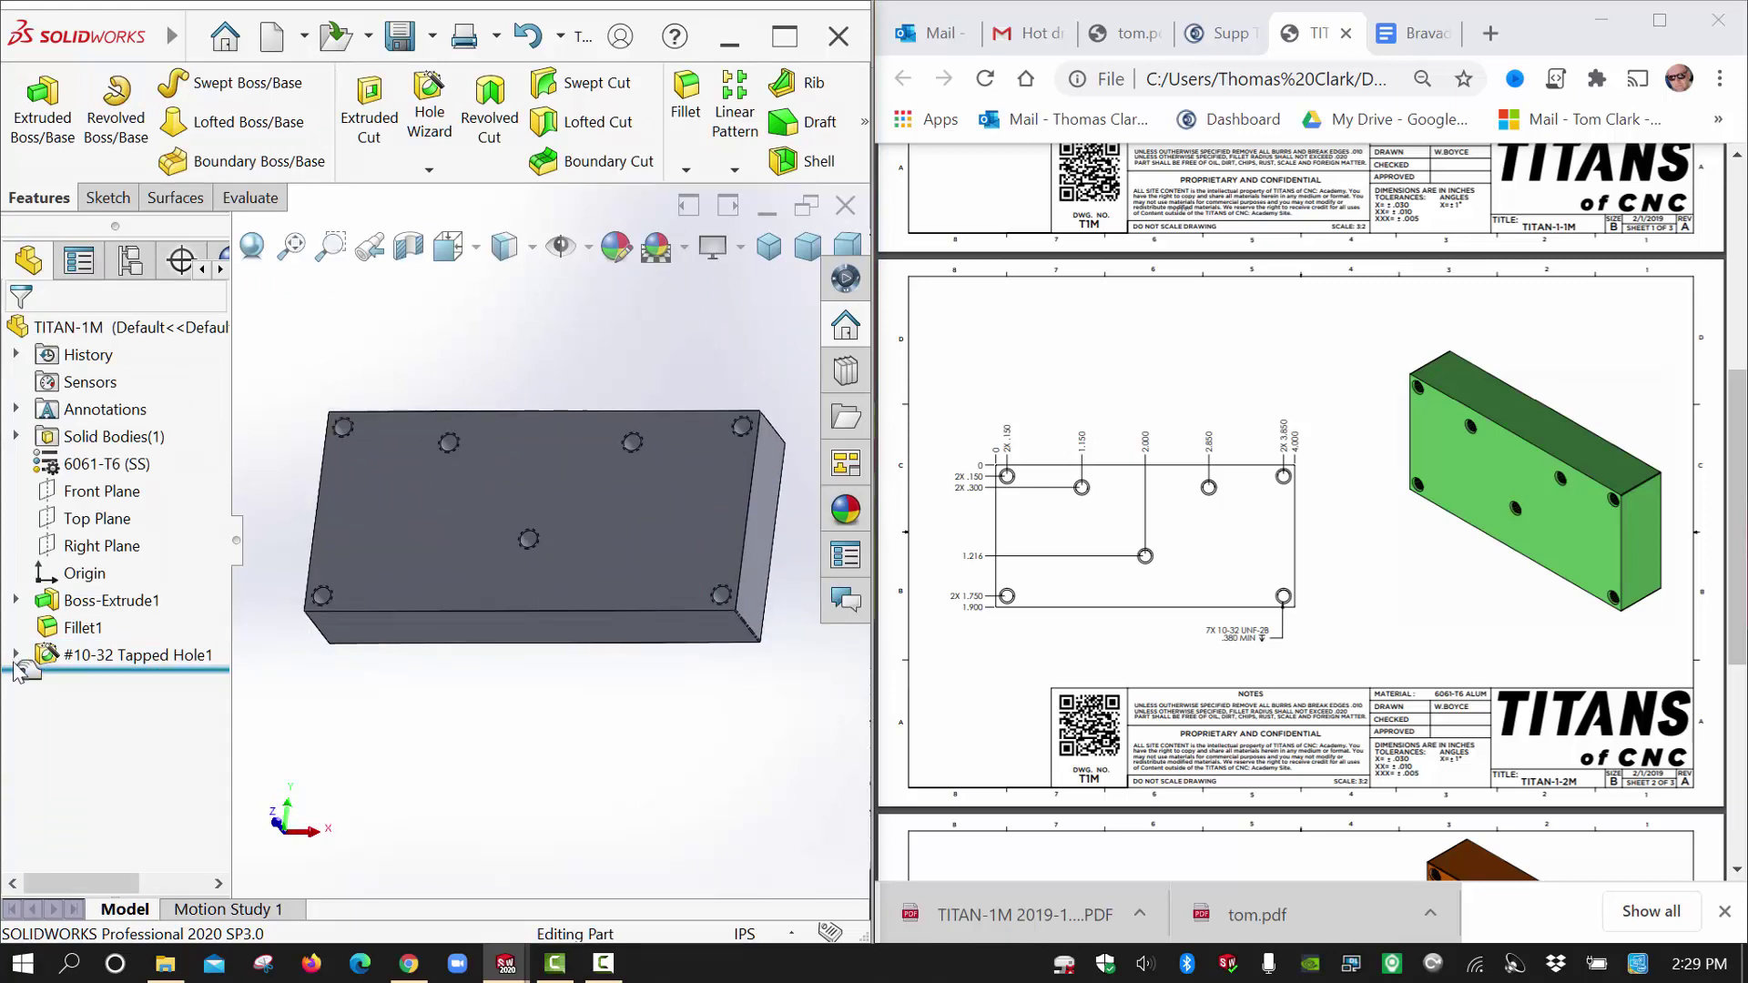
# Open the tapped hole feature's position sketch (Sketch2), review its ordinate dimensions in a face-on view, and exit the sketch.
pyautogui.click(17, 600)
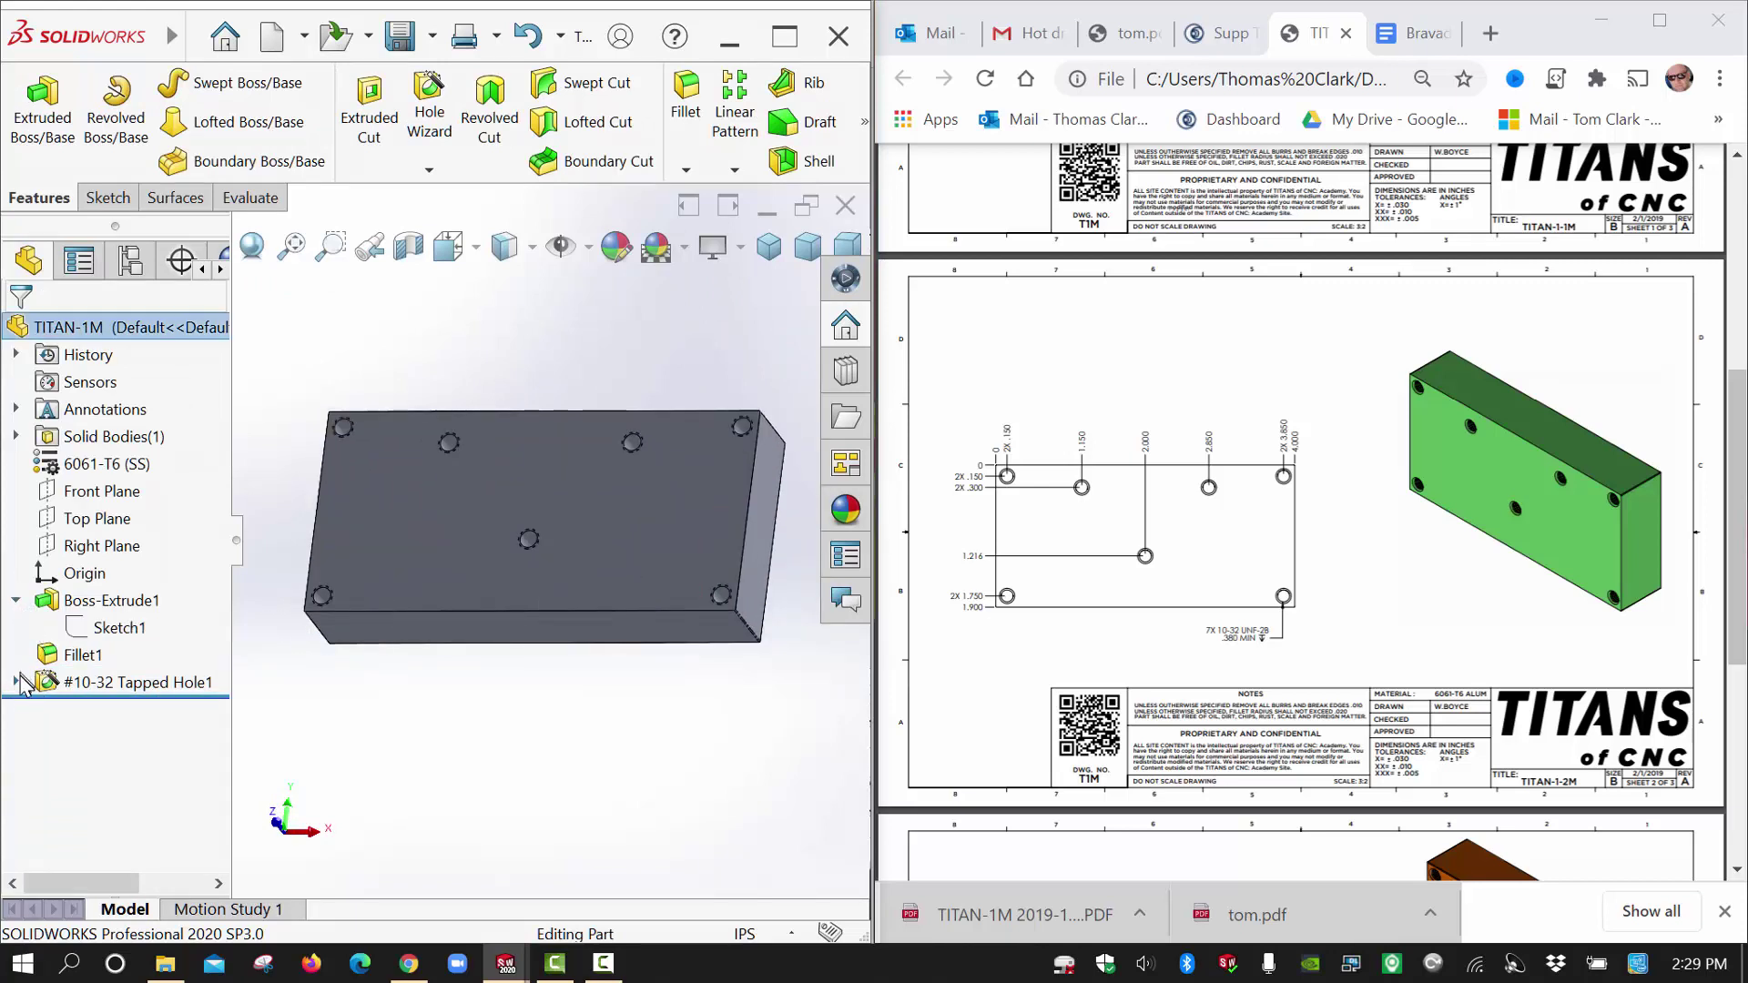
pyautogui.click(16, 683)
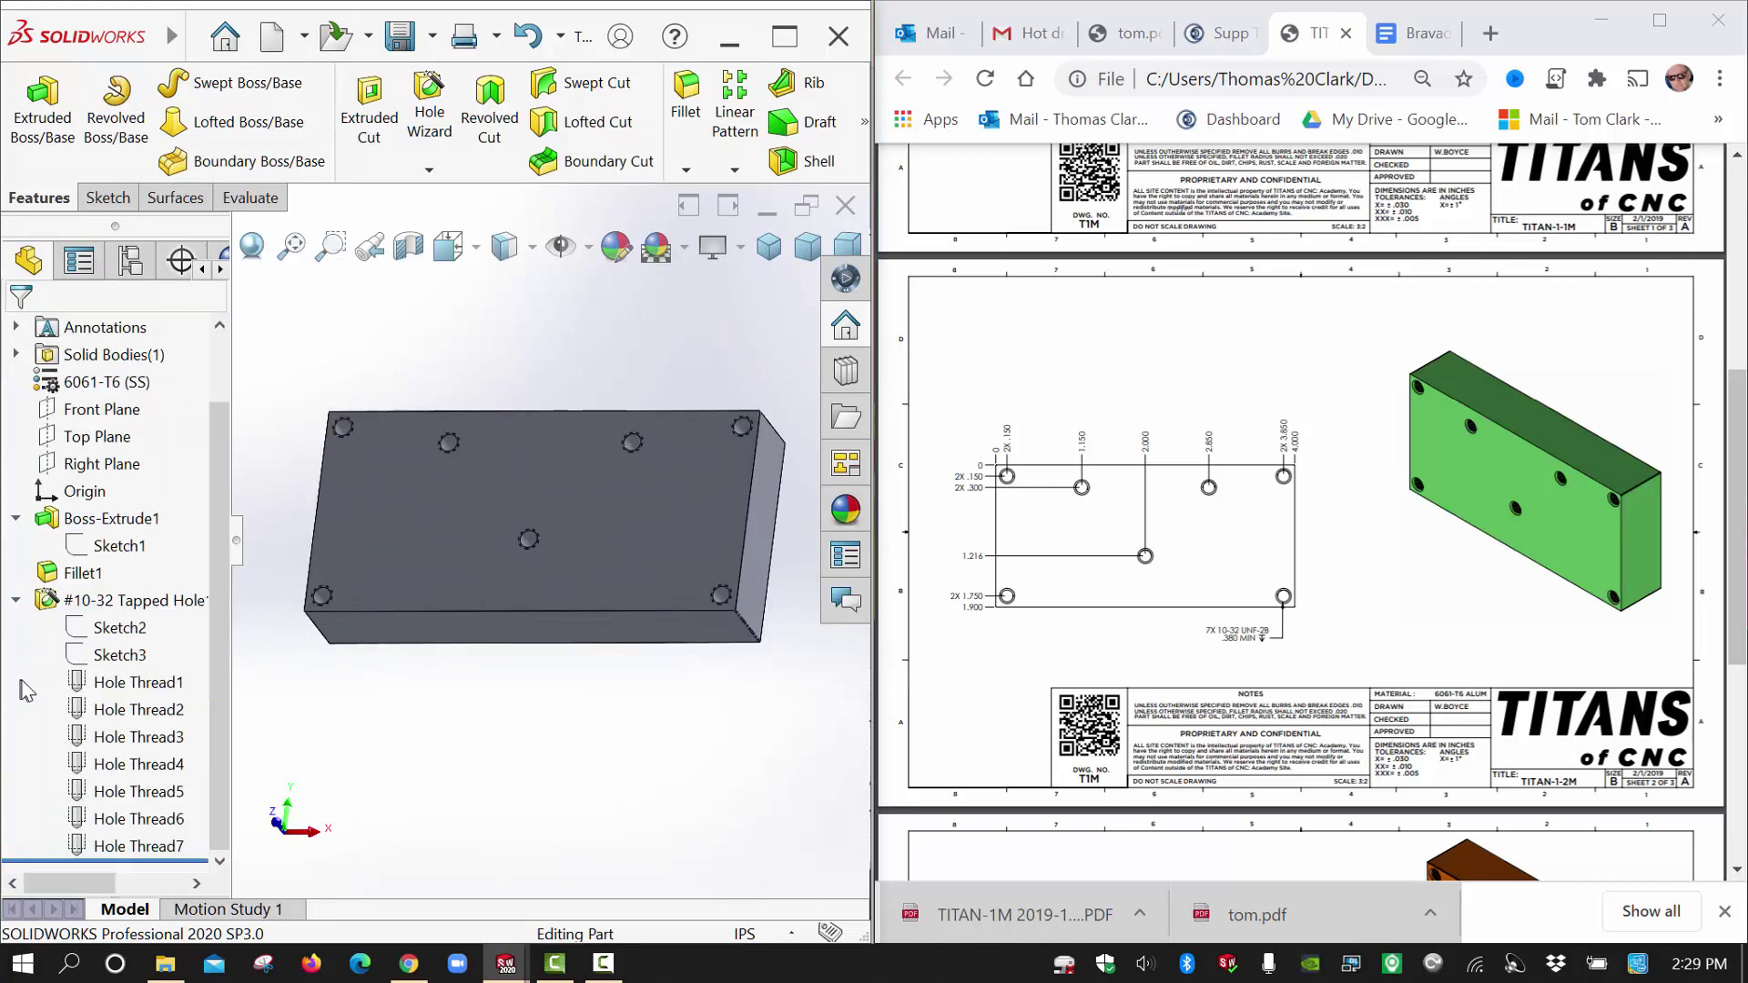
pyautogui.click(80, 634)
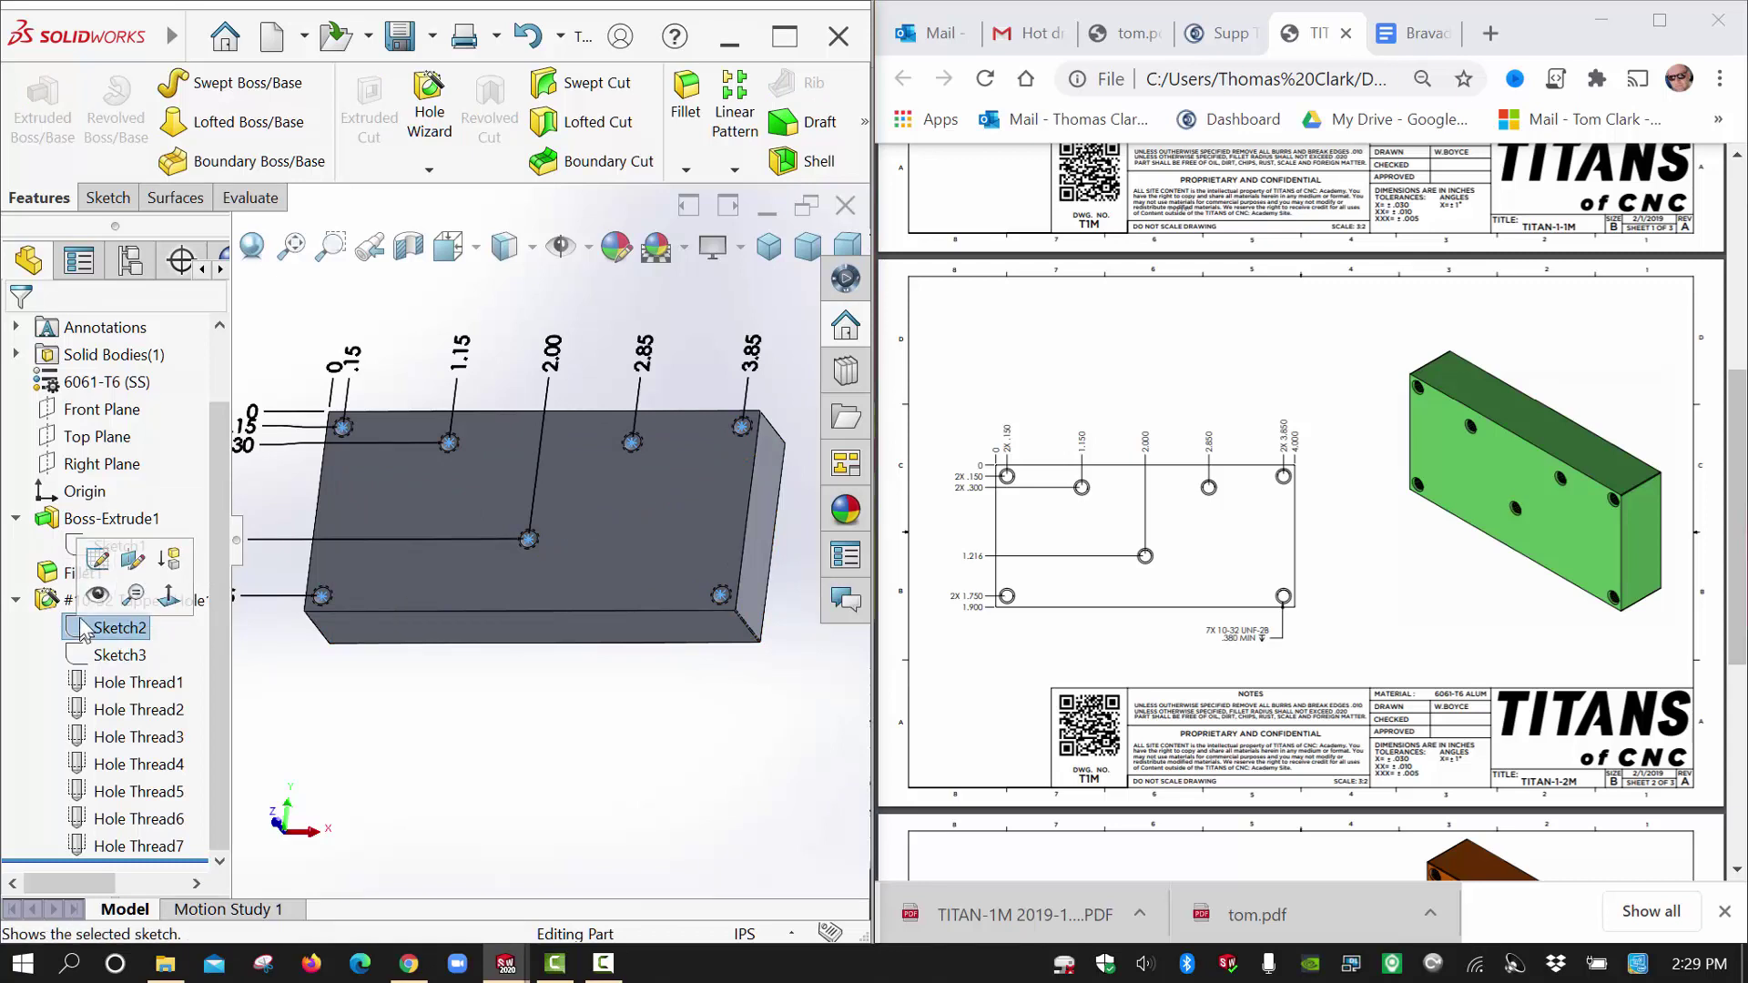
pyautogui.click(98, 560)
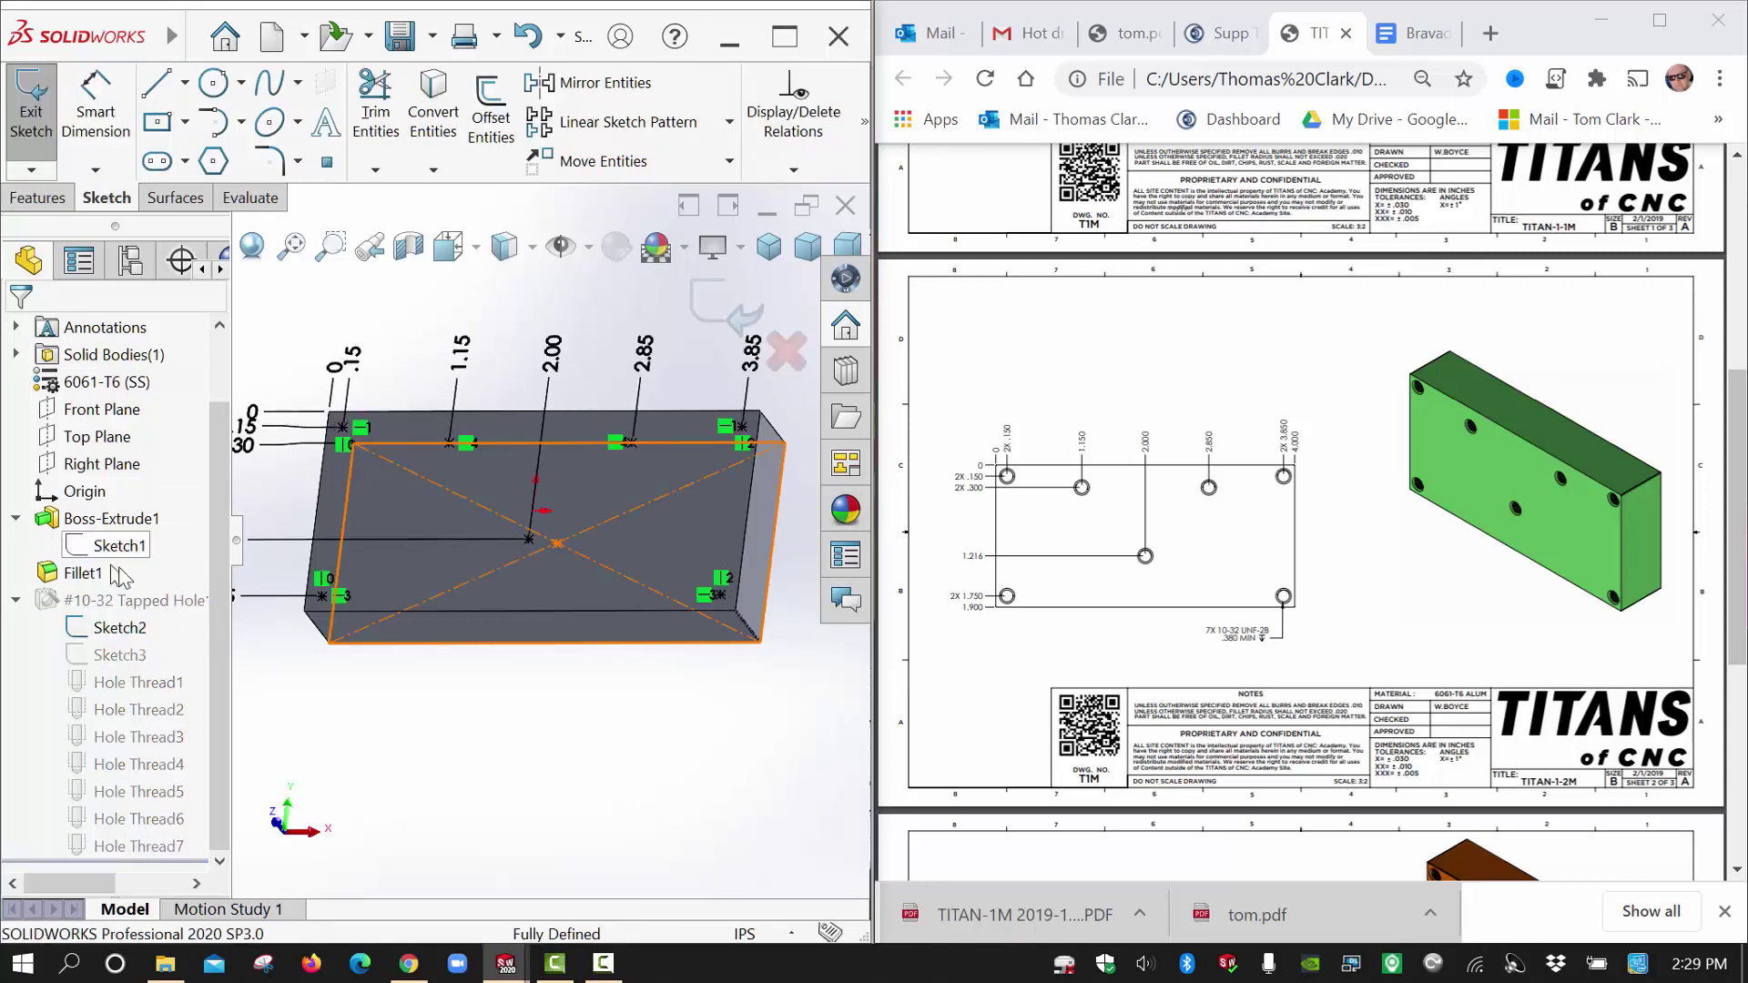
pyautogui.press('space')
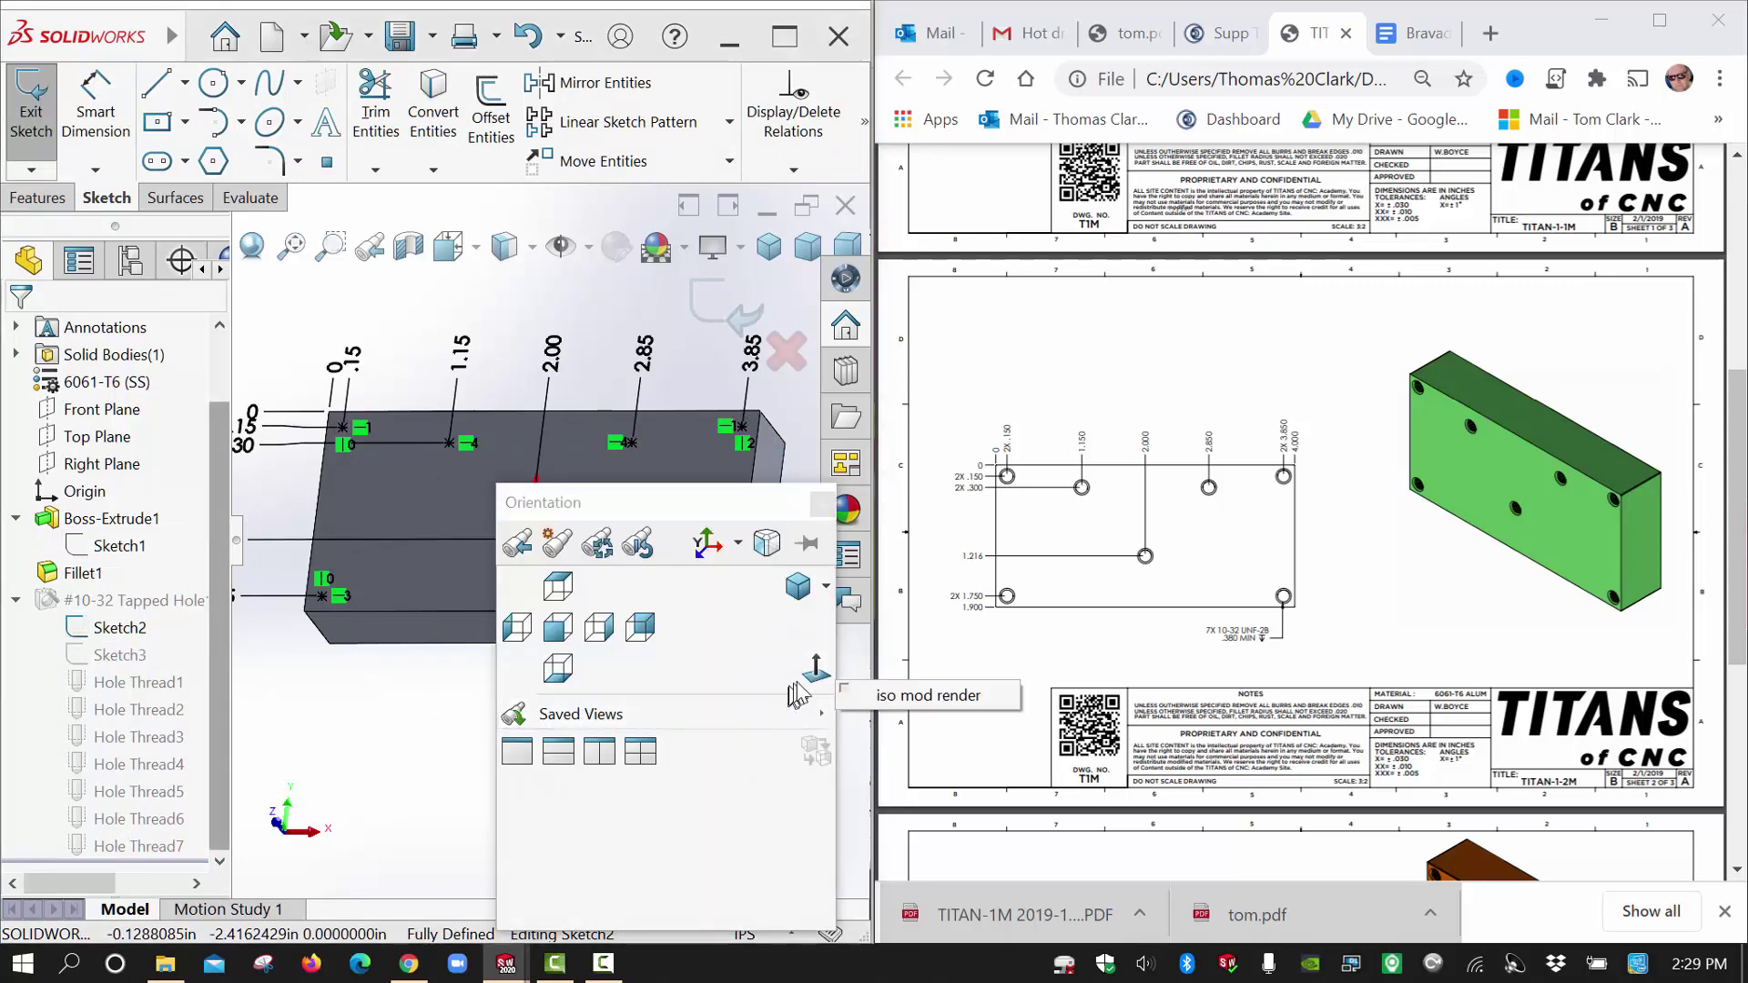
pyautogui.click(798, 692)
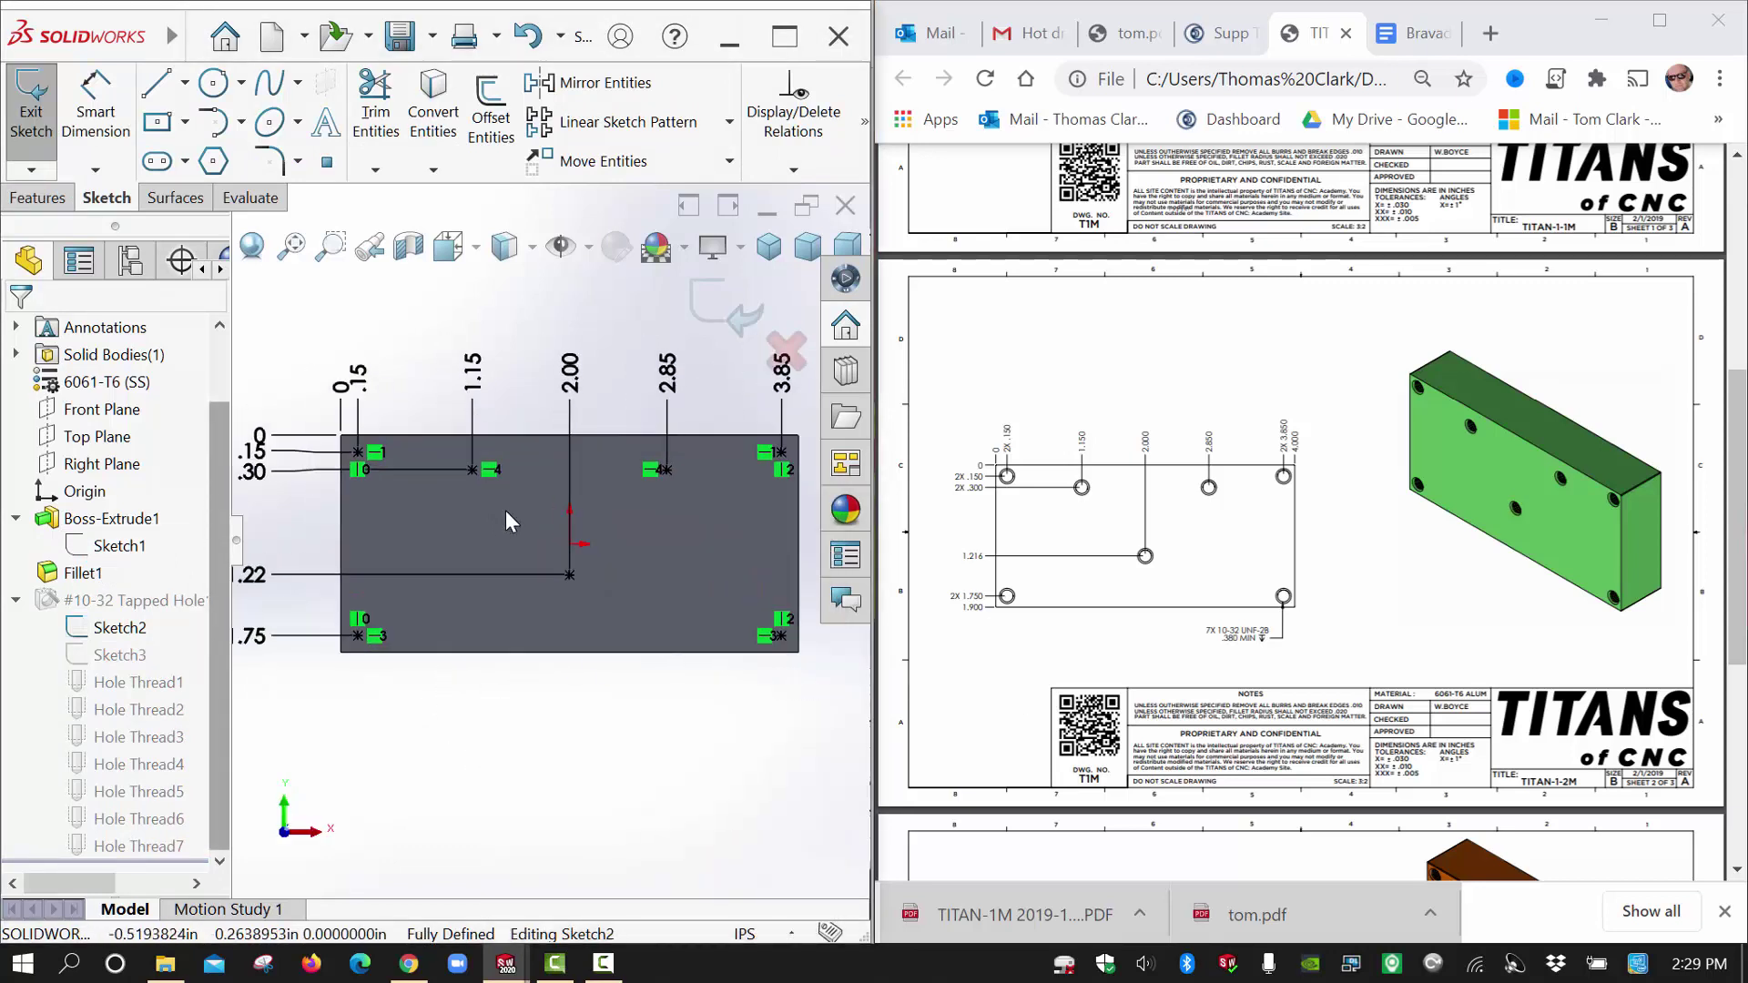
pyautogui.scroll(1, 508, 521)
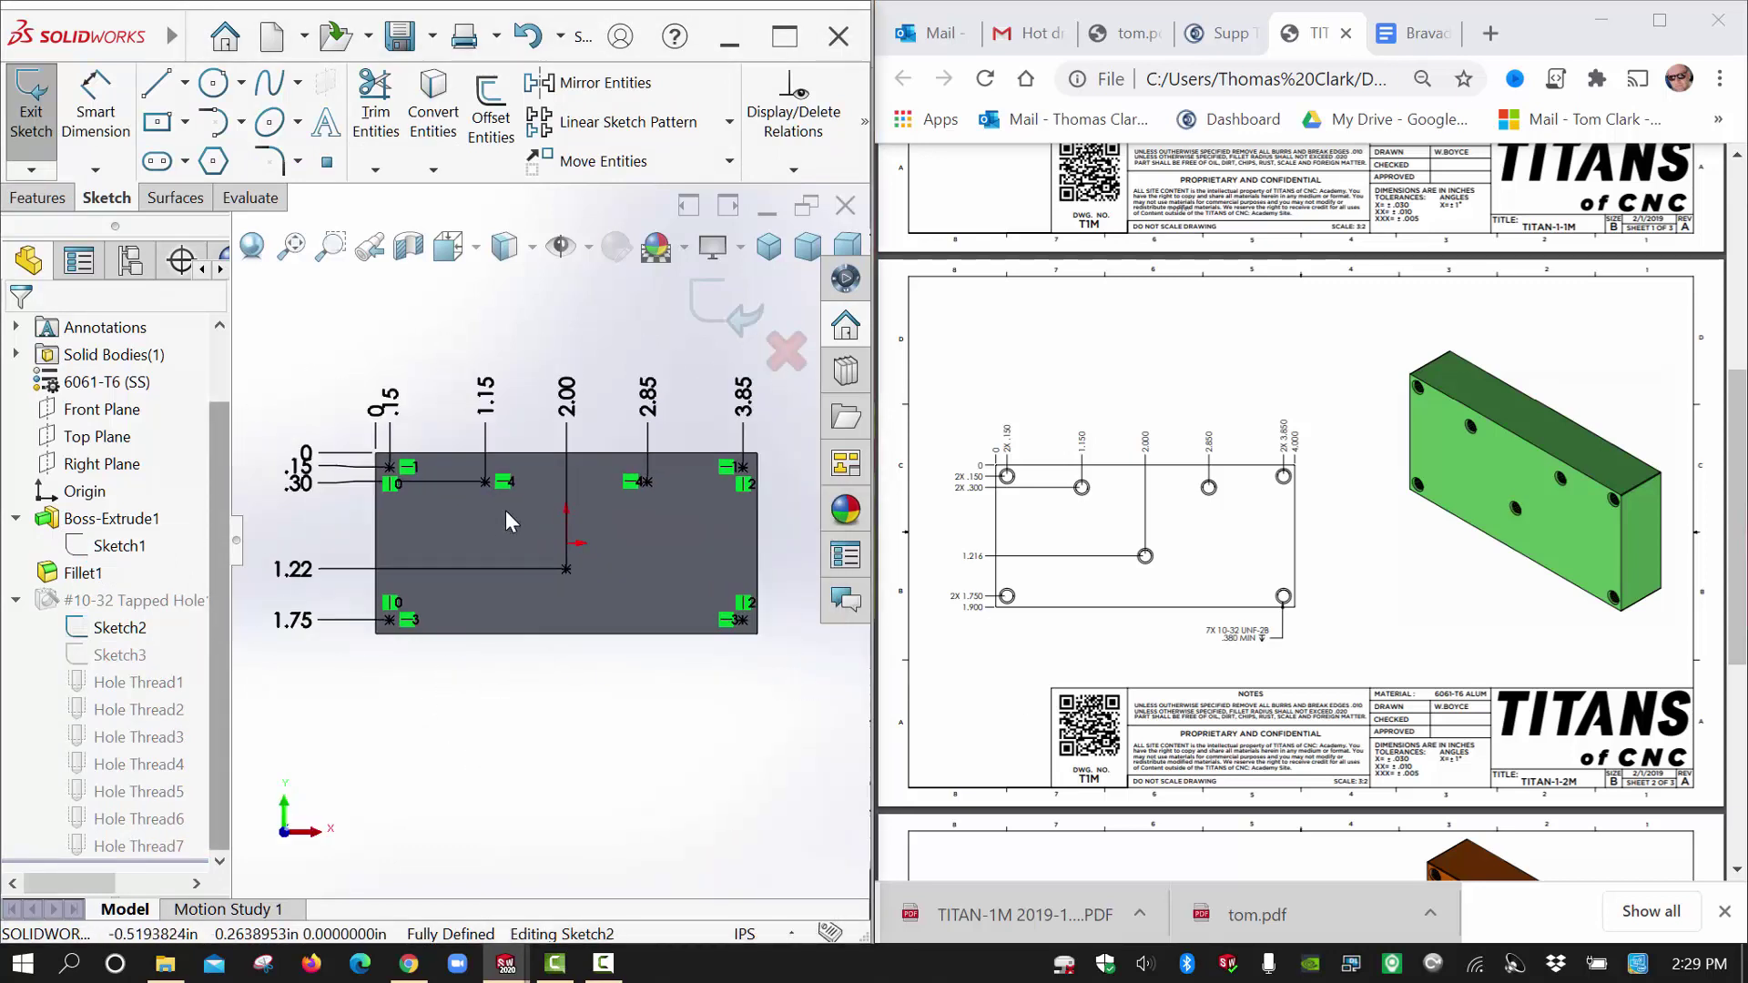
pyautogui.click(711, 328)
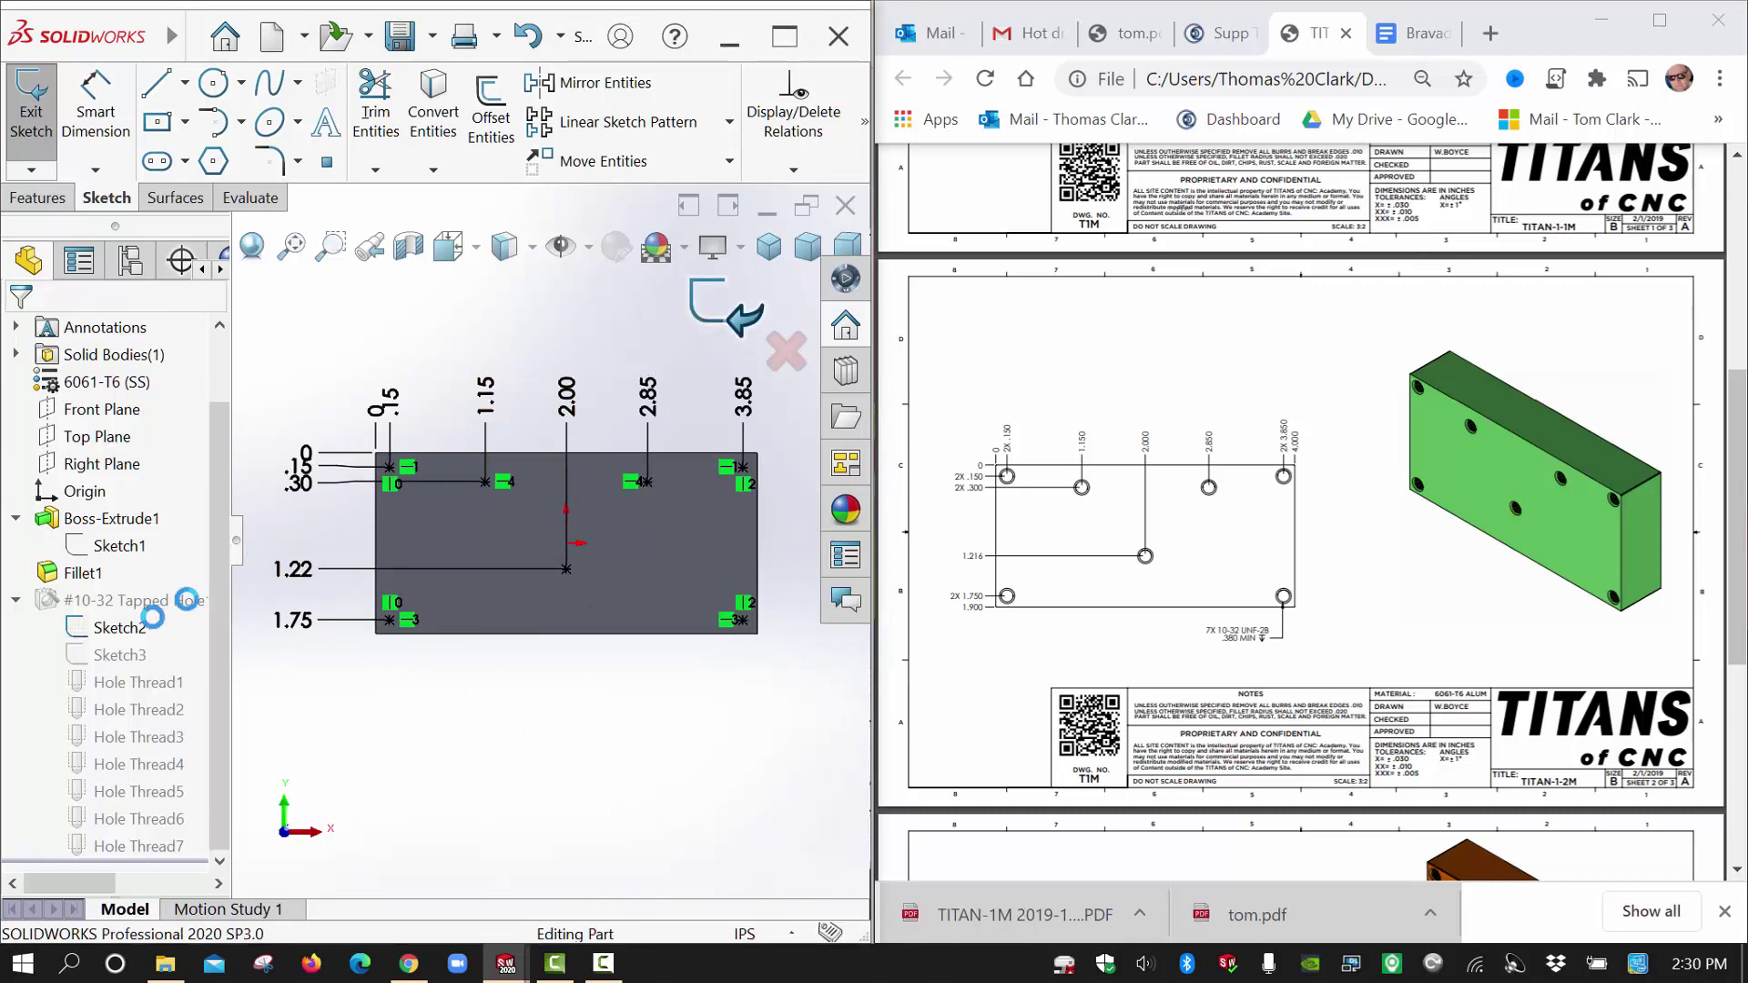
# Reopen the #10-32 tapped hole feature for editing, review its hole positions, and accept it without adding points.
pyautogui.click(45, 603)
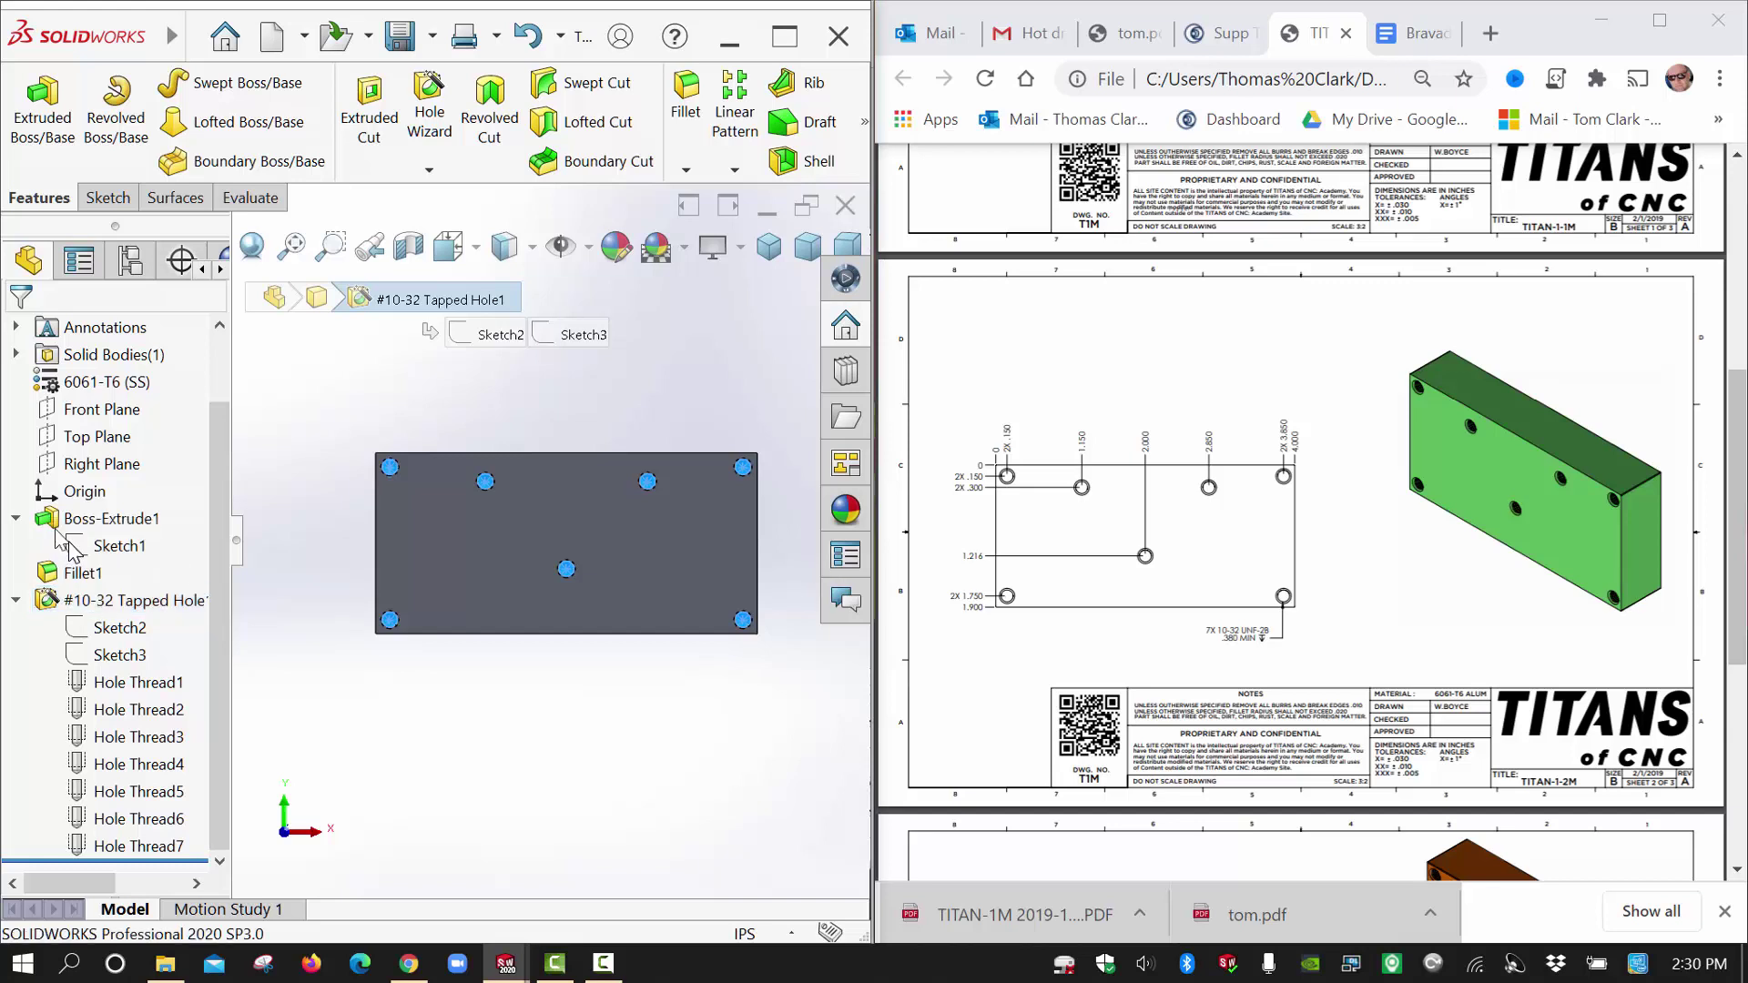
pyautogui.click(68, 541)
pyautogui.click(158, 380)
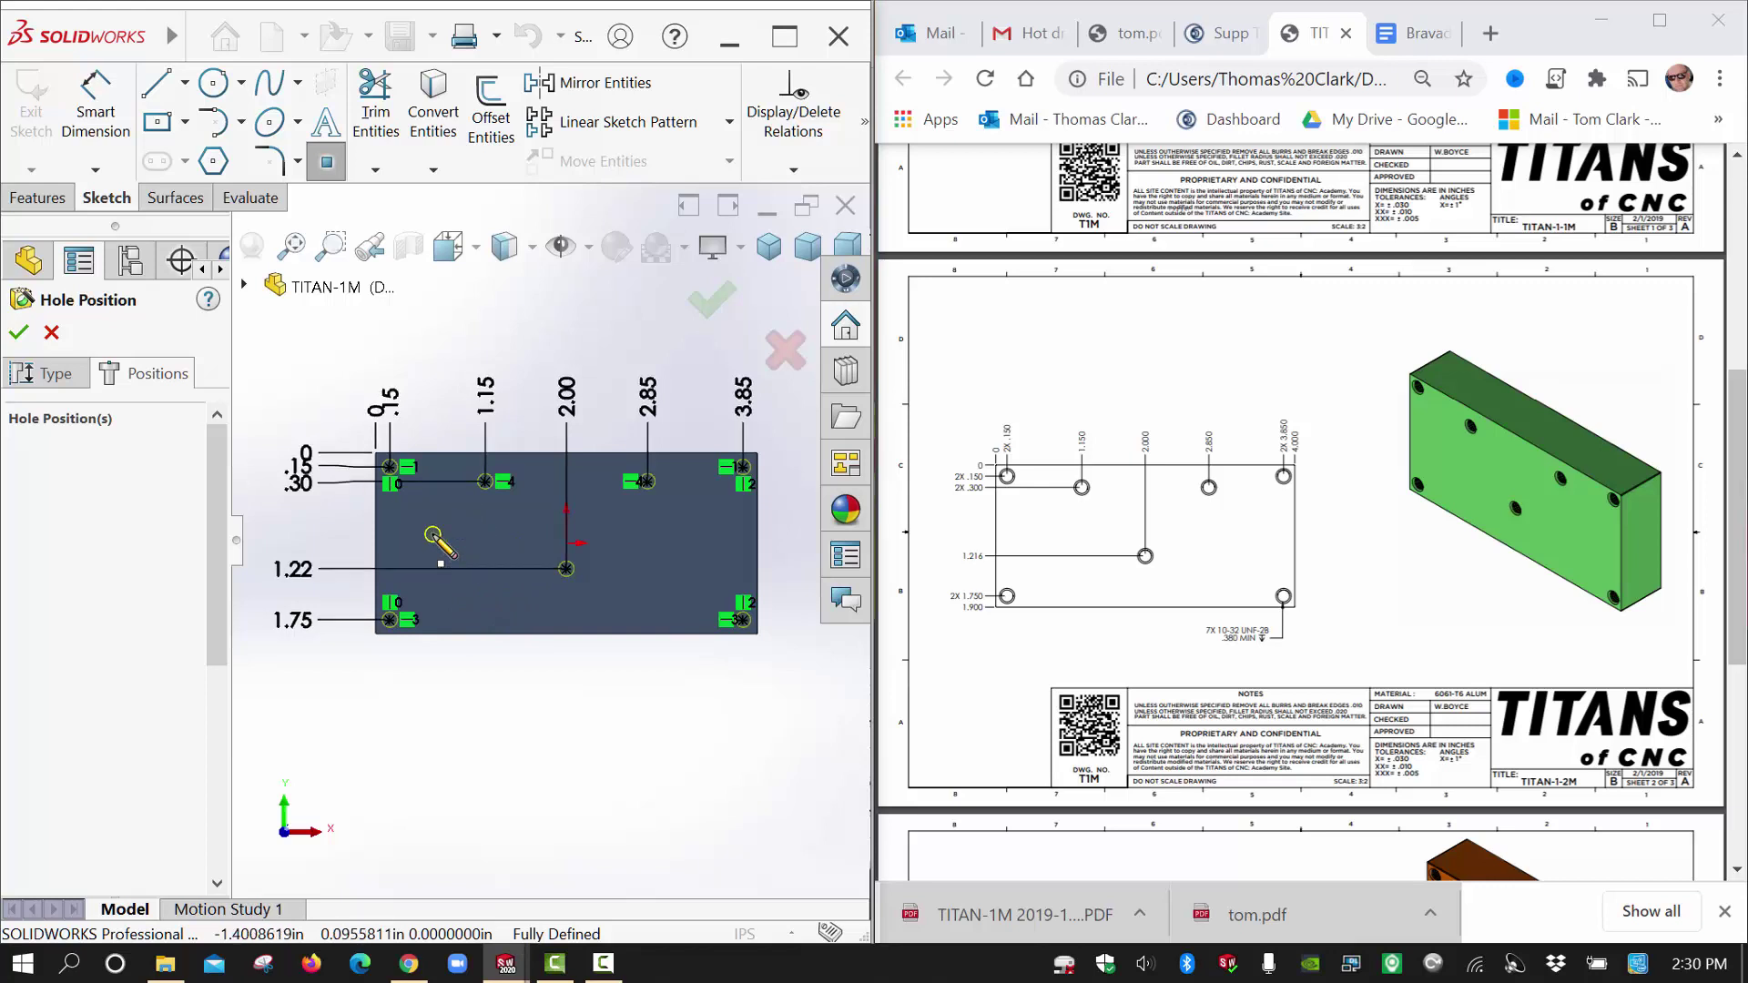
pyautogui.press('Escape')
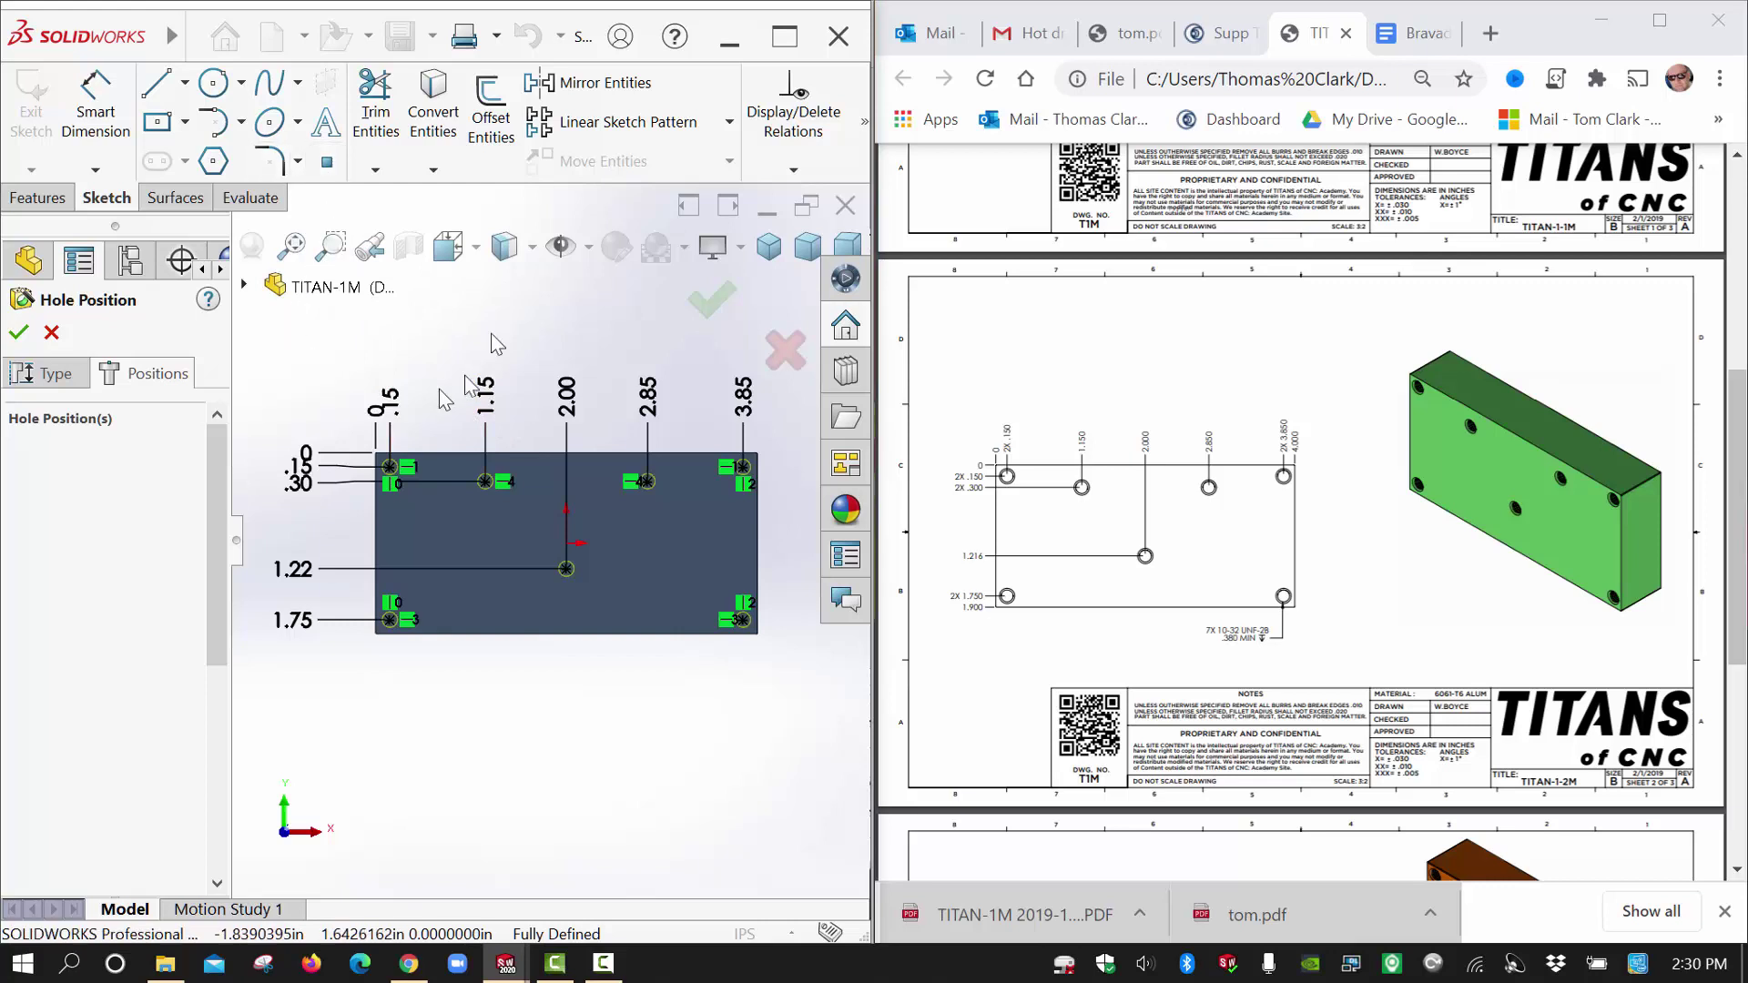
pyautogui.click(712, 300)
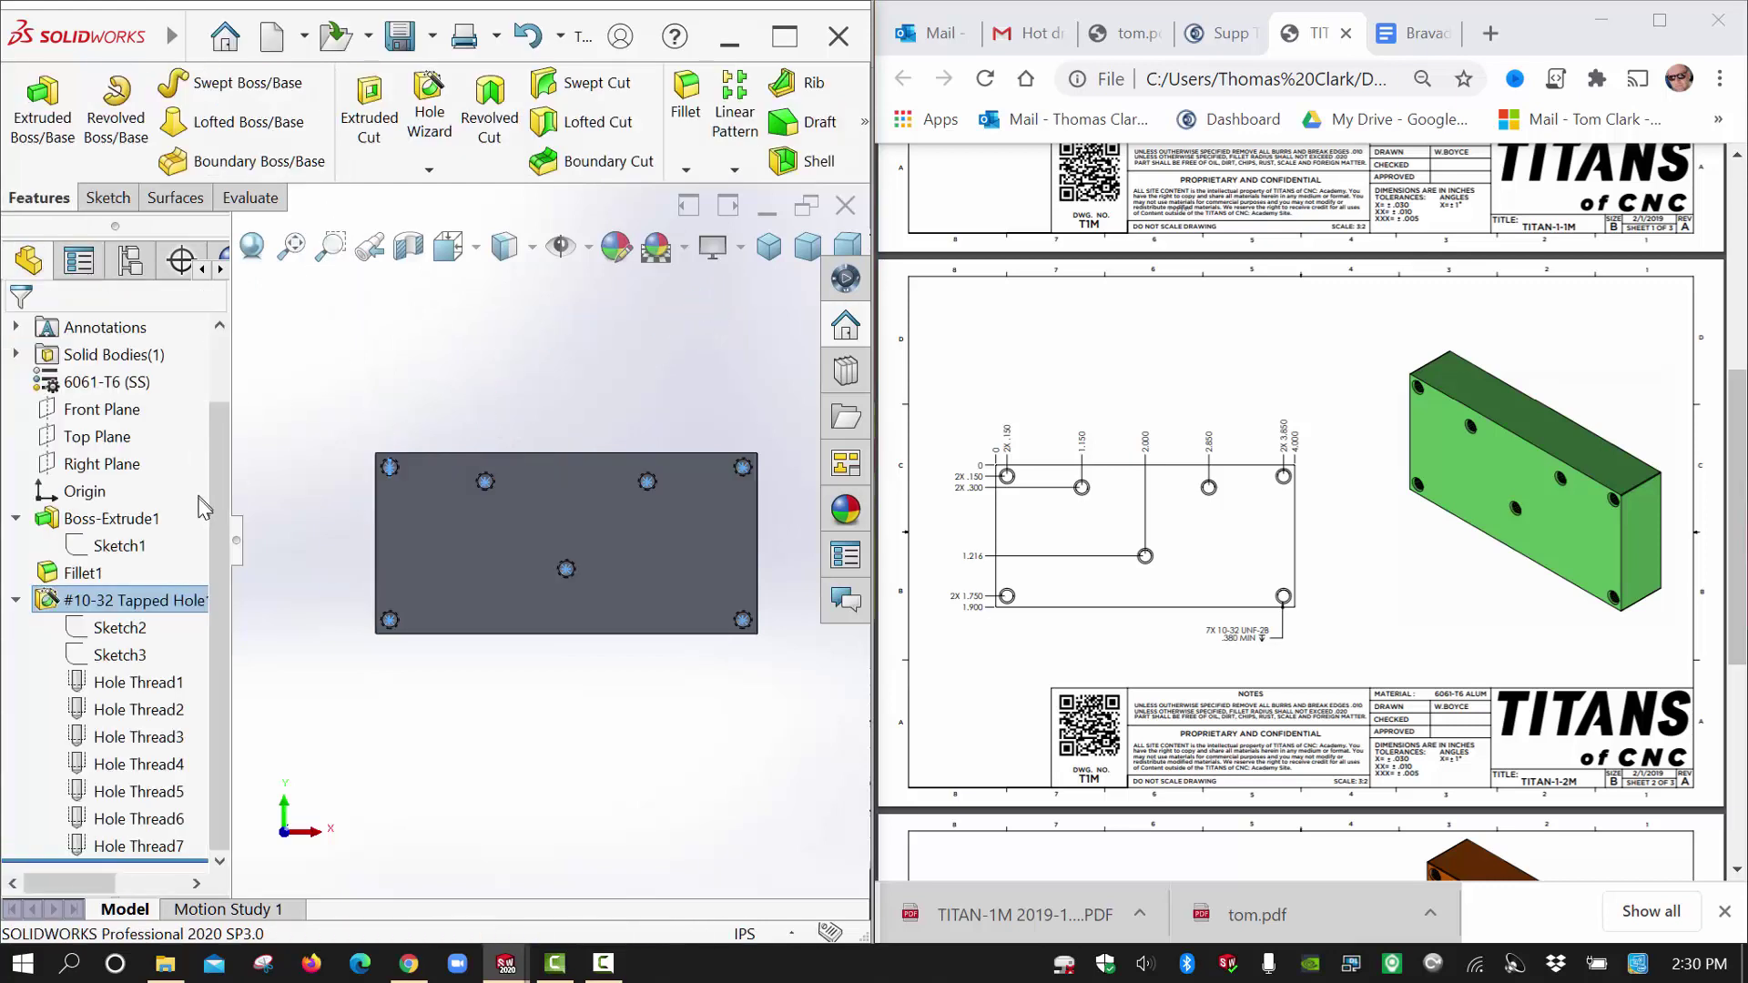
# Collapse the extrude and tapped hole features in the feature tree and bring up sheet 3 of the TITAN-1M drawing.
pyautogui.click(16, 600)
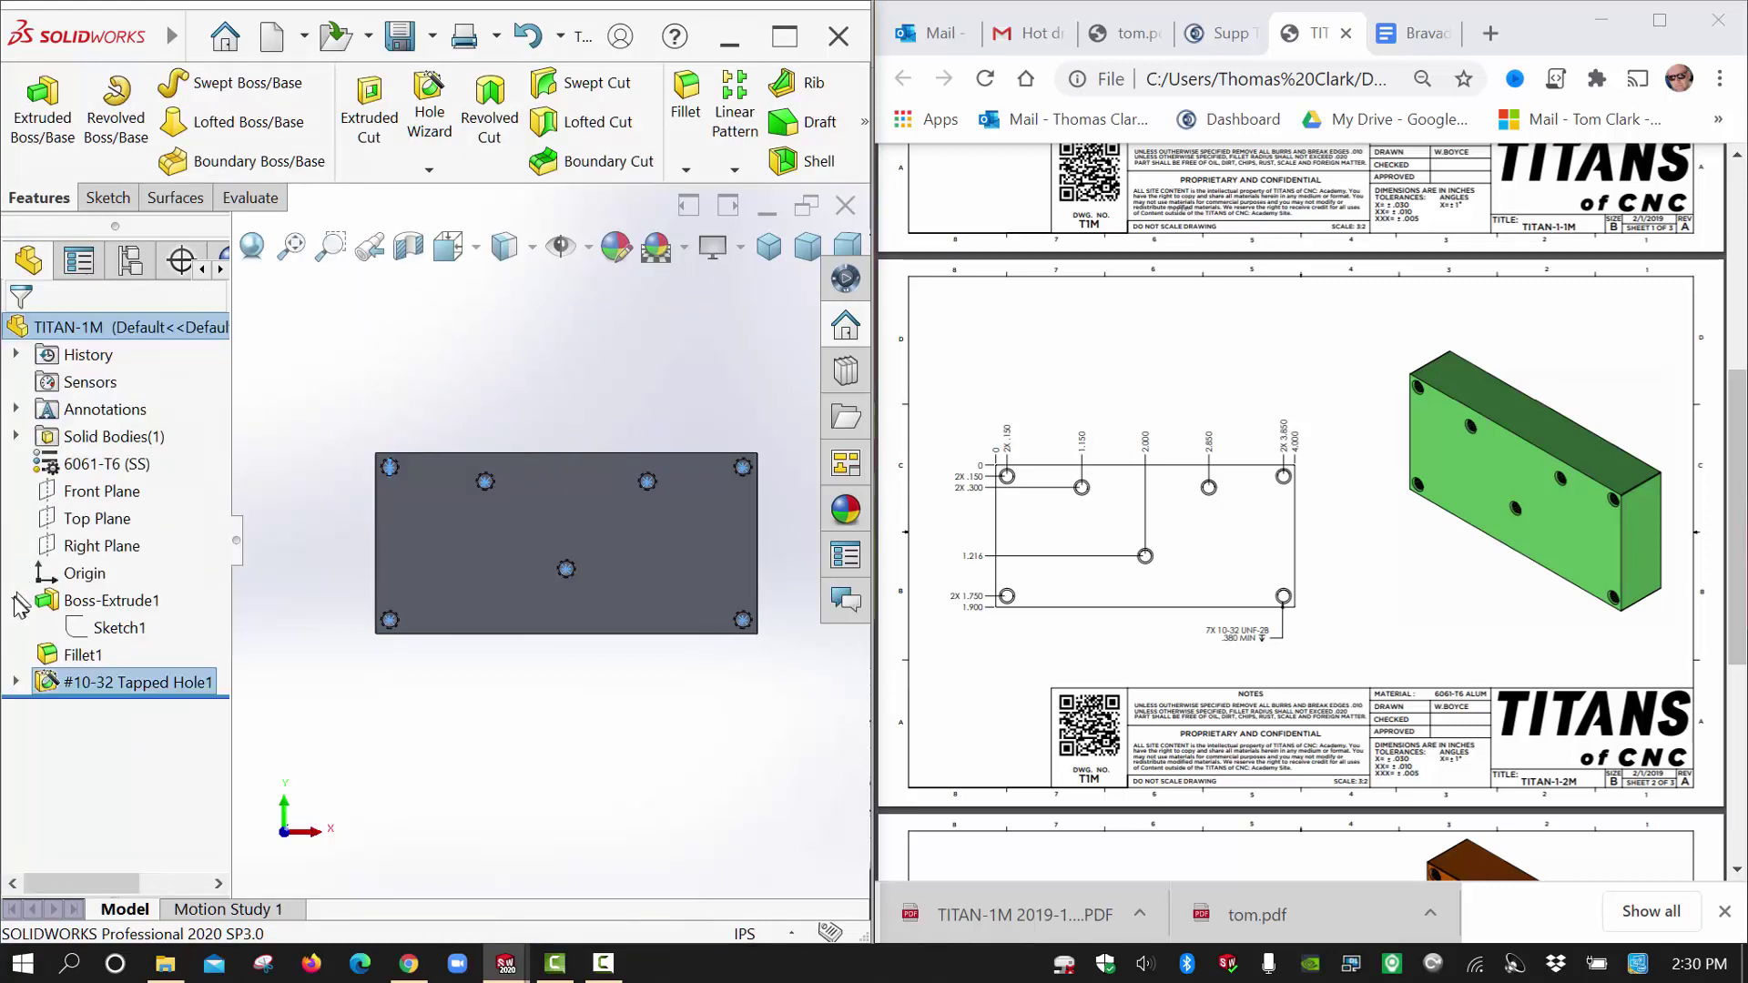
pyautogui.click(16, 601)
pyautogui.click(505, 699)
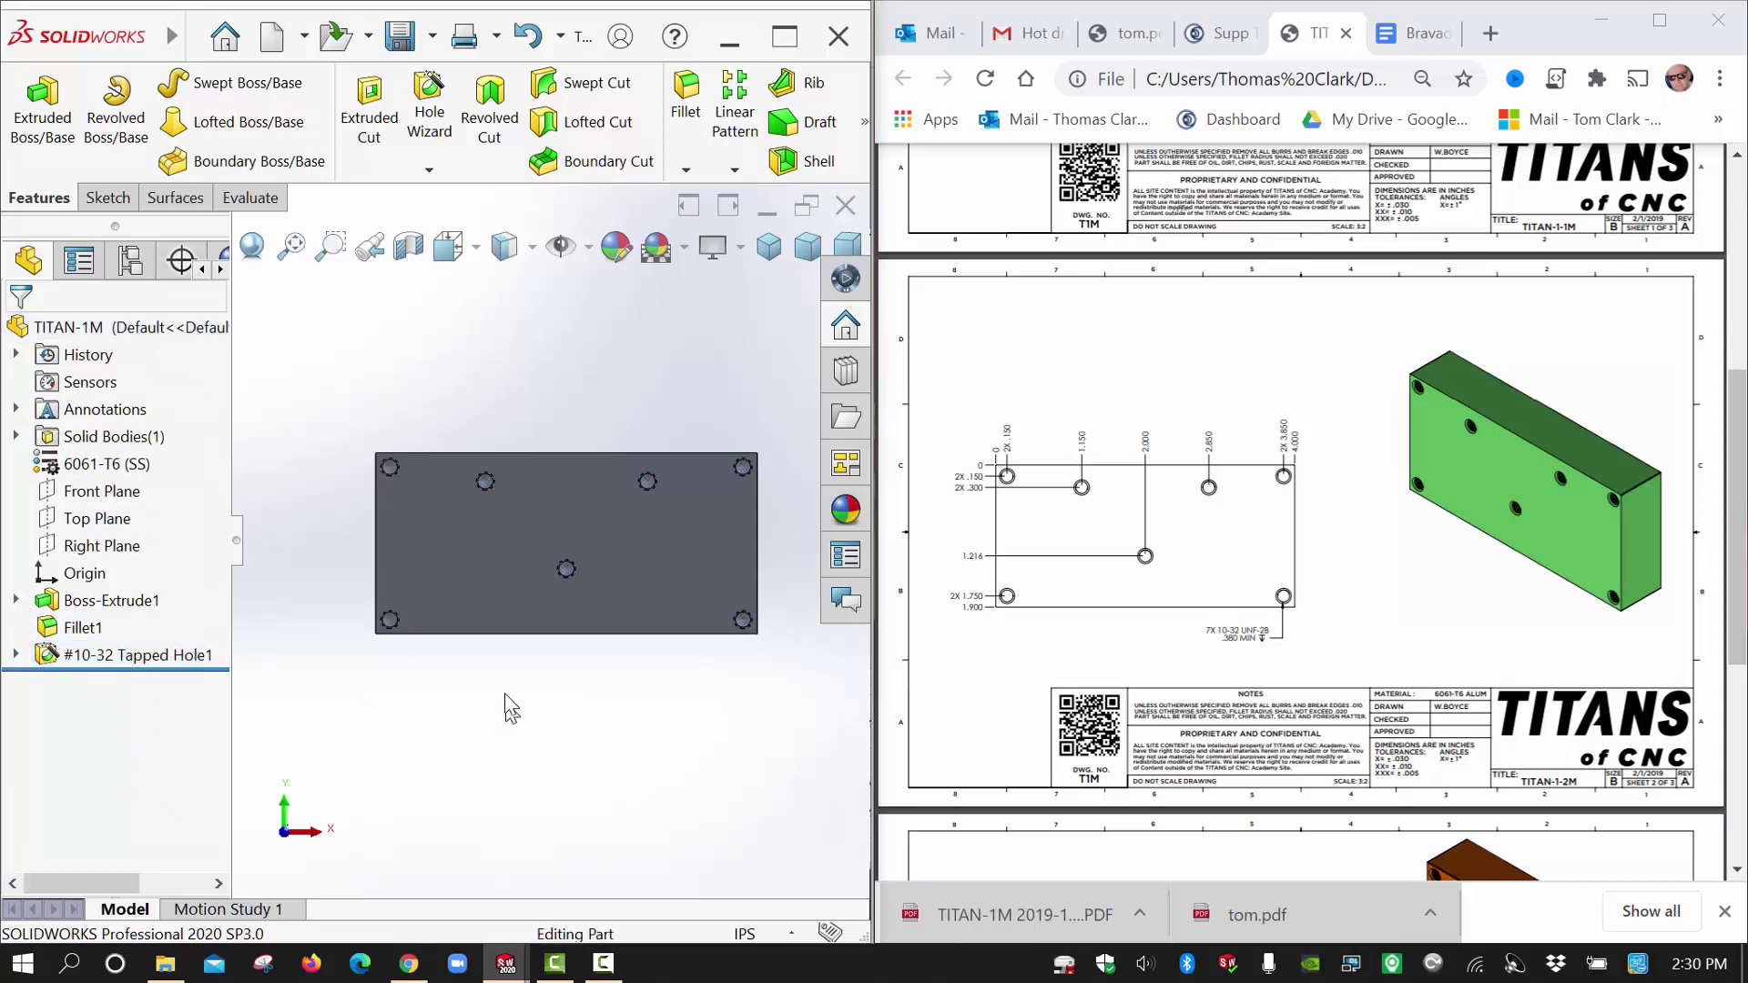
pyautogui.moveTo(505, 699); pyautogui.dragTo(491, 630, button='middle')
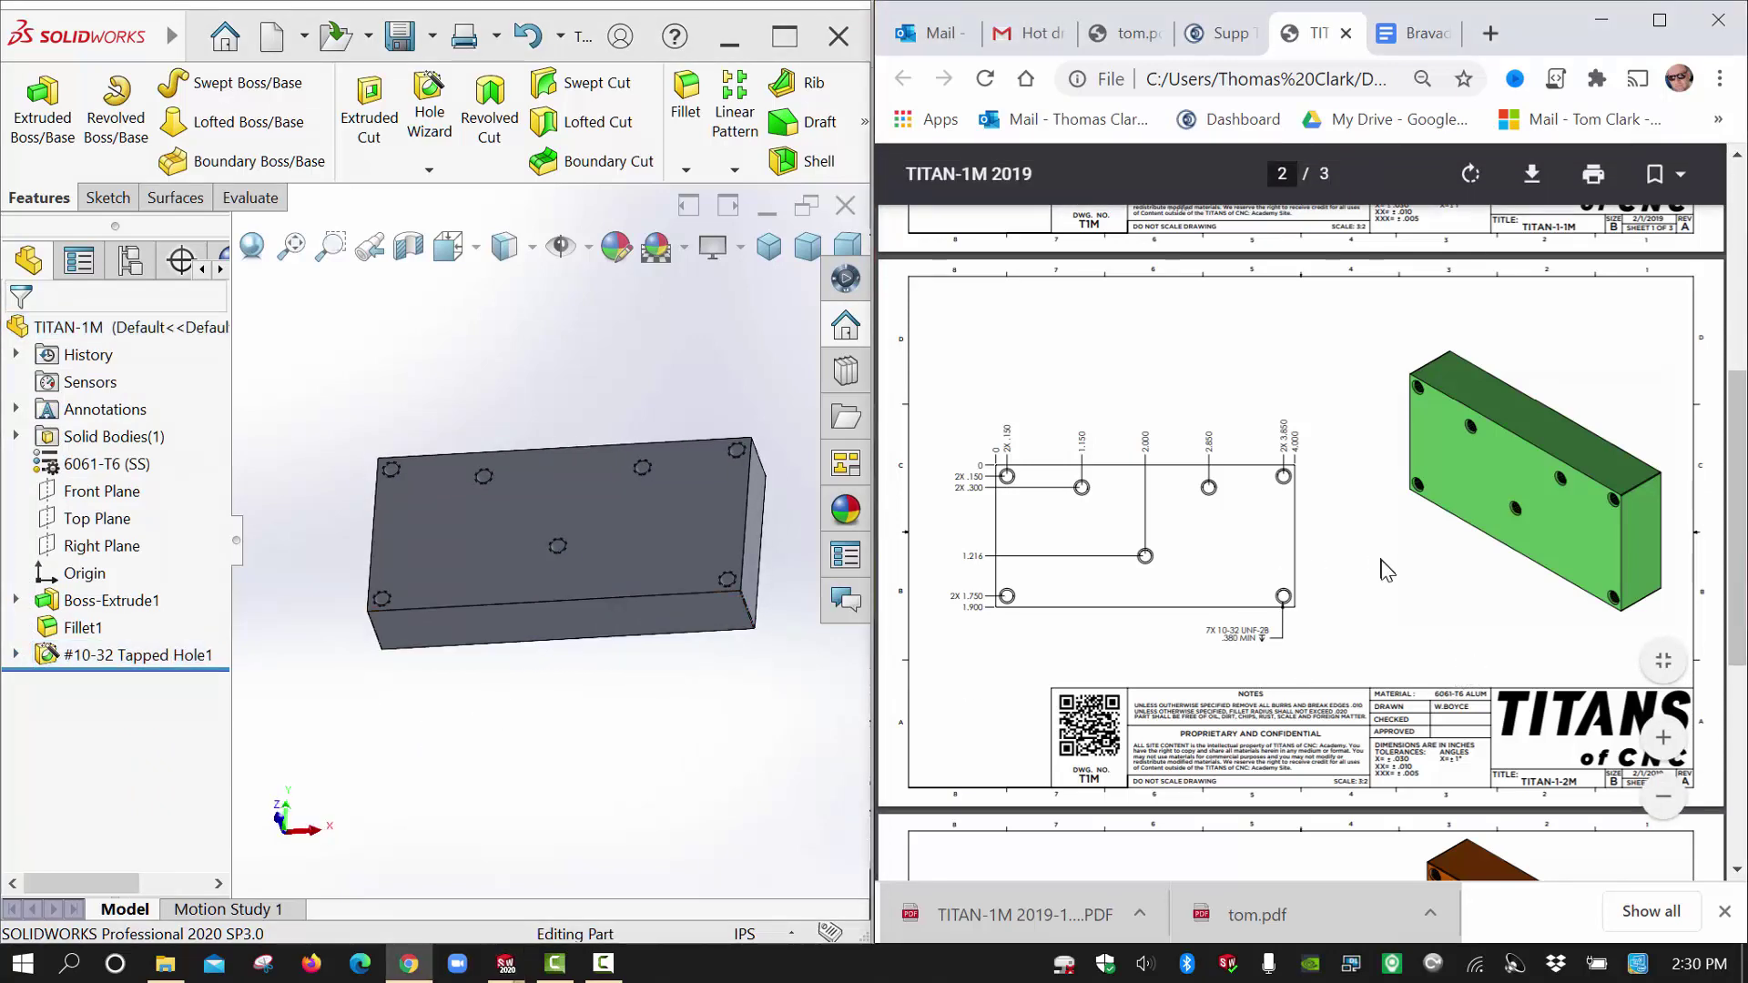
pyautogui.scroll(-5, 1384, 566)
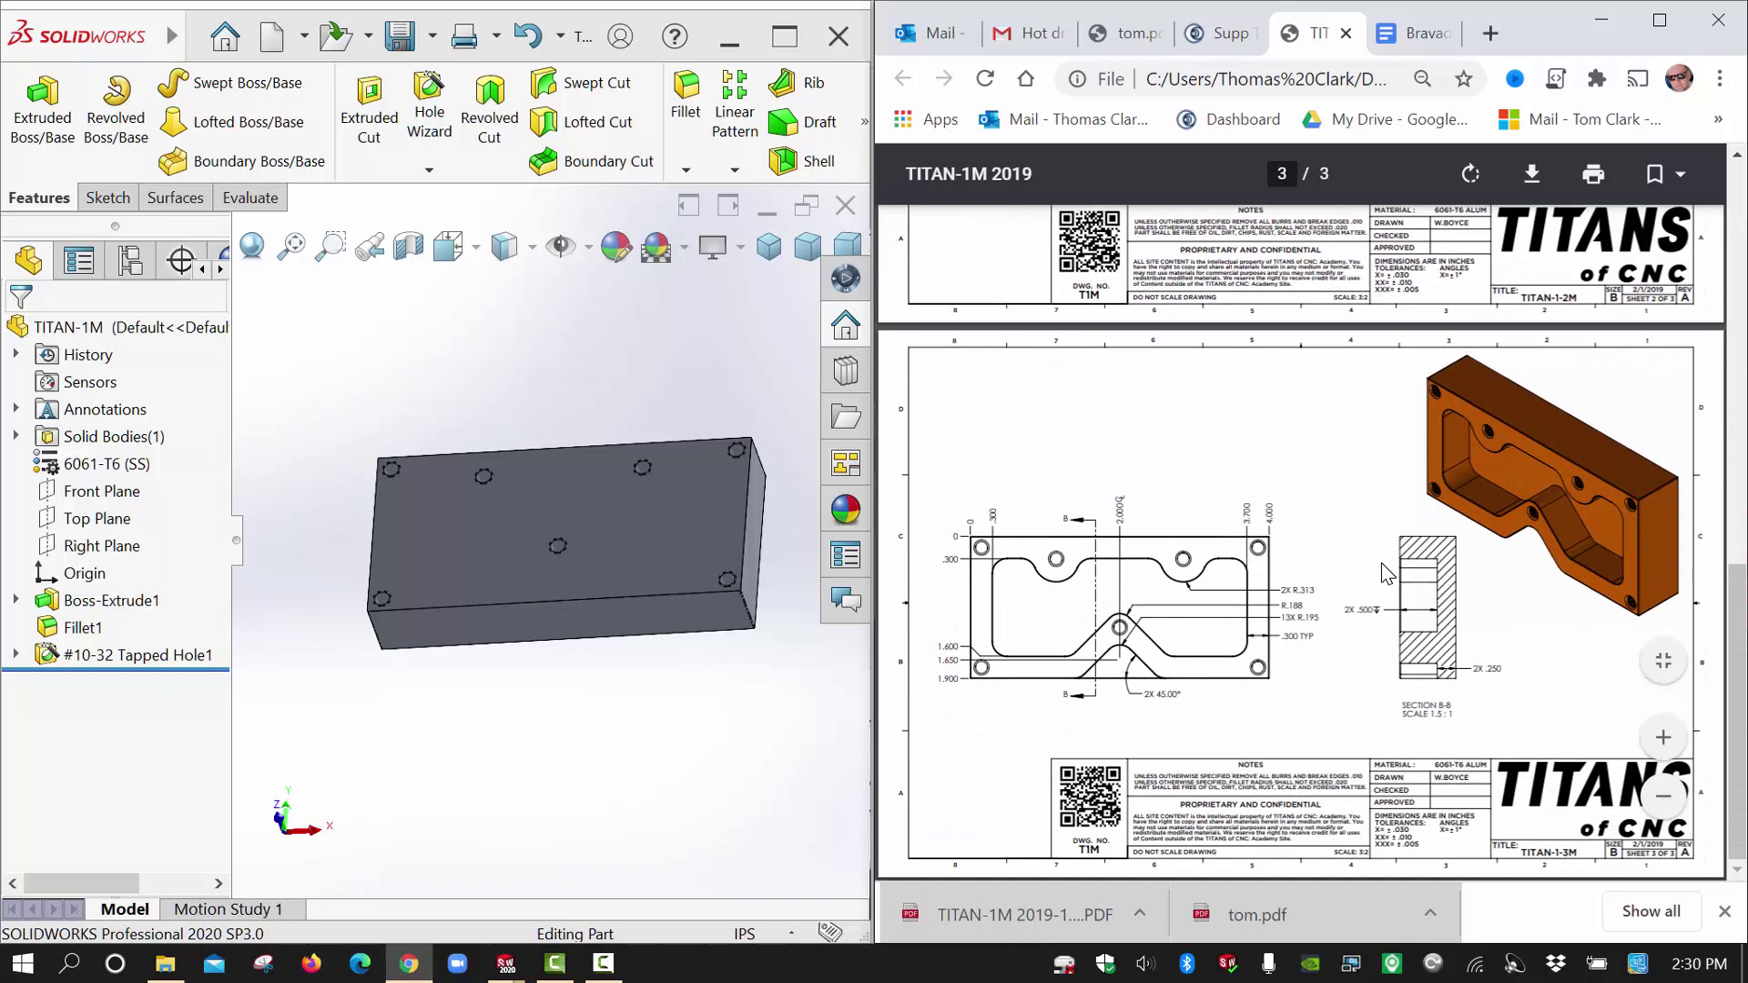
# Maximize the SOLIDWORKS window and turn on shaded cosmetic threads in the document's detailing properties.
pyautogui.click(710, 417)
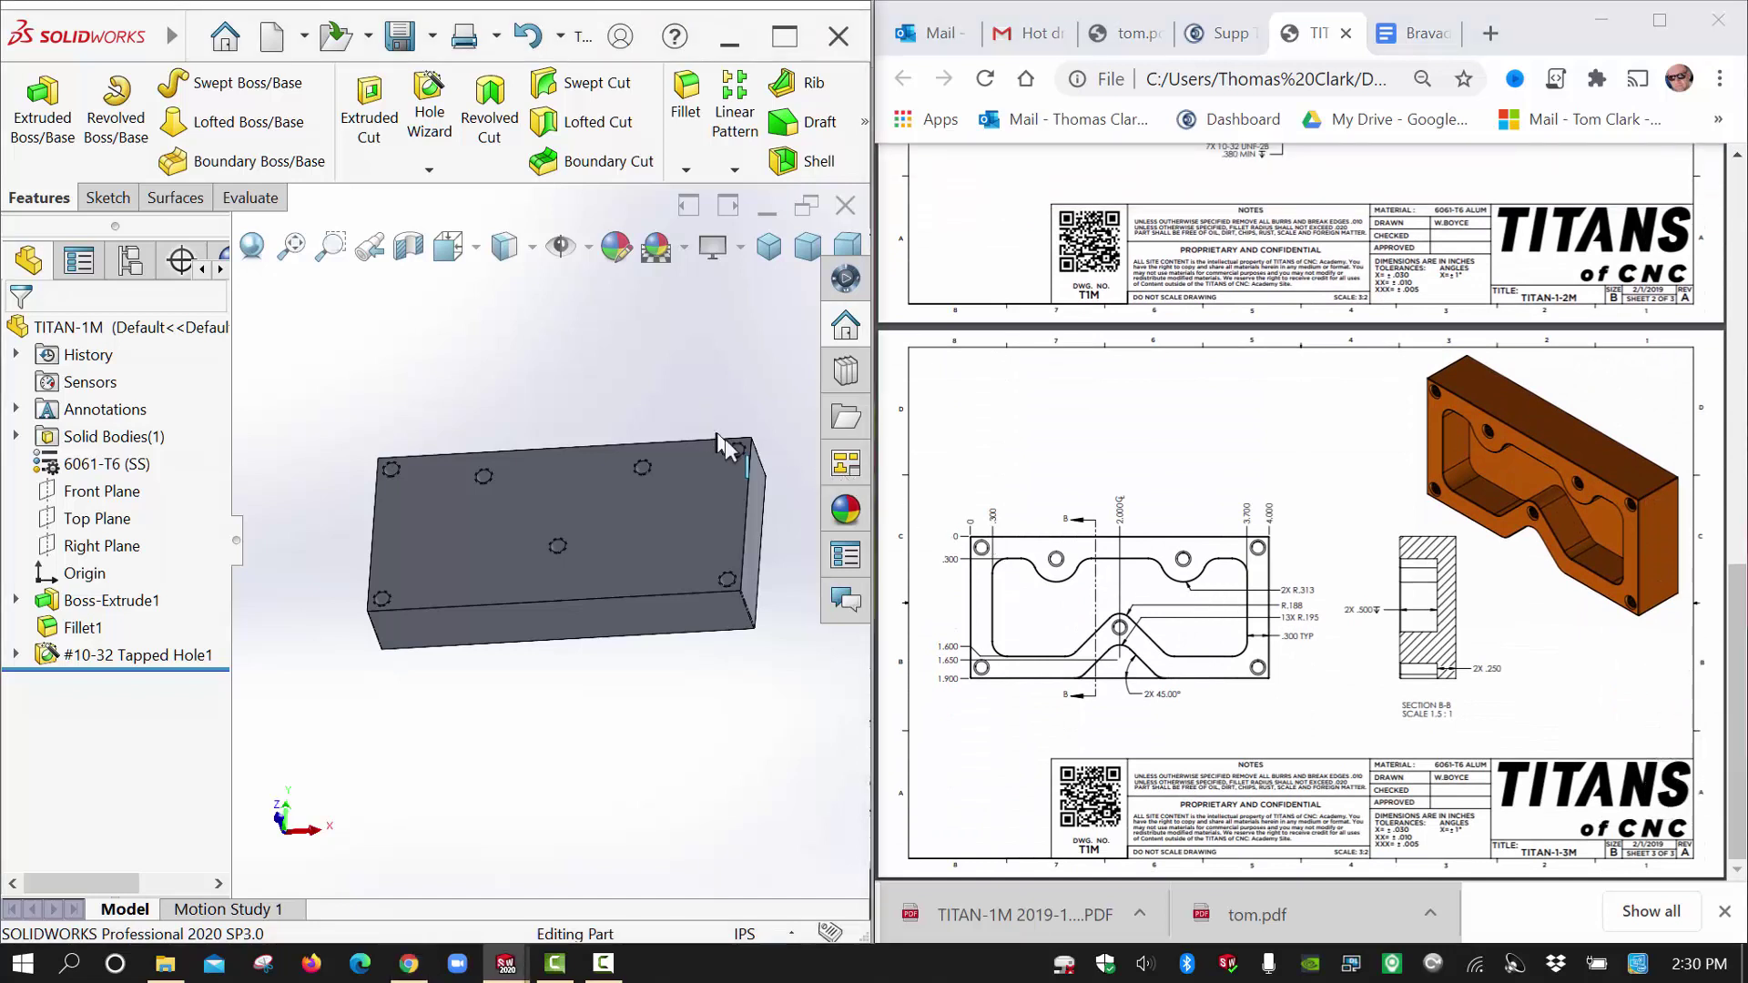
pyautogui.scroll(-2, 790, 495)
pyautogui.scroll(-3, 710, 455)
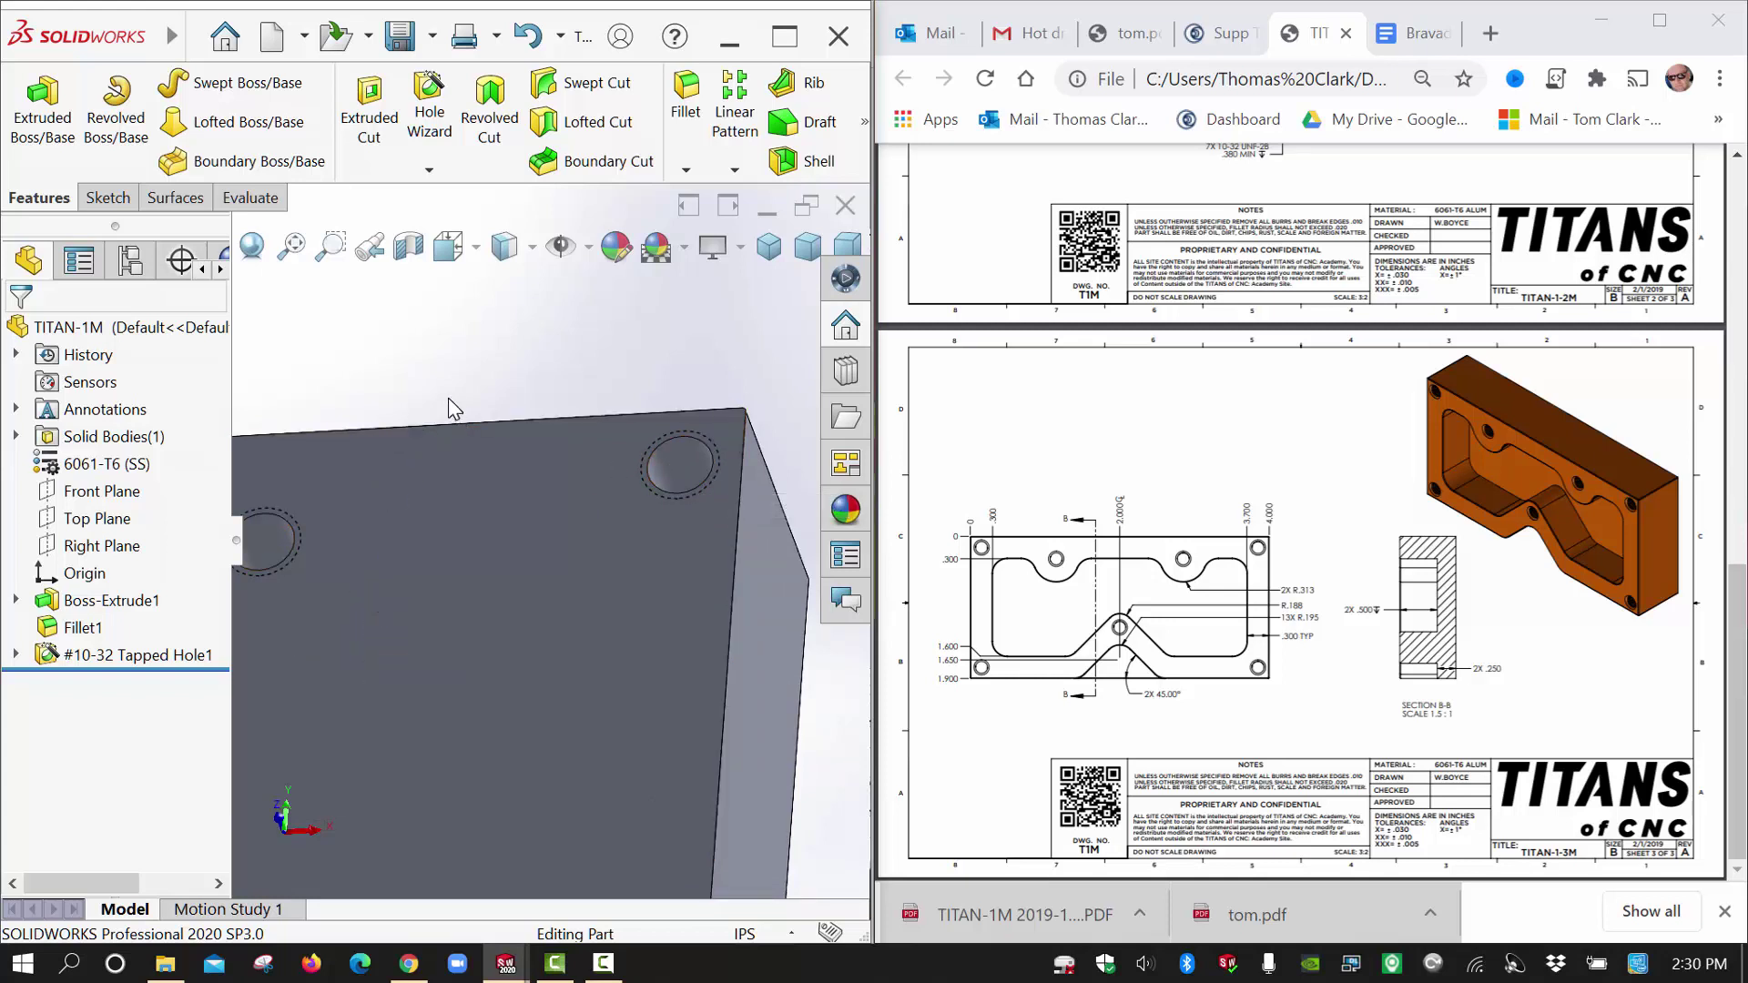
pyautogui.click(791, 38)
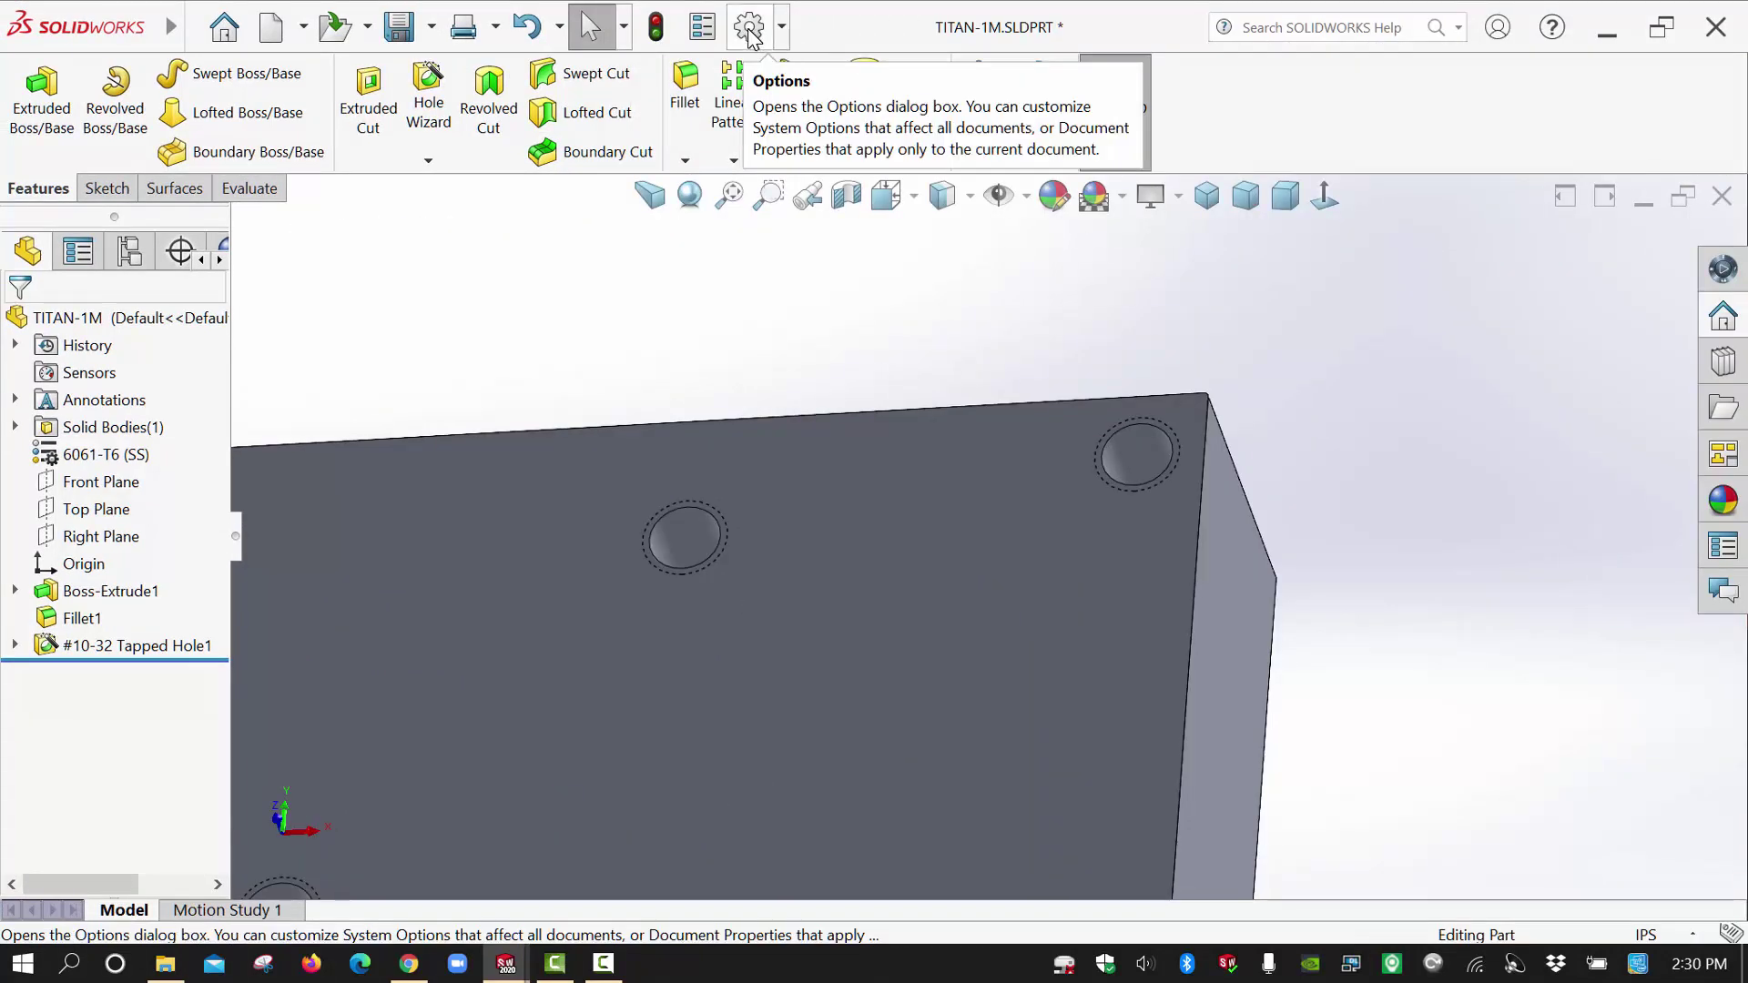
pyautogui.click(750, 33)
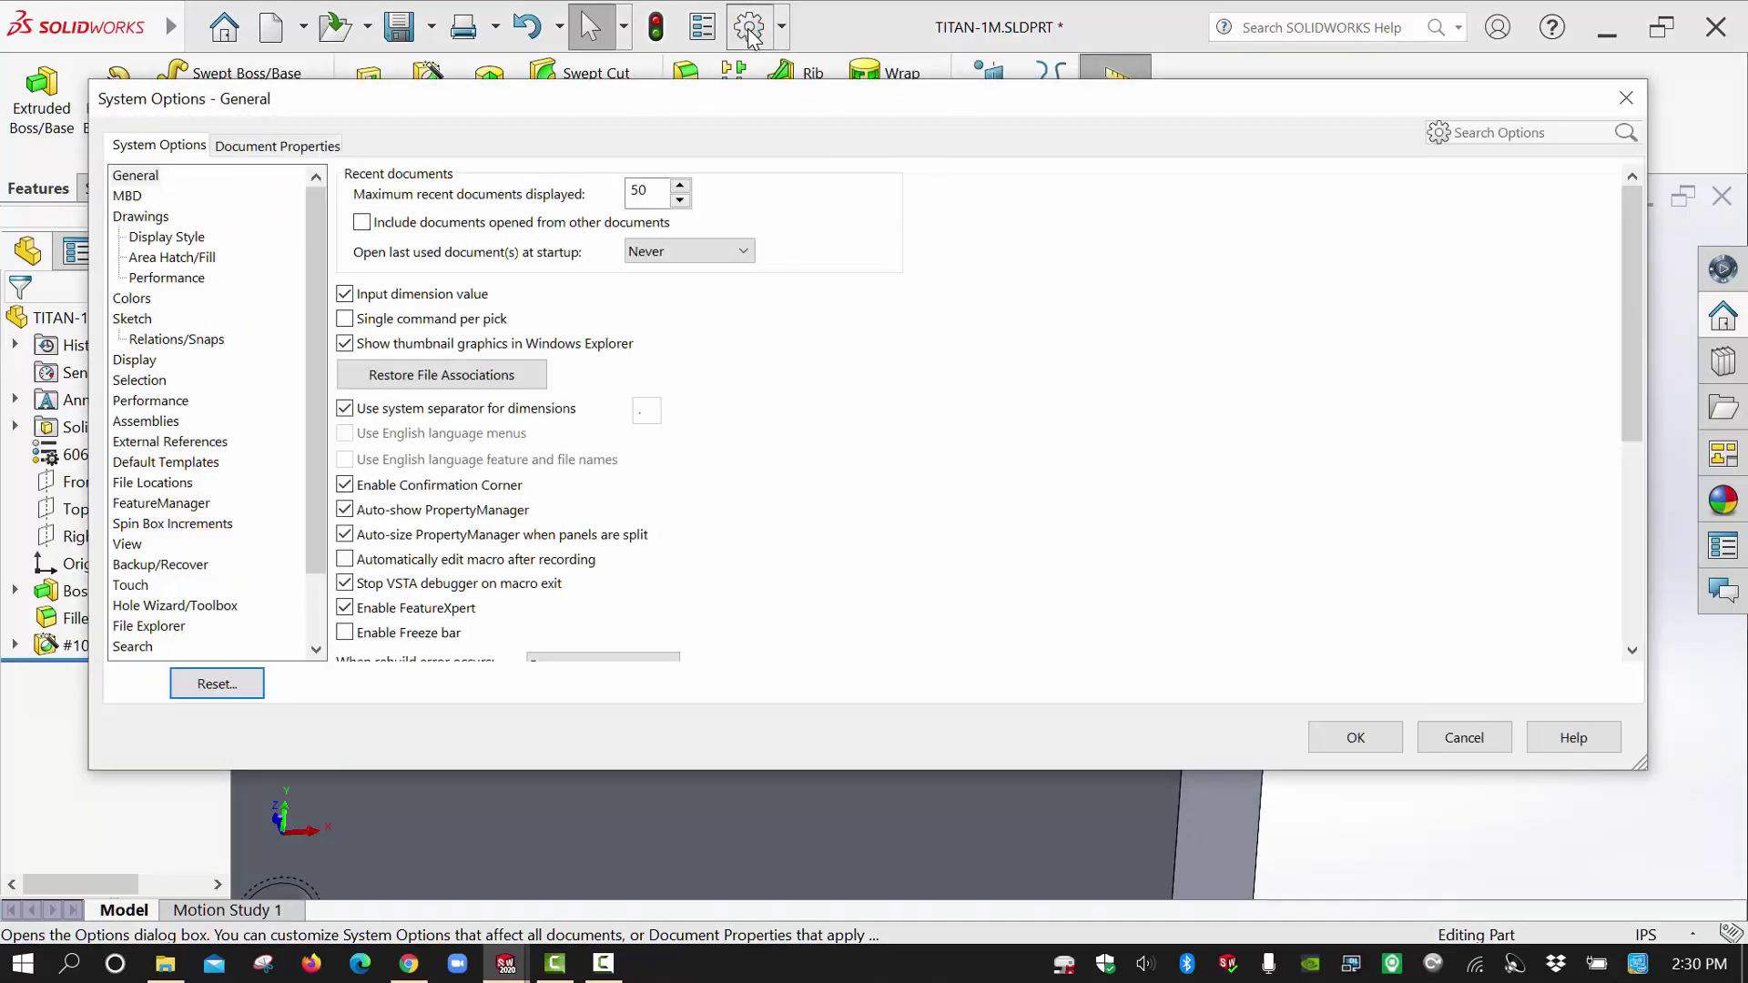
pyautogui.click(326, 146)
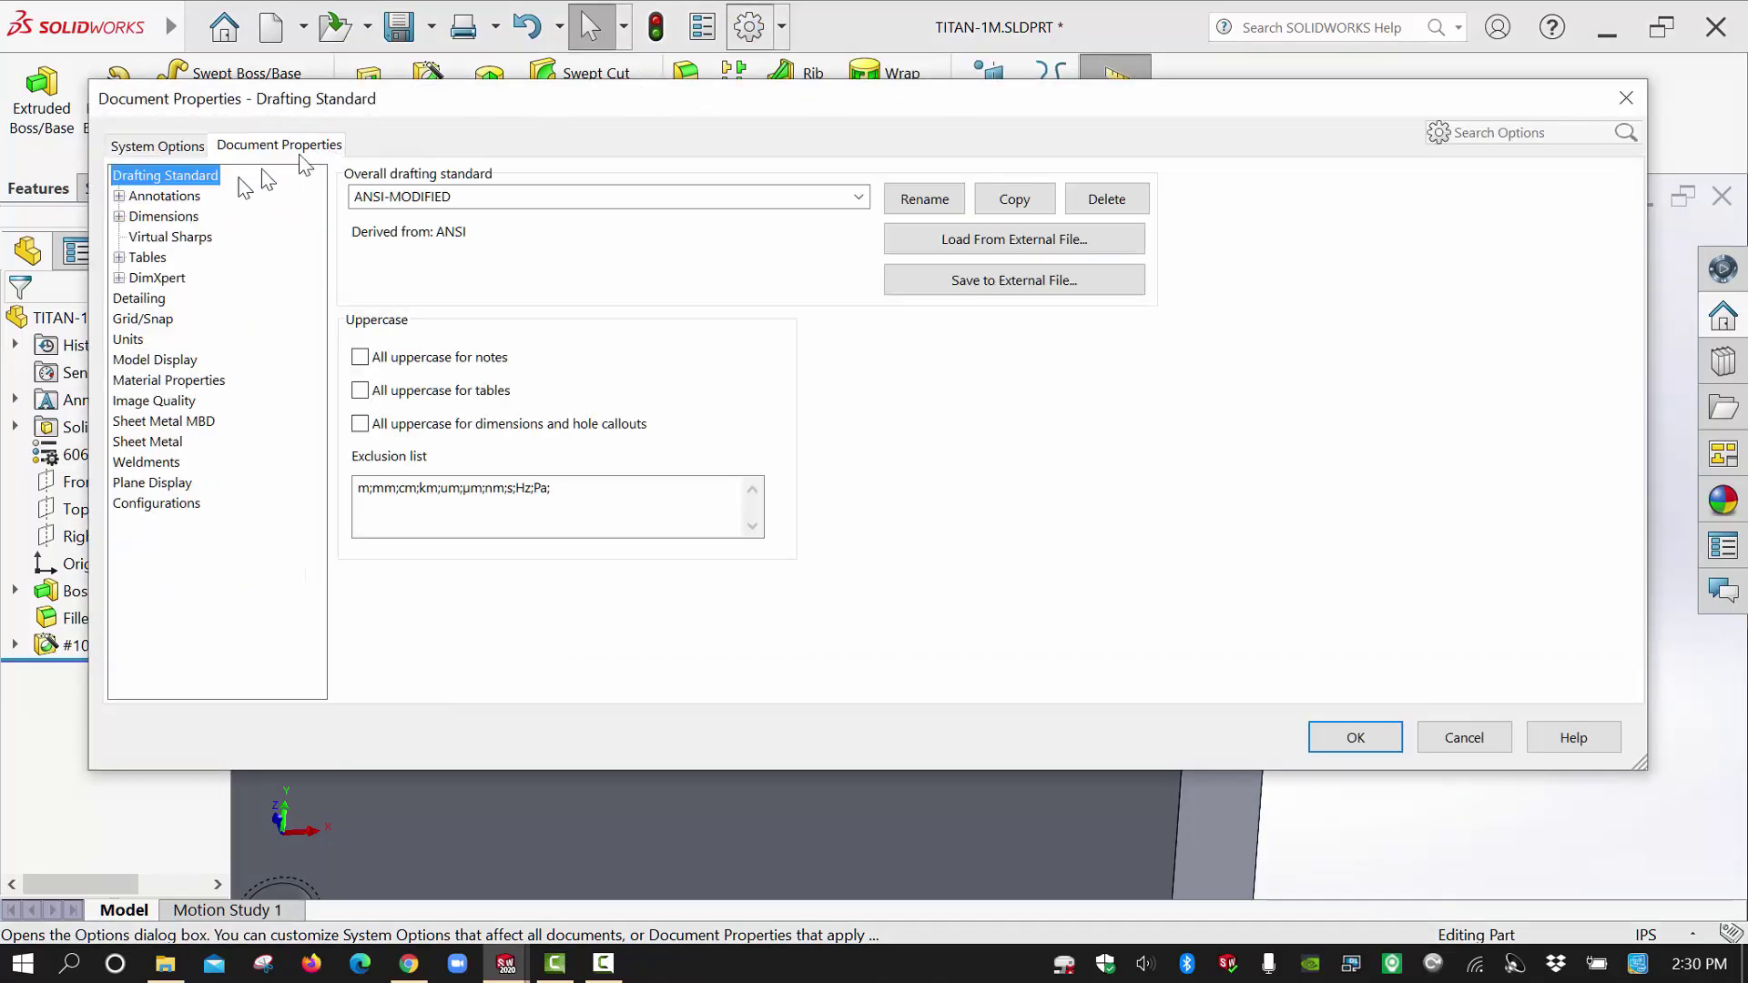
pyautogui.click(139, 299)
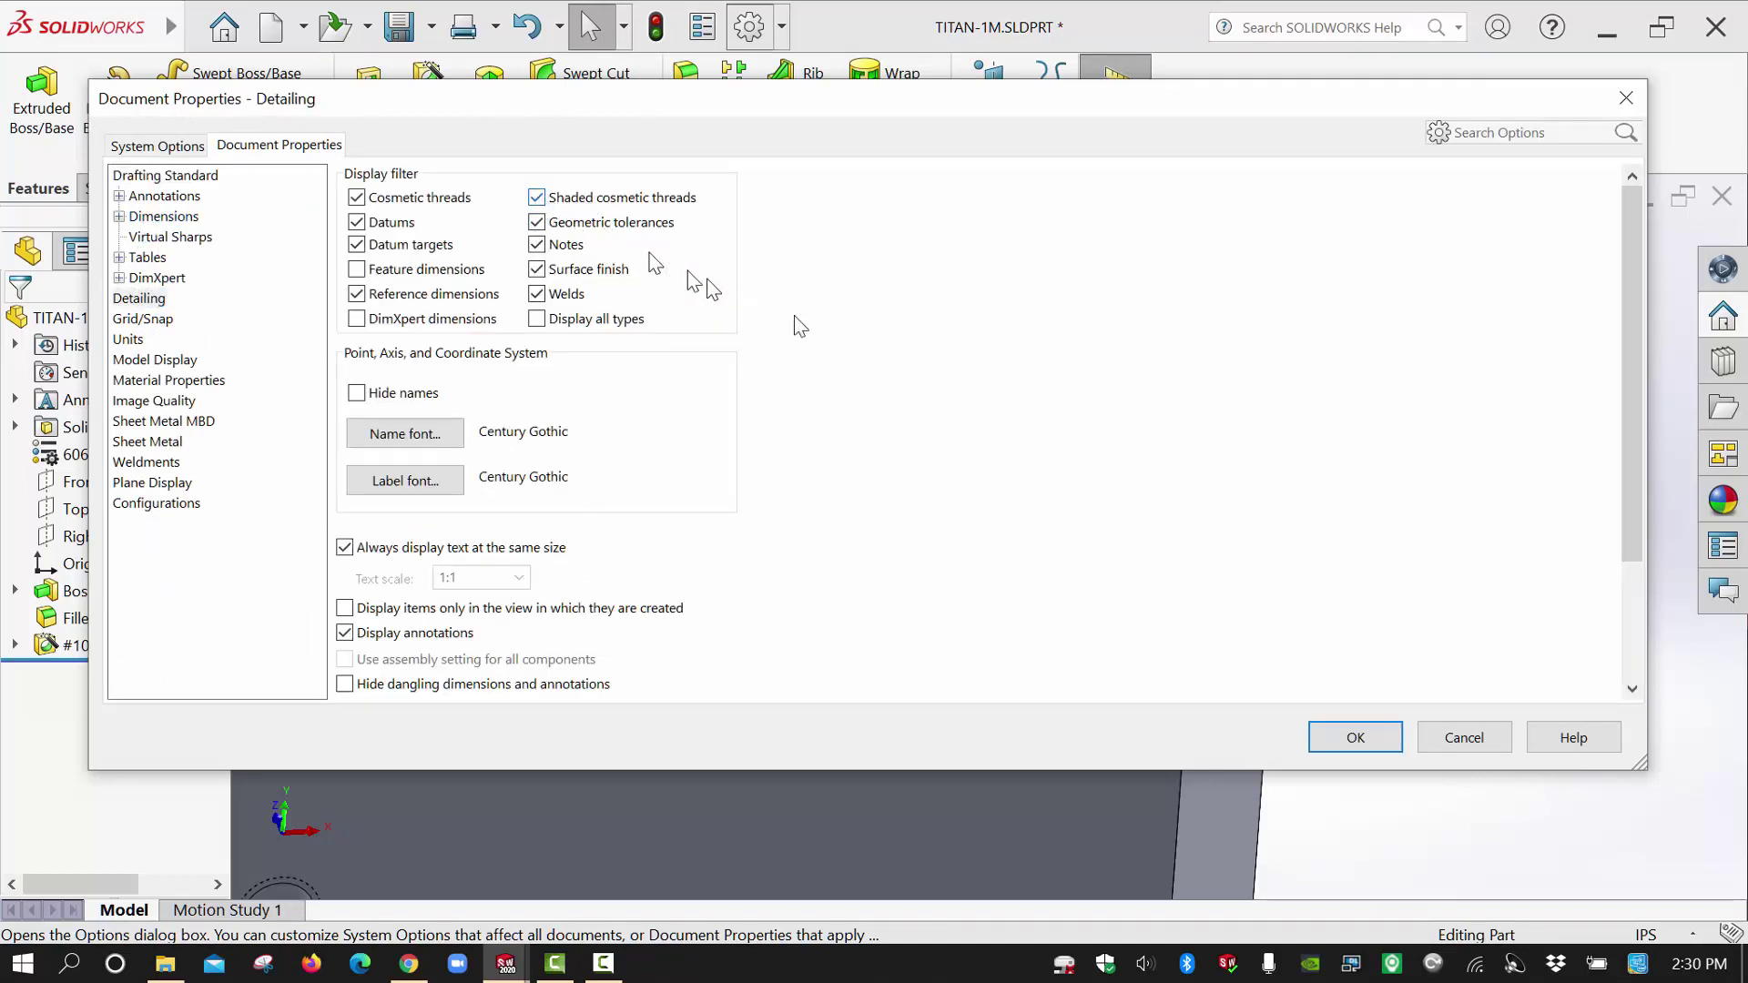
pyautogui.click(1346, 738)
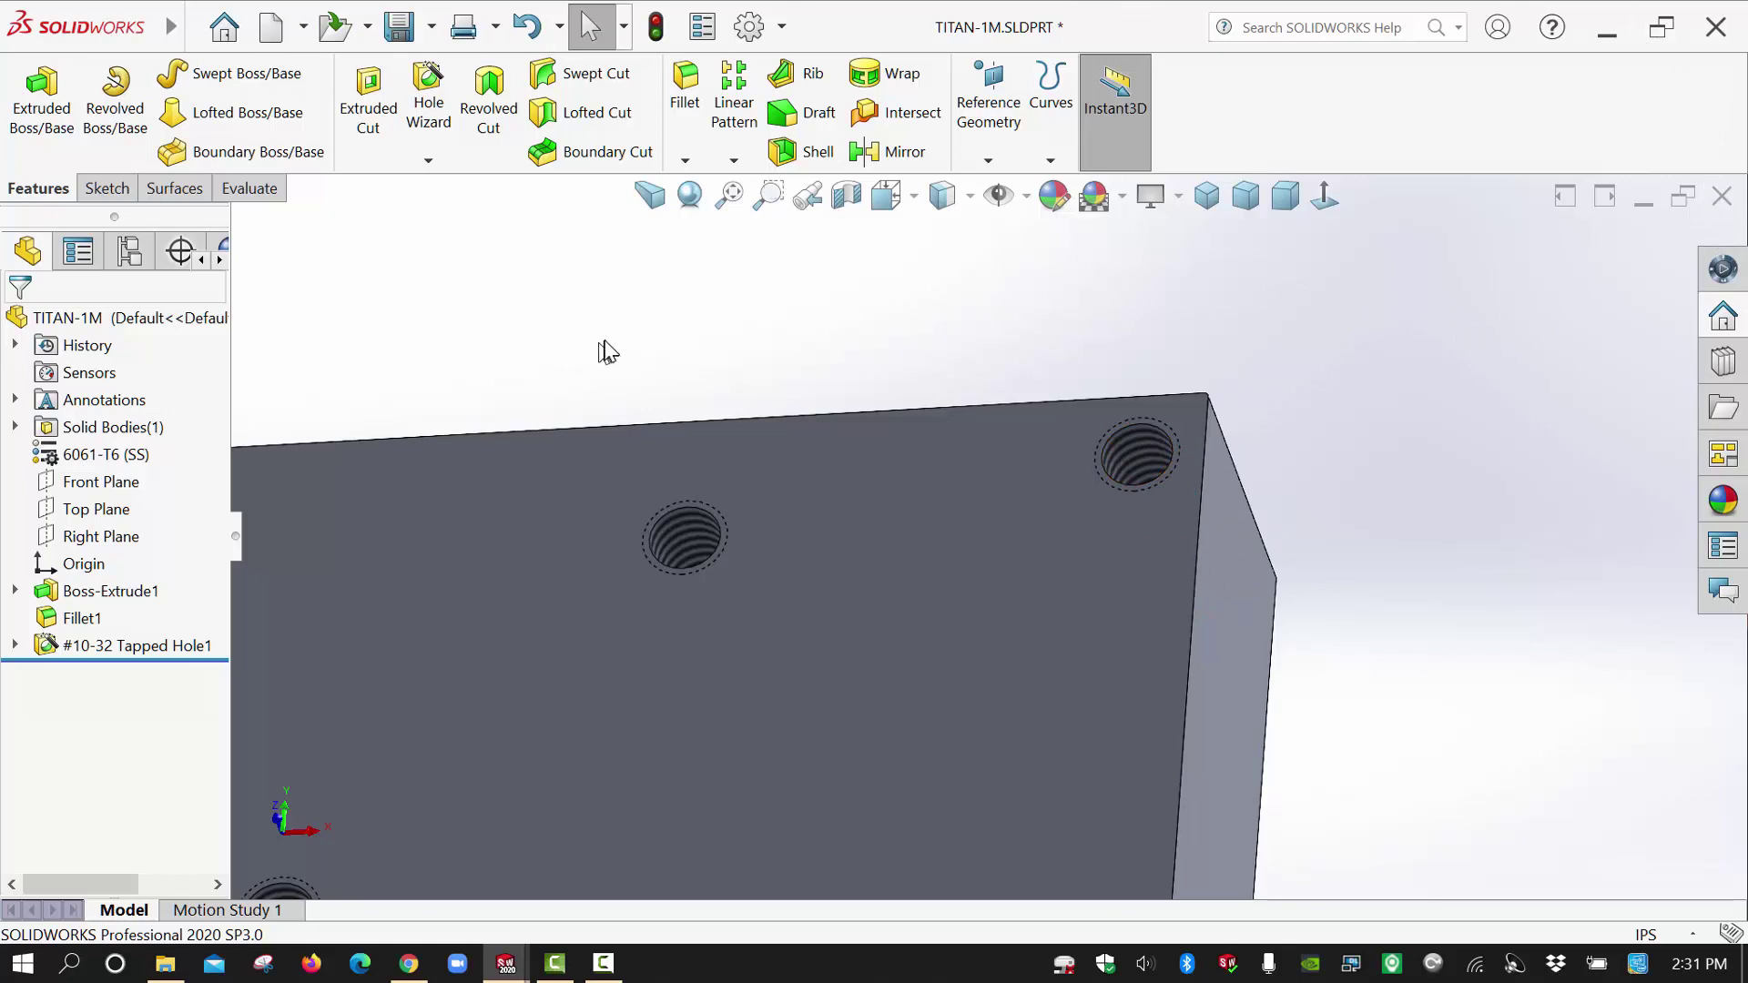
# Dock the SOLIDWORKS window beside the drawing again.
pyautogui.scroll(5, 606, 350)
pyautogui.moveTo(75, 35)
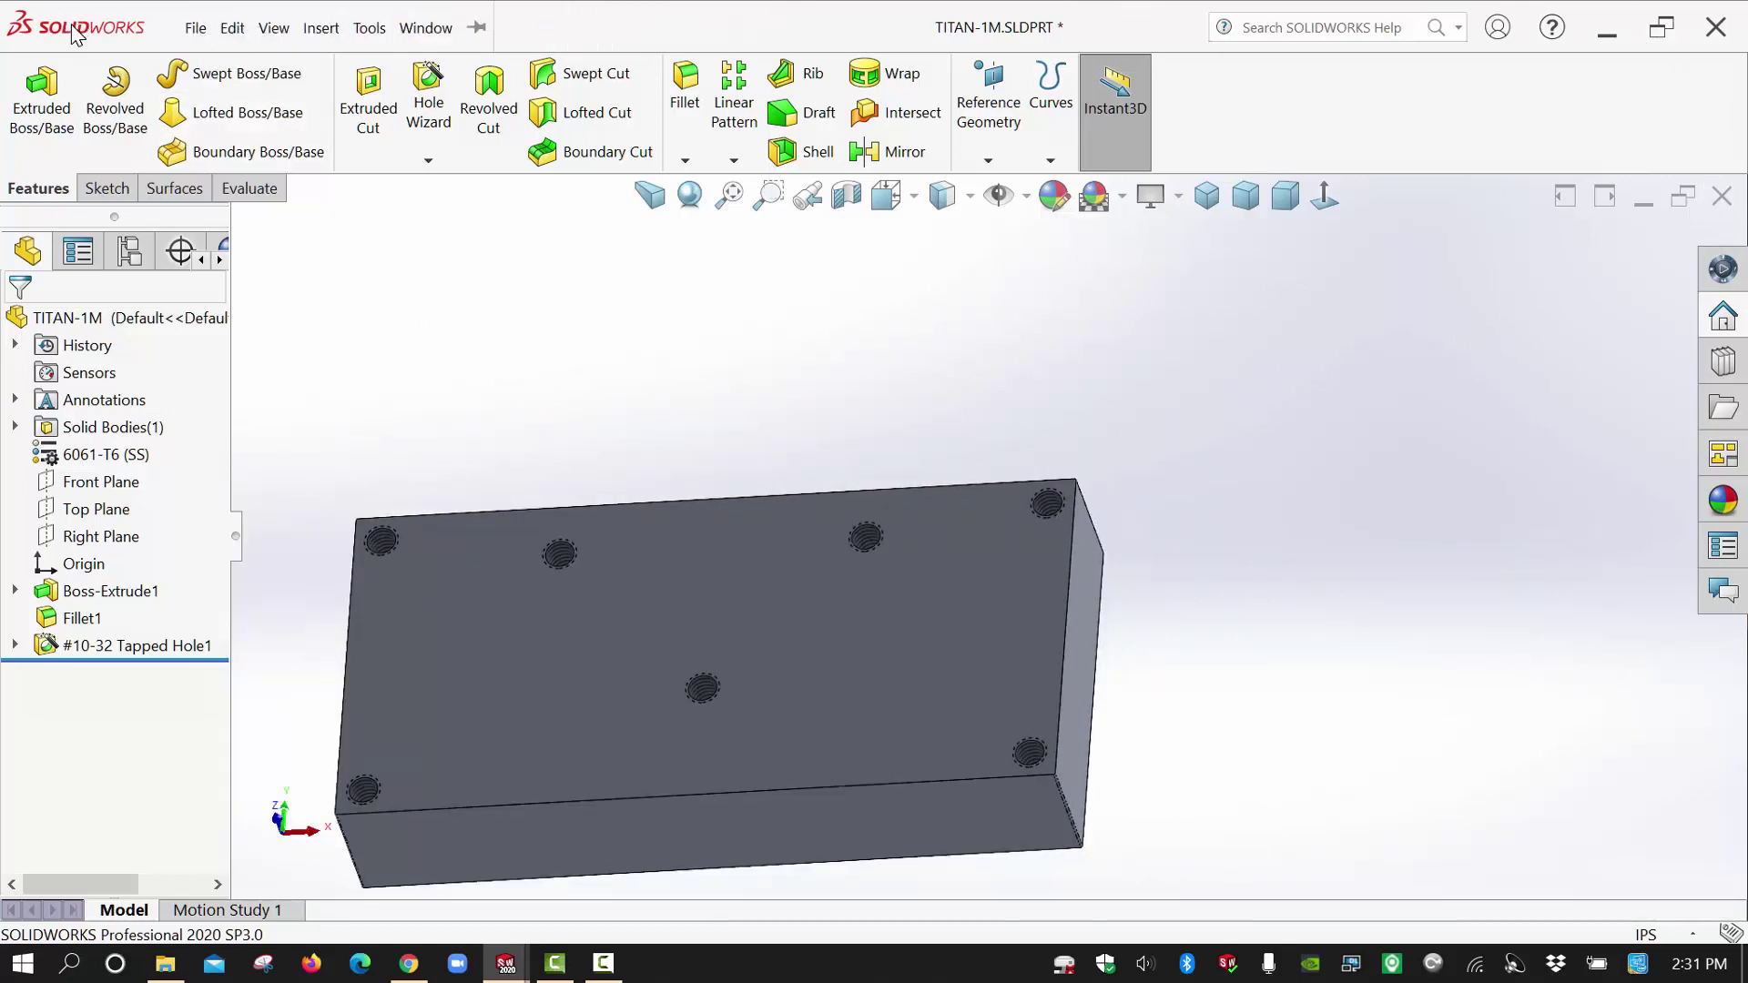
pyautogui.moveTo(74, 35); pyautogui.dragTo(2, 228)
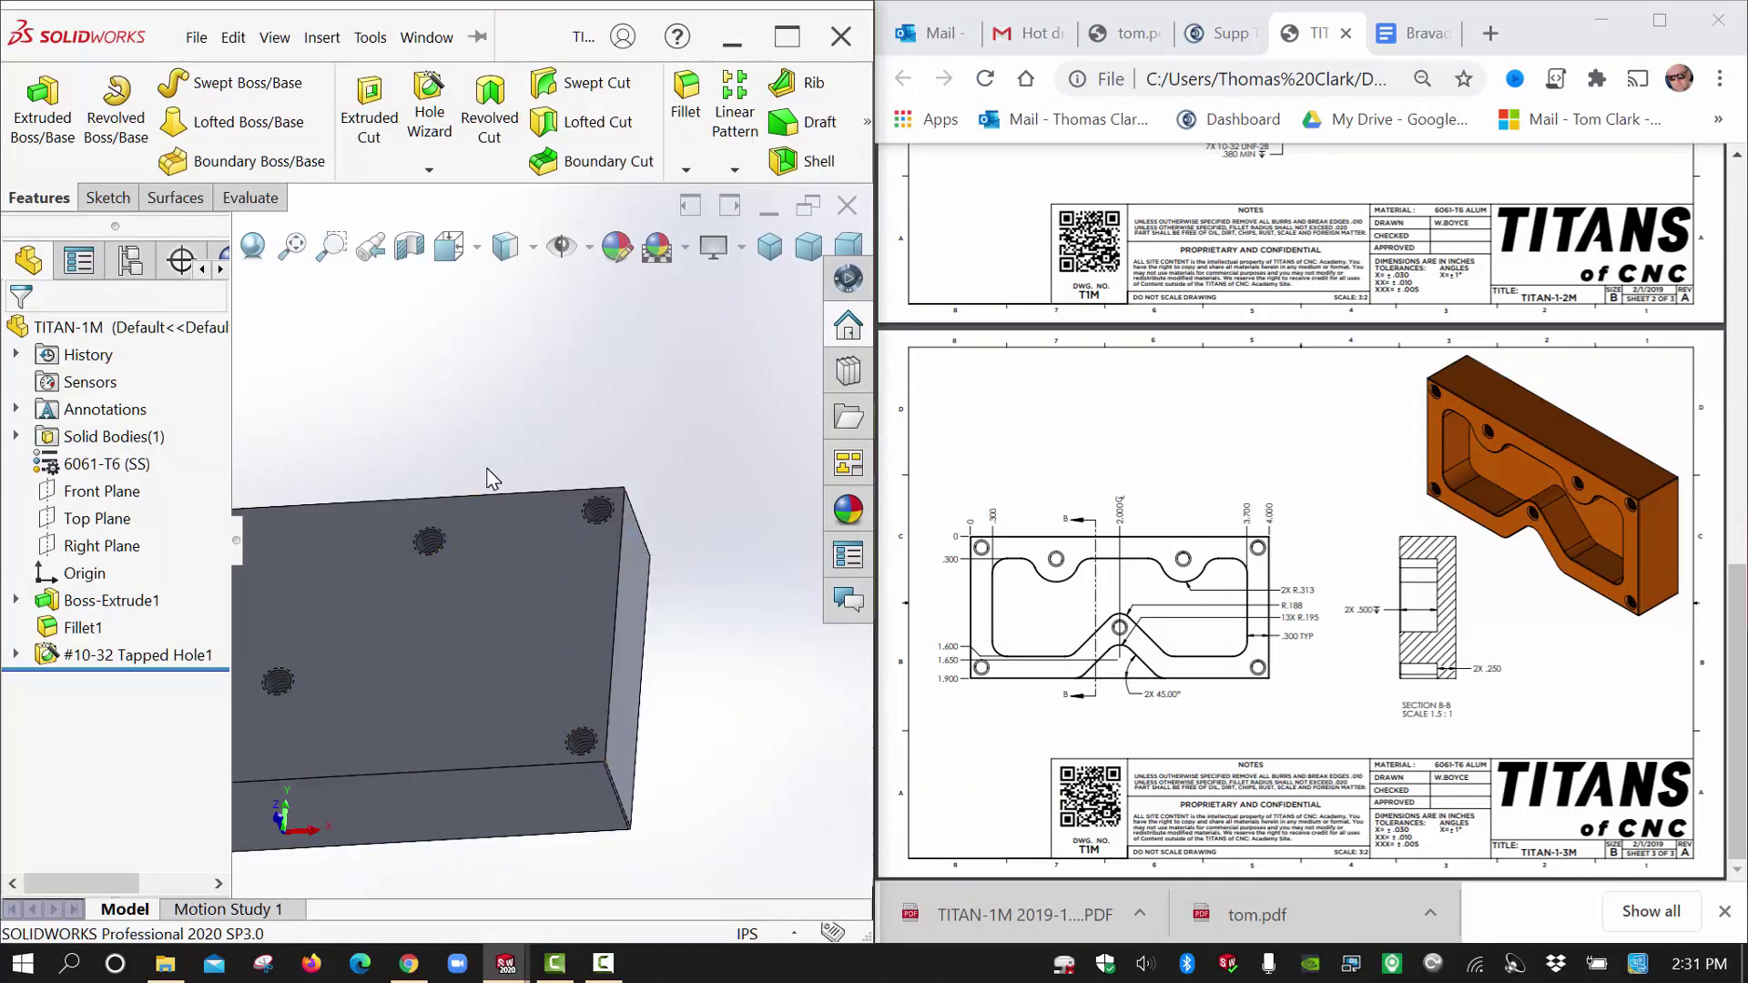
# Fit the block in view and examine the shaded threads in its tapped holes up close.
pyautogui.scroll(3, 488, 471)
pyautogui.scroll(1, 451, 581)
pyautogui.scroll(-1, 452, 581)
pyautogui.scroll(-3, 510, 598)
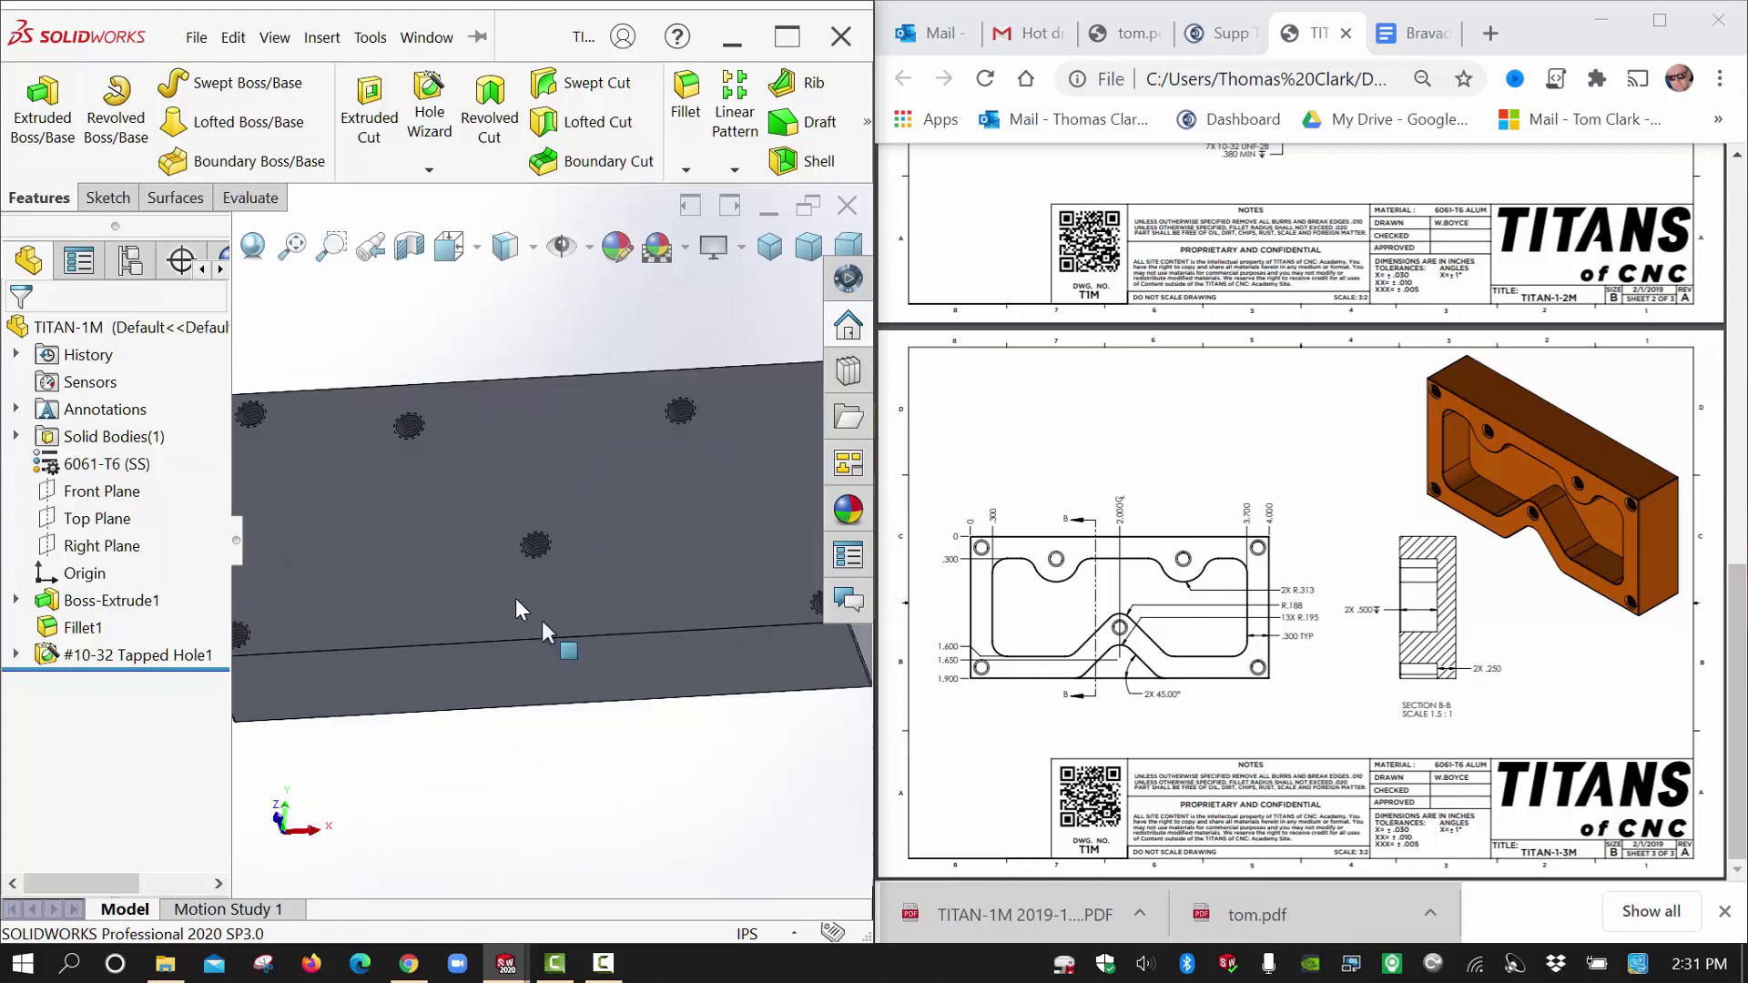
pyautogui.press('f')
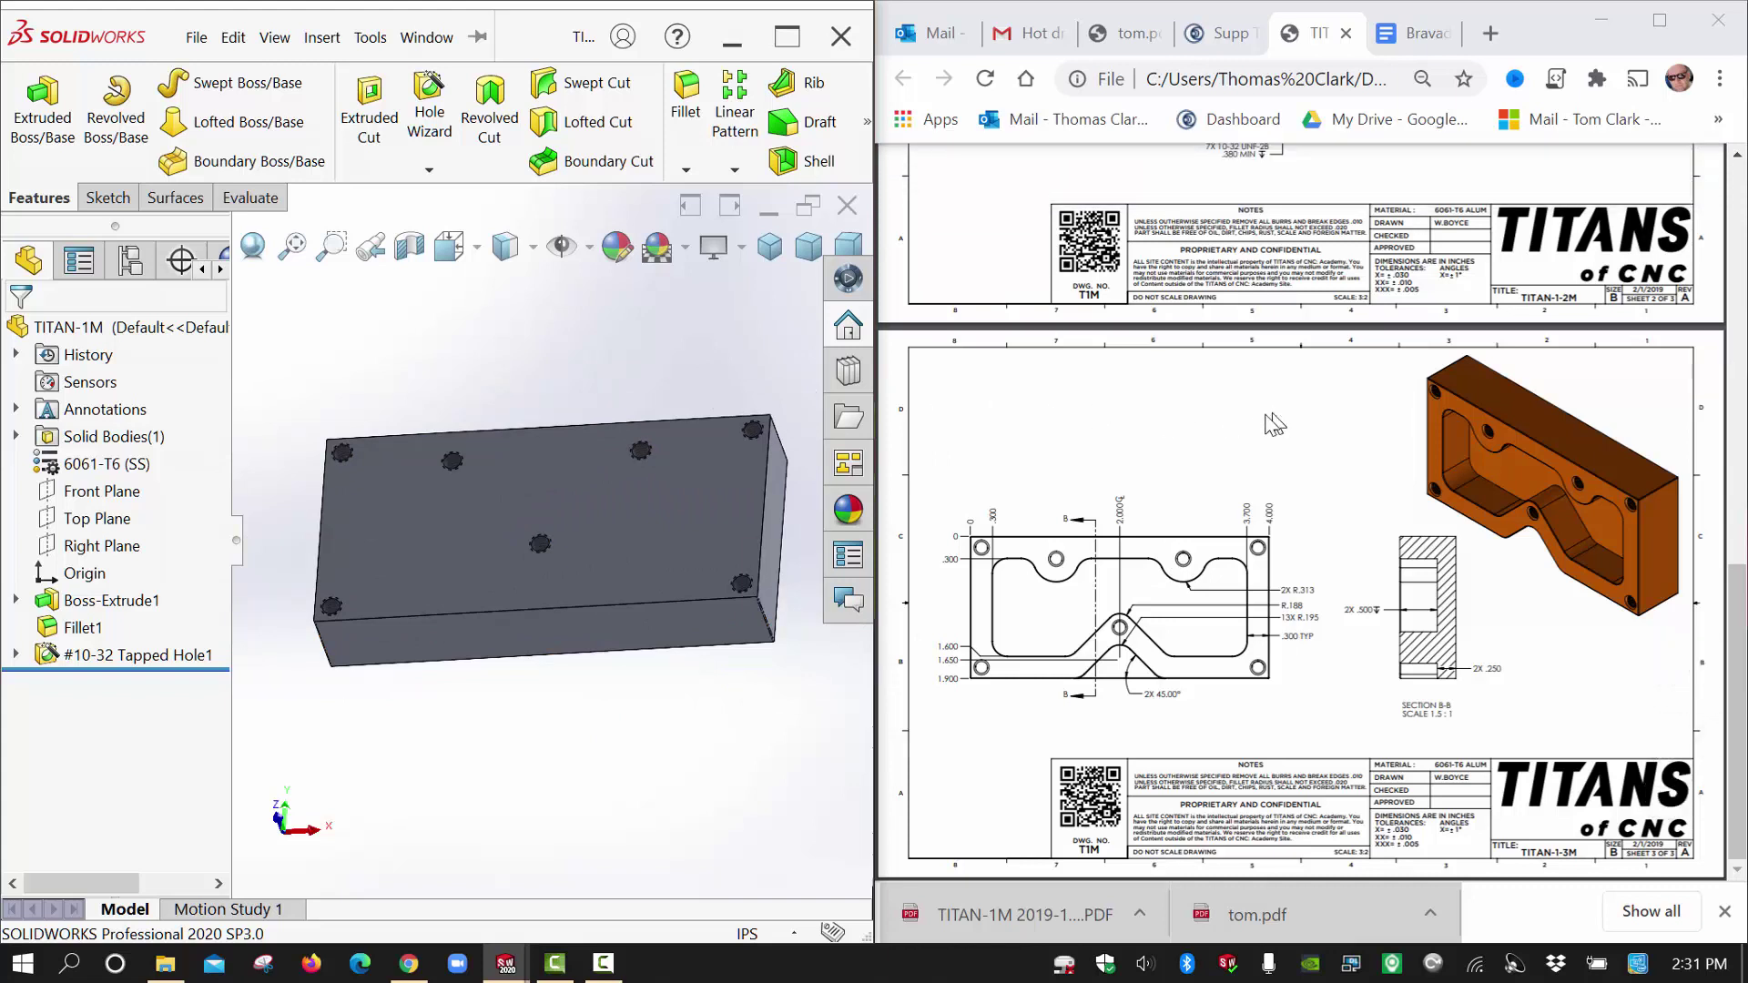
pyautogui.scroll(-5, 707, 430)
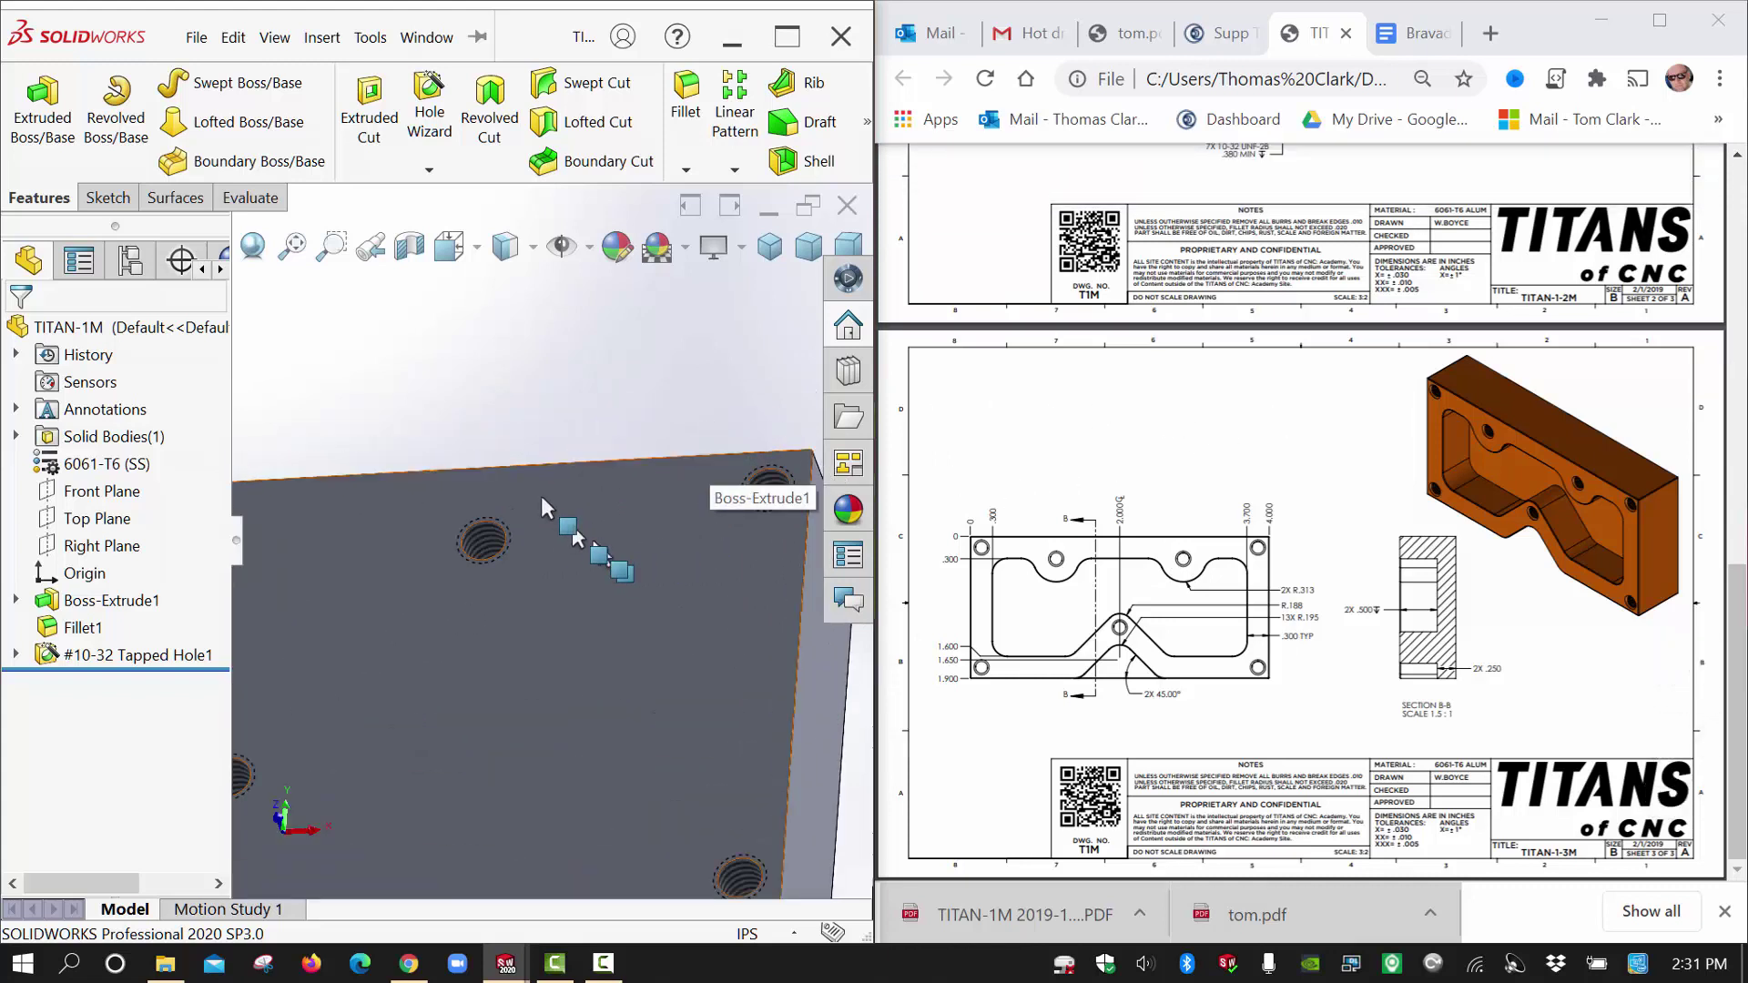
# Examine the pocket profile and its dimensions in the front view on sheet 3 of the TITAN-1M drawing.
pyautogui.scroll(3, 546, 499)
pyautogui.scroll(2, 537, 510)
pyautogui.scroll(-1, 592, 601)
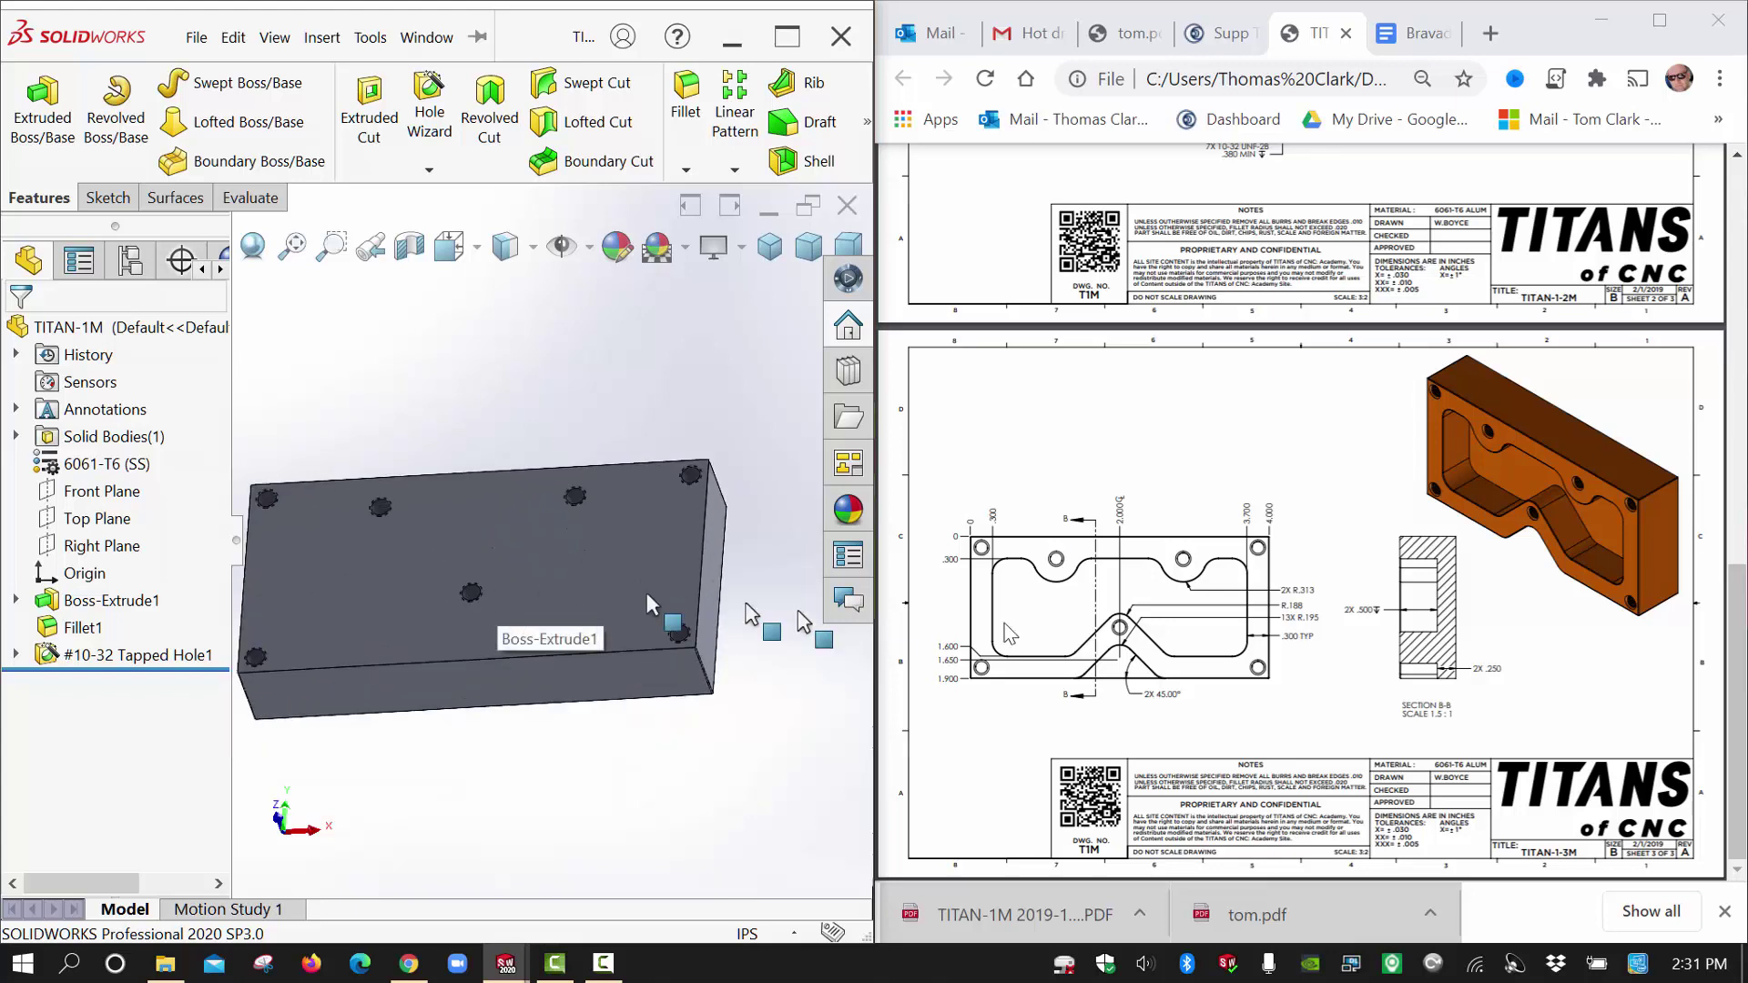
pyautogui.click(1103, 697)
pyautogui.keyDown('ctrl'); pyautogui.scroll(-2, 1007, 685); pyautogui.keyUp('ctrl')
pyautogui.keyDown('ctrl'); pyautogui.scroll(3, 1005, 682); pyautogui.keyUp('ctrl')
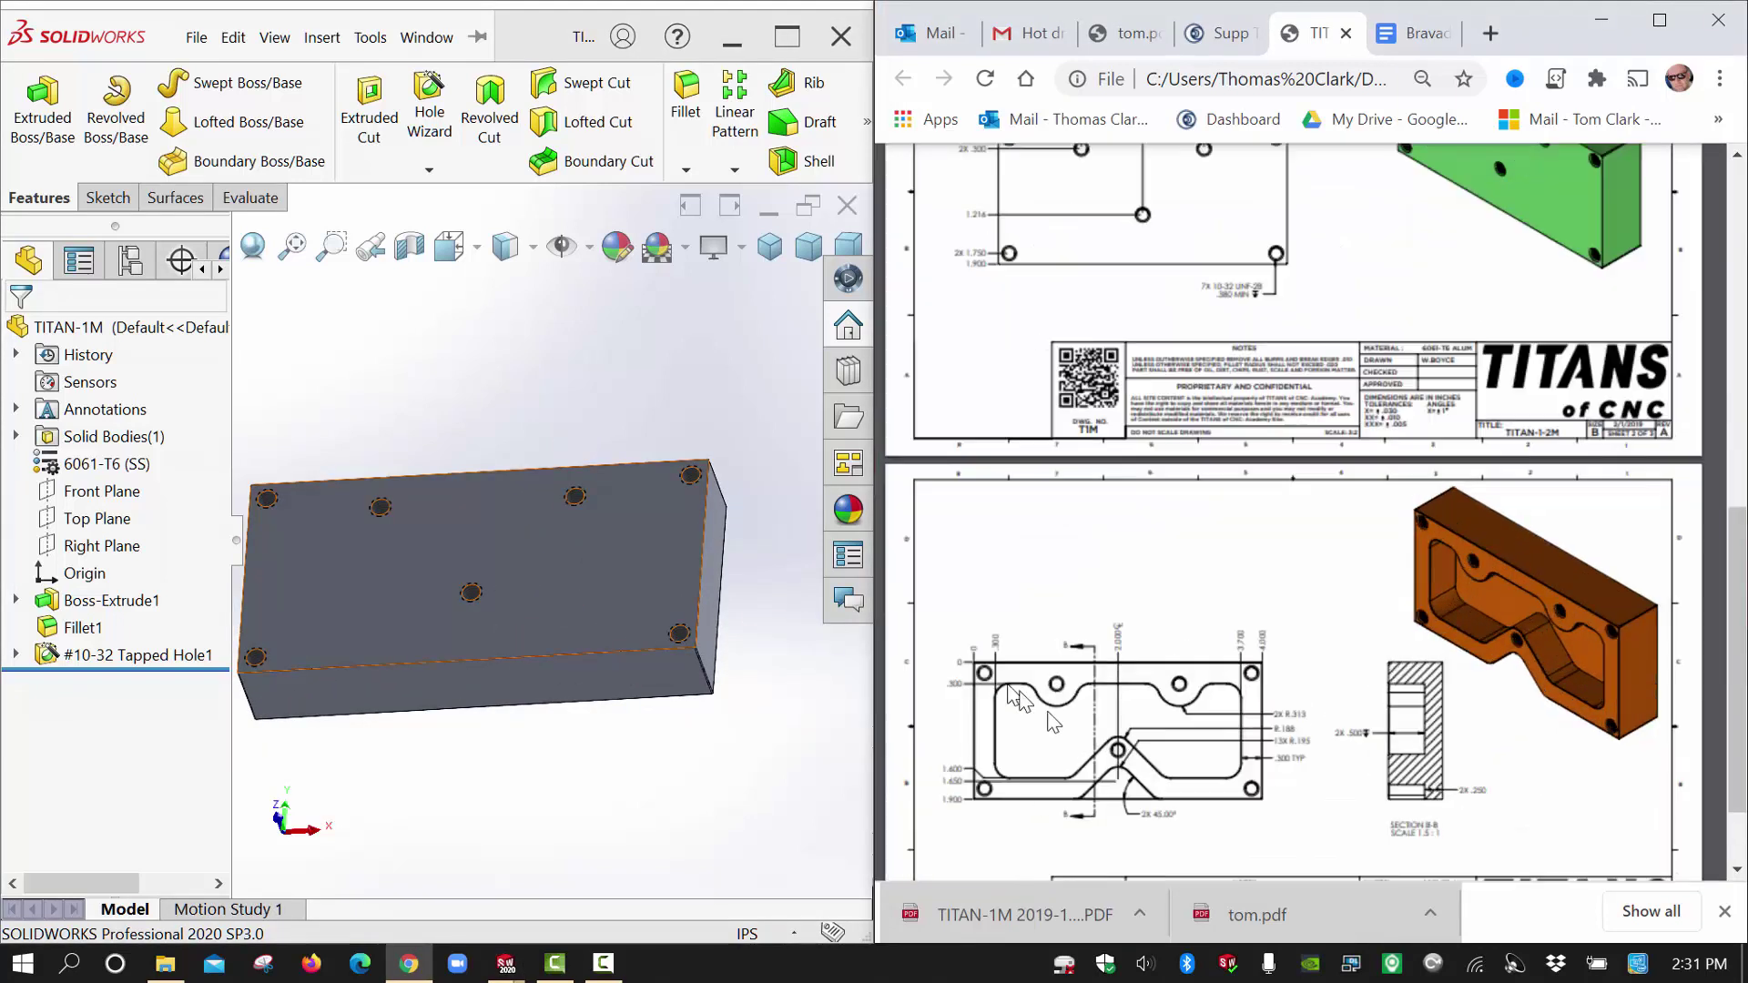
pyautogui.keyDown('ctrl'); pyautogui.scroll(2, 1084, 742); pyautogui.keyUp('ctrl')
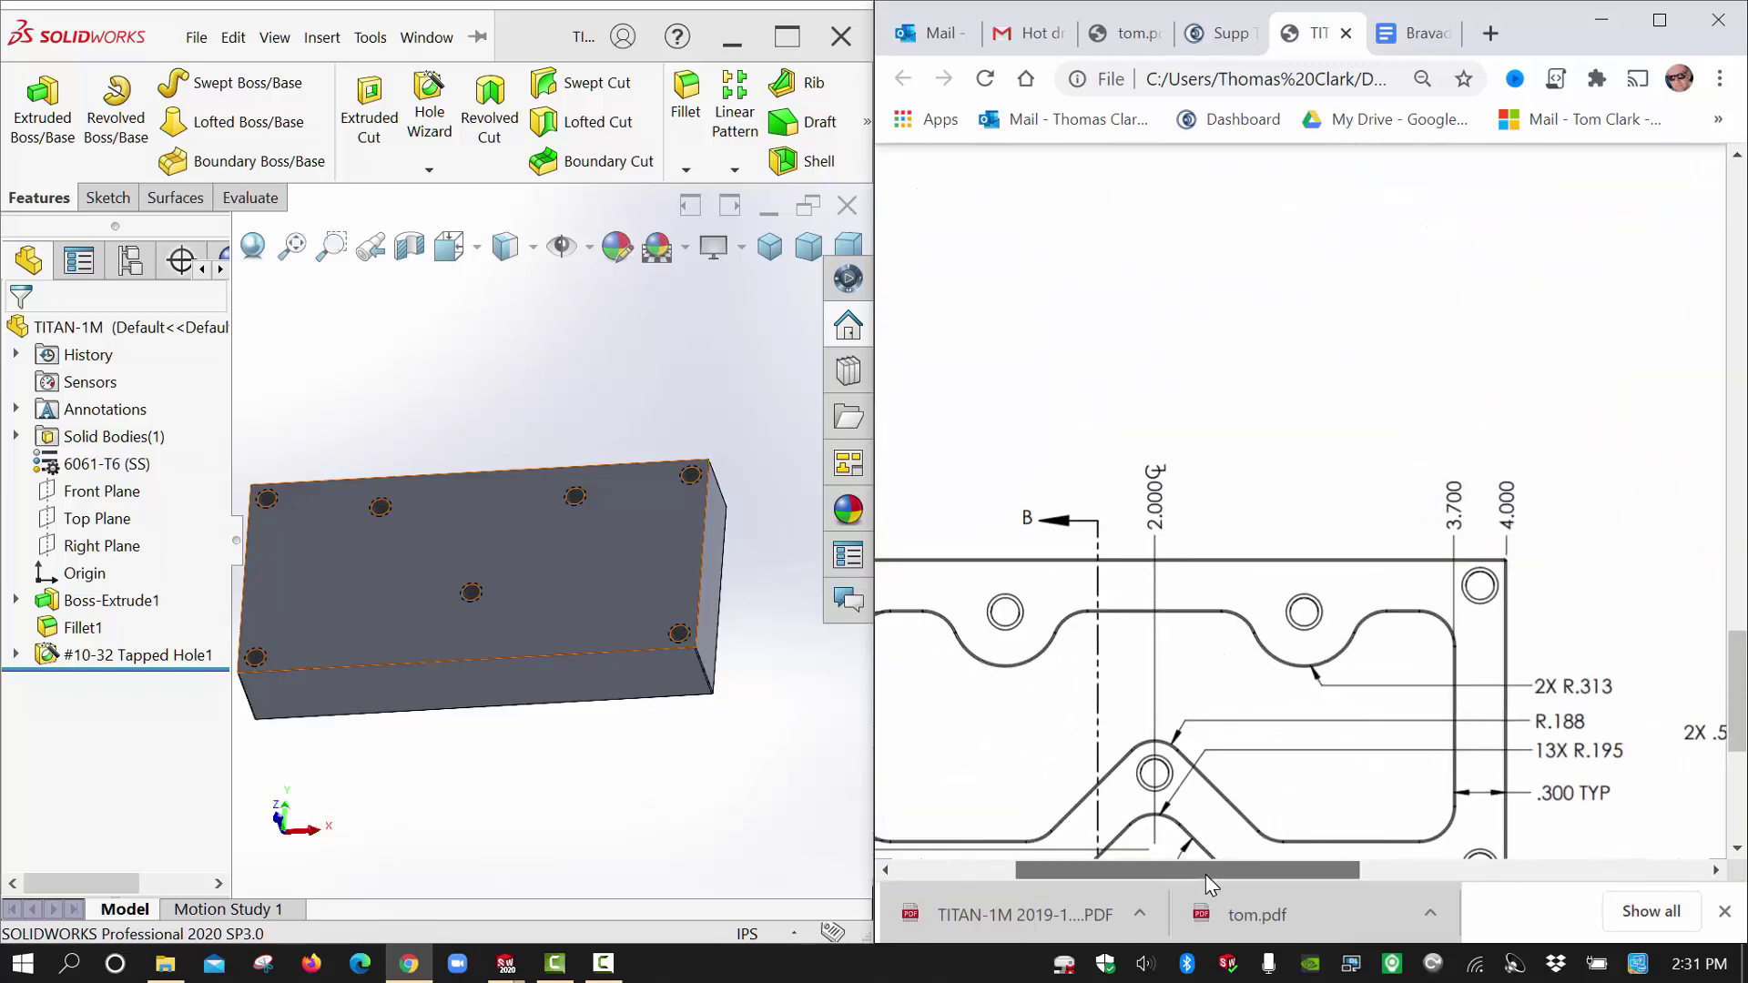
pyautogui.keyDown('ctrl'); pyautogui.scroll(2, 1090, 865); pyautogui.keyUp('ctrl')
pyautogui.keyDown('ctrl'); pyautogui.scroll(-2, 1138, 856); pyautogui.keyUp('ctrl')
pyautogui.scroll(-2, 1193, 733)
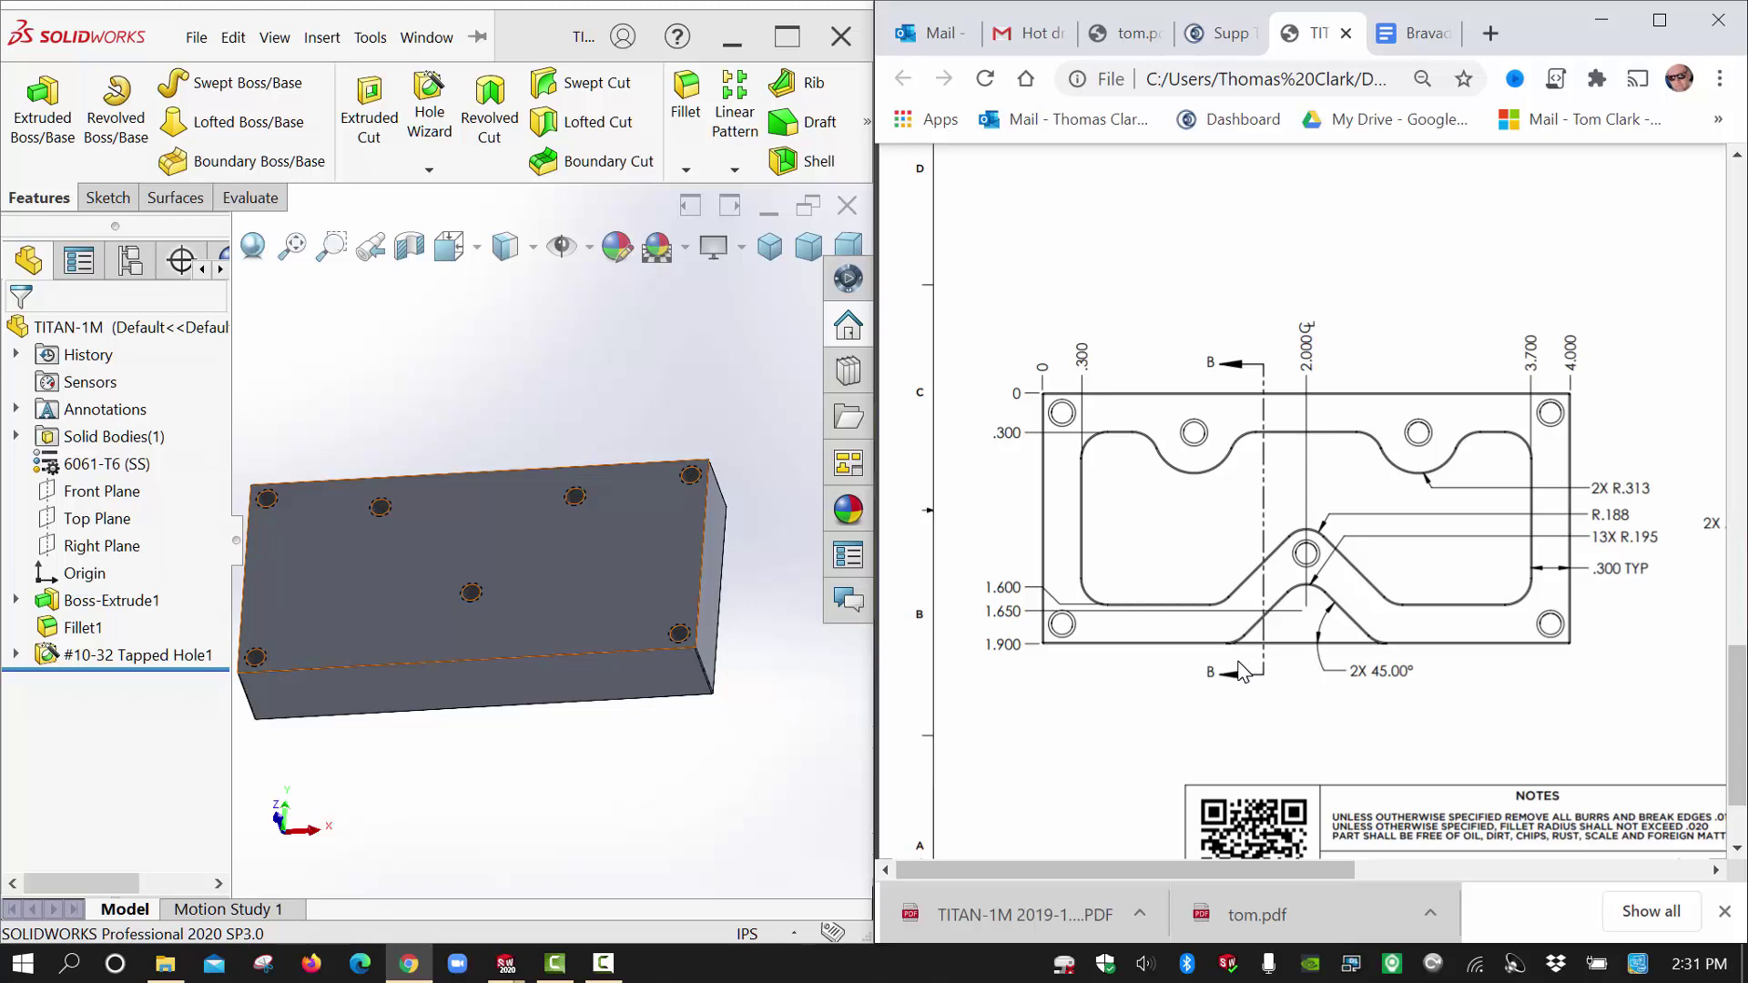
# Start a sketch on the block's large face with the tapped holes and orient the view normal to it.
pyautogui.click(542, 537)
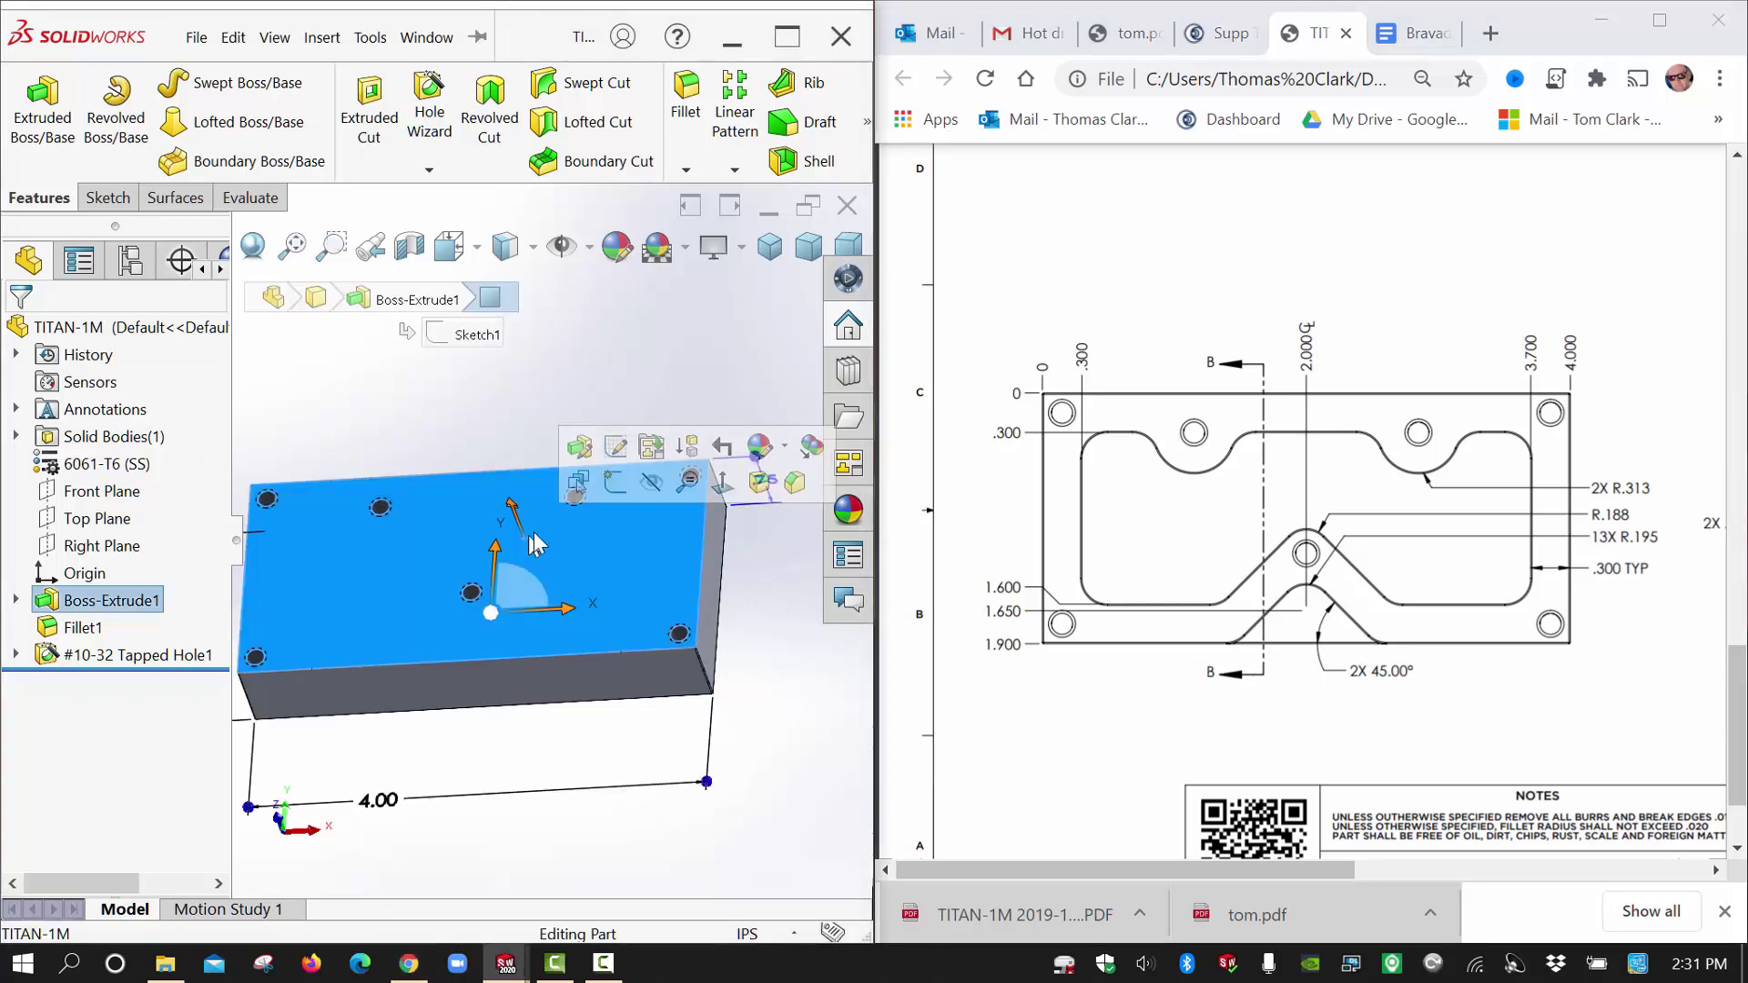
pyautogui.click(610, 484)
pyautogui.press('space')
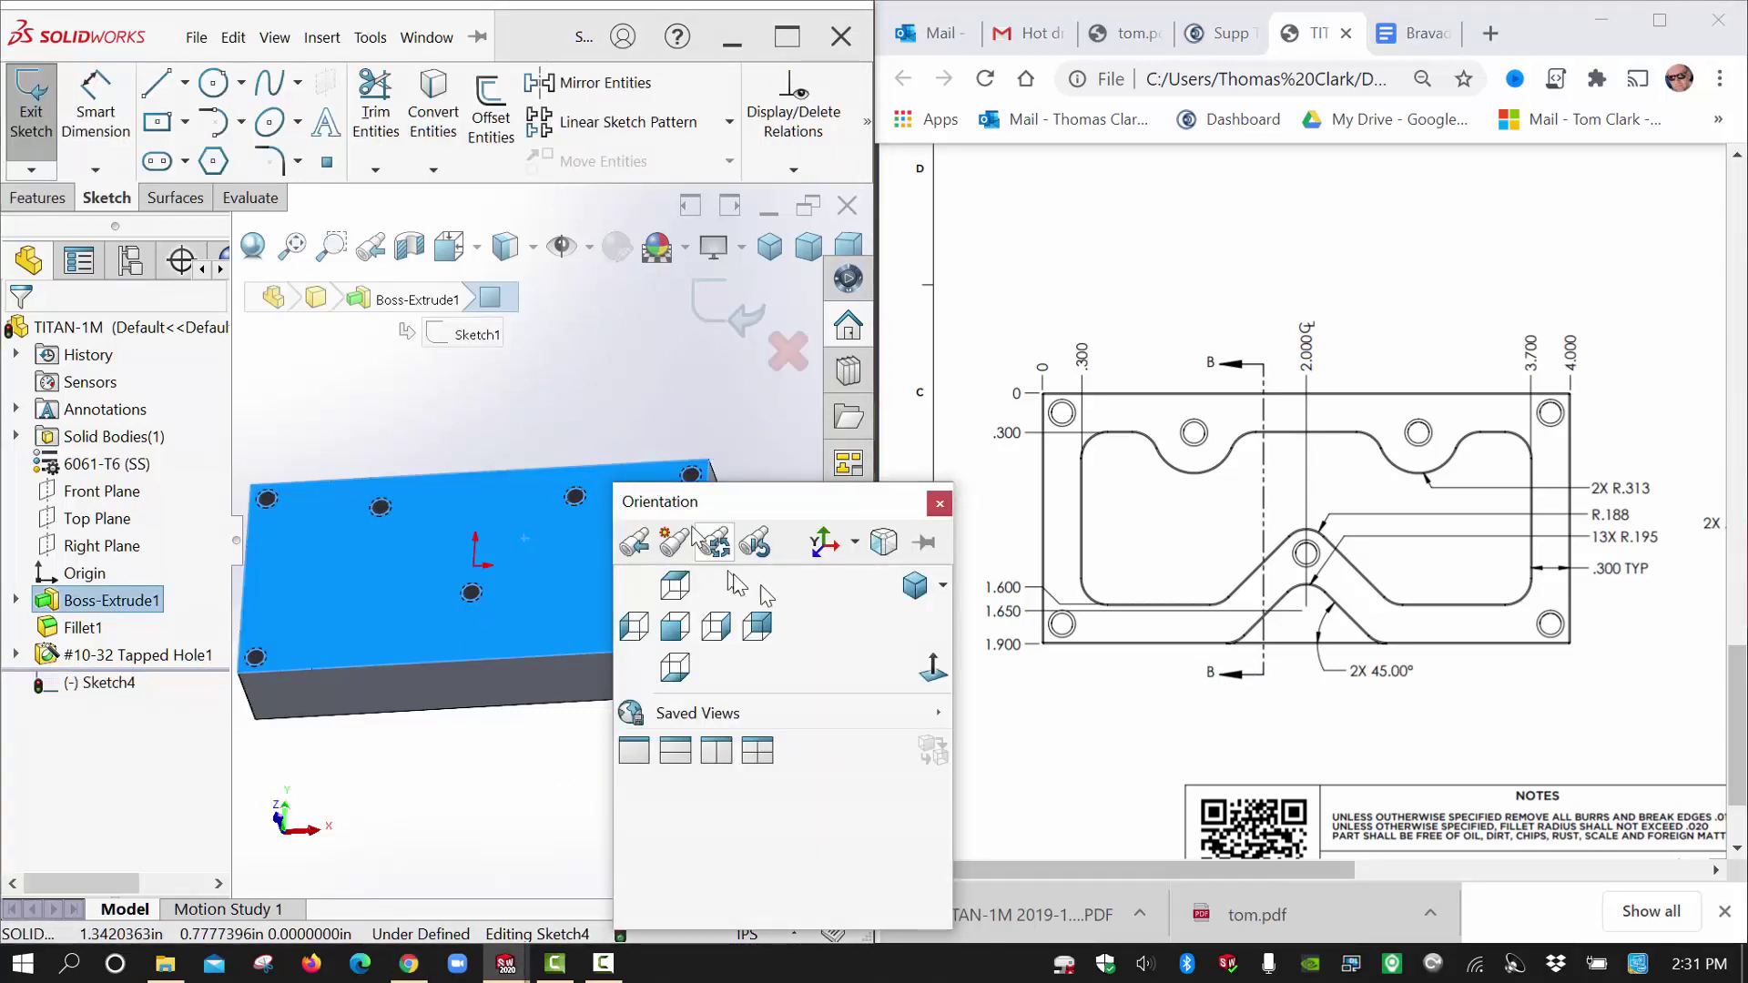
pyautogui.click(929, 674)
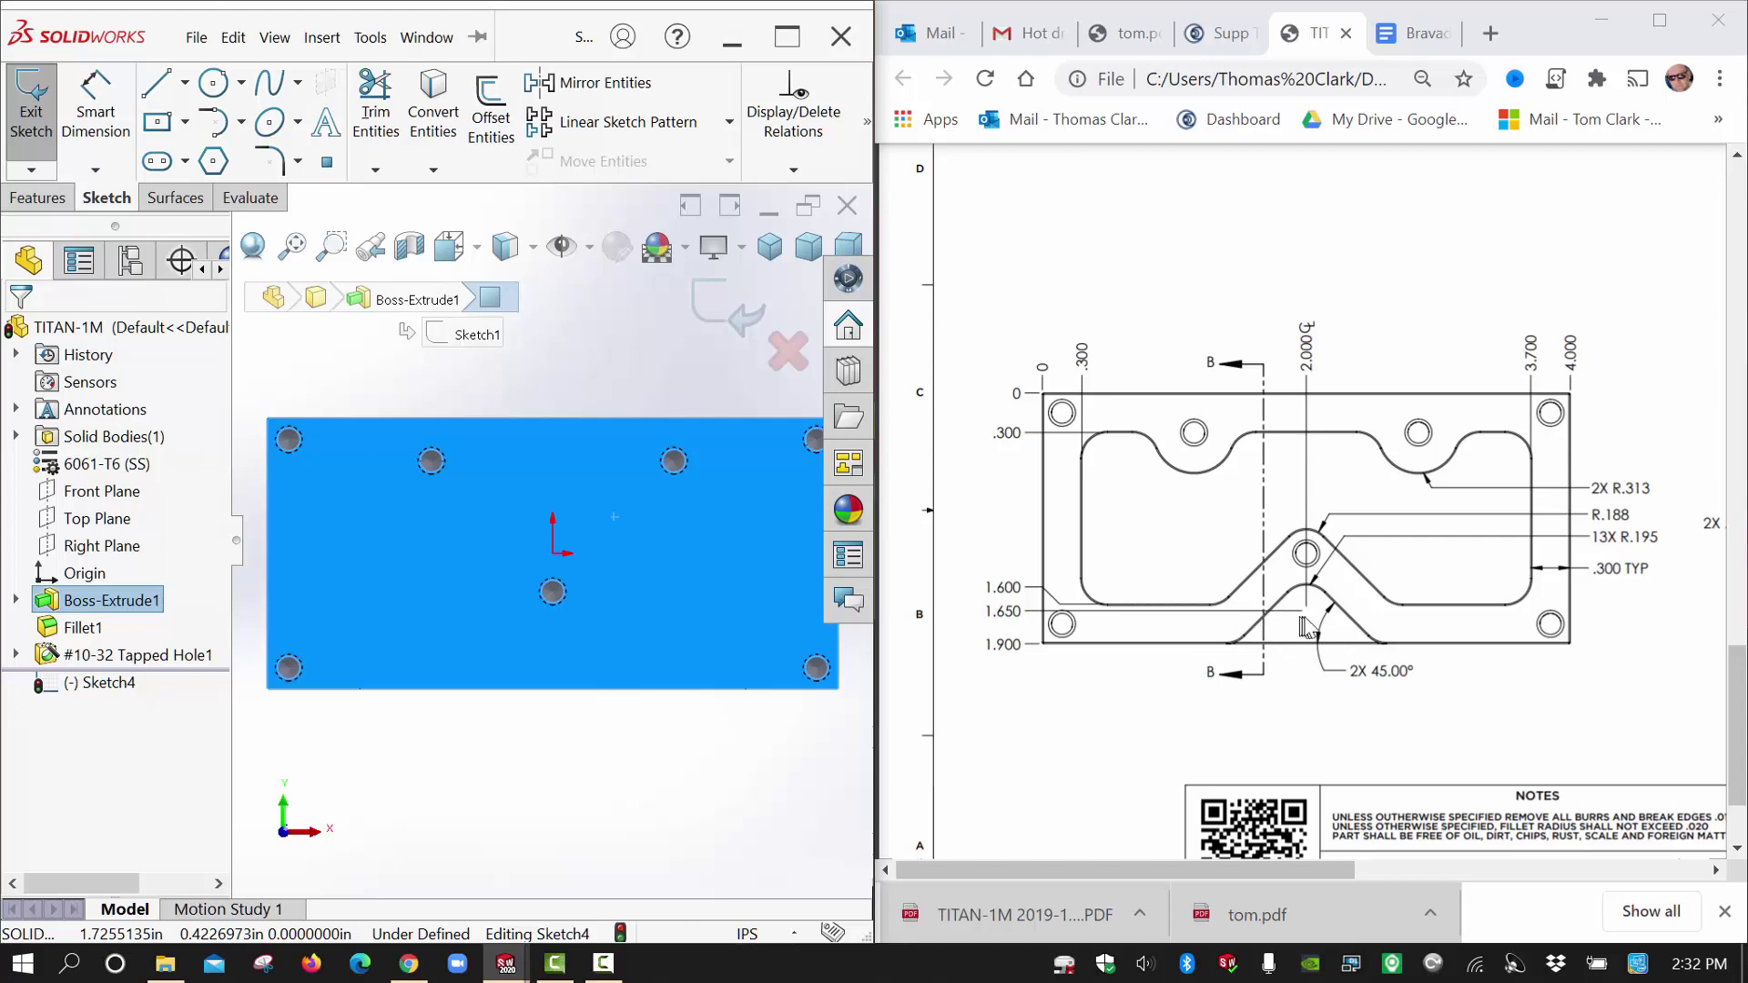
# Sketch two circles of similar size, each centred on one of the two inner tapped holes near the block's upper edge.
pyautogui.click(211, 84)
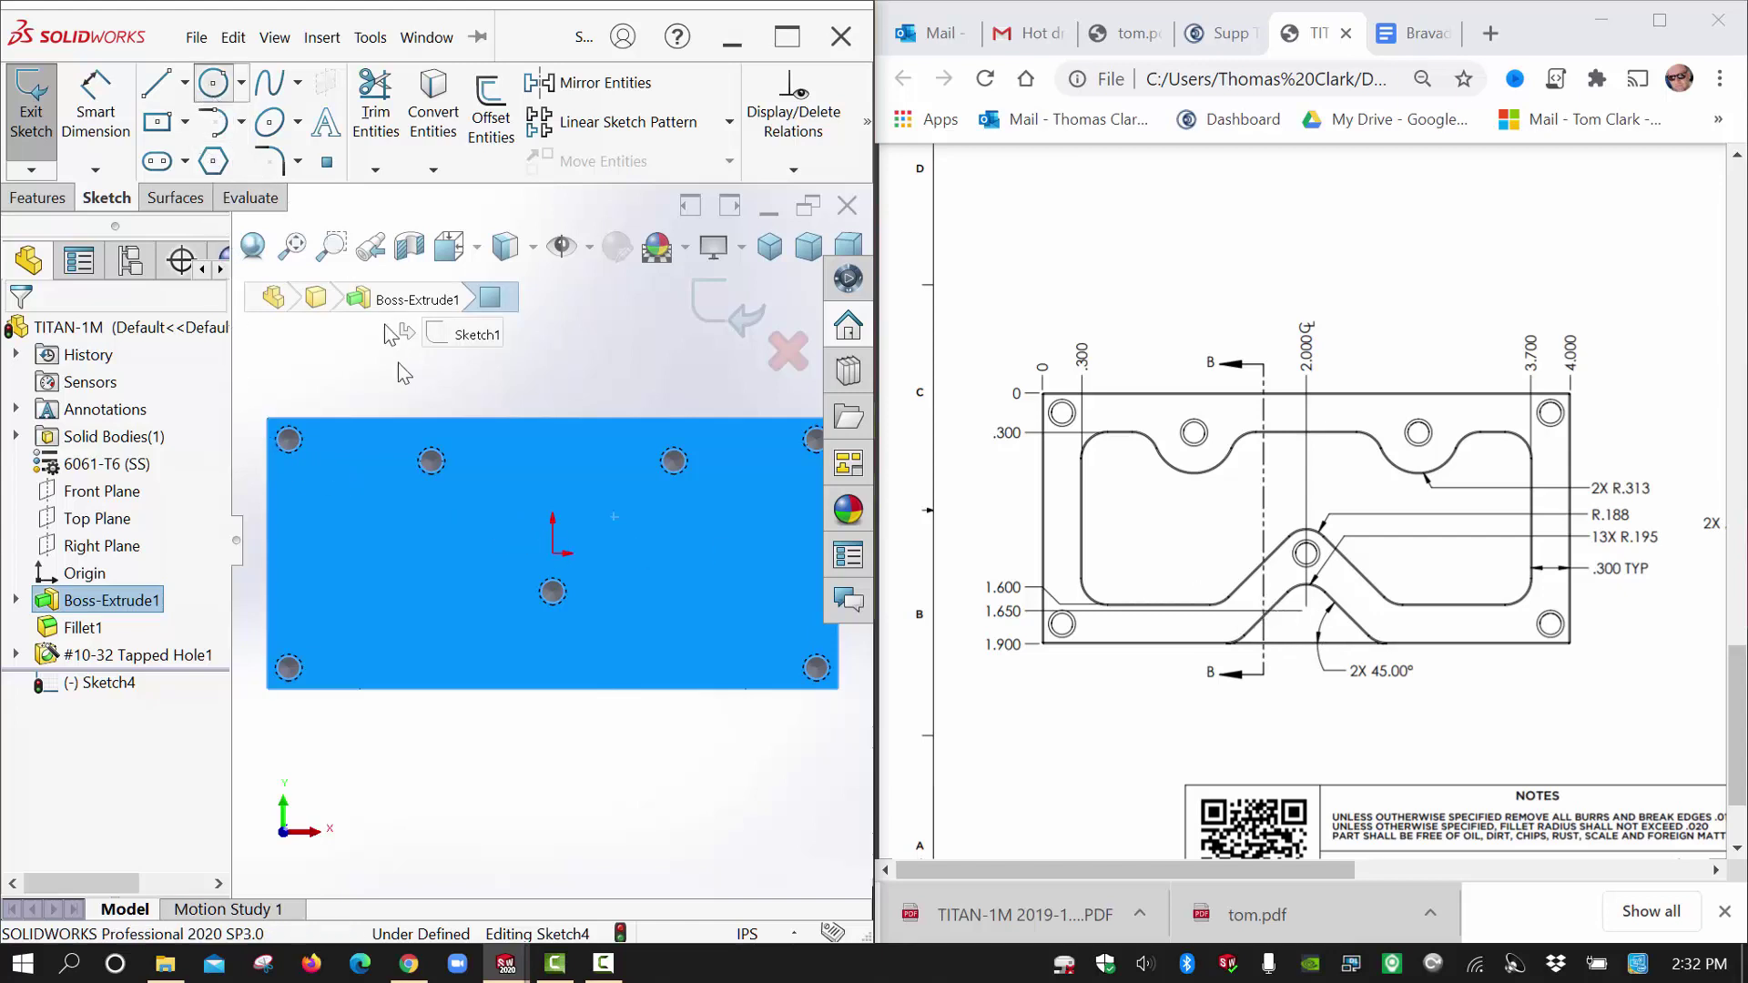
pyautogui.click(432, 461)
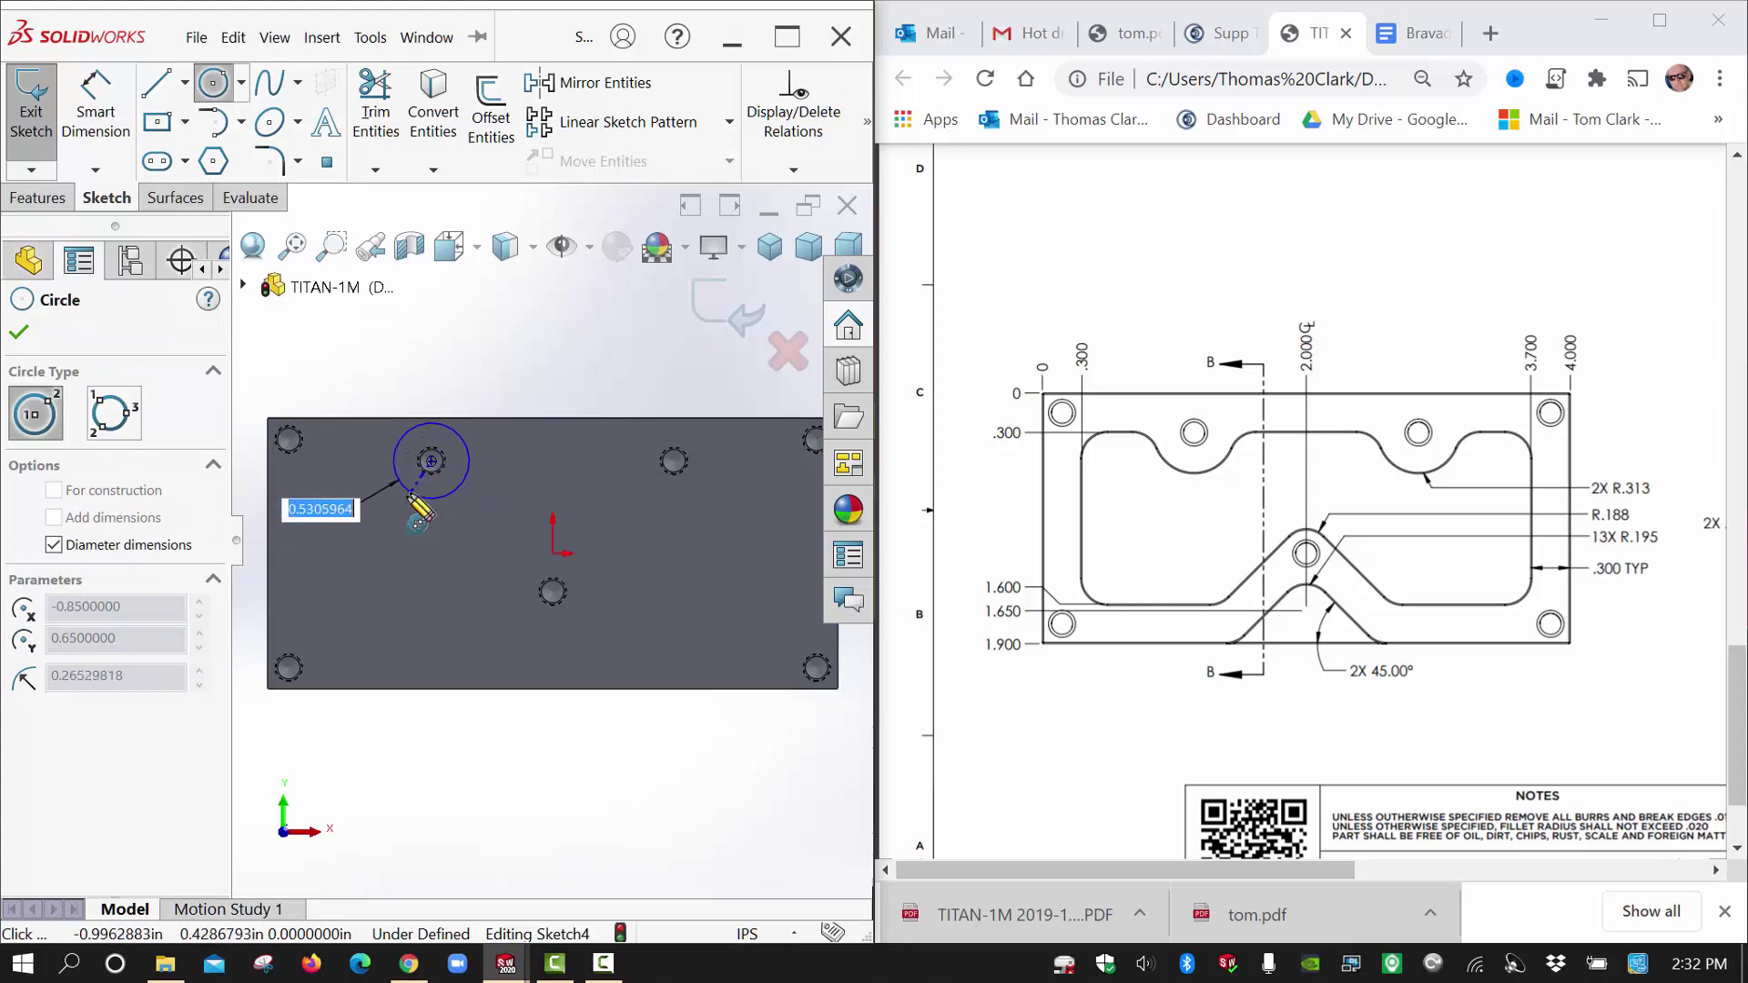
pyautogui.click(462, 497)
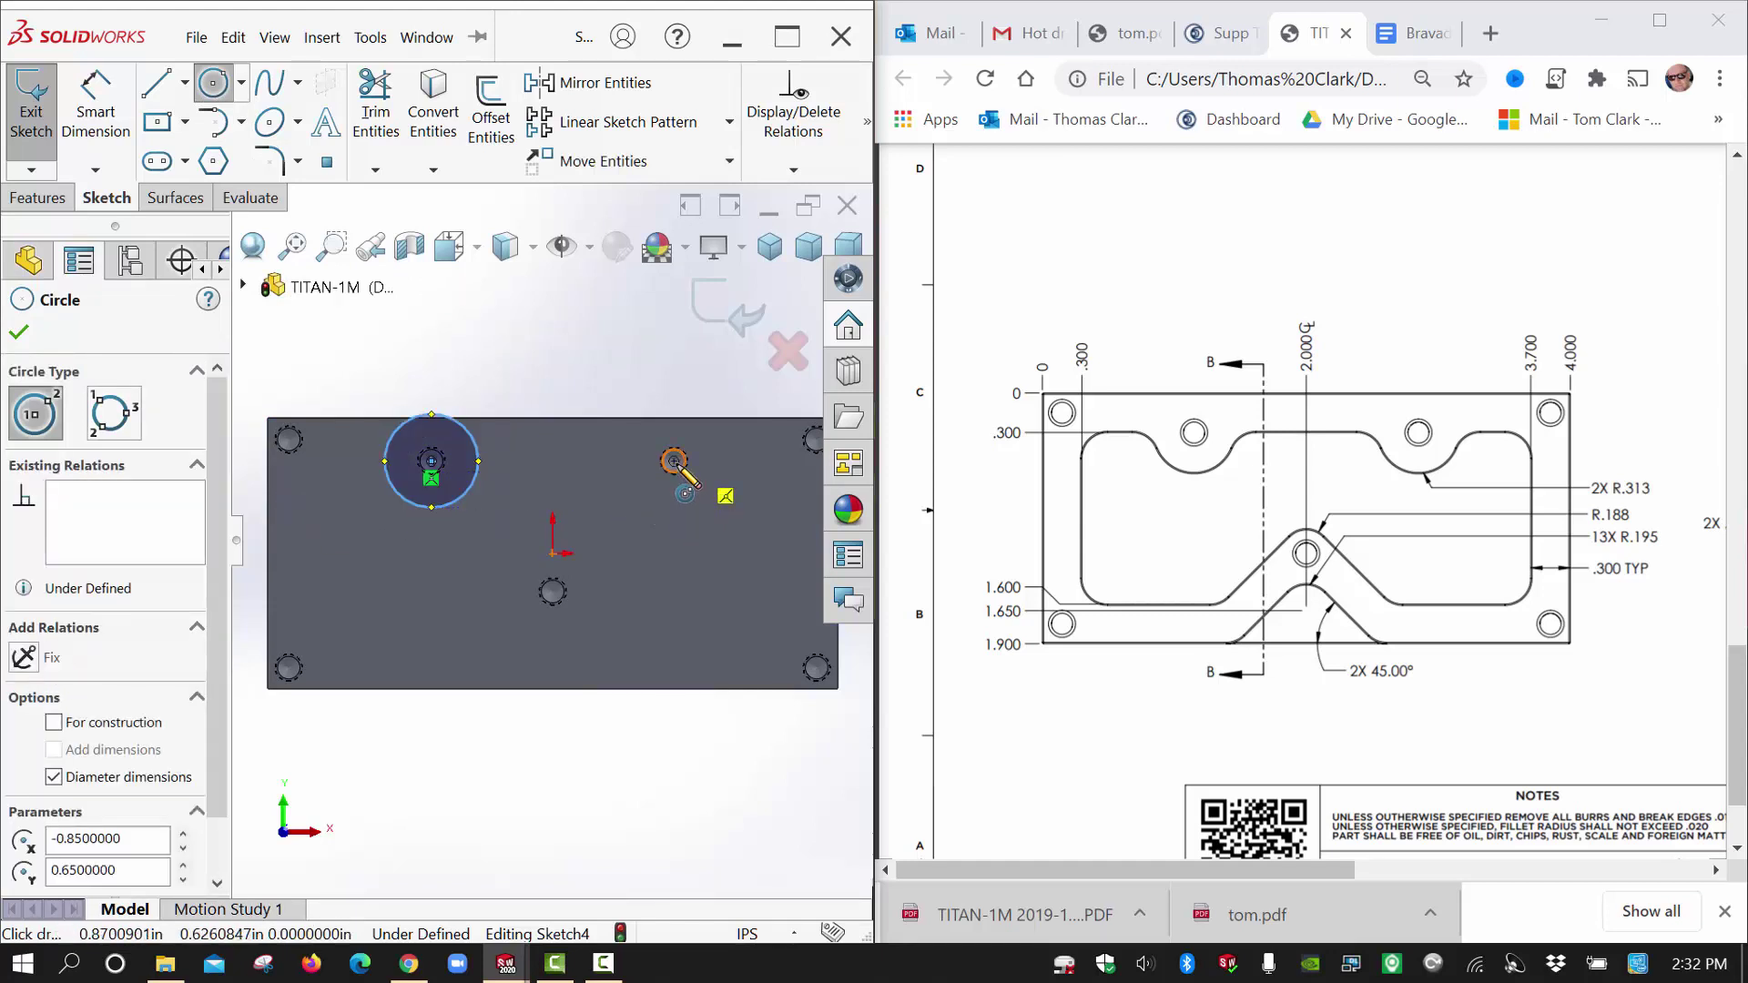
pyautogui.click(675, 461)
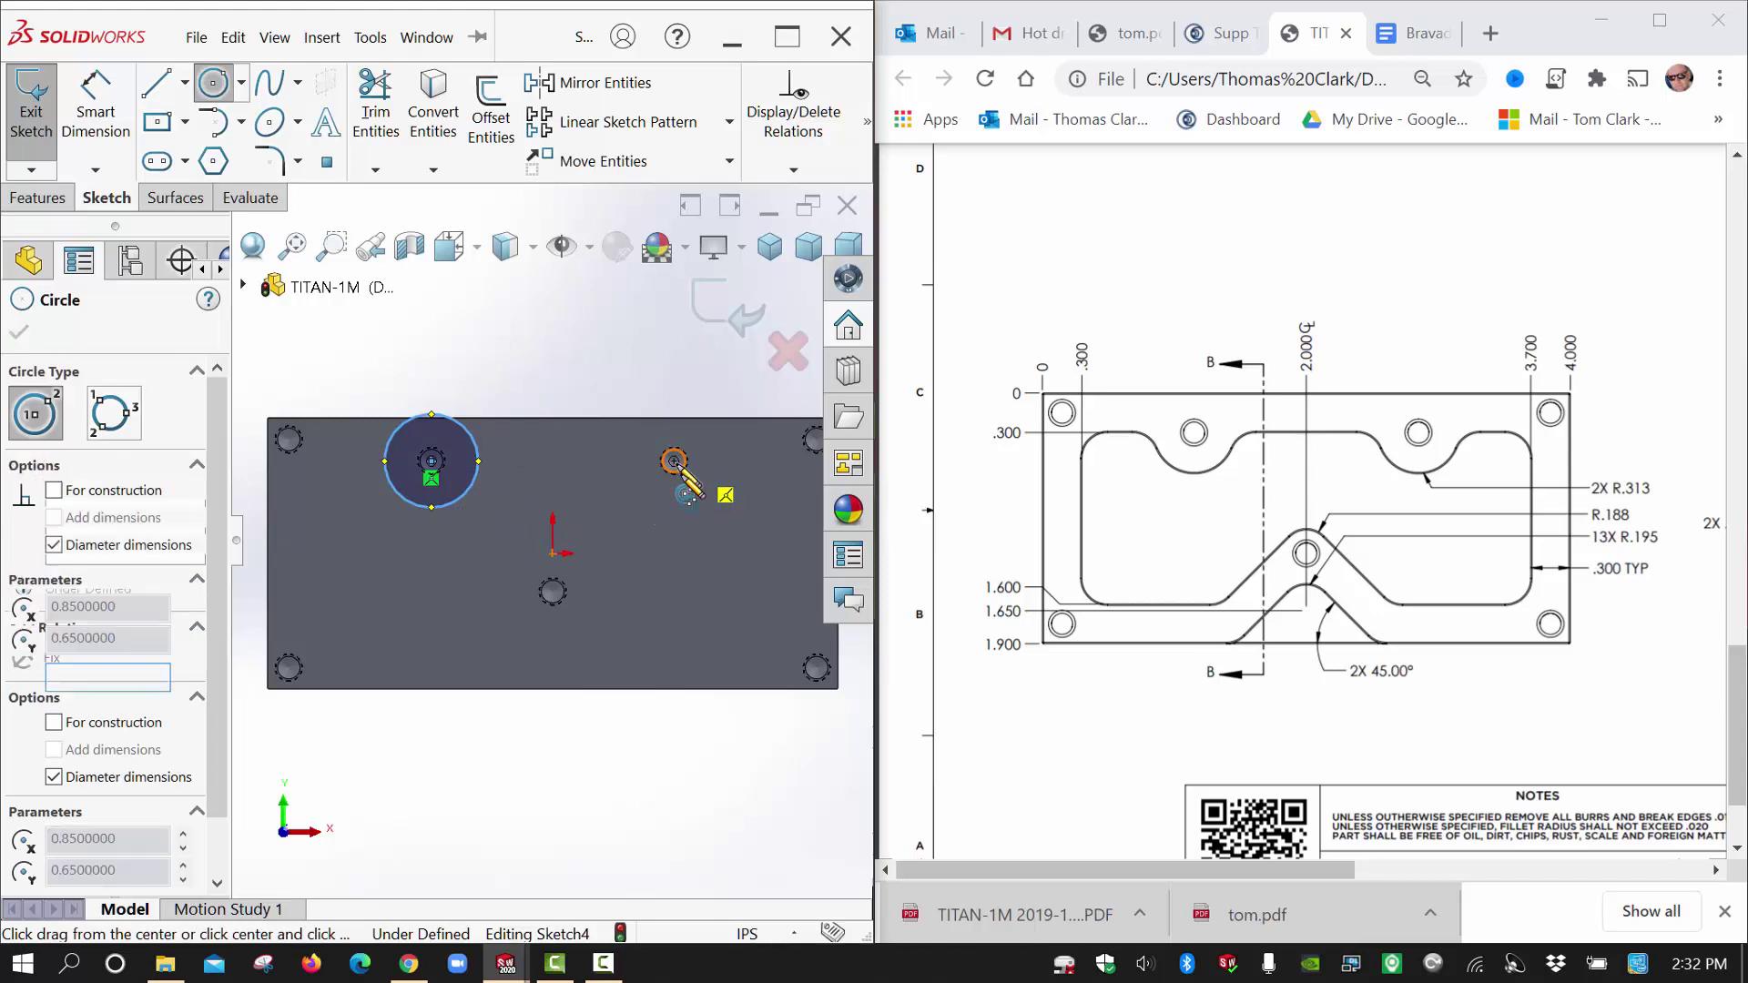
pyautogui.click(693, 507)
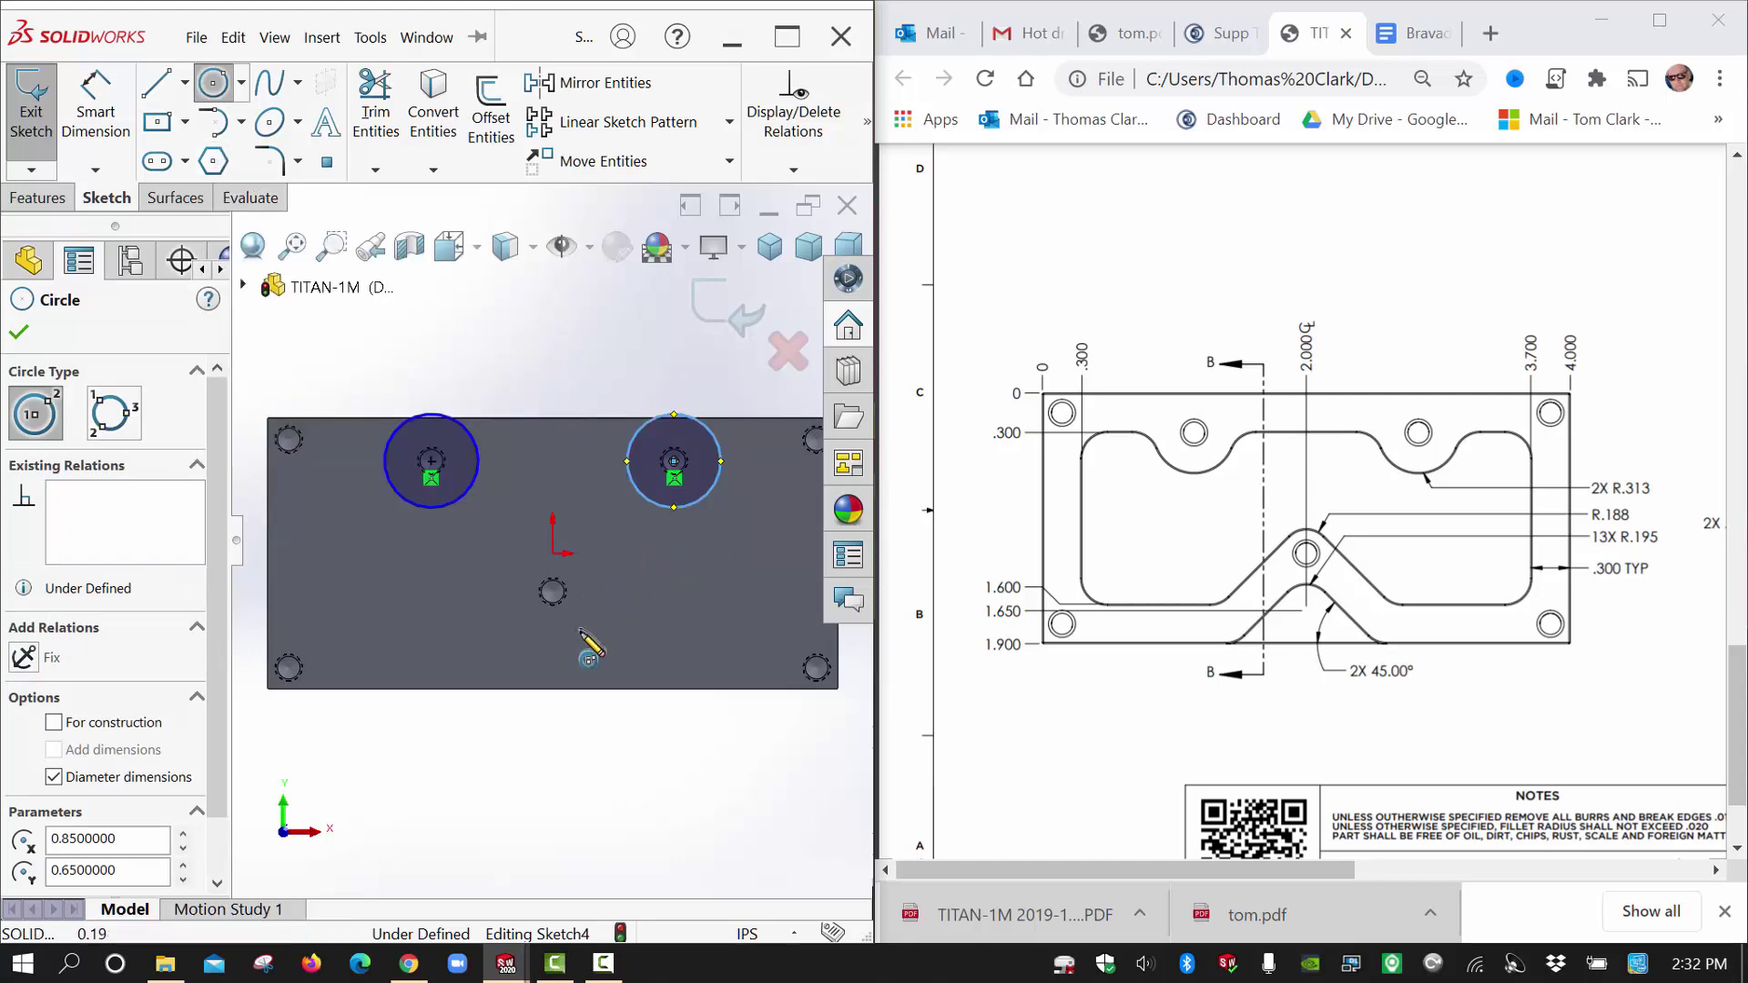
# Sketch a smaller circle of about 0.2 in radius centred on the lower middle tapped hole.
pyautogui.scroll(-2, 578, 631)
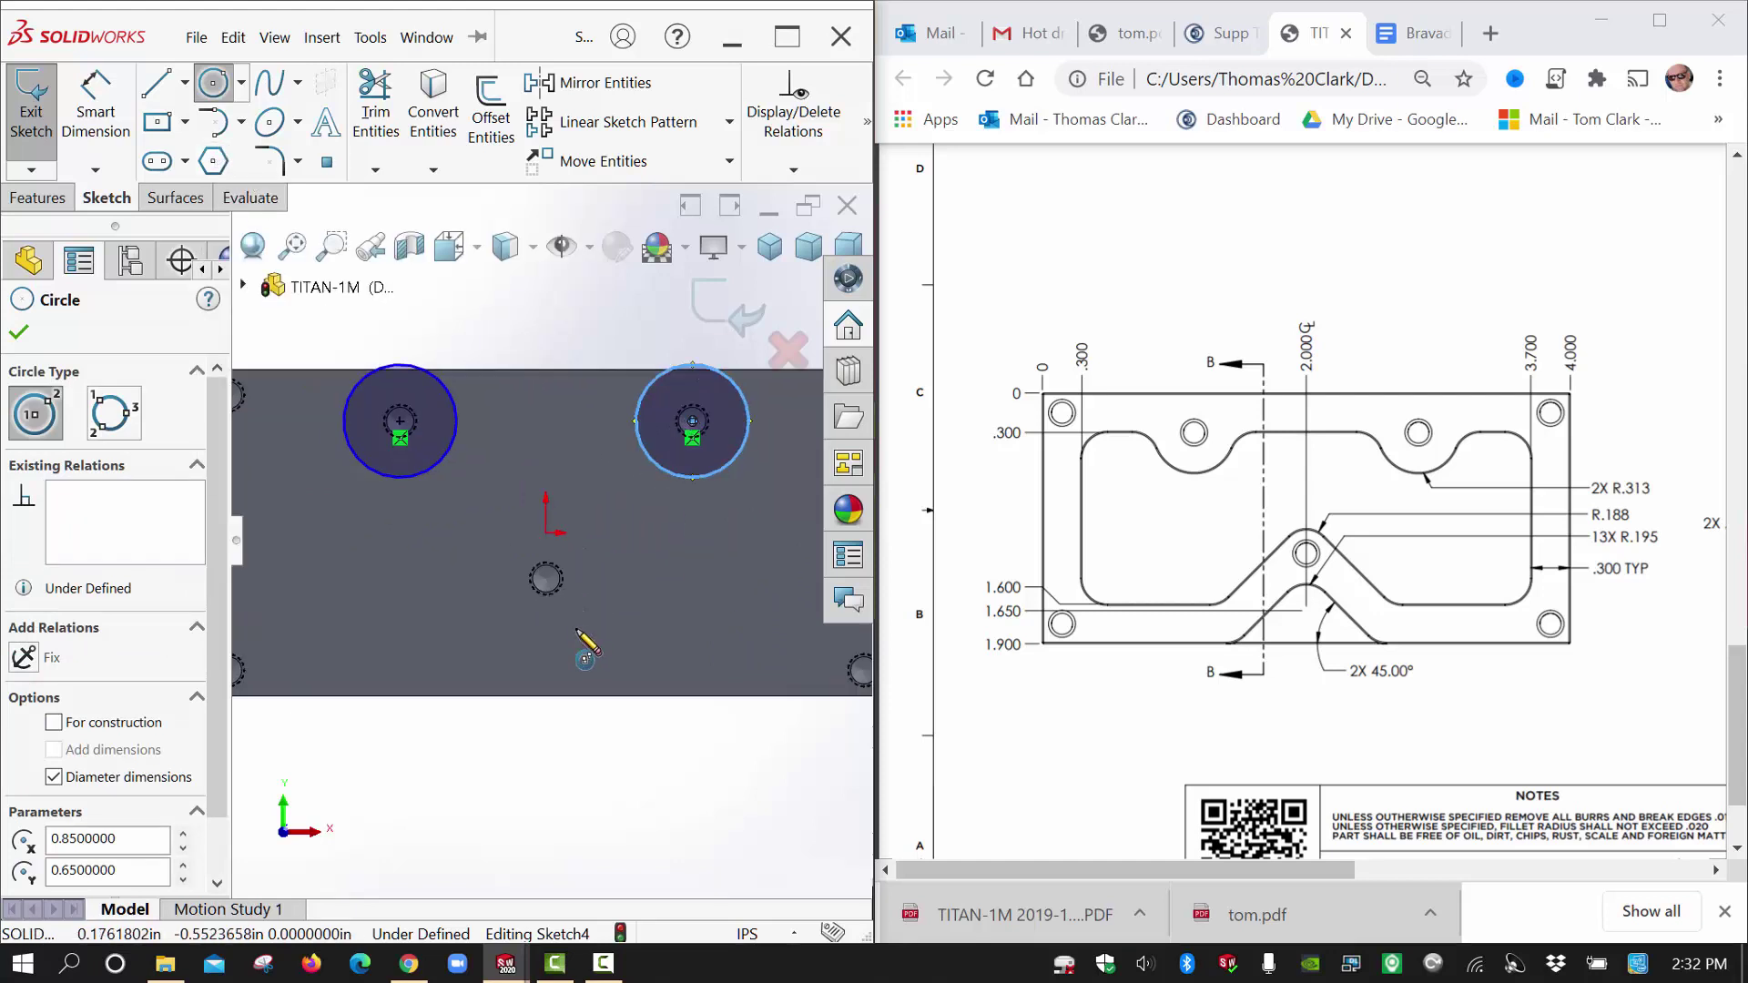
pyautogui.click(547, 579)
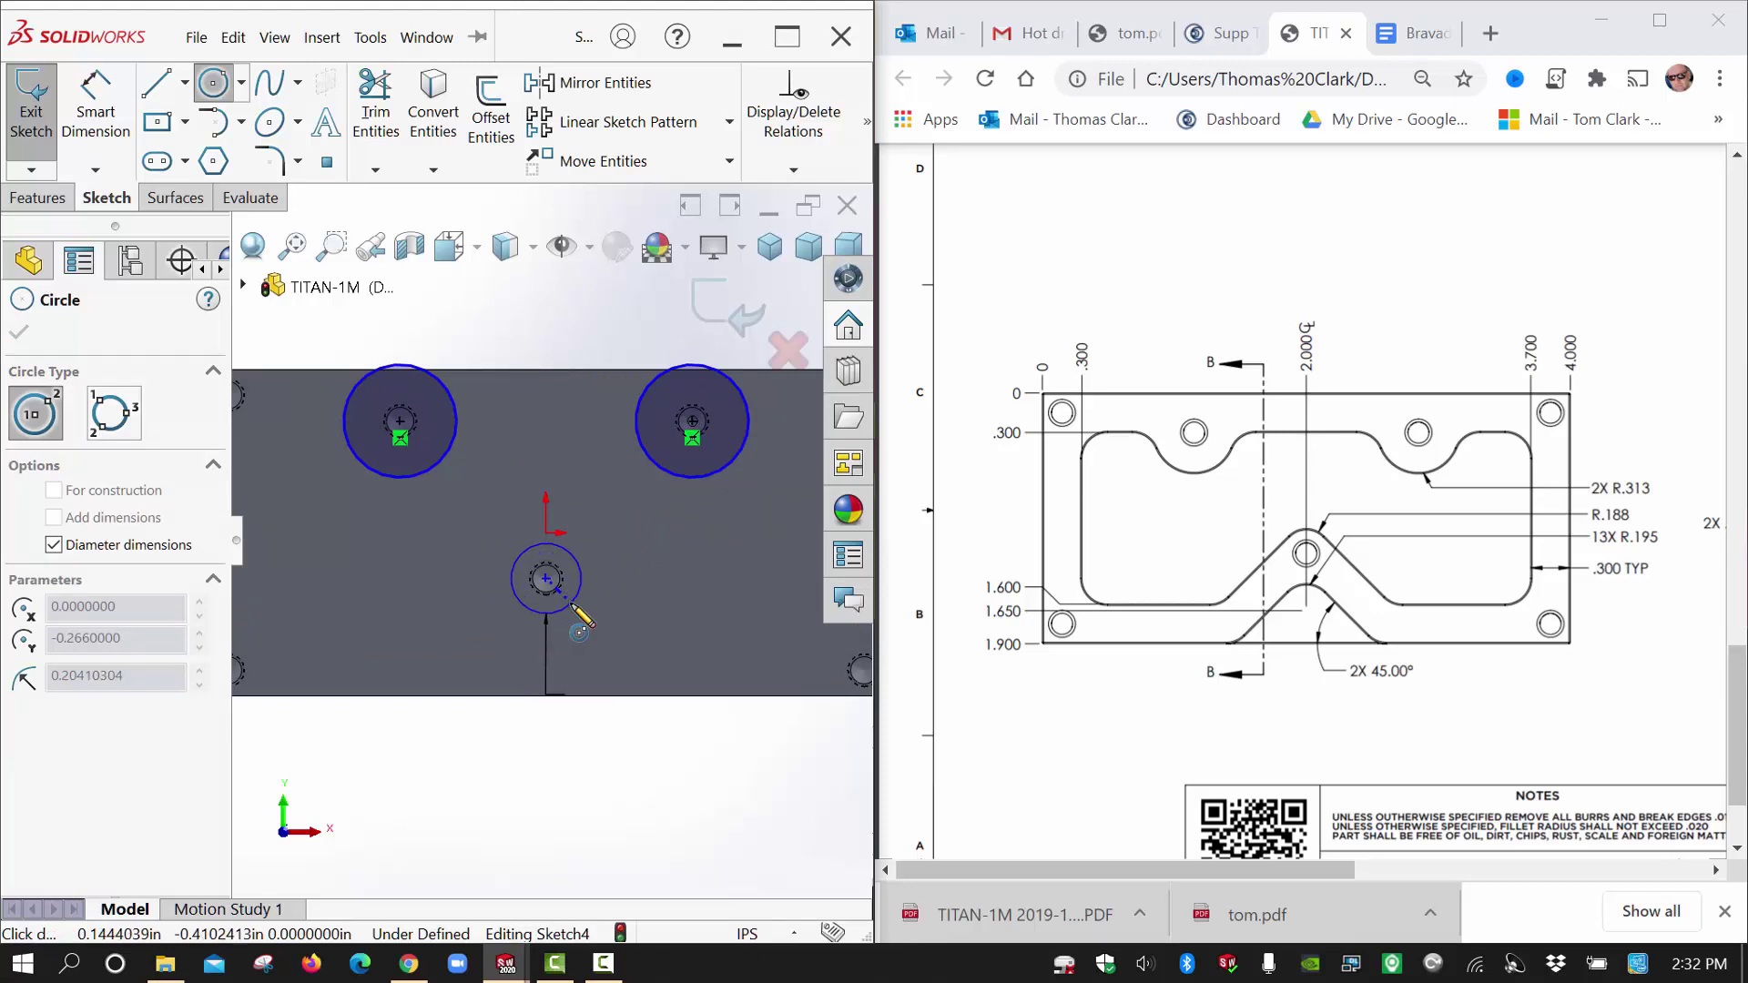
pyautogui.click(571, 603)
pyautogui.press('f')
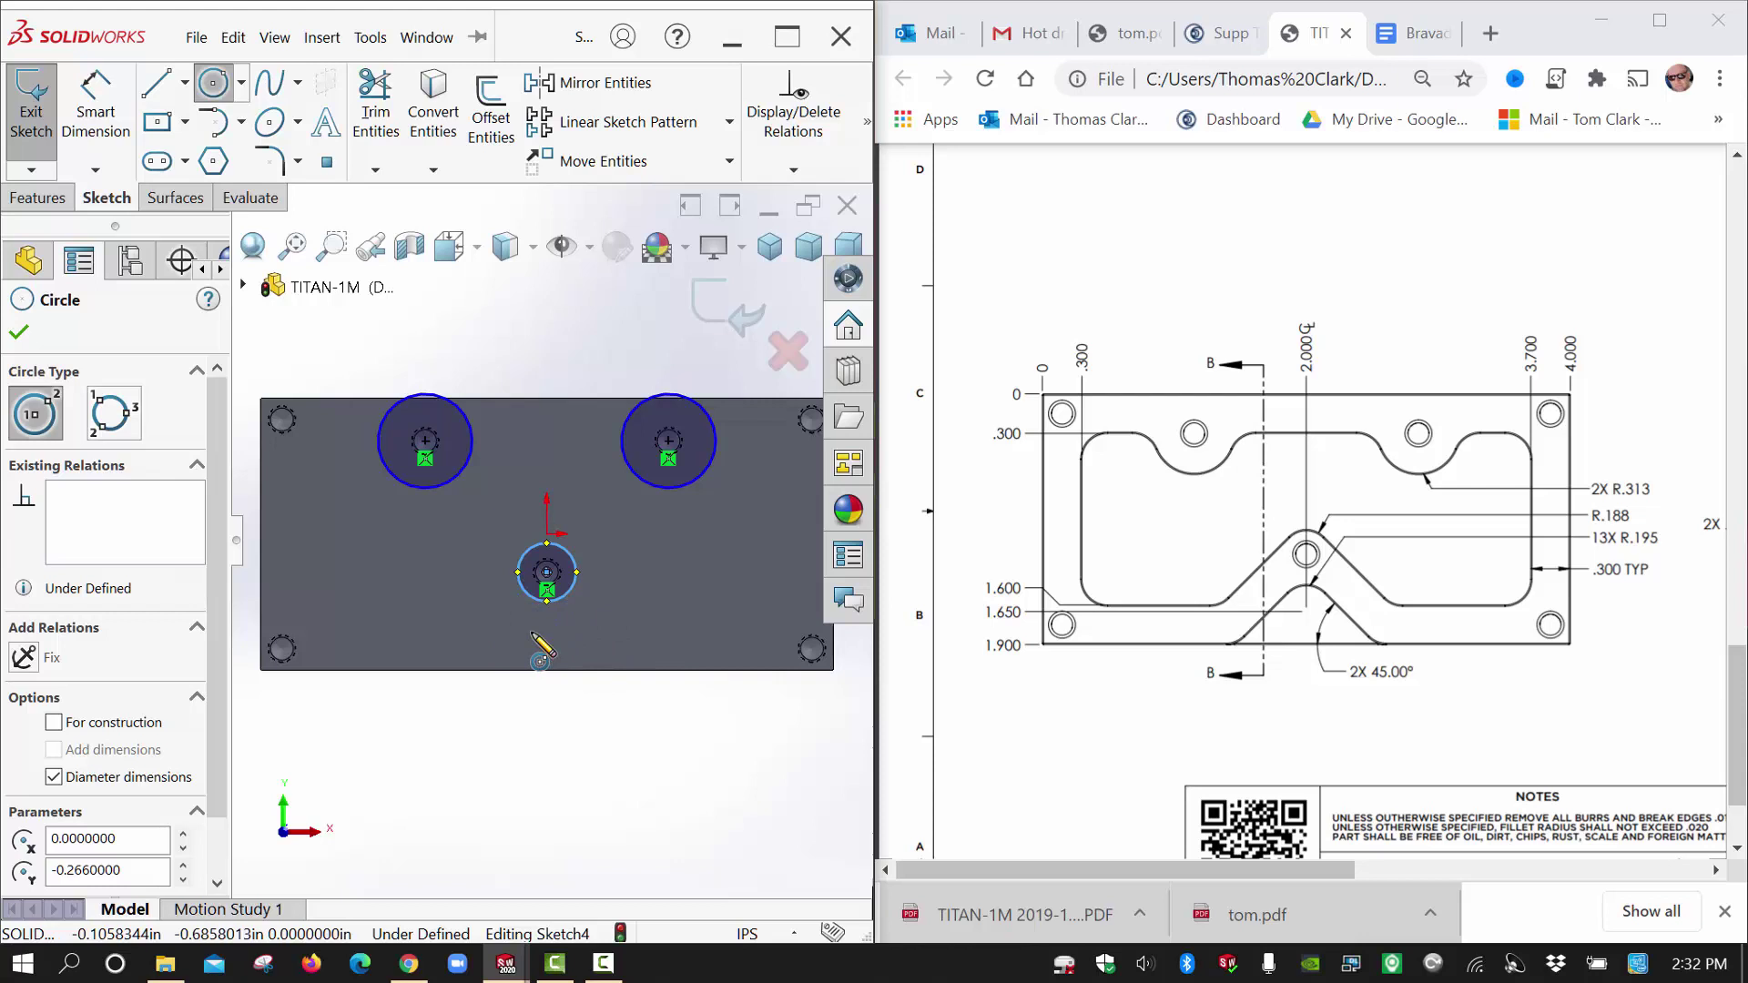
# Sketch a line chain from the small circle diagonally down, about 1.16 in left, vertically up, and about 0.55 in right to the upper-left circle.
pyautogui.click(160, 91)
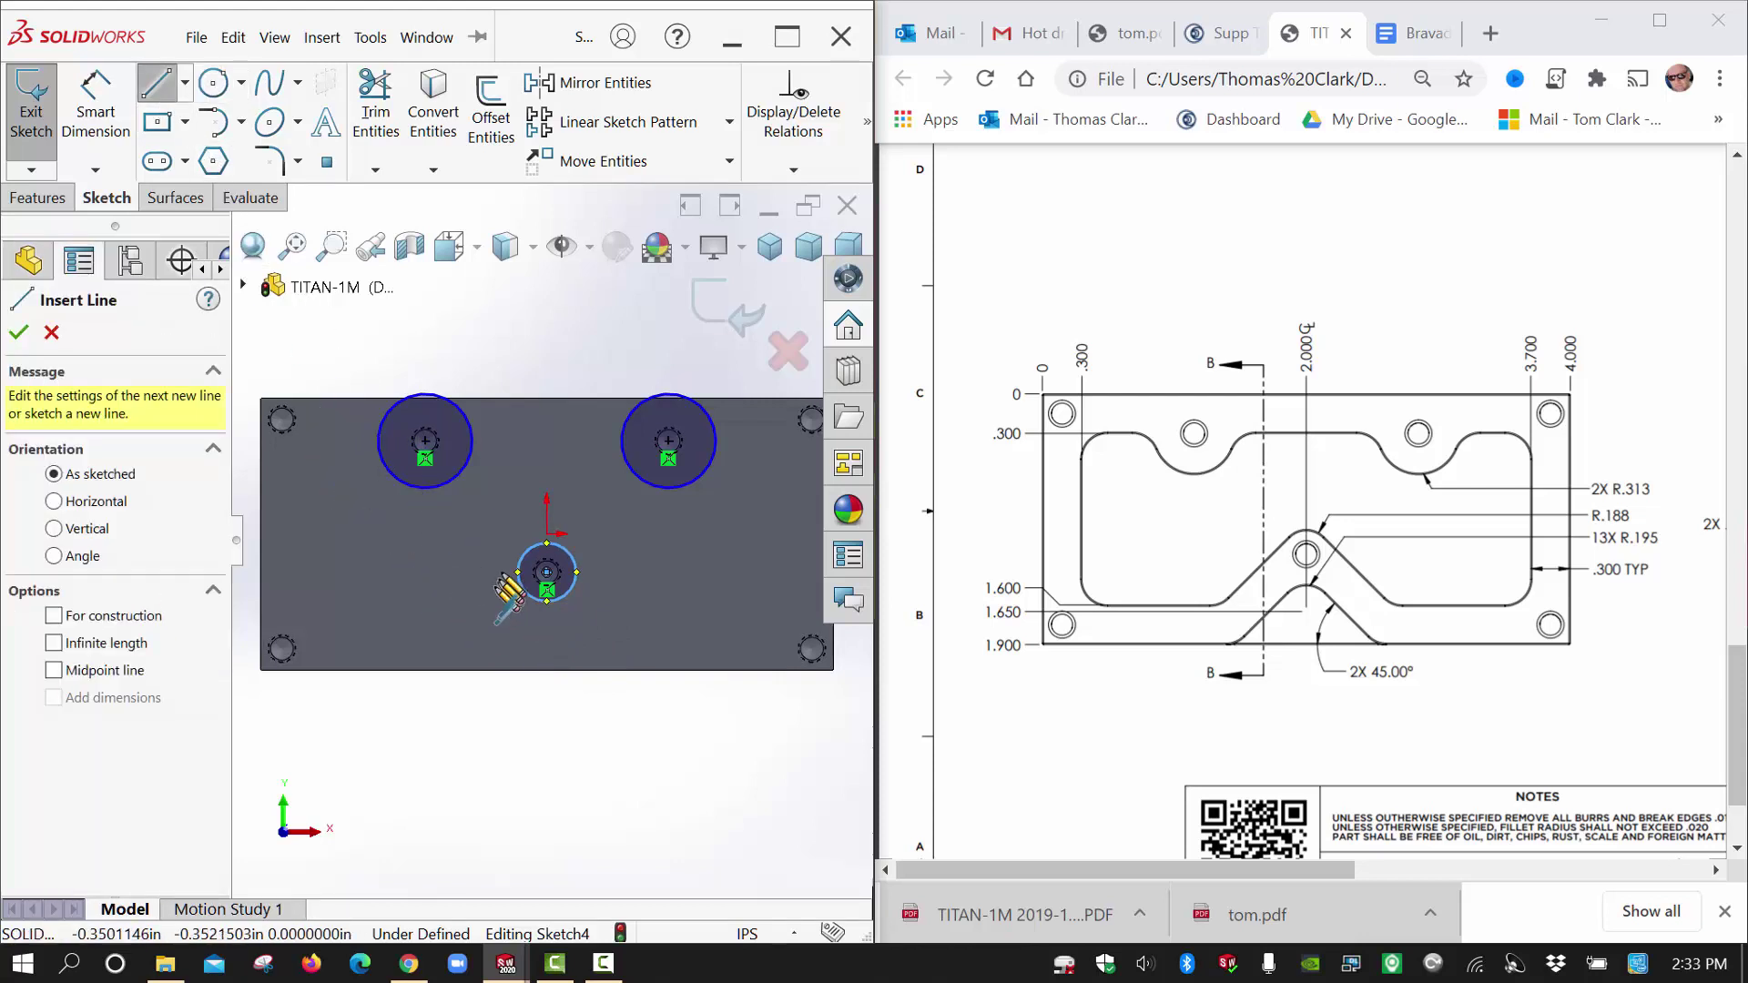
pyautogui.click(518, 572)
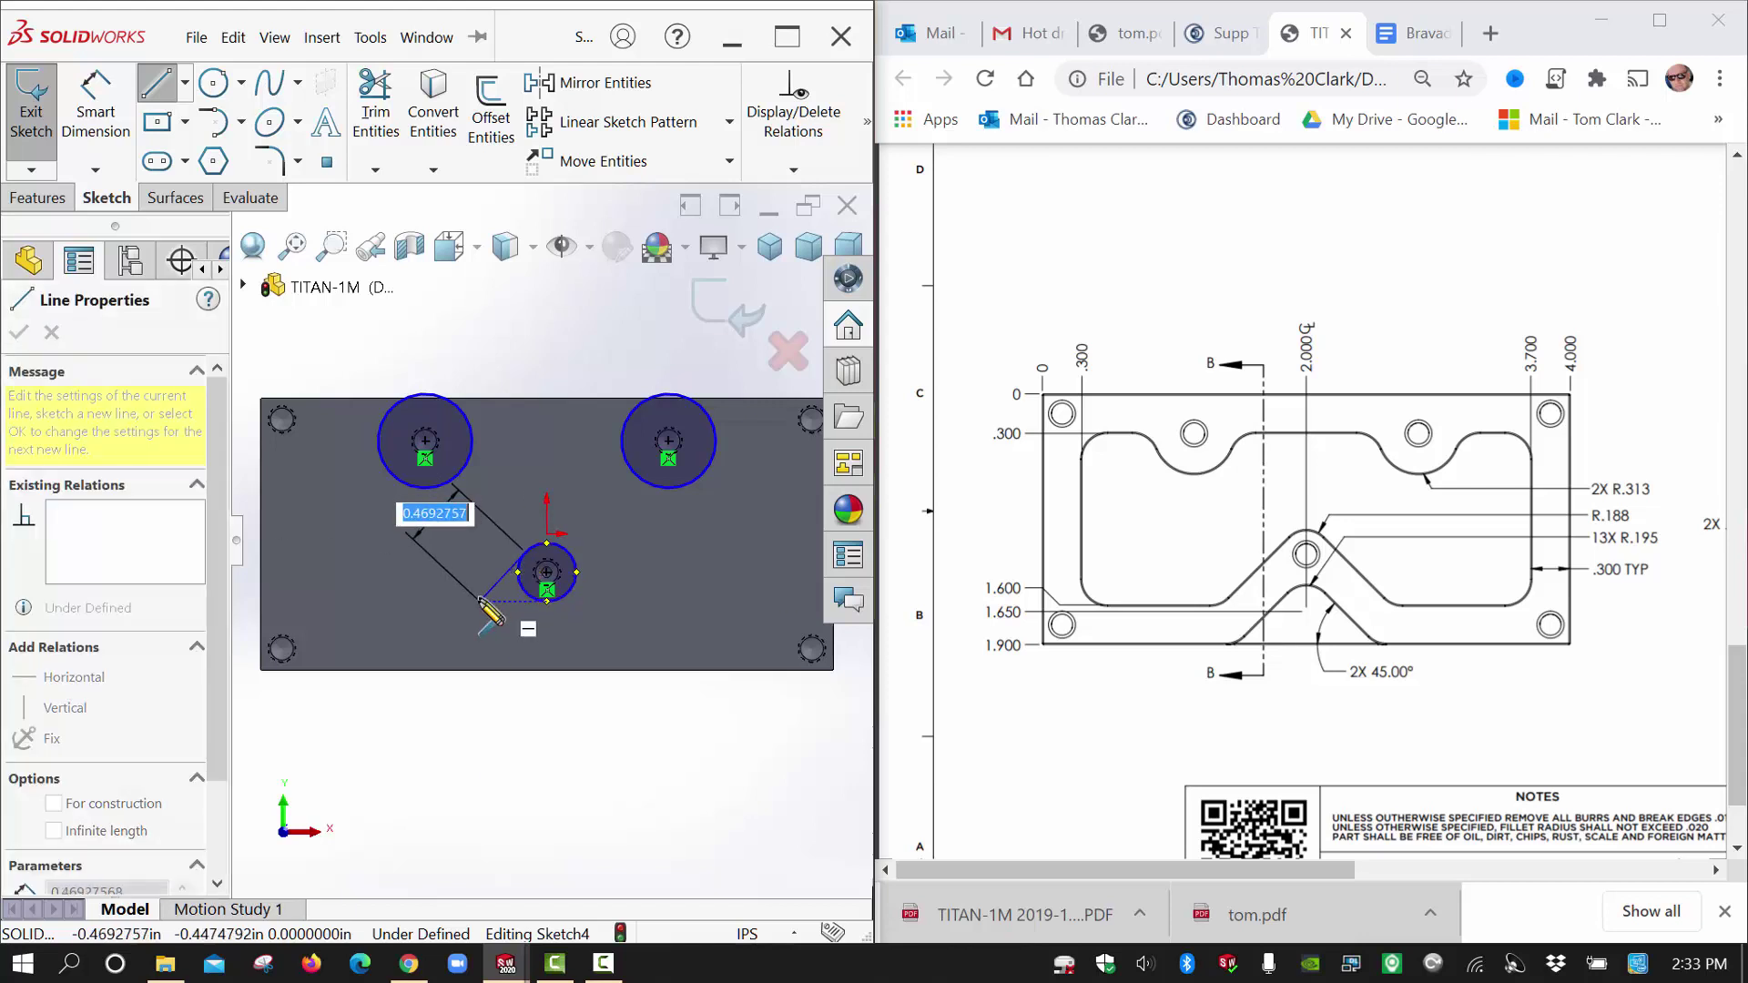
pyautogui.click(465, 620)
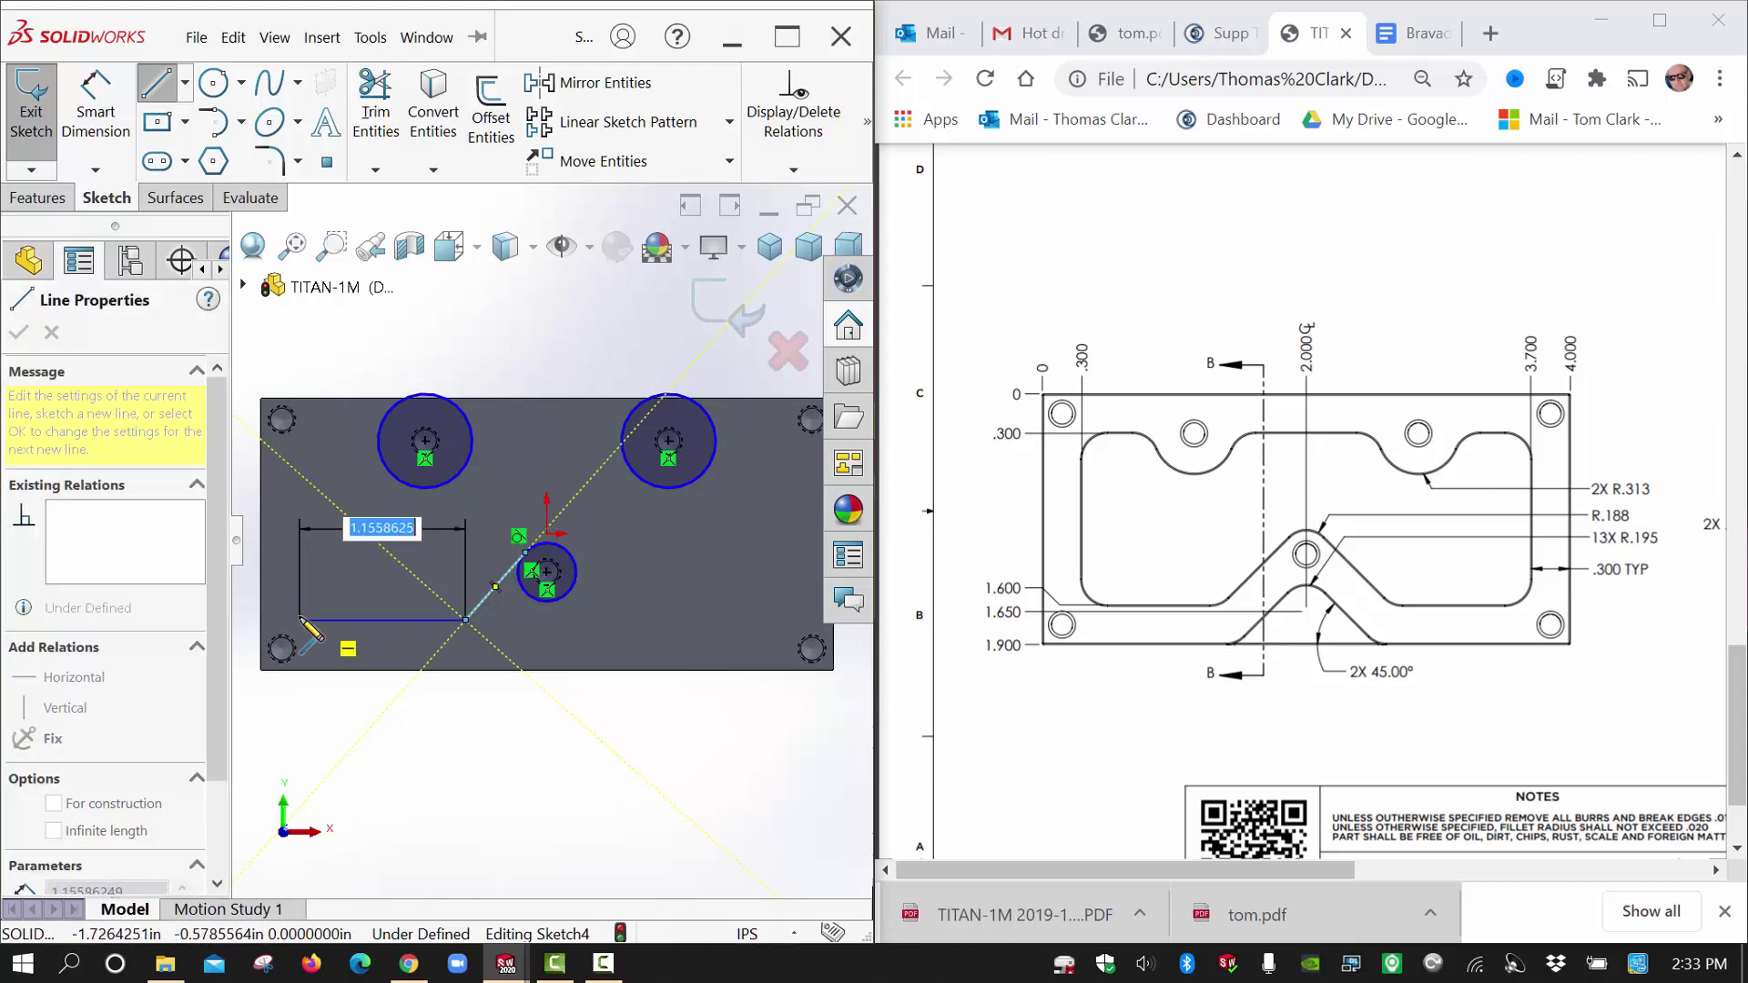
pyautogui.click(301, 620)
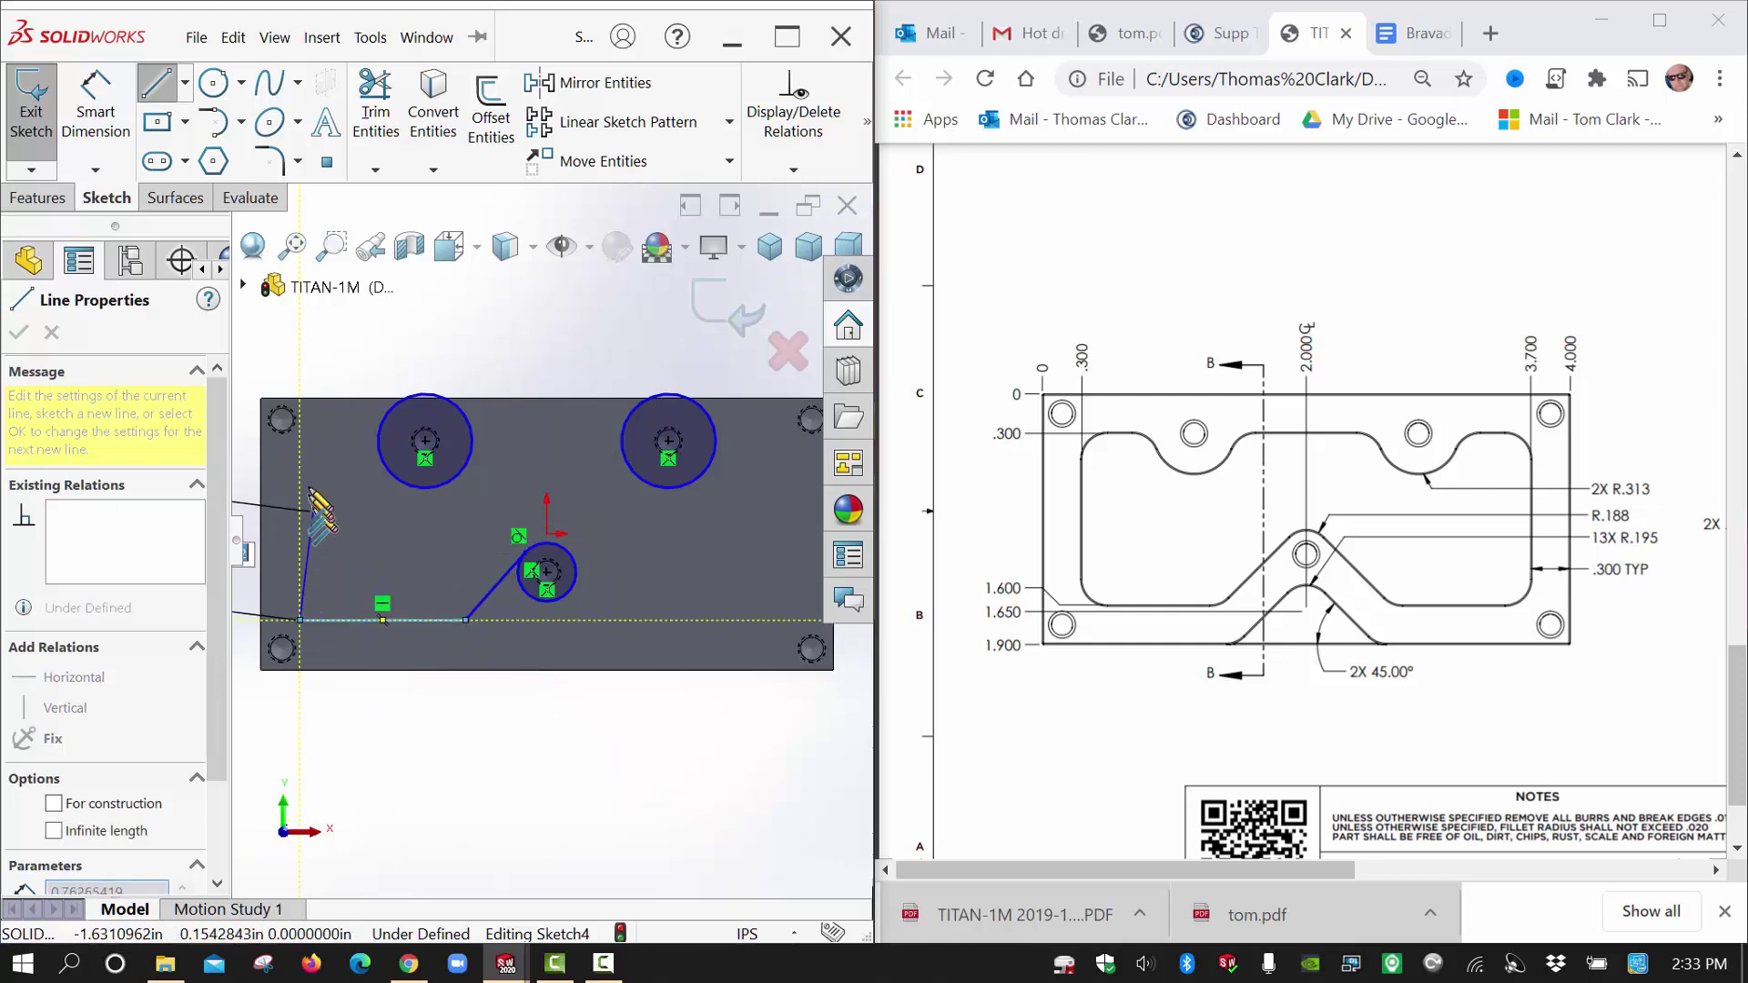
pyautogui.click(301, 440)
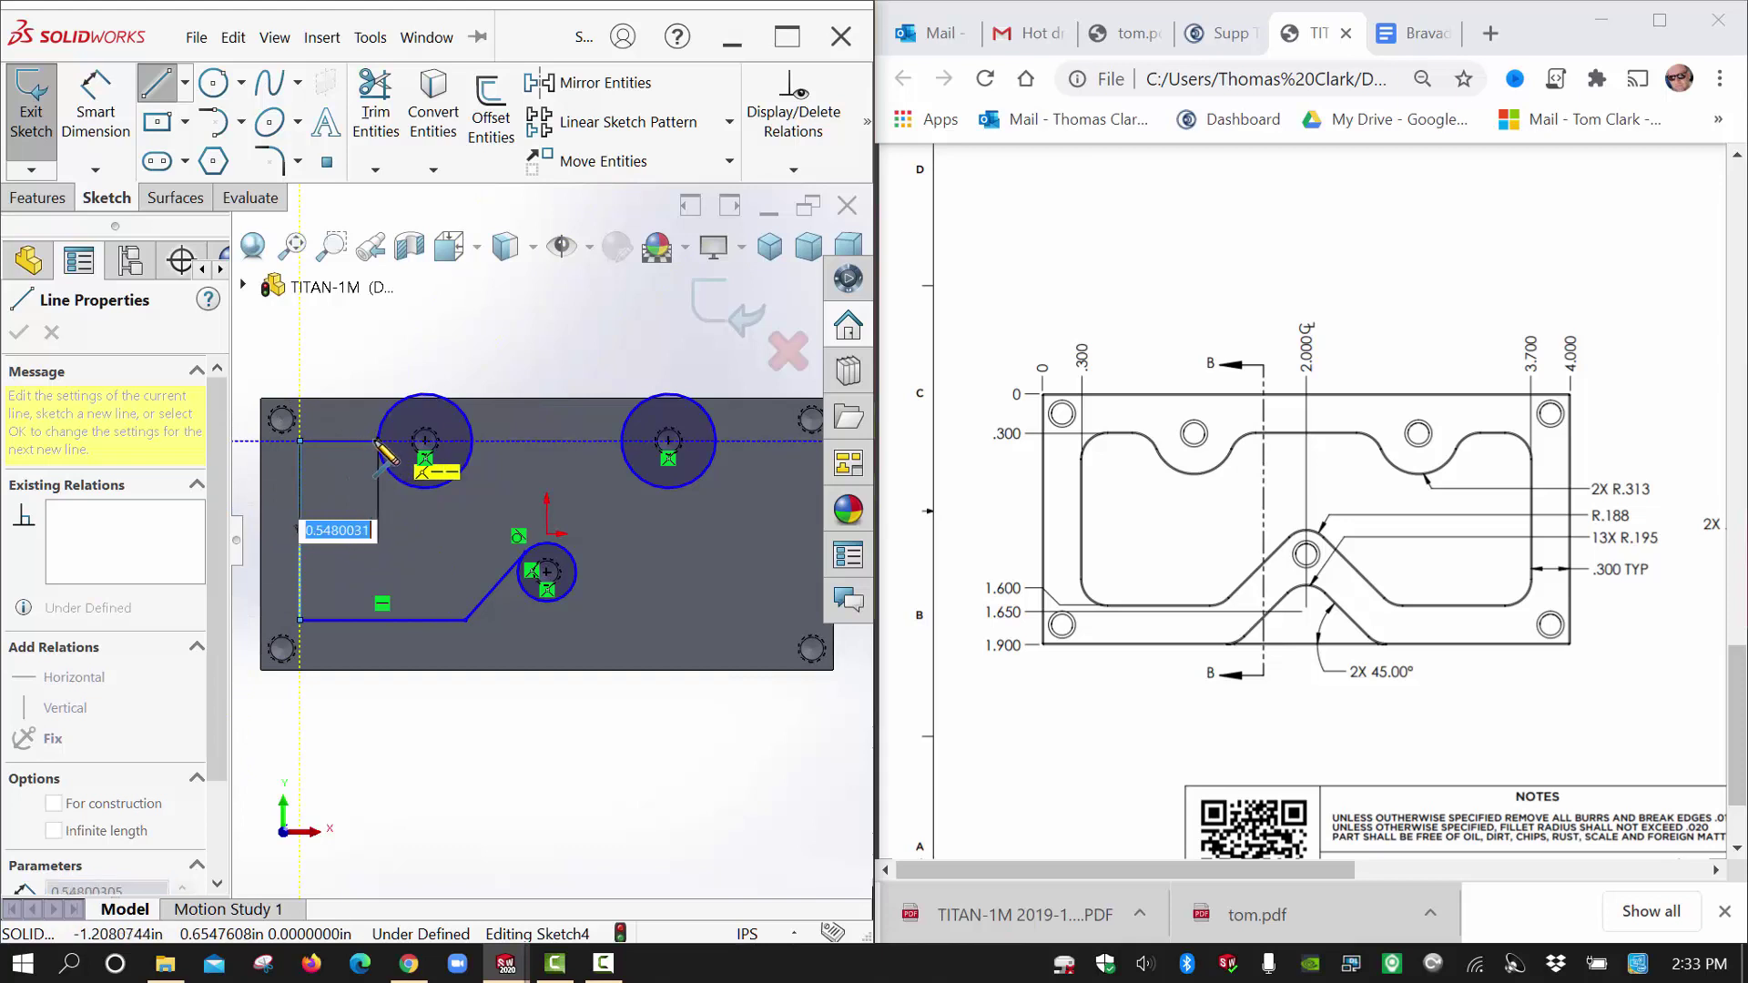
pyautogui.click(378, 440)
pyautogui.press('Escape')
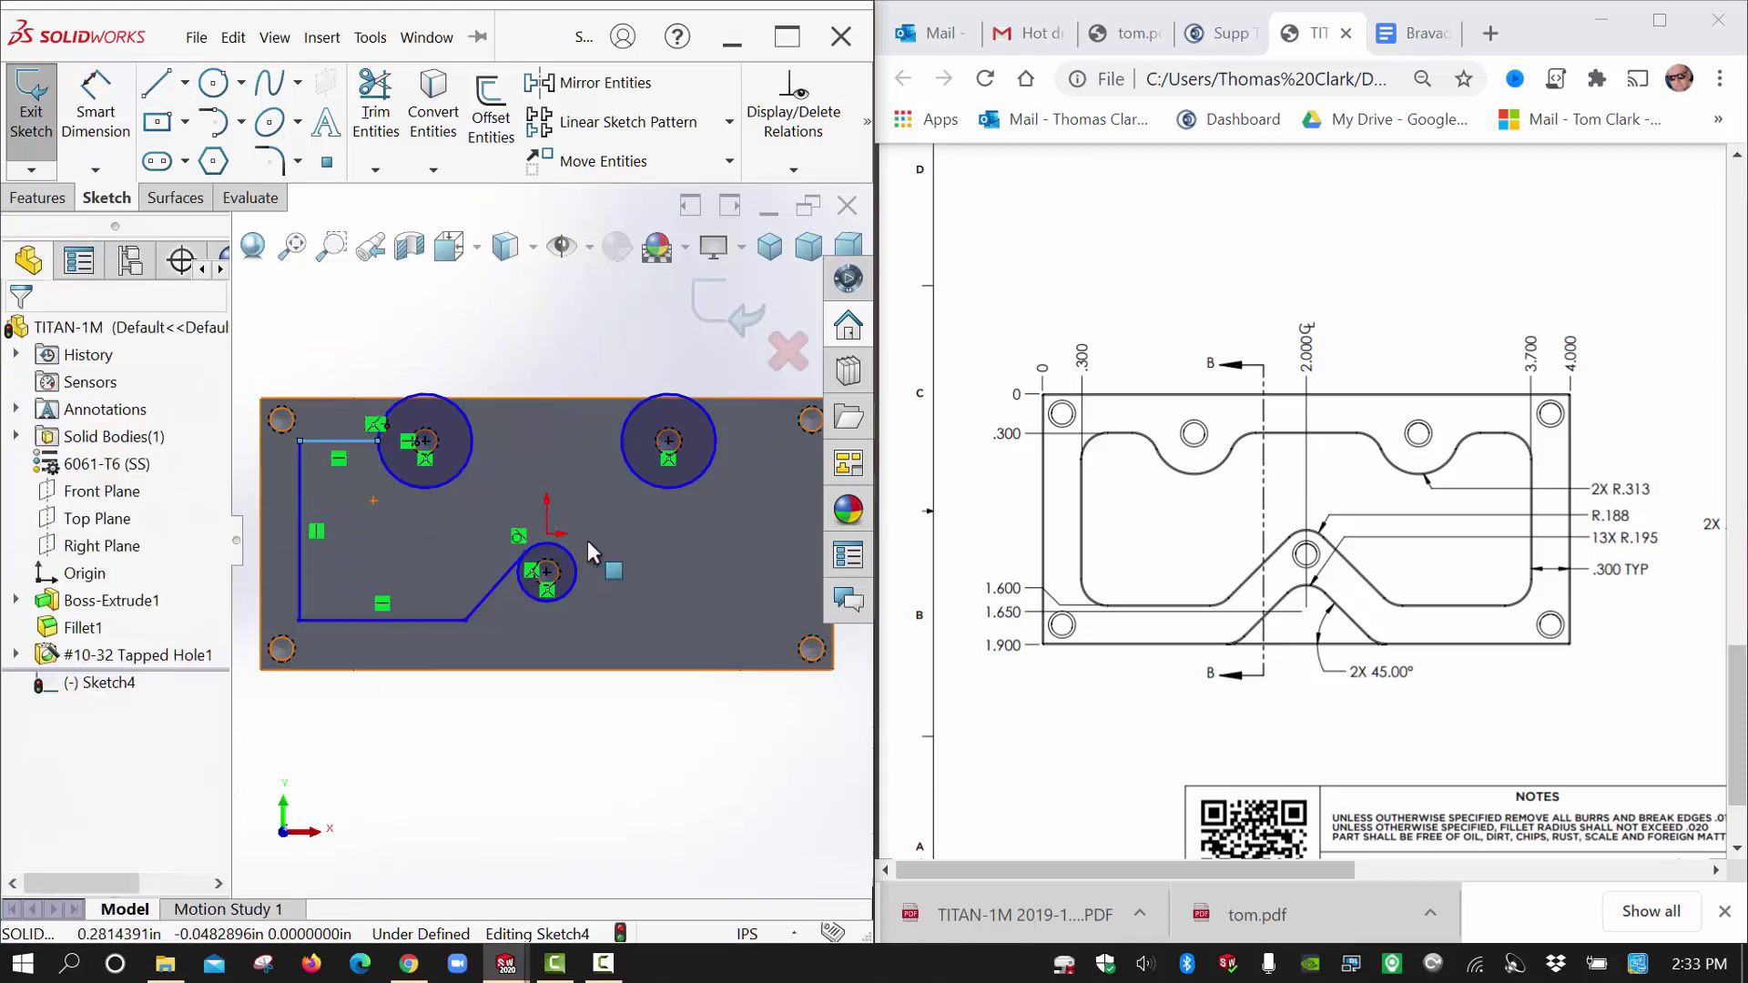
# Sketch a horizontal line about 1.04 in long joining the facing sides of the two upper circles.
pyautogui.click(162, 90)
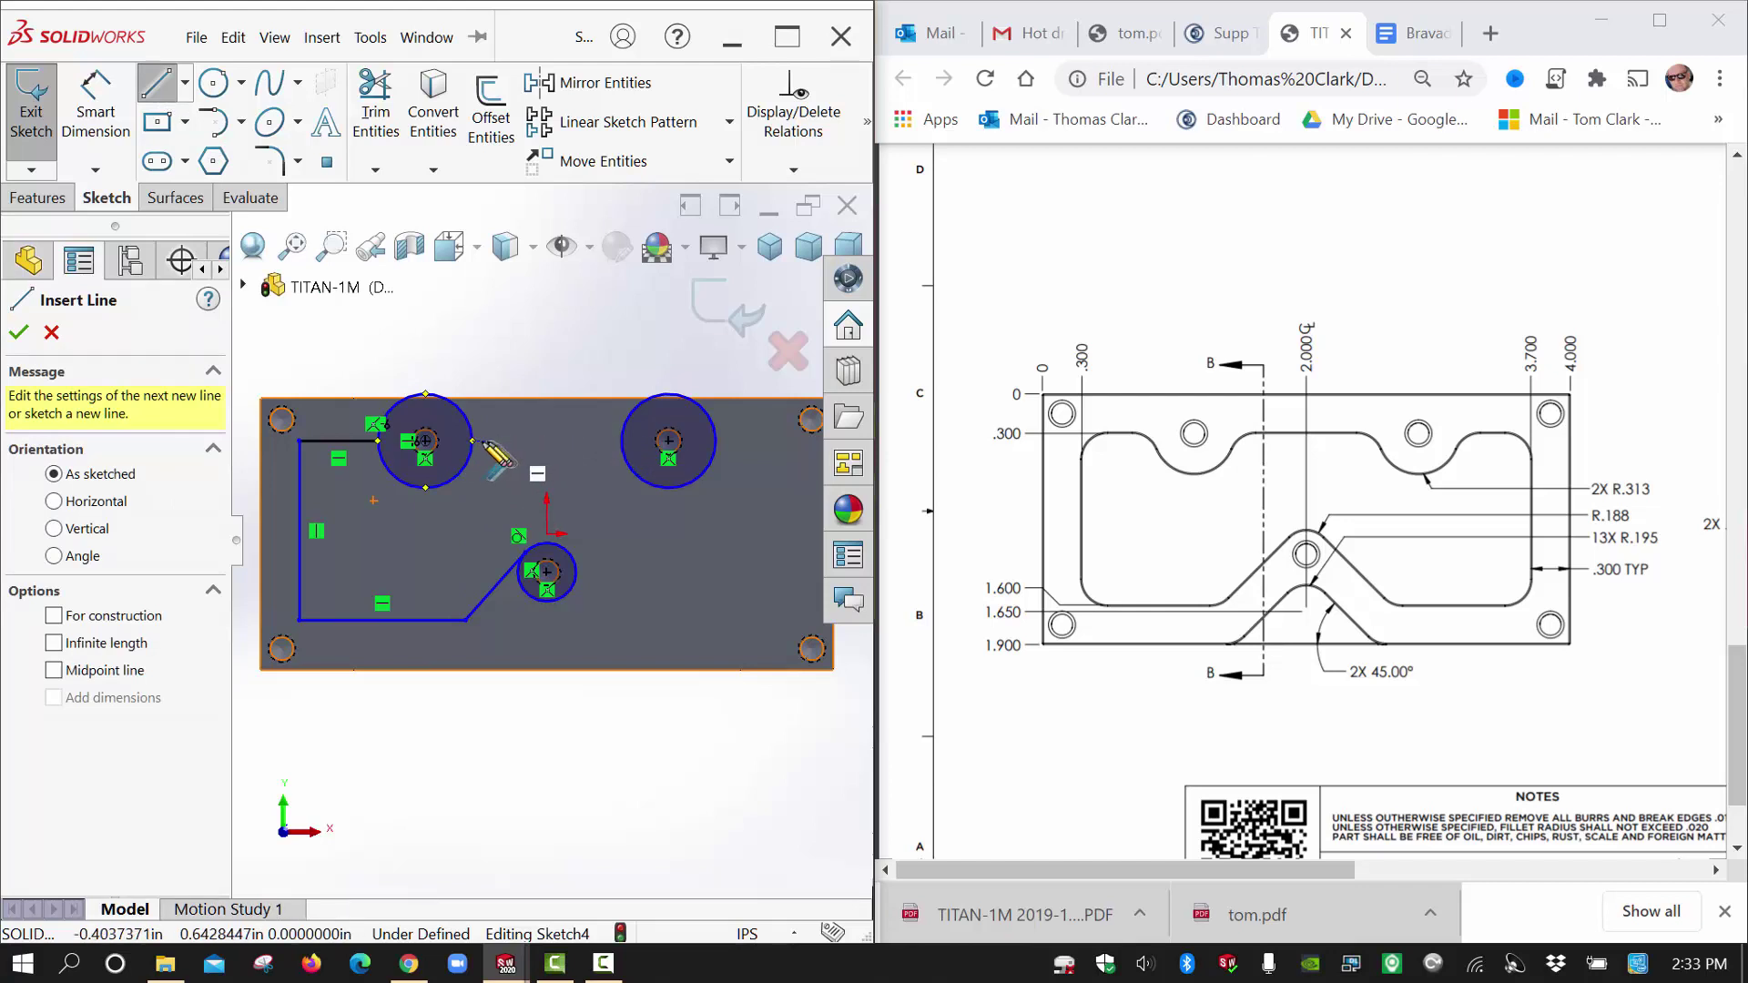
pyautogui.click(471, 442)
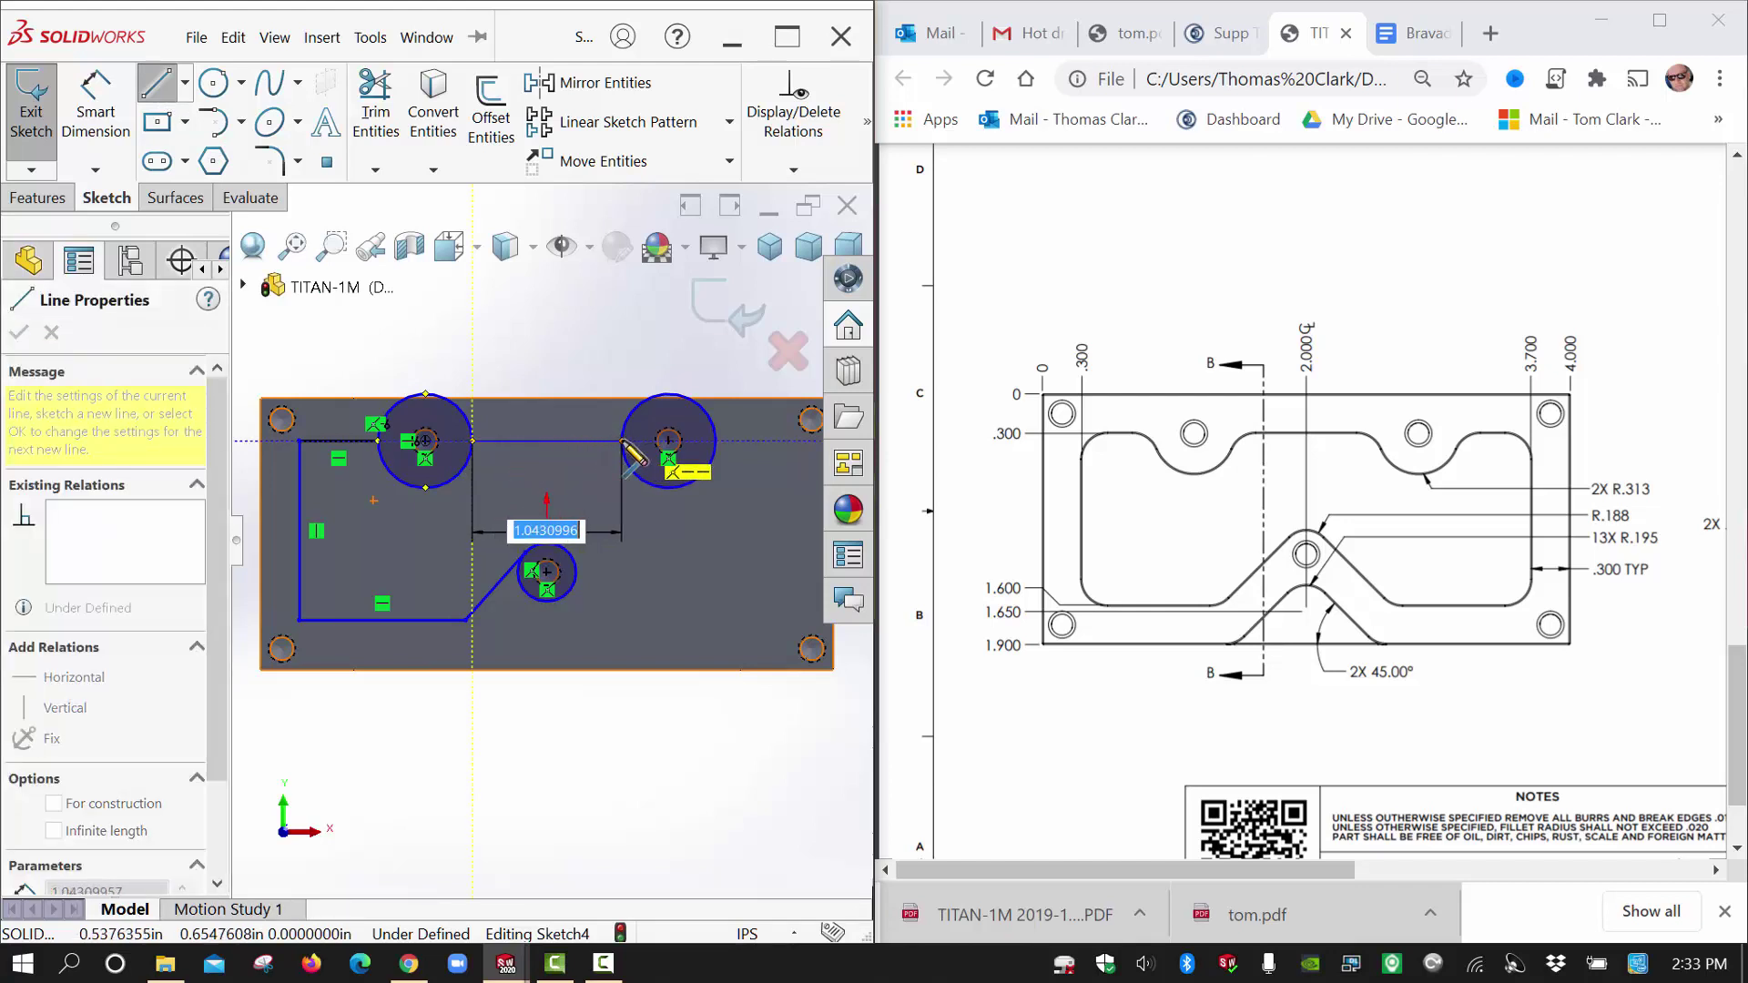
pyautogui.scroll(3, 627, 450)
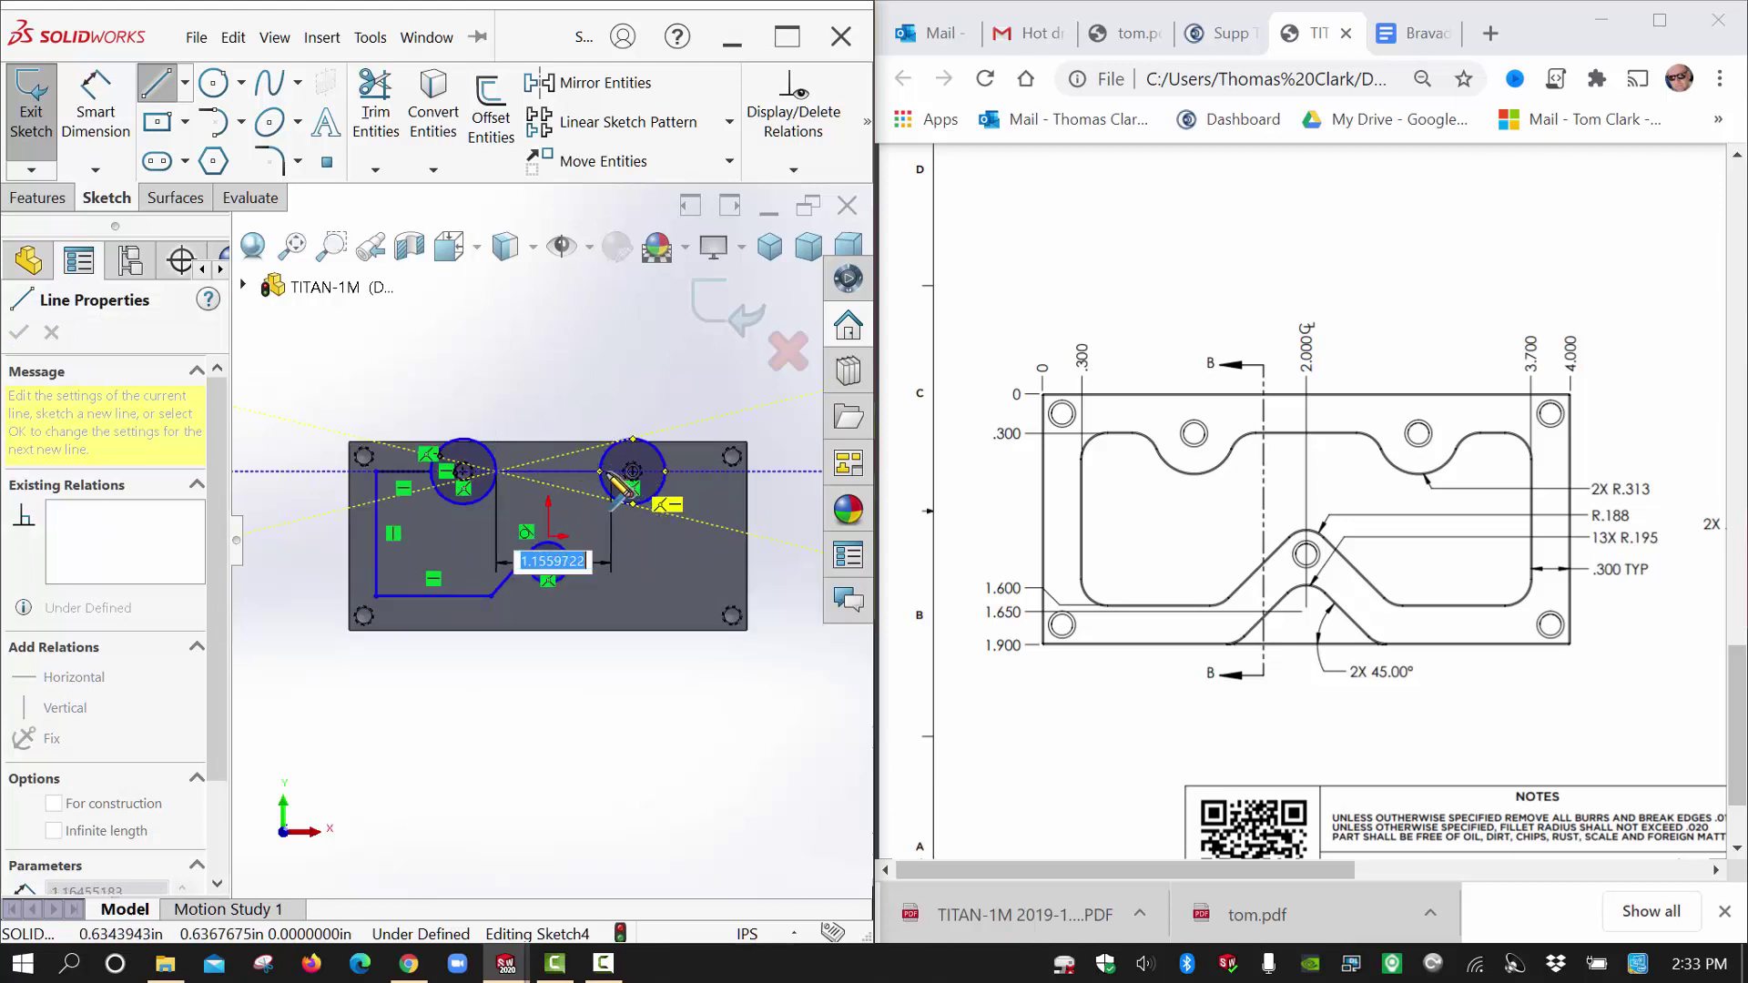
pyautogui.click(601, 472)
pyautogui.press('Escape')
pyautogui.scroll(-3, 576, 524)
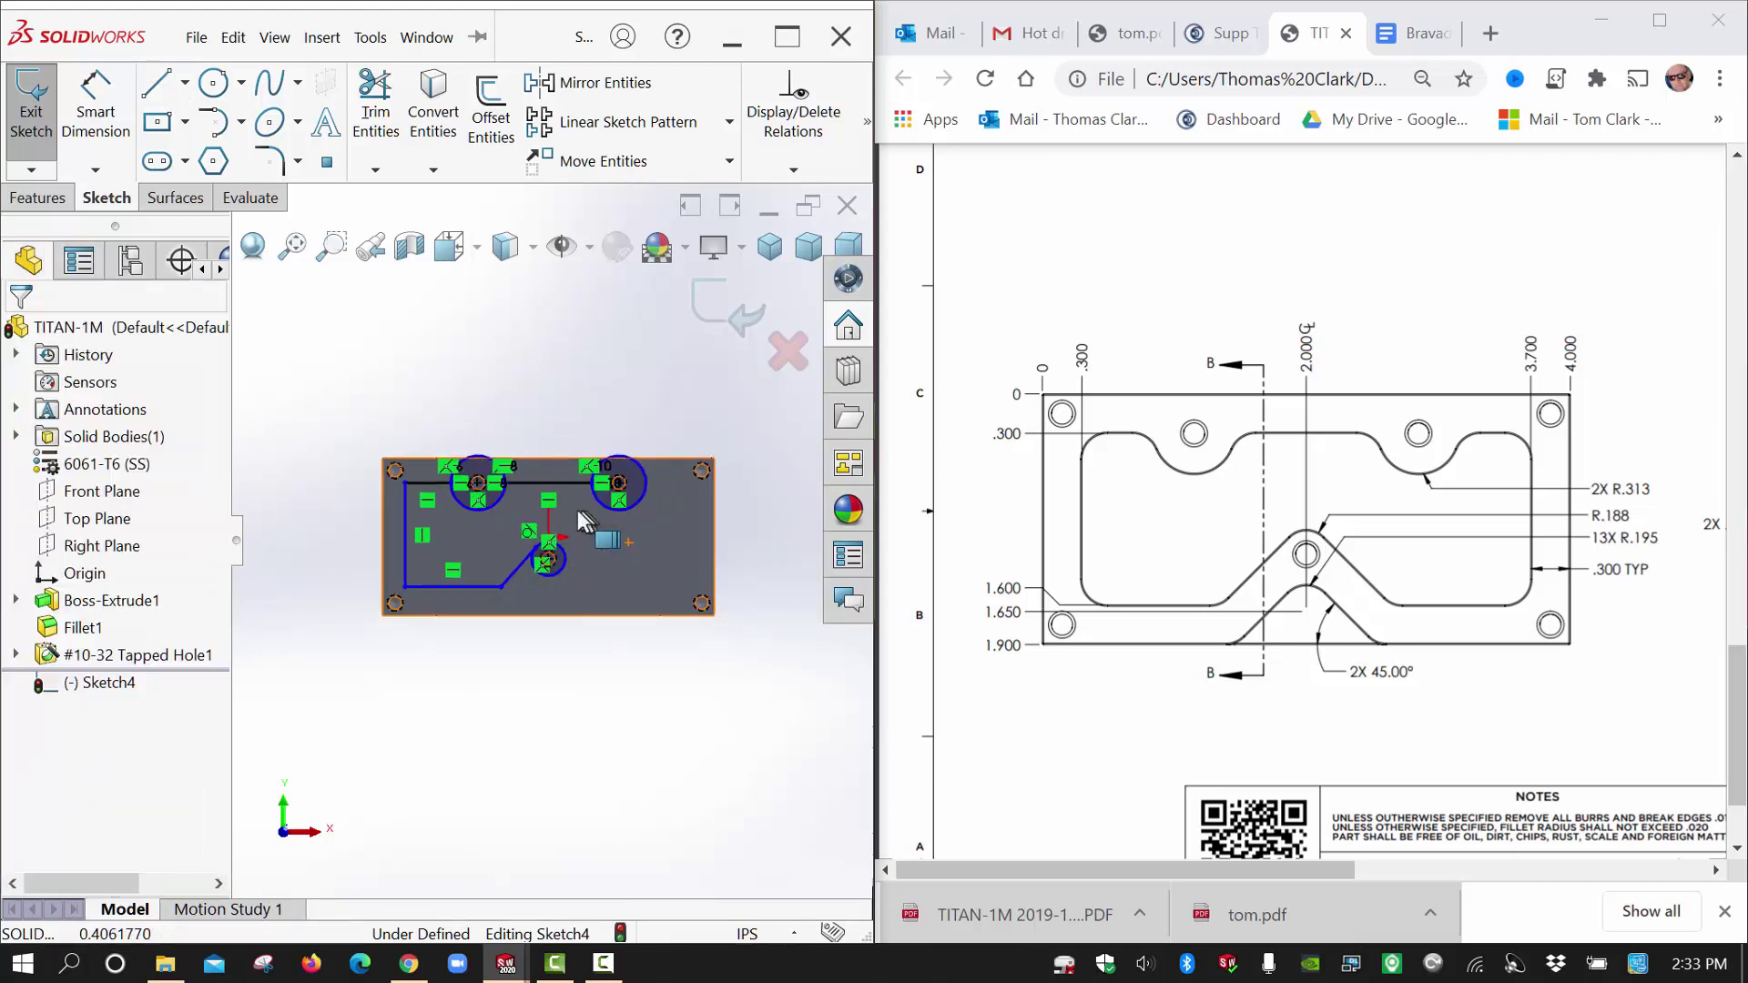
# Power-trim the upper half of the upper-left circle, leaving the arc below the horizontal lines.
pyautogui.click(372, 141)
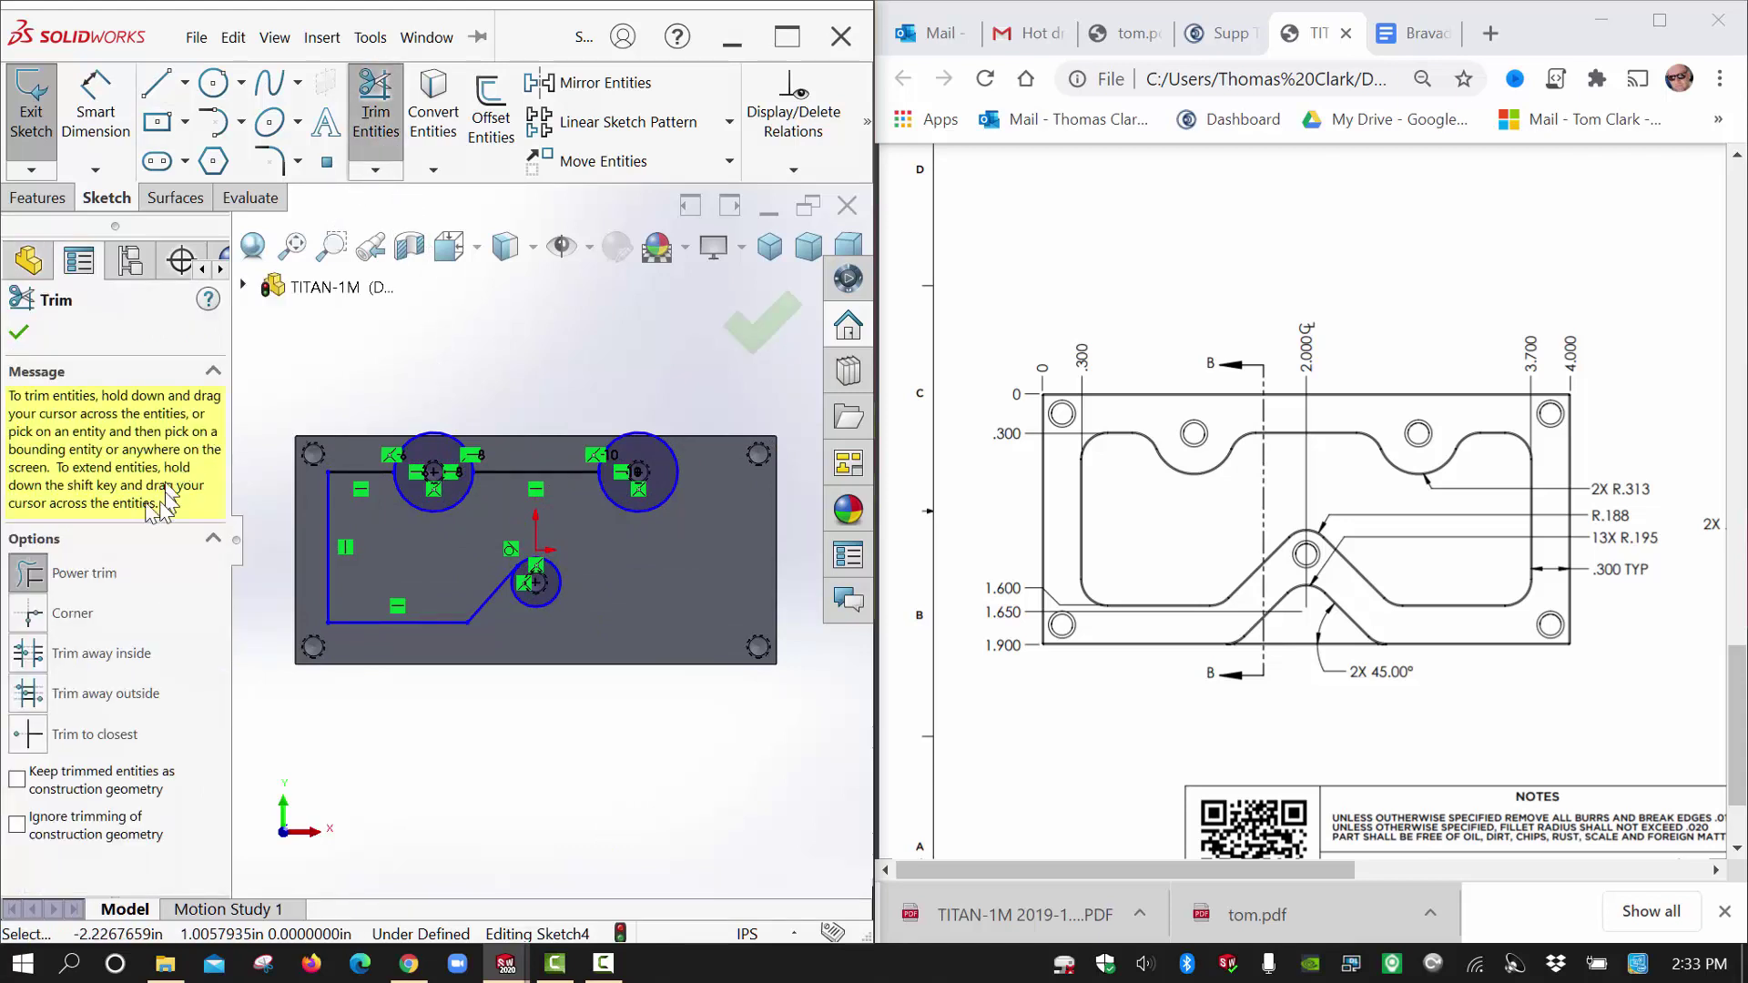
pyautogui.moveTo(428, 437); pyautogui.dragTo(543, 393)
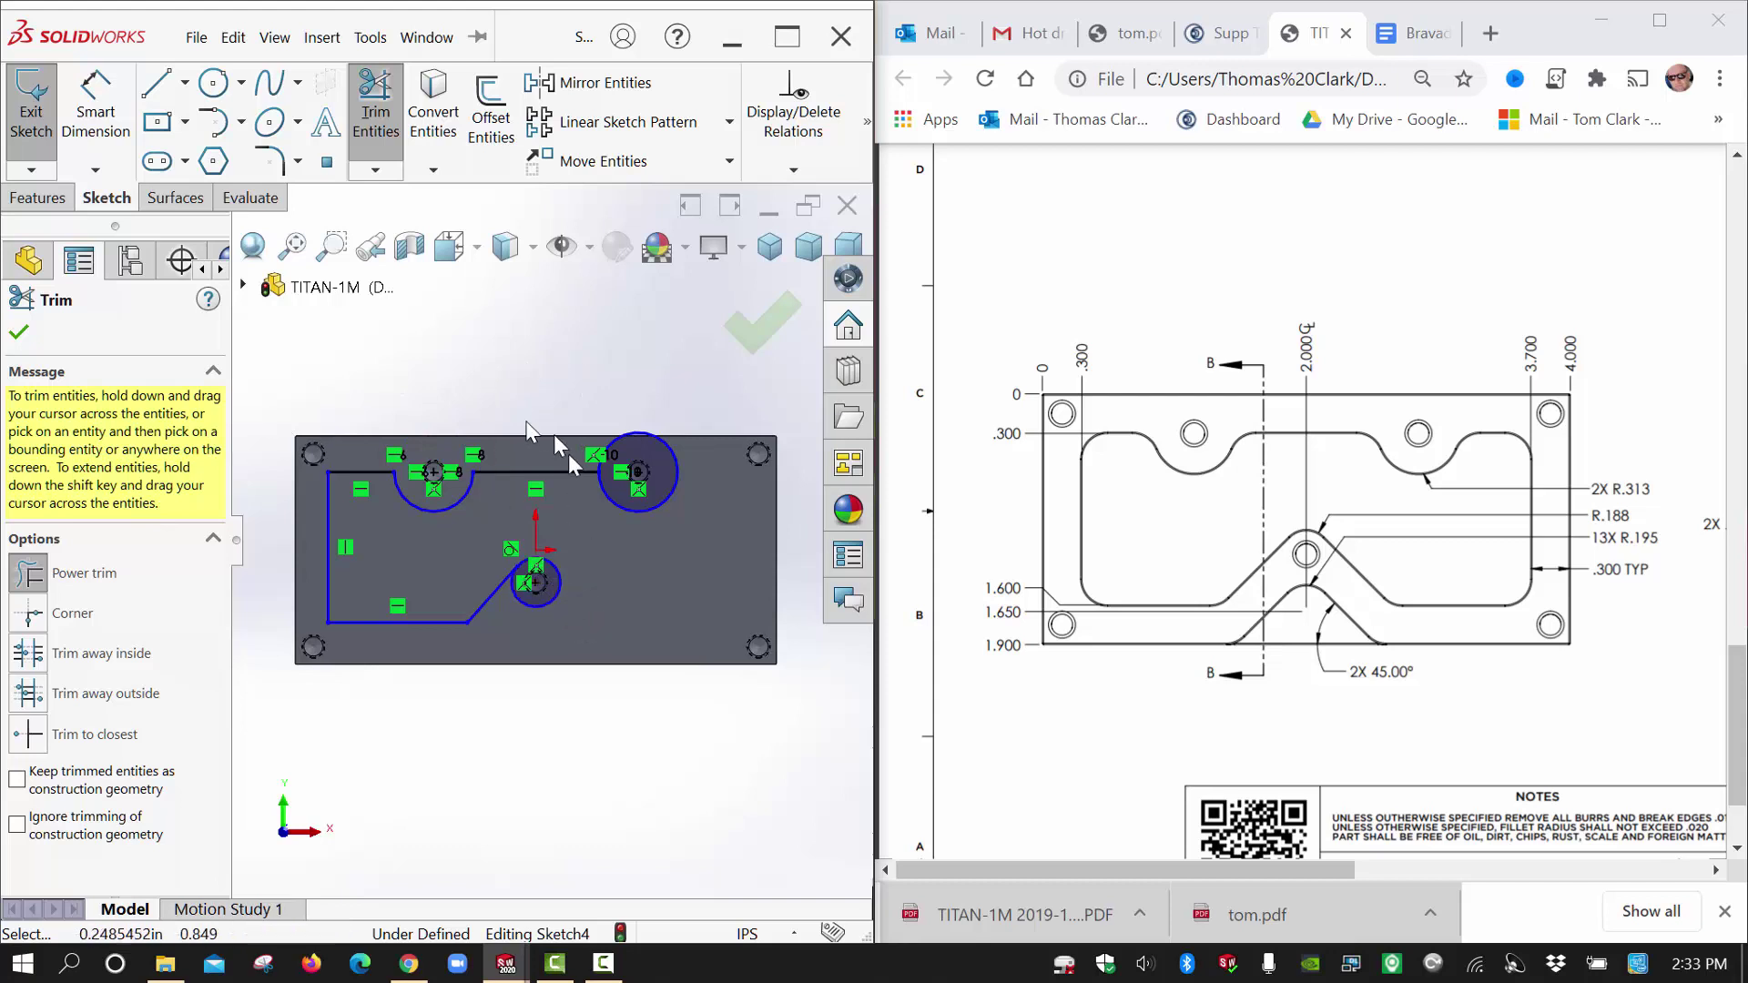
pyautogui.press('Escape')
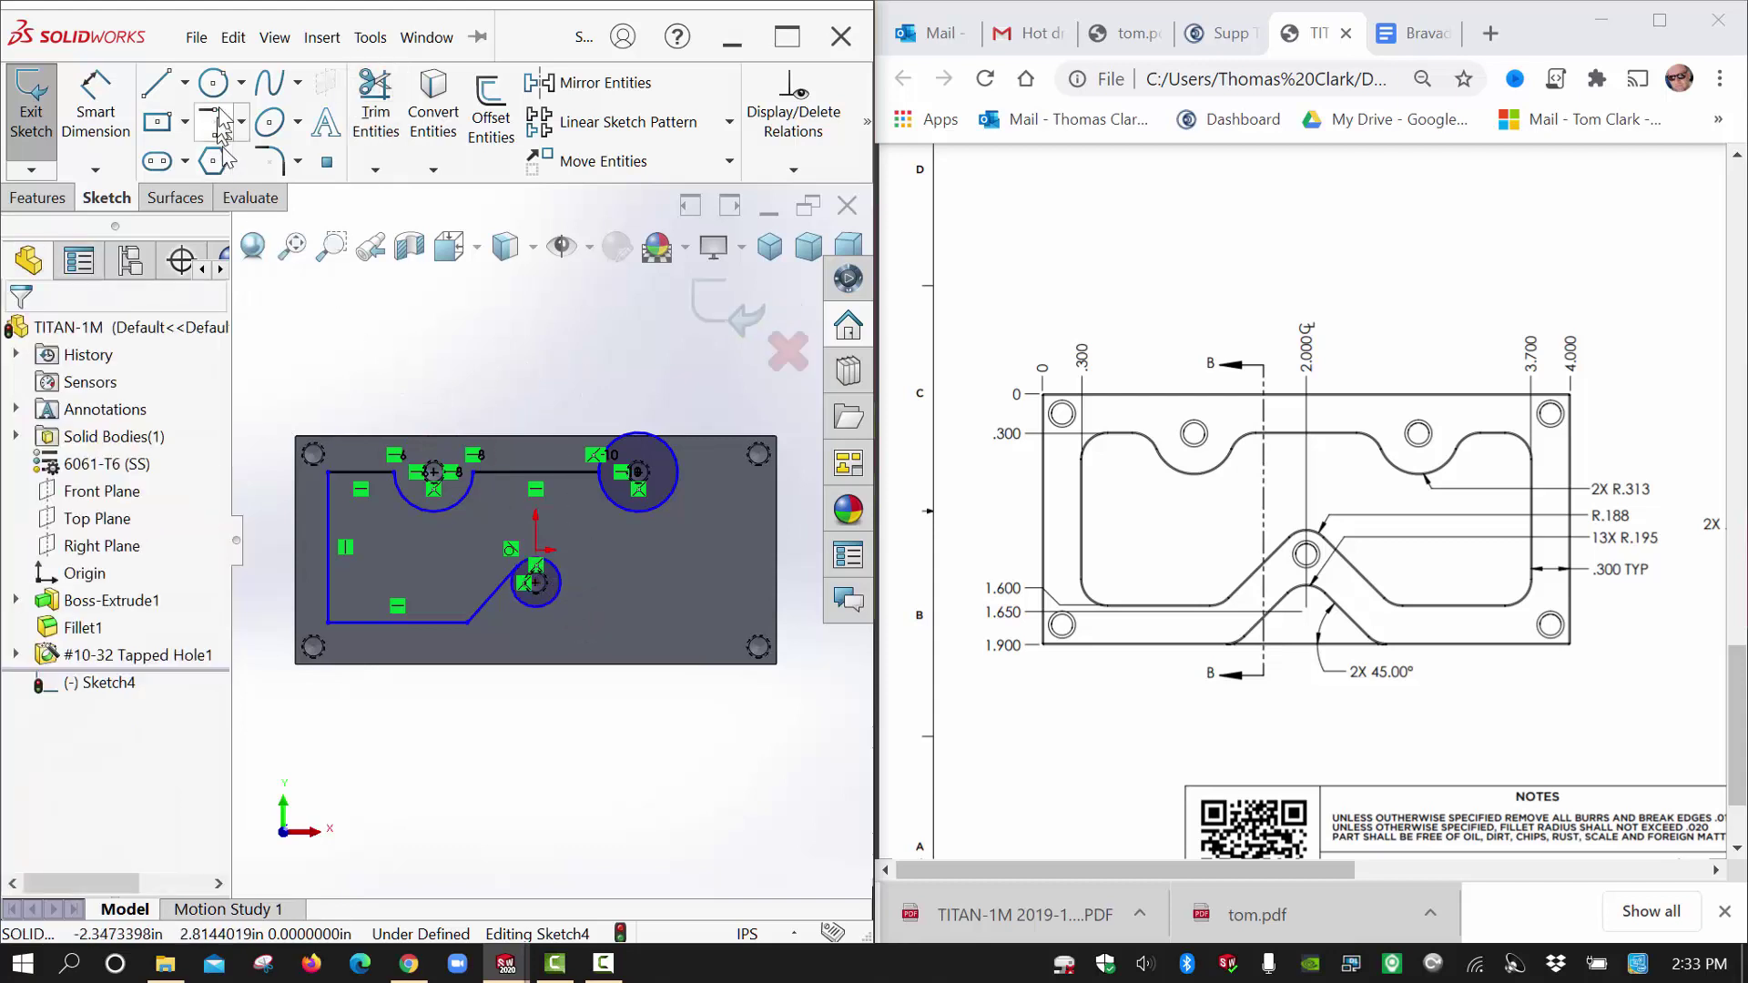
# Sketch a line chain from the upper-right circle about 0.49 in right, about 1.26 in down, and horizontally back toward the centre.
pyautogui.click(155, 84)
pyautogui.scroll(-1, 747, 459)
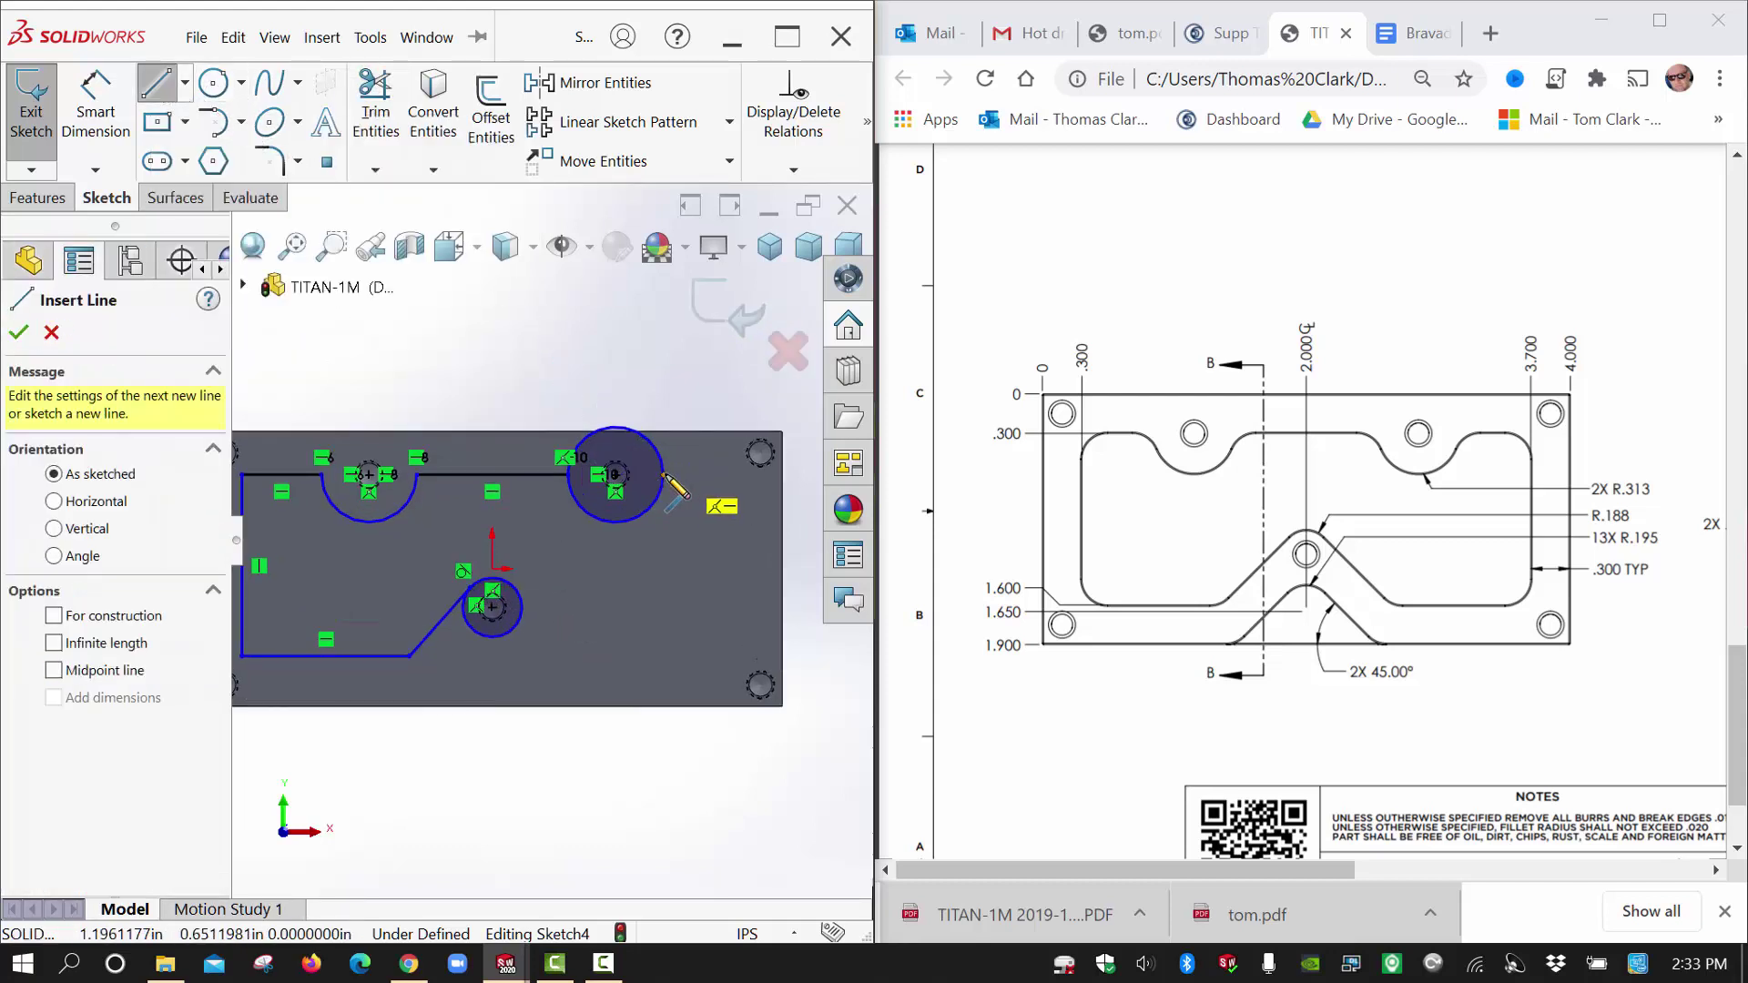
pyautogui.click(664, 475)
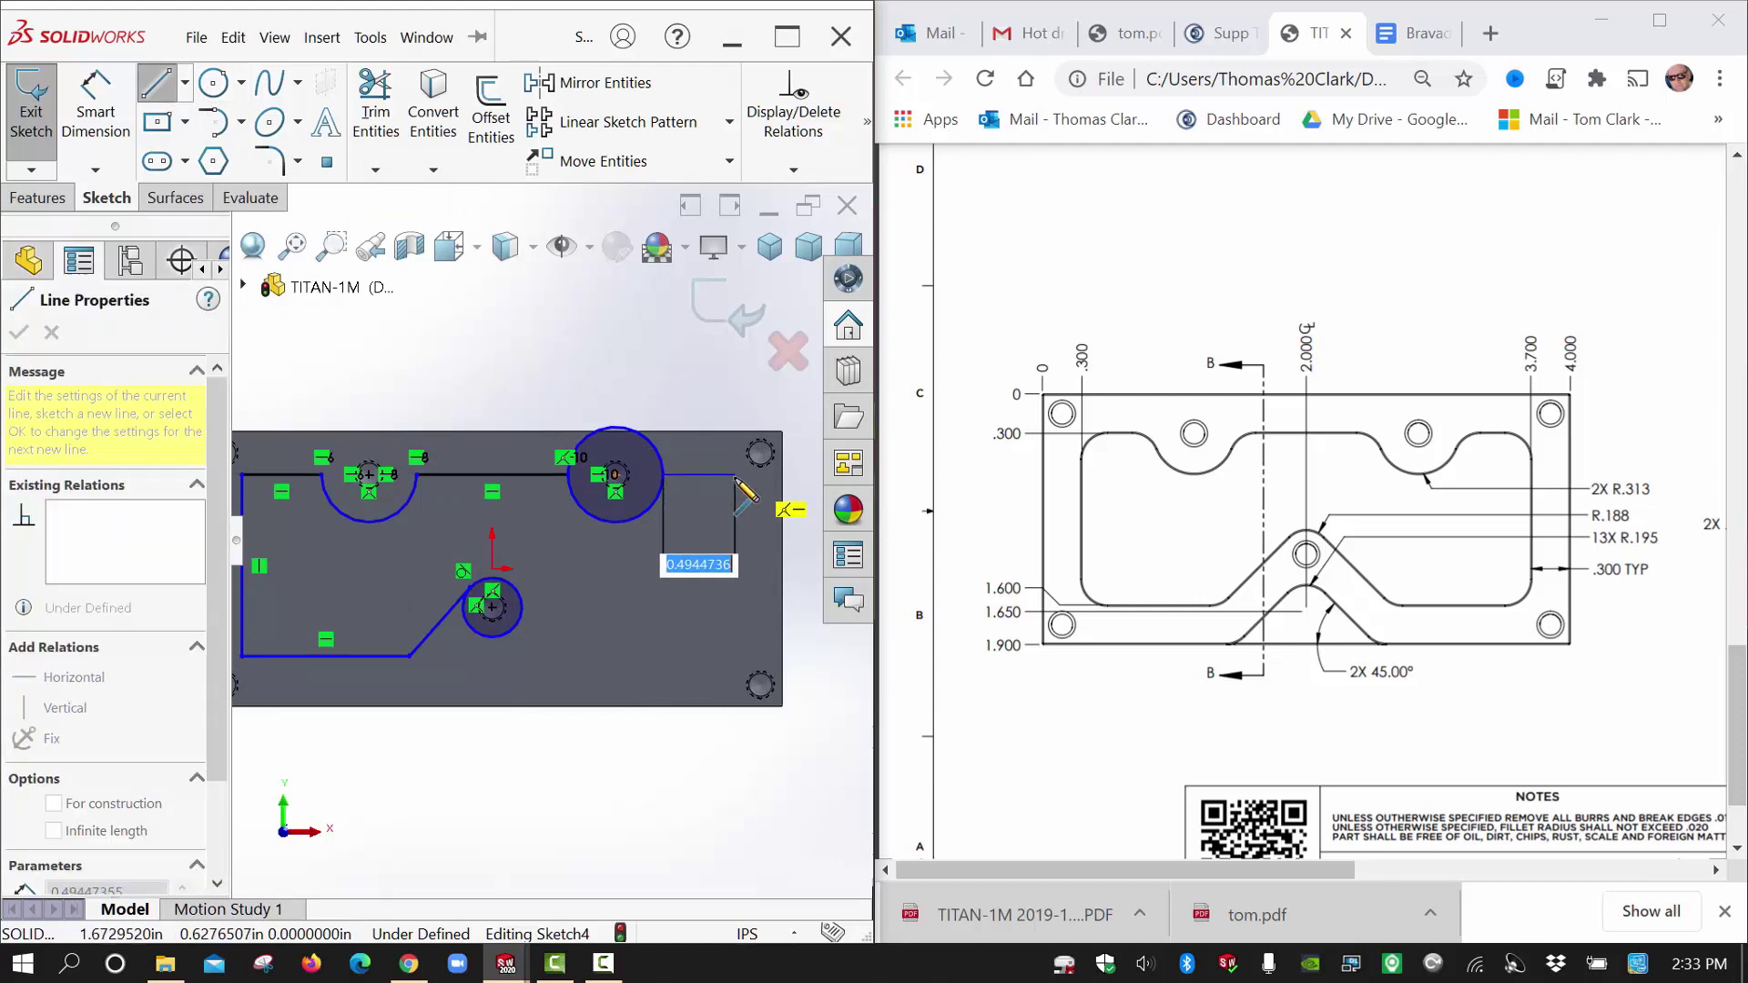
pyautogui.click(735, 475)
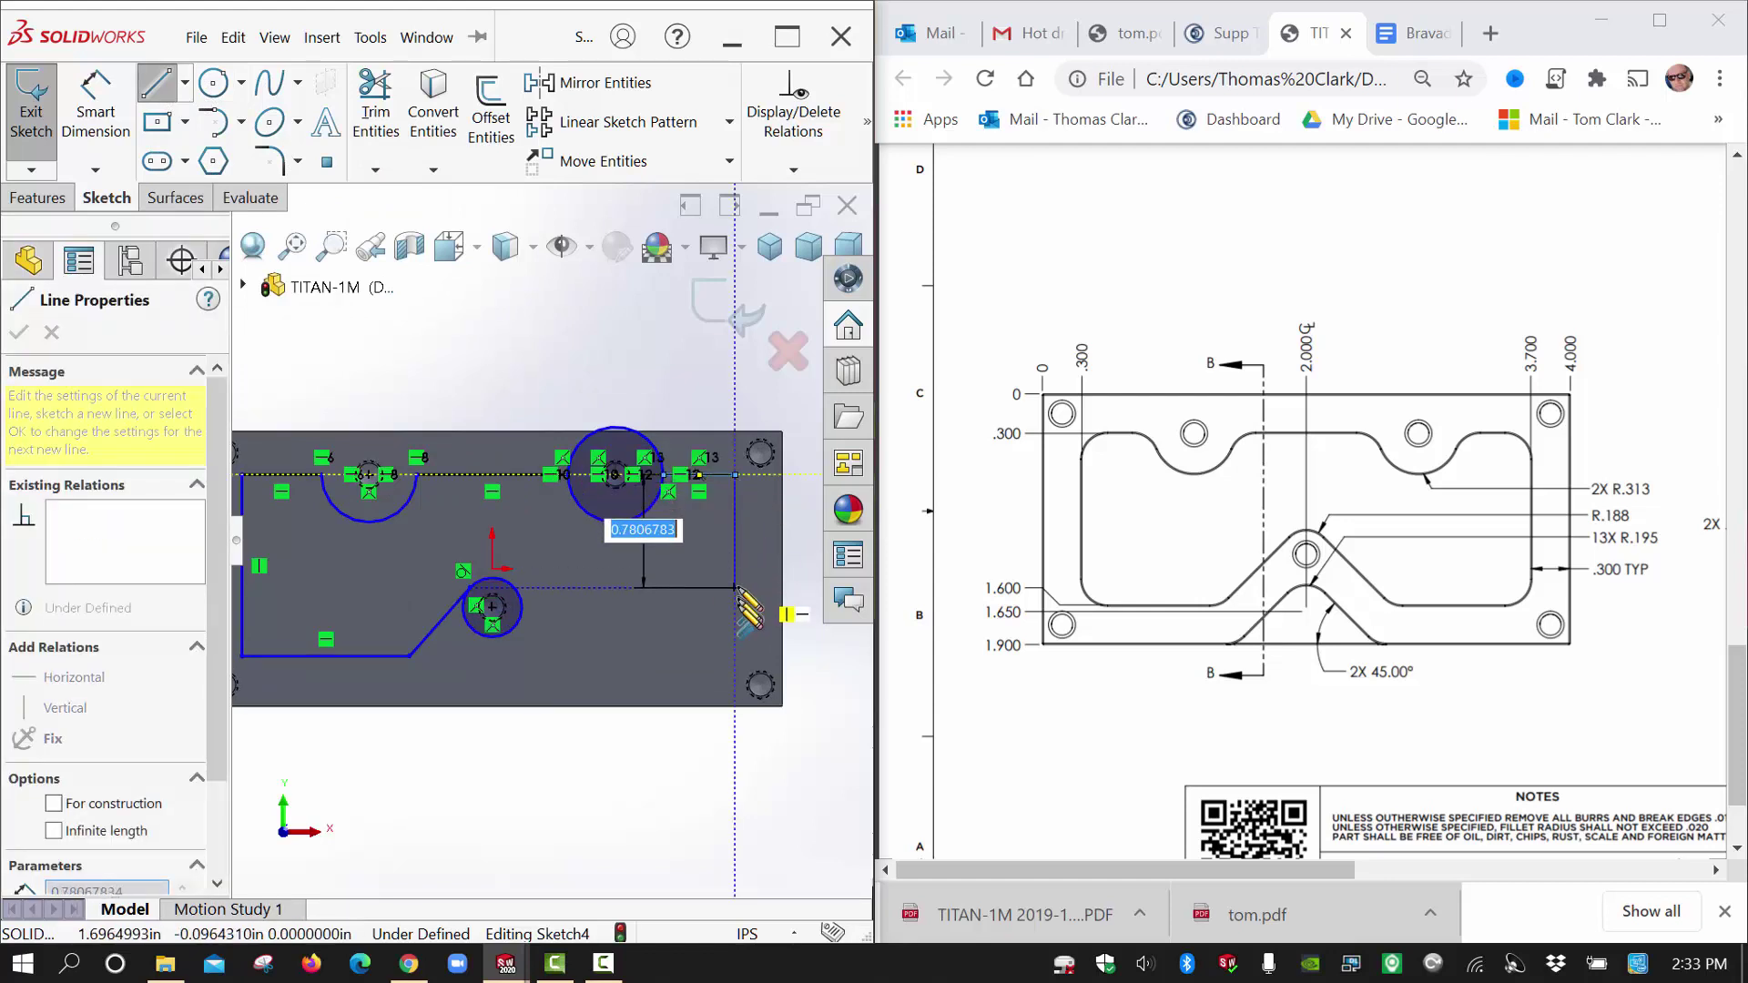
pyautogui.click(735, 656)
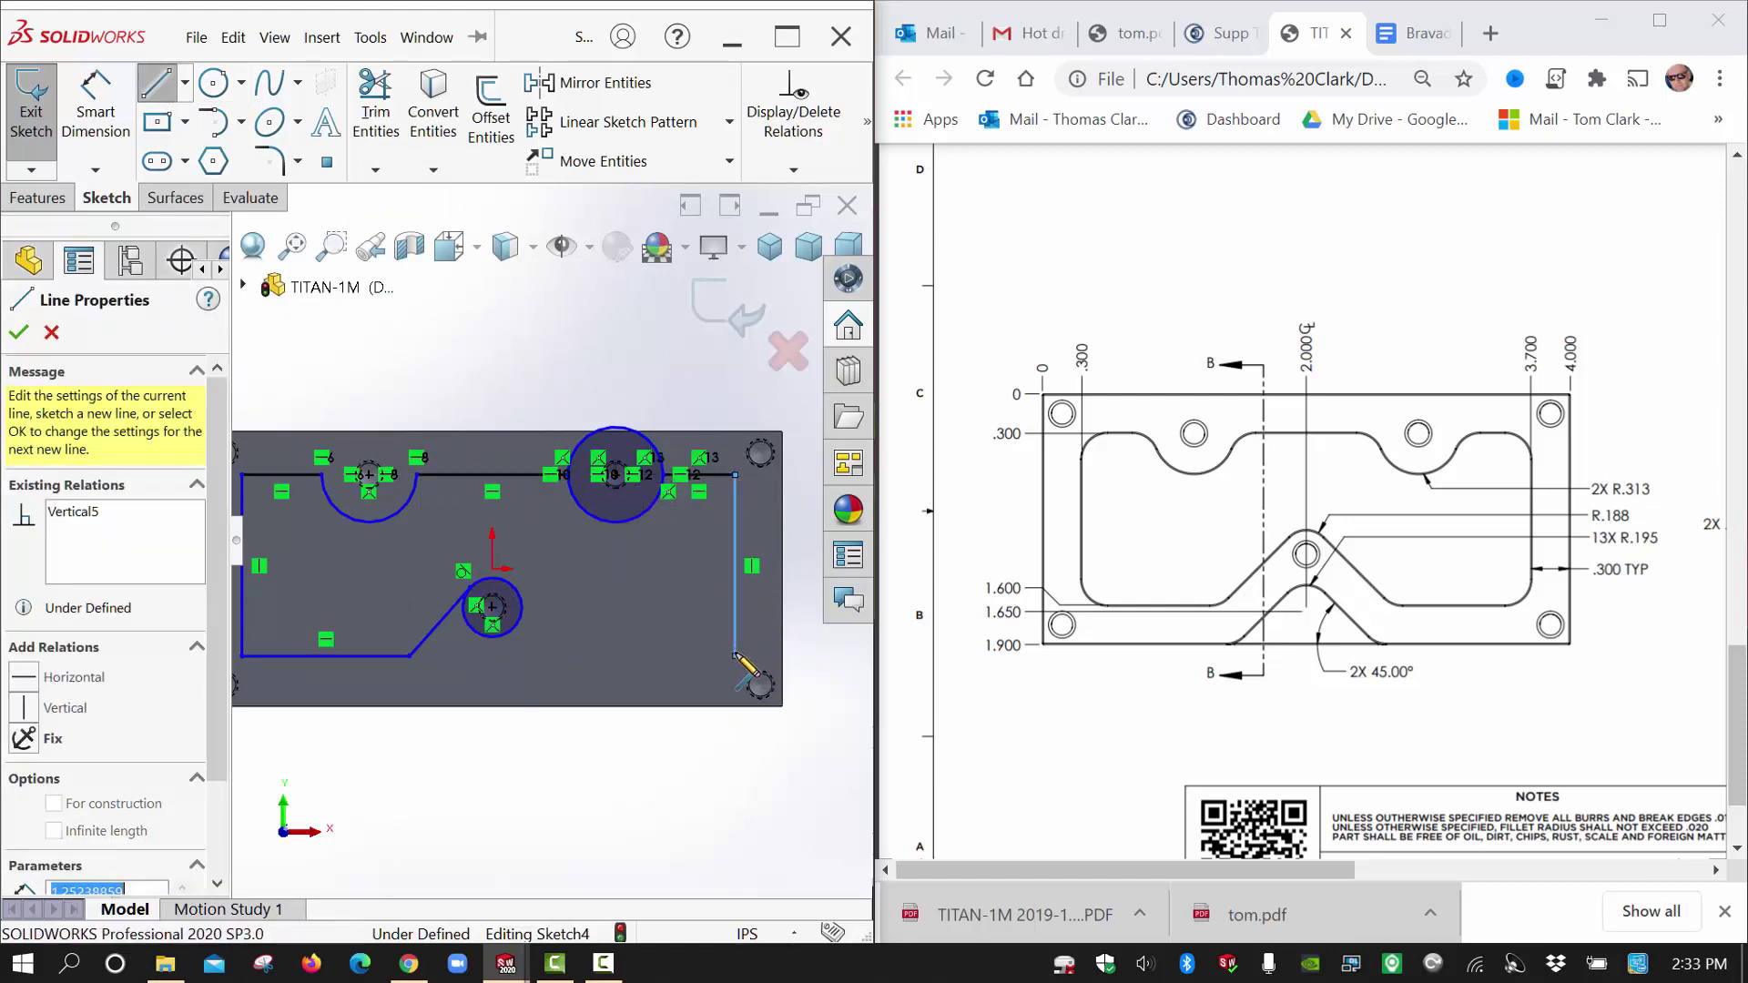
pyautogui.click(583, 656)
pyautogui.press('Escape')
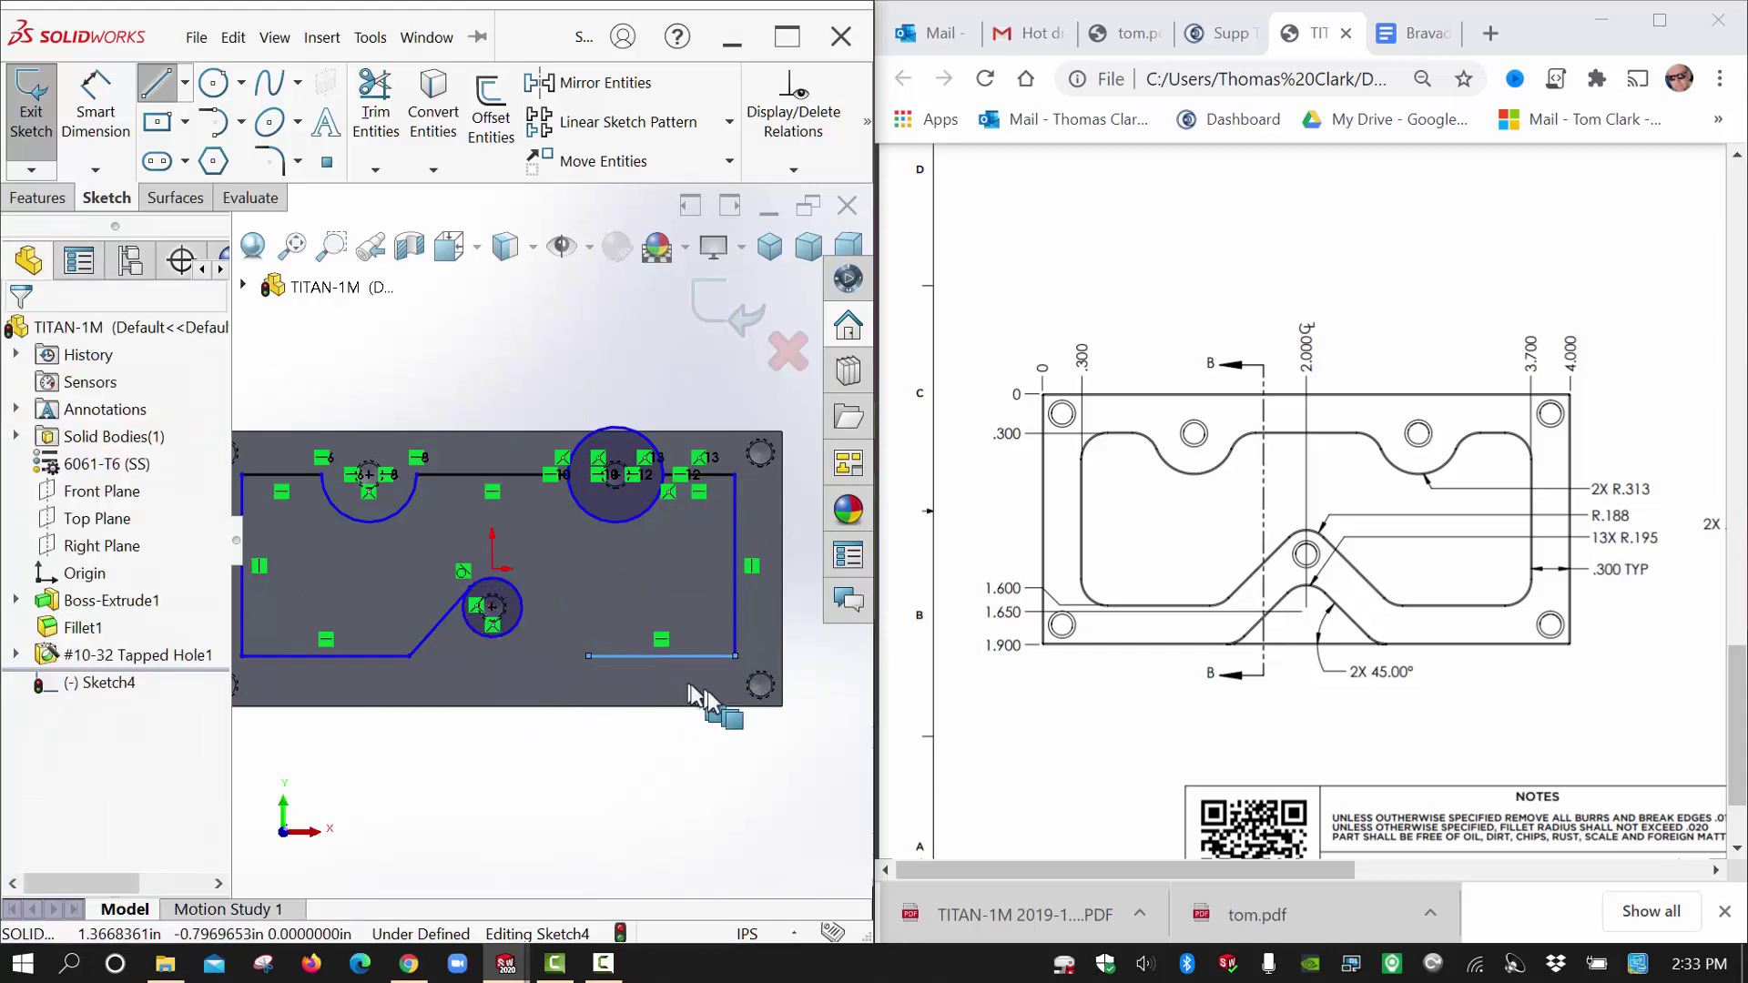
# Sketch a diagonal line about 0.65 in long from the lower-right horizontal line's inner end up to the small circle.
pyautogui.moveTo(680, 582); pyautogui.dragTo(522, 567, button='right')
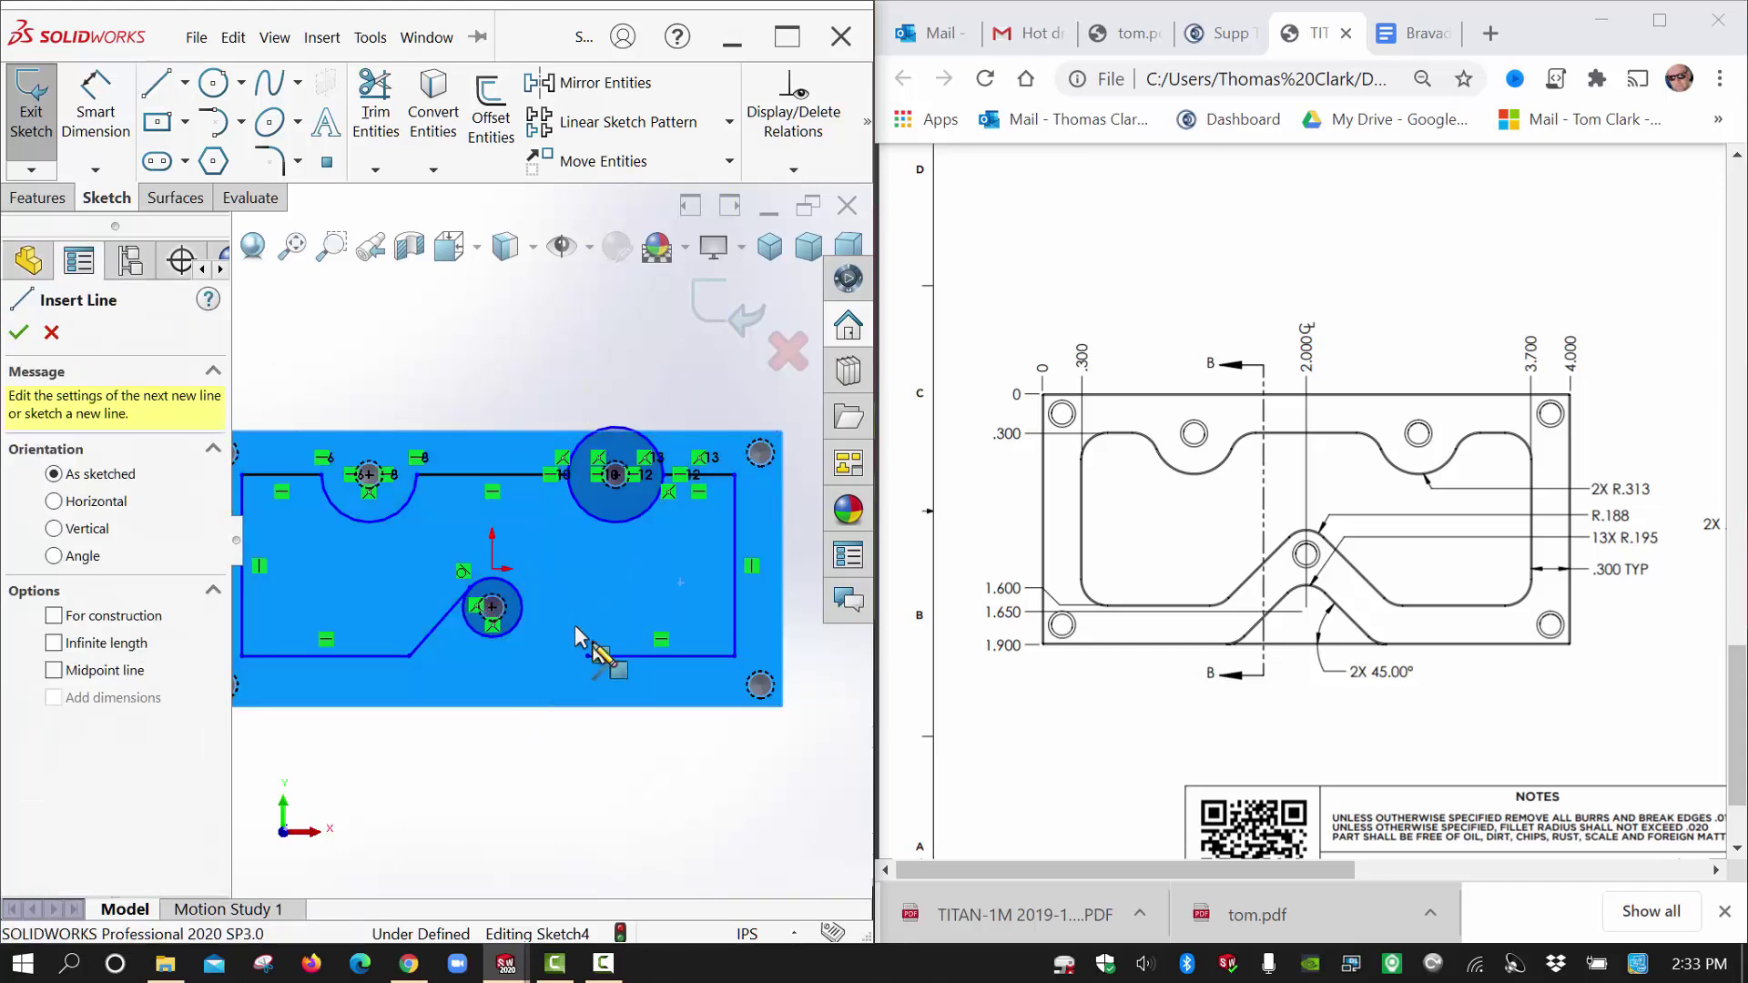
pyautogui.click(588, 655)
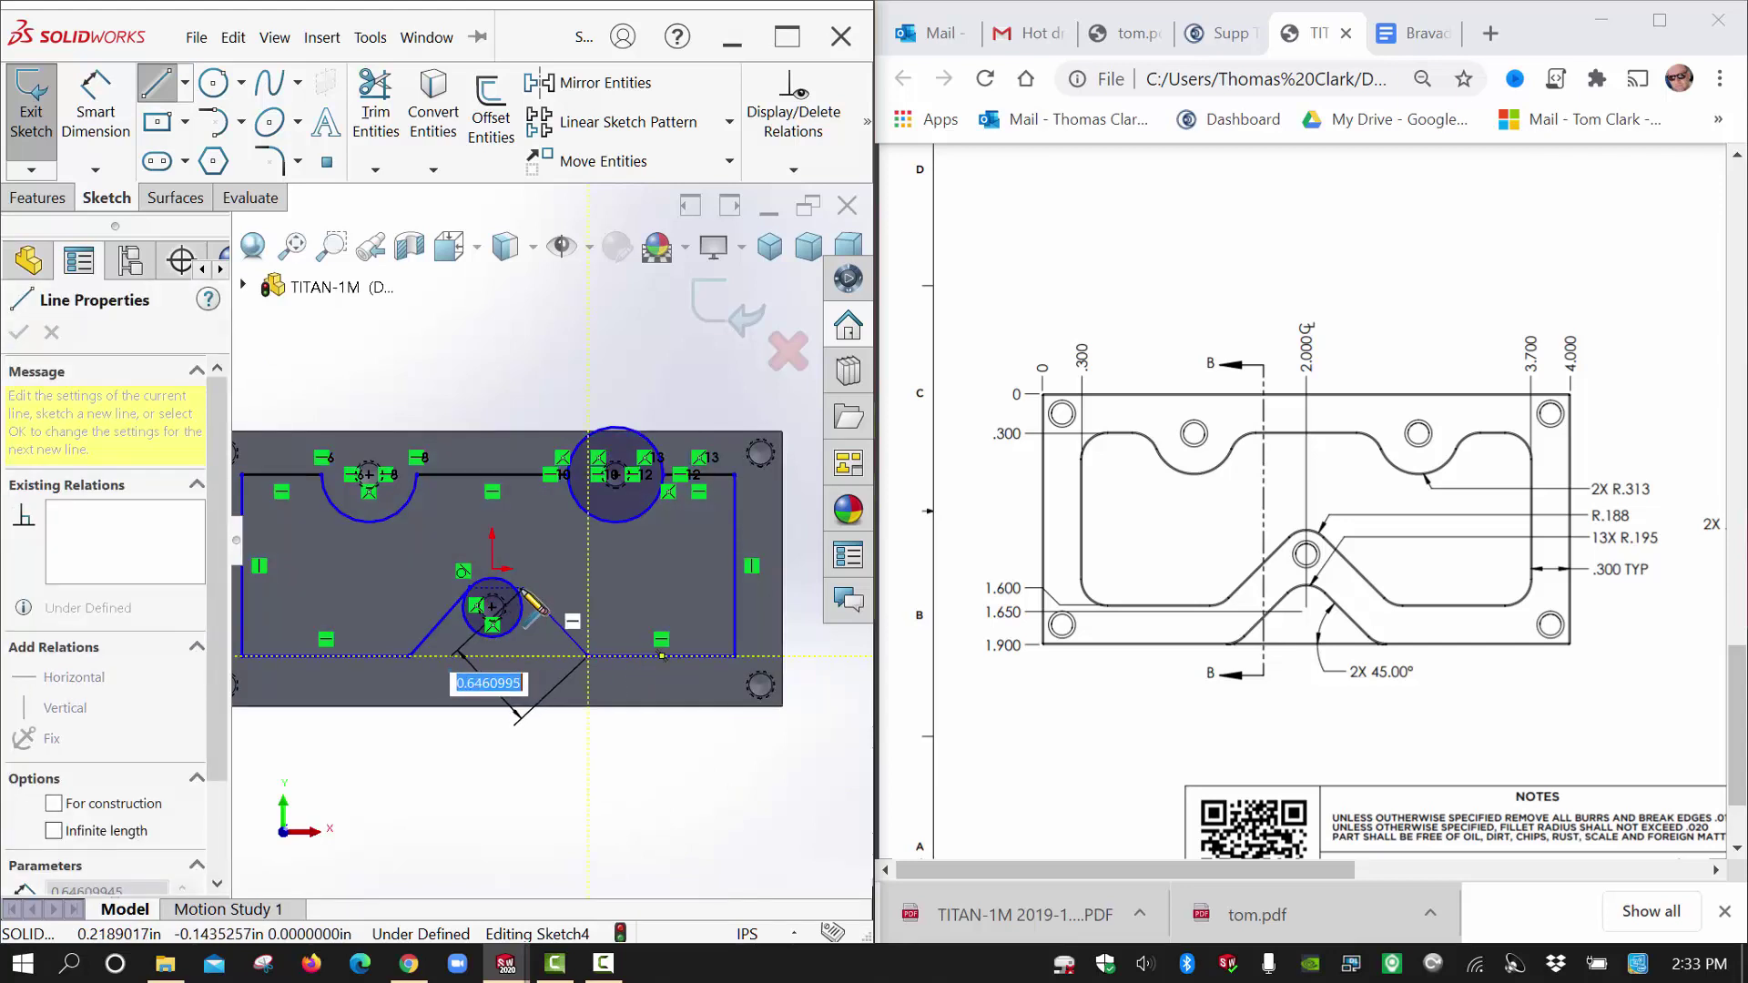
pyautogui.click(521, 607)
pyautogui.press('Escape')
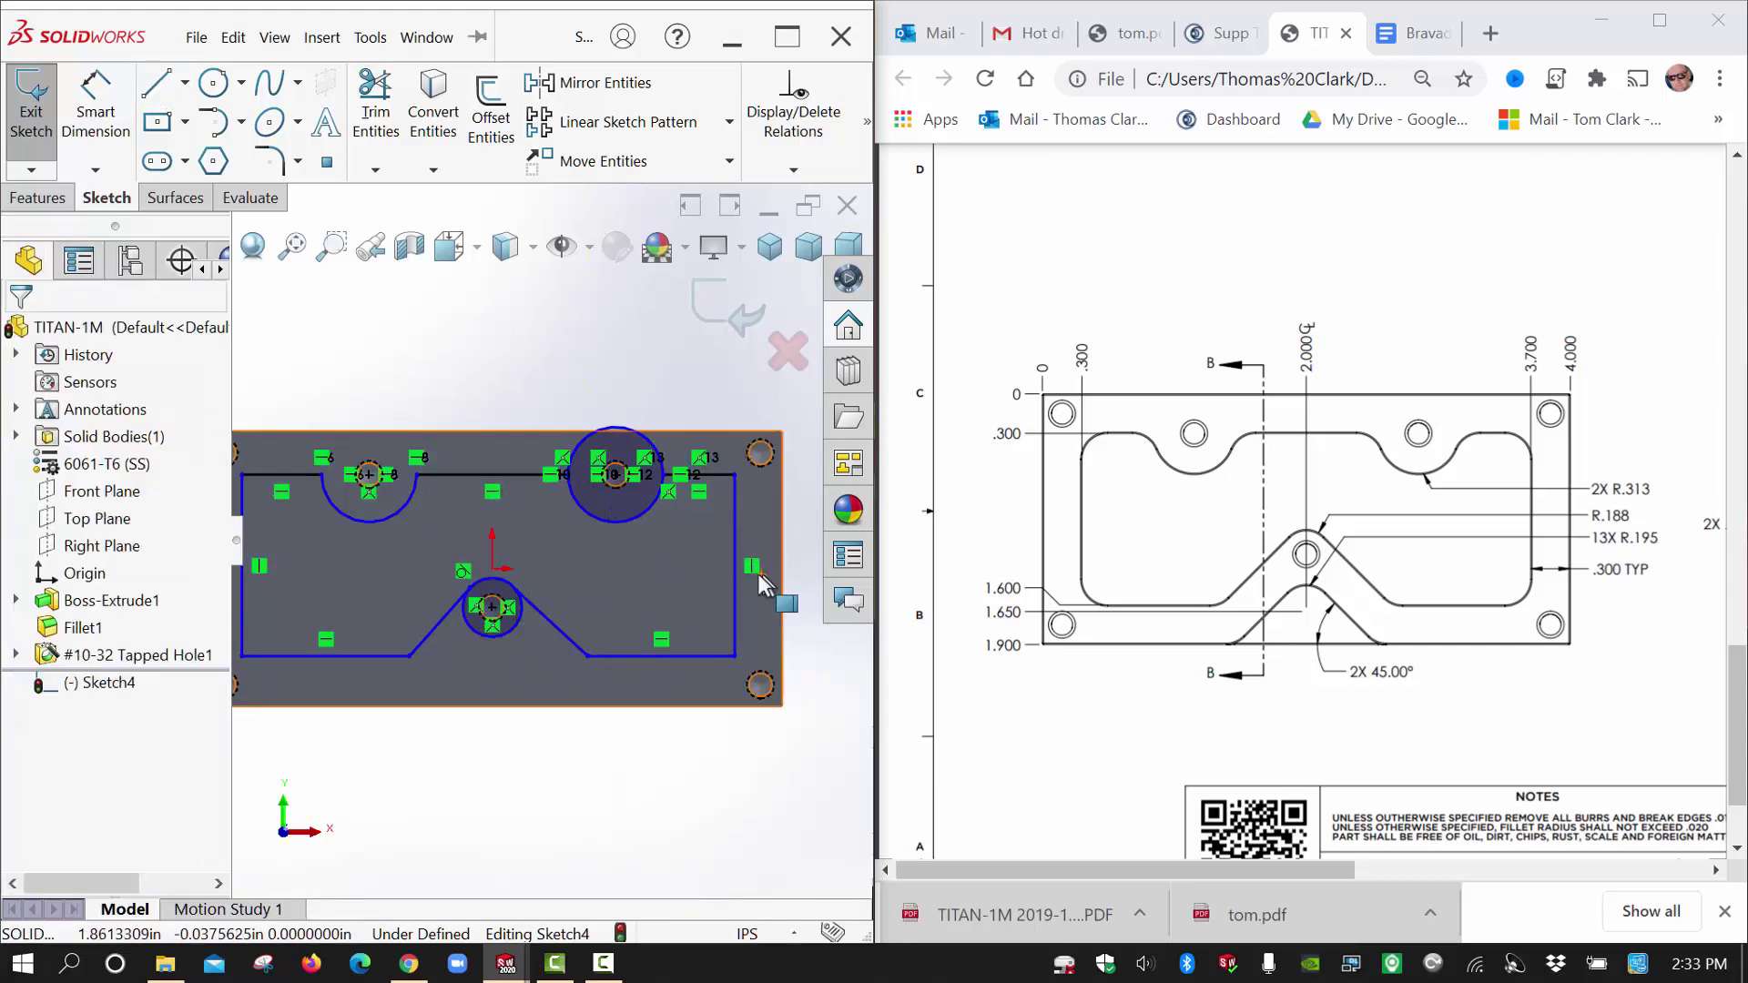
# Adjust the right diagonal line's upper endpoint on the small circle and make the line tangent to that circle.
pyautogui.scroll(-3, 483, 585)
pyautogui.scroll(-2, 549, 591)
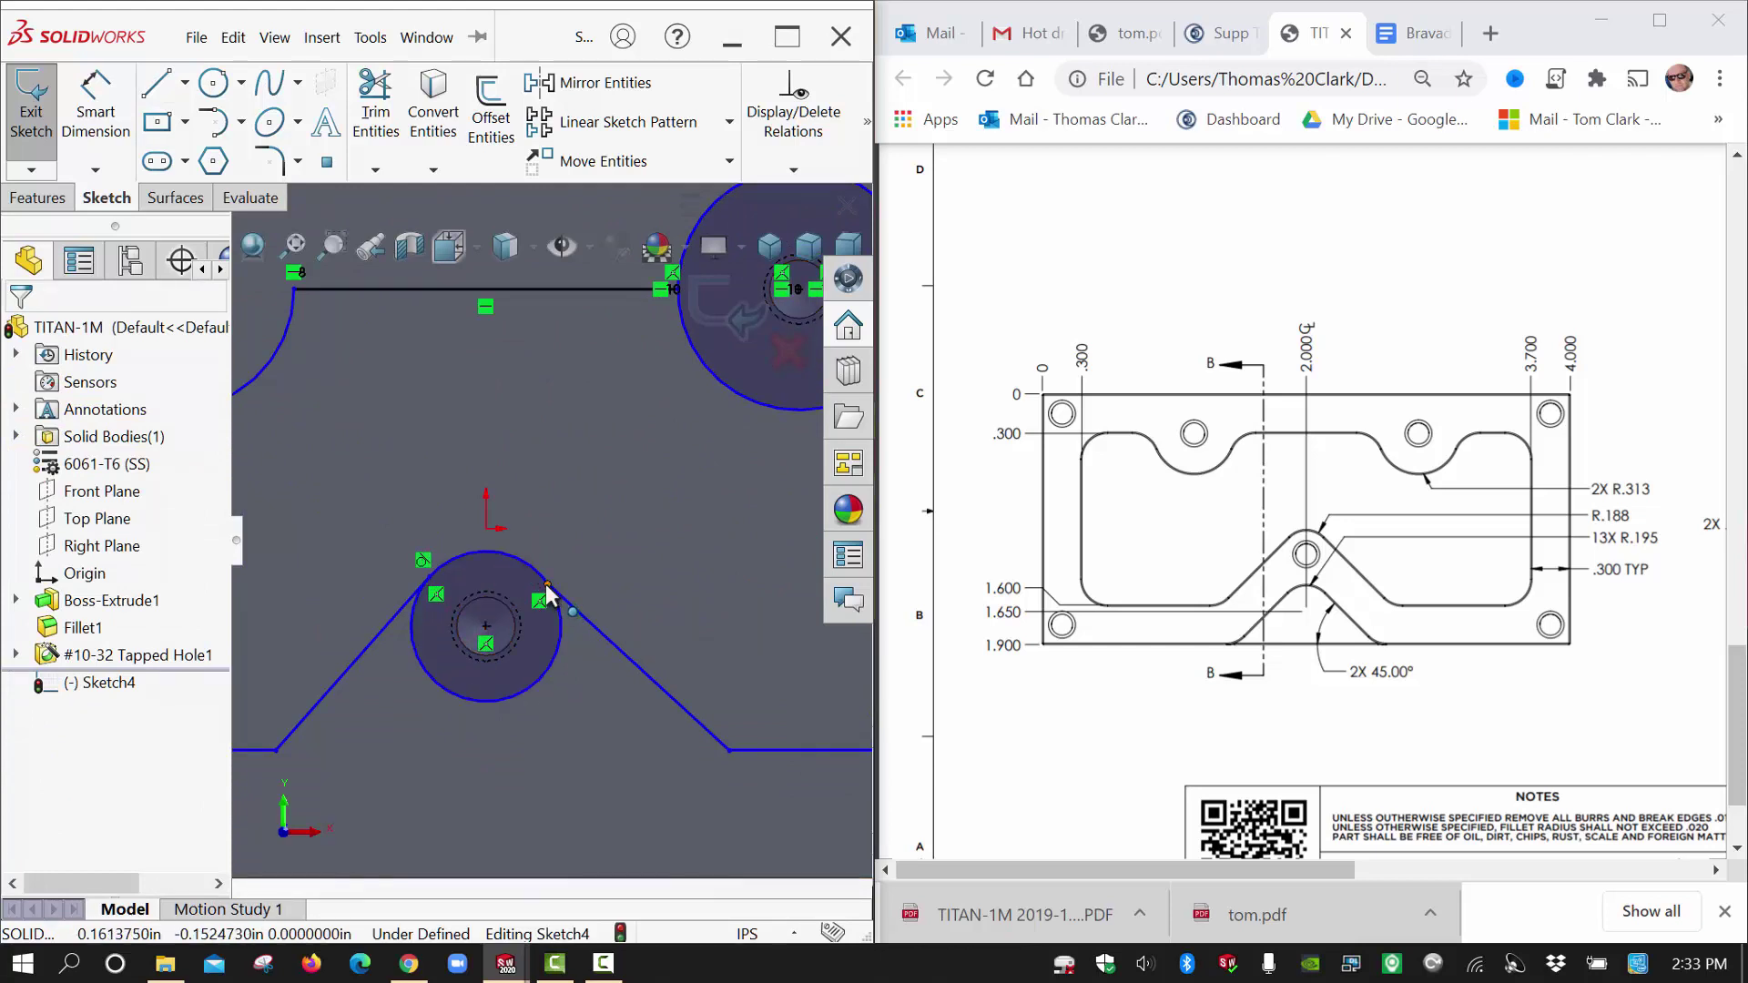
pyautogui.click(548, 596)
pyautogui.moveTo(548, 596)
pyautogui.mouseDown()
pyautogui.moveTo(558, 635)
pyautogui.moveTo(550, 576)
pyautogui.mouseUp()
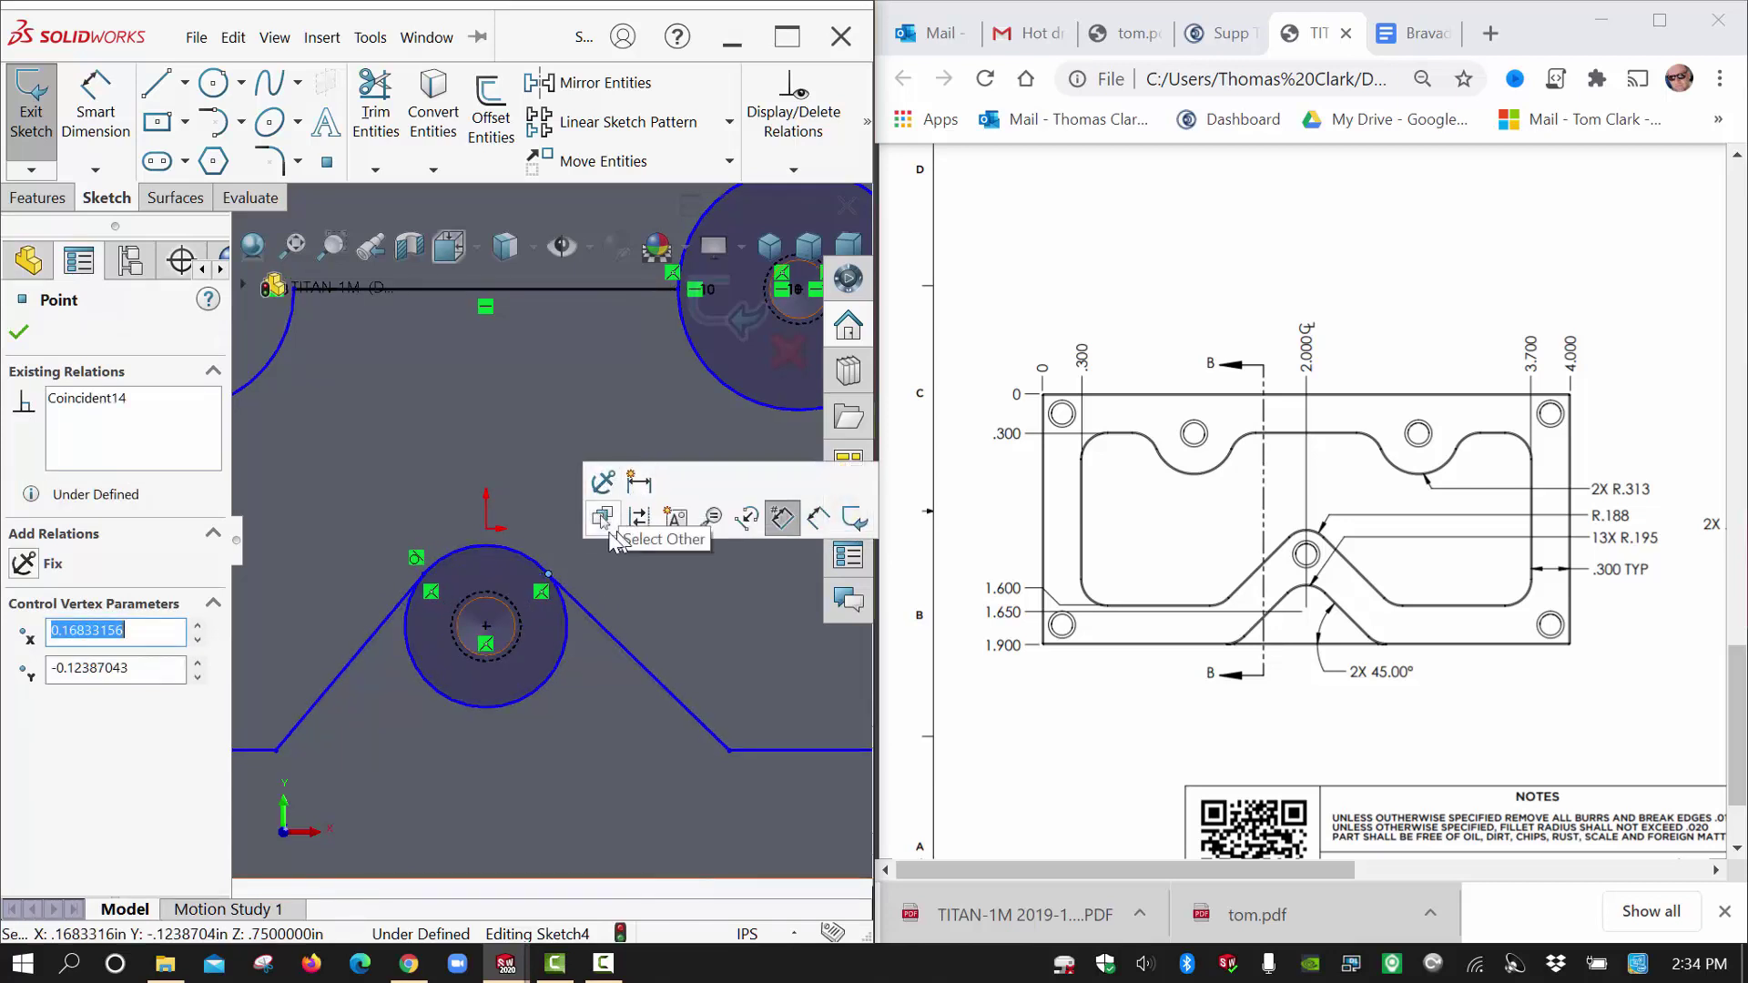
pyautogui.click(558, 604)
pyautogui.click(576, 606)
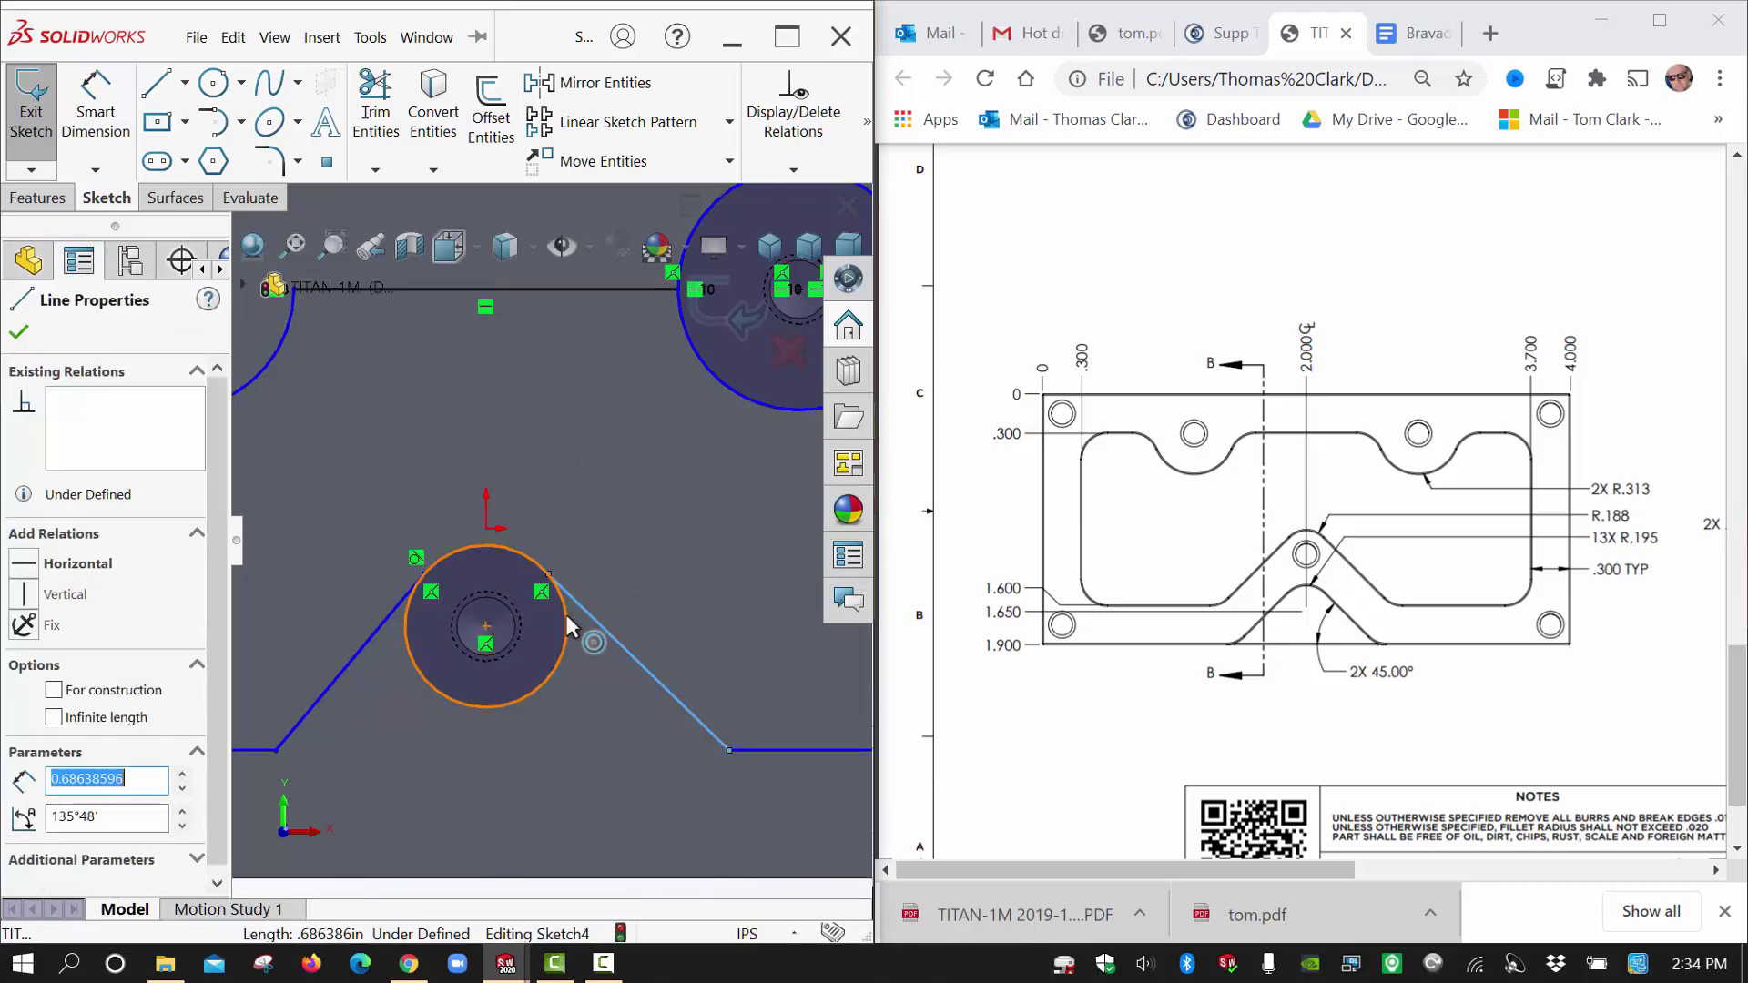
pyautogui.keyDown('ctrl'); pyautogui.click(565, 614); pyautogui.keyUp('ctrl')
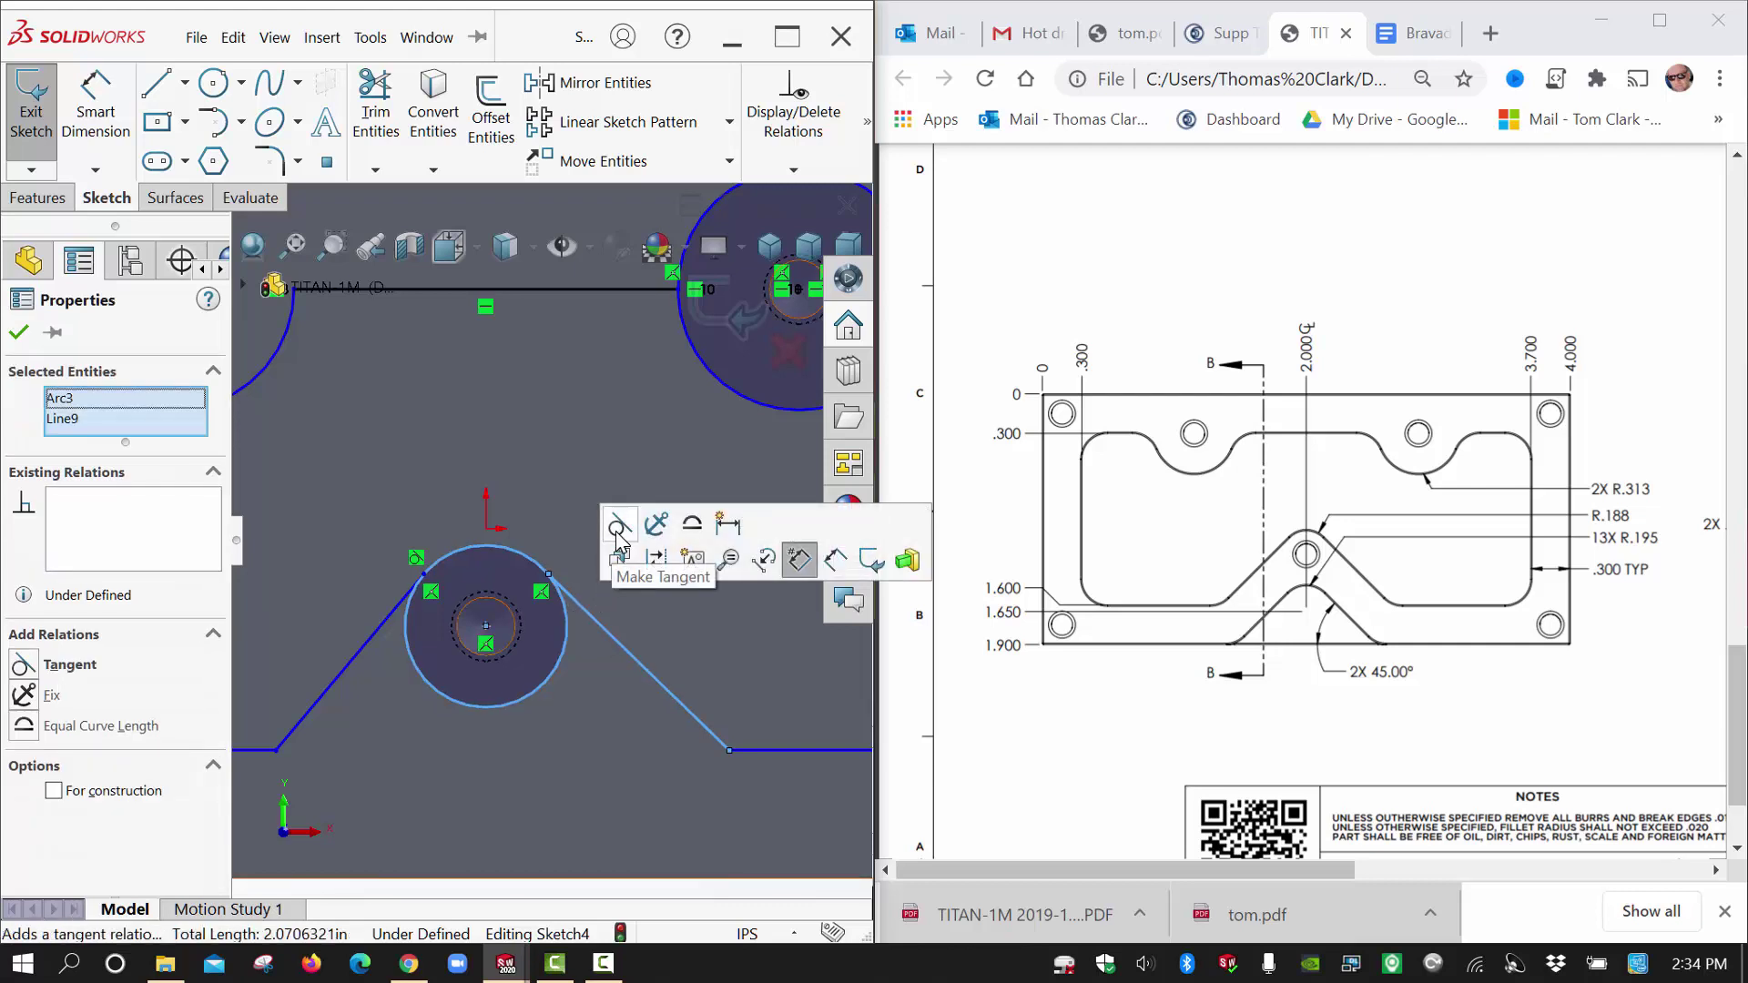
pyautogui.click(616, 528)
pyautogui.click(652, 627)
# Power-trim the small circle's lower part between the diagonals and the upper half of the upper-right circle.
pyautogui.scroll(1, 652, 626)
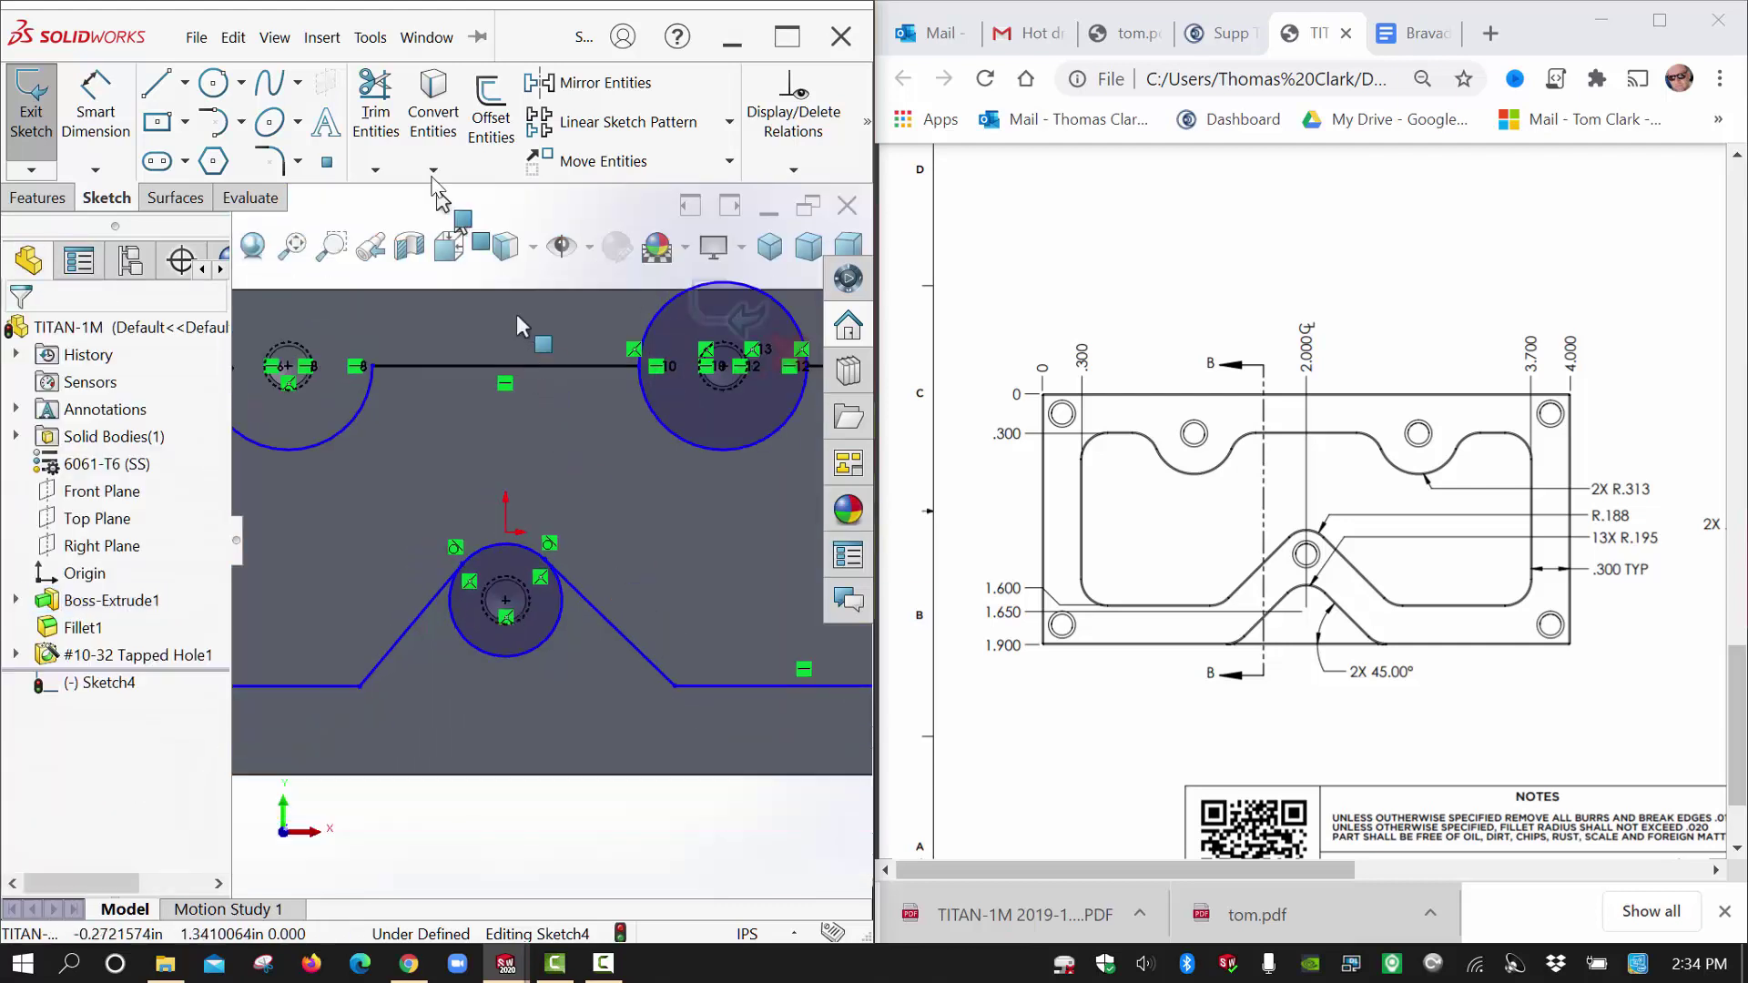
pyautogui.click(375, 110)
pyautogui.moveTo(539, 690); pyautogui.dragTo(522, 646)
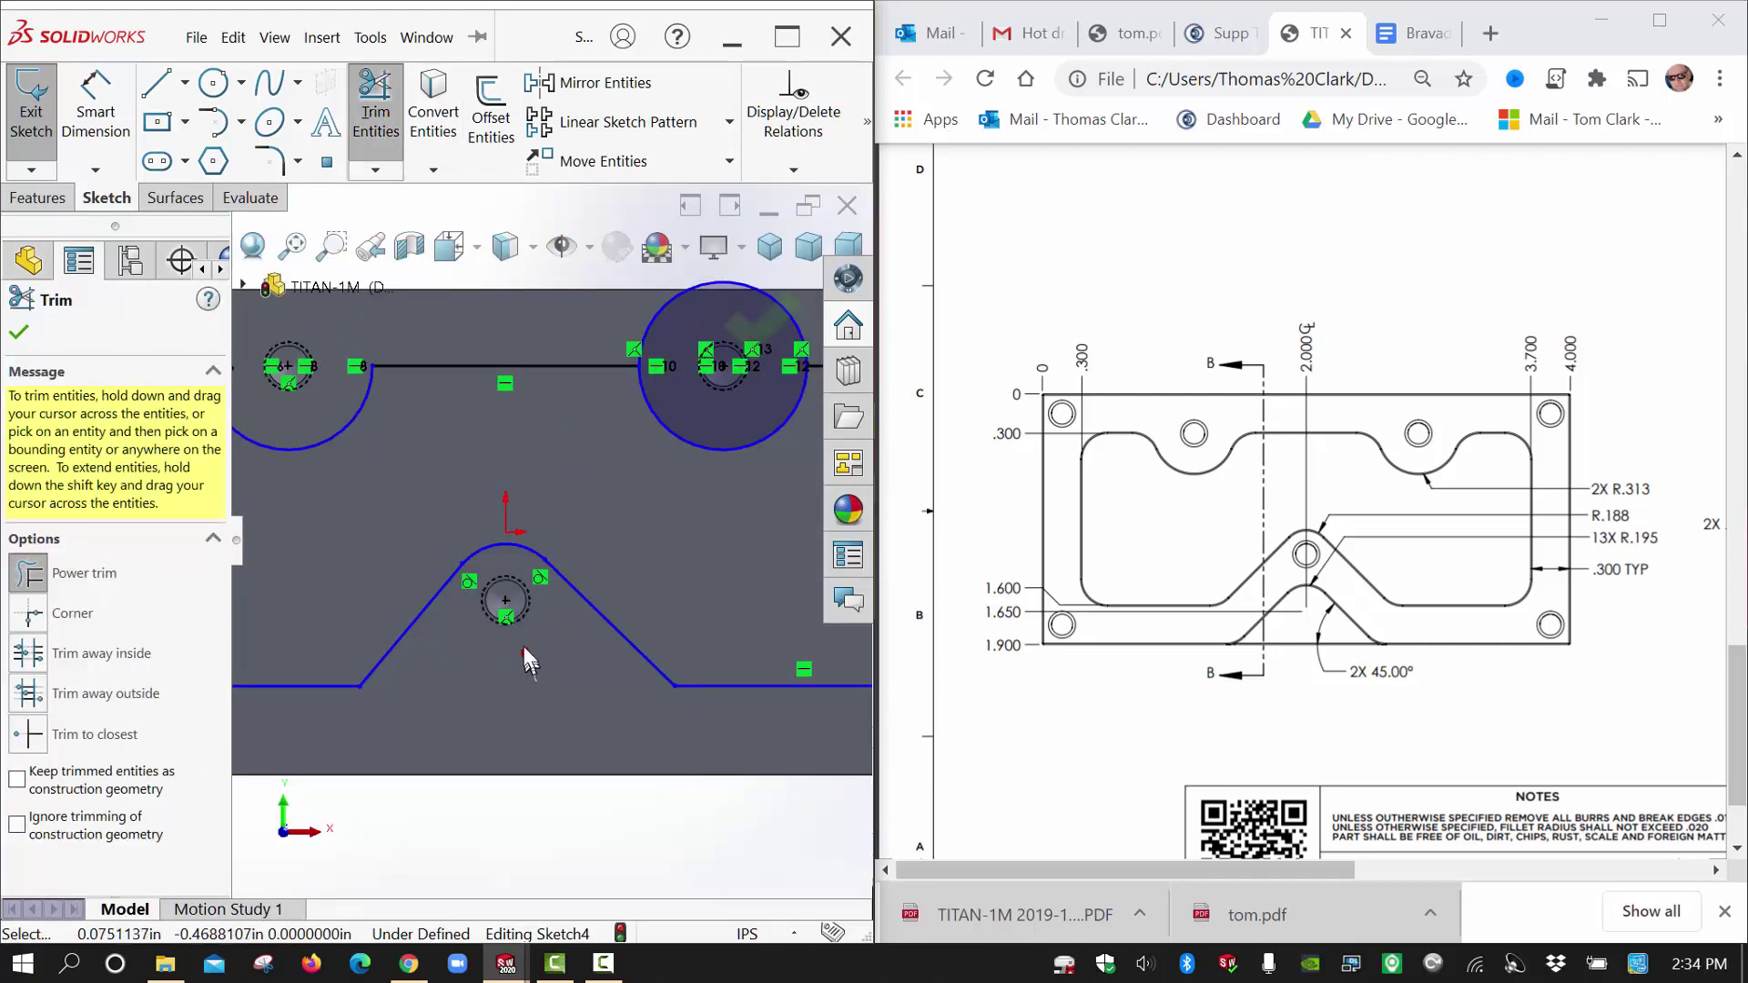
pyautogui.scroll(2, 565, 528)
pyautogui.moveTo(700, 355); pyautogui.dragTo(689, 370)
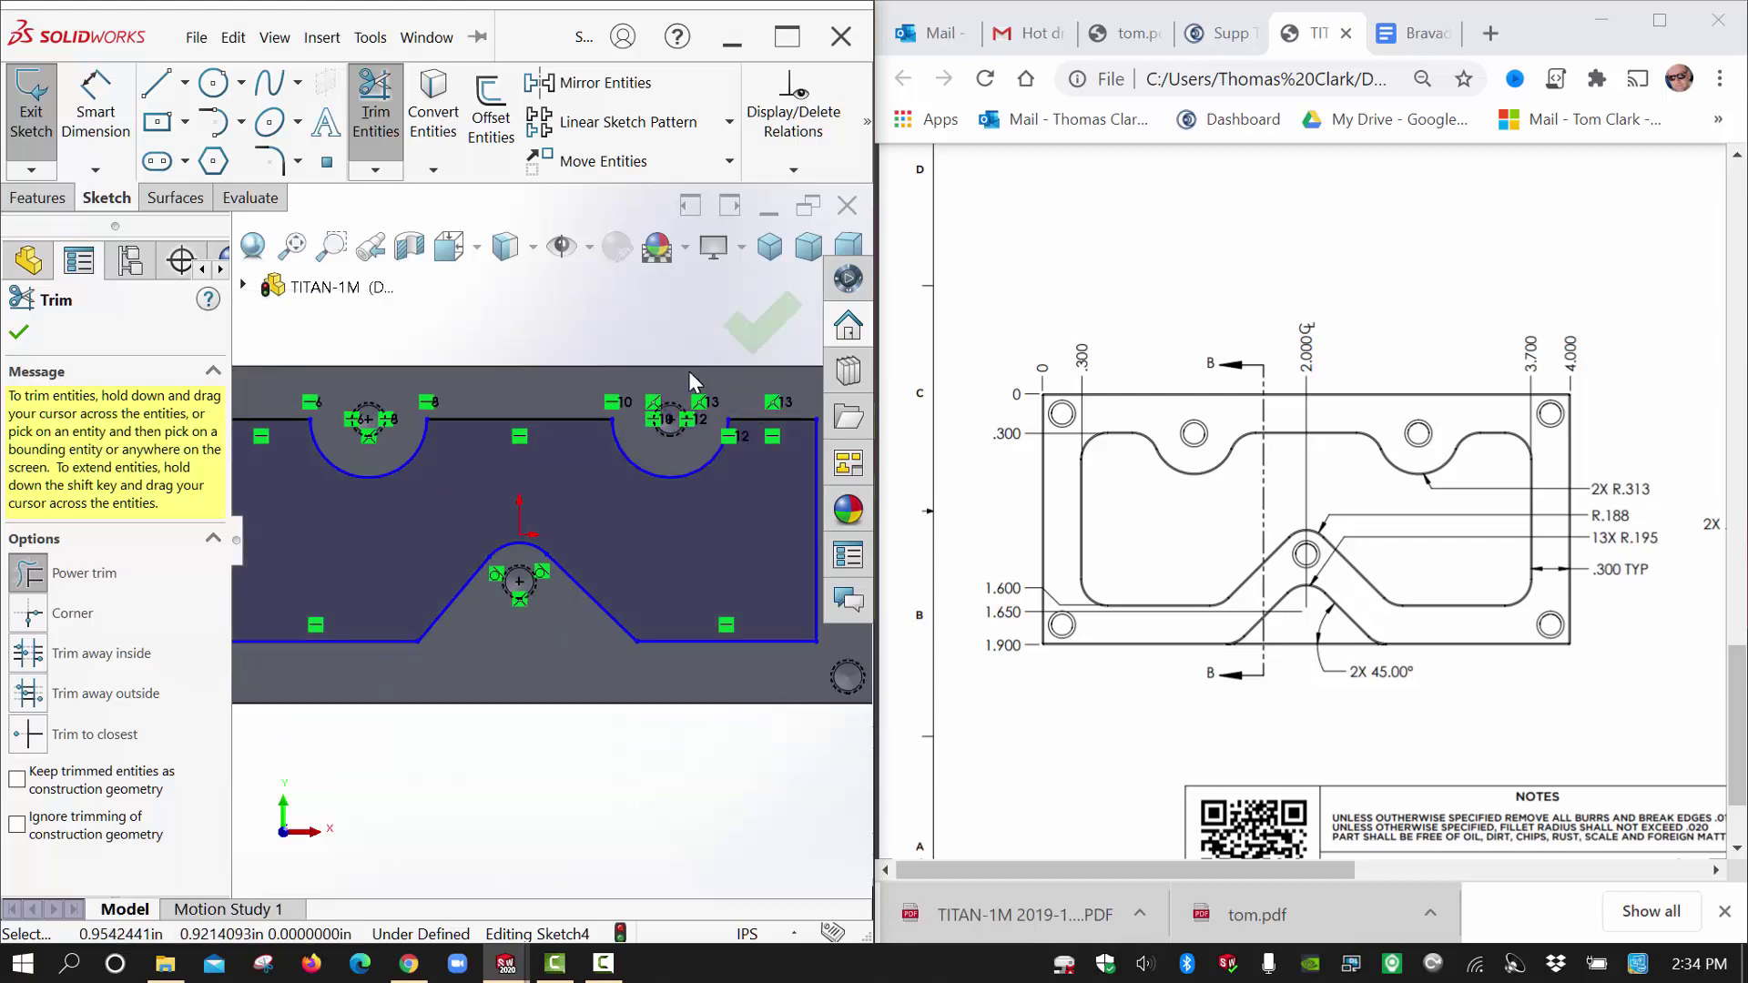
pyautogui.scroll(2, 524, 535)
pyautogui.scroll(2, 532, 527)
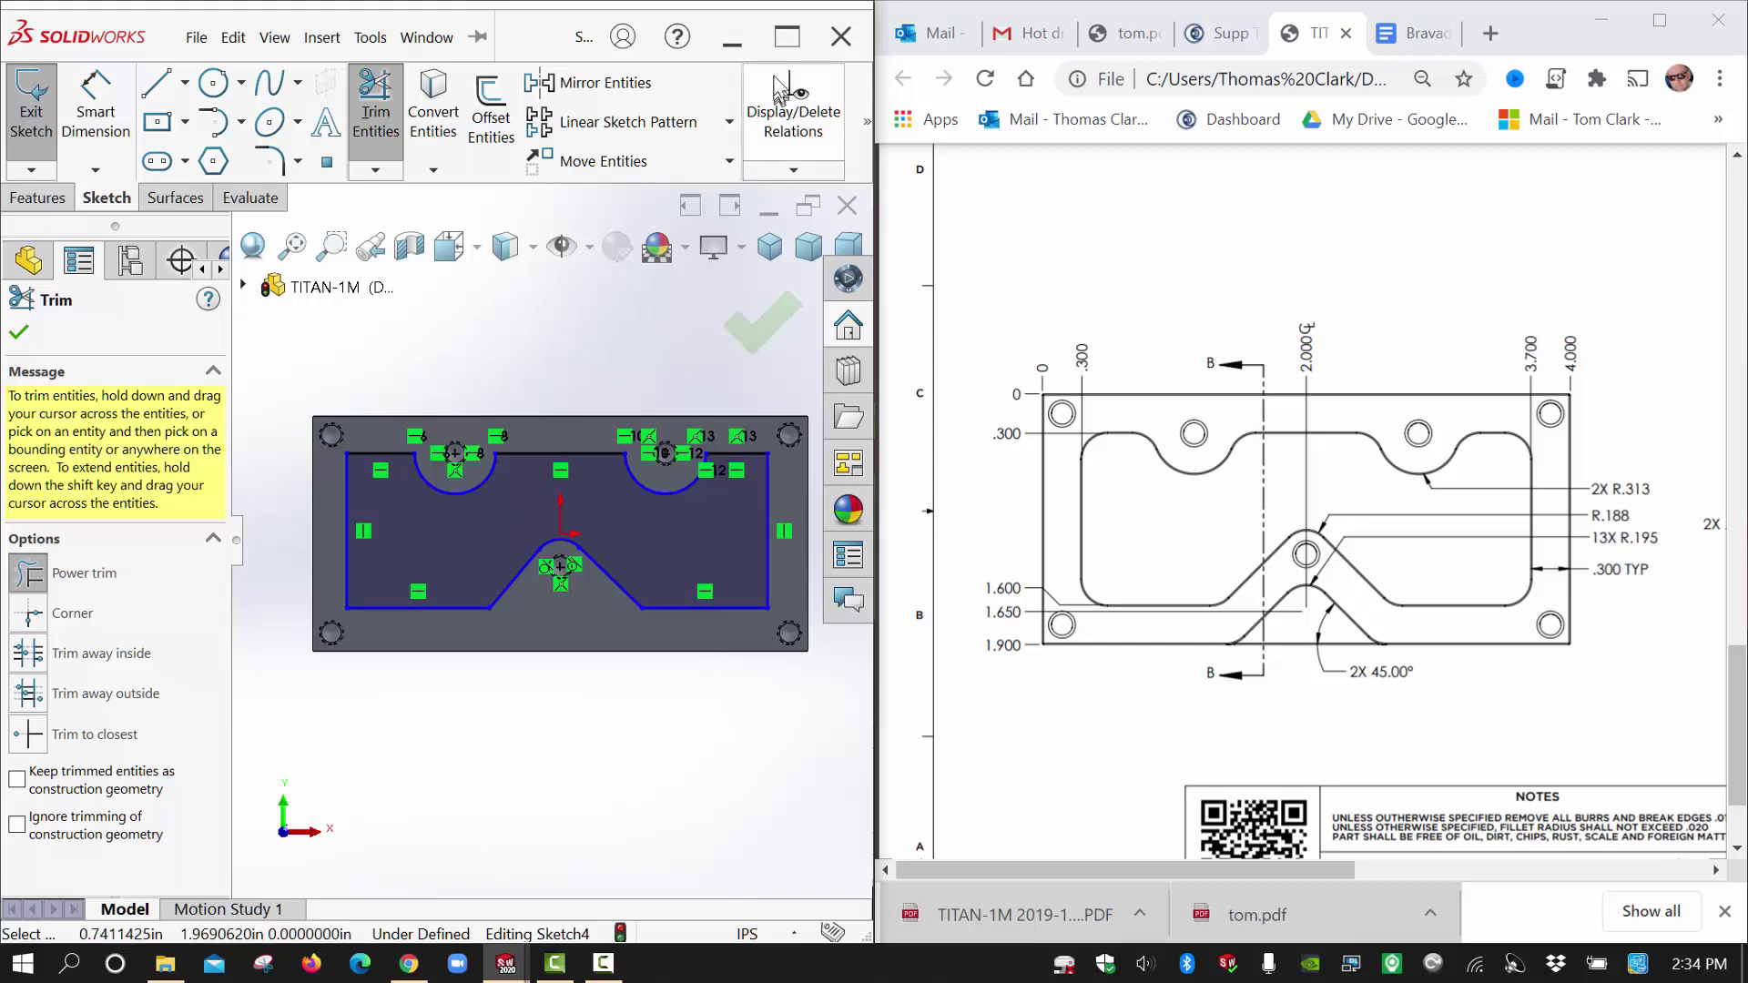
pyautogui.press('Escape')
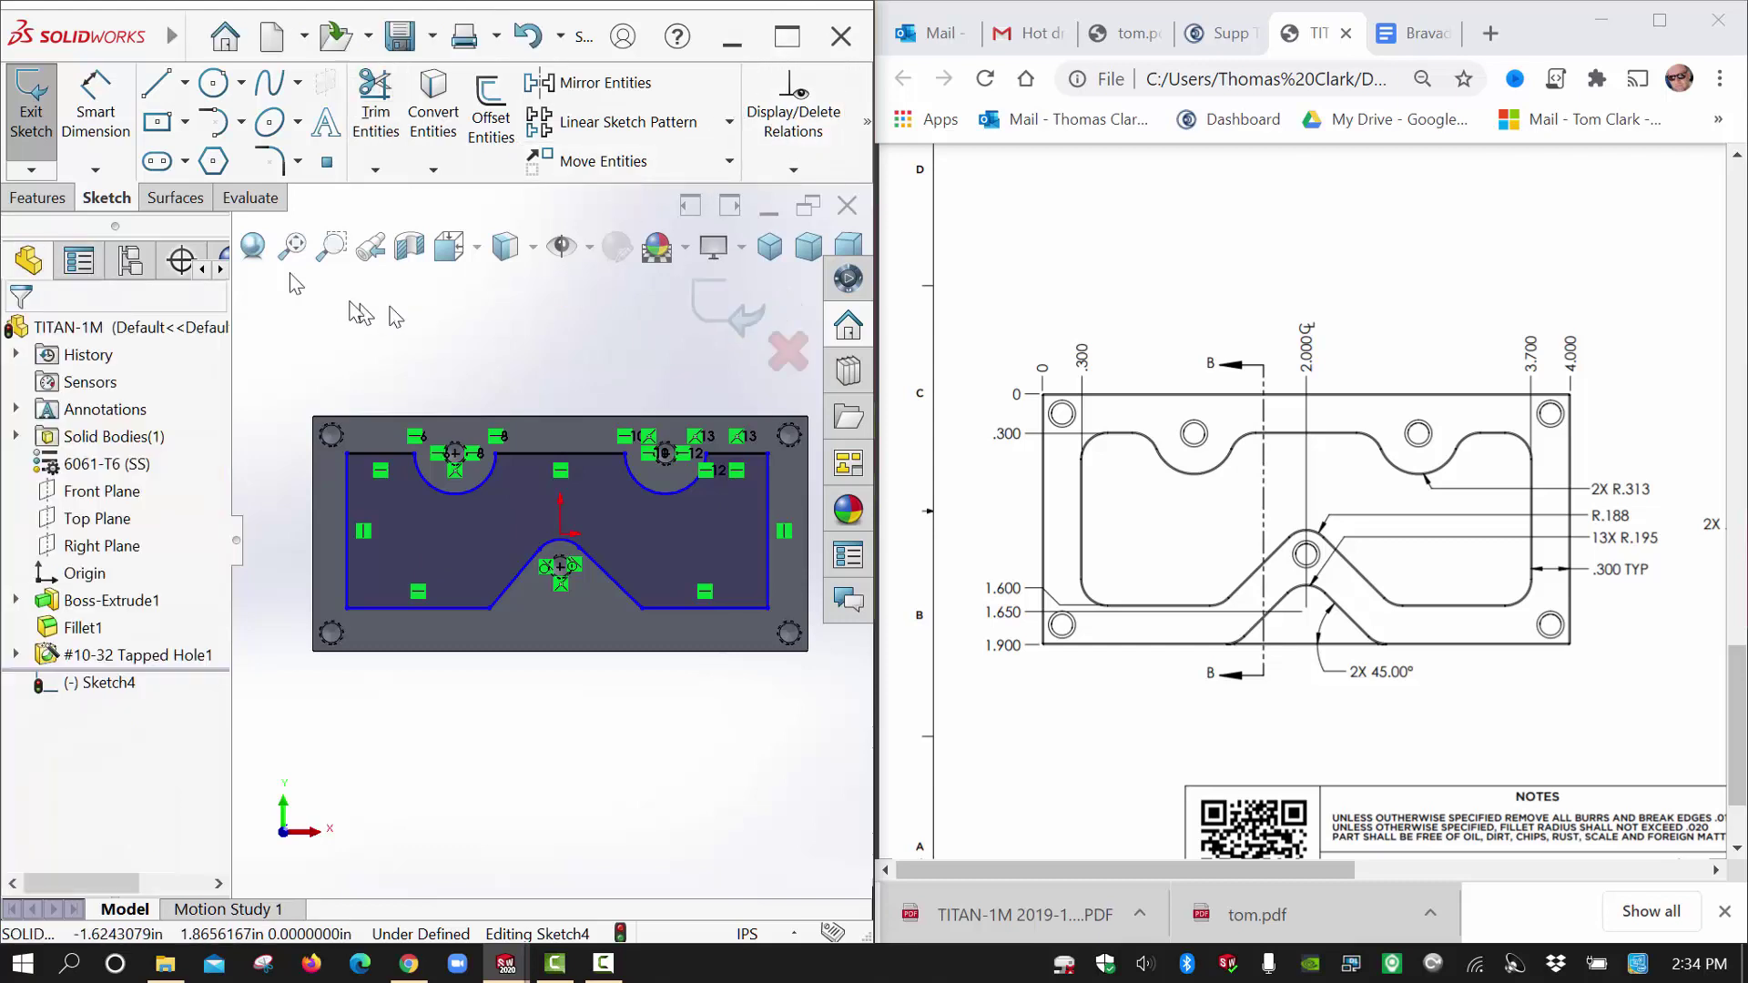
# Add a vertical ordinate dimension from the block's top-left corner to the profile's lower-left horizontal line and set it to 1.6 in.
pyautogui.click(96, 169)
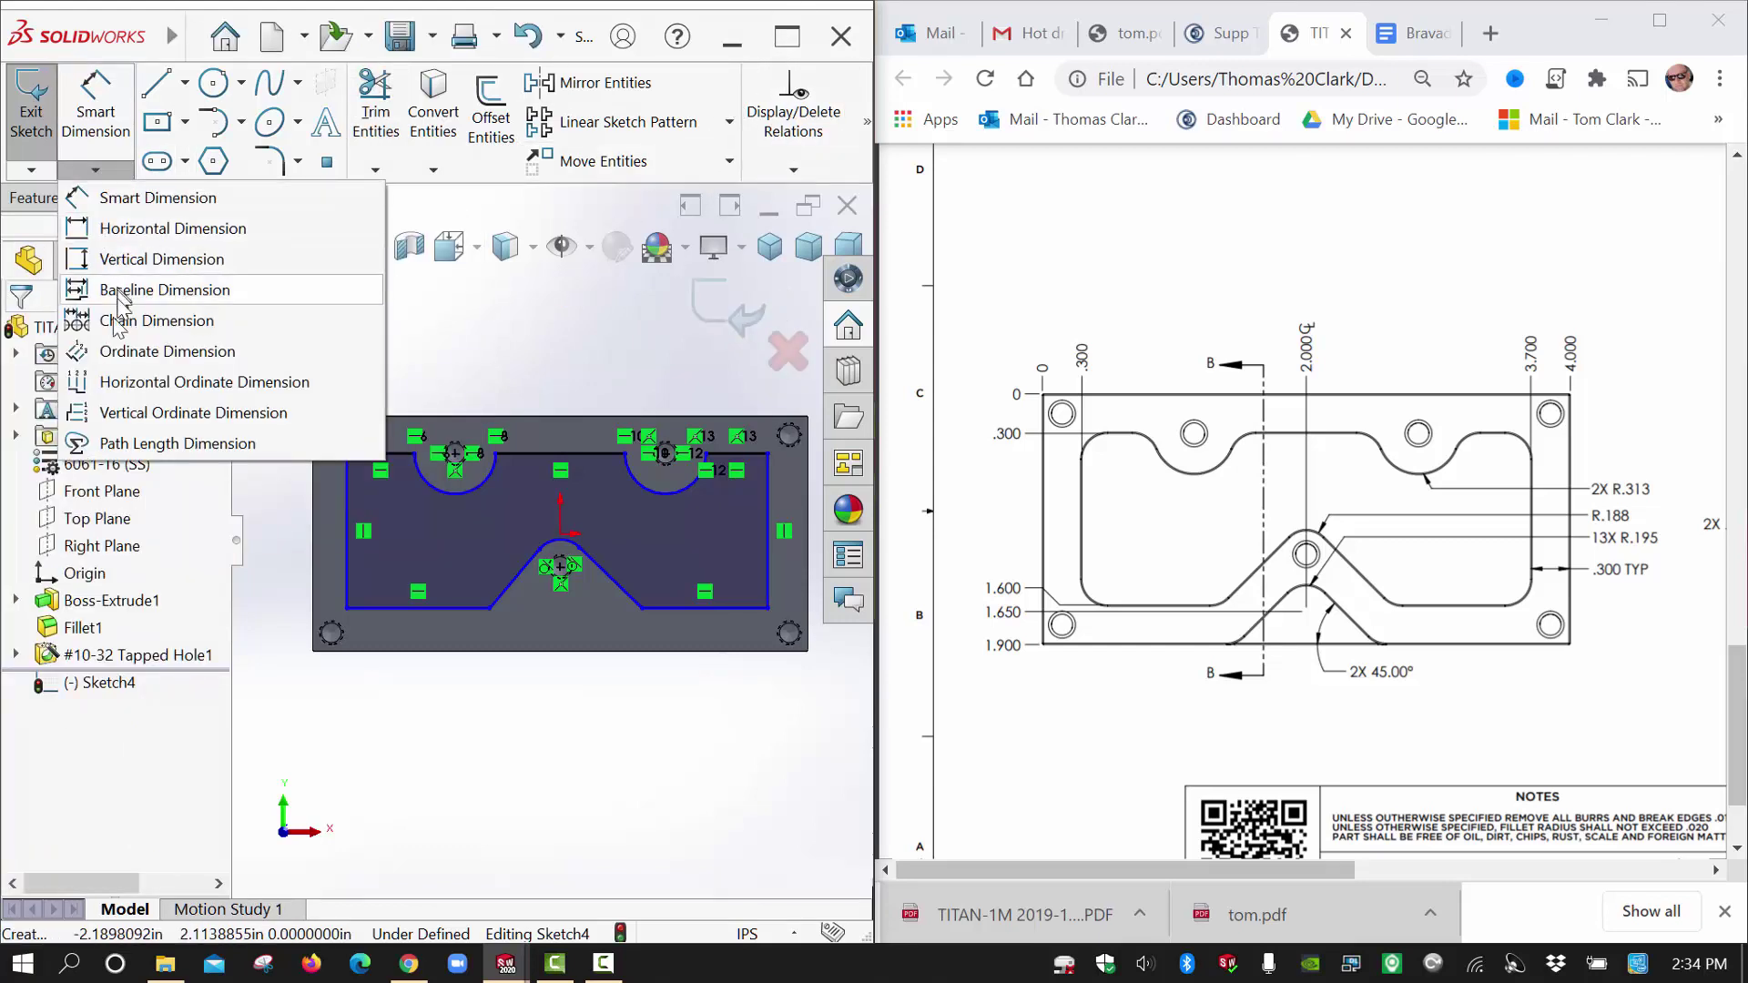
pyautogui.click(100, 412)
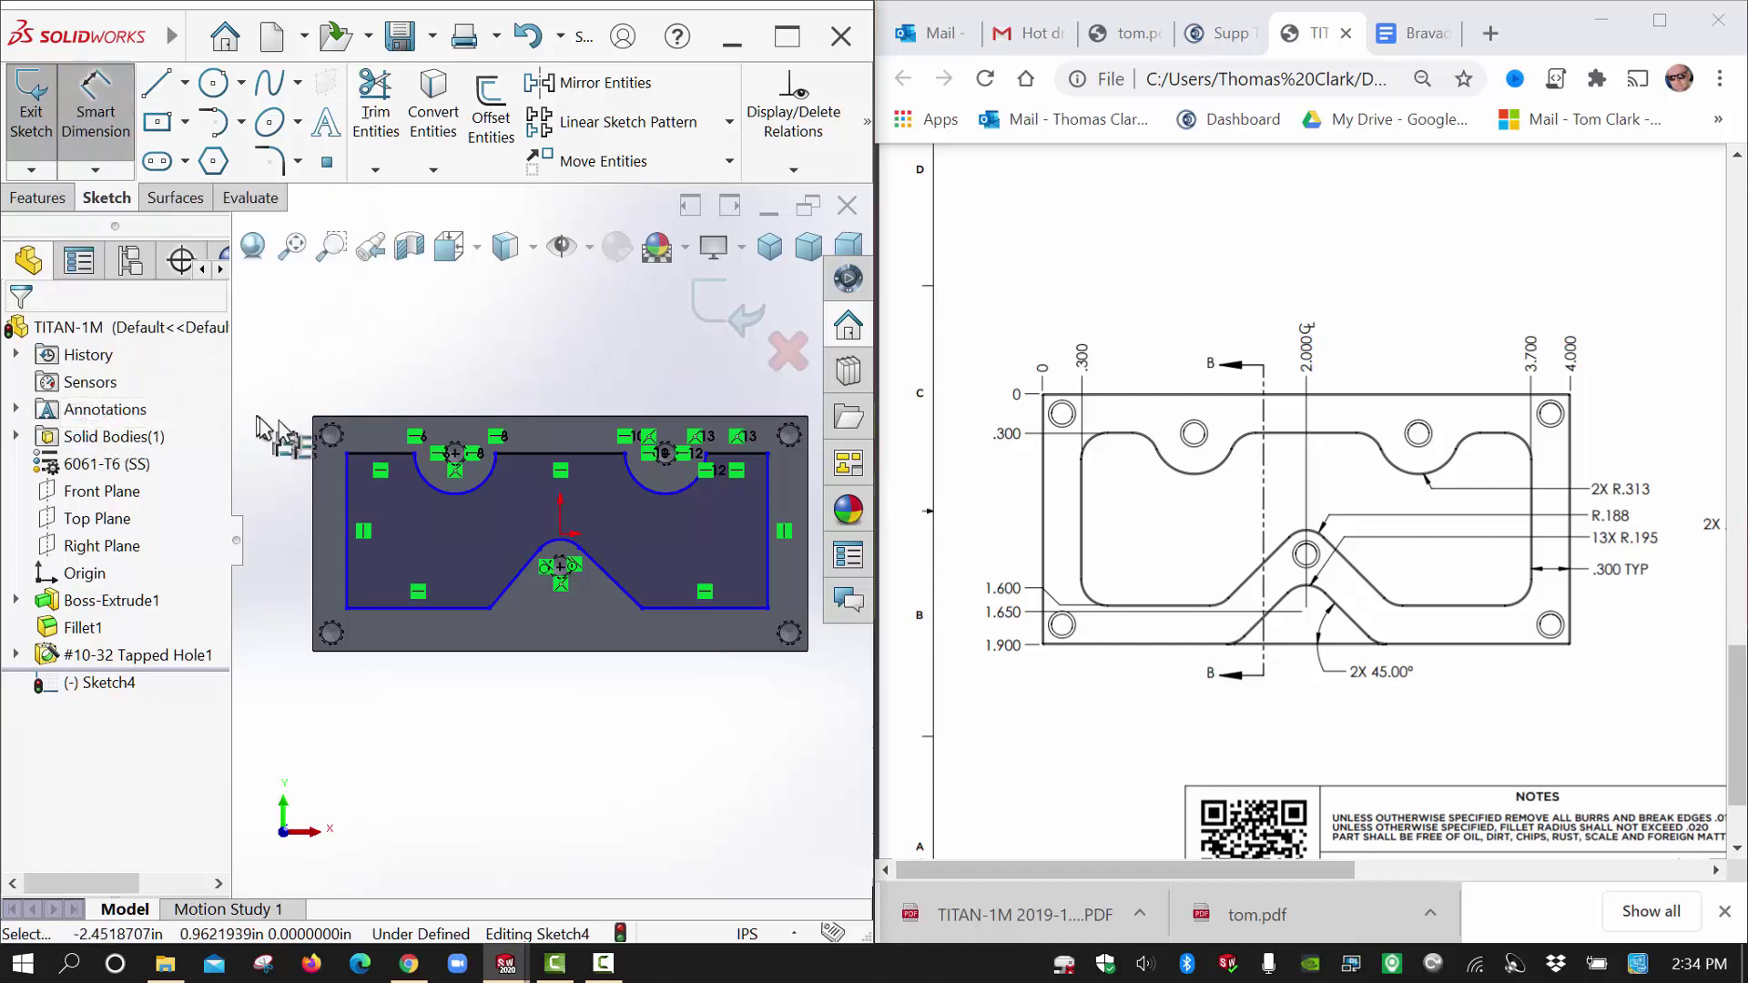
pyautogui.click(315, 416)
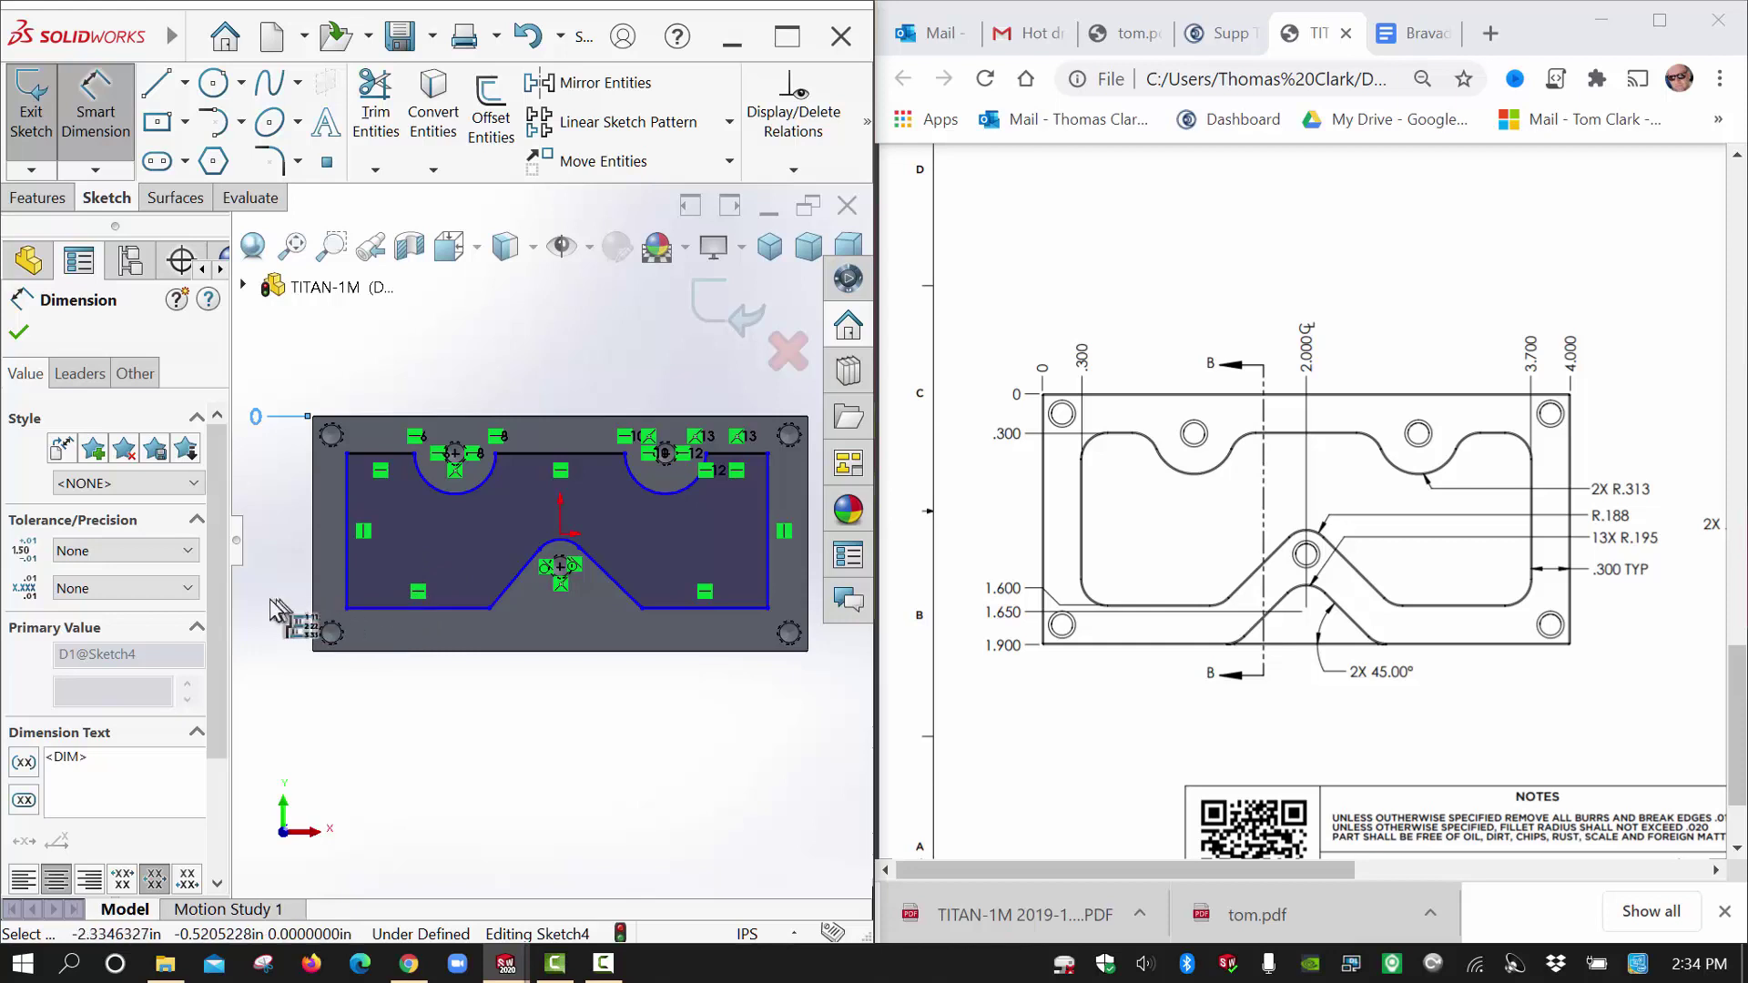
pyautogui.click(369, 608)
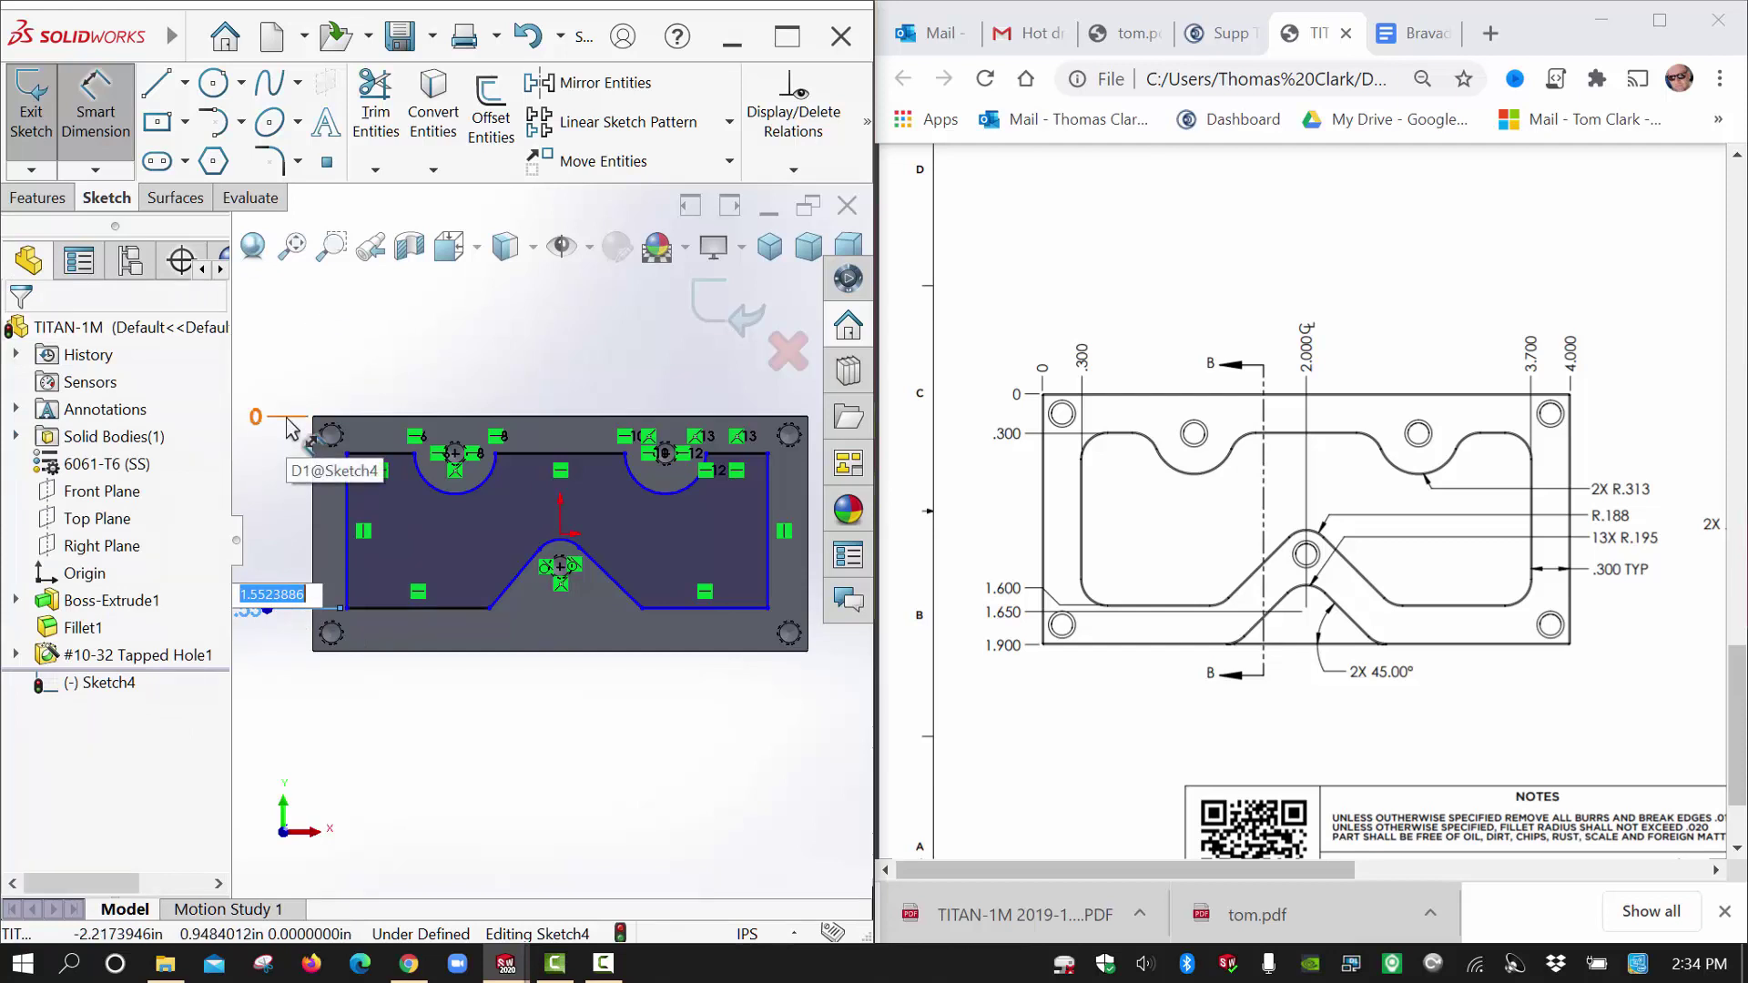
pyautogui.write('1.6')
pyautogui.press('Return')
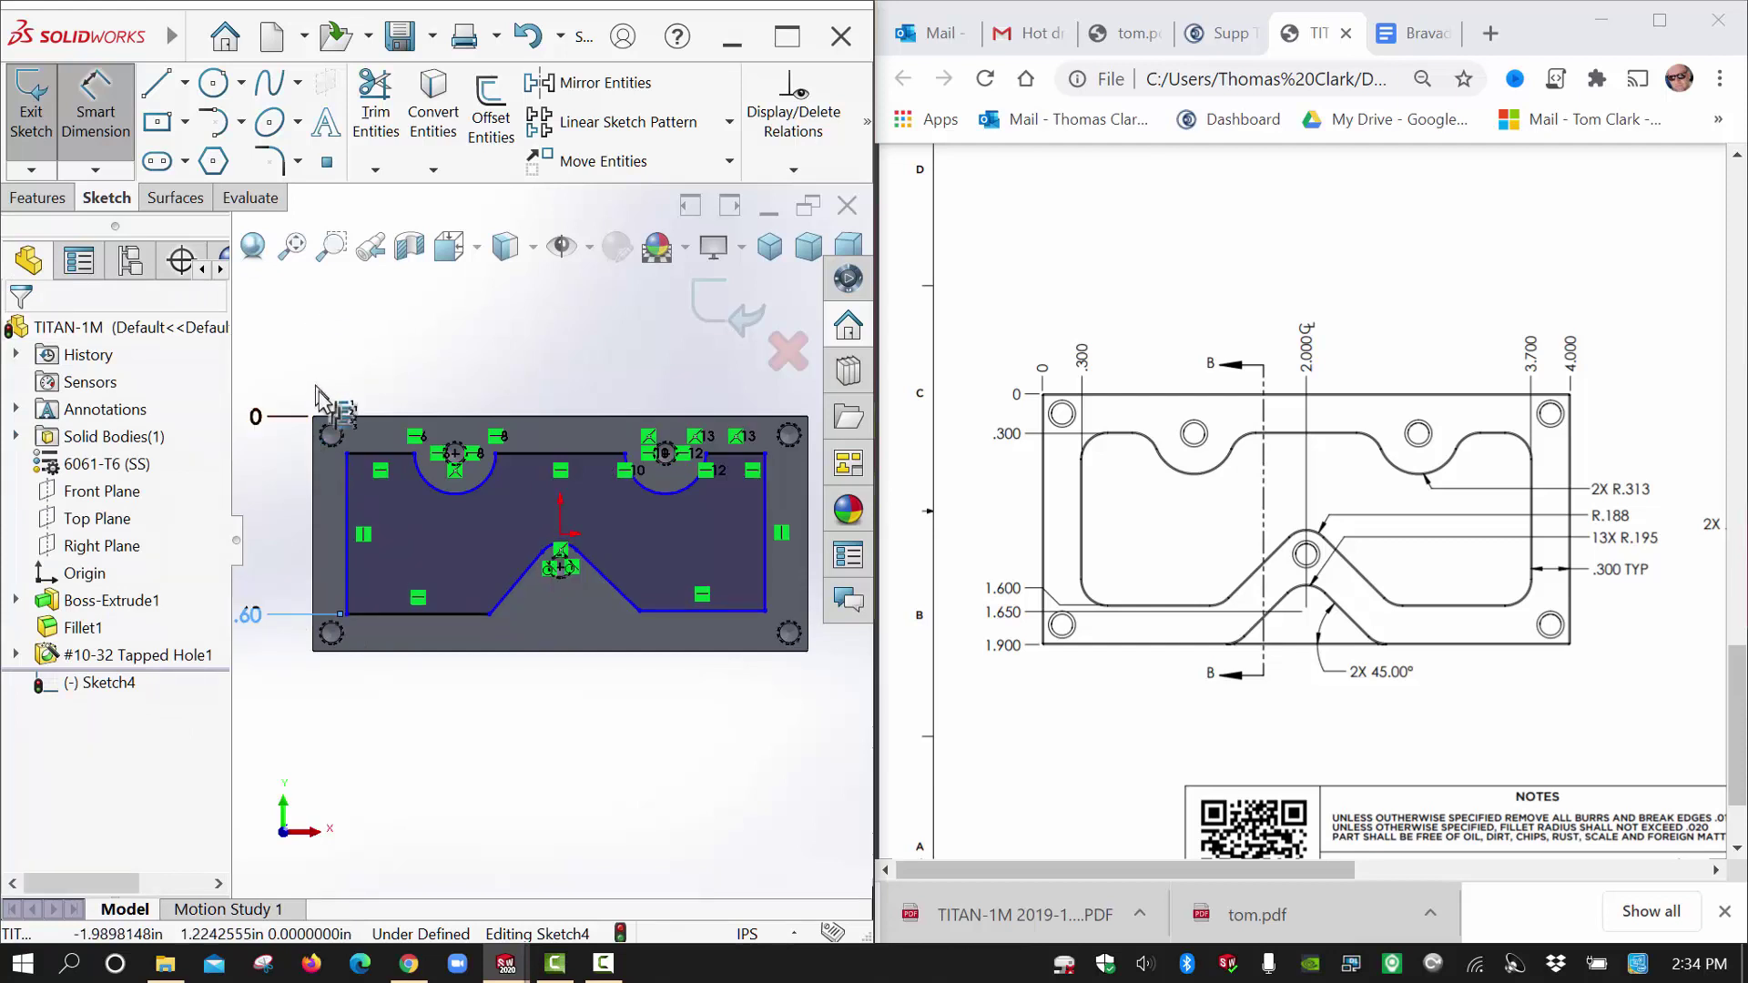
# Add horizontal ordinate dimensions from the block's left edge to the profile's left and right vertical sides.
pyautogui.click(95, 169)
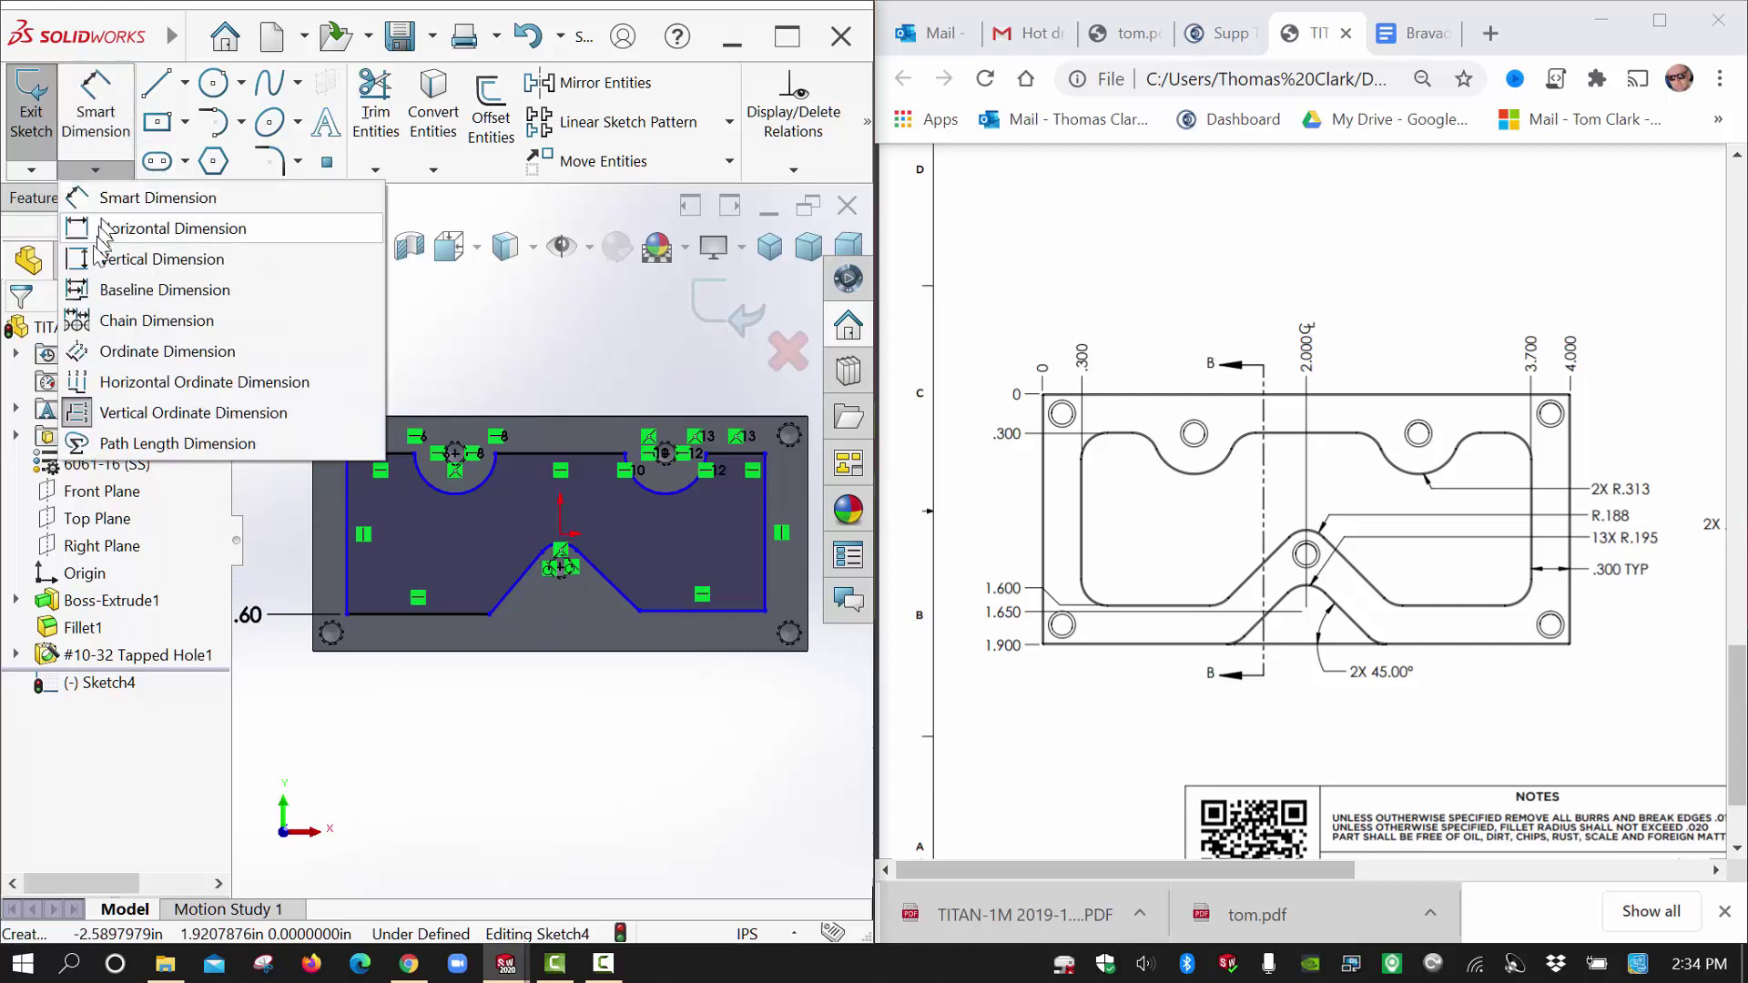
pyautogui.click(91, 382)
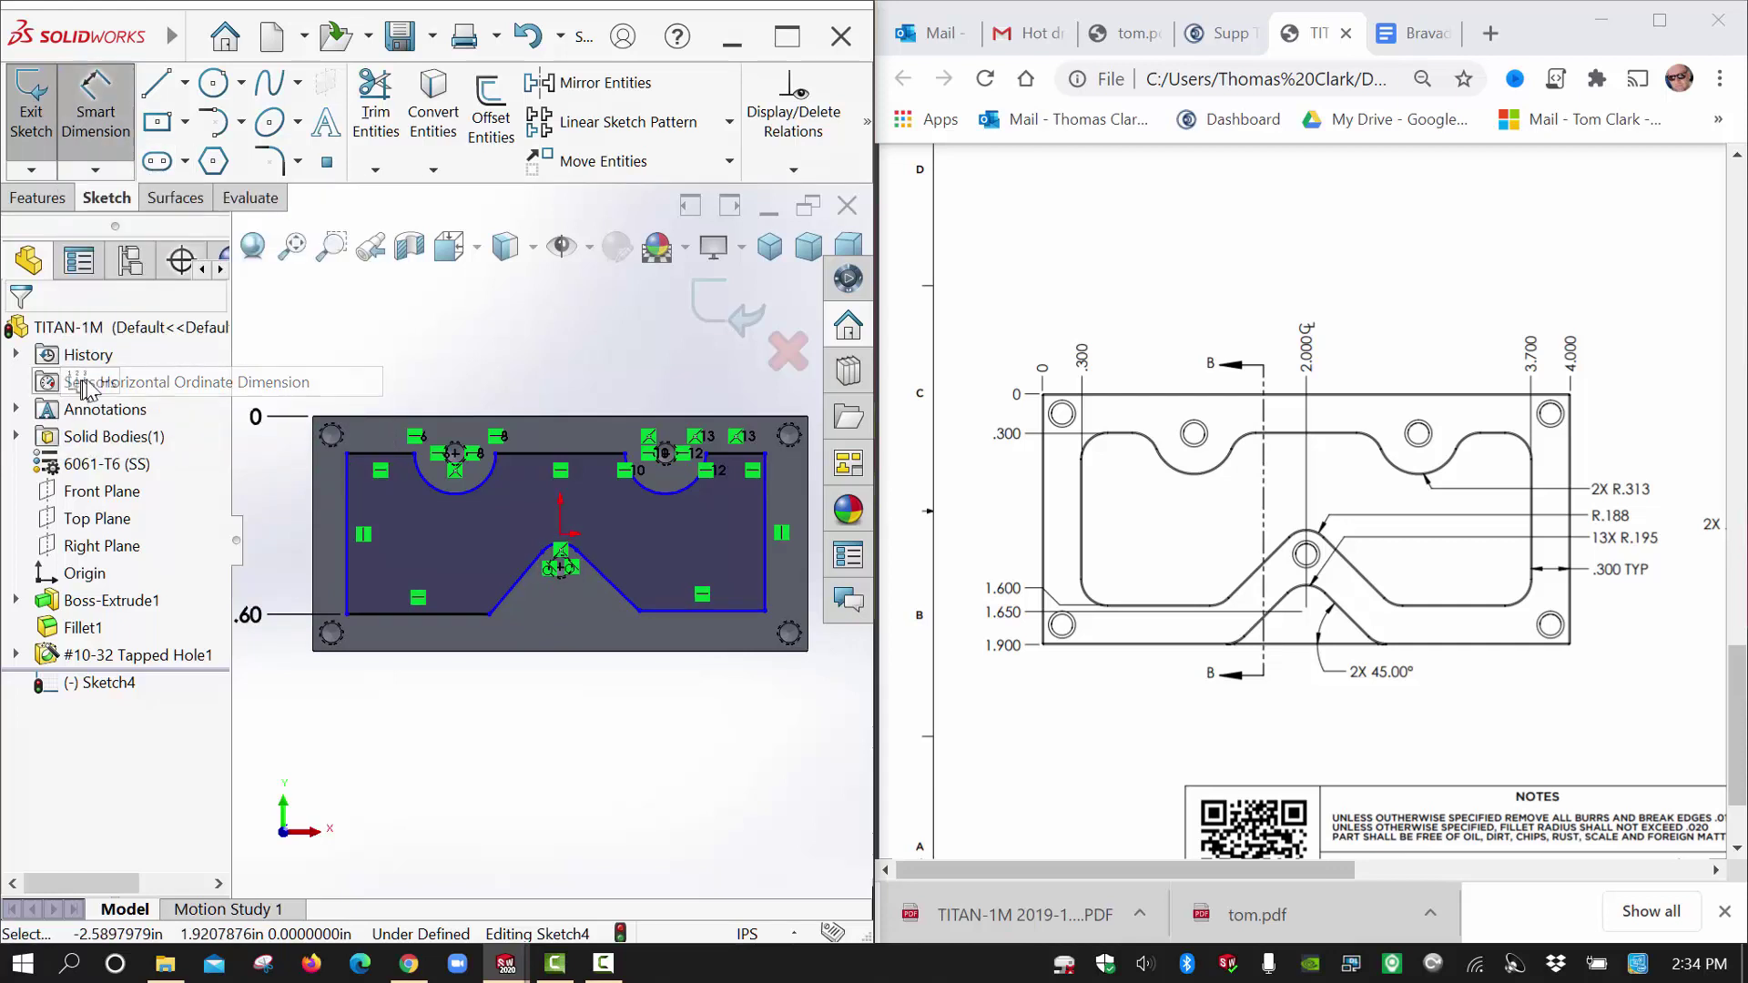
pyautogui.click(314, 465)
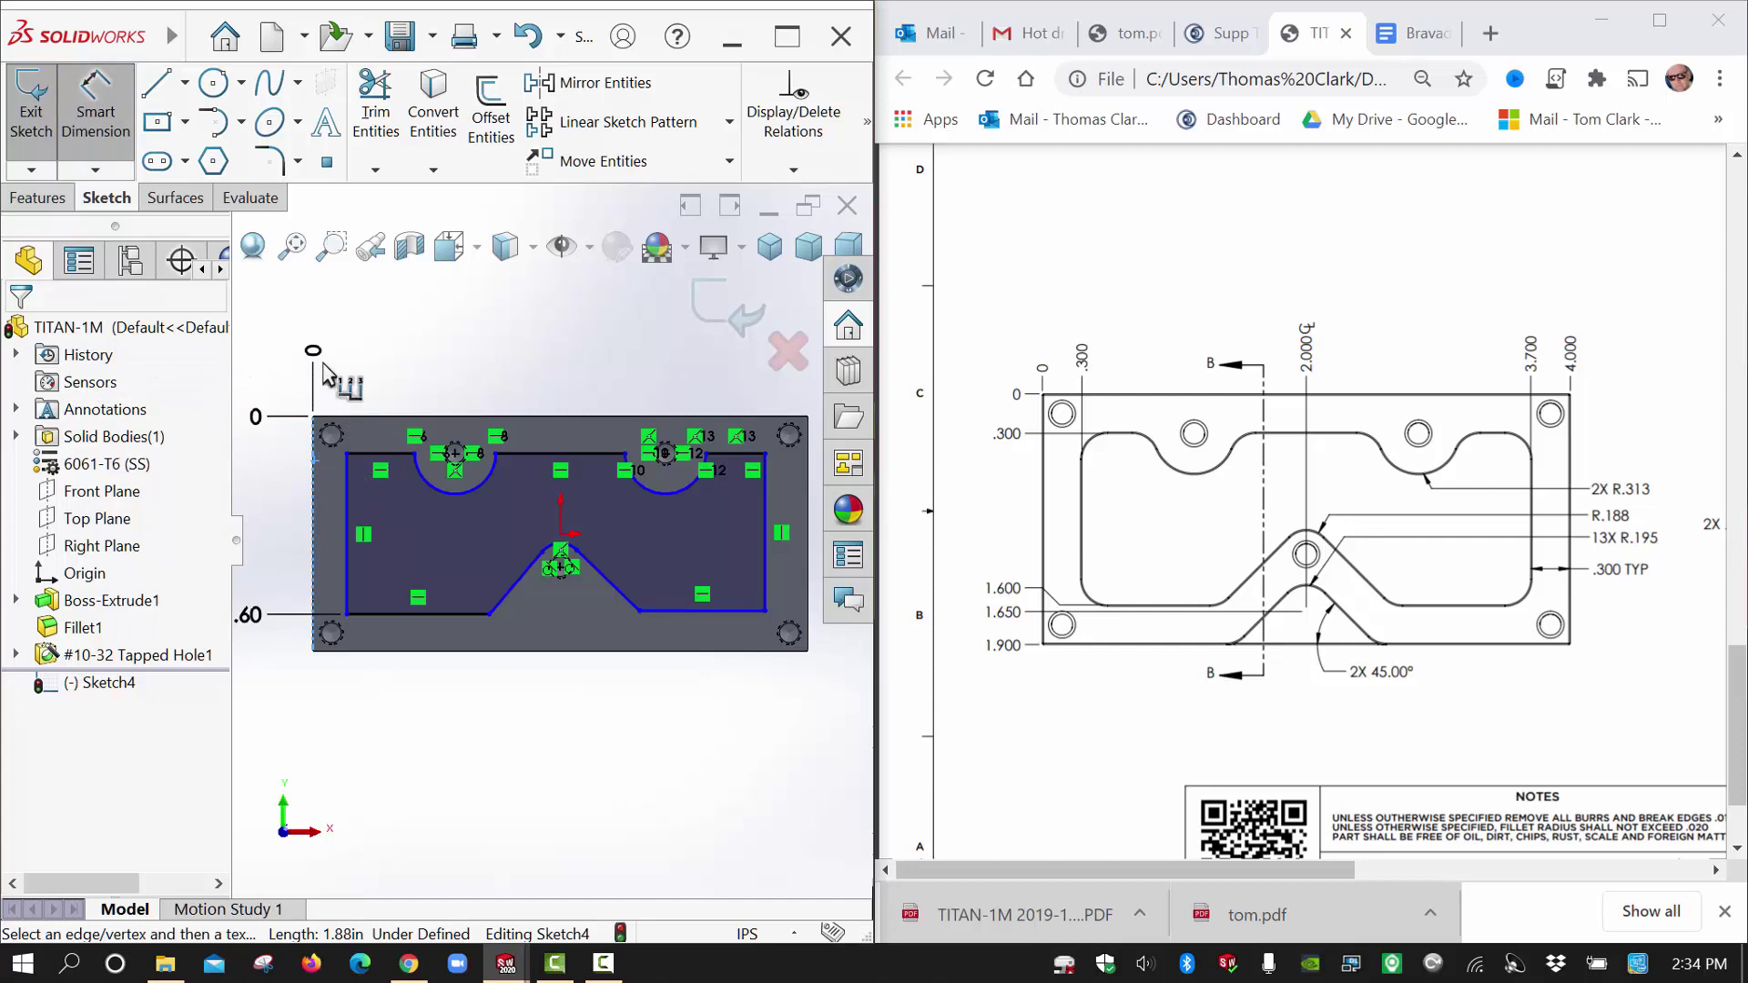
pyautogui.click(344, 470)
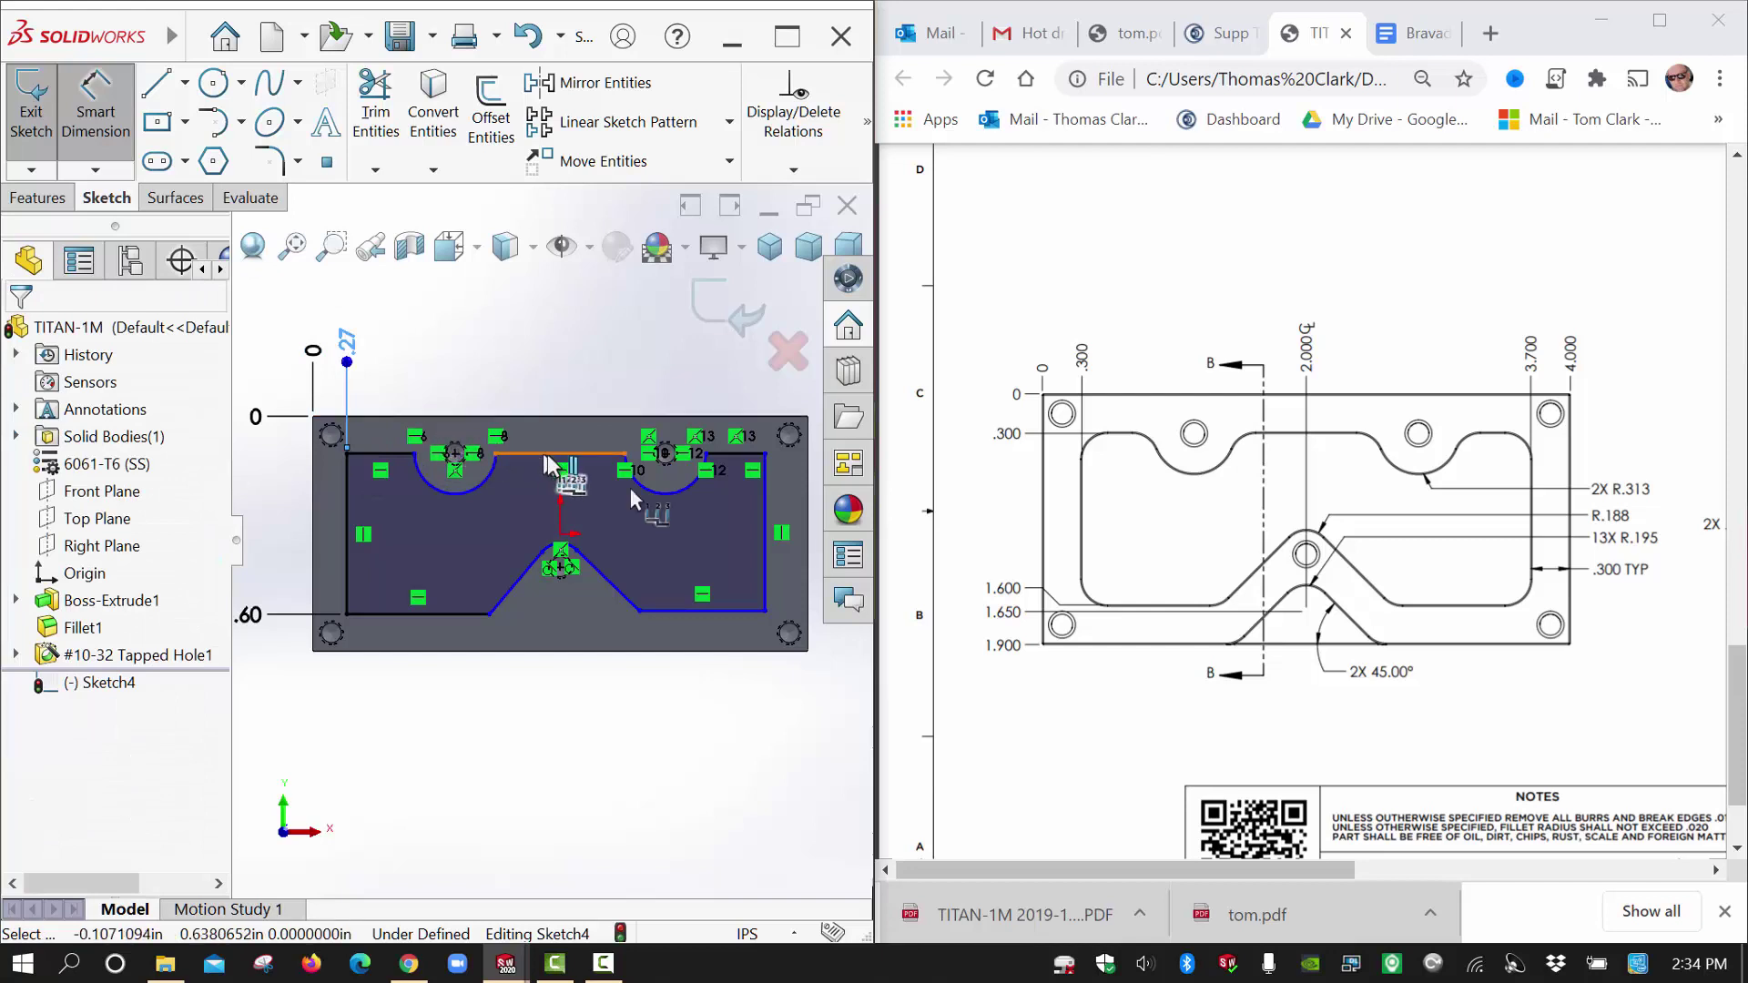
pyautogui.click(766, 460)
pyautogui.click(765, 355)
pyautogui.press('Escape')
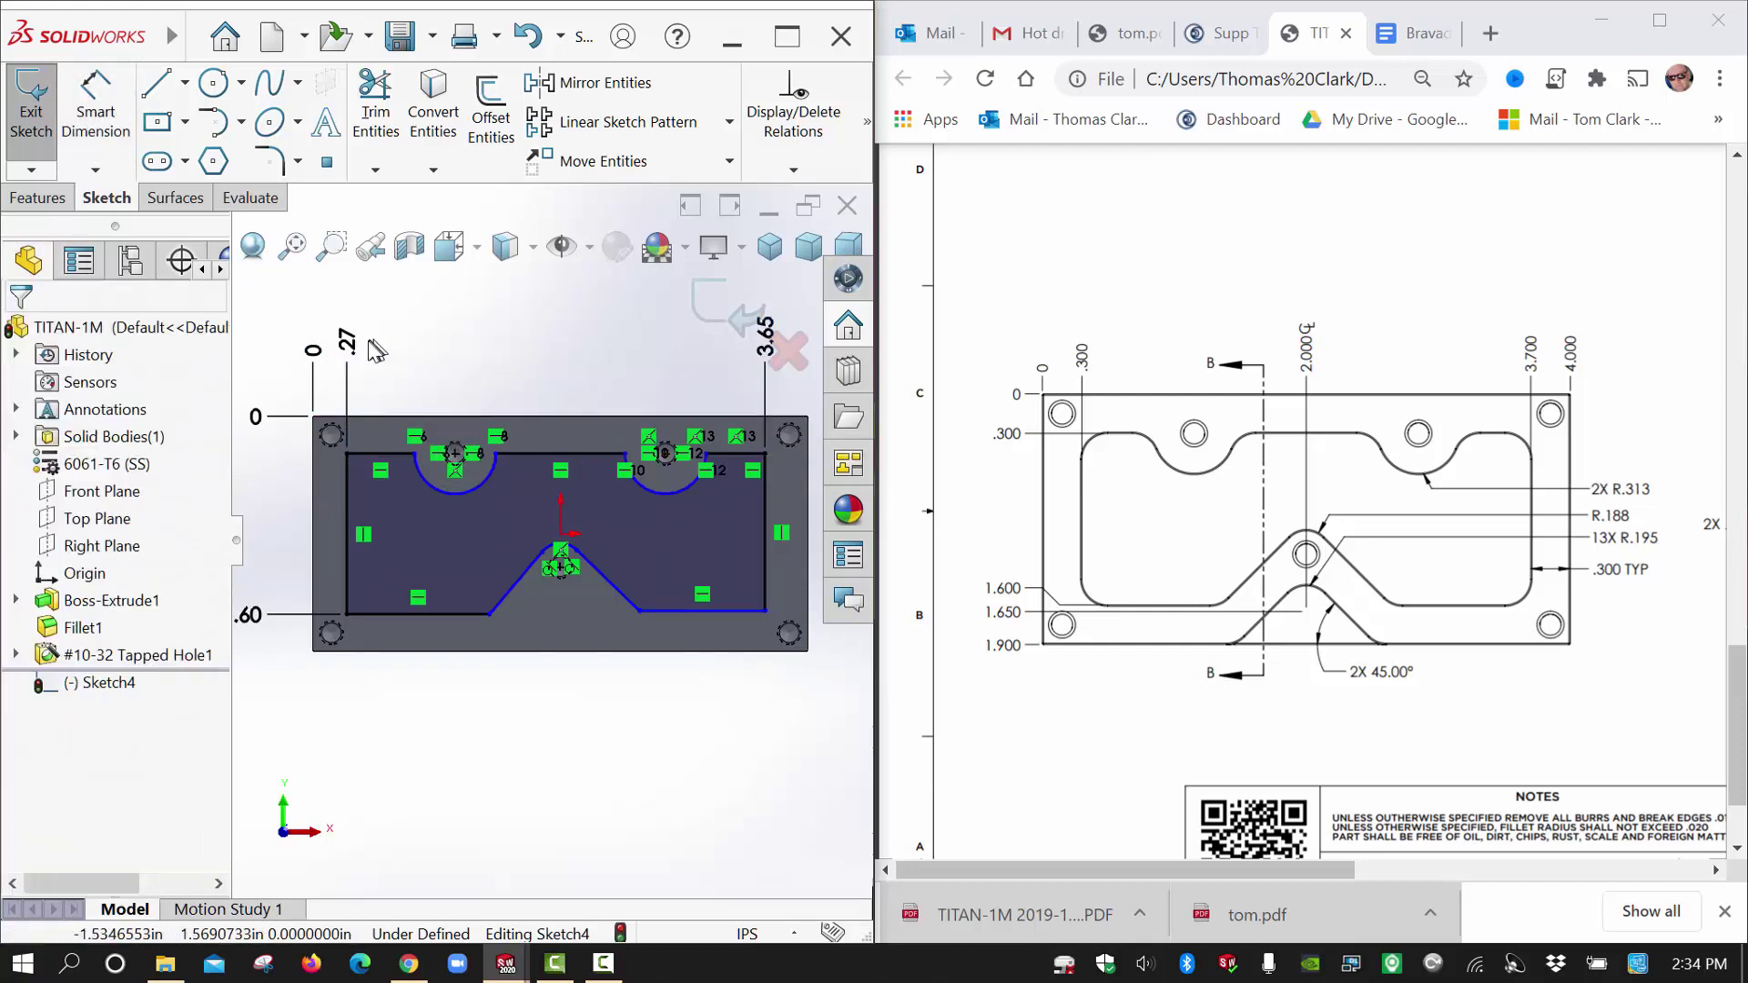
# Set the horizontal ordinate dimensions to 0.30 in for the profile's left side and 3.7 in for its right side.
pyautogui.doubleClick(355, 343)
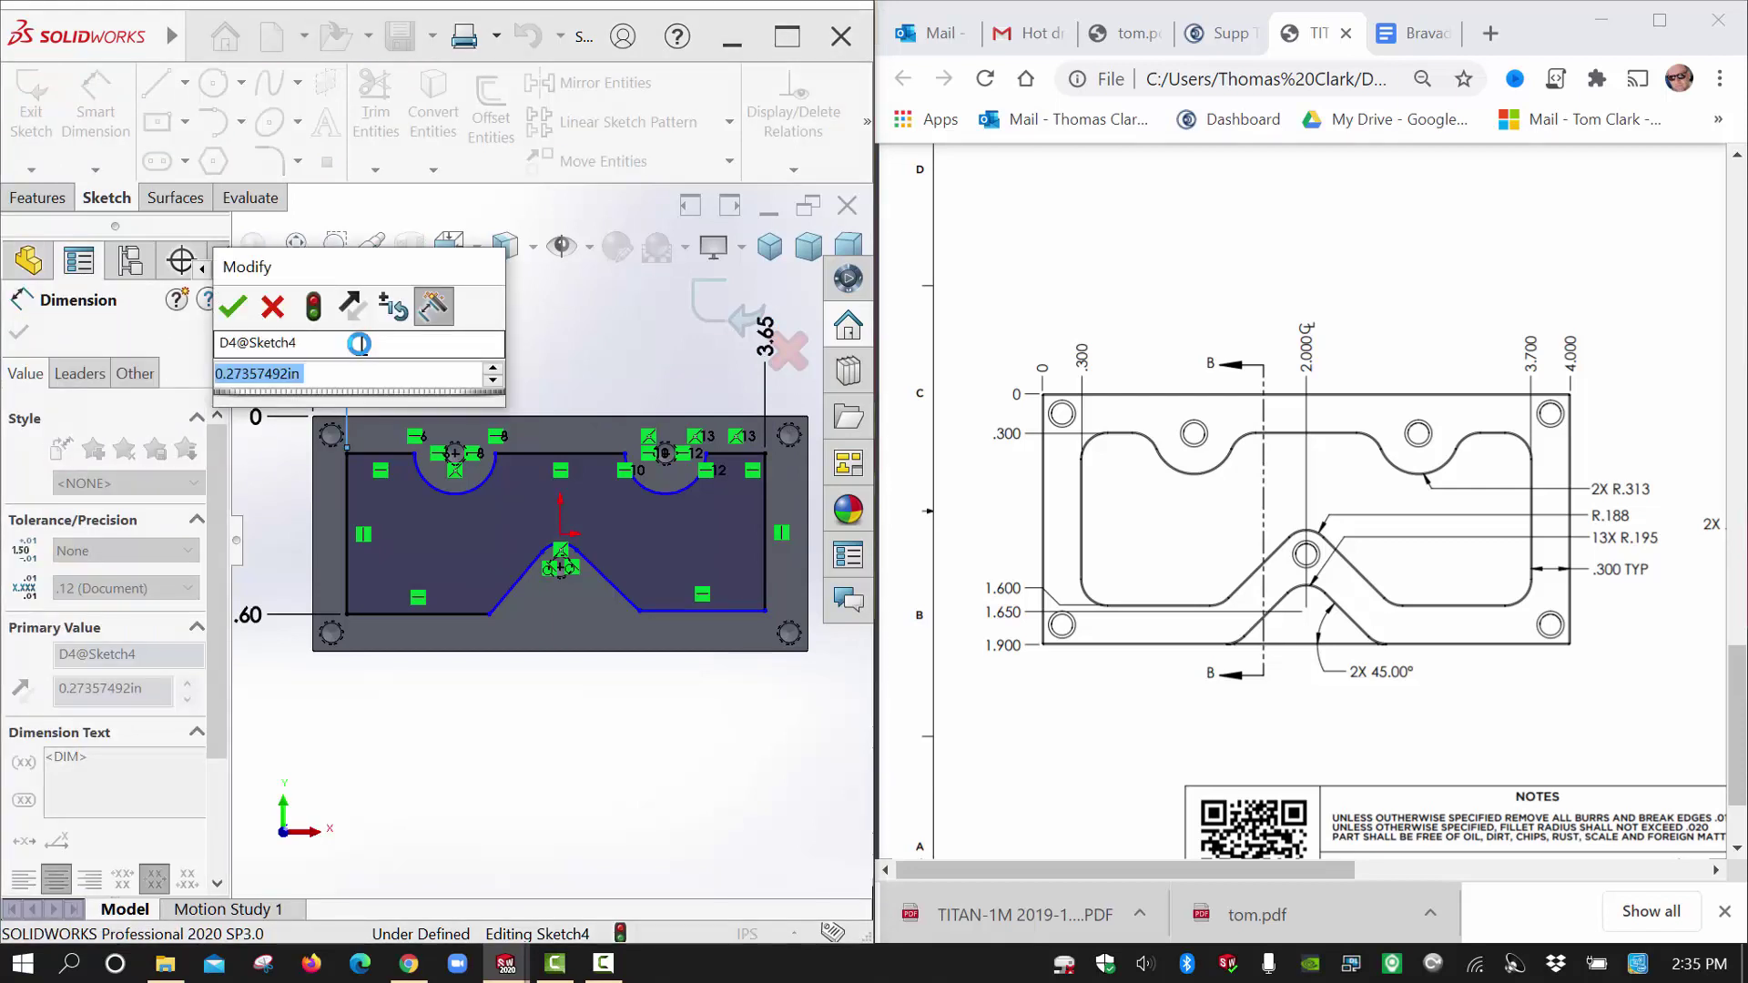
pyautogui.press('Return')
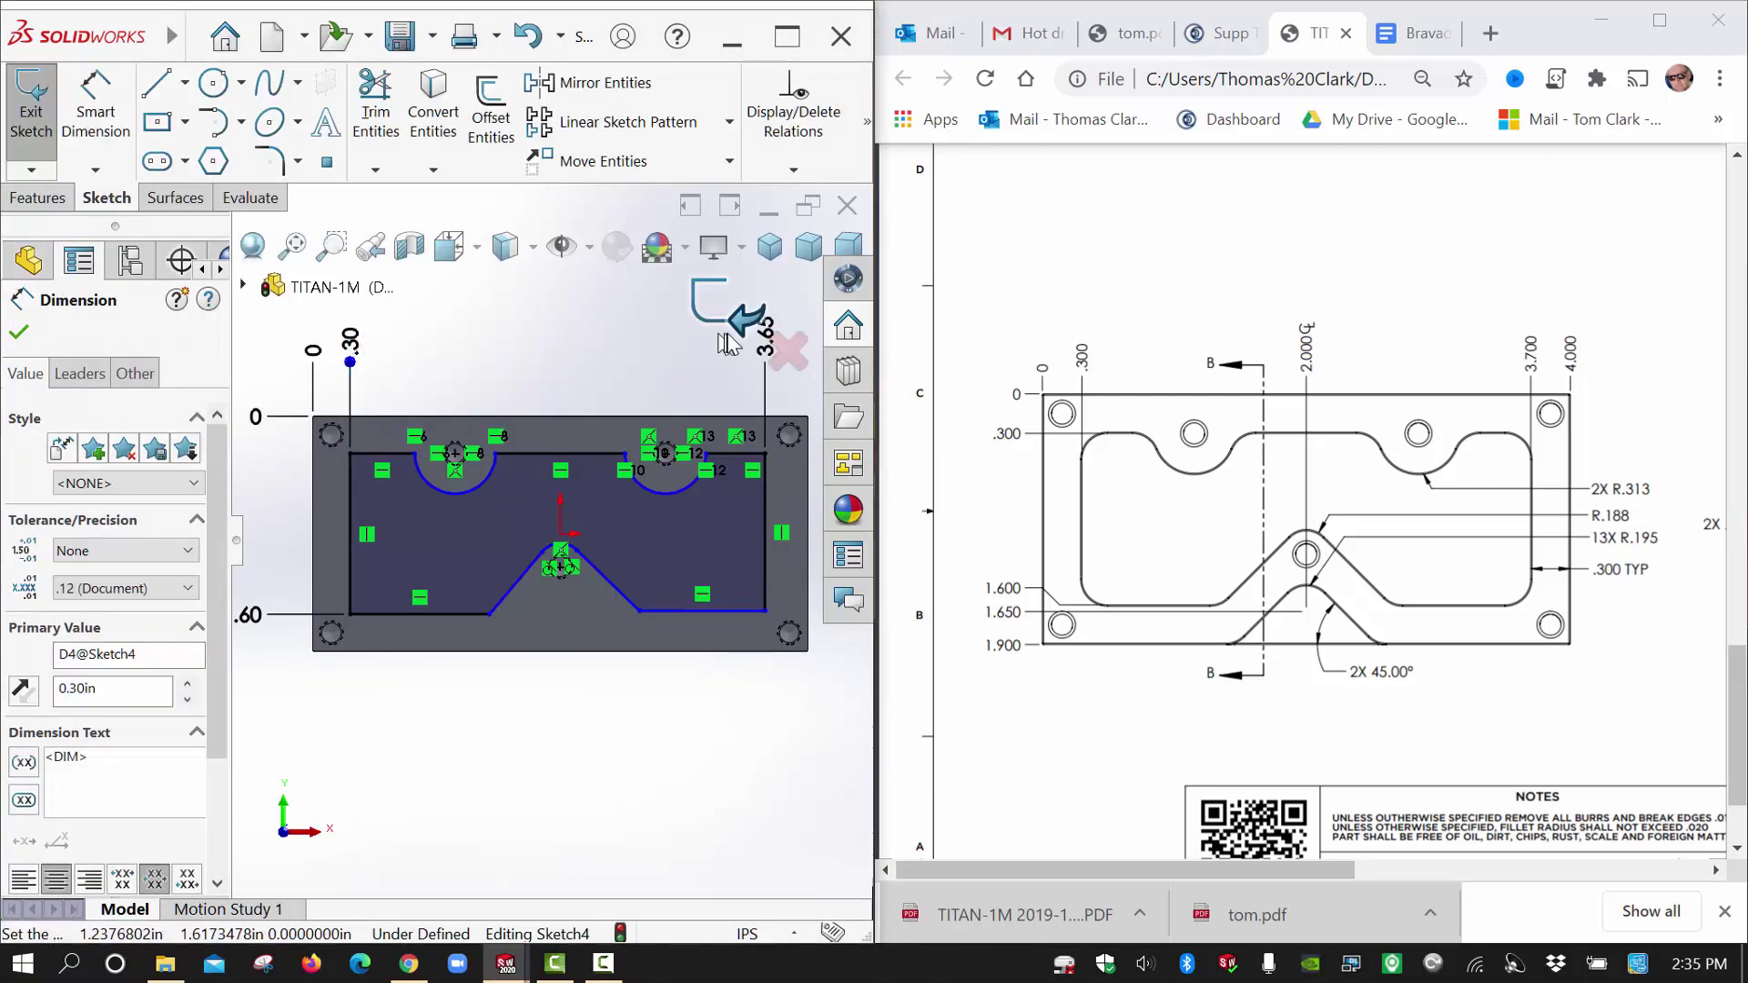
pyautogui.scroll(-4, 758, 372)
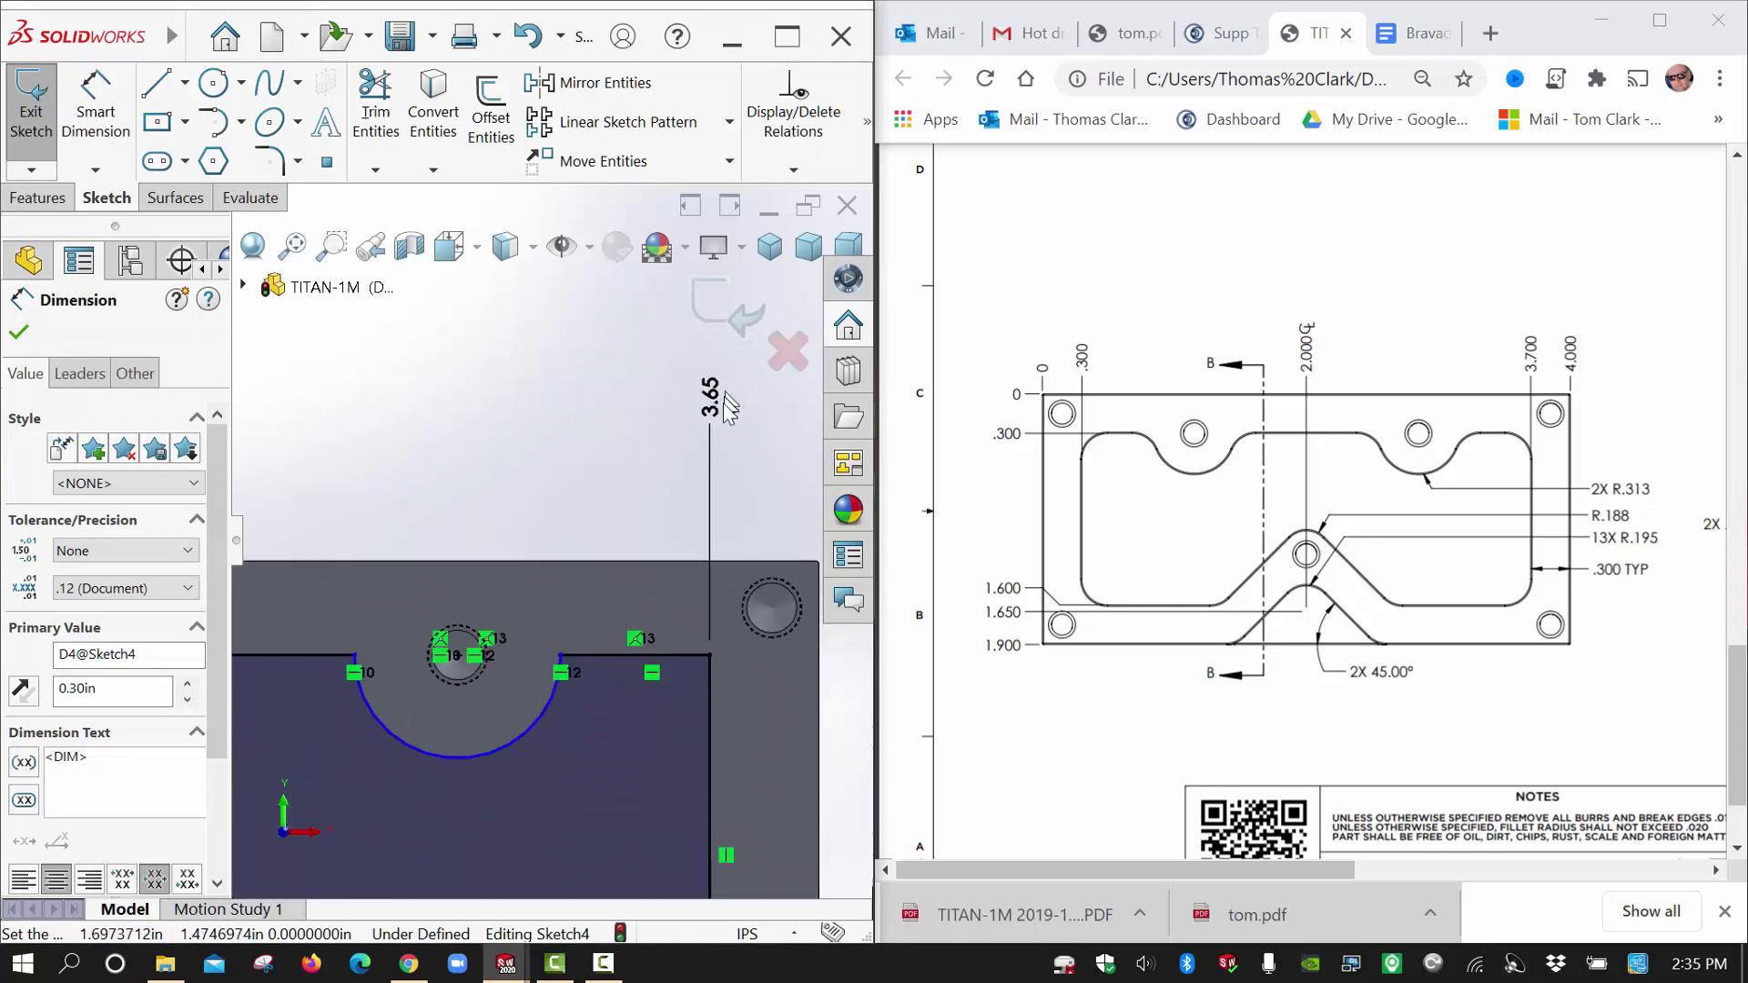
pyautogui.press('Escape')
pyautogui.doubleClick(708, 406)
pyautogui.write('3.7')
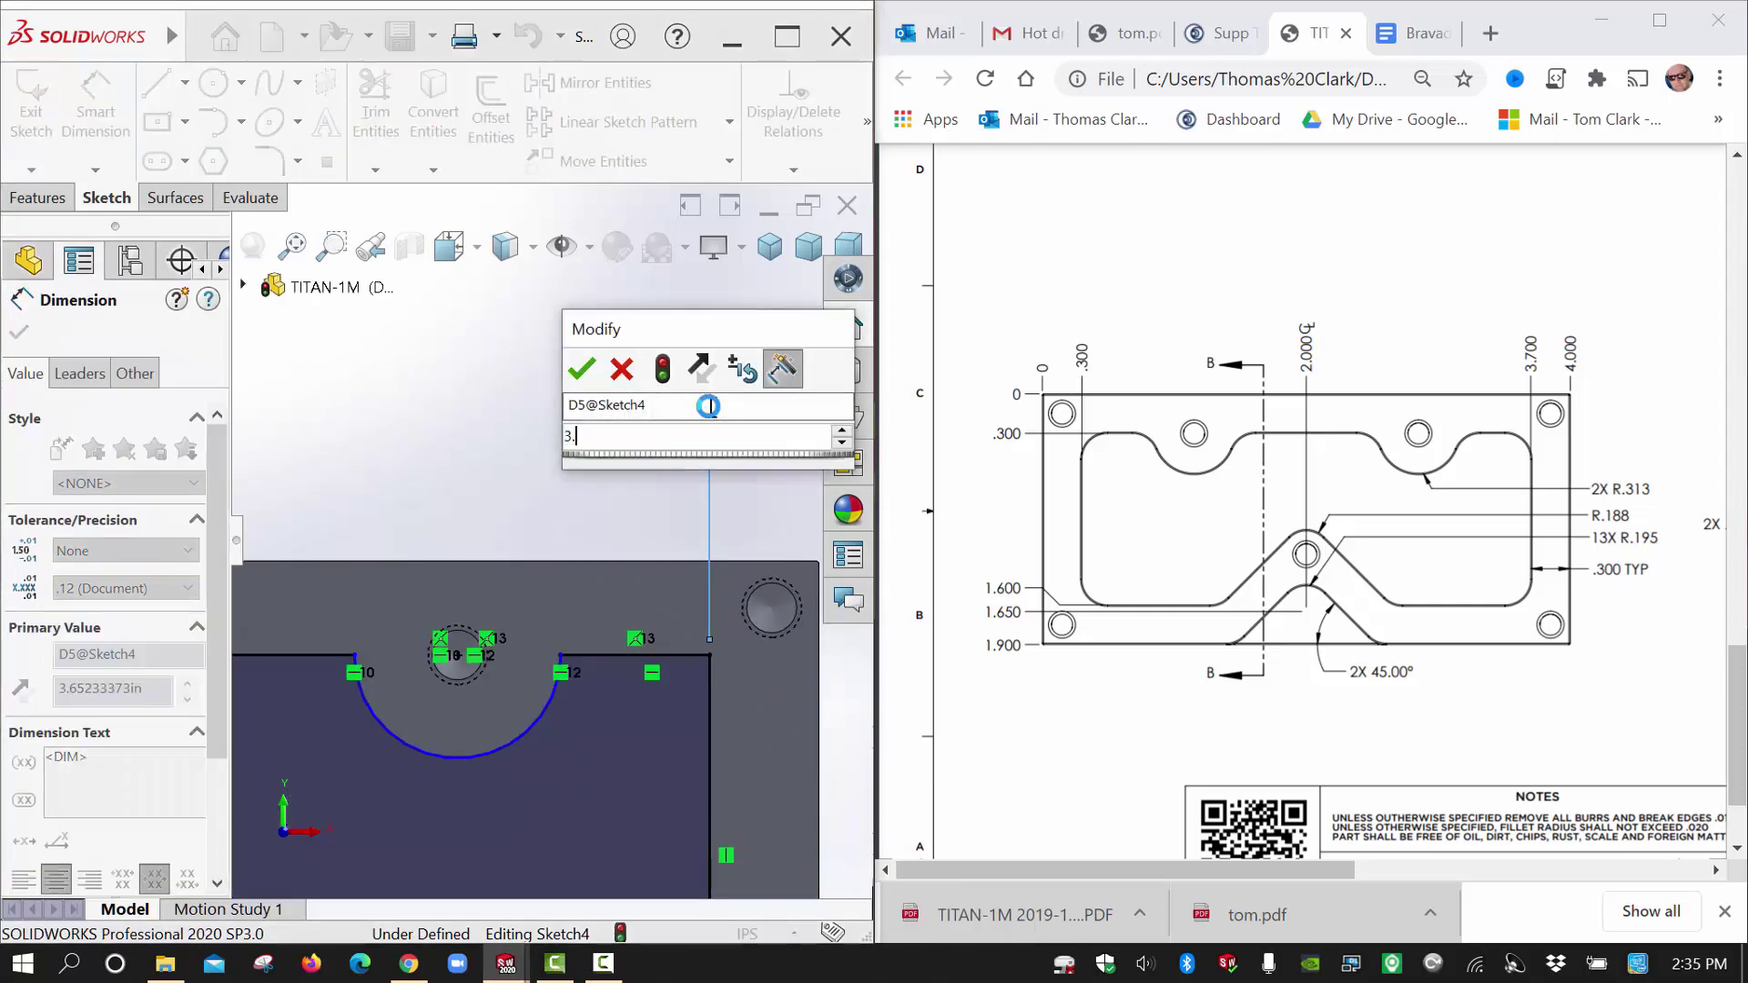
pyautogui.press('Return')
# Dimension the upper-right arc's radius with Smart Dimension and set it to .313 in.
pyautogui.scroll(4, 592, 474)
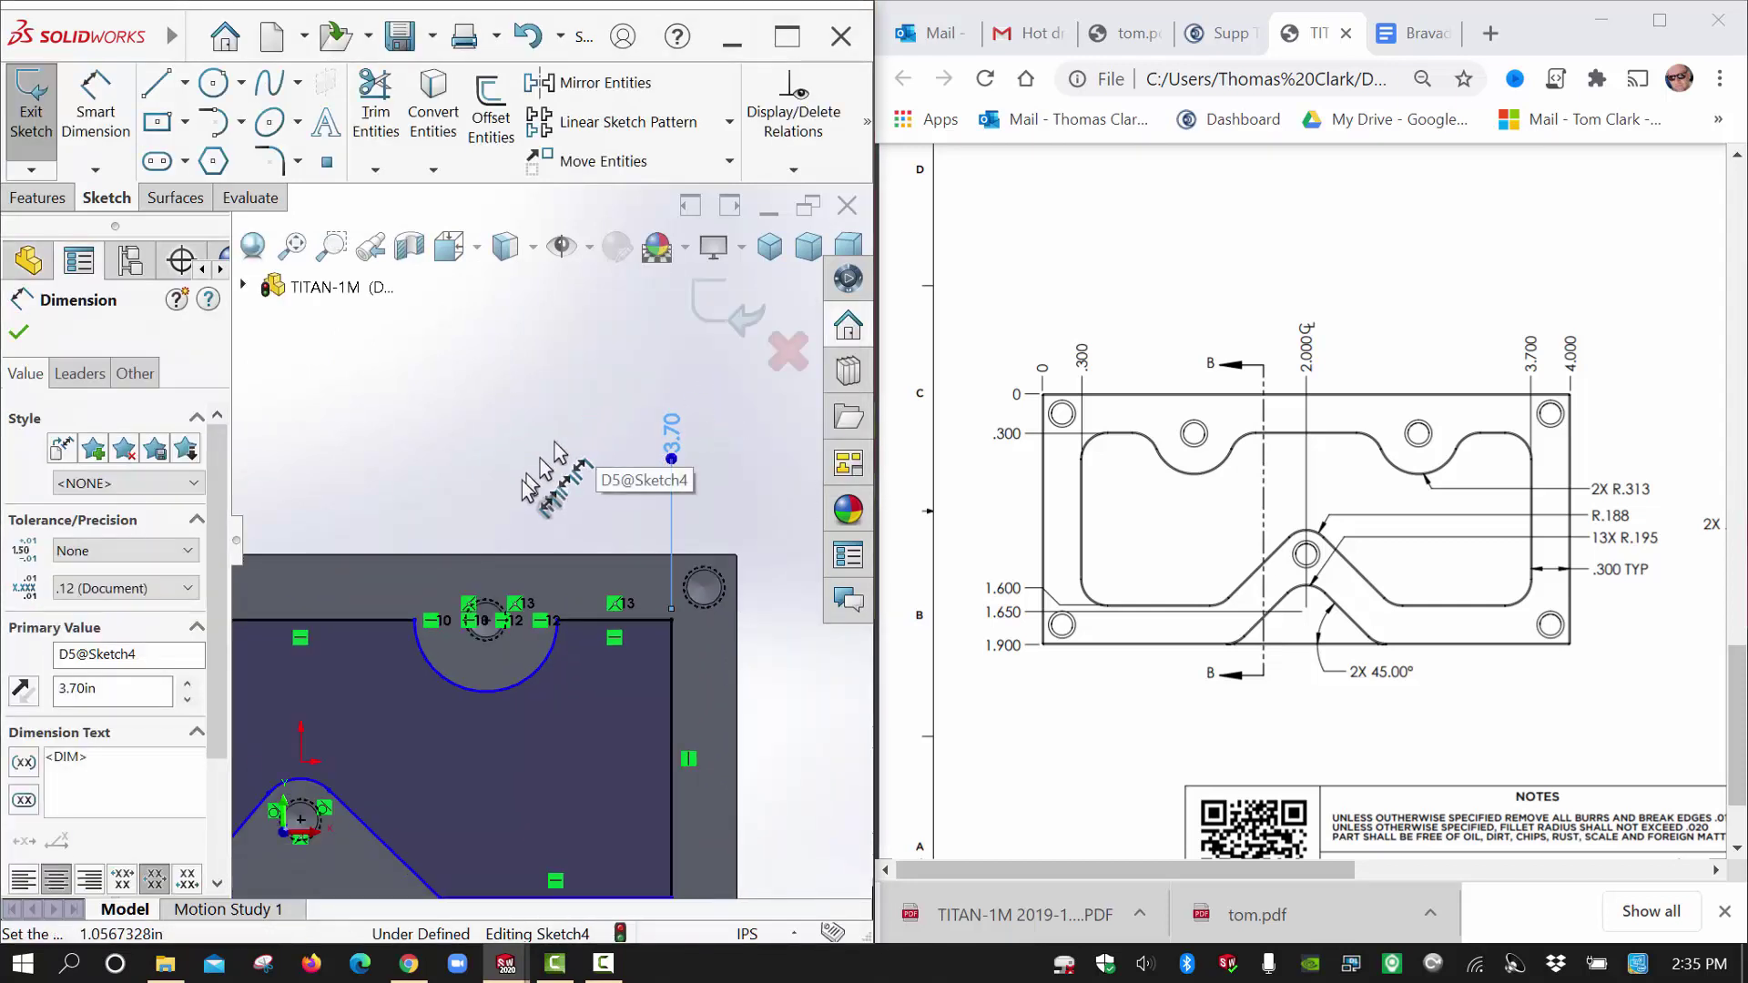
pyautogui.scroll(2, 420, 607)
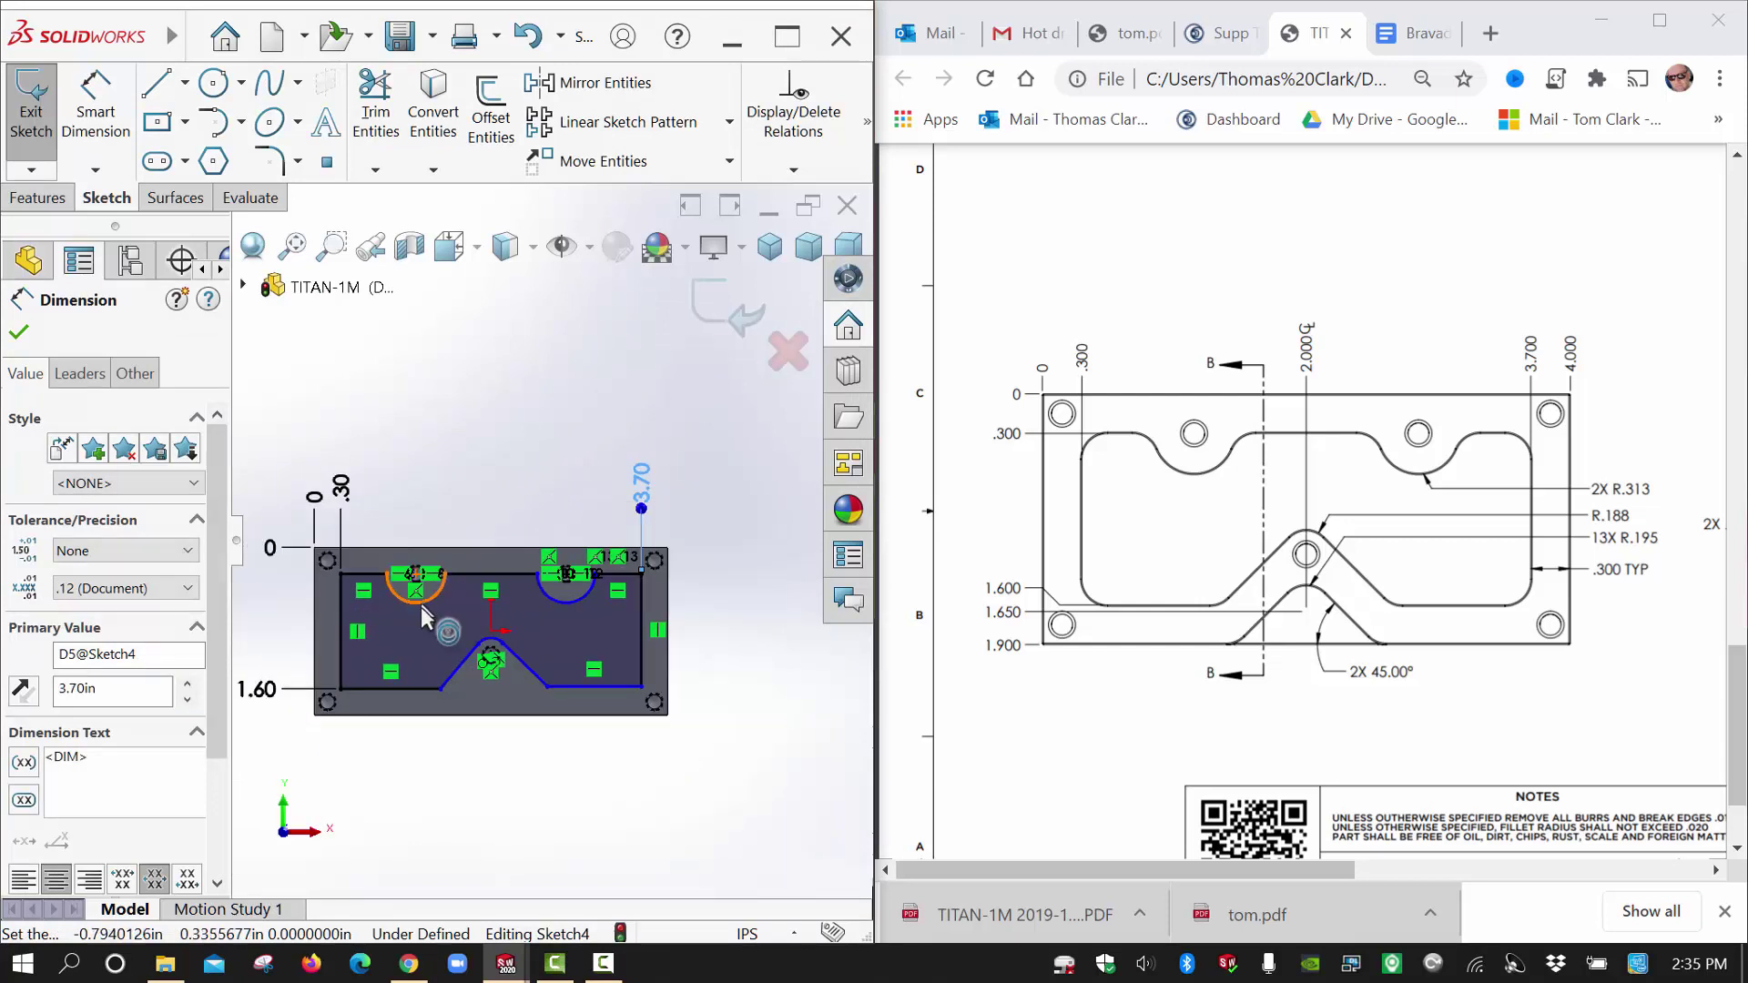
pyautogui.scroll(-2, 517, 560)
pyautogui.press('Escape')
pyautogui.moveTo(548, 453); pyautogui.dragTo(549, 382, button='right')
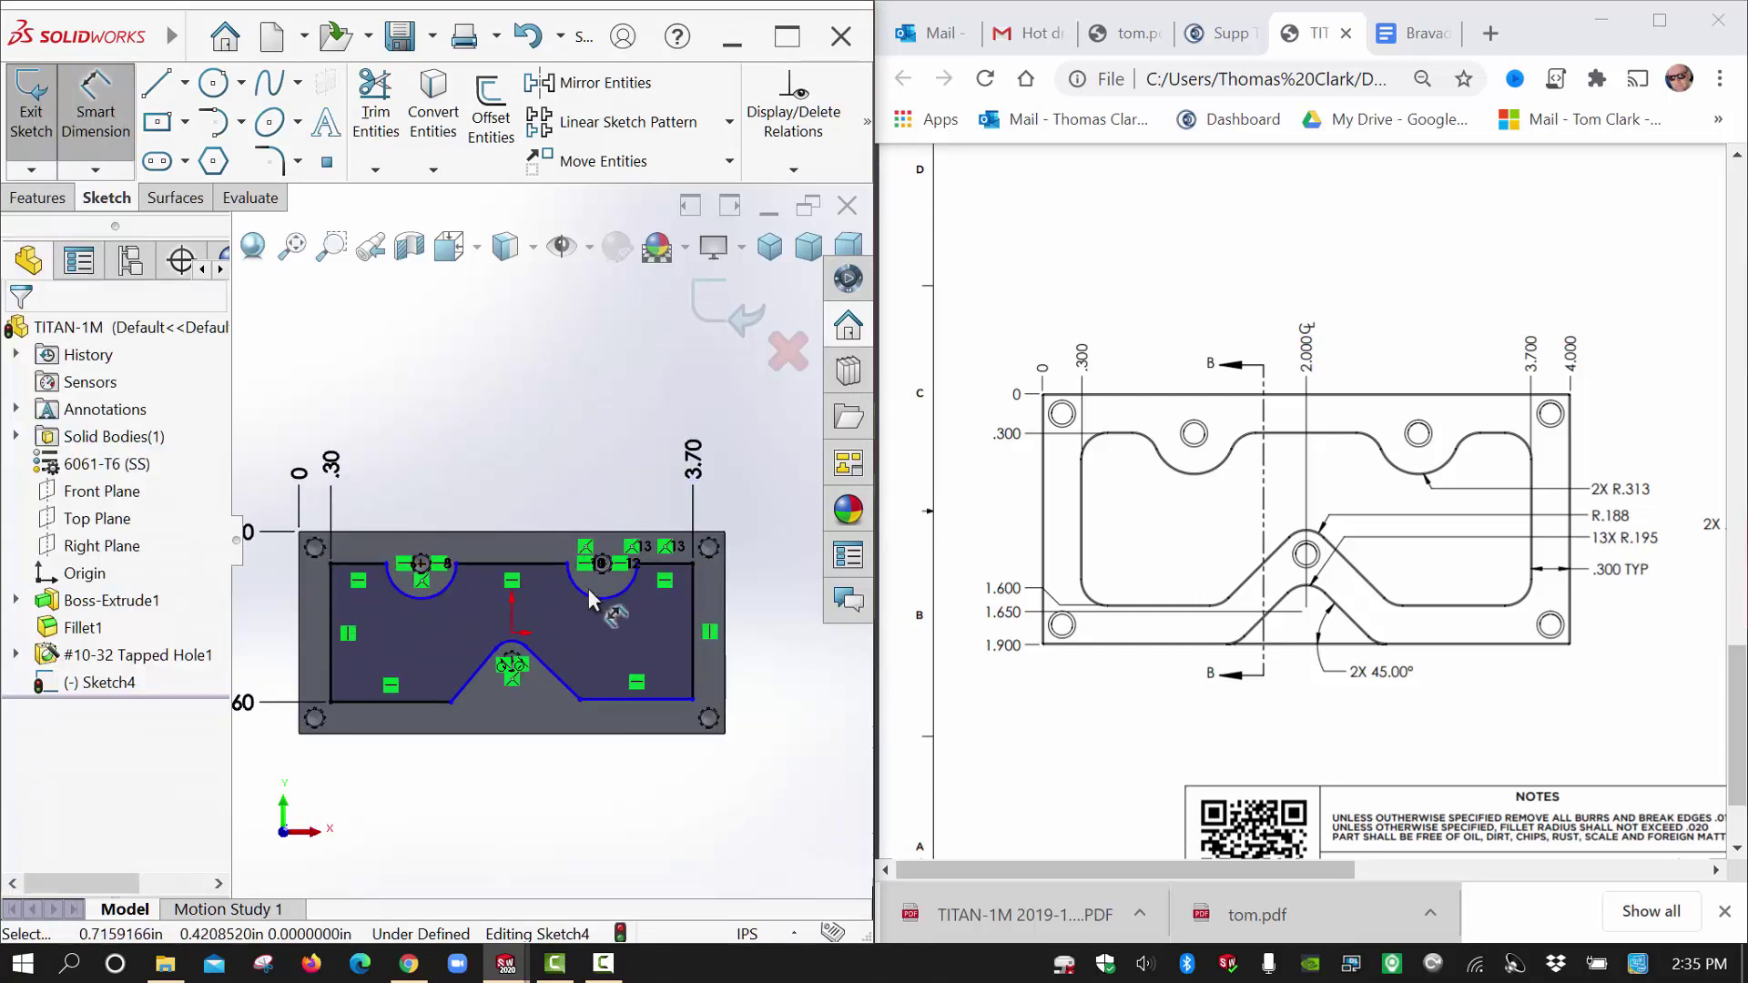
pyautogui.click(582, 592)
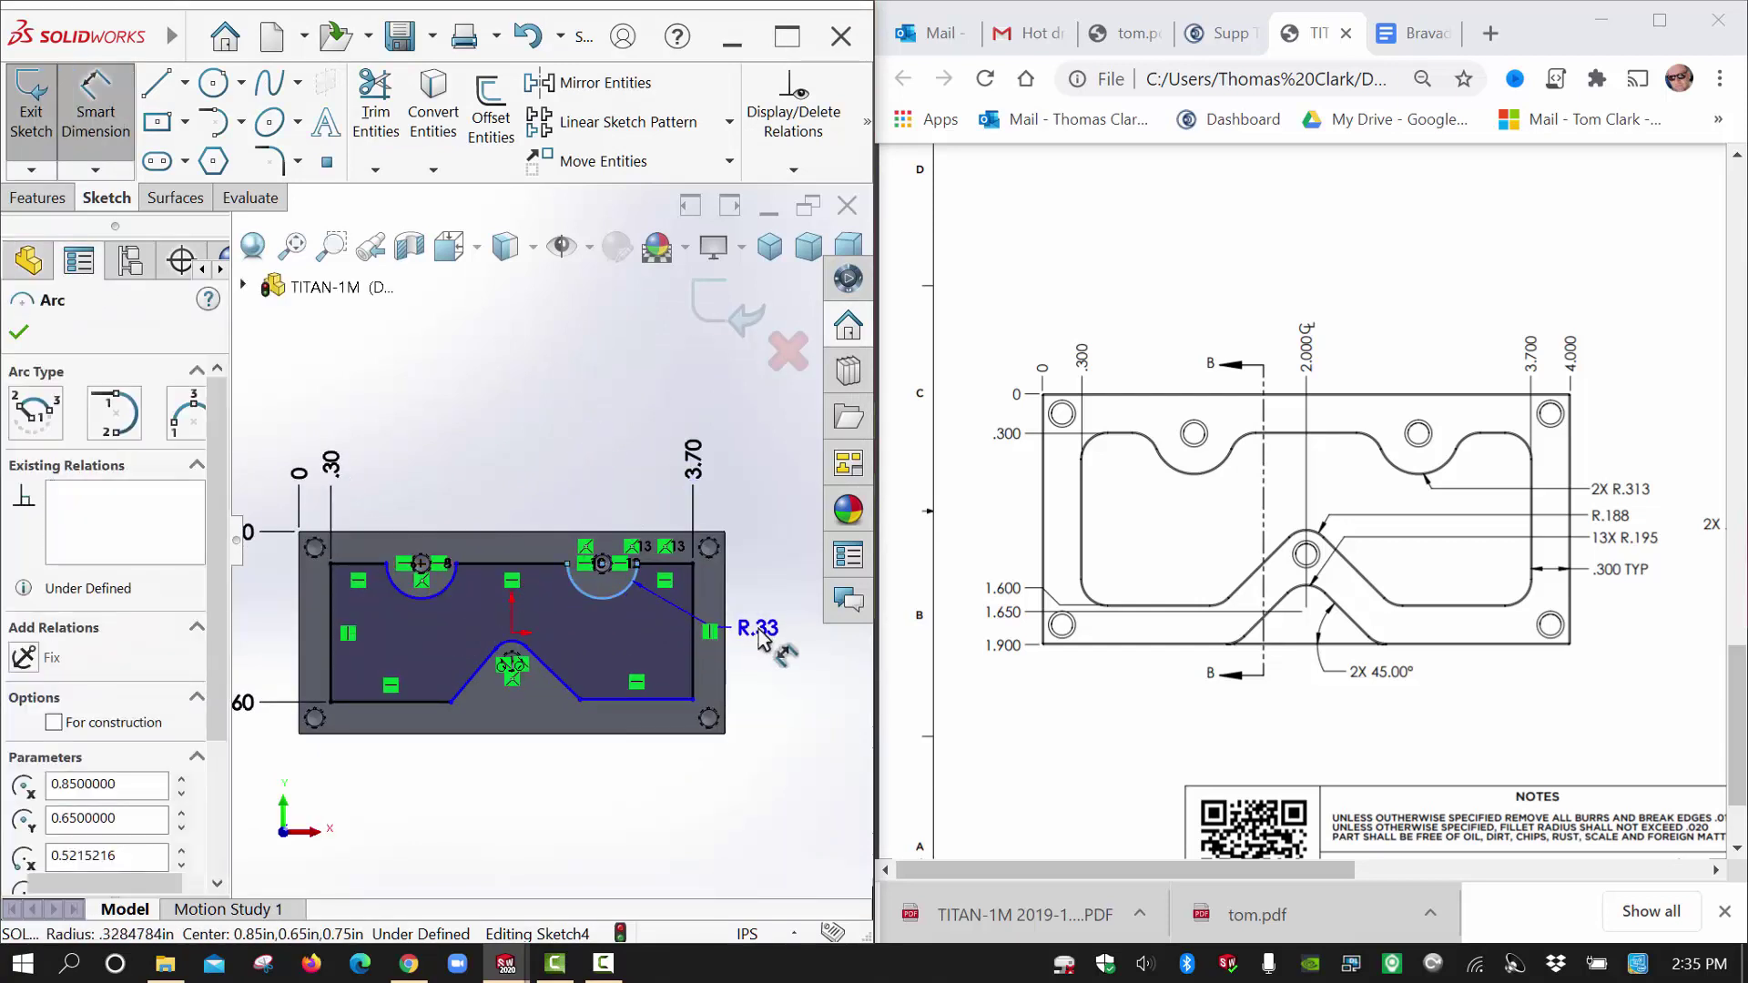
pyautogui.click(760, 637)
pyautogui.write('.313')
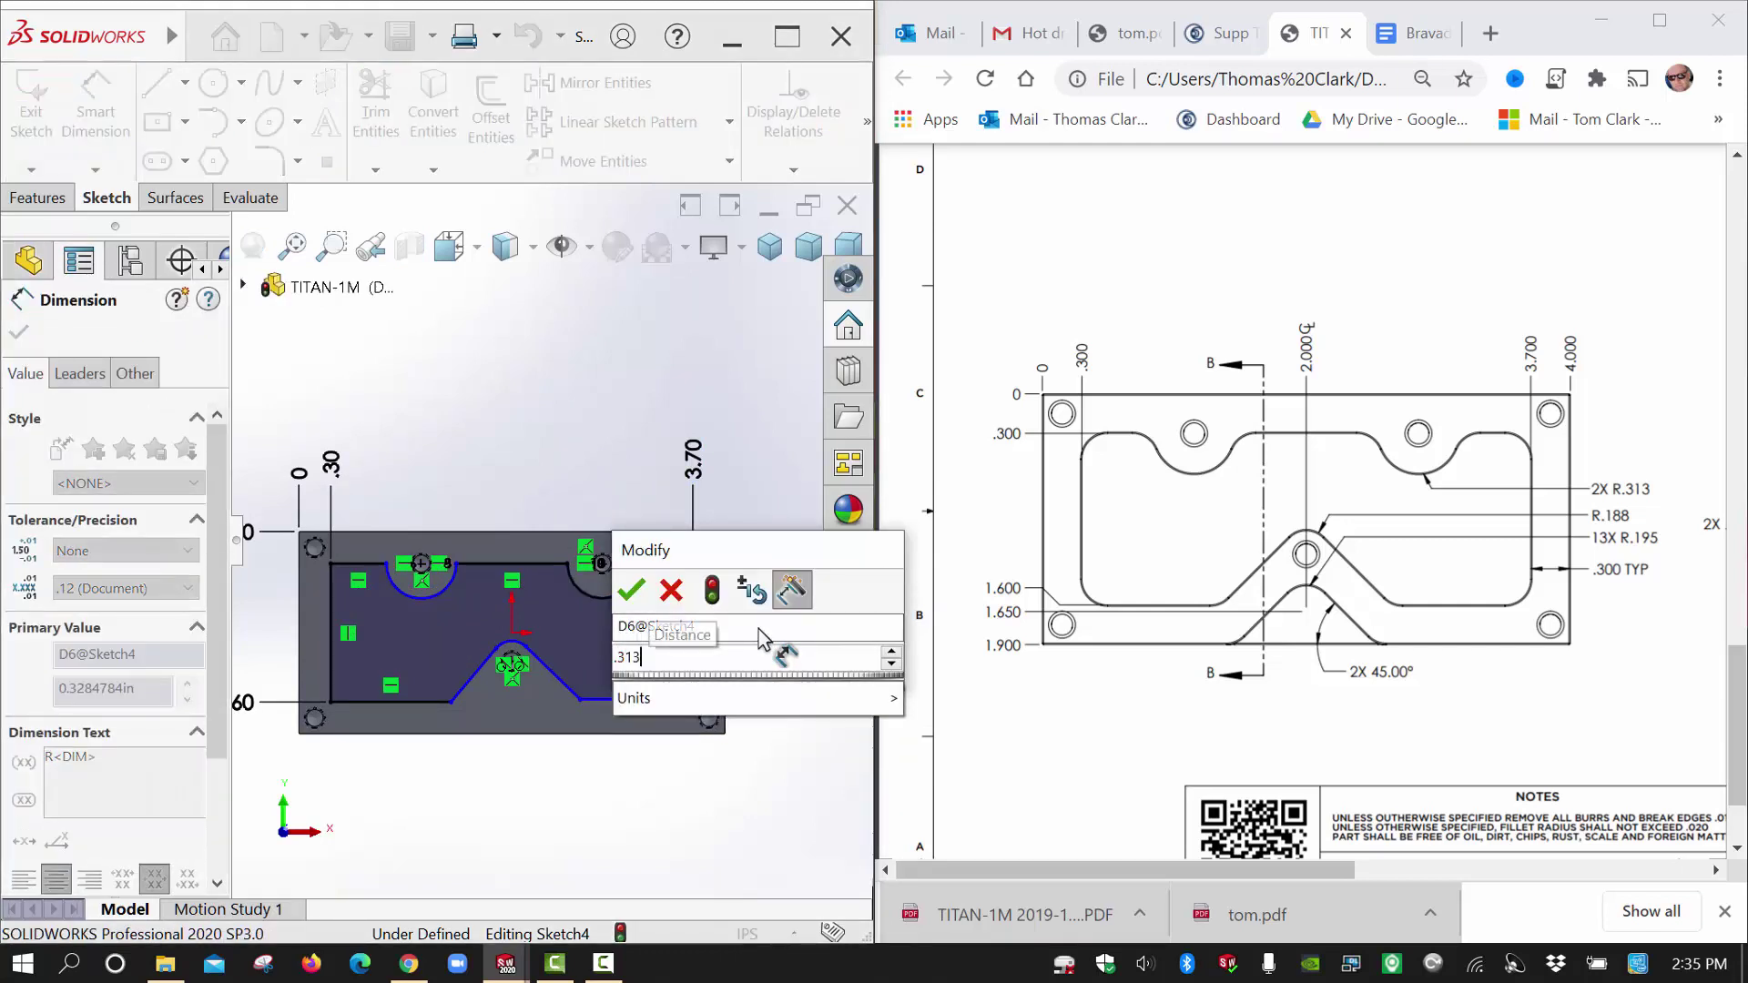
pyautogui.press('Return')
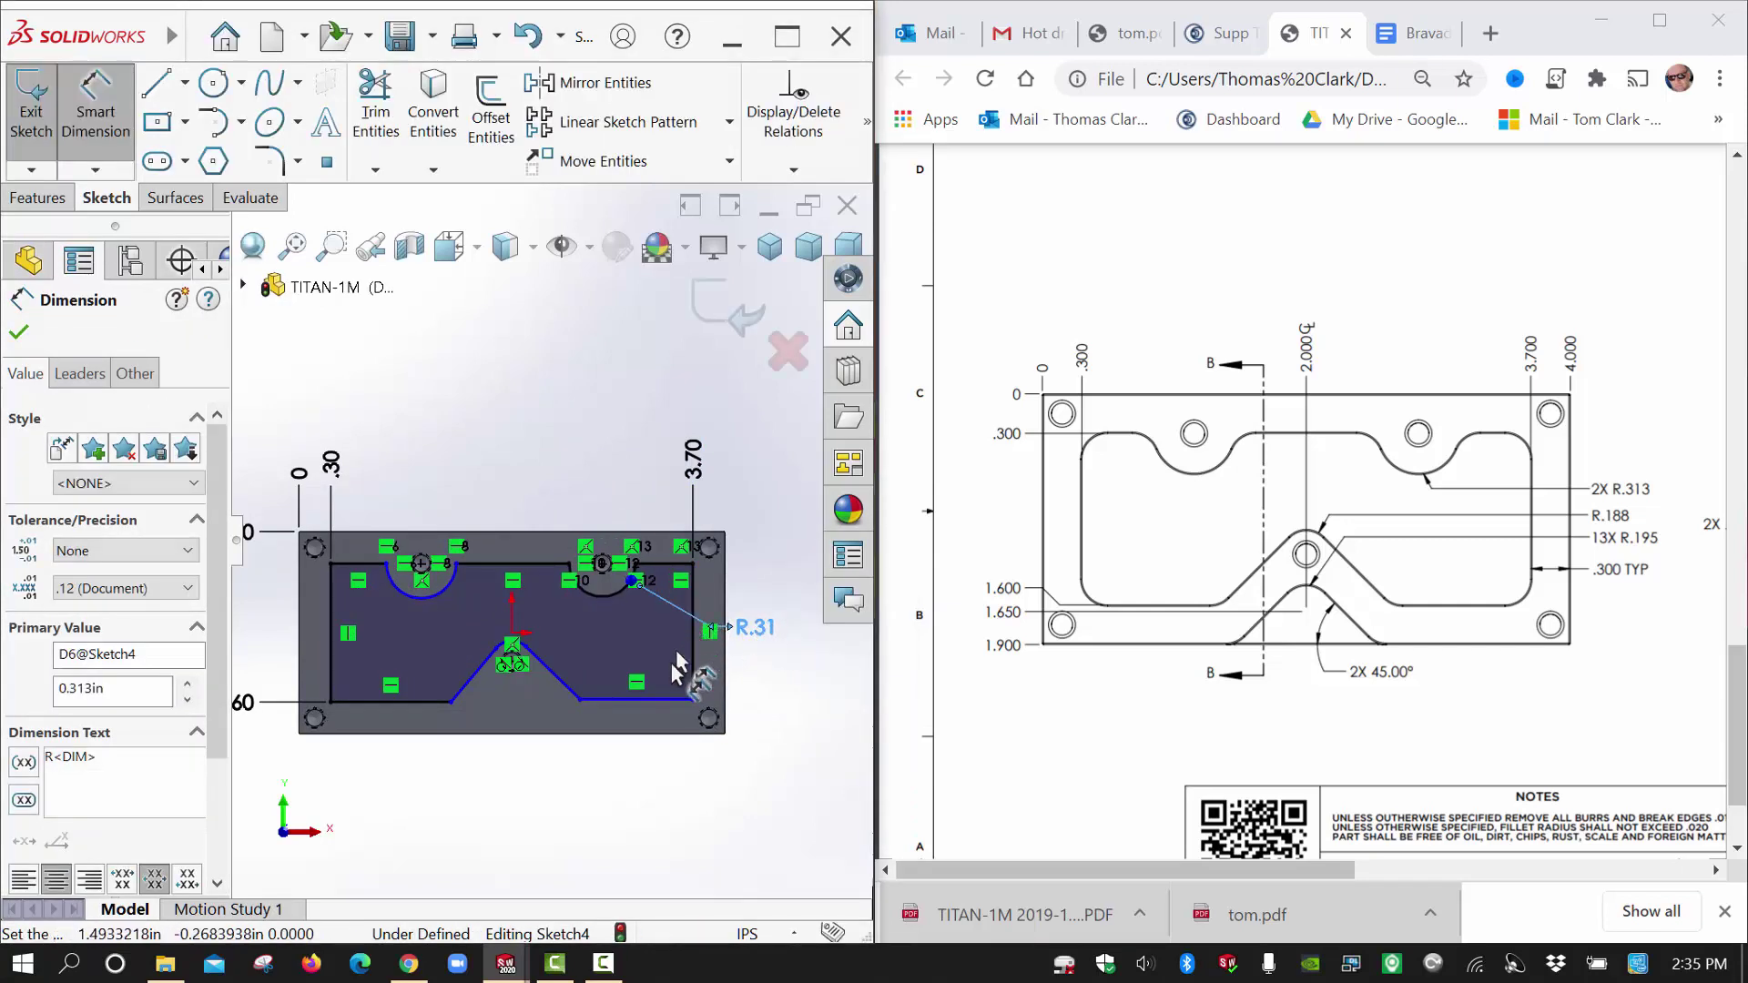
# Dimension the radius of the arc at the profile's lower-center peak and set it to .188 in.
pyautogui.scroll(-4, 531, 631)
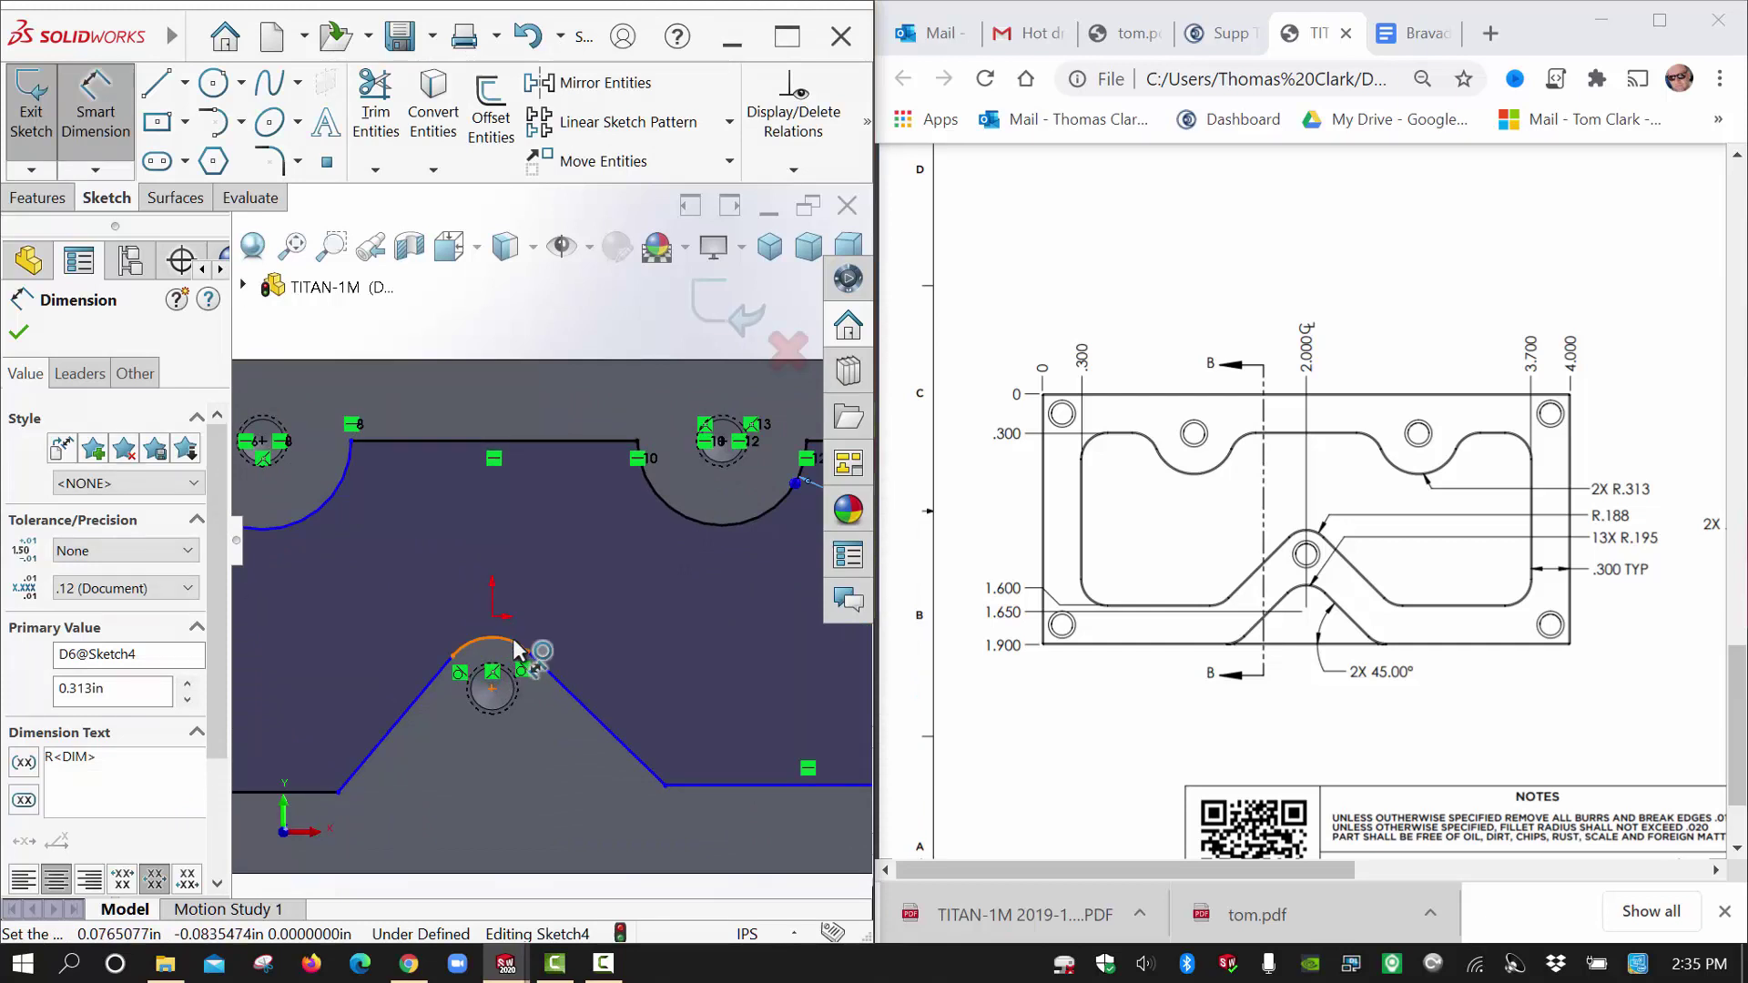
pyautogui.click(515, 640)
pyautogui.click(585, 581)
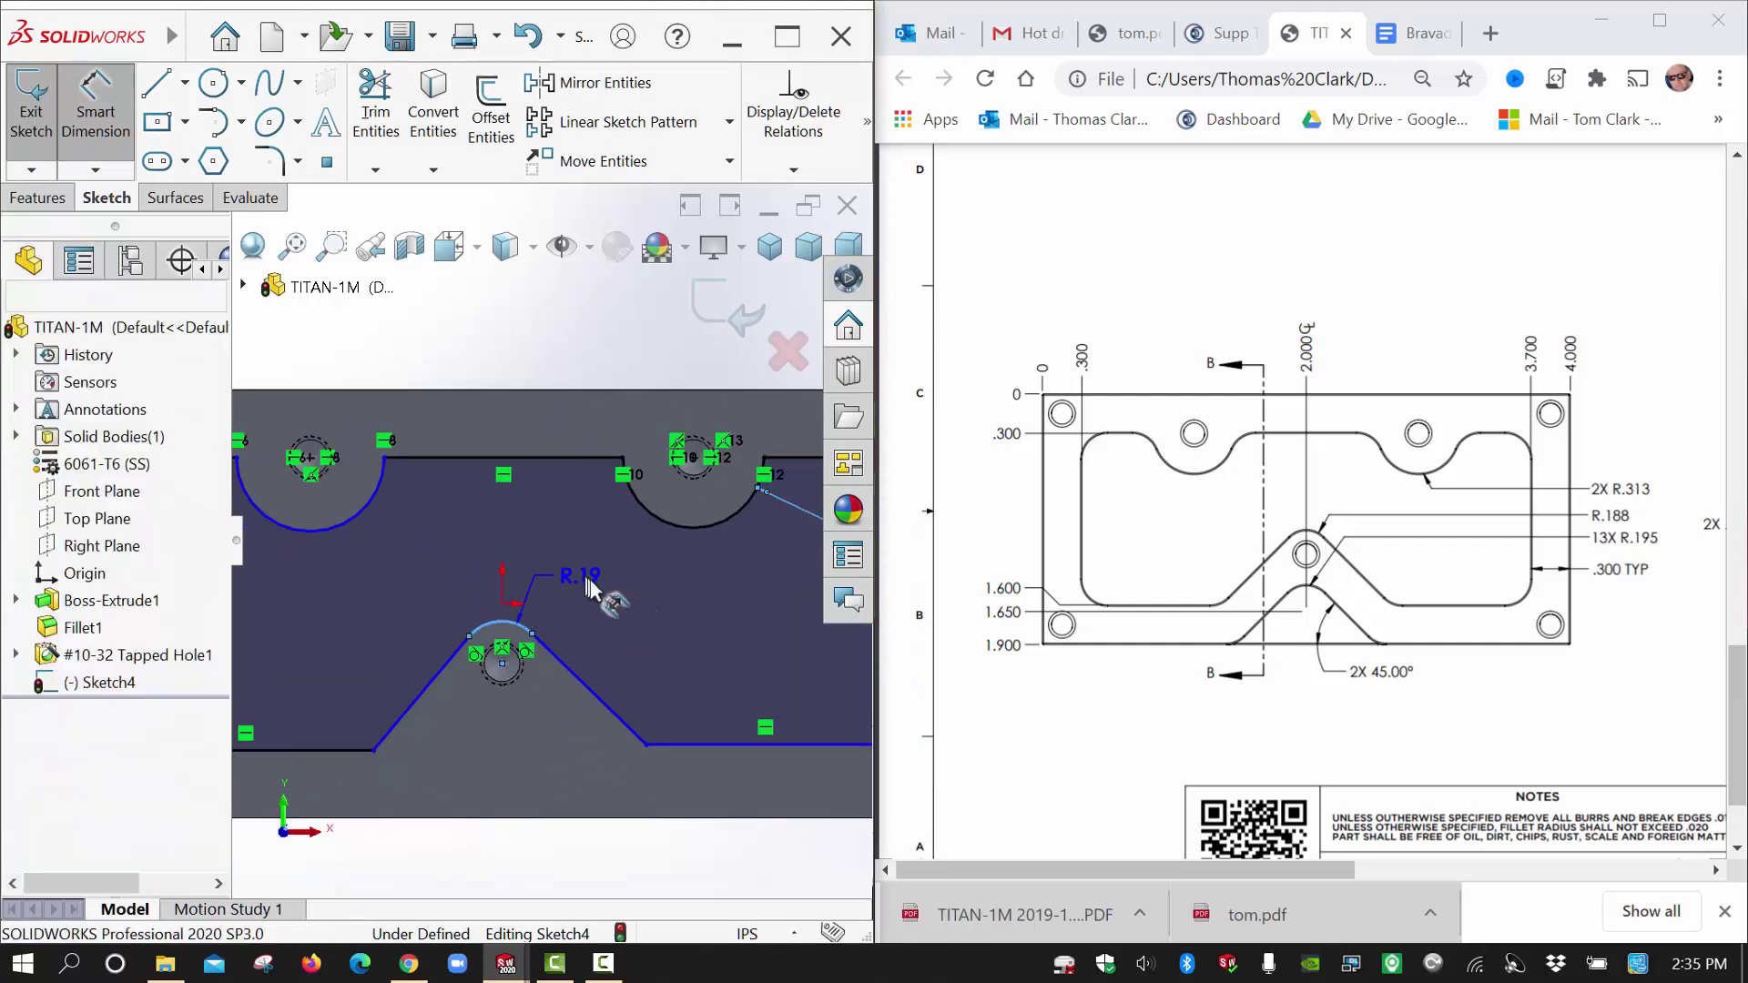
pyautogui.write('.188')
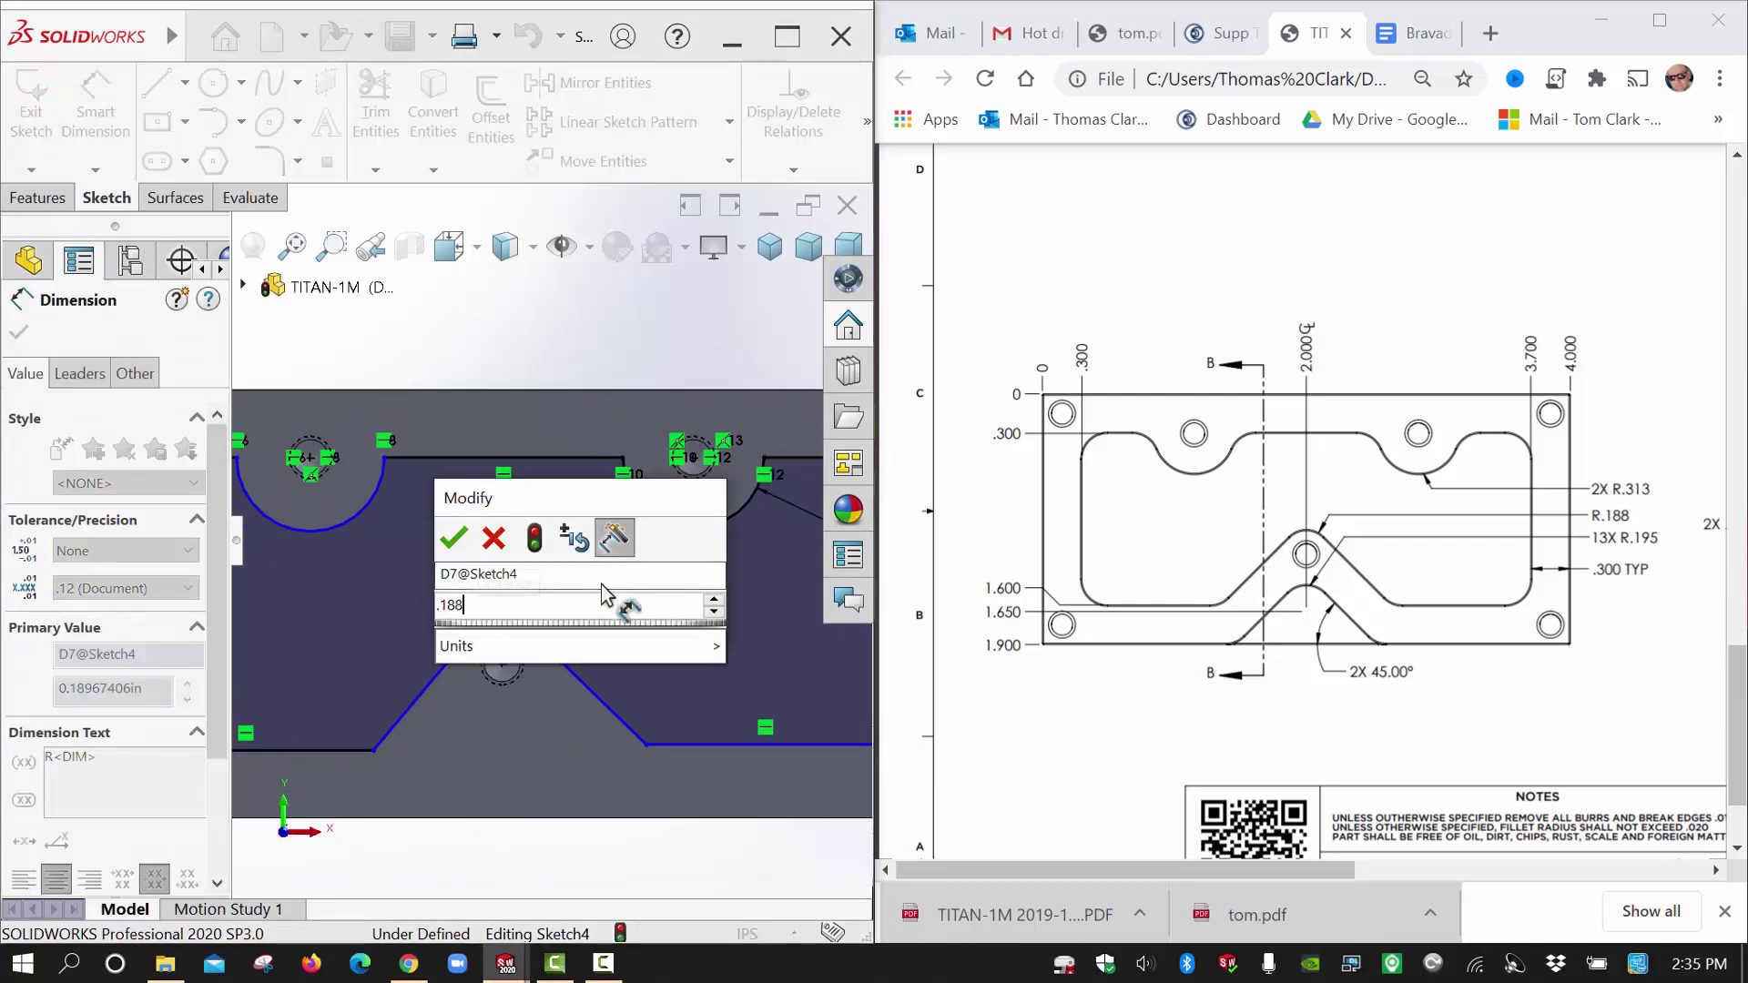
pyautogui.press('Return')
# Set the precision of the peak arc's radius dimension to three decimal places (.123).
pyautogui.scroll(3, 629, 616)
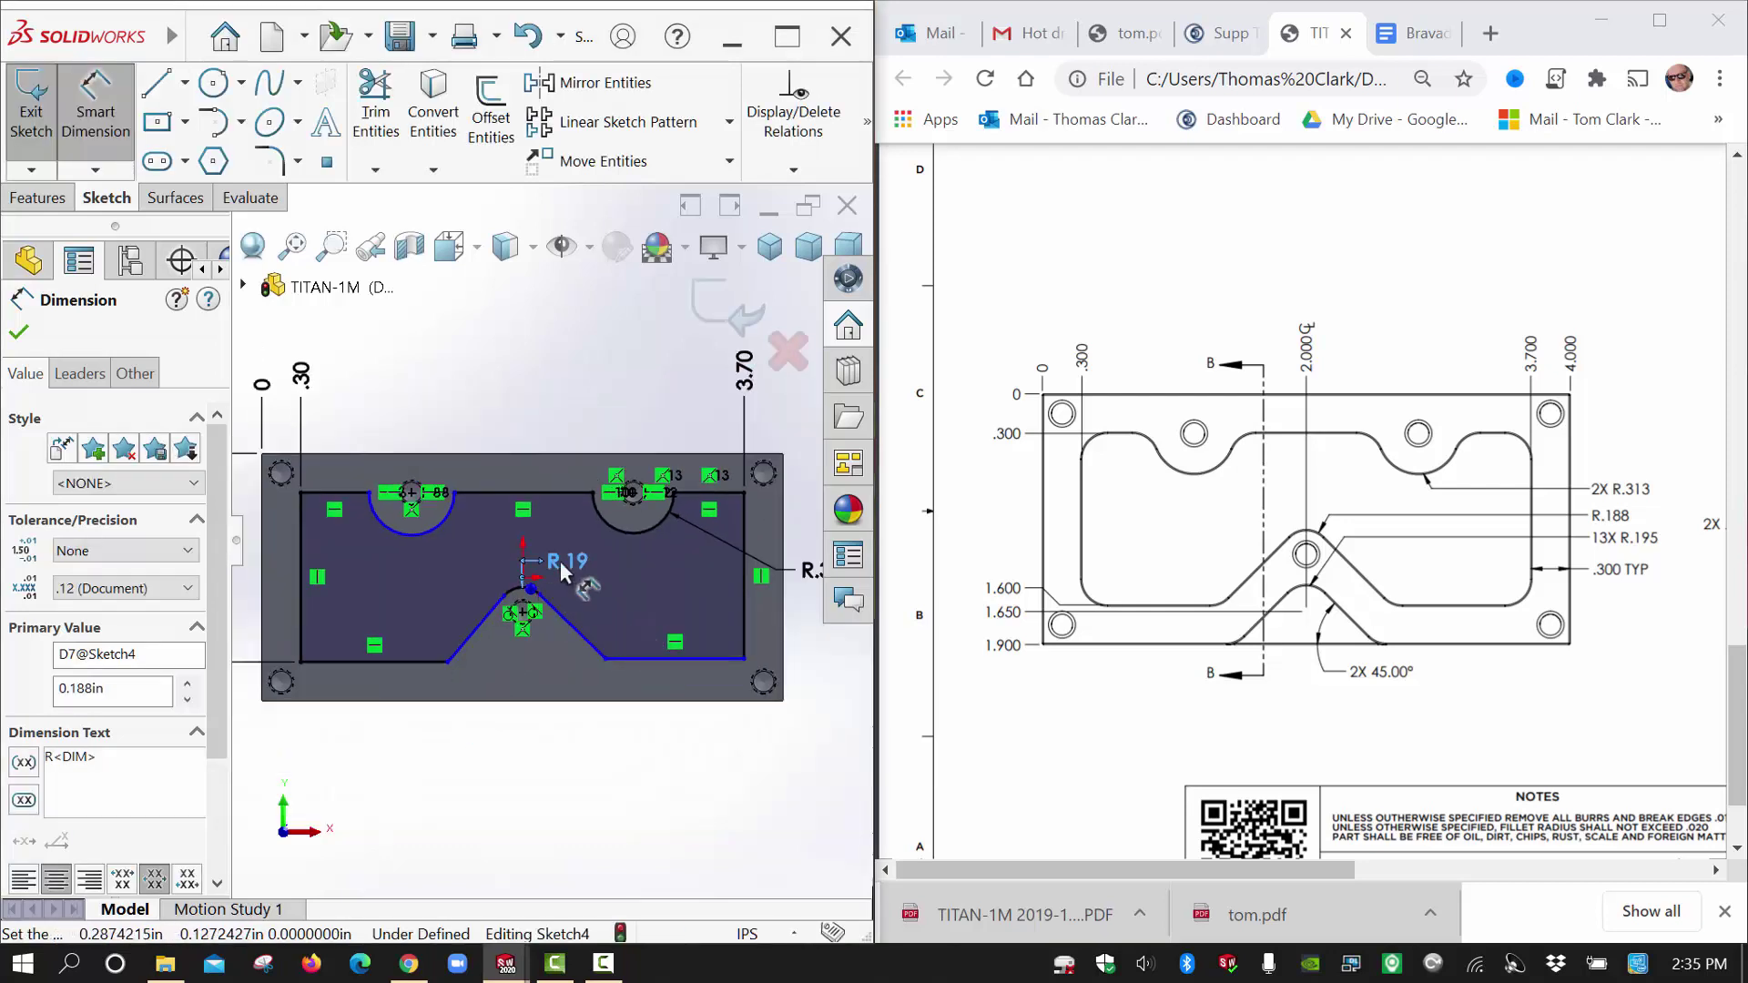
pyautogui.click(175, 590)
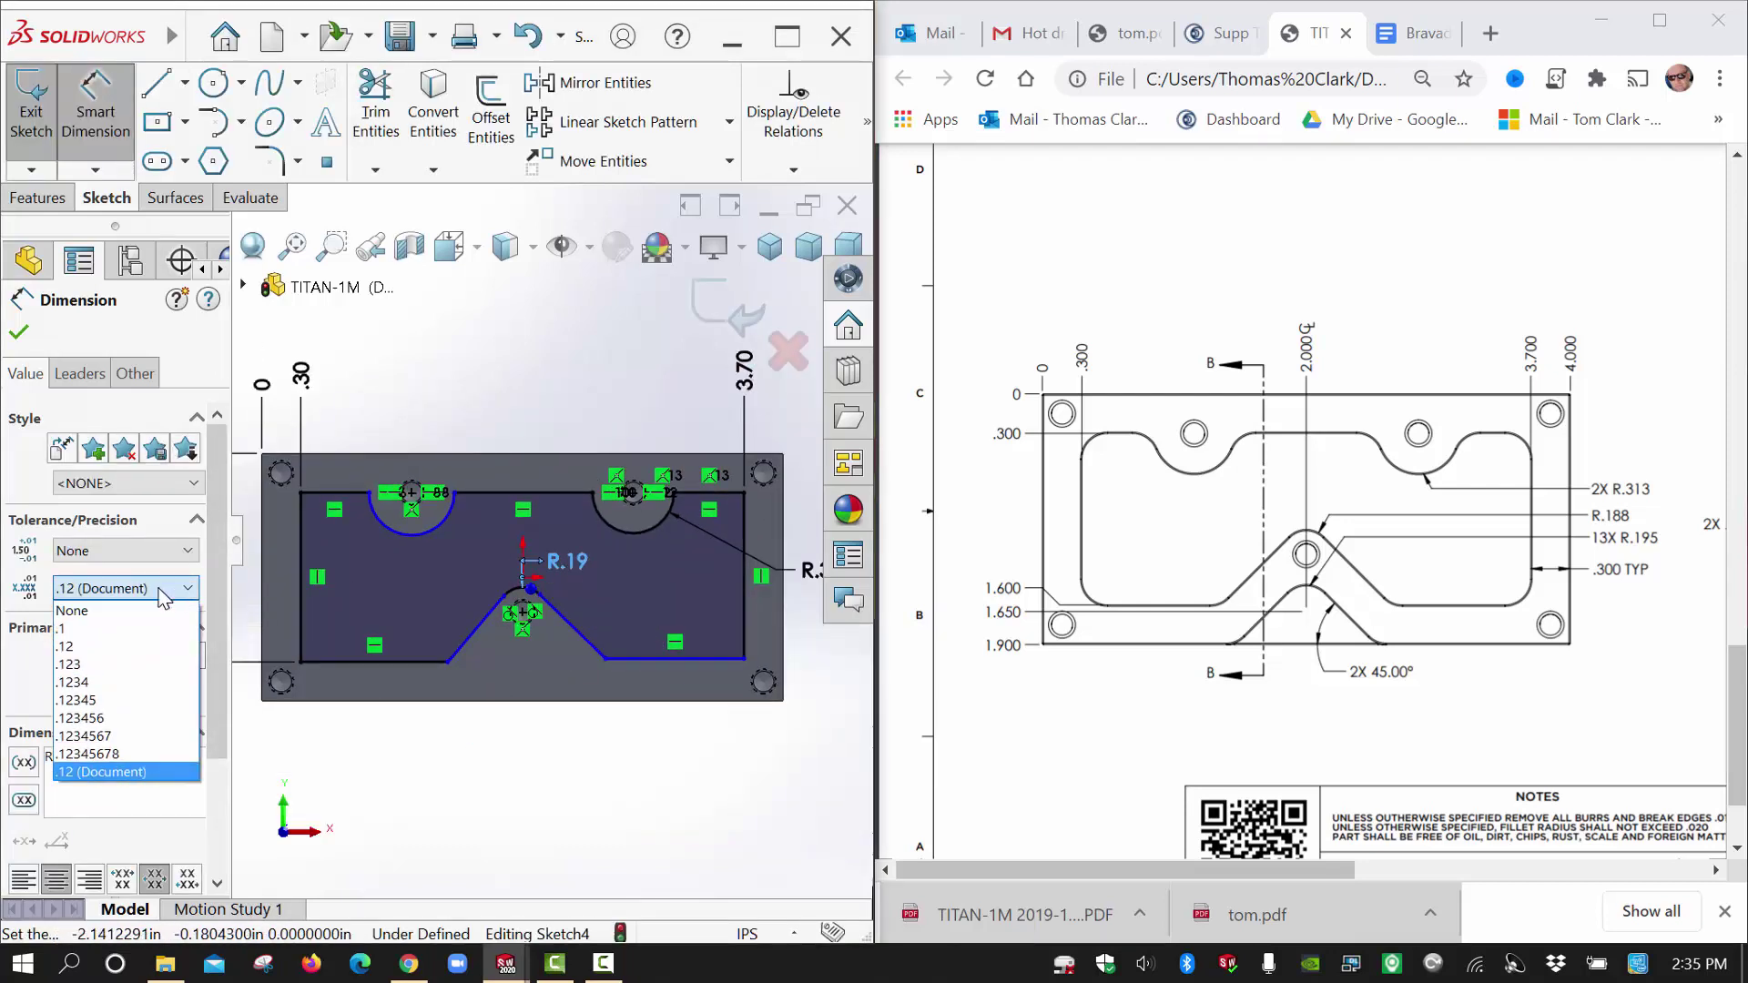
pyautogui.click(94, 666)
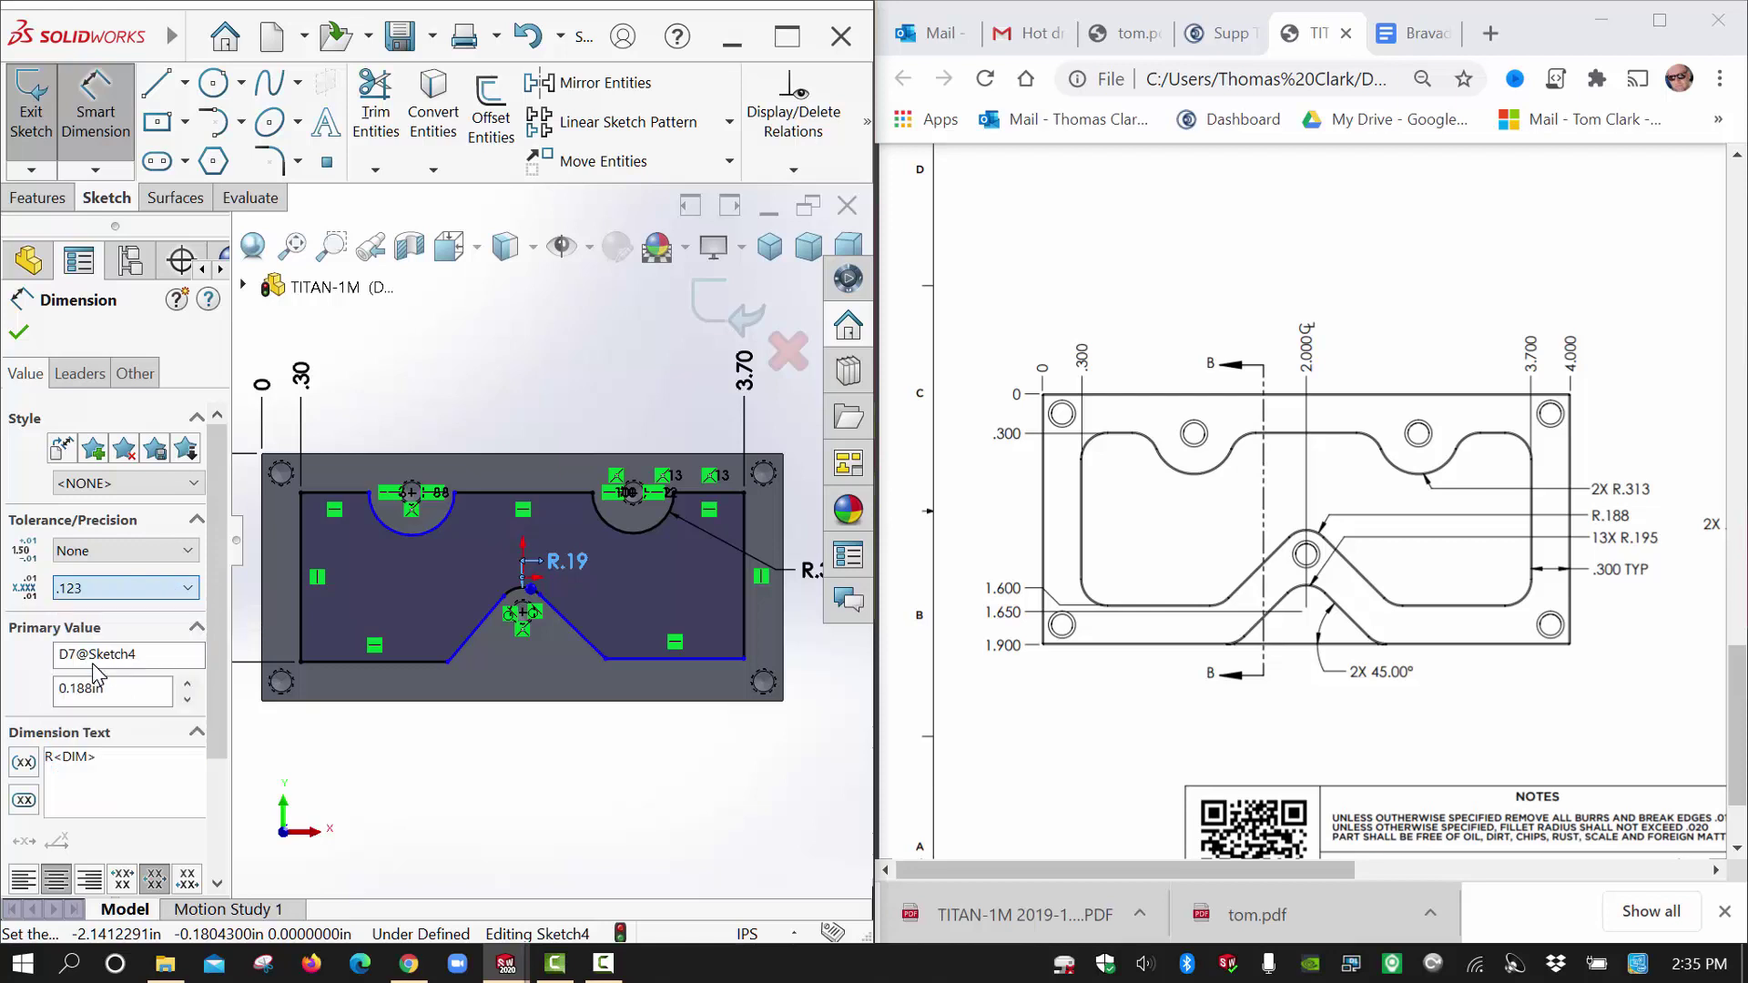
pyautogui.click(571, 555)
pyautogui.click(590, 758)
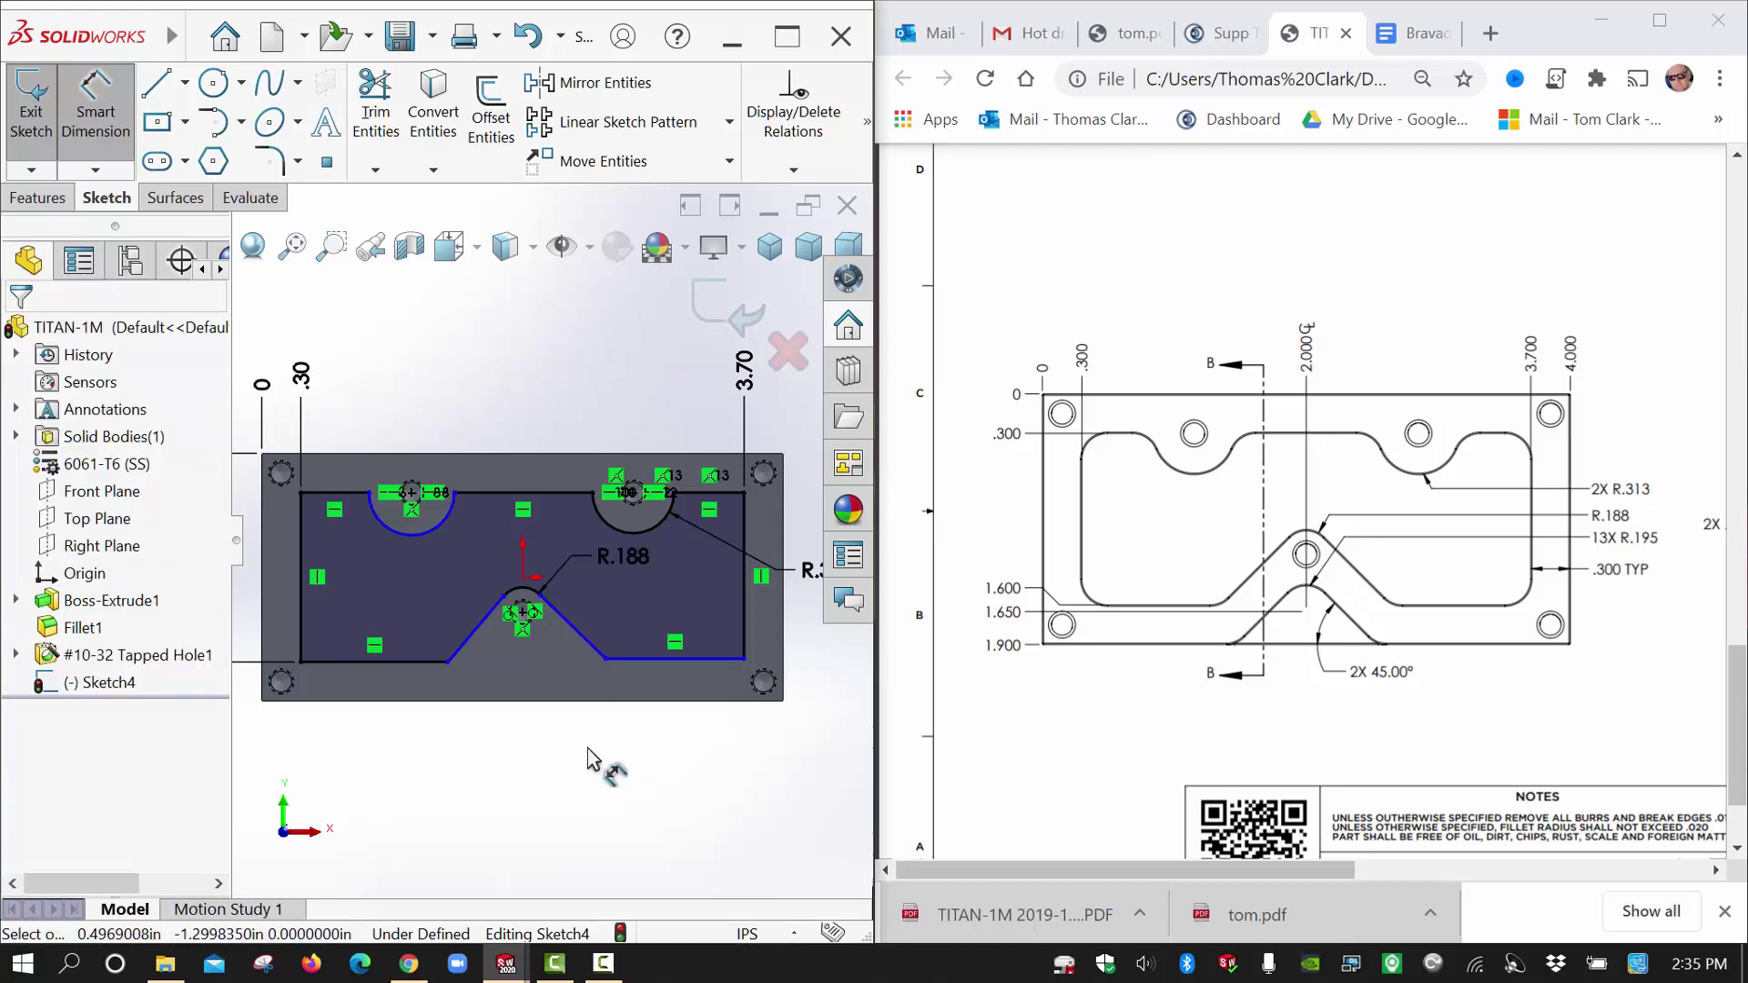
pyautogui.scroll(-2, 558, 733)
pyautogui.press('Escape')
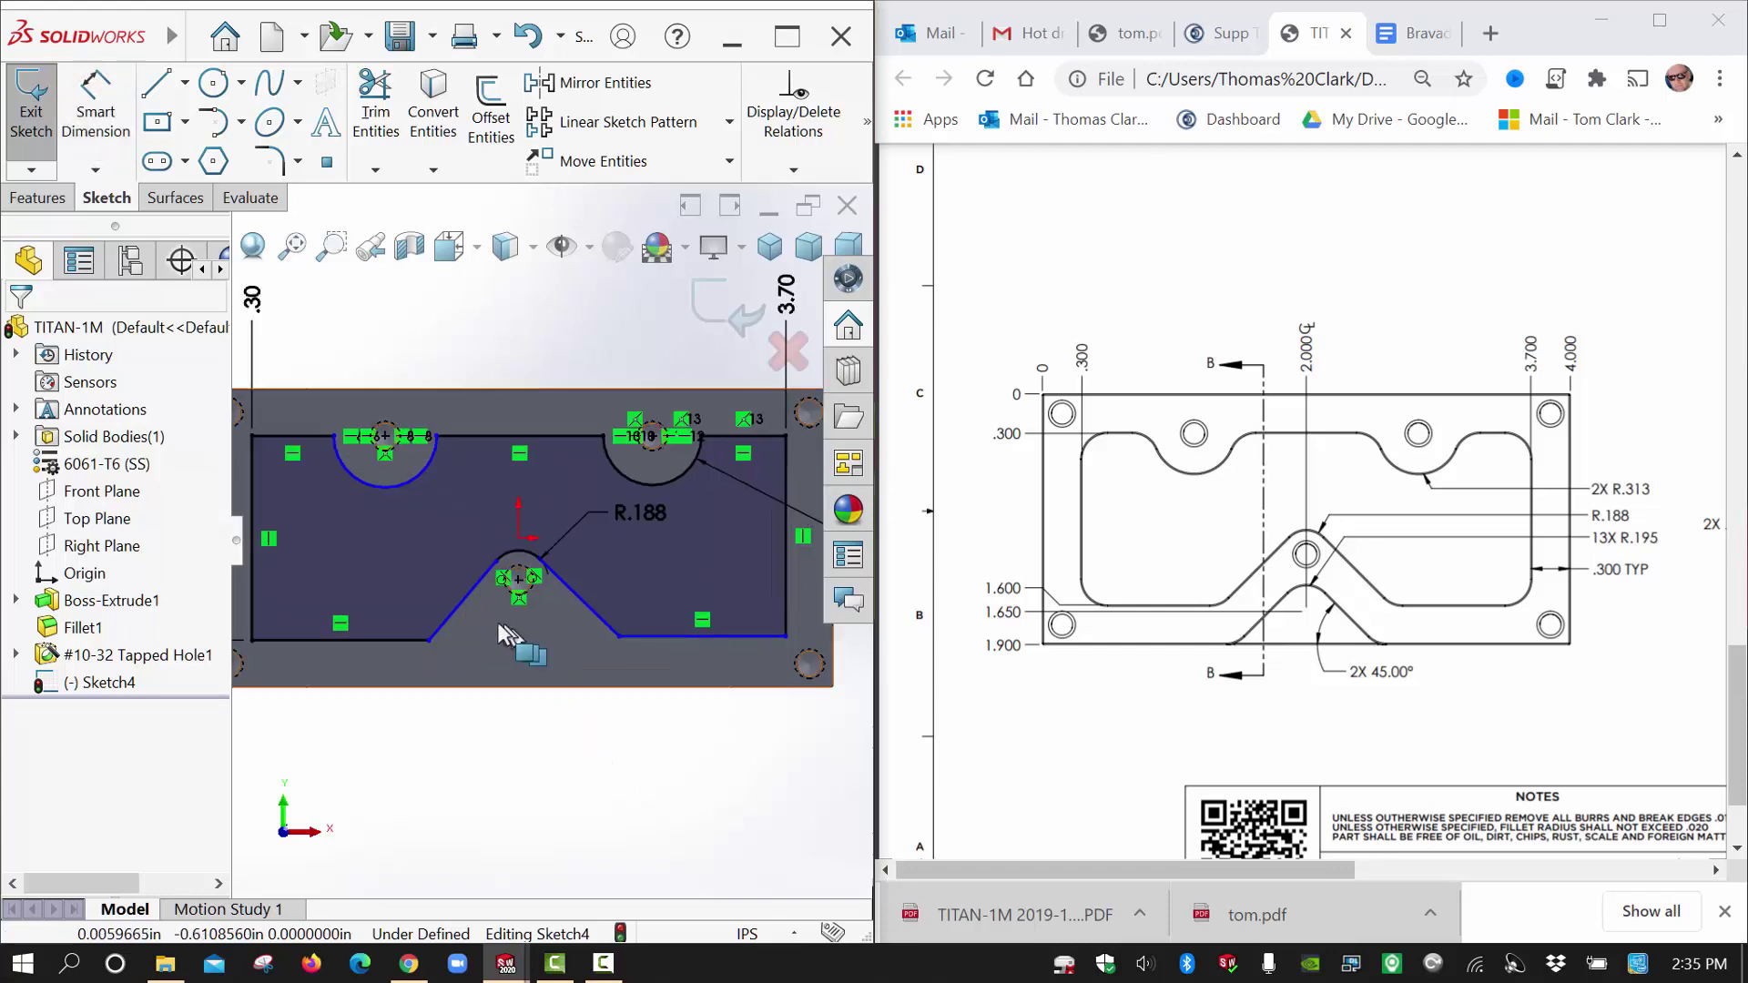
# Add an Equal relation between the two slanted lines beside the peak arc.
pyautogui.click(461, 604)
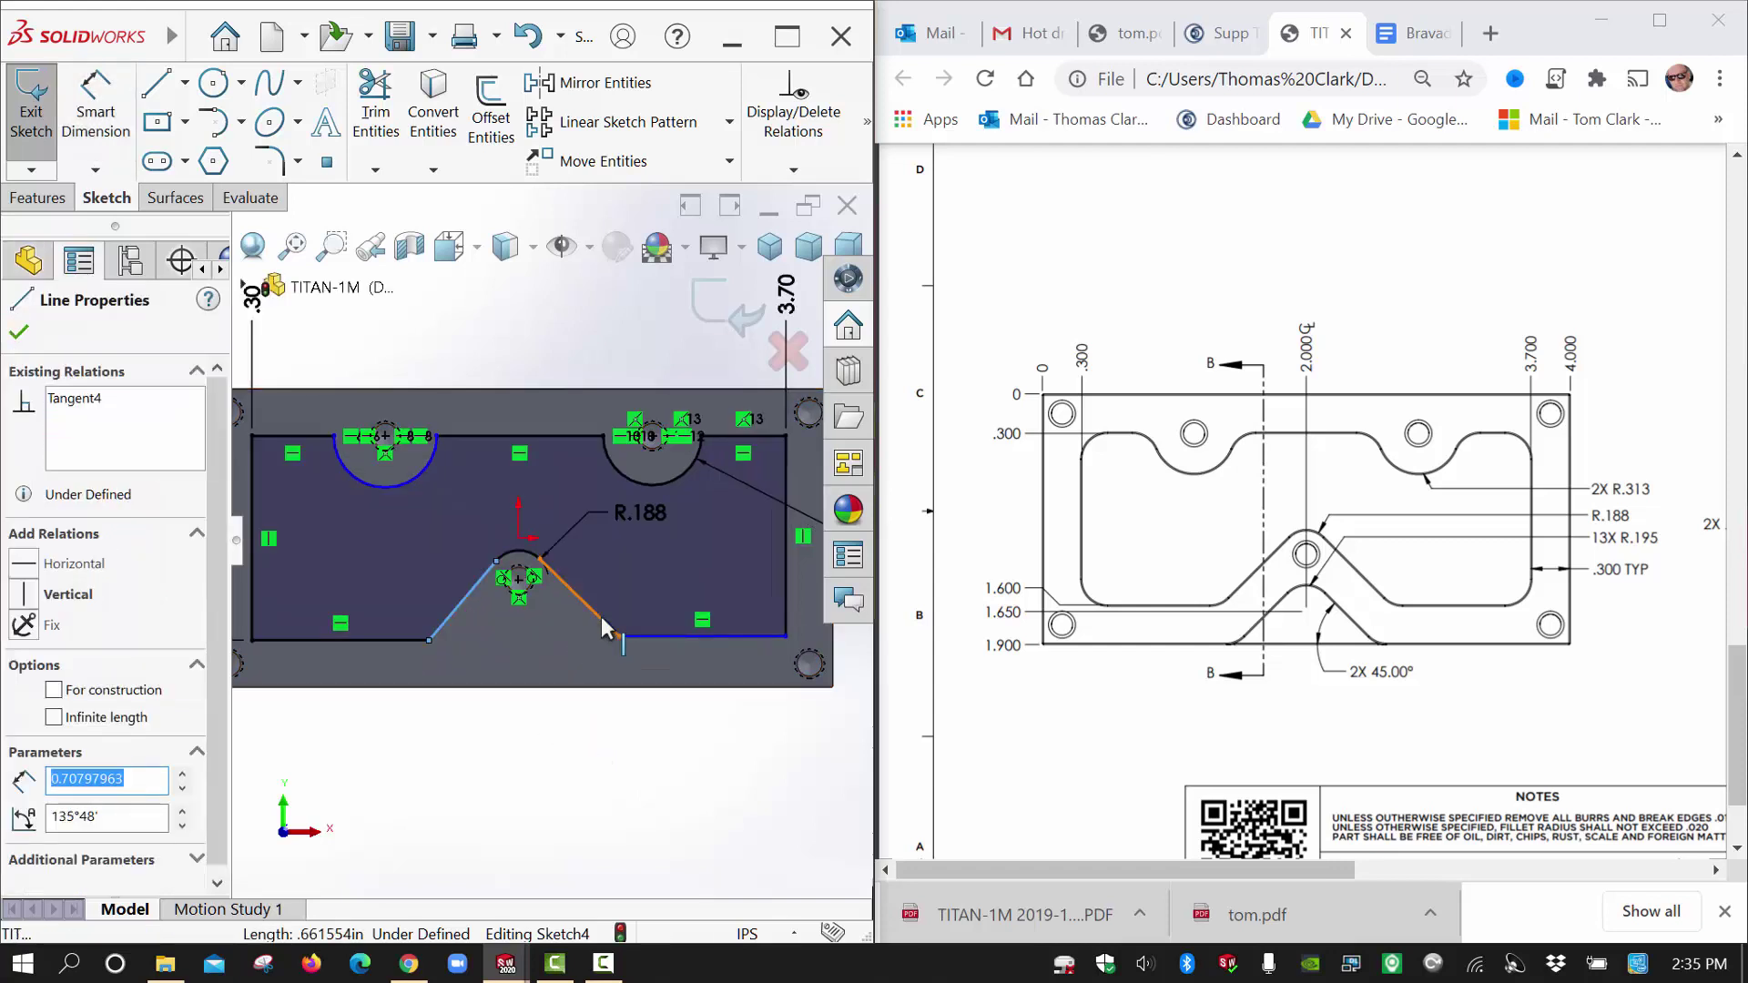
pyautogui.keyDown('ctrl'); pyautogui.click(601, 615); pyautogui.keyUp('ctrl')
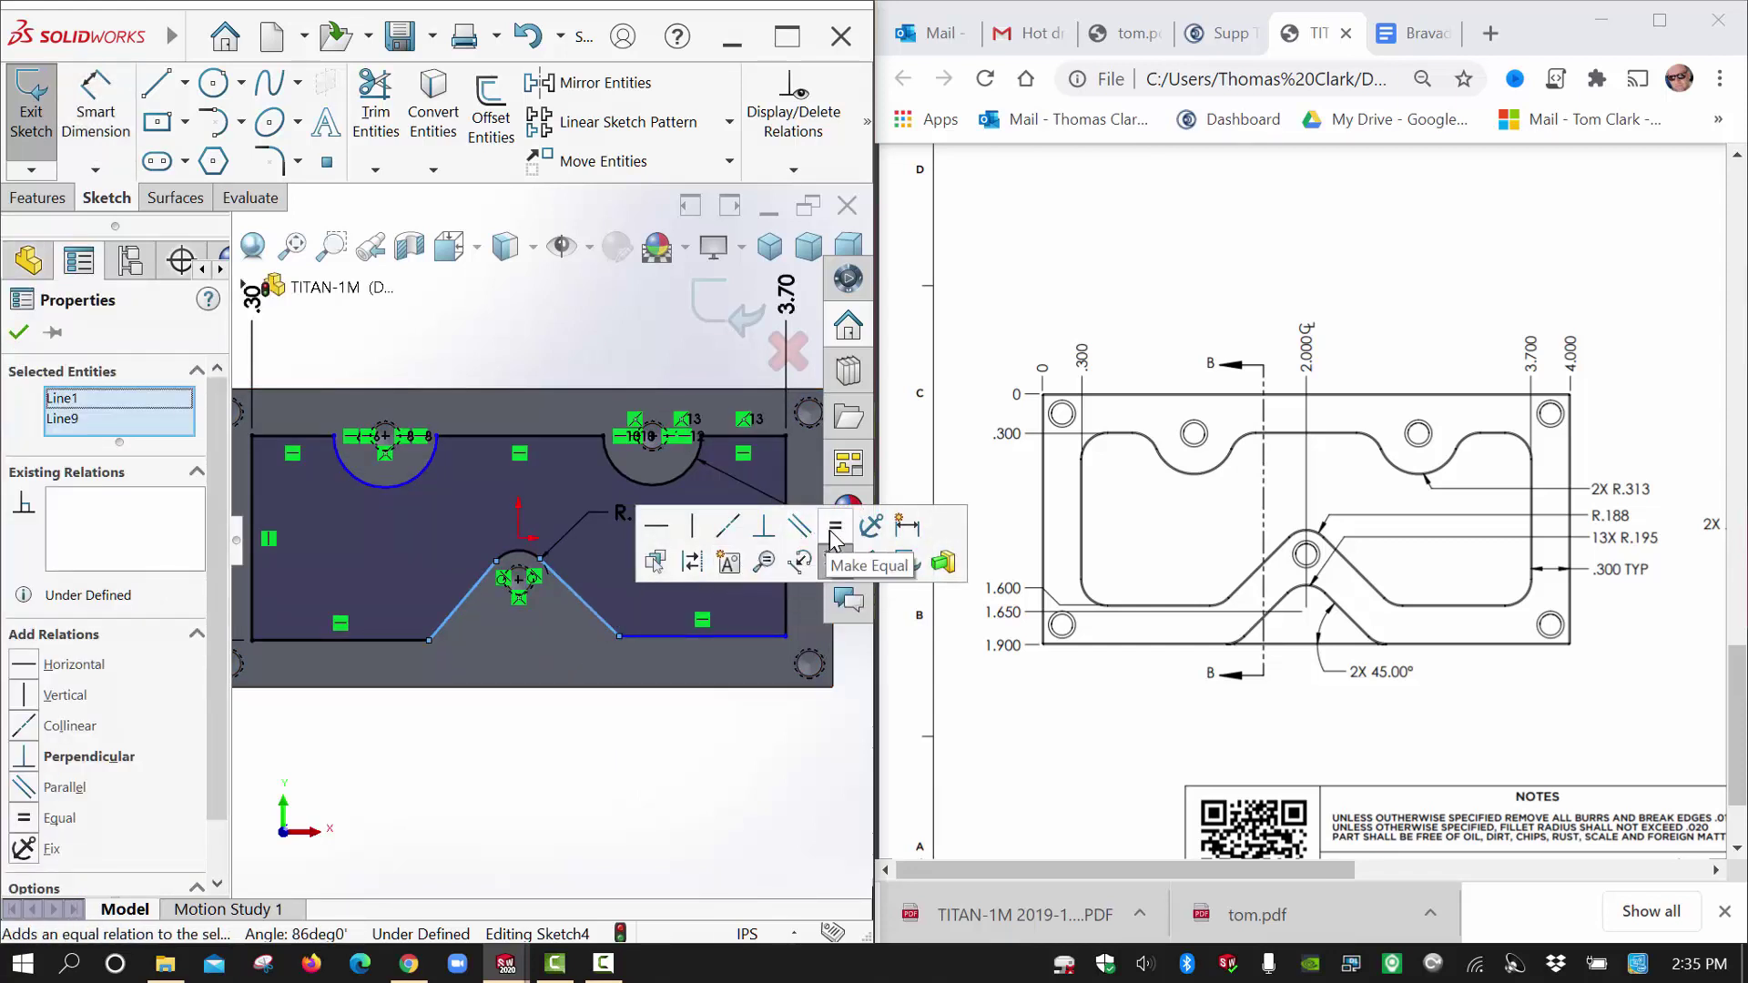
pyautogui.click(836, 527)
pyautogui.click(607, 765)
# Dimension the angle between the right slanted line and the lower-right horizontal line and set it to 45 degrees.
pyautogui.moveTo(610, 769); pyautogui.dragTo(632, 592, button='right')
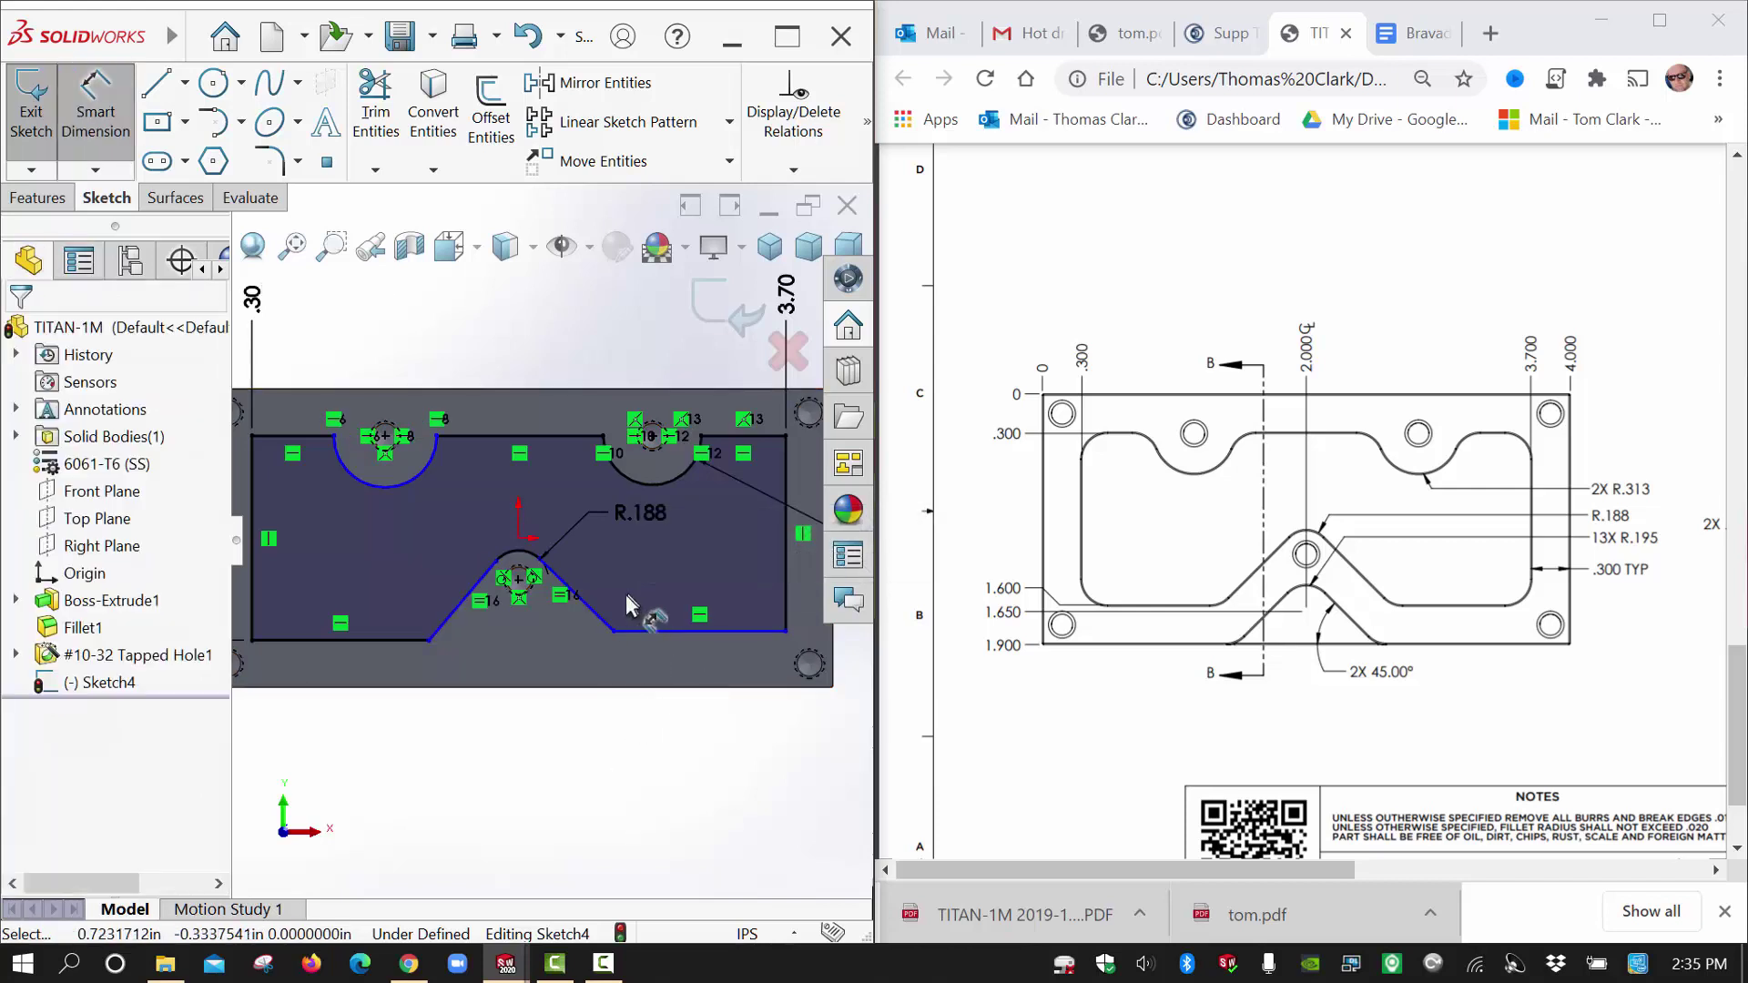
pyautogui.click(642, 628)
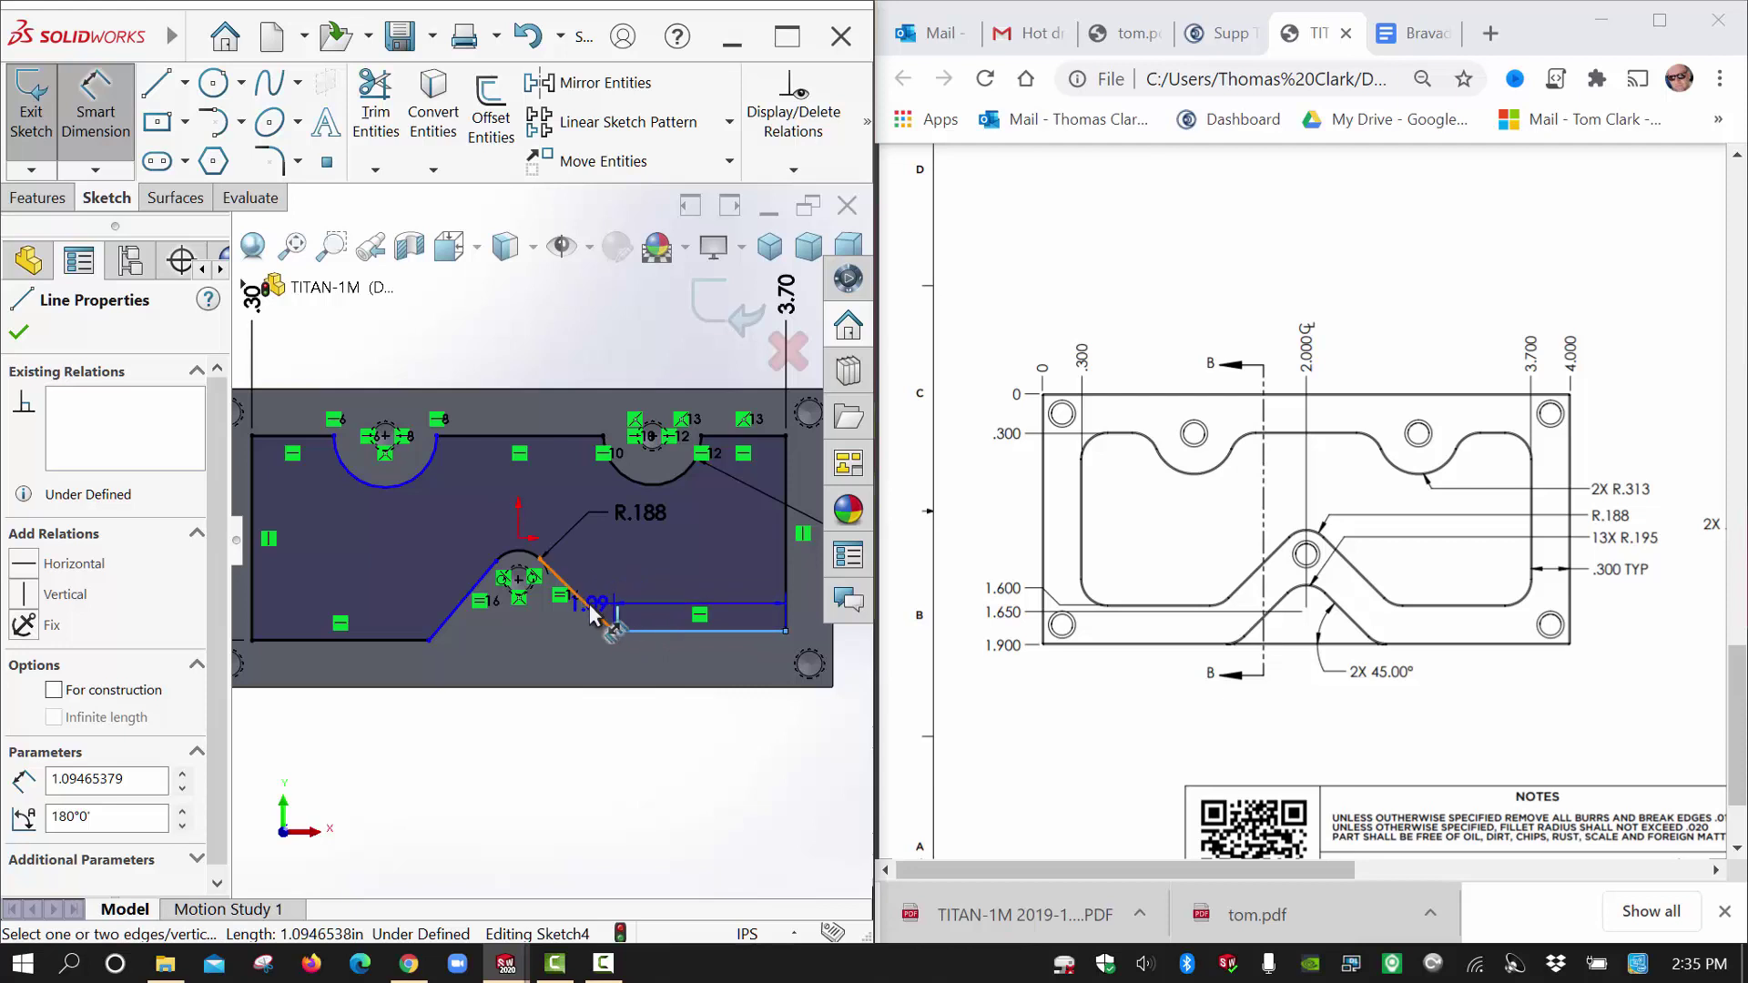
pyautogui.click(592, 613)
pyautogui.click(563, 626)
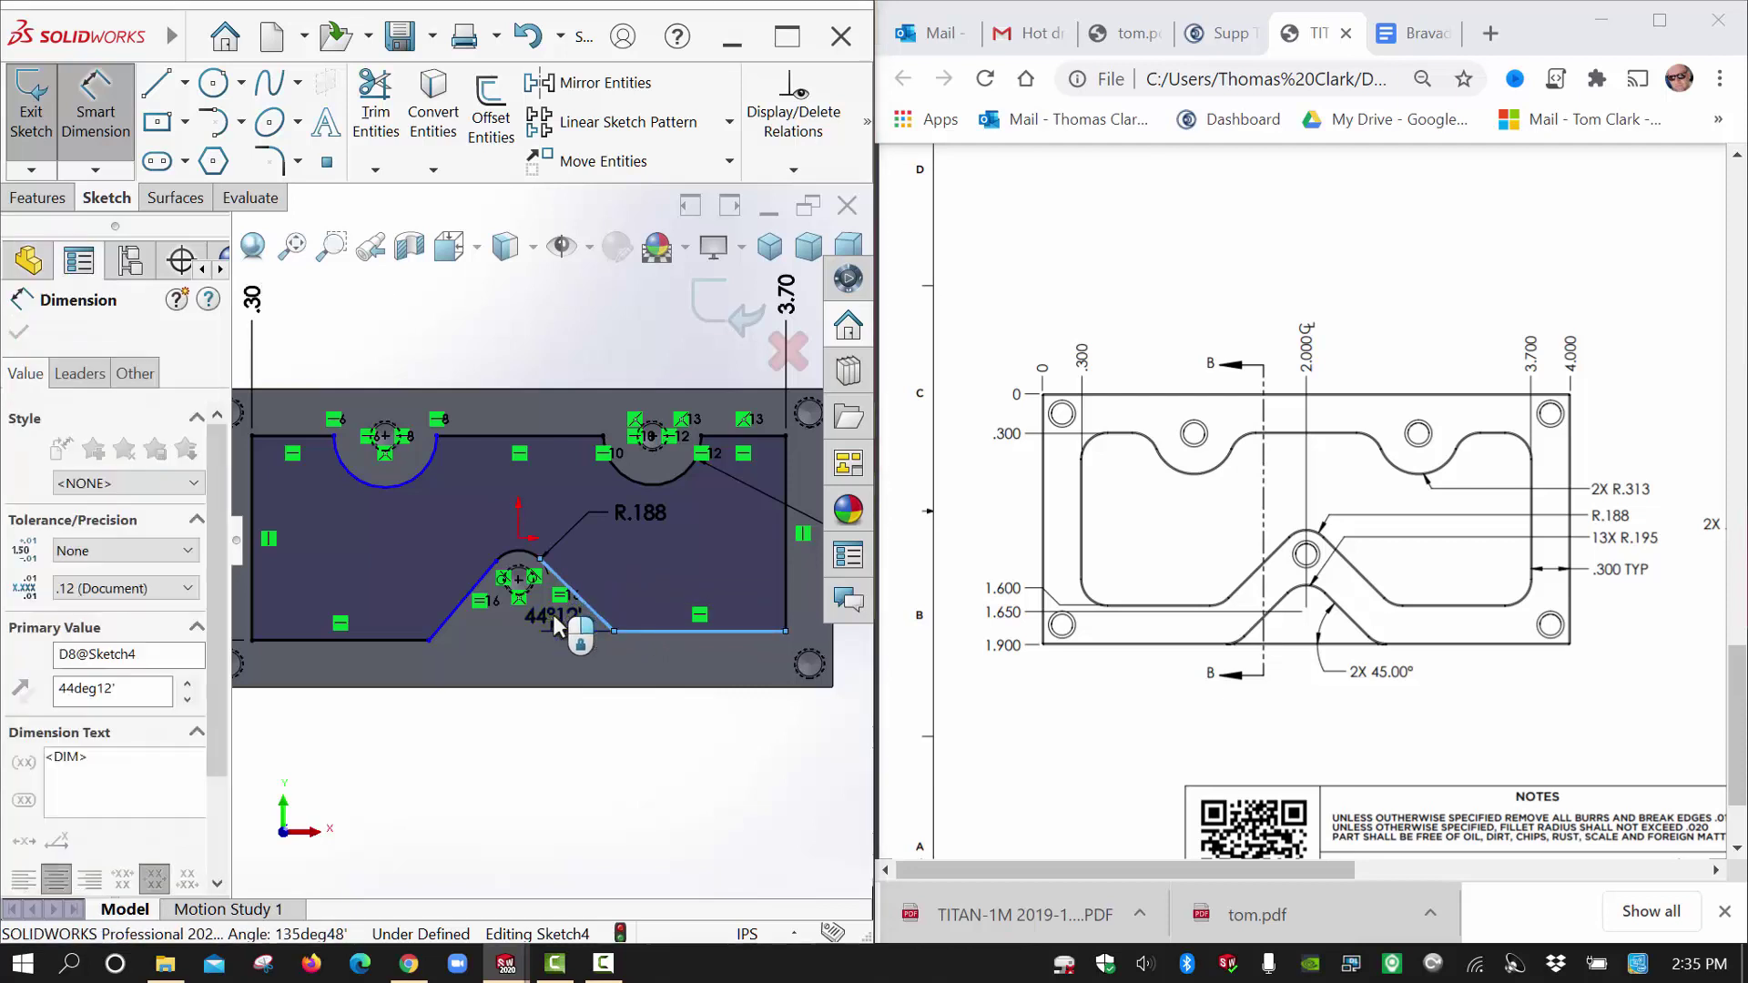
pyautogui.write('45')
pyautogui.press('Return')
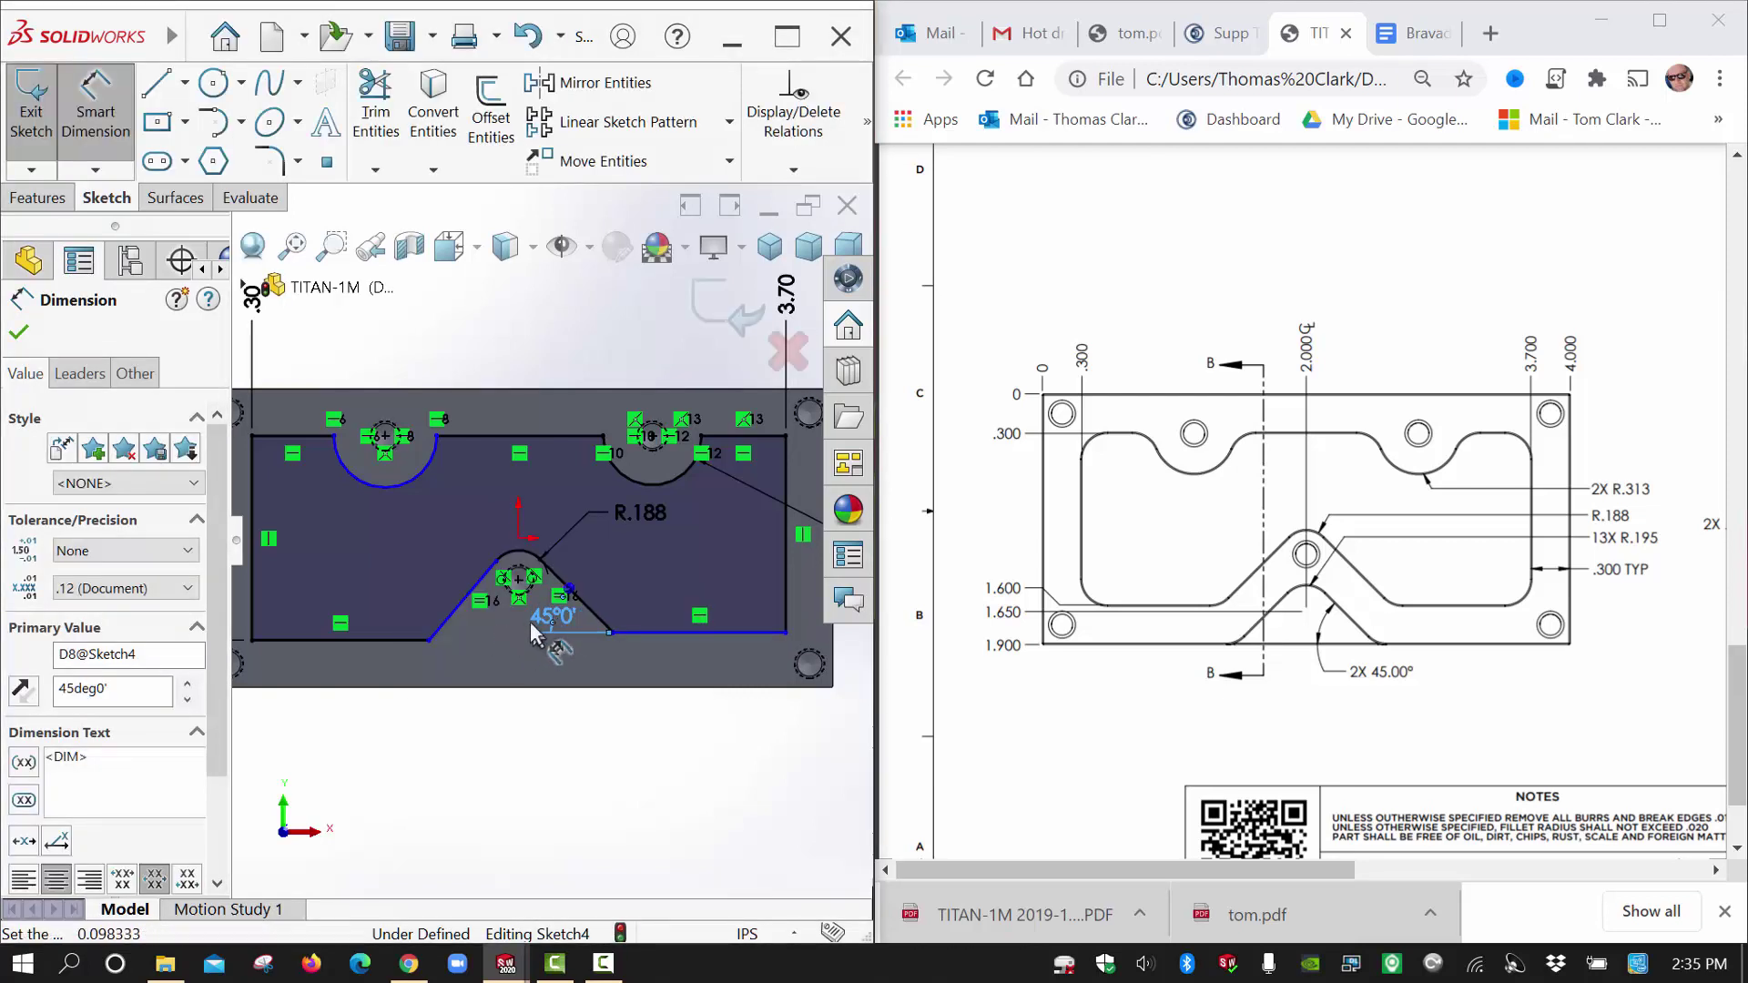
pyautogui.scroll(-1, 533, 628)
pyautogui.press('Escape')
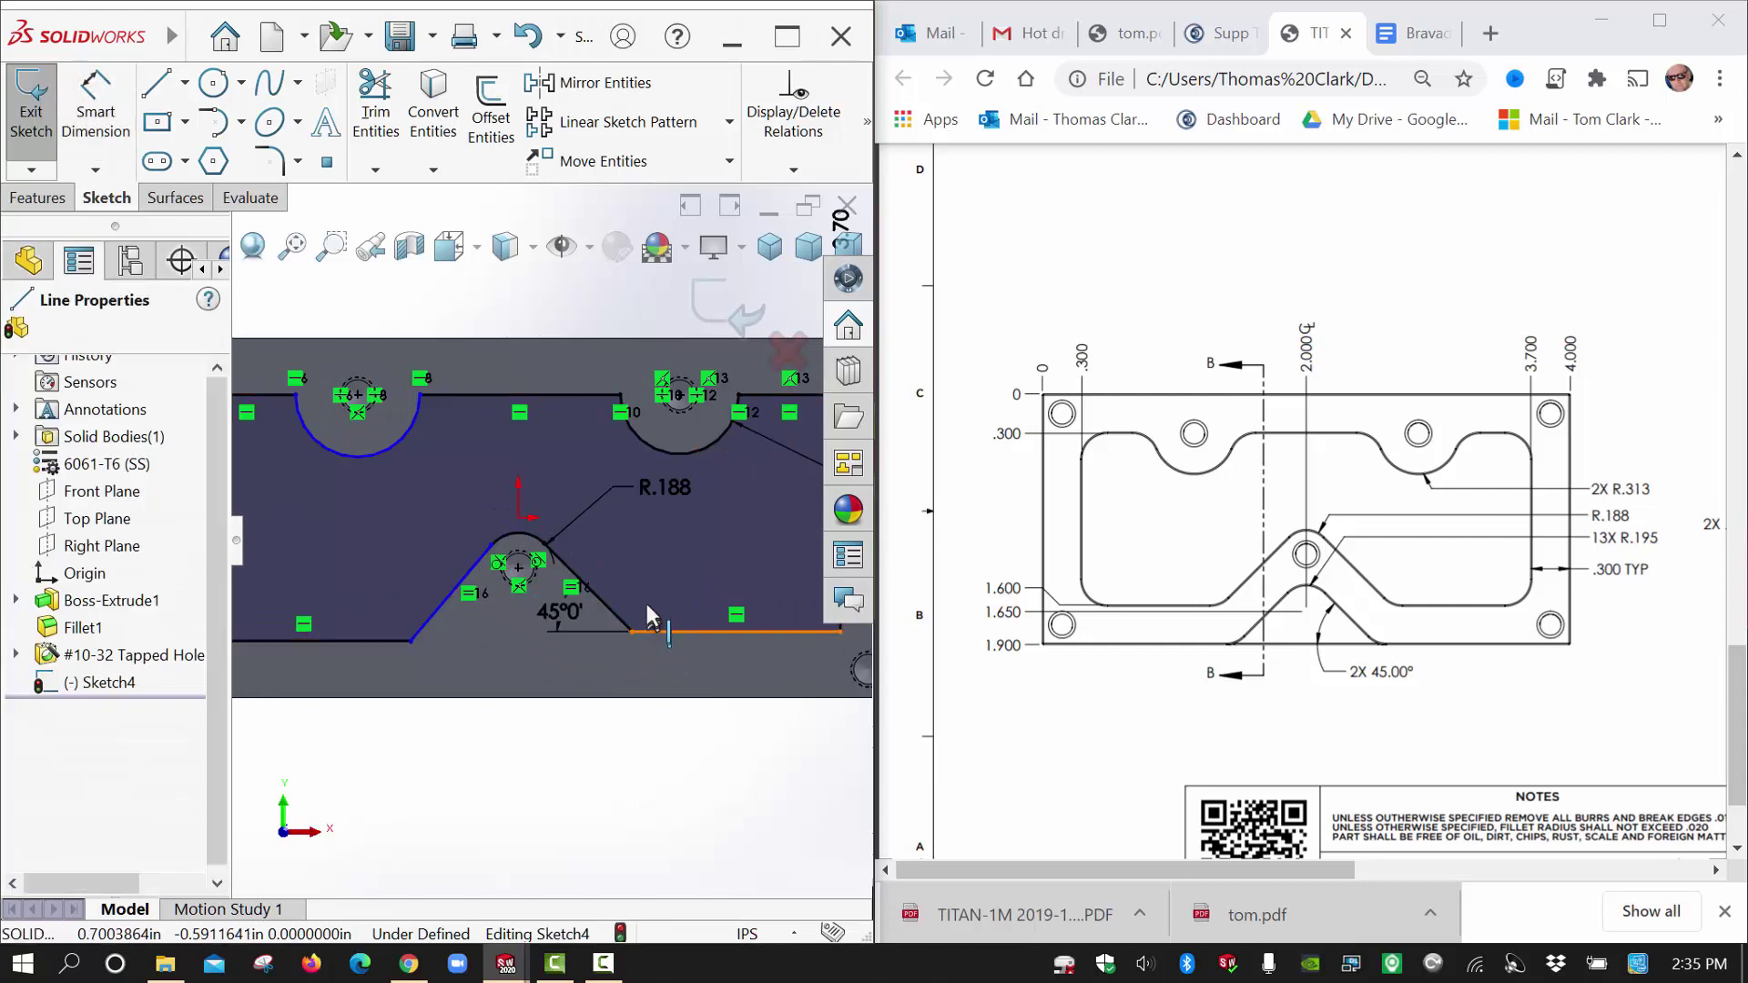
# Make the profile's lower-left and lower-right horizontal lines collinear.
pyautogui.click(411, 642)
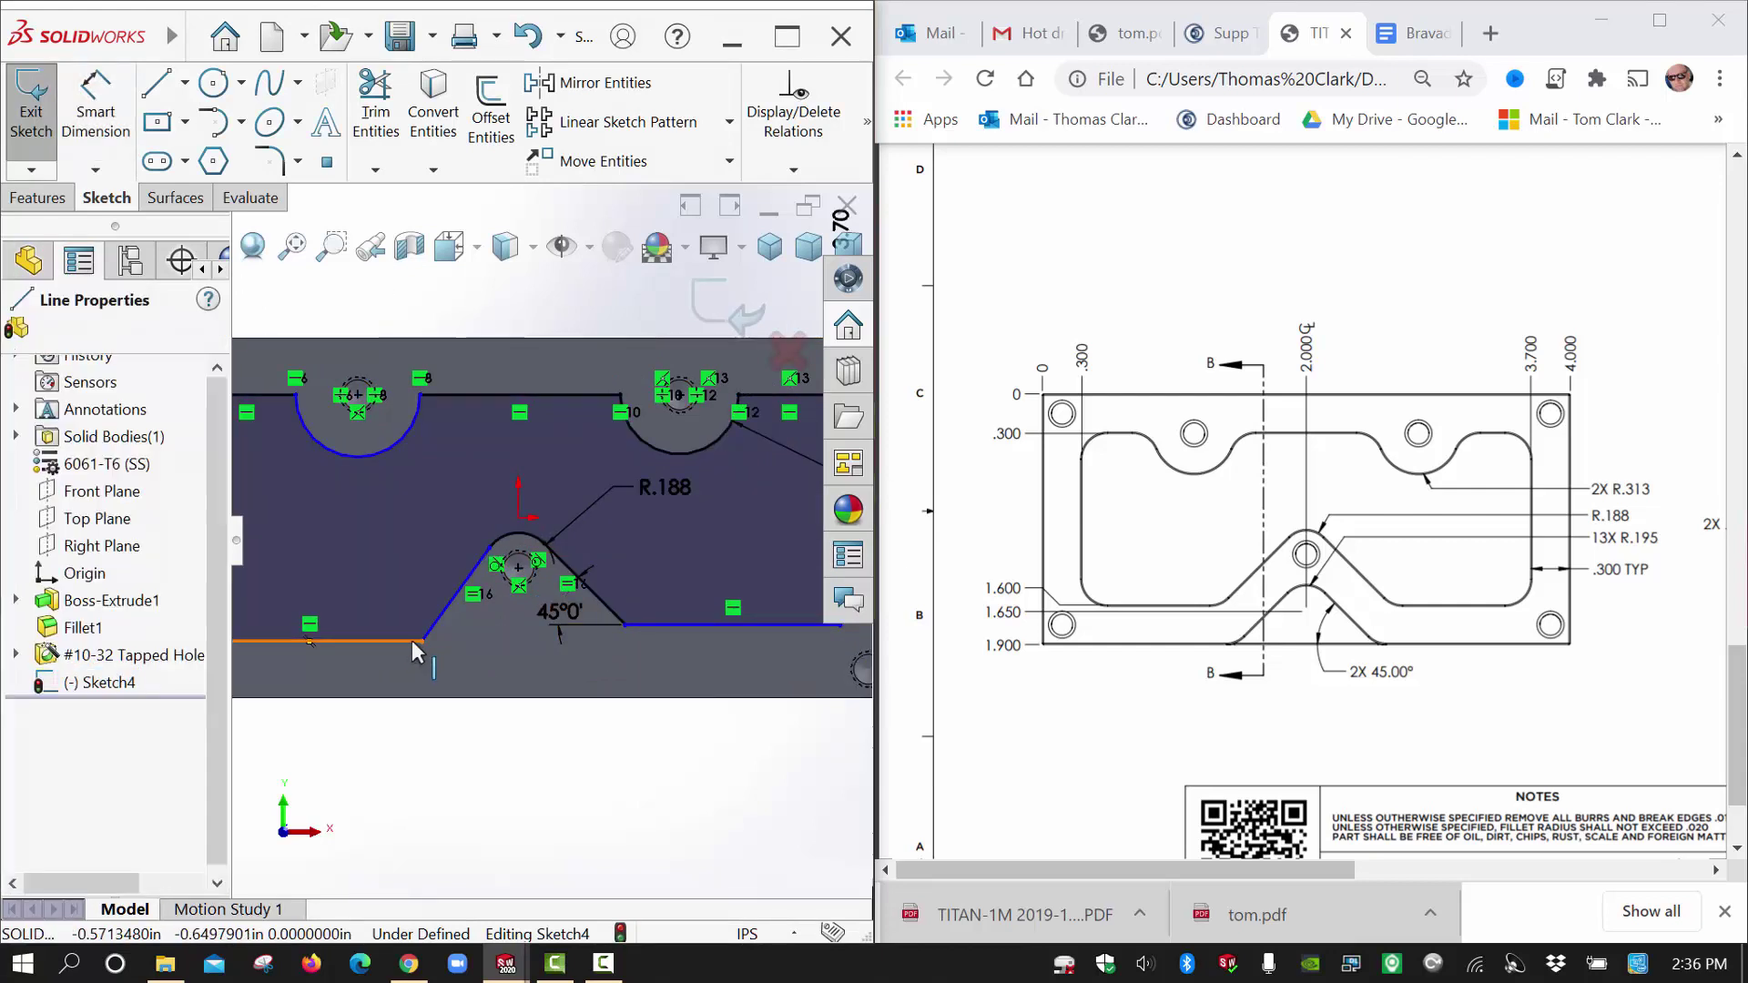
pyautogui.keyDown('ctrl'); pyautogui.click(653, 625); pyautogui.keyUp('ctrl')
pyautogui.click(769, 546)
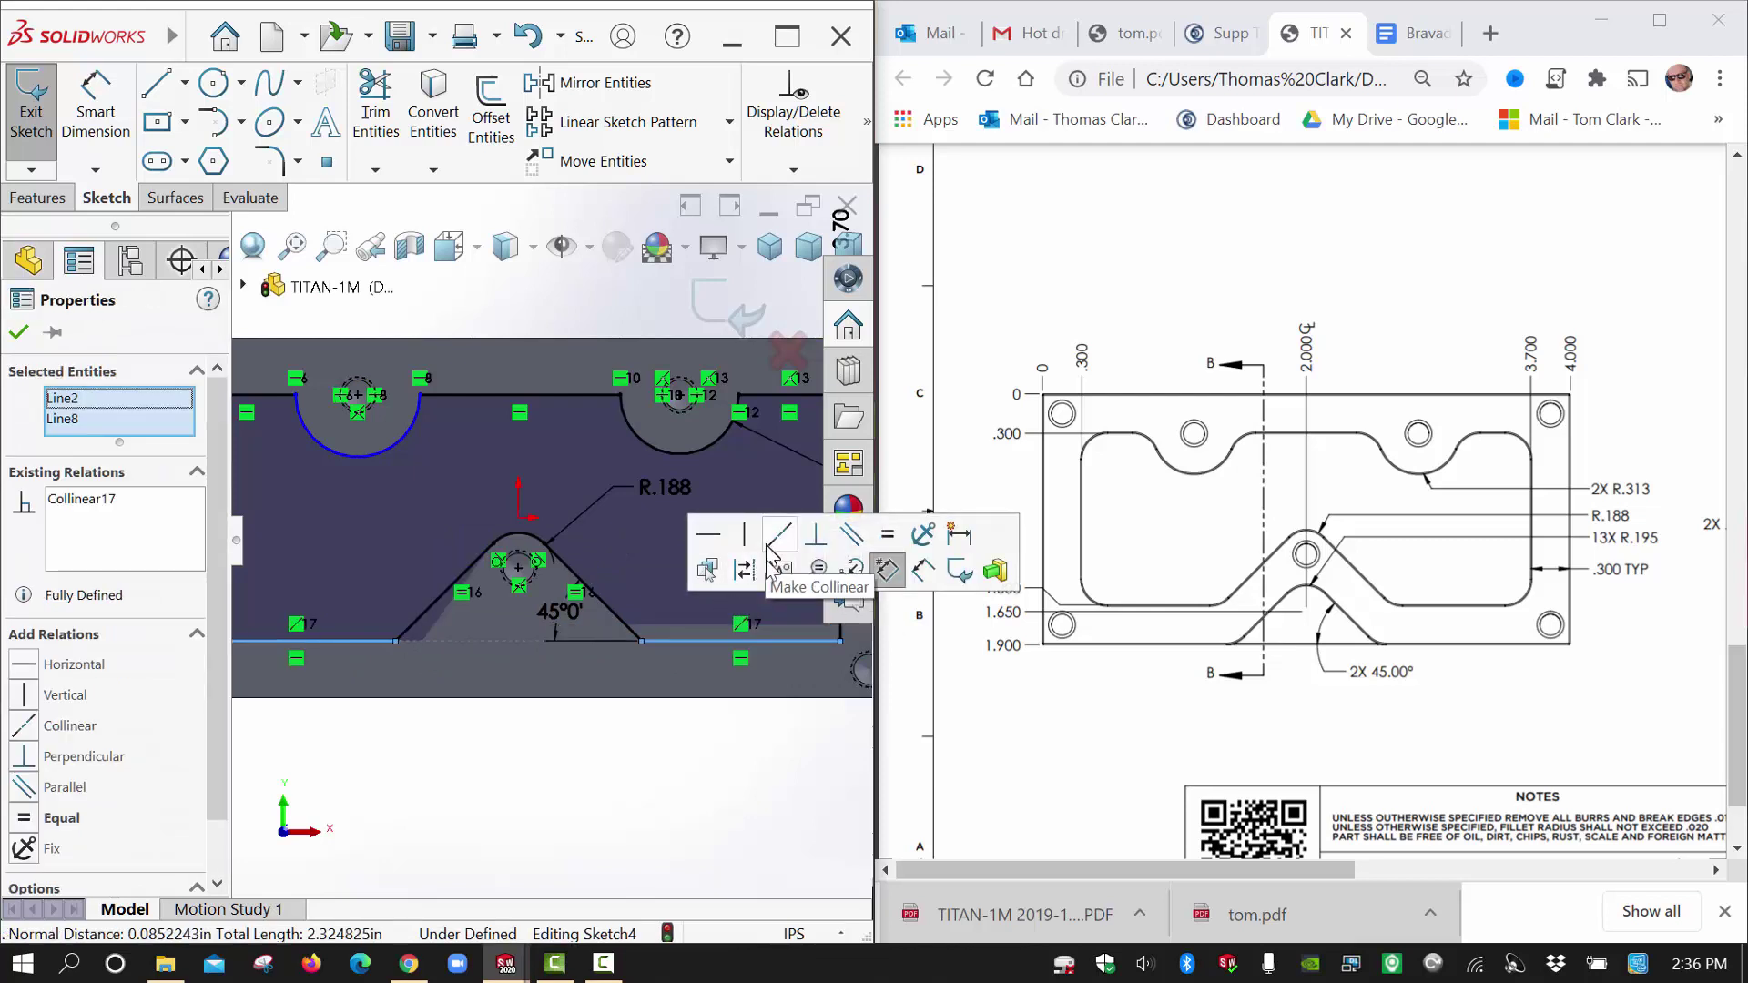
pyautogui.click(672, 751)
# Add an Equal relation between the two upper arcs of the pocket profile.
pyautogui.scroll(1, 551, 687)
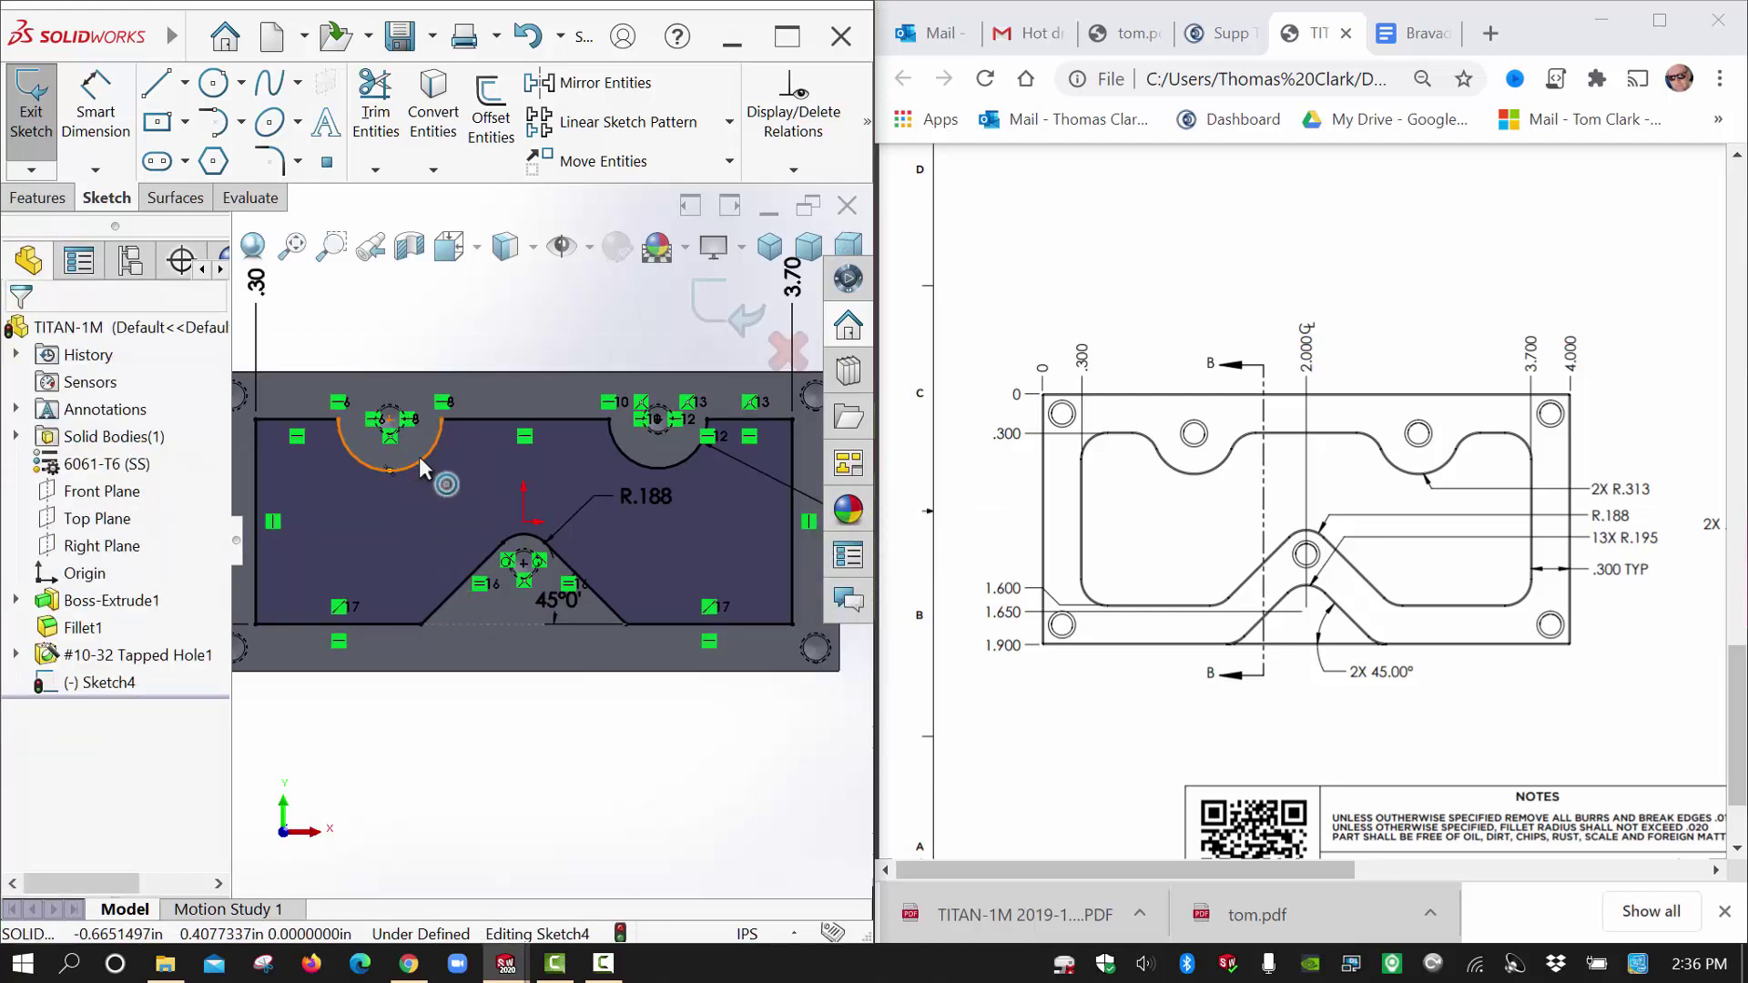
pyautogui.click(421, 462)
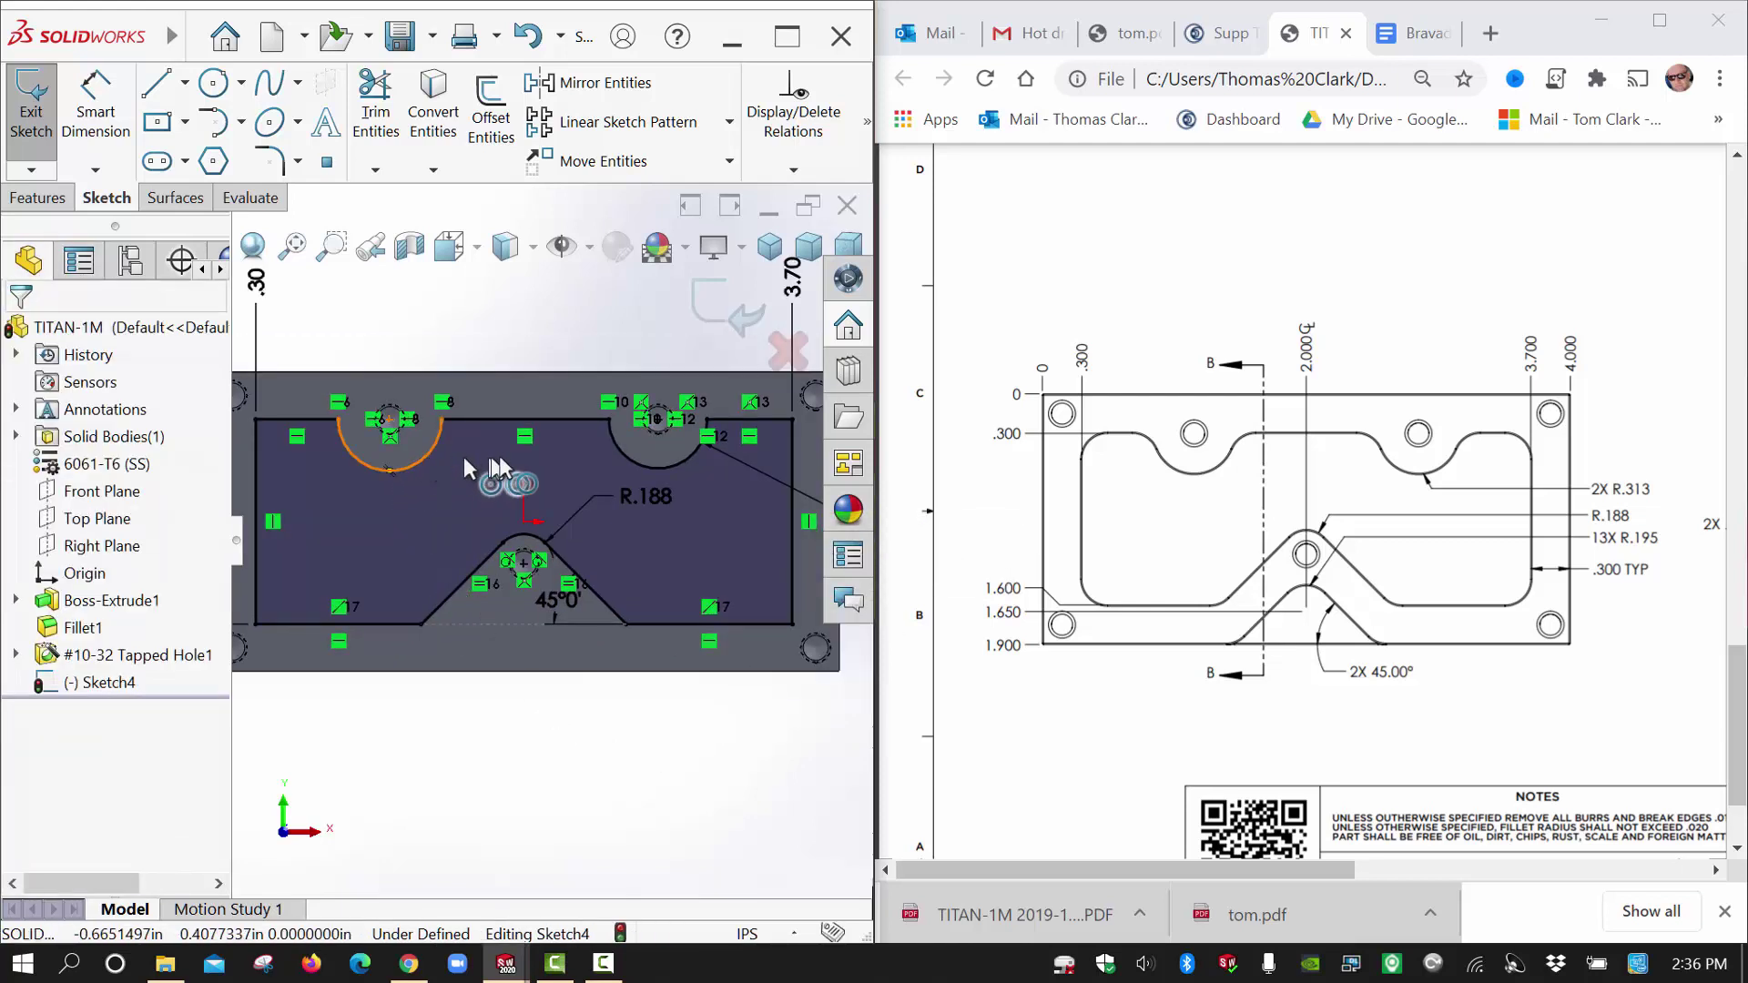
pyautogui.keyDown('ctrl'); pyautogui.click(630, 457); pyautogui.keyUp('ctrl')
pyautogui.click(788, 363)
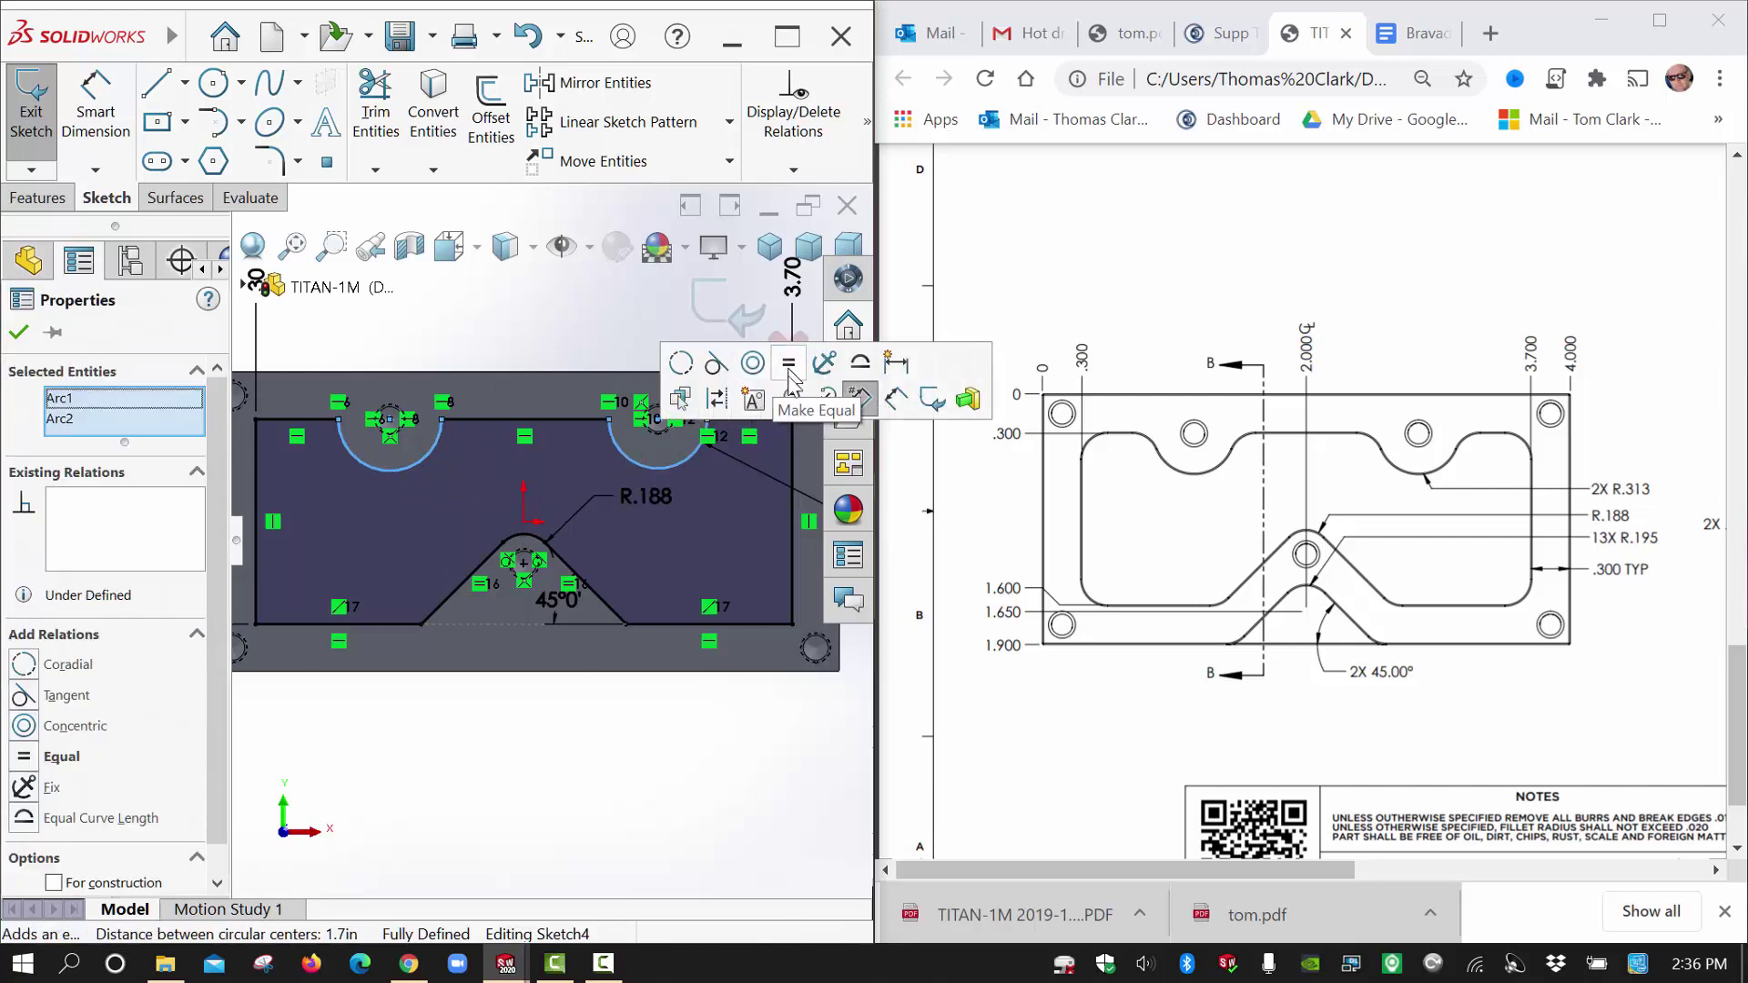
pyautogui.click(663, 734)
# Cut the pocket profile into the block with a blind Extruded Cut 0.5 in deep, as given on the drawing.
pyautogui.scroll(1, 590, 696)
pyautogui.moveTo(515, 667); pyautogui.dragTo(507, 563, button='middle')
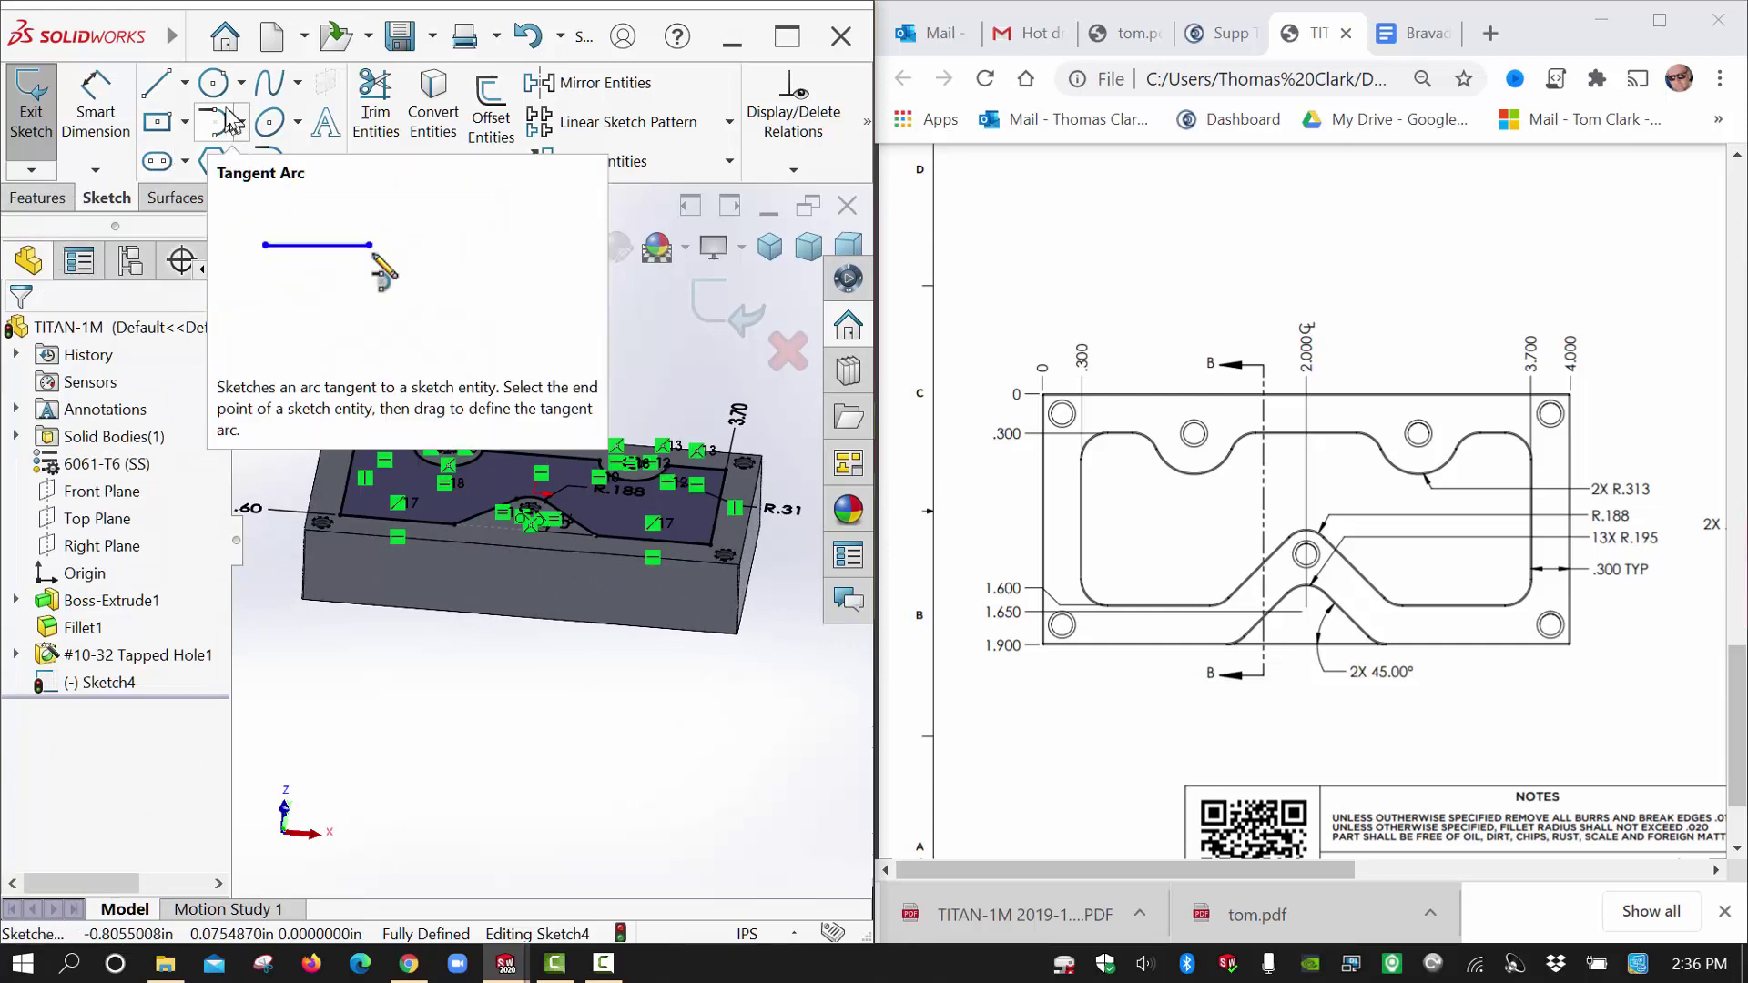
pyautogui.click(38, 198)
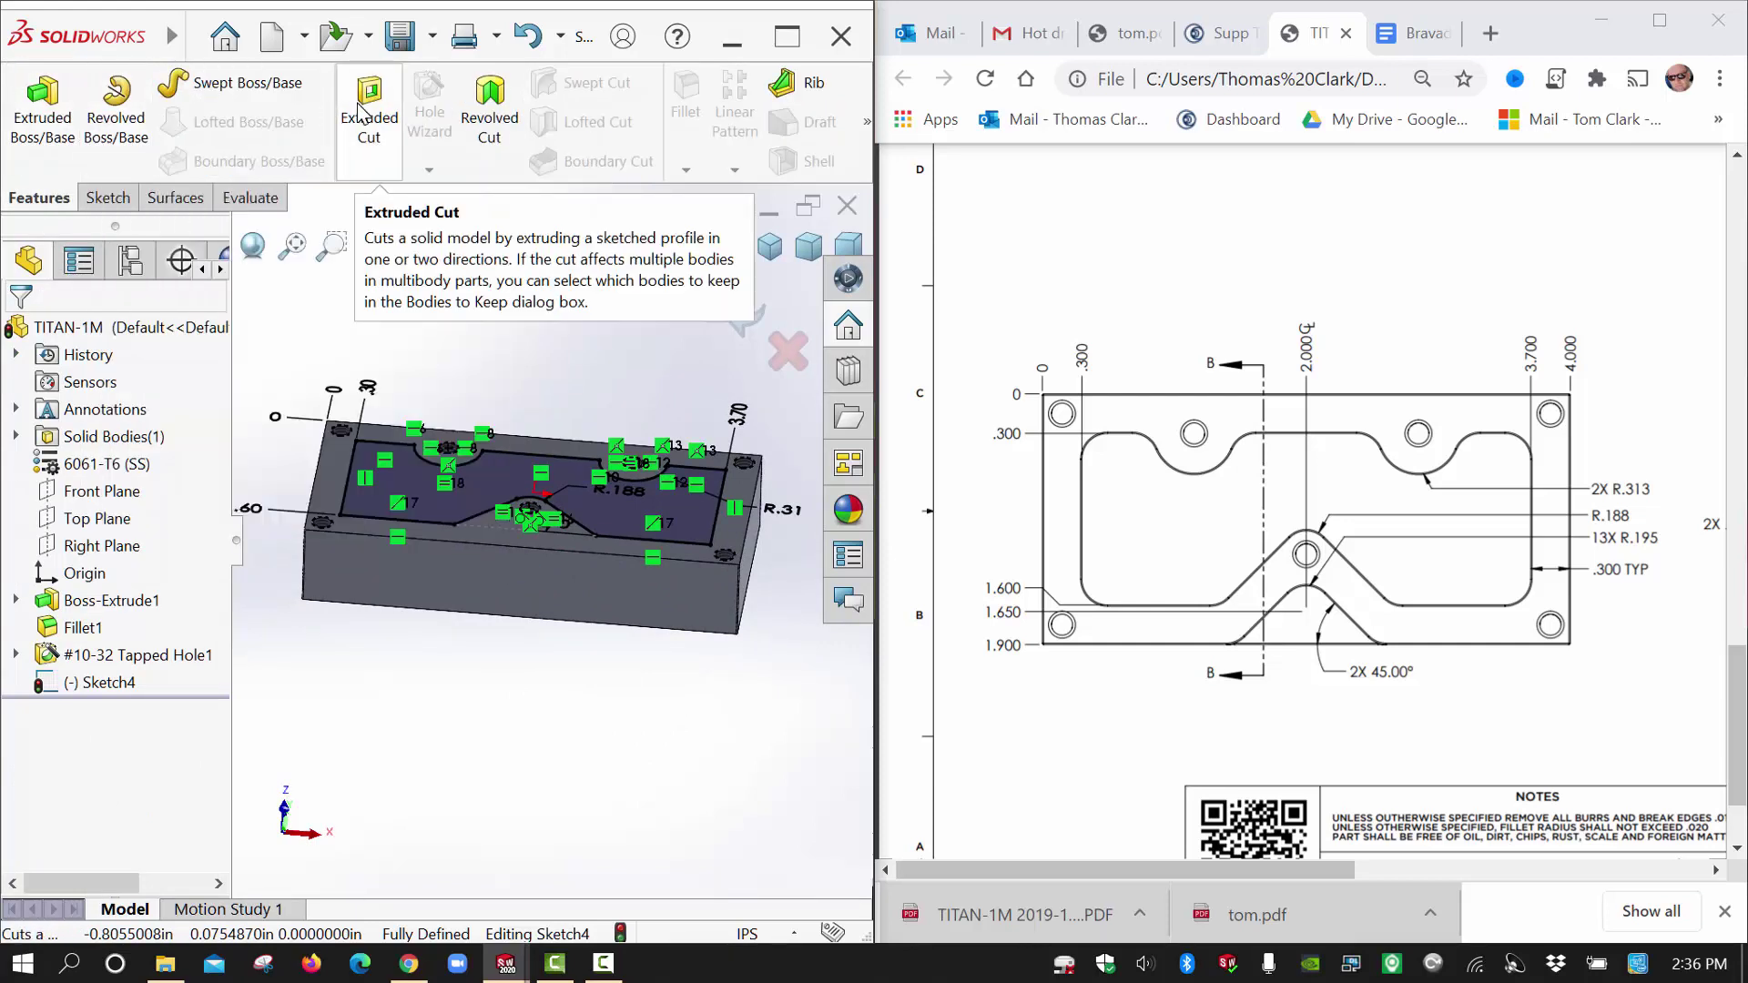
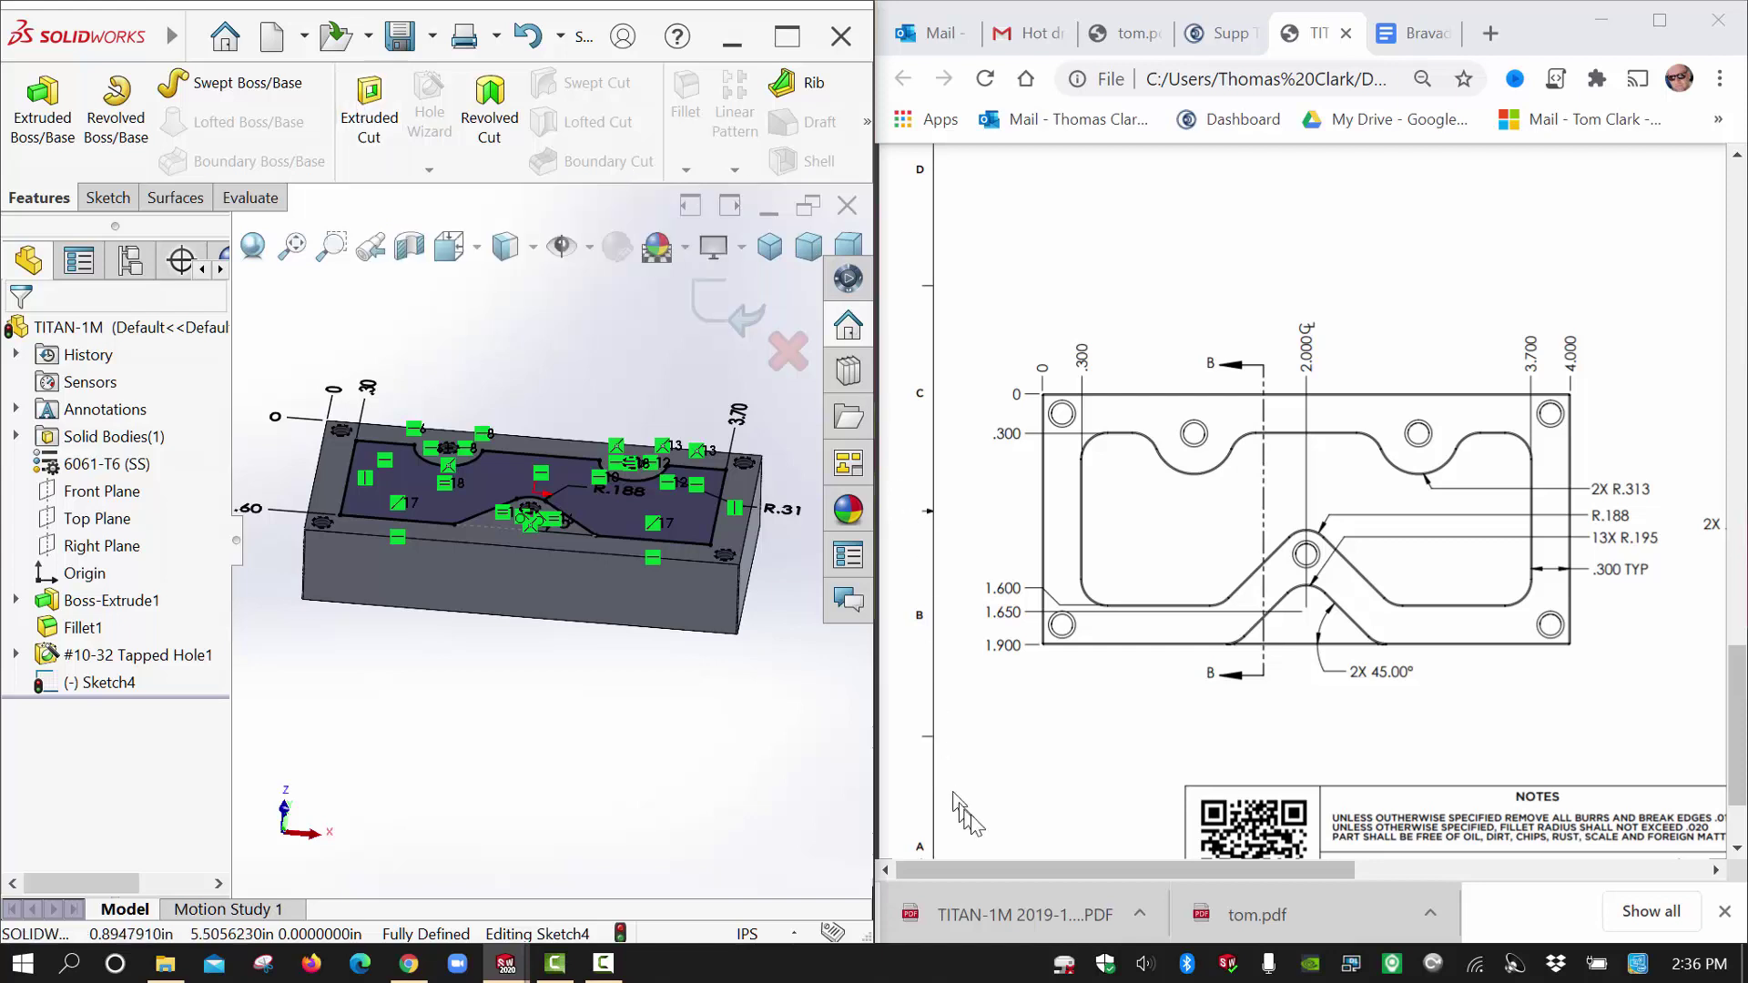
pyautogui.moveTo(1018, 870)
pyautogui.mouseDown()
pyautogui.moveTo(1236, 862)
pyautogui.moveTo(1062, 867)
pyautogui.mouseUp()
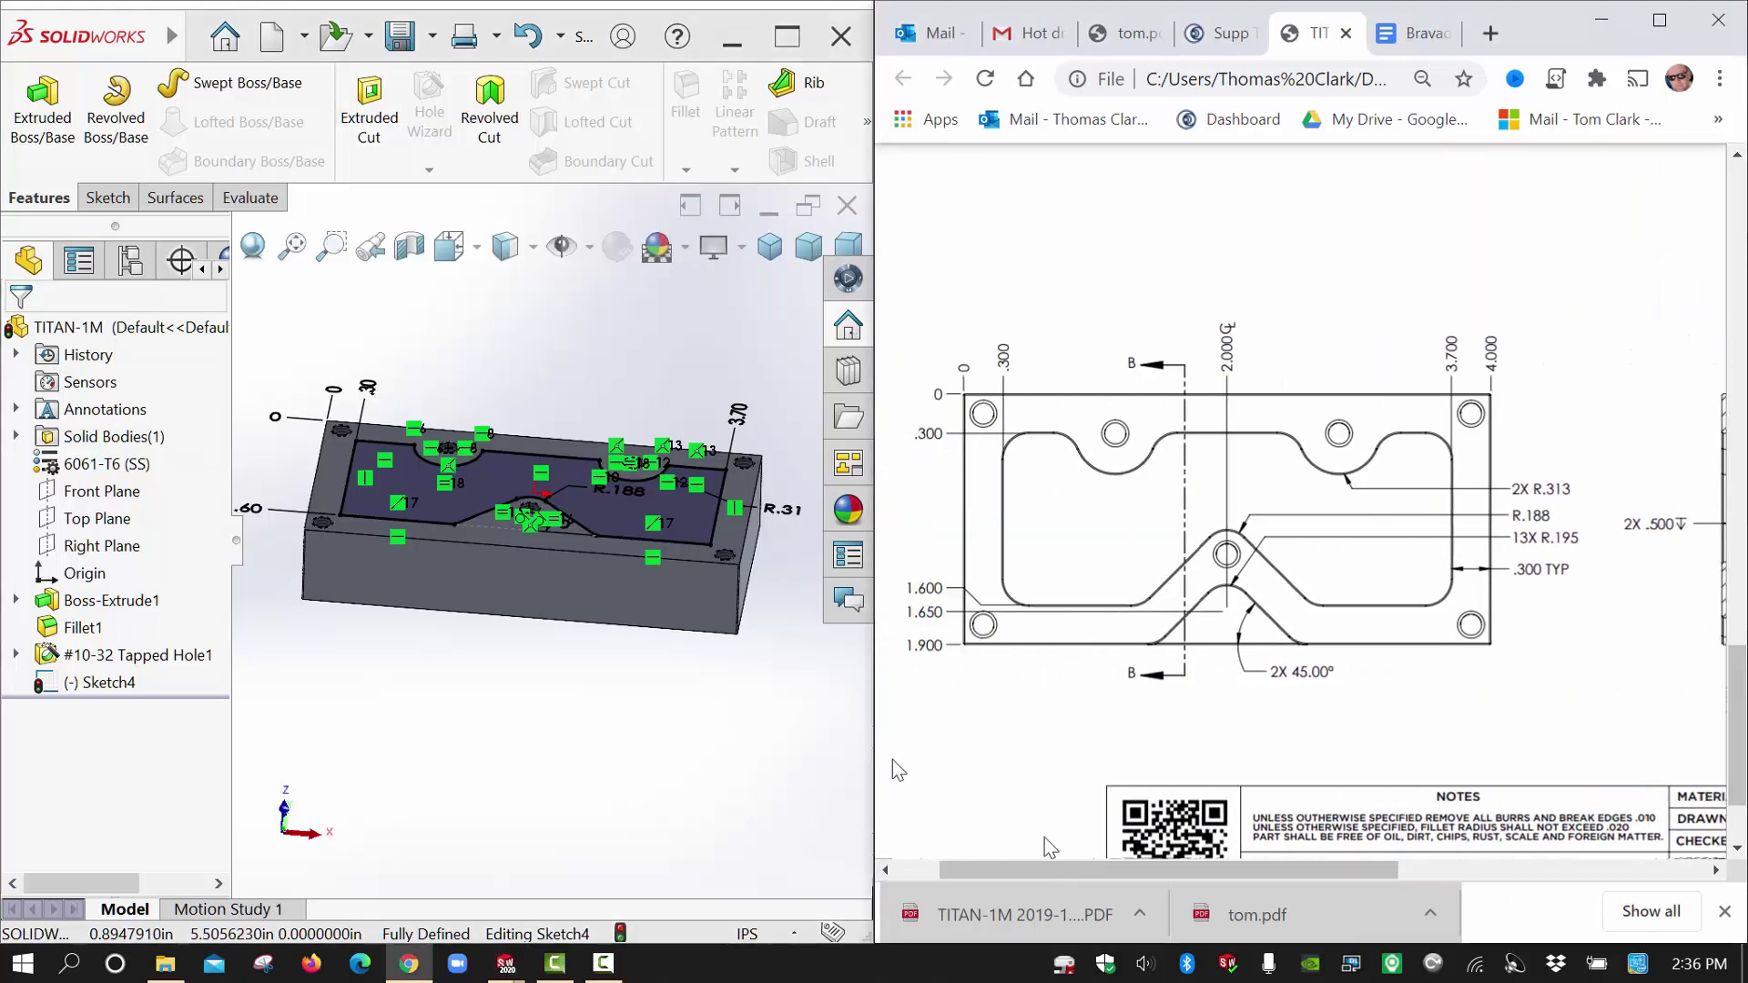
pyautogui.click(368, 112)
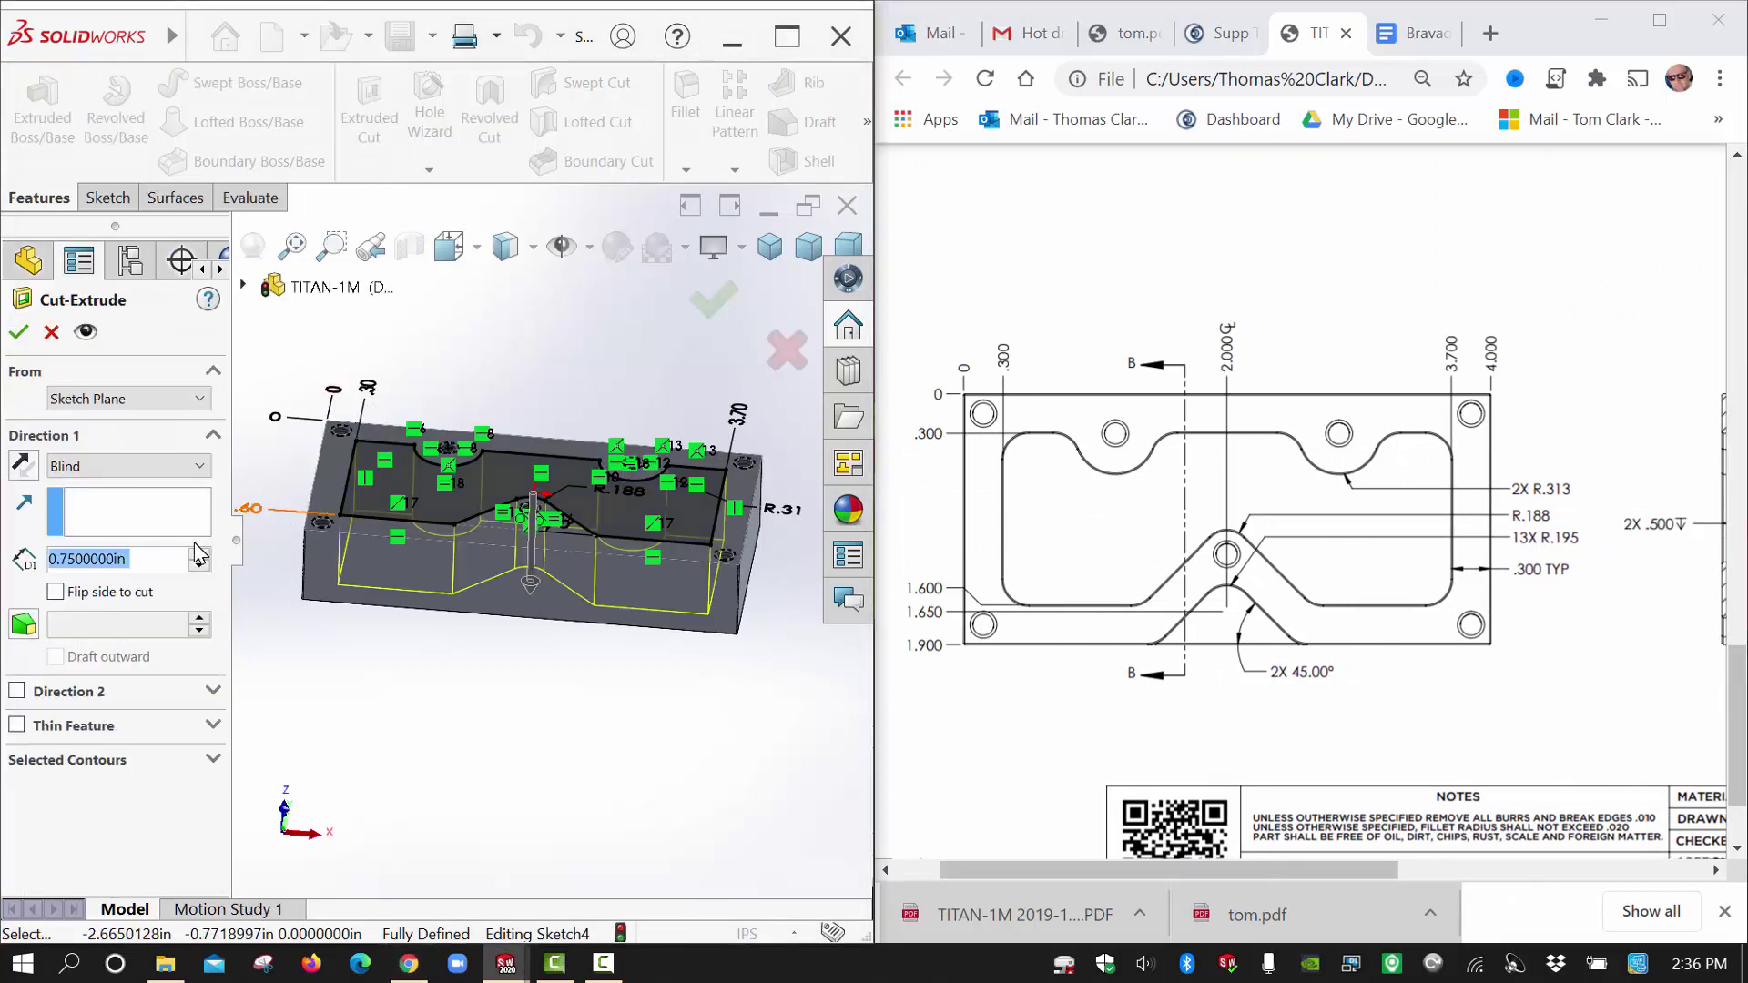
pyautogui.write('.5')
pyautogui.press('Return')
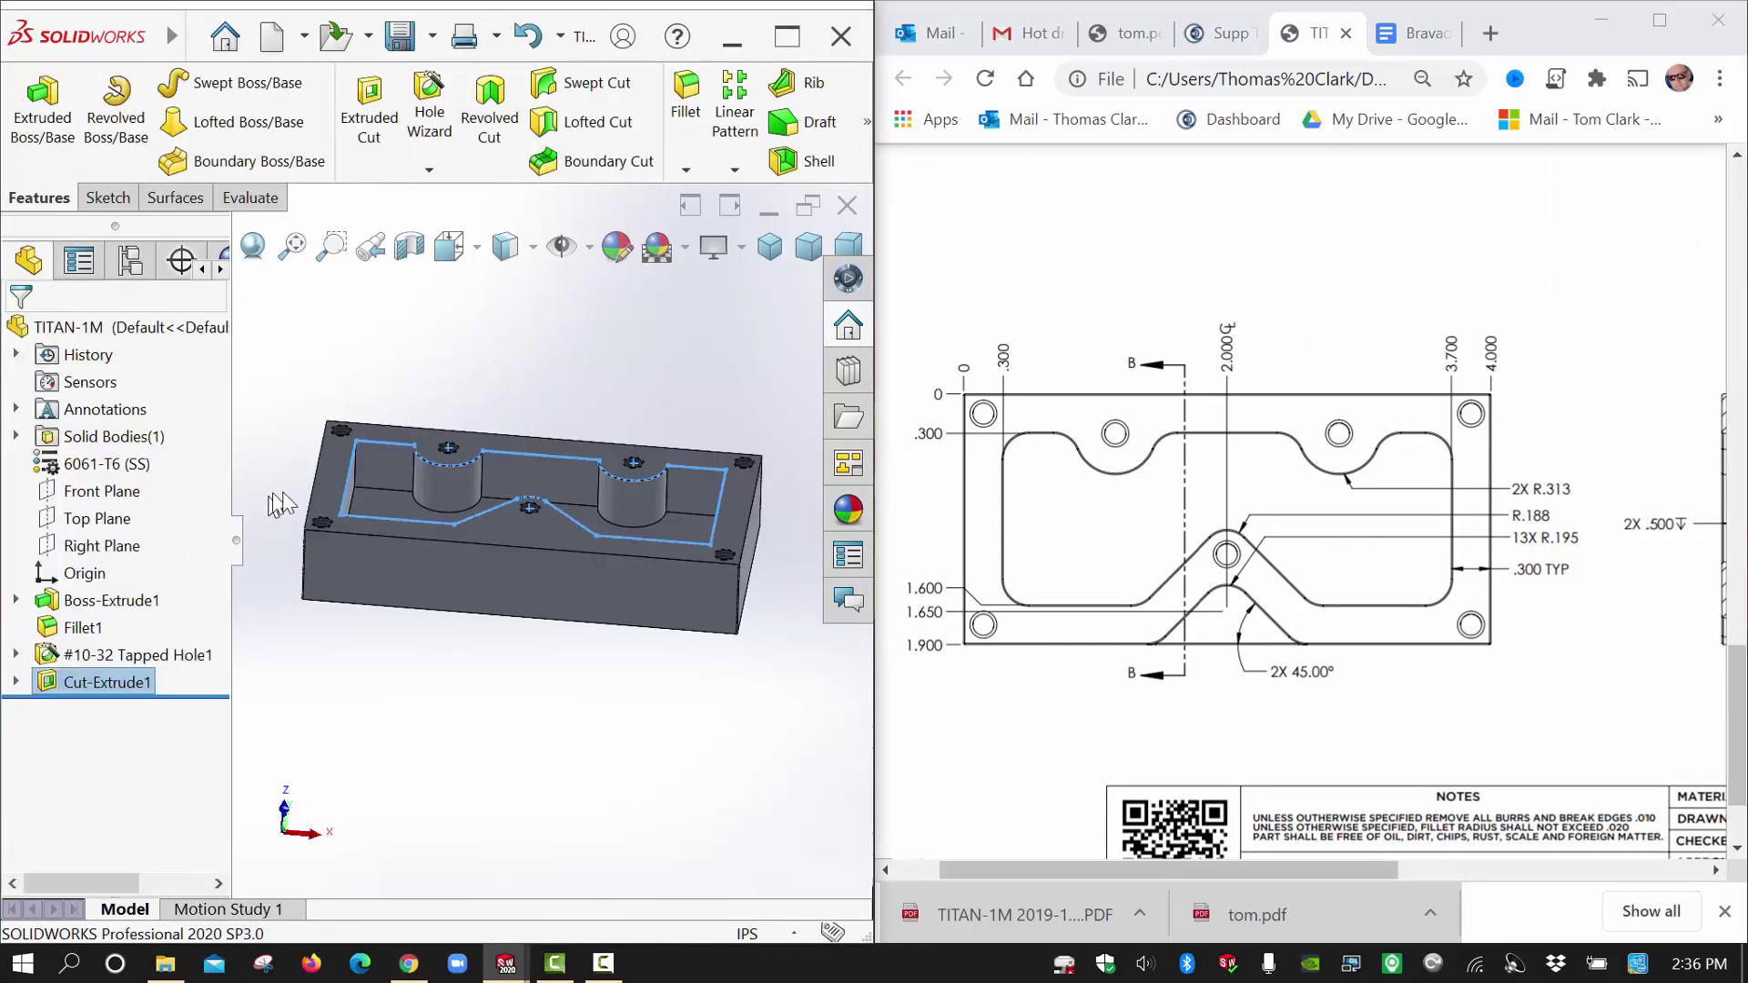
pyautogui.click(691, 715)
# Start a new sketch on the block's pocketed top face and orient the view normal to it.
pyautogui.moveTo(604, 663)
pyautogui.mouseDown(button='middle')
pyautogui.moveTo(575, 701)
pyautogui.moveTo(525, 573)
pyautogui.mouseUp(button='middle')
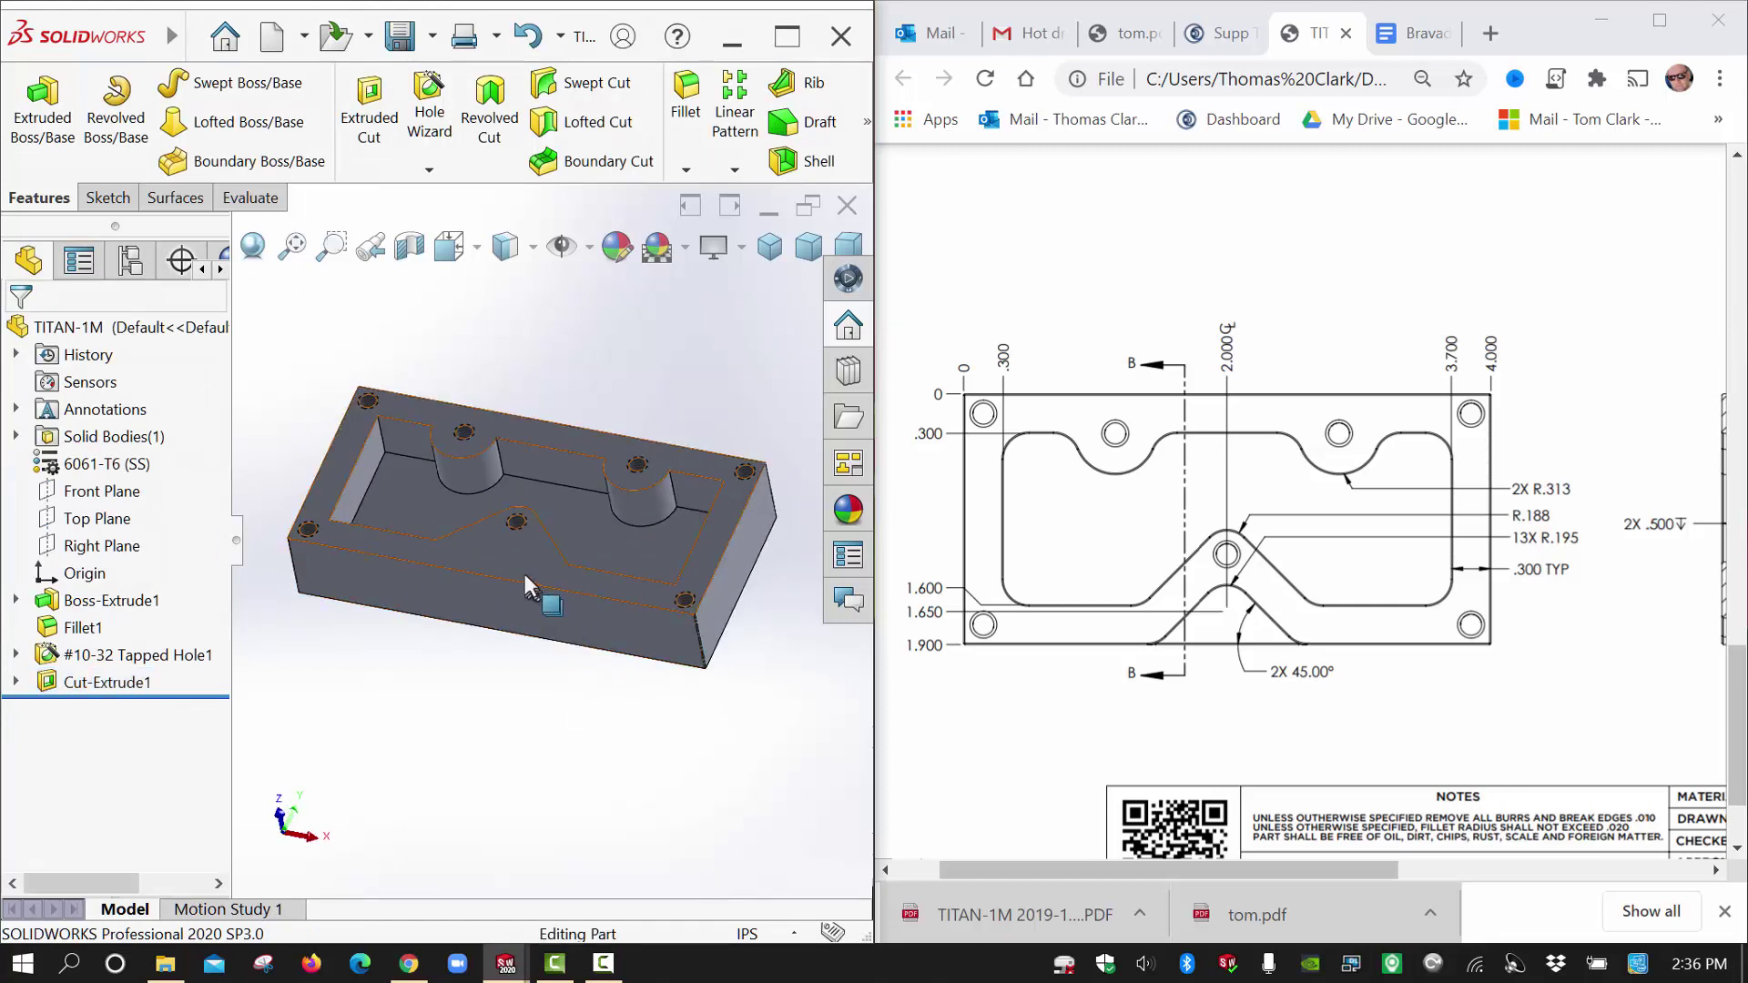
pyautogui.click(523, 571)
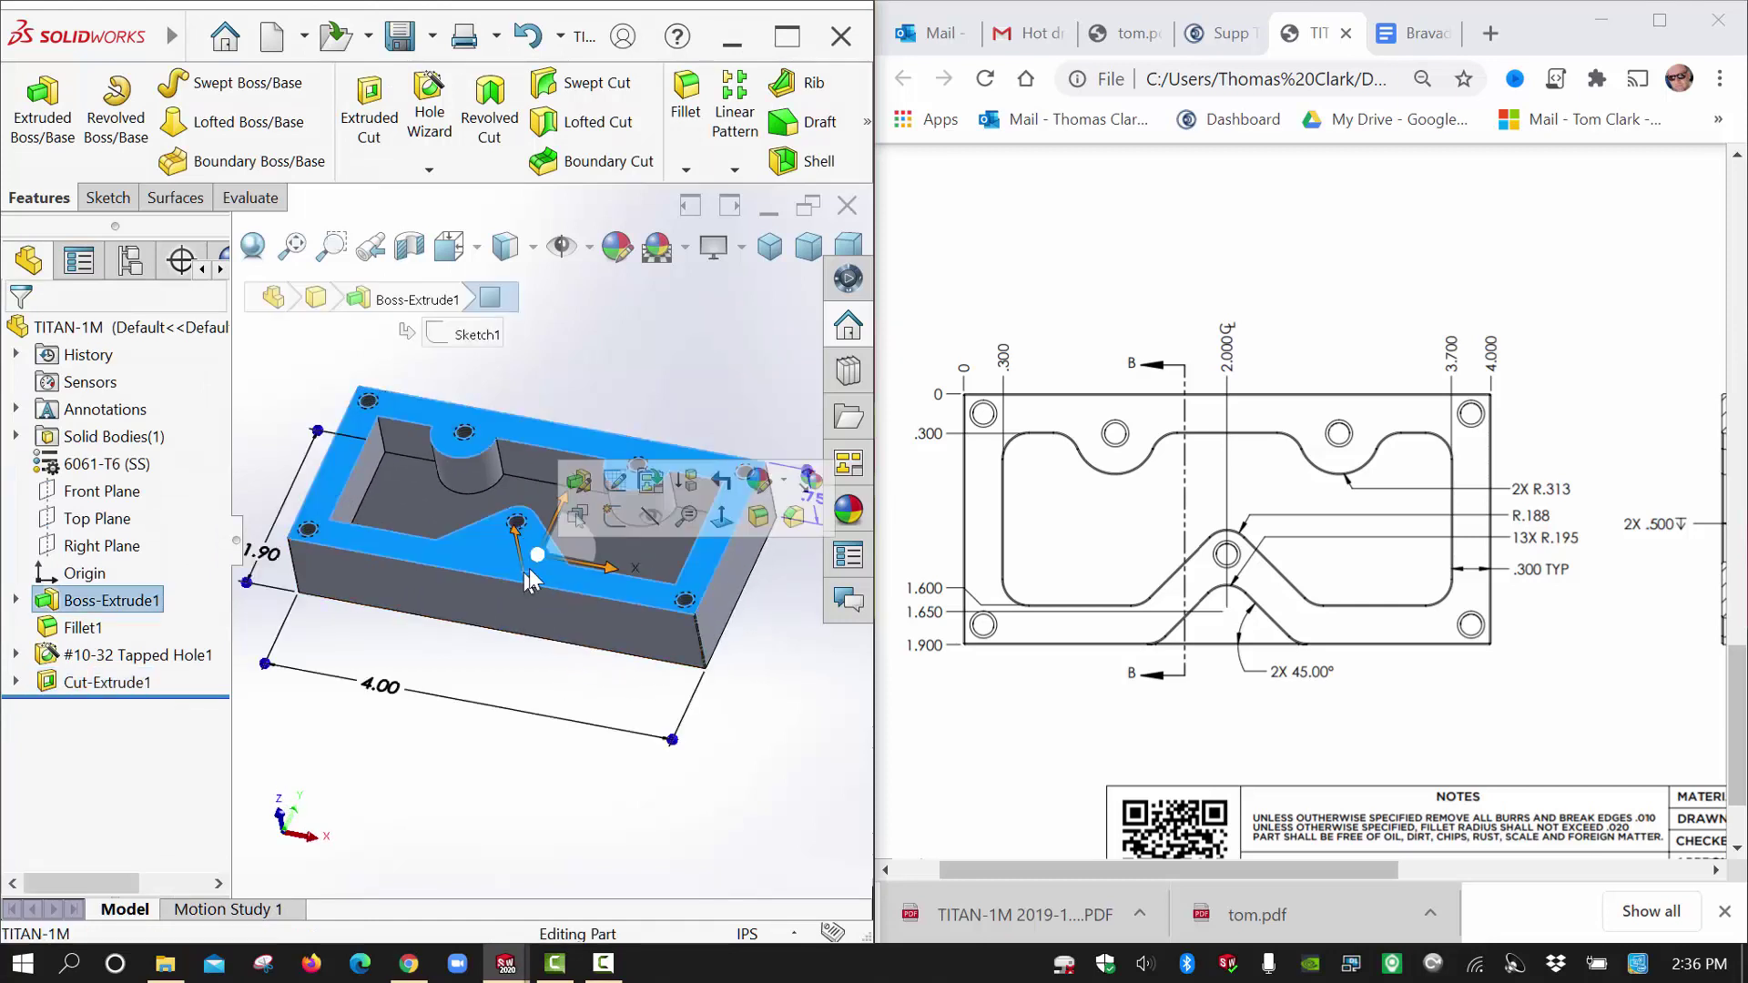
pyautogui.click(614, 518)
pyautogui.press('space')
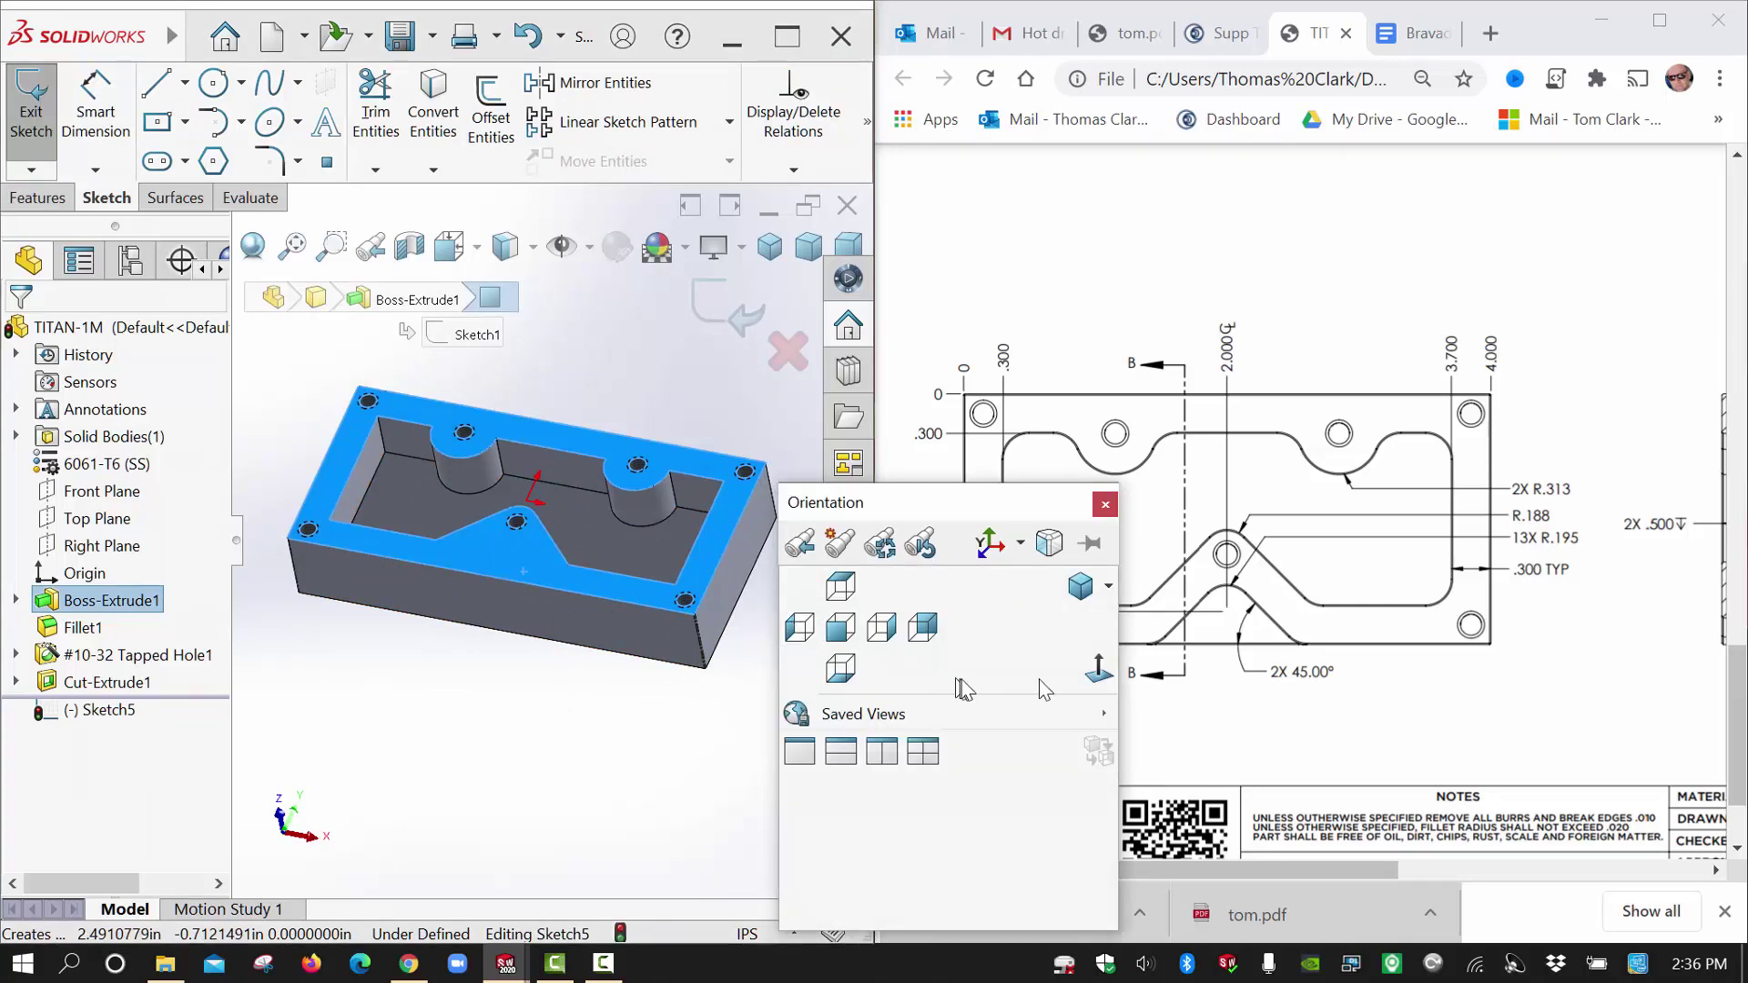
pyautogui.click(1099, 669)
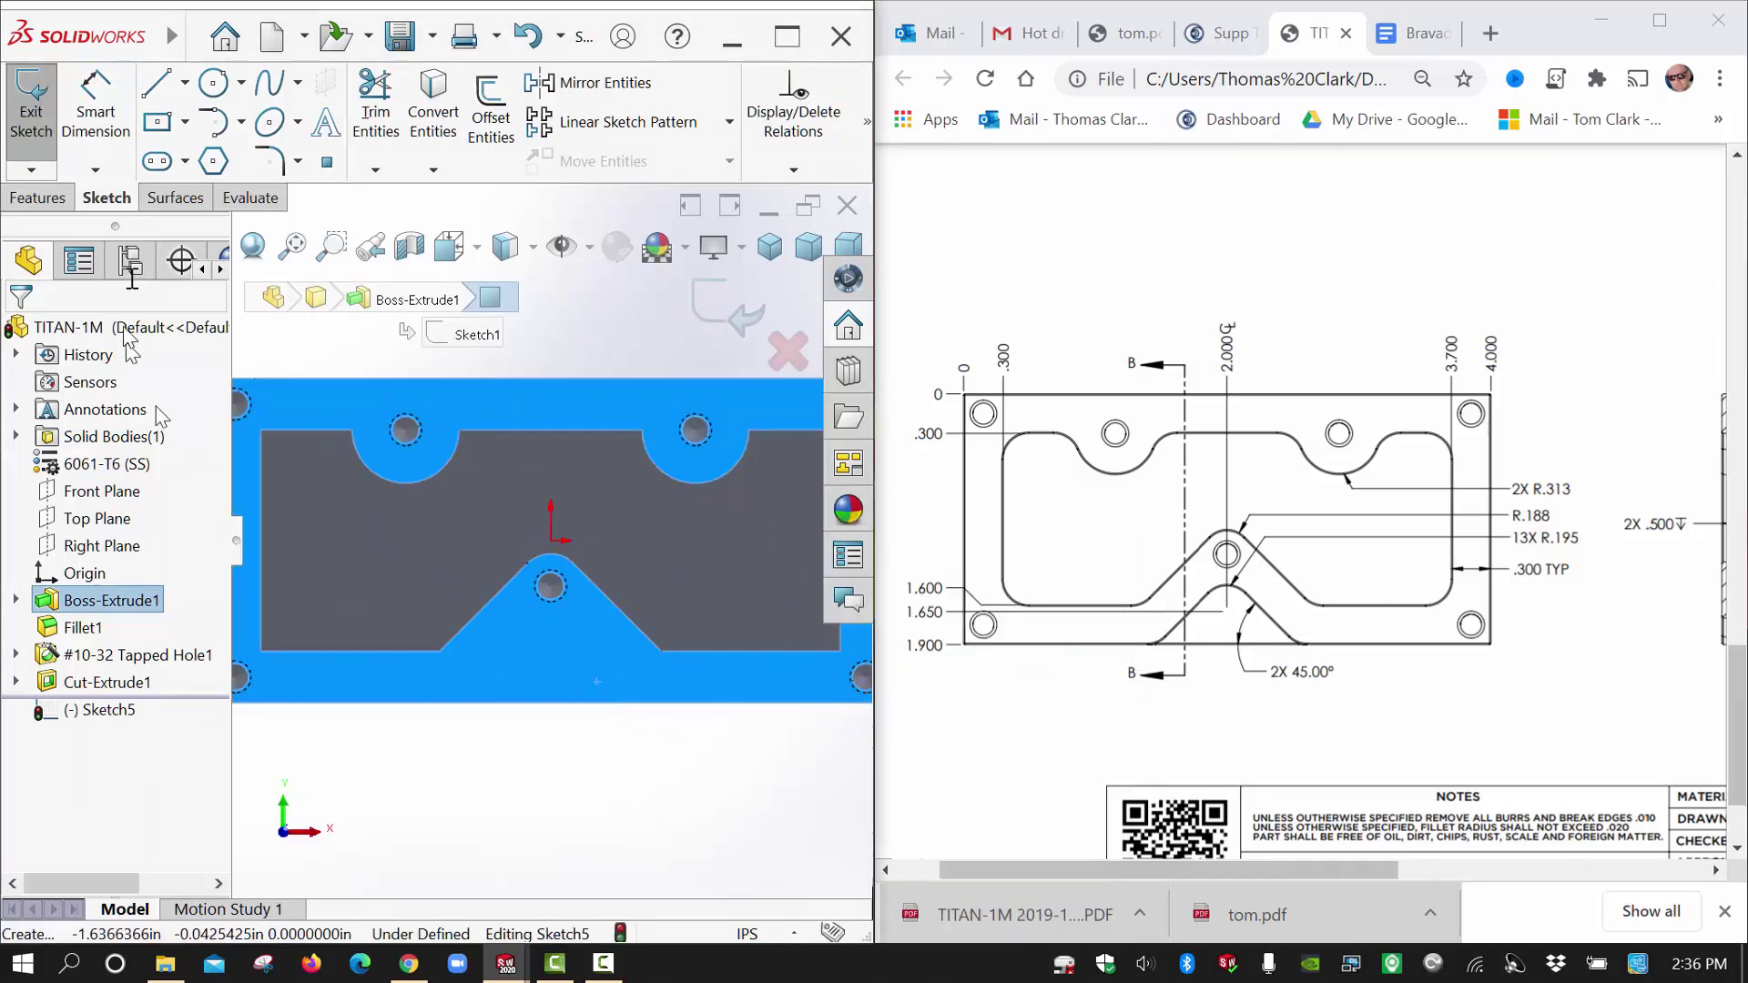
# Sketch a closed notch profile below the center hole: two slanted lines about 0.58 in long, a tangent arc, and a 1.17 in base on the block's edge.
pyautogui.click(157, 90)
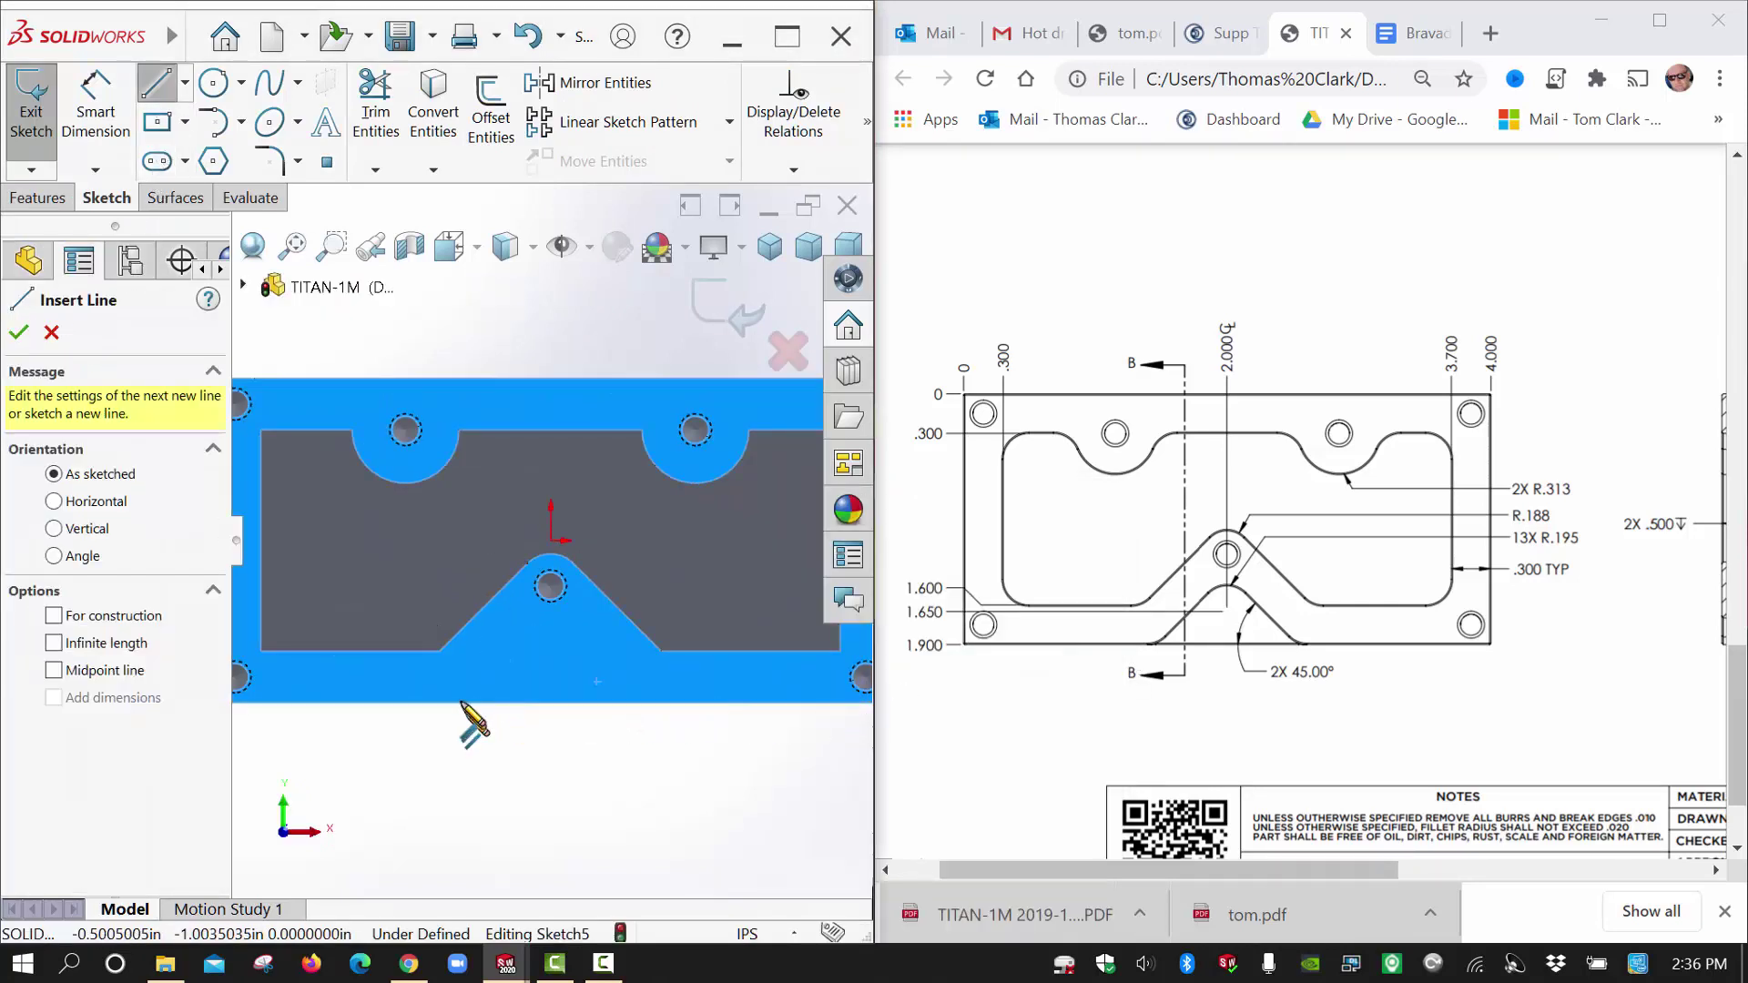
pyautogui.click(551, 703)
pyautogui.click(530, 633)
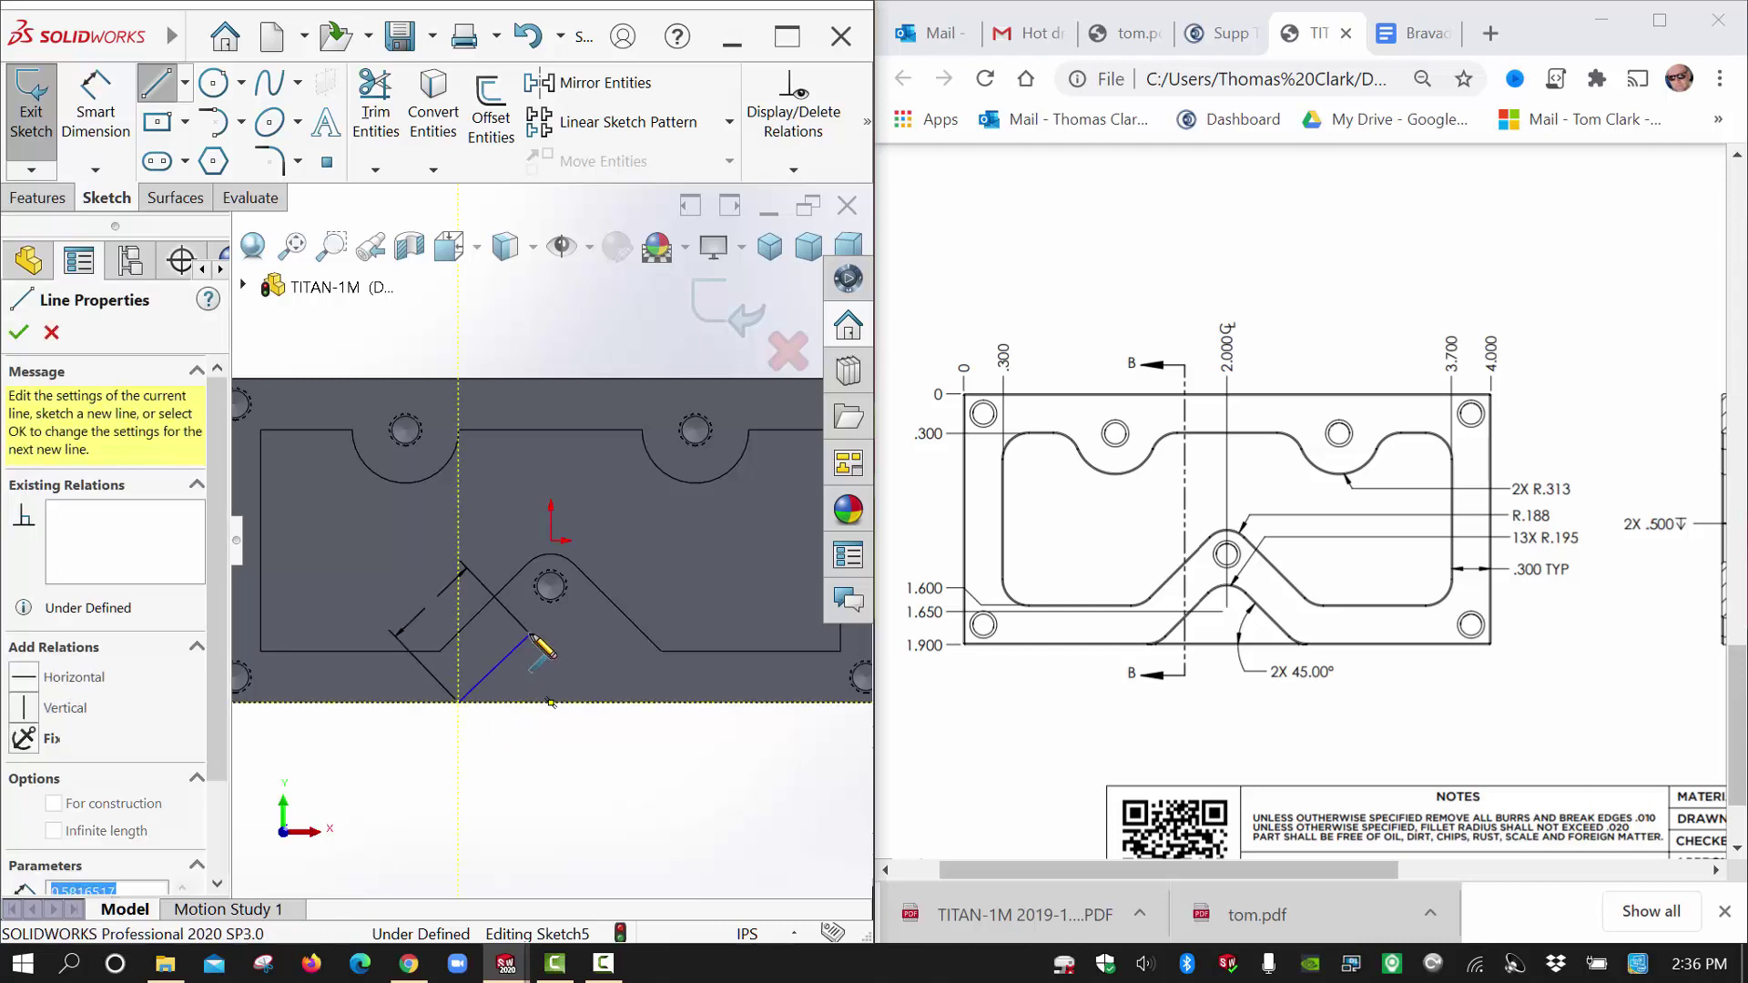
pyautogui.click(586, 634)
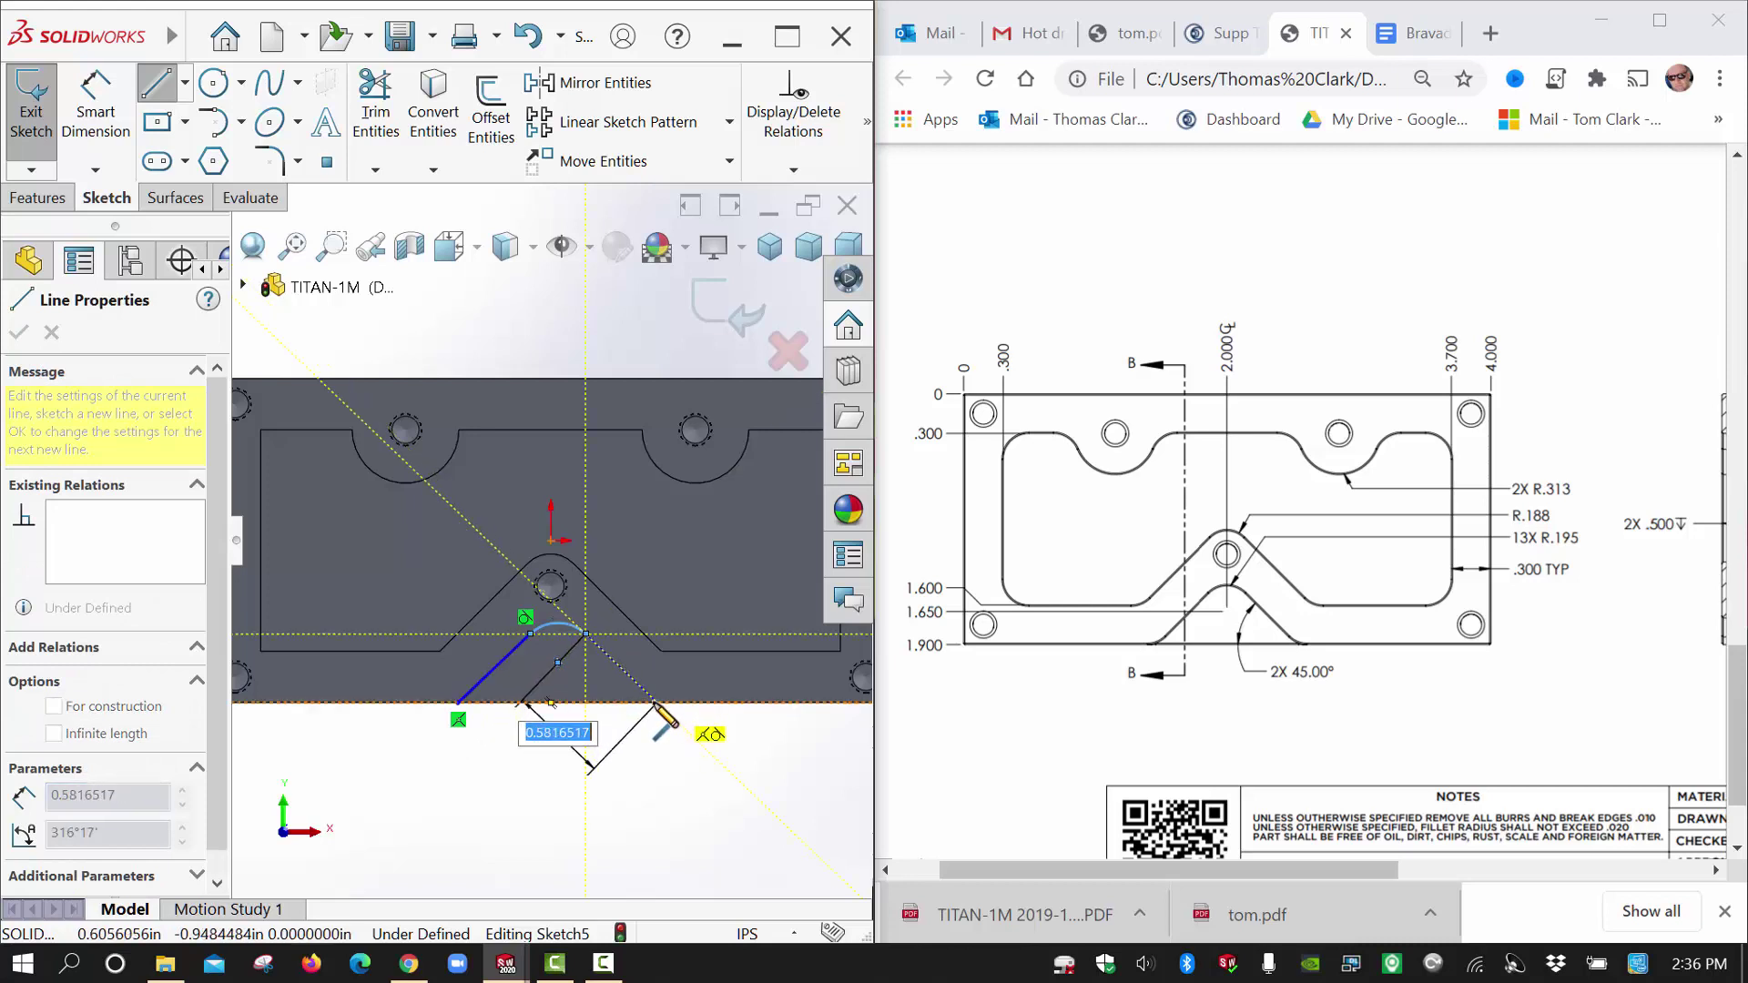
pyautogui.click(658, 702)
pyautogui.click(458, 702)
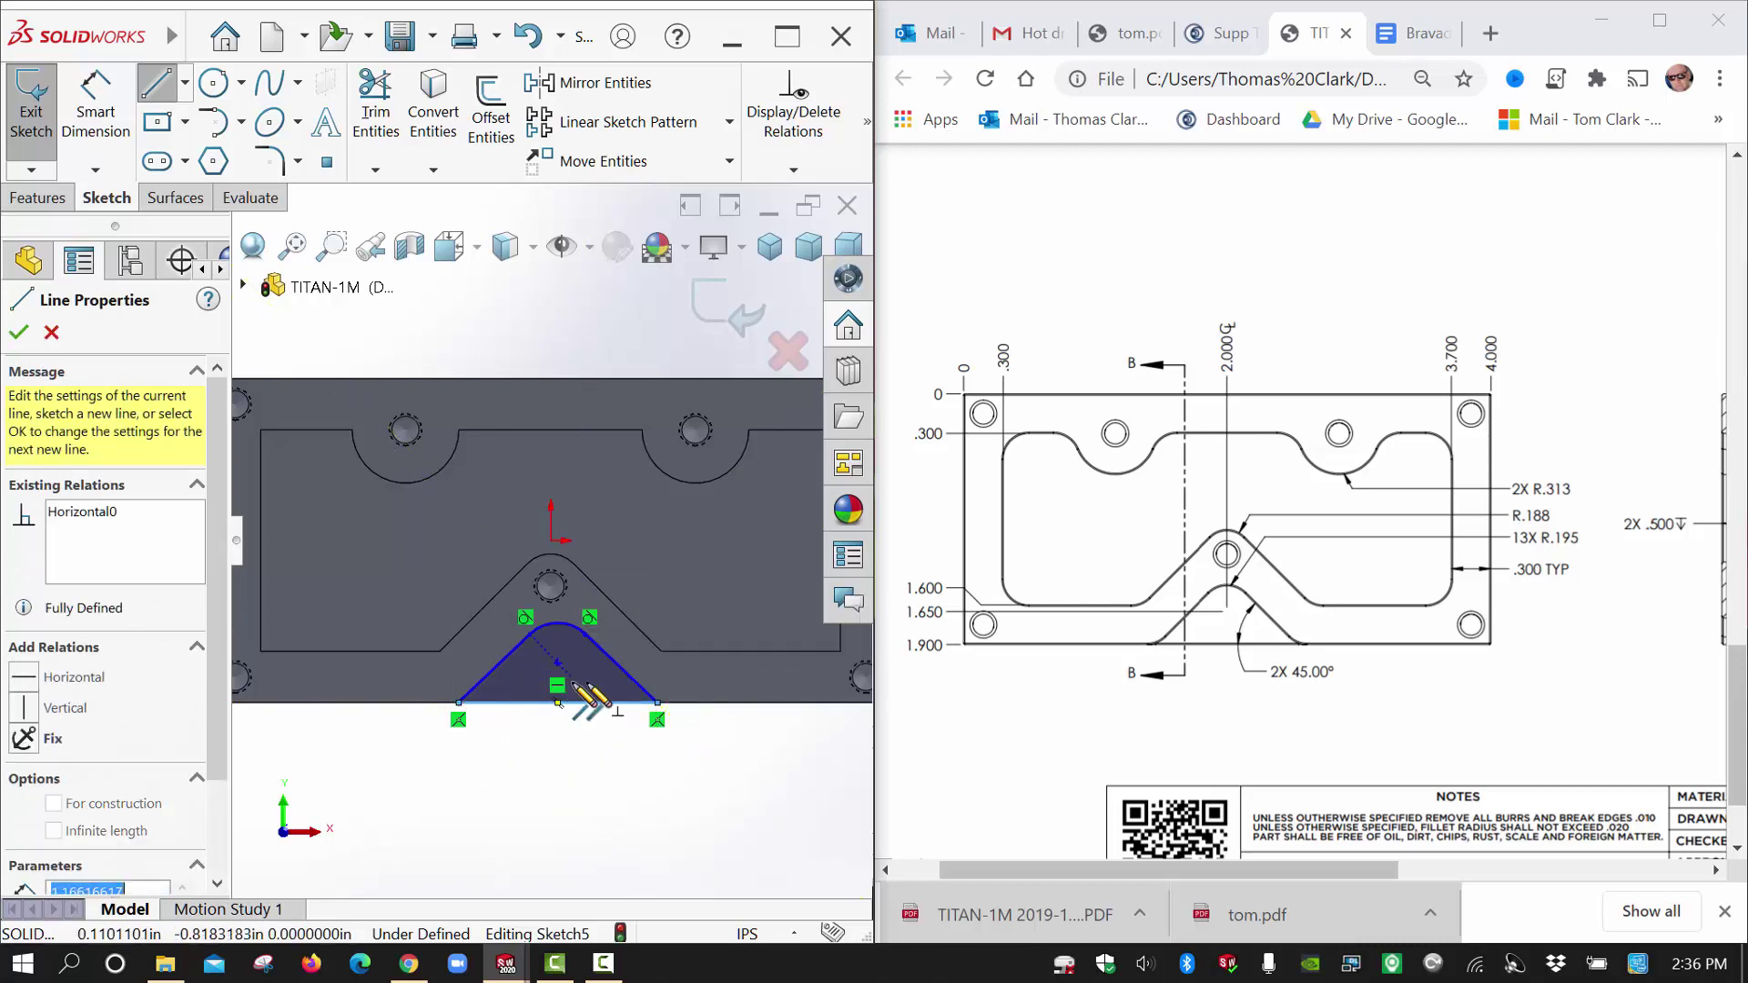
pyautogui.press('Escape')
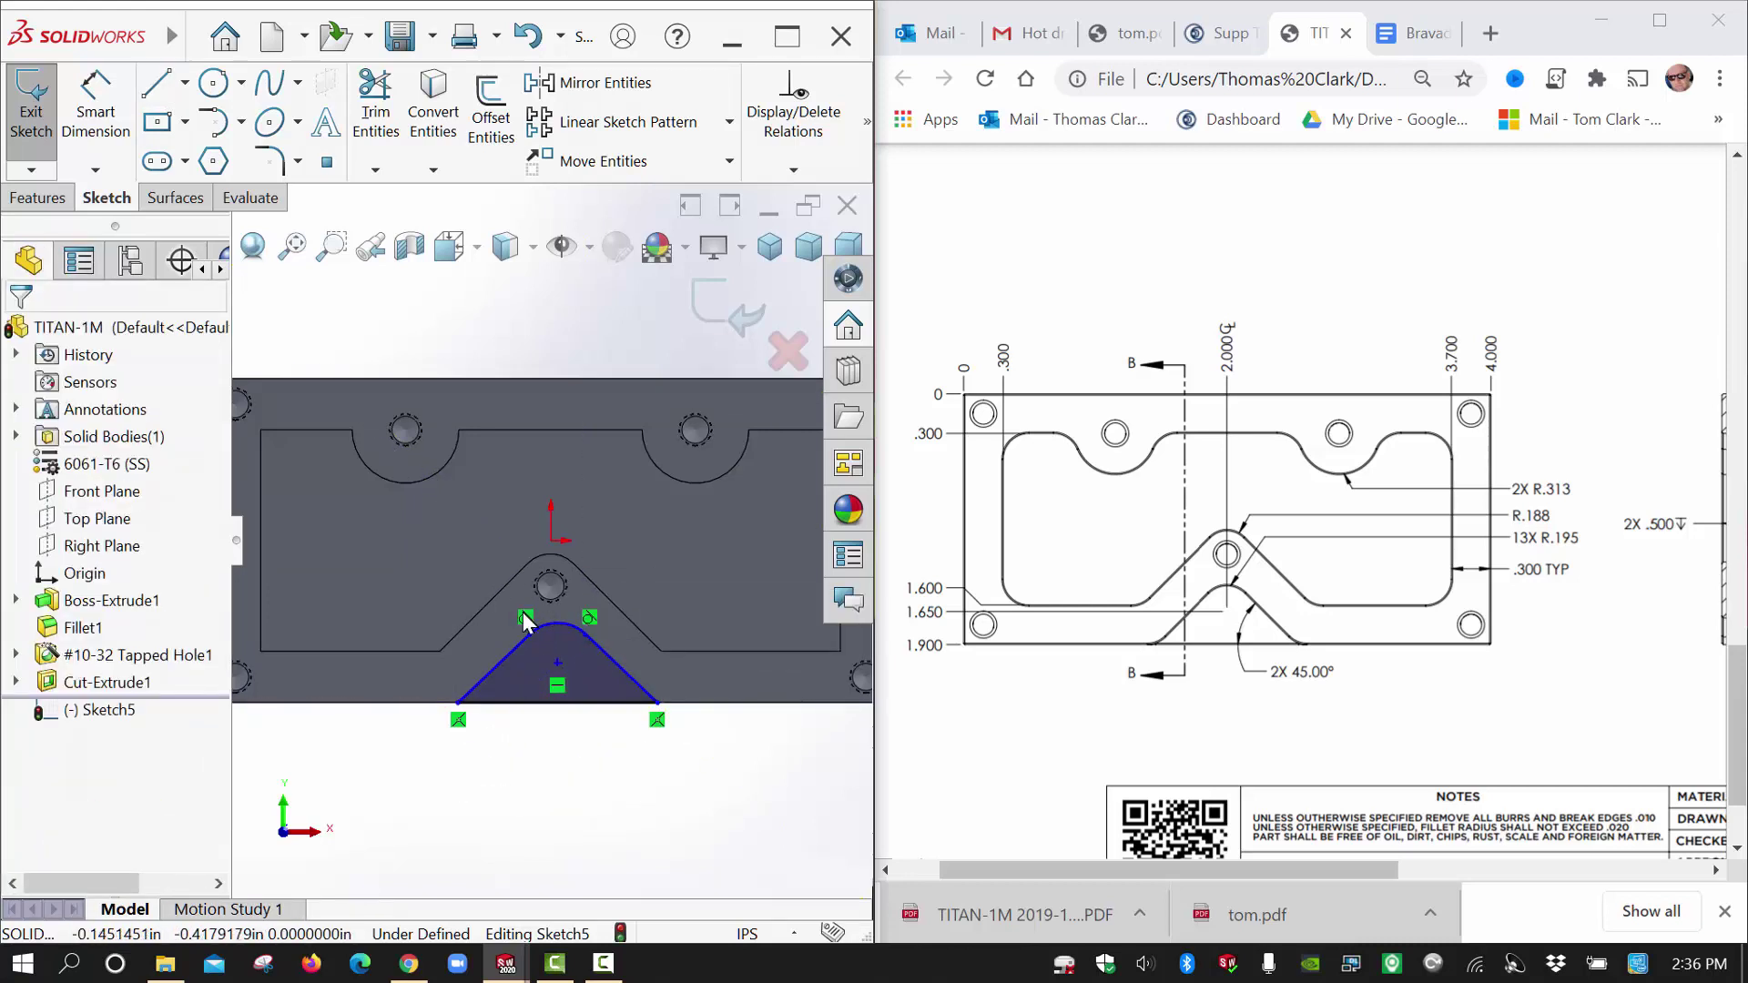
pyautogui.click(558, 662)
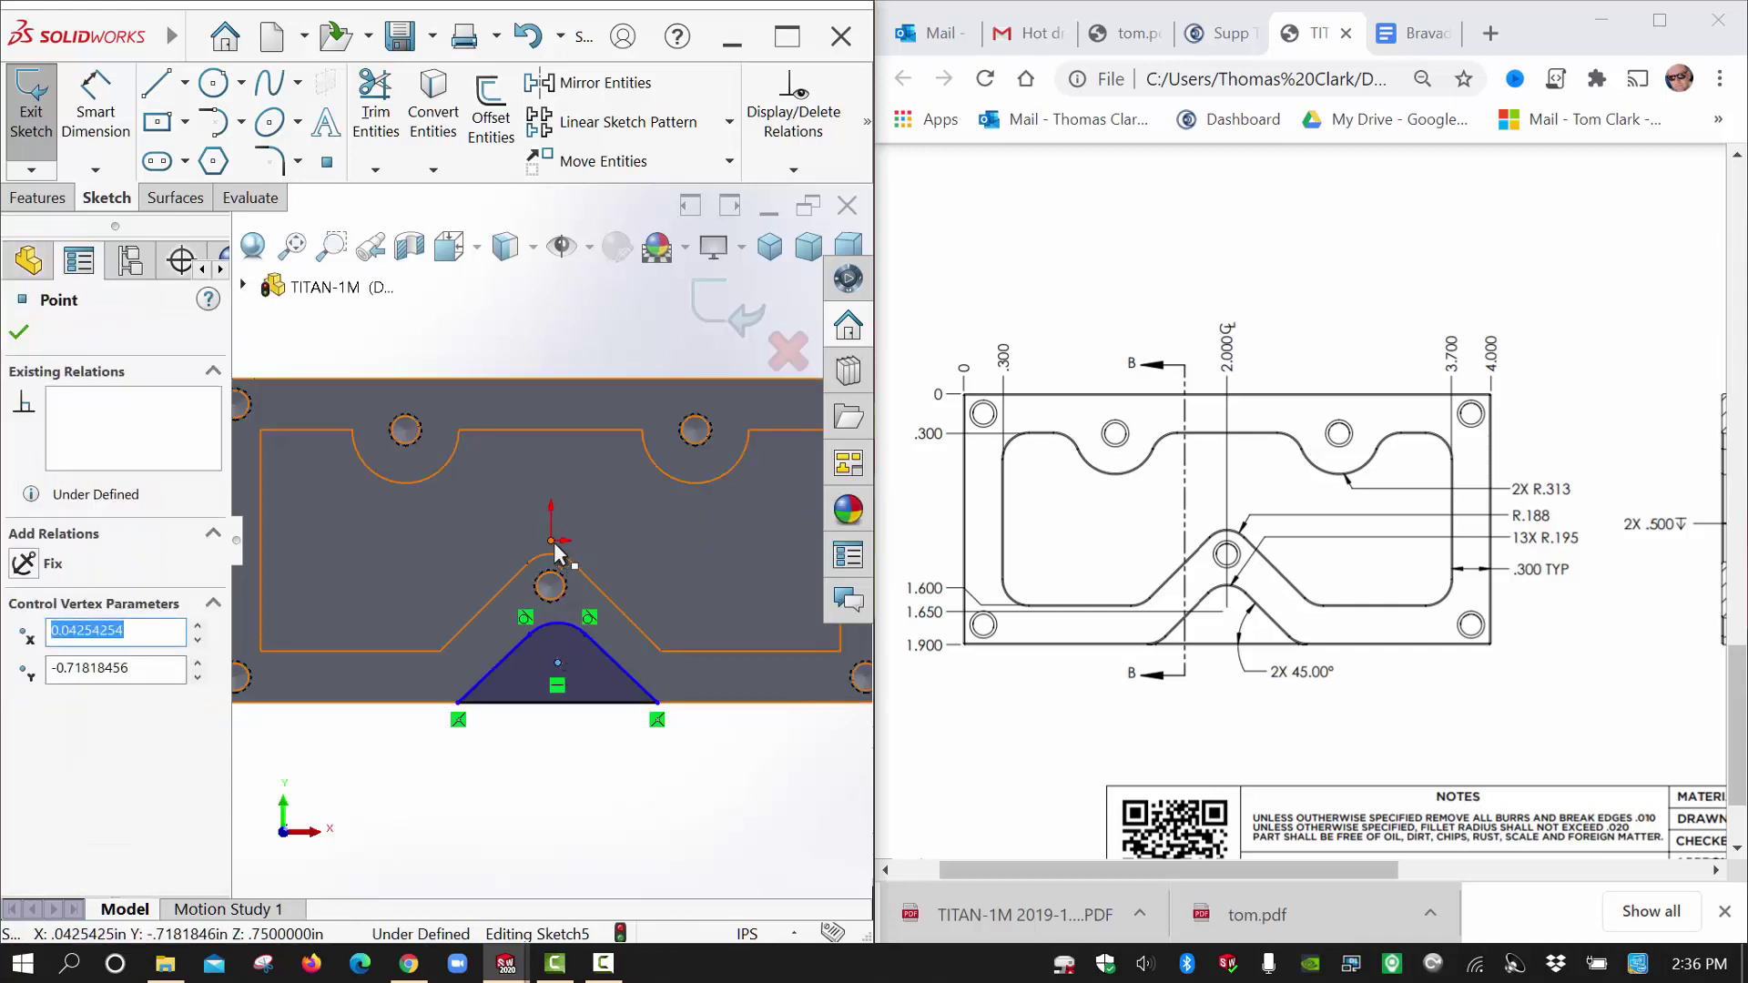
pyautogui.click(619, 537)
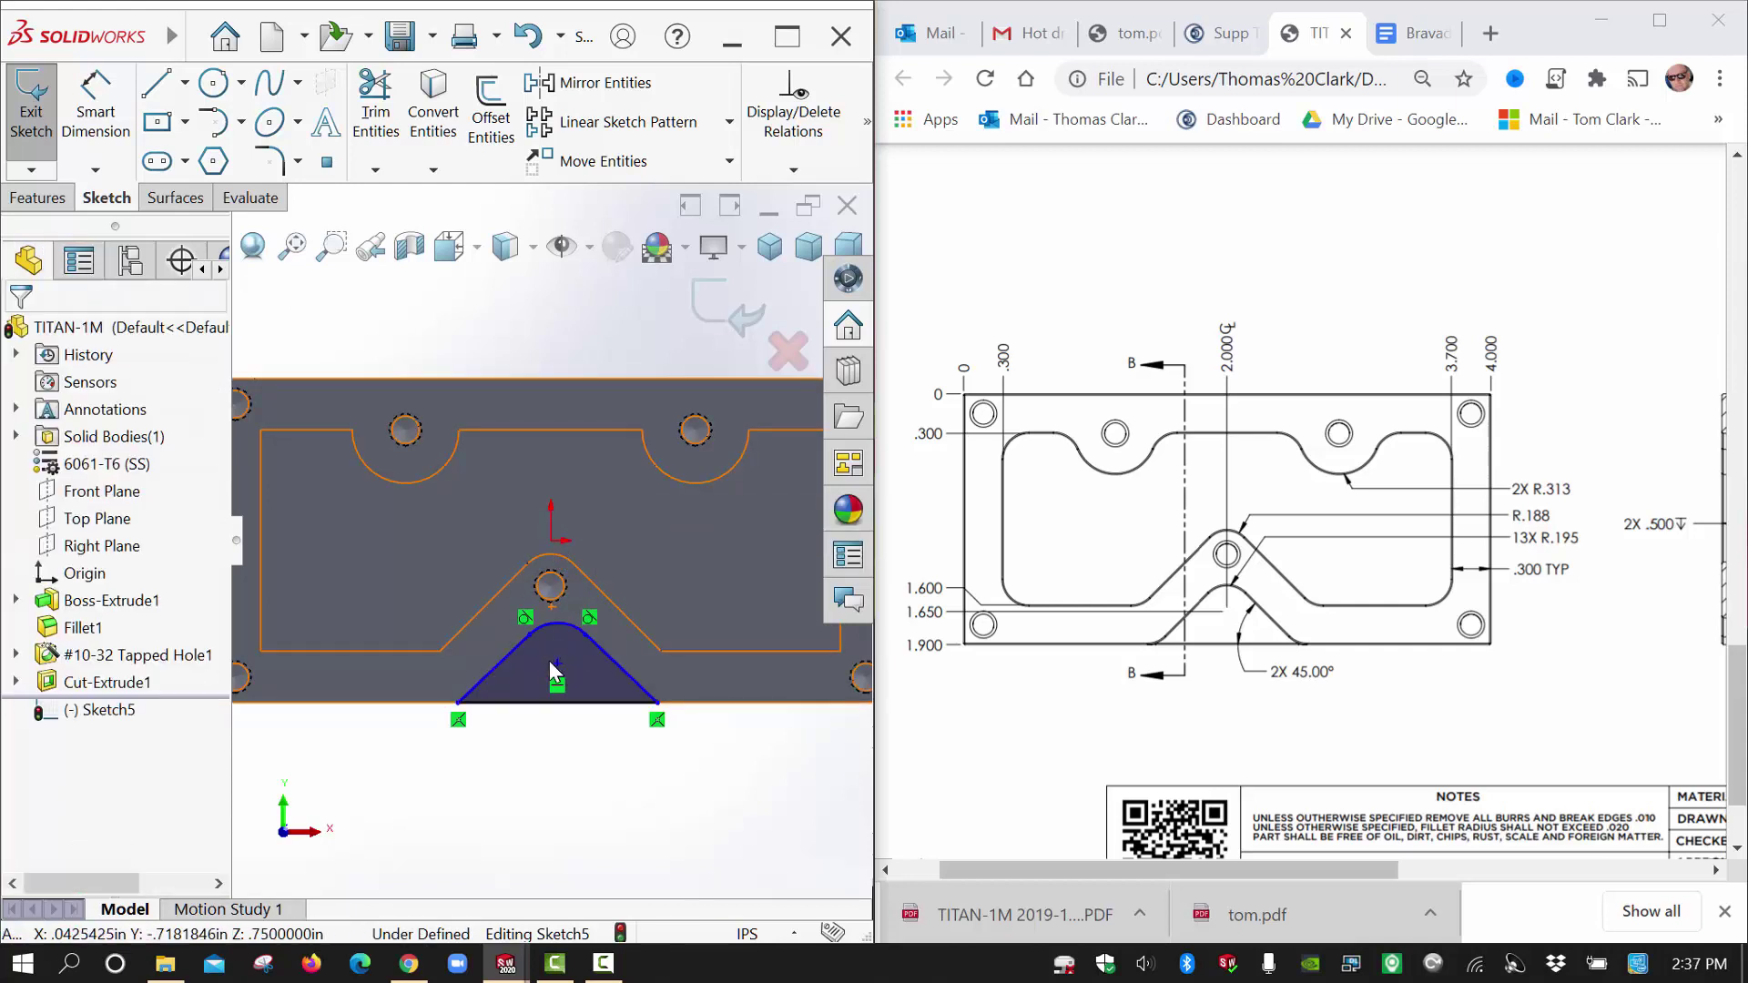
pyautogui.click(559, 663)
pyautogui.press('Escape')
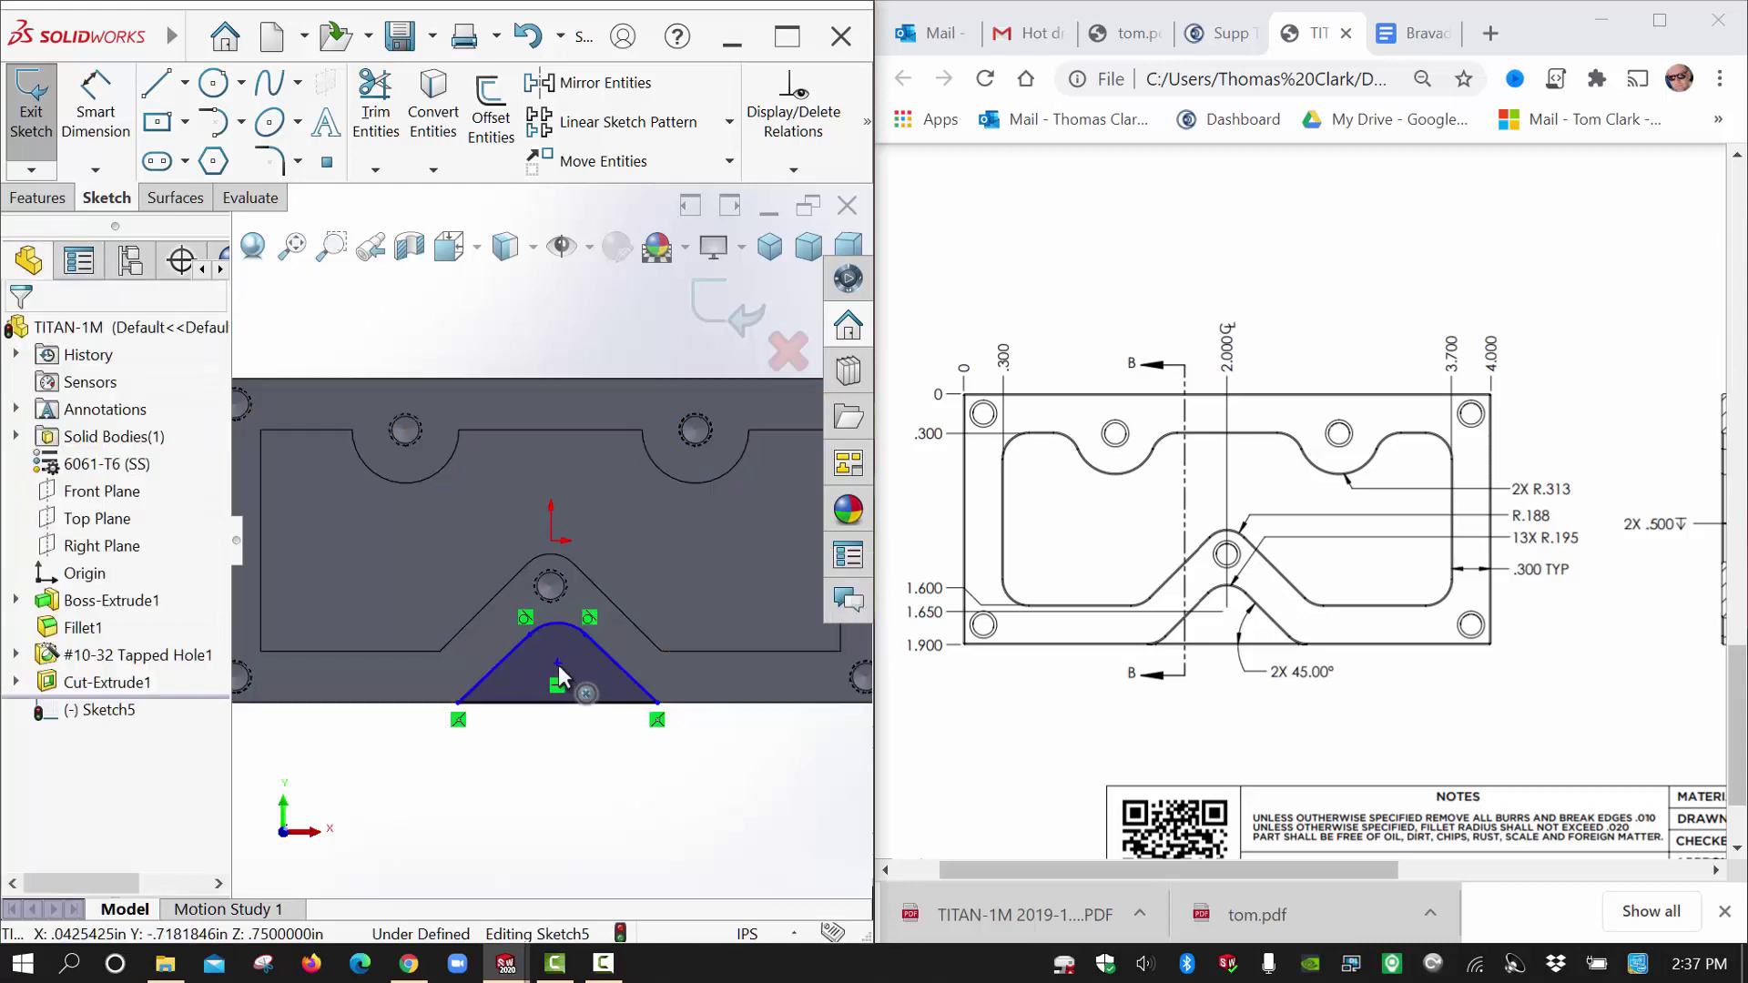
pyautogui.click(558, 664)
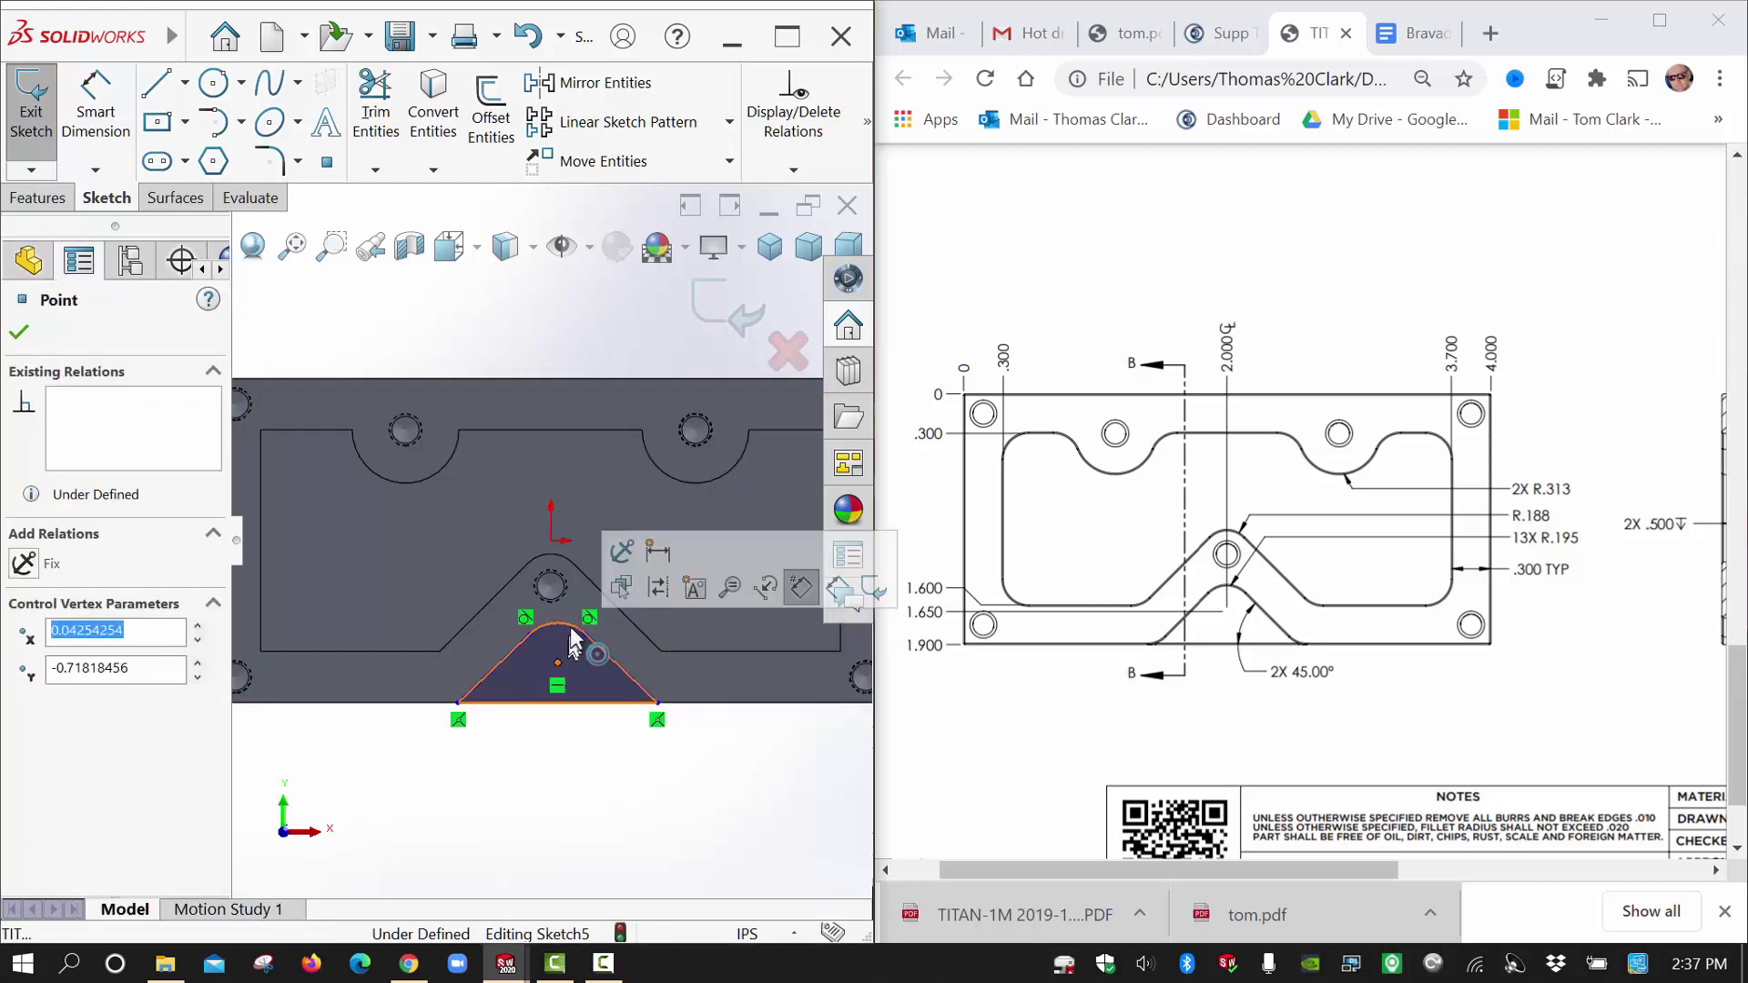
pyautogui.keyDown('ctrl'); pyautogui.click(550, 541); pyautogui.keyUp('ctrl')
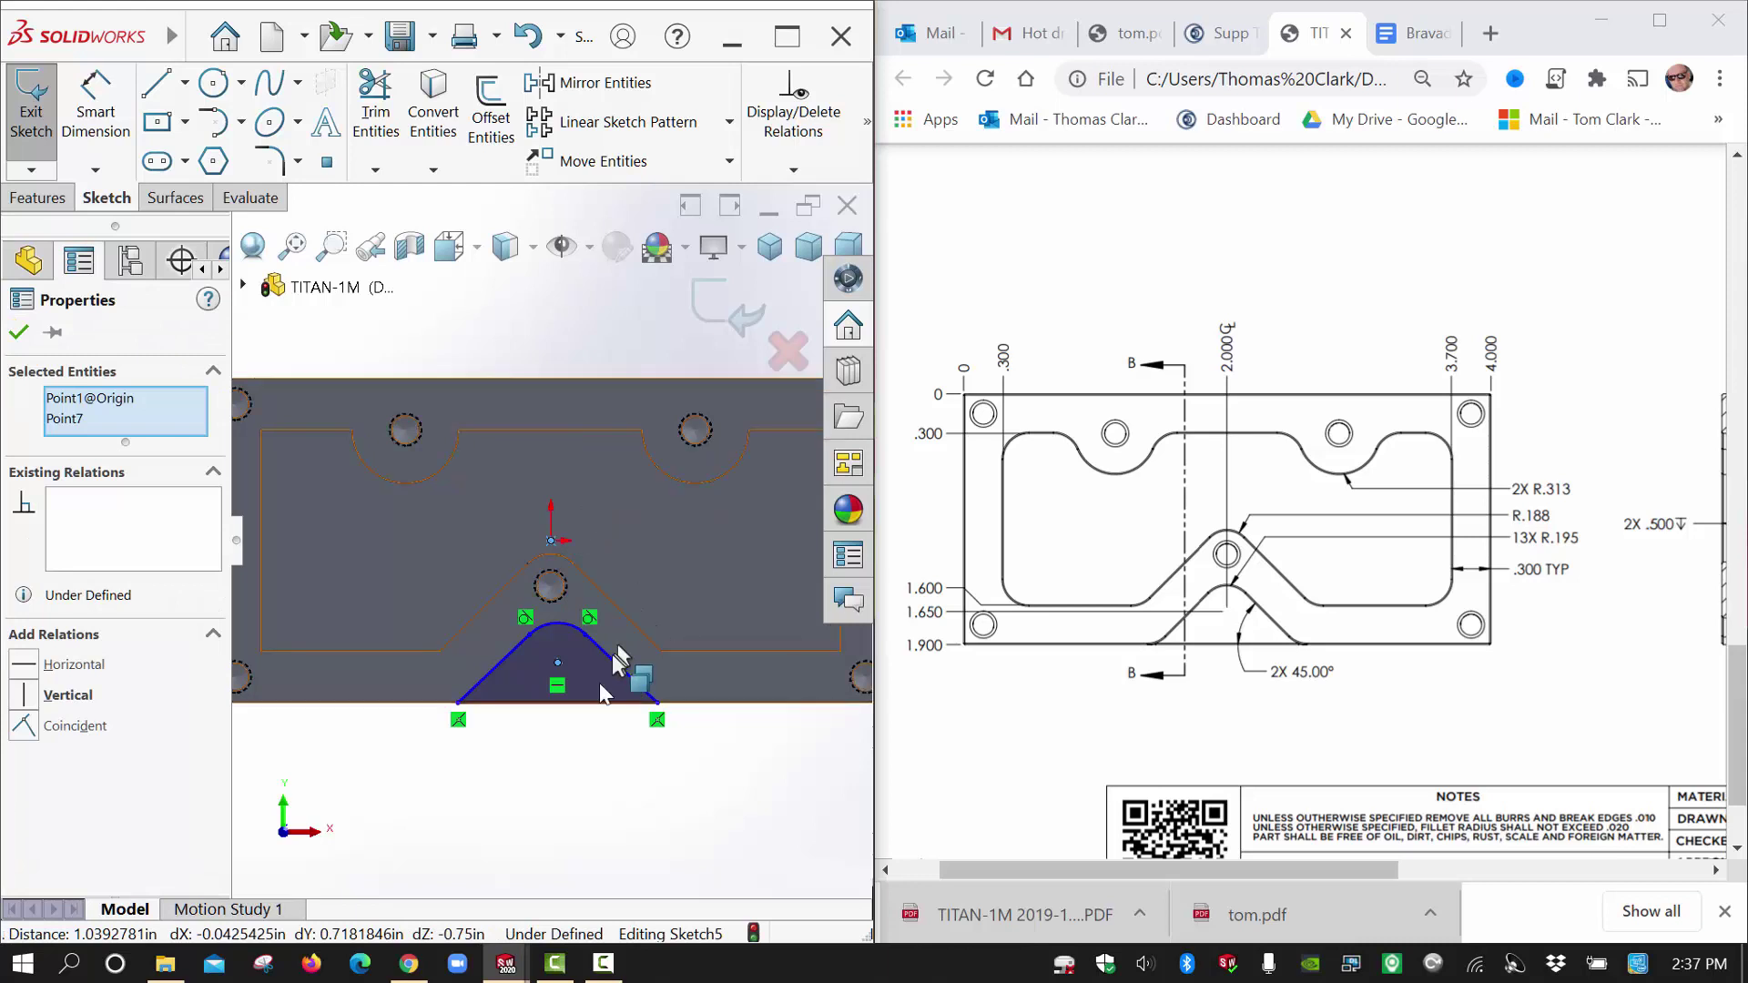
pyautogui.click(548, 751)
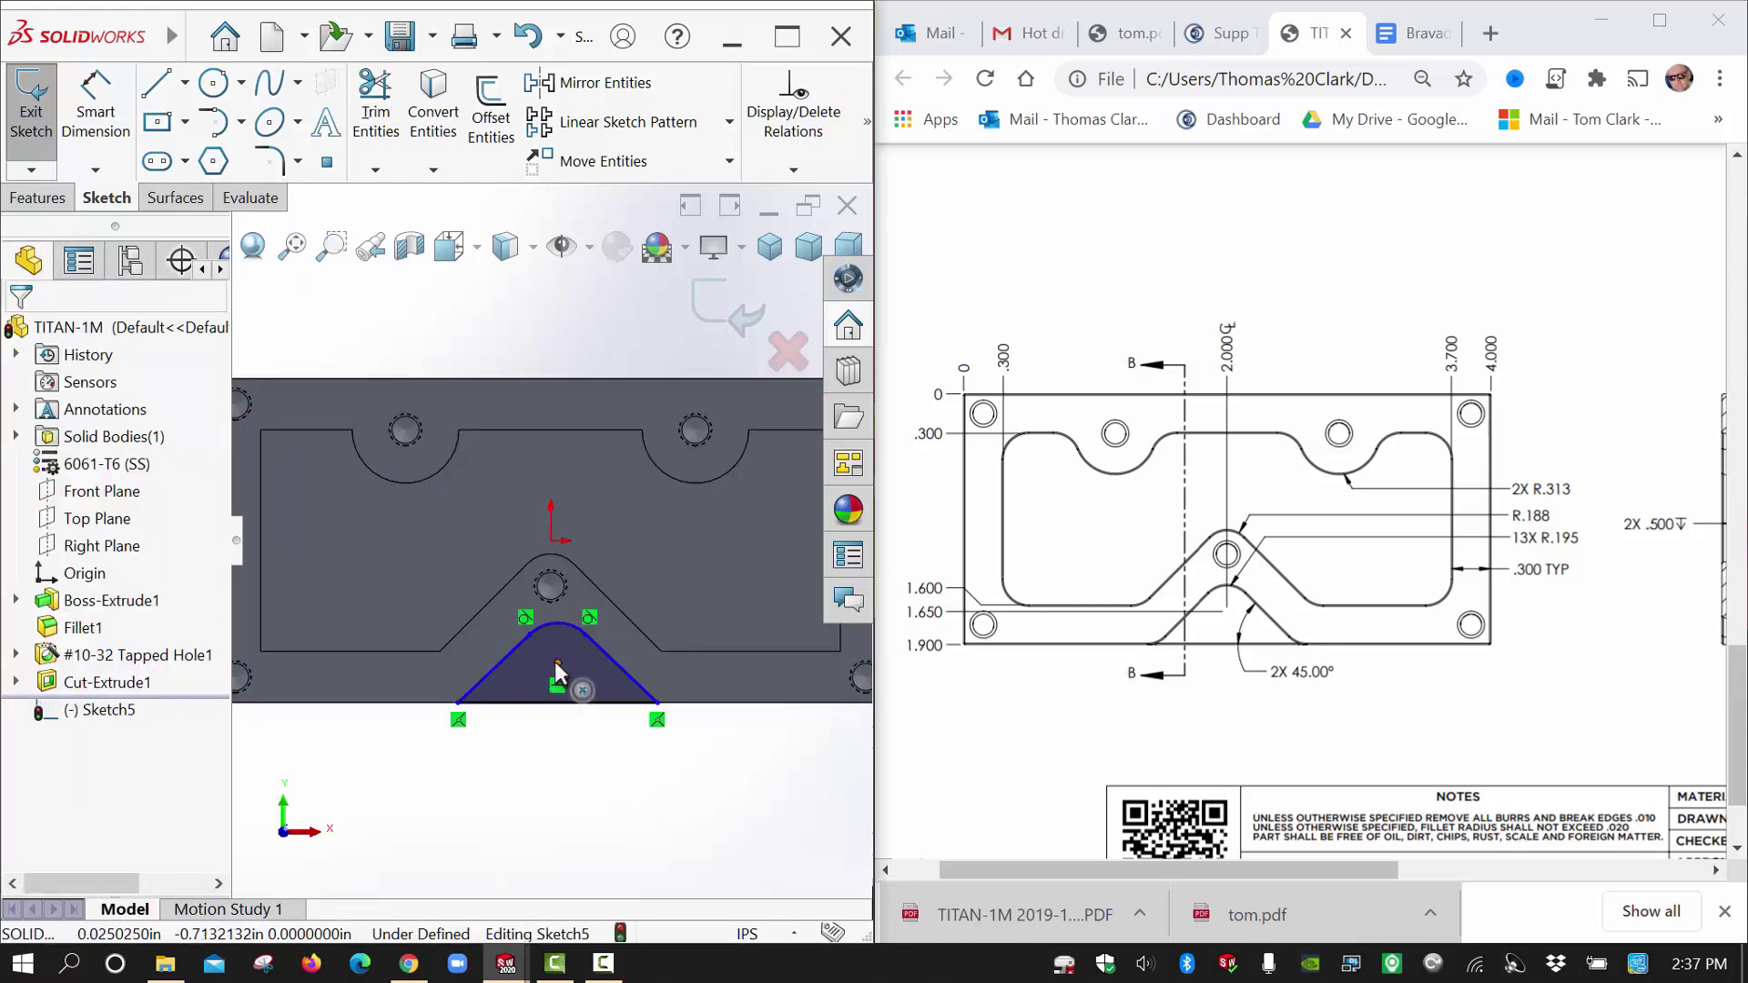
# Shift the notch profile's arc center slightly sideways and add a Vertical relation between it and the origin.
pyautogui.moveTo(557, 663); pyautogui.dragTo(545, 663)
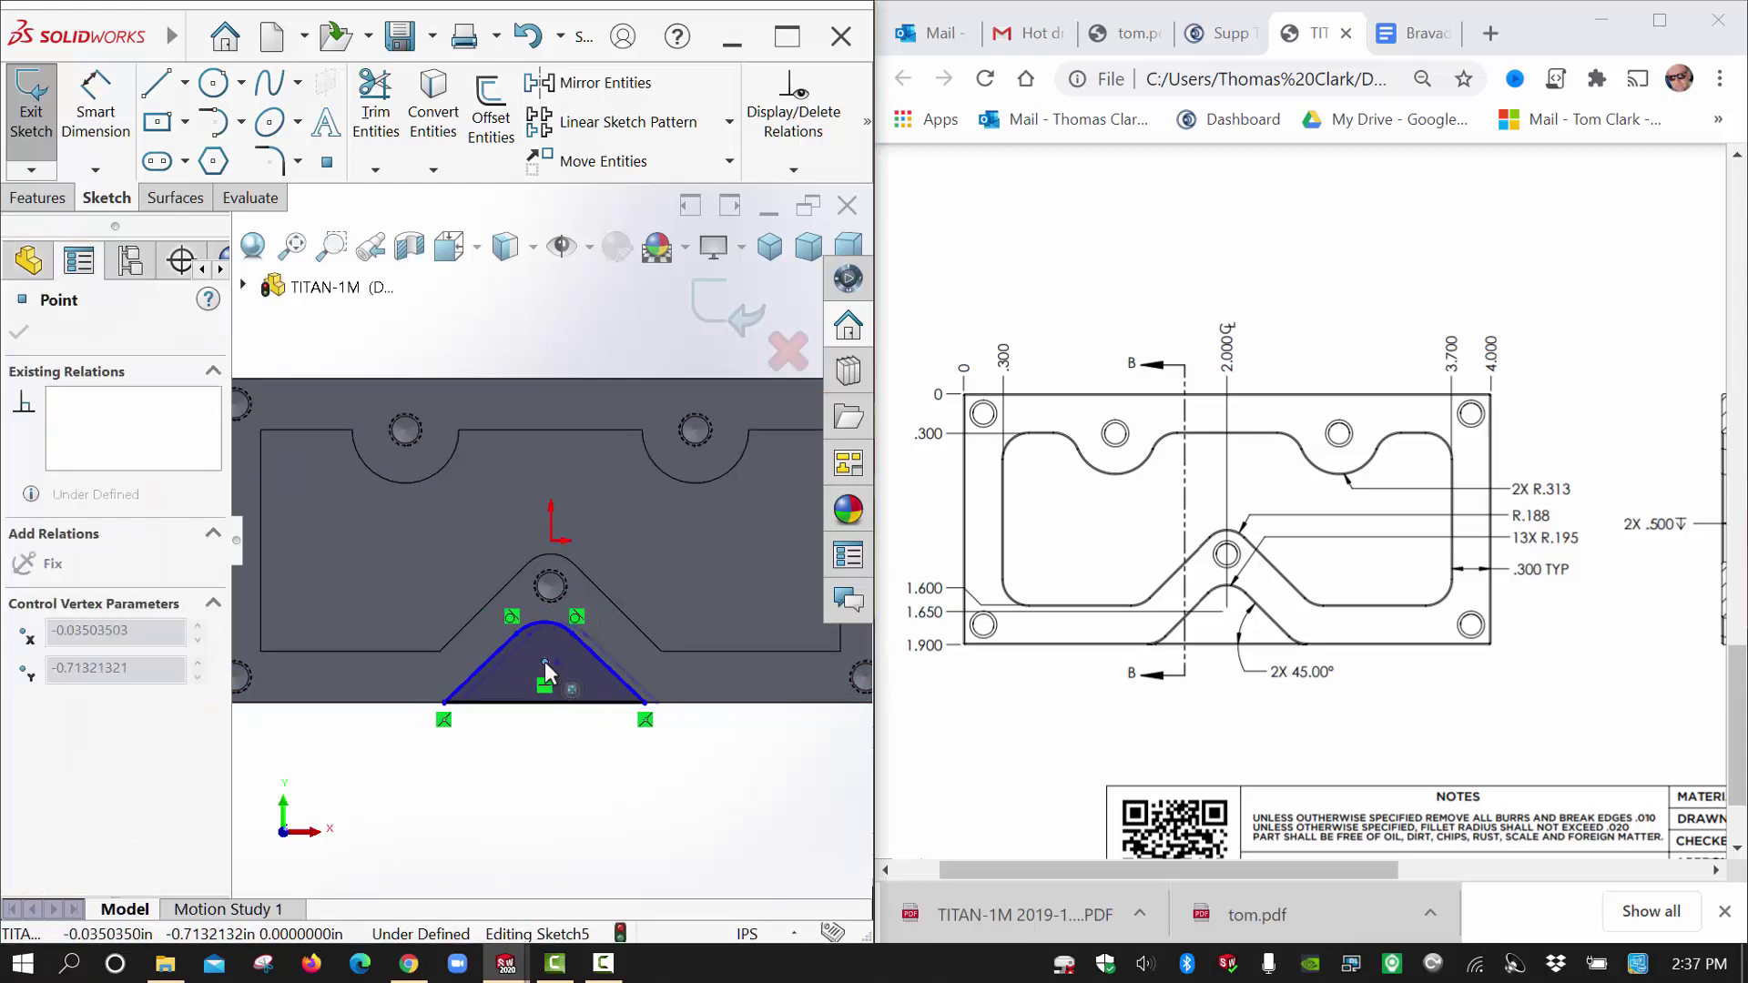
pyautogui.keyDown('ctrl'); pyautogui.click(549, 541); pyautogui.keyUp('ctrl')
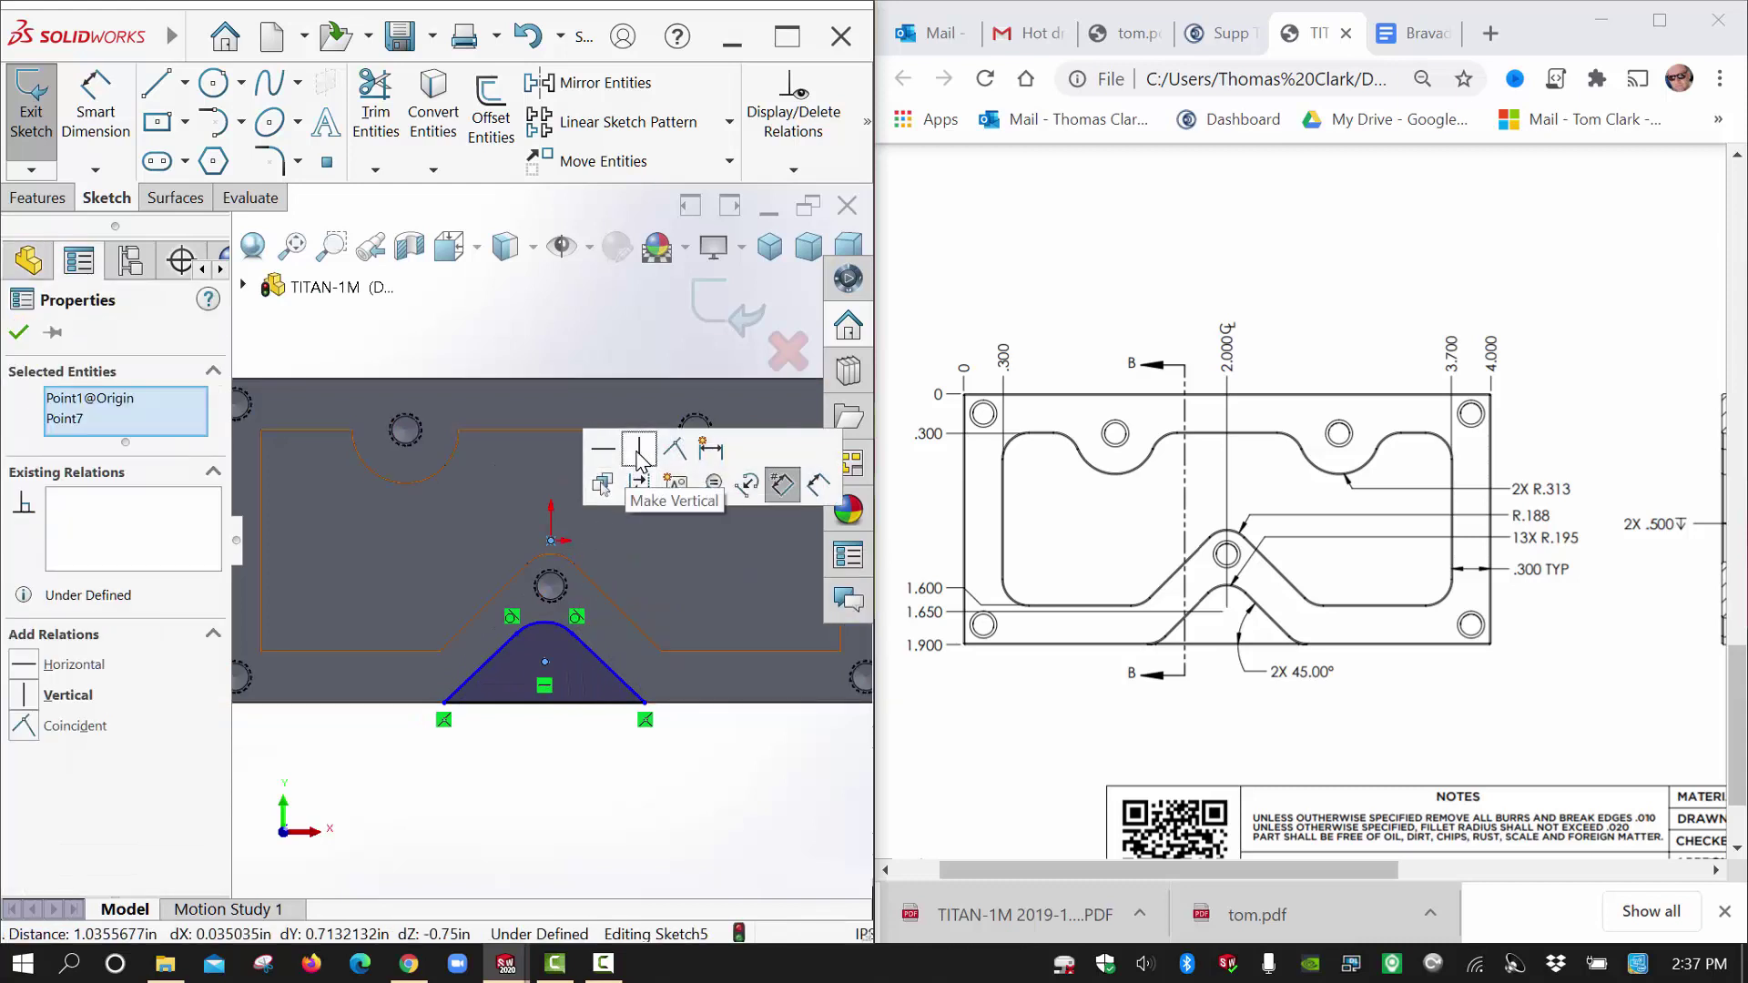
pyautogui.click(640, 451)
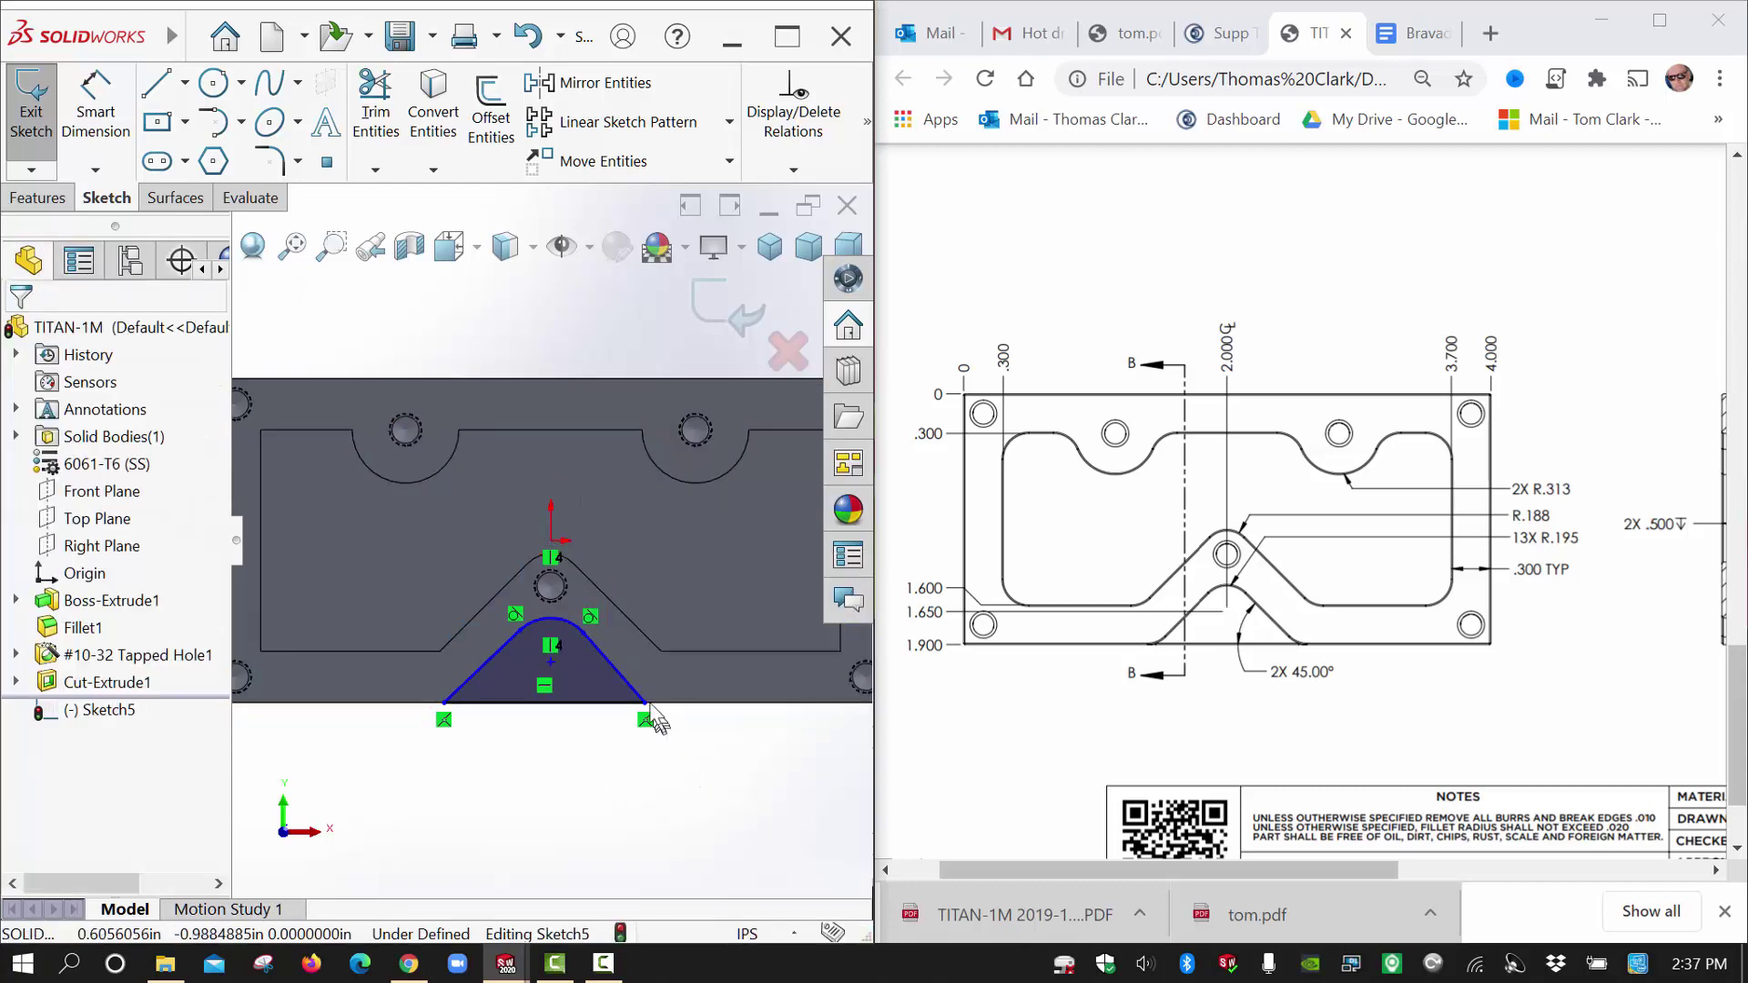
# Add Parallel relations between each slanted line of the notch profile and the neighboring slanted edge of the pocket.
pyautogui.click(635, 655)
pyautogui.keyDown('ctrl'); pyautogui.click(641, 626); pyautogui.keyUp('ctrl')
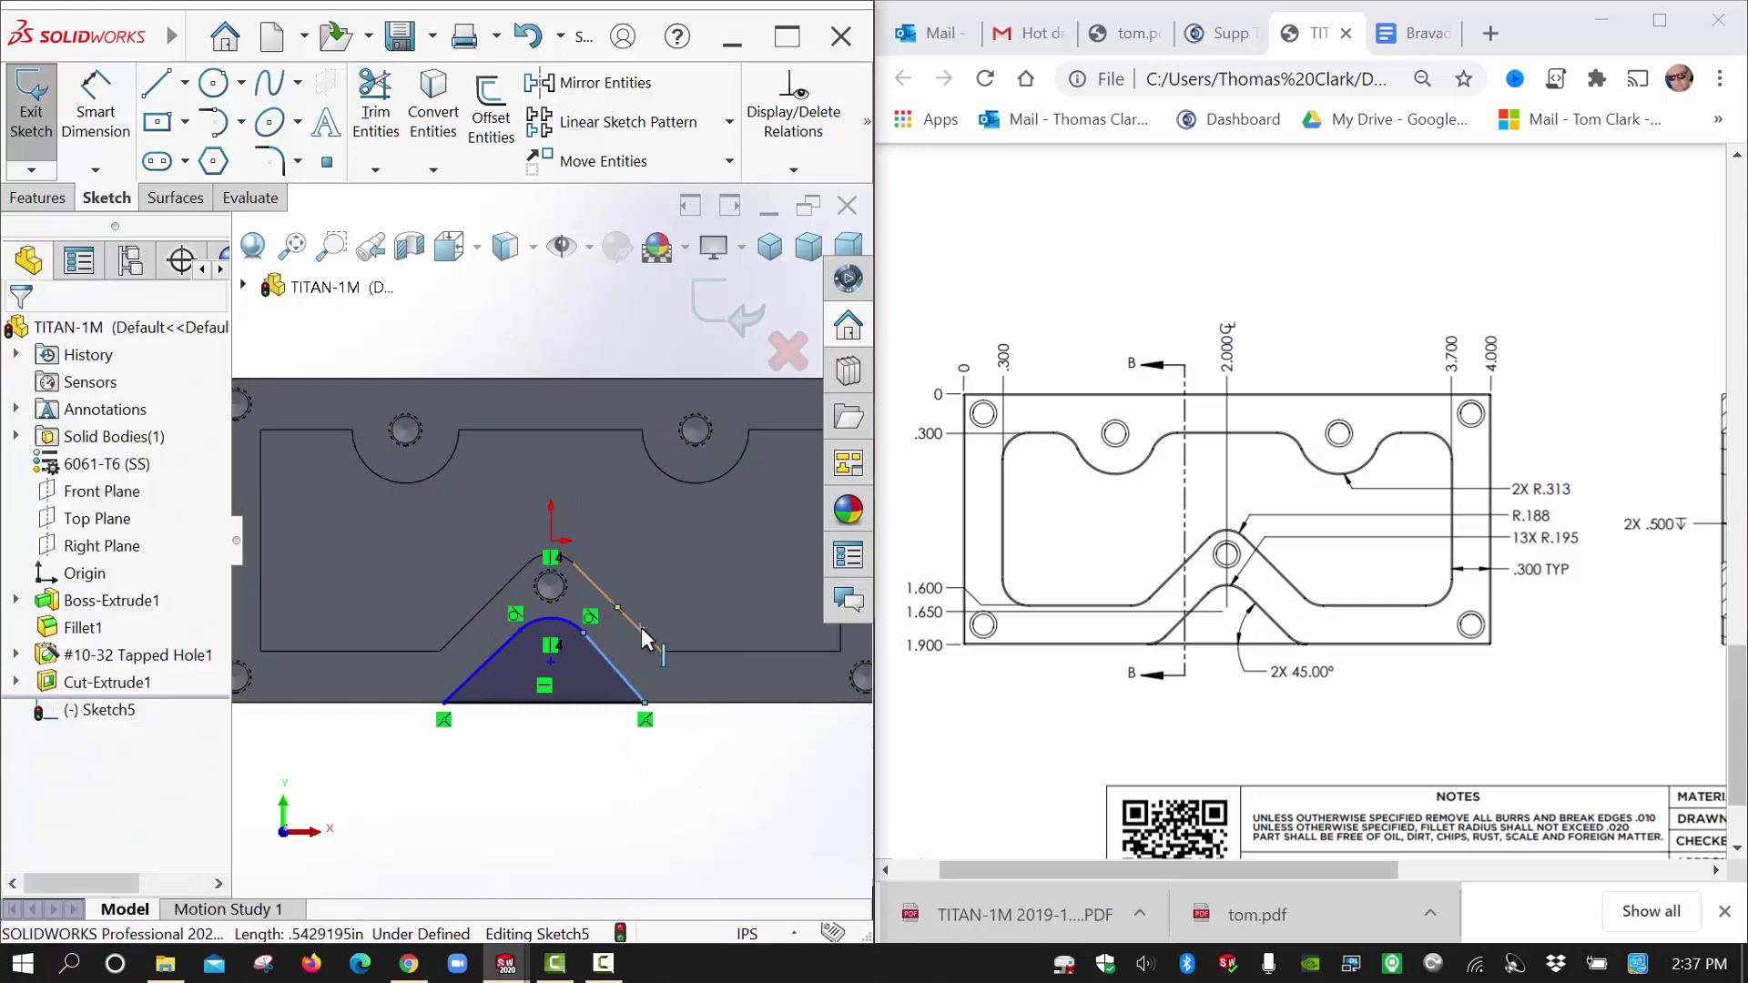
pyautogui.click(798, 545)
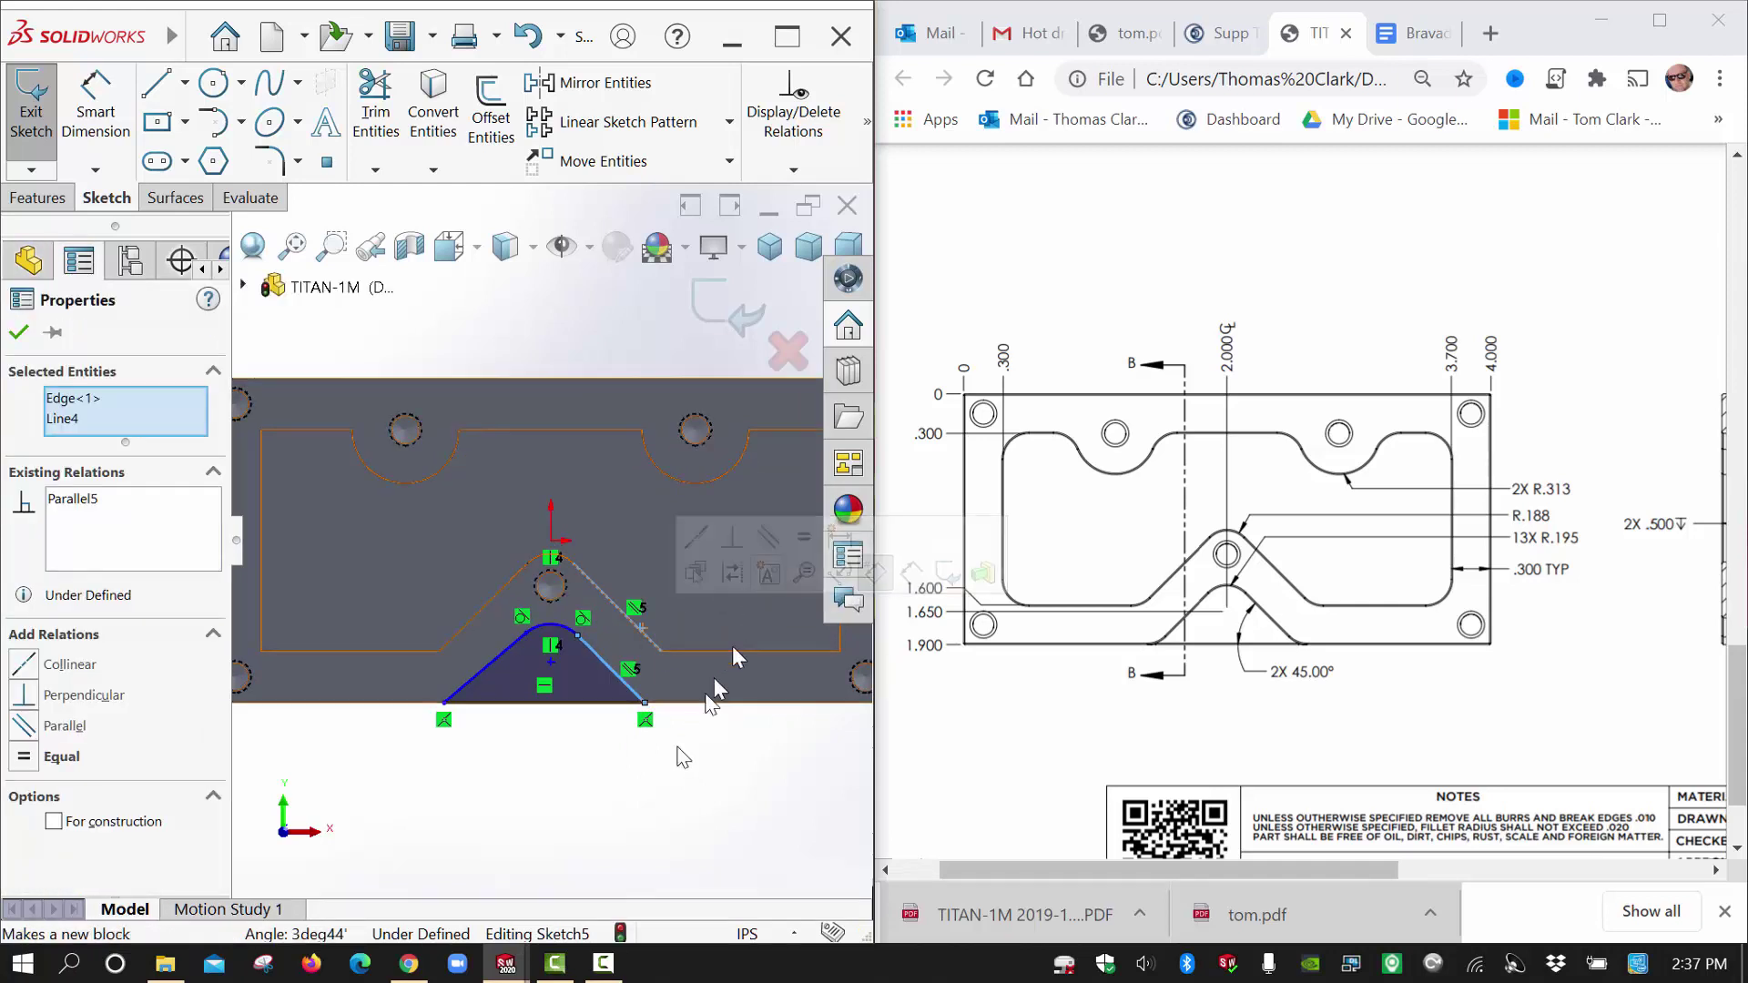
pyautogui.click(484, 664)
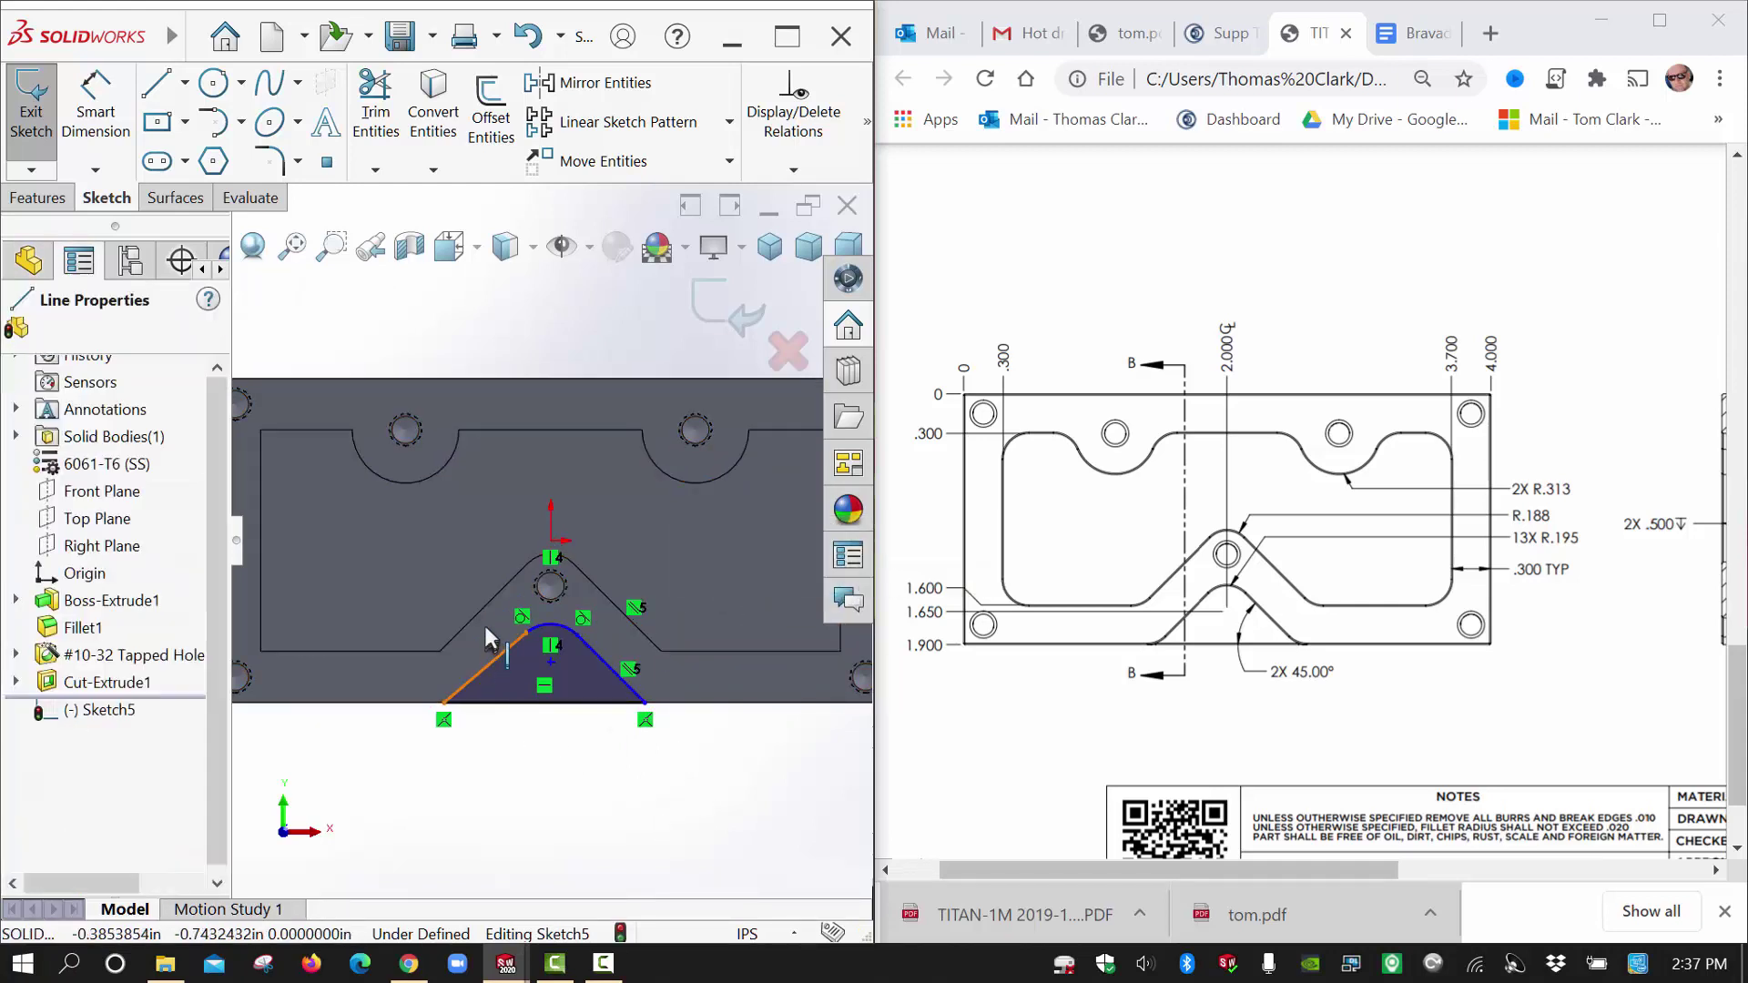
pyautogui.keyDown('ctrl'); pyautogui.click(486, 614); pyautogui.keyUp('ctrl')
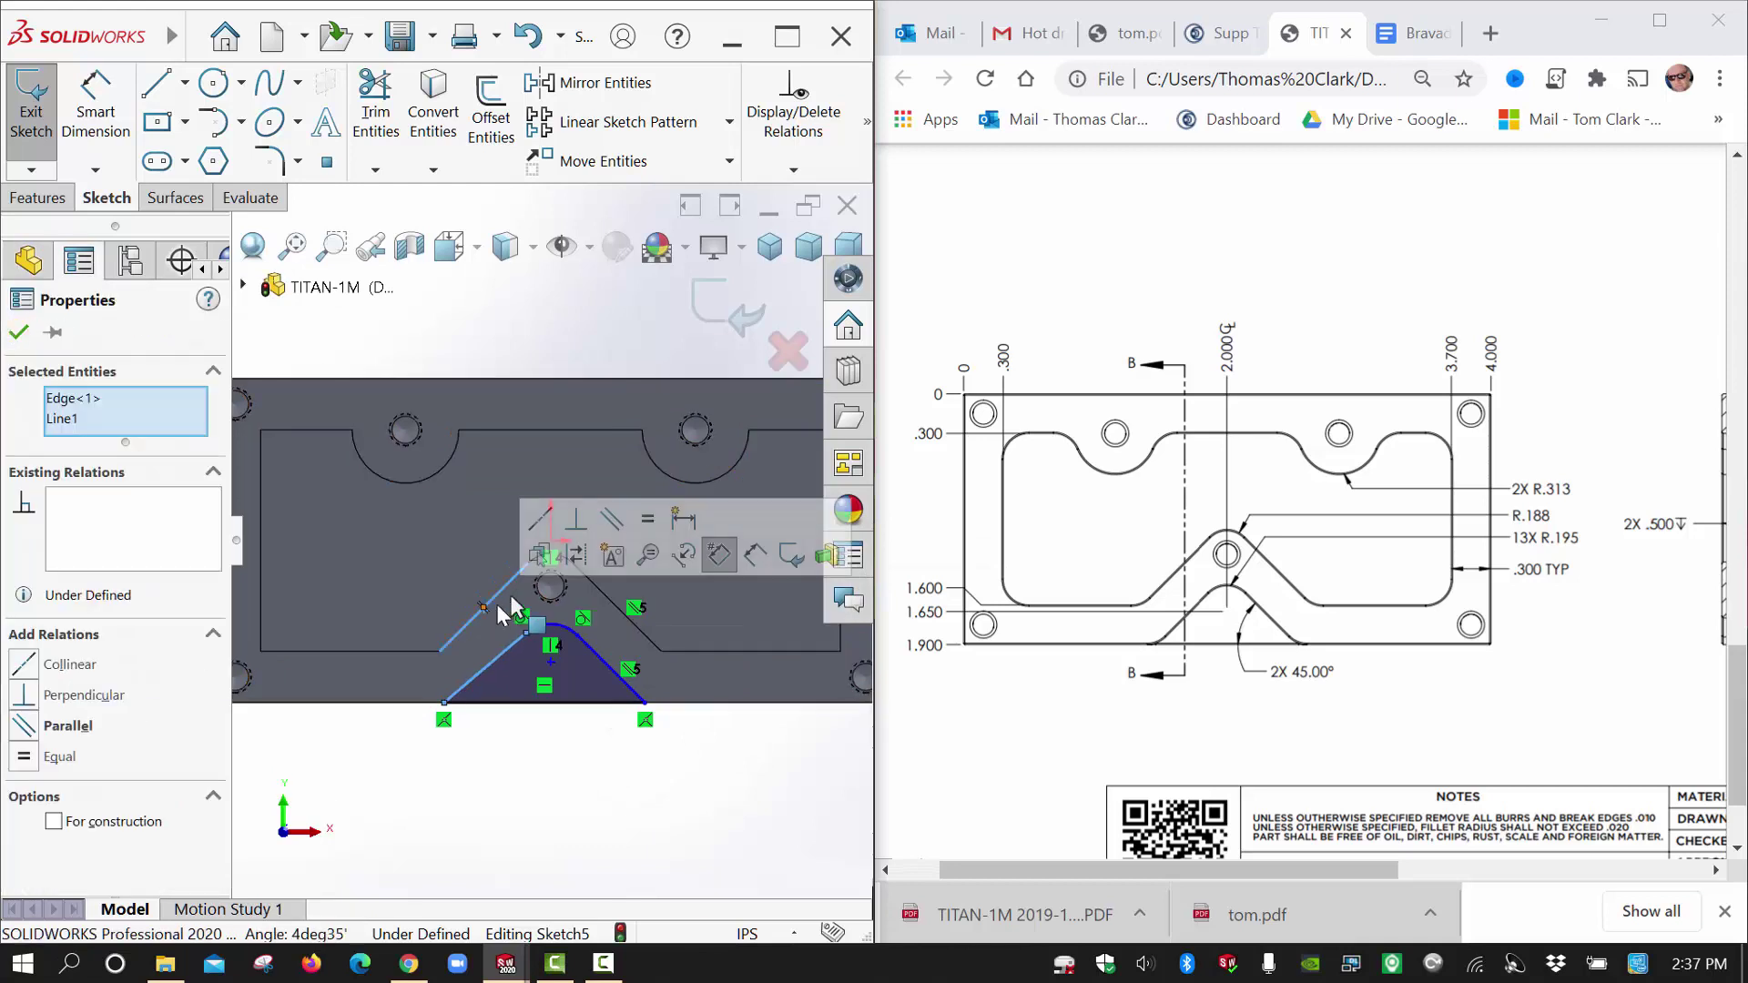
pyautogui.click(612, 519)
pyautogui.click(653, 777)
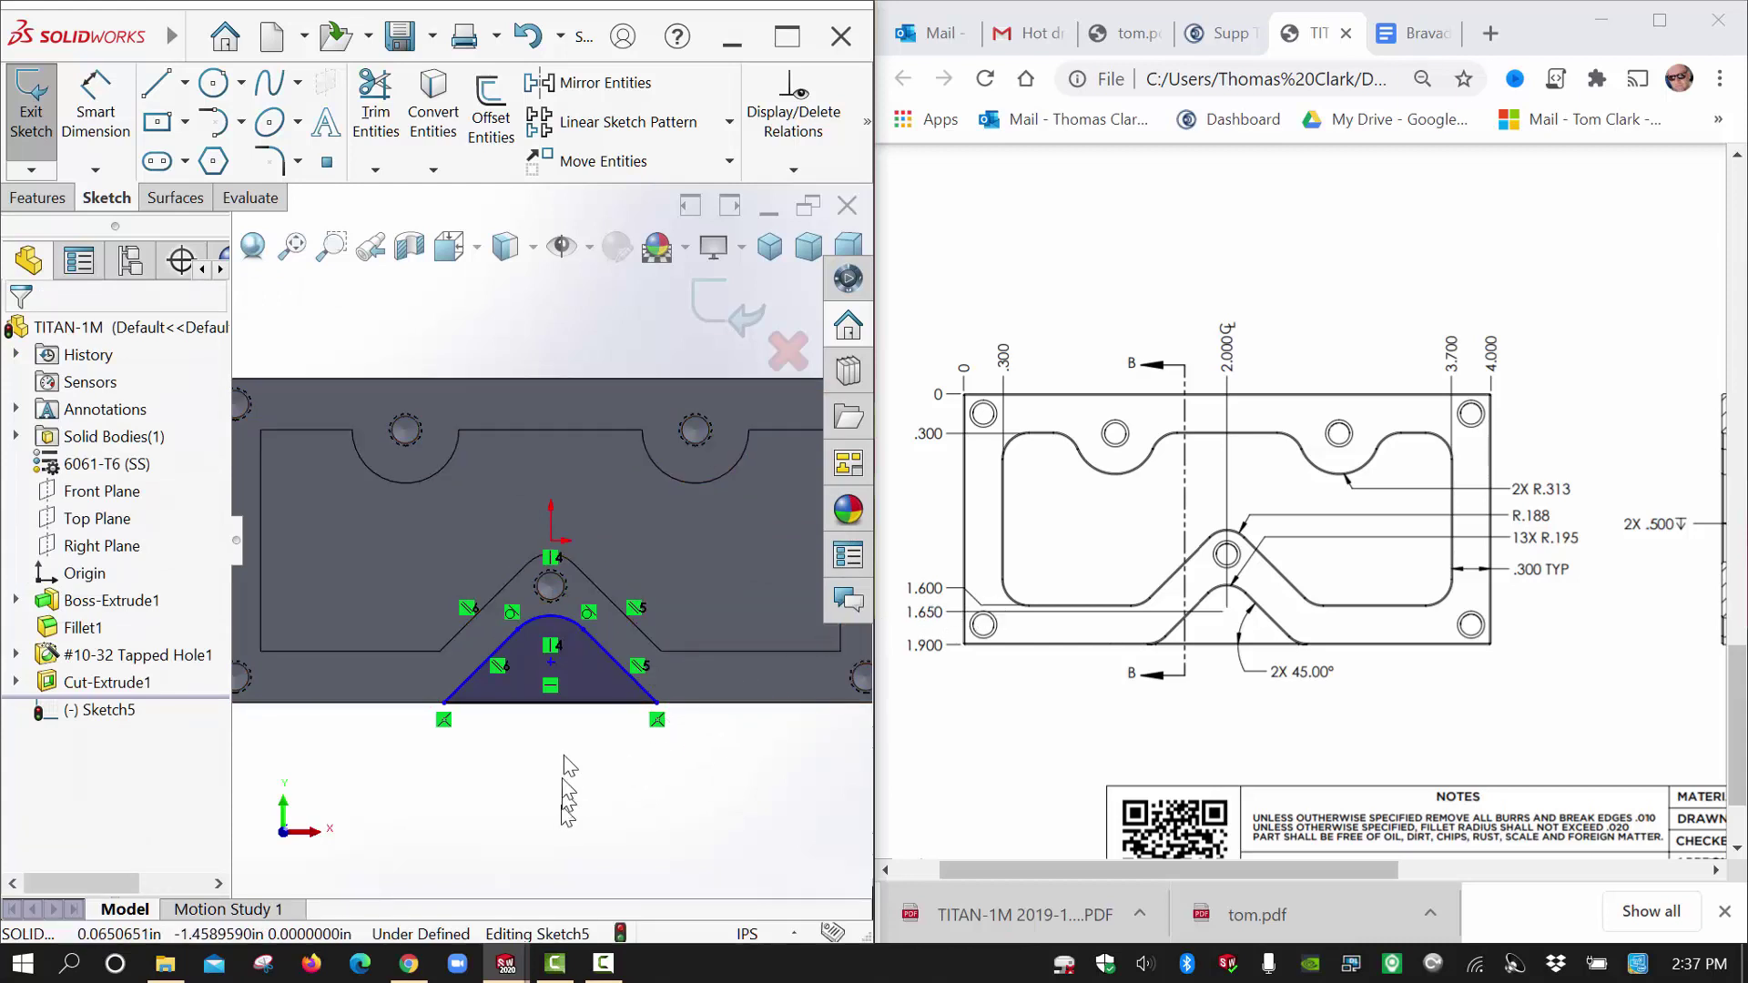
# Dimension the notch arc's center 0.165 in from the block's lower long edge.
pyautogui.moveTo(565, 756); pyautogui.dragTo(560, 676, button='right')
pyautogui.press('f')
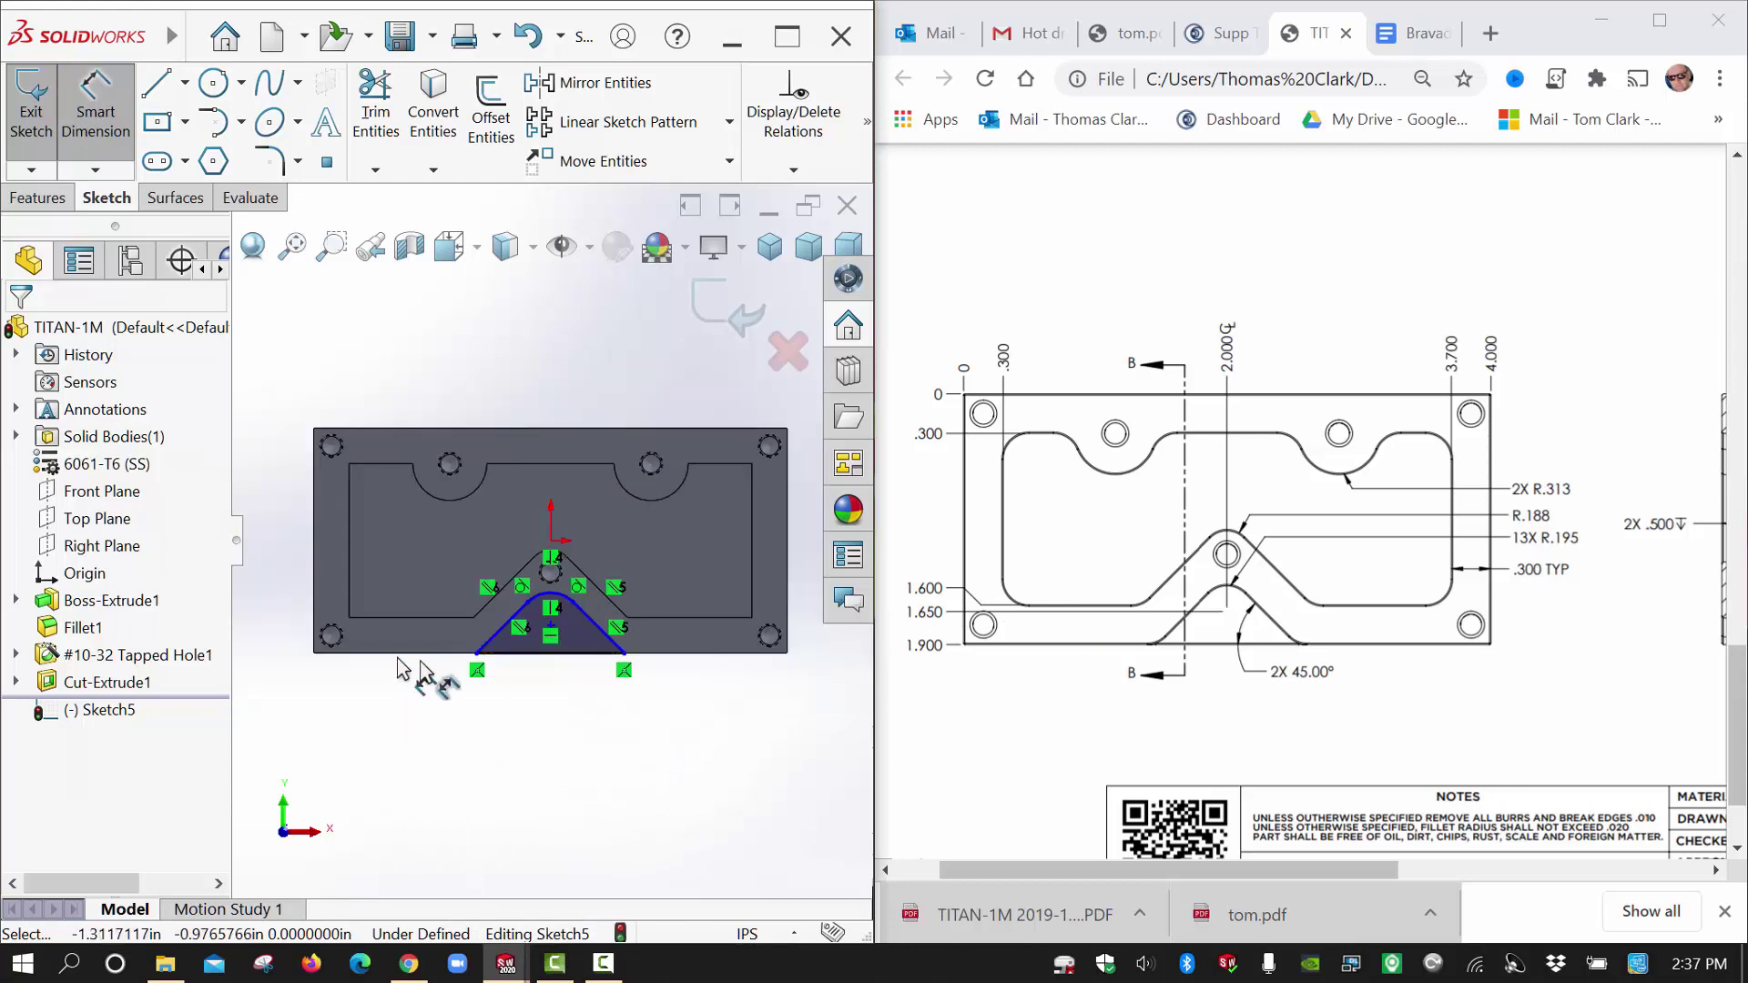
pyautogui.click(434, 652)
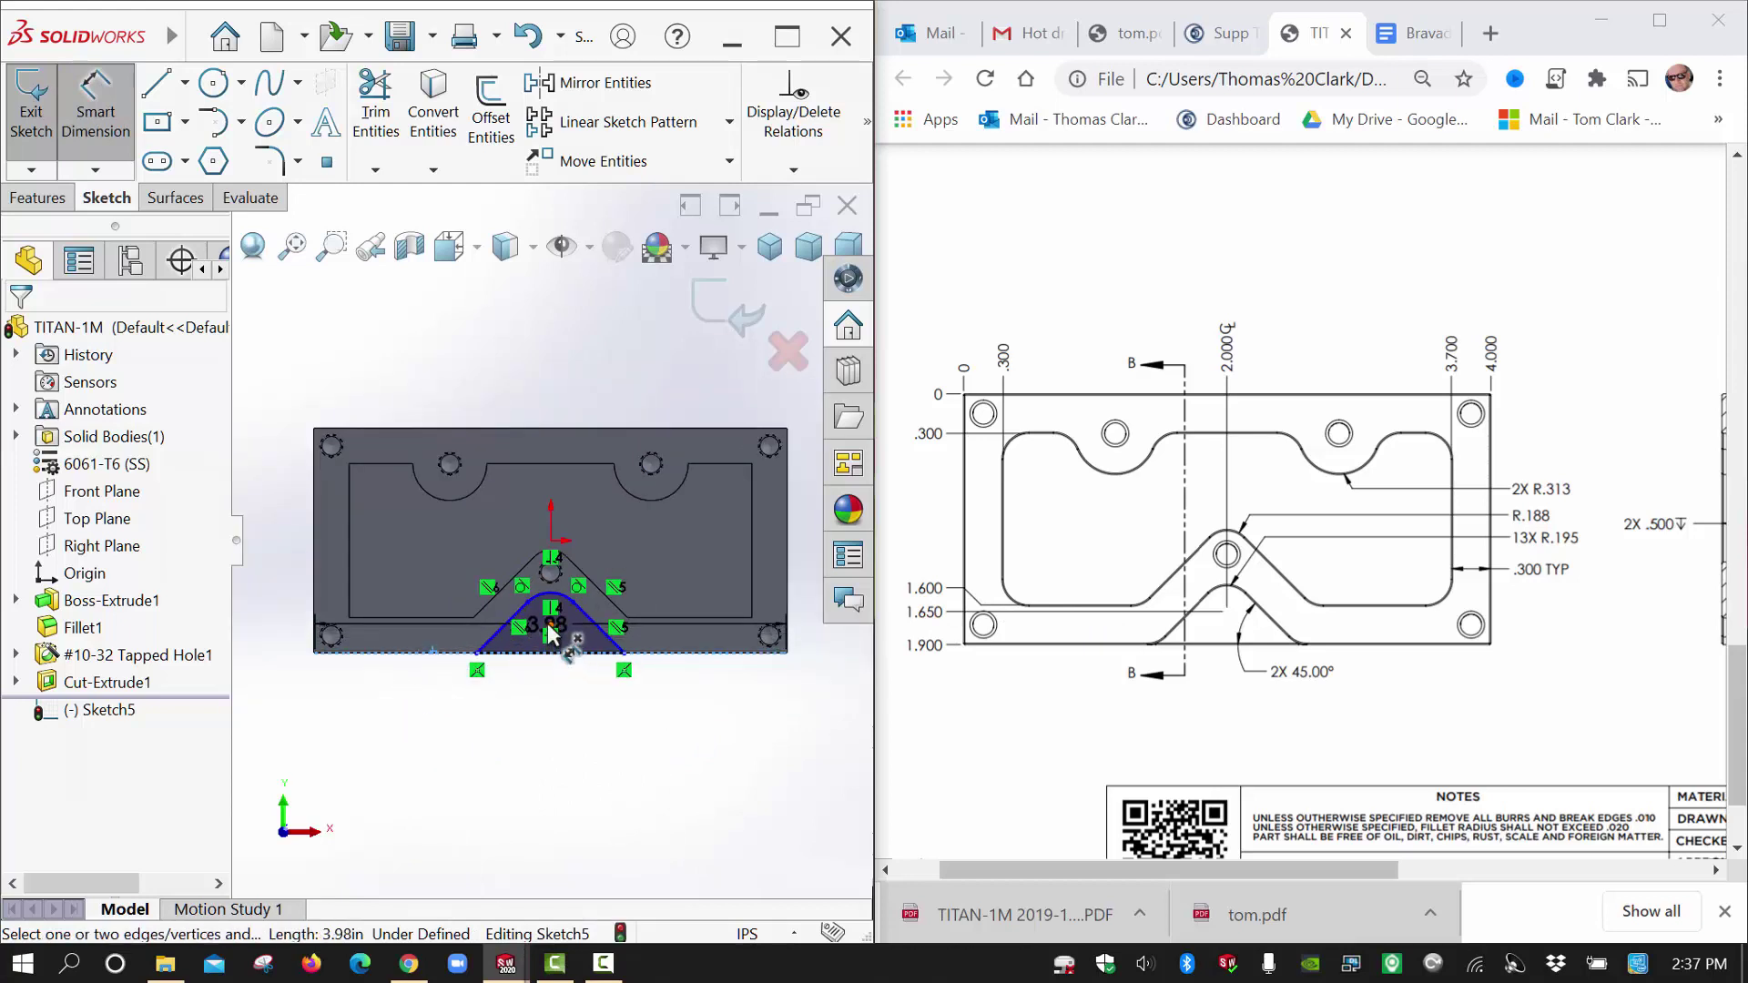
pyautogui.click(550, 627)
pyautogui.click(273, 638)
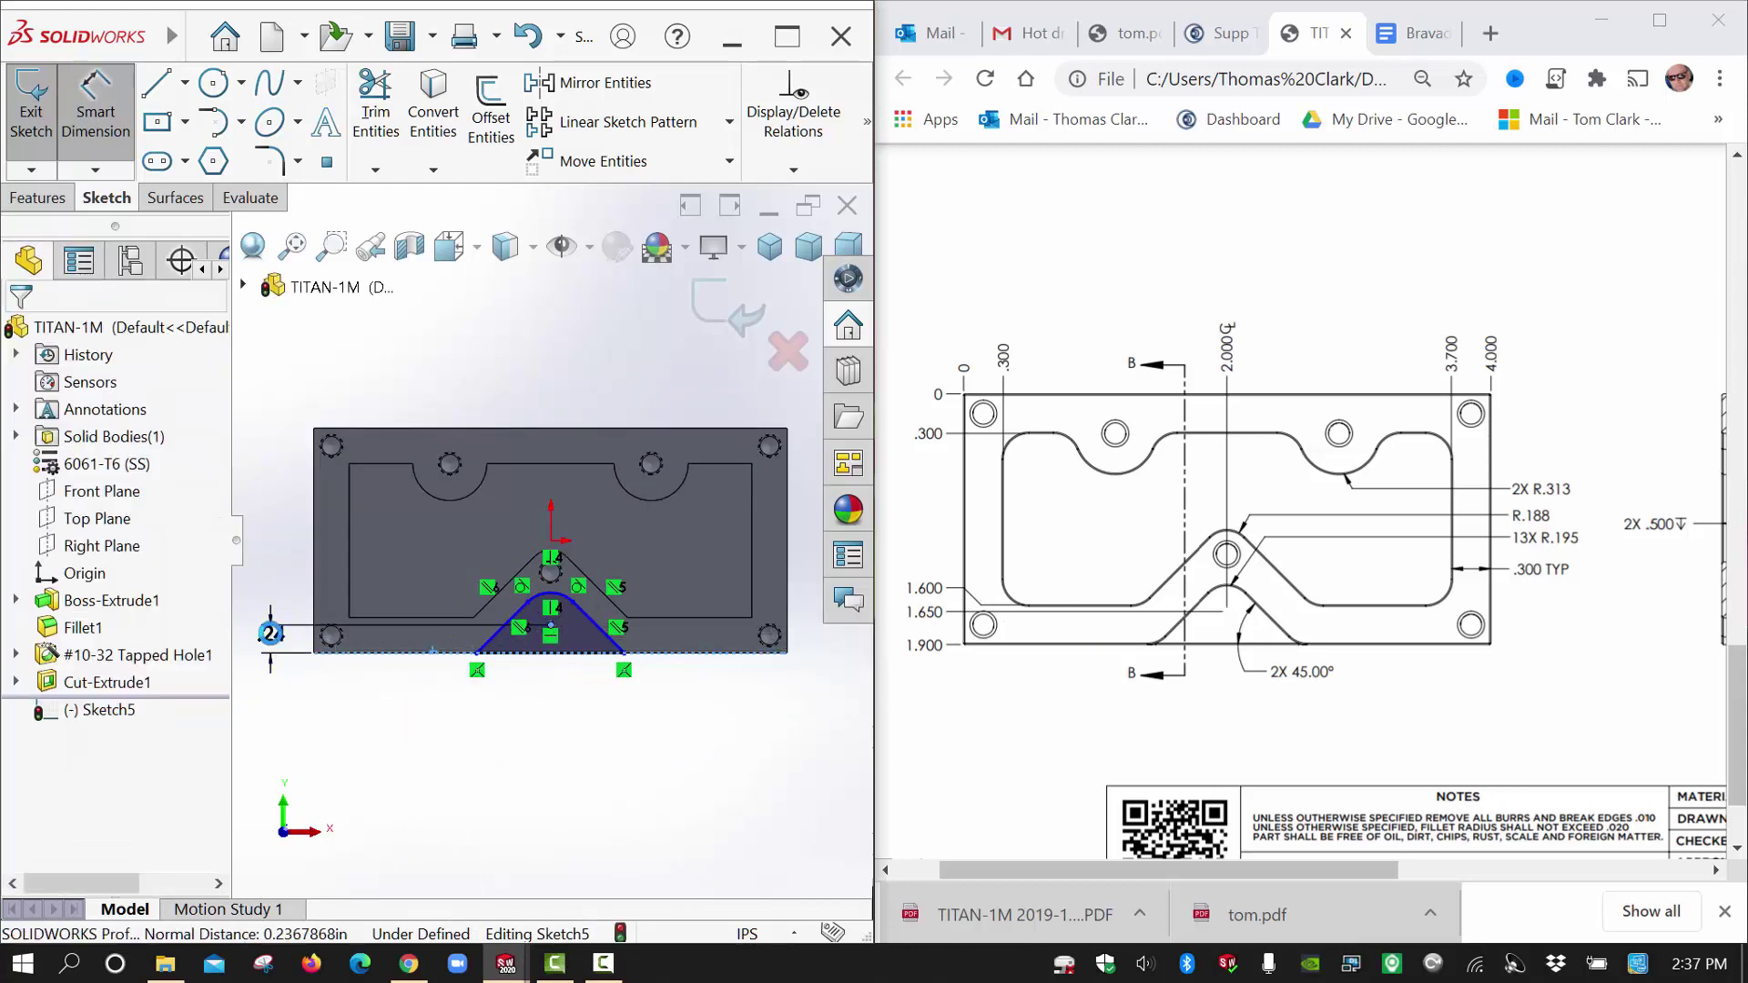
pyautogui.write('.165')
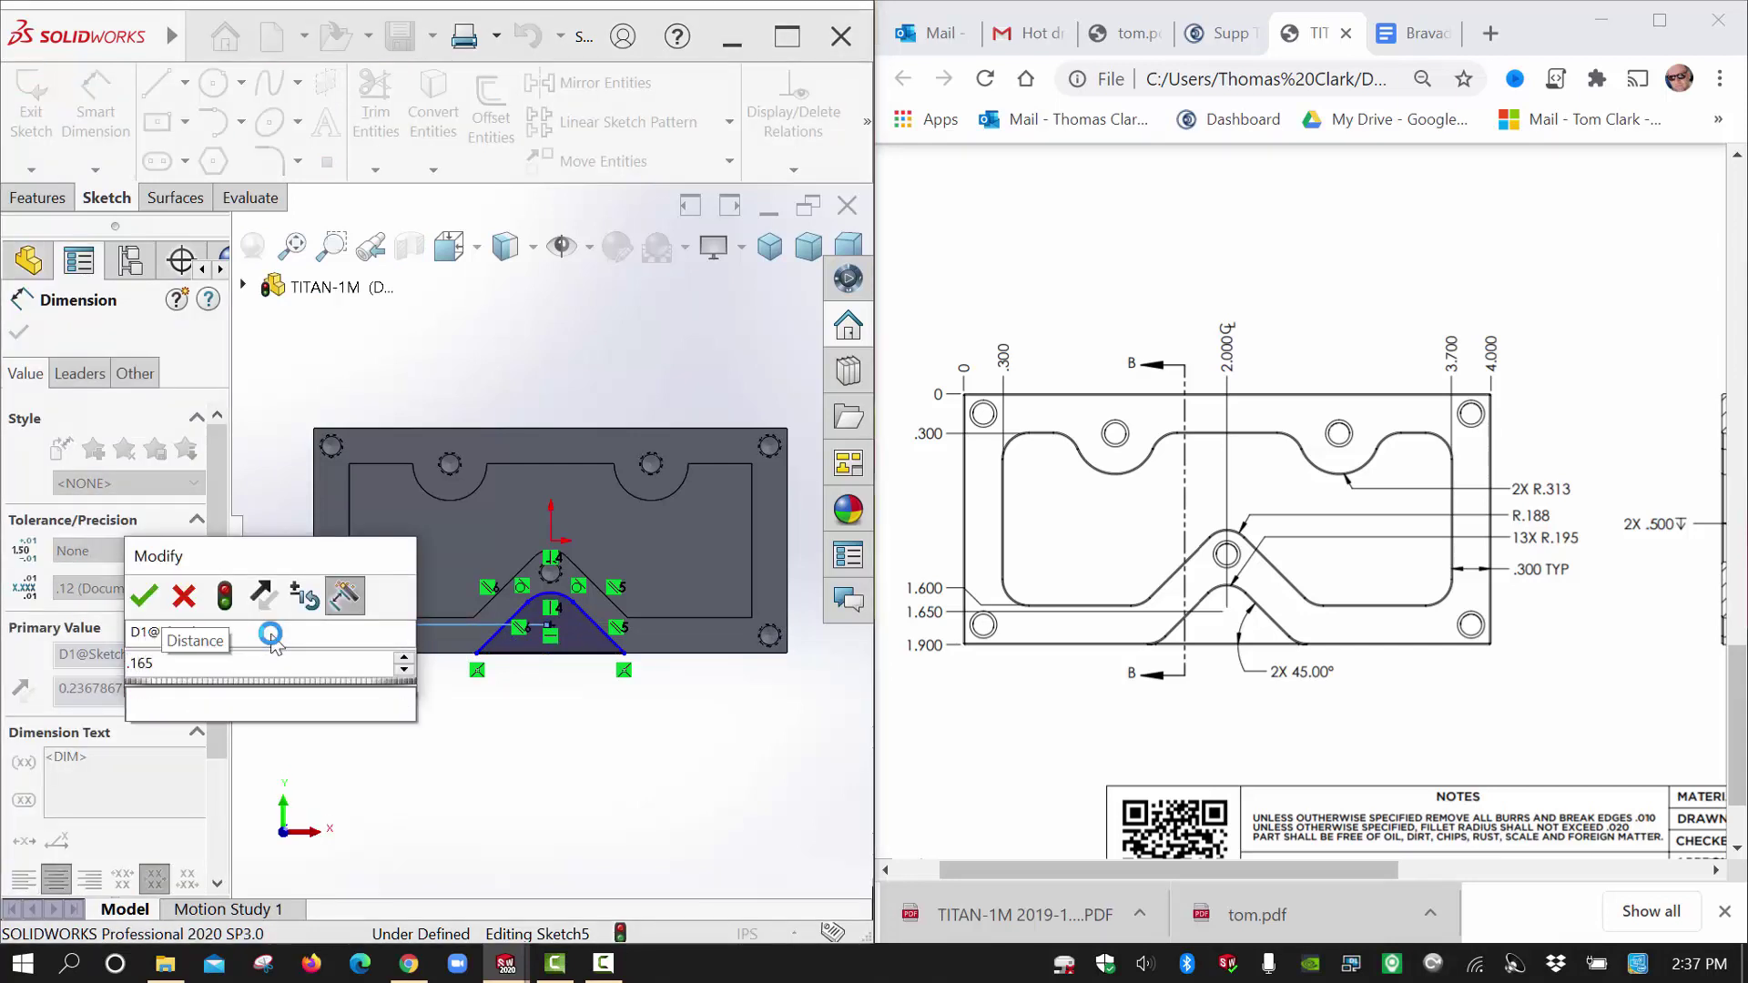
pyautogui.press('Return')
# Dimension the notch arc with a radius of 0.195 in and finish dimensioning.
pyautogui.scroll(-2, 556, 633)
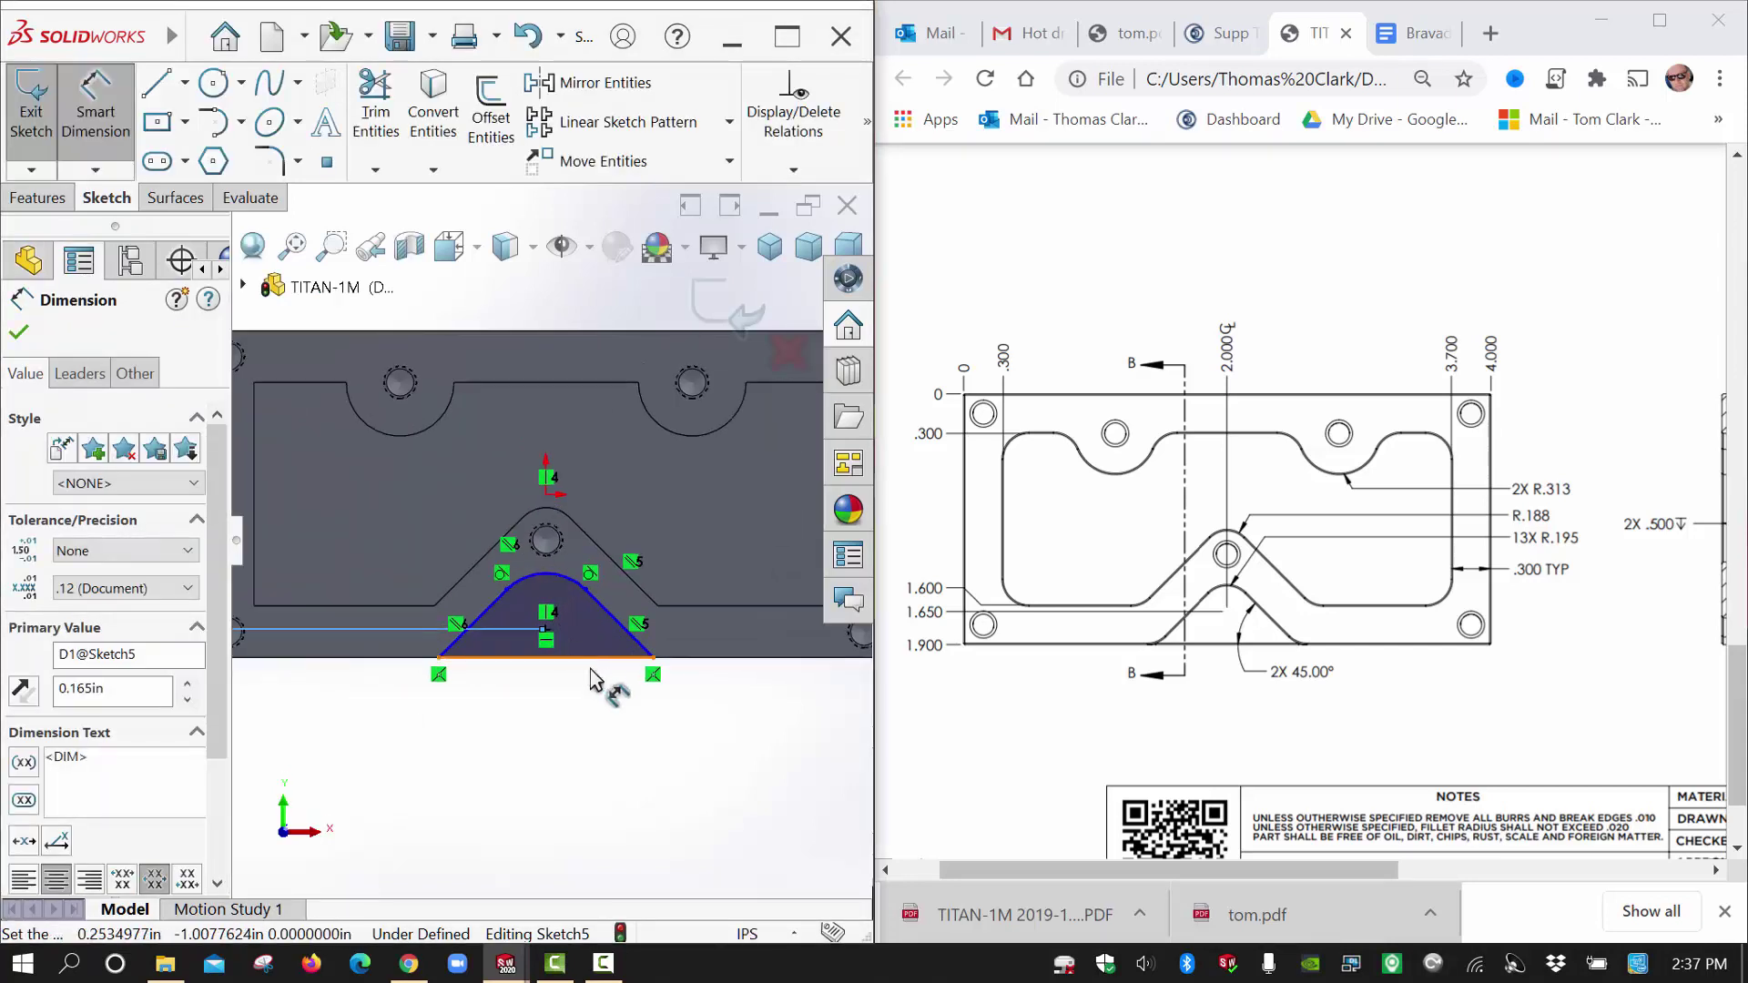
pyautogui.click(576, 594)
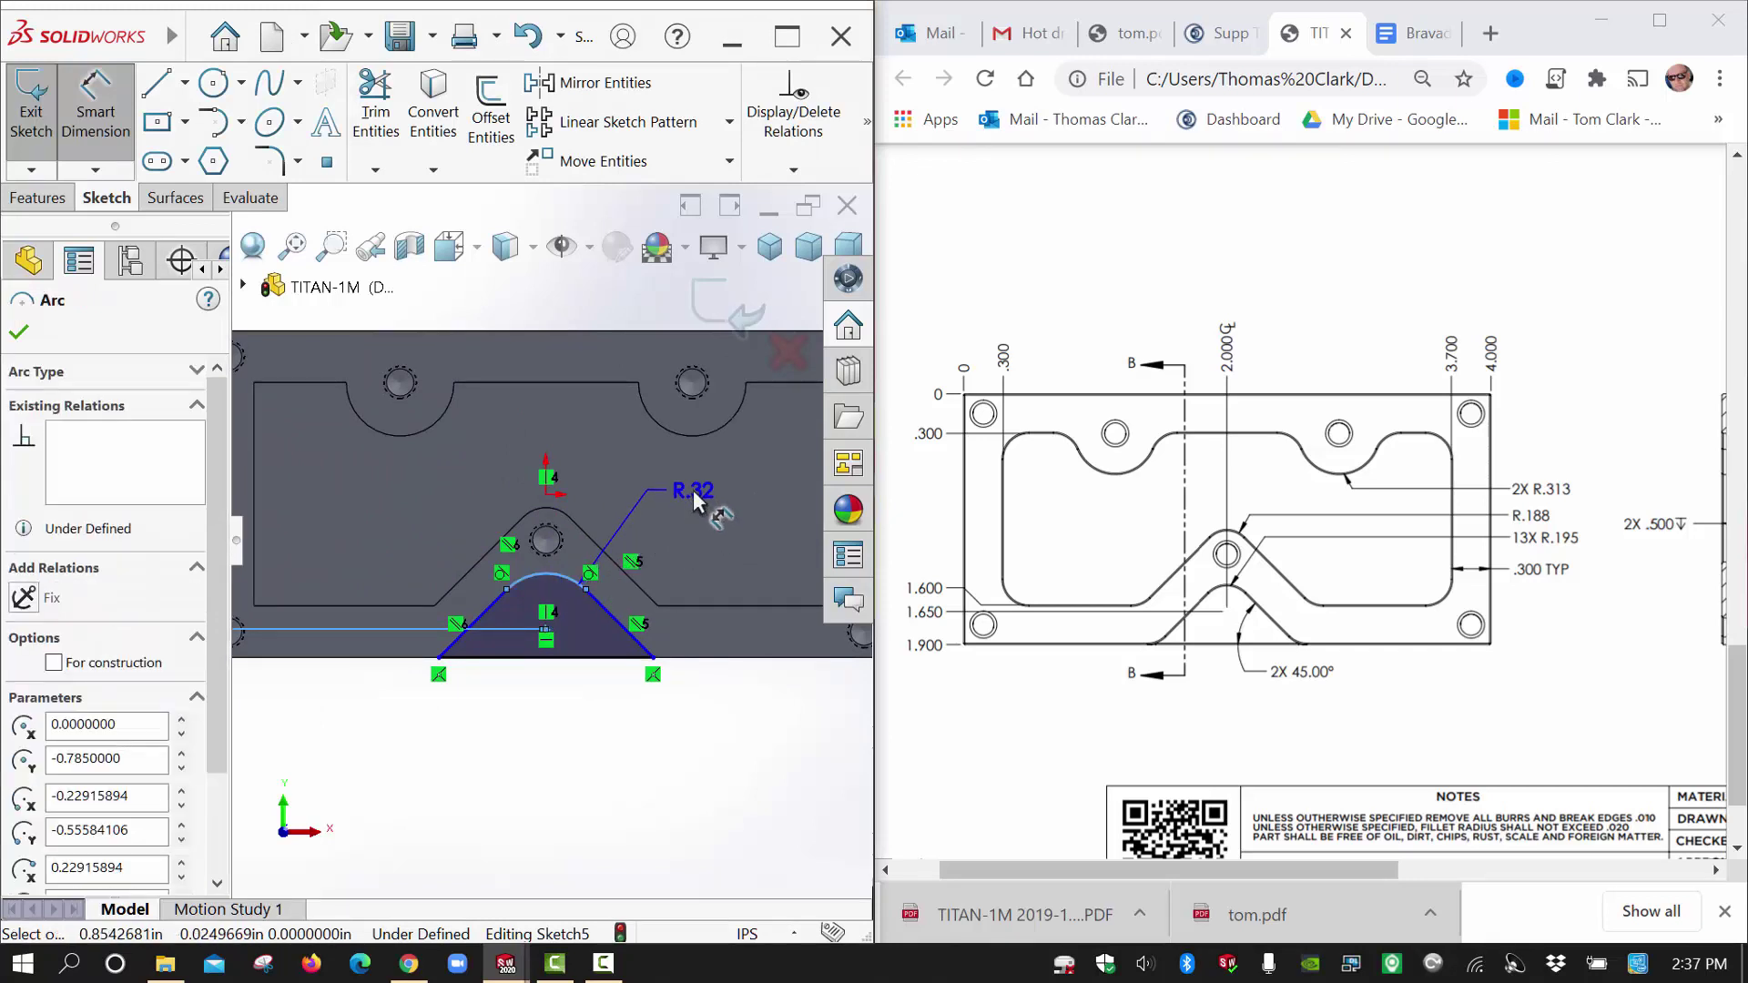
pyautogui.click(693, 491)
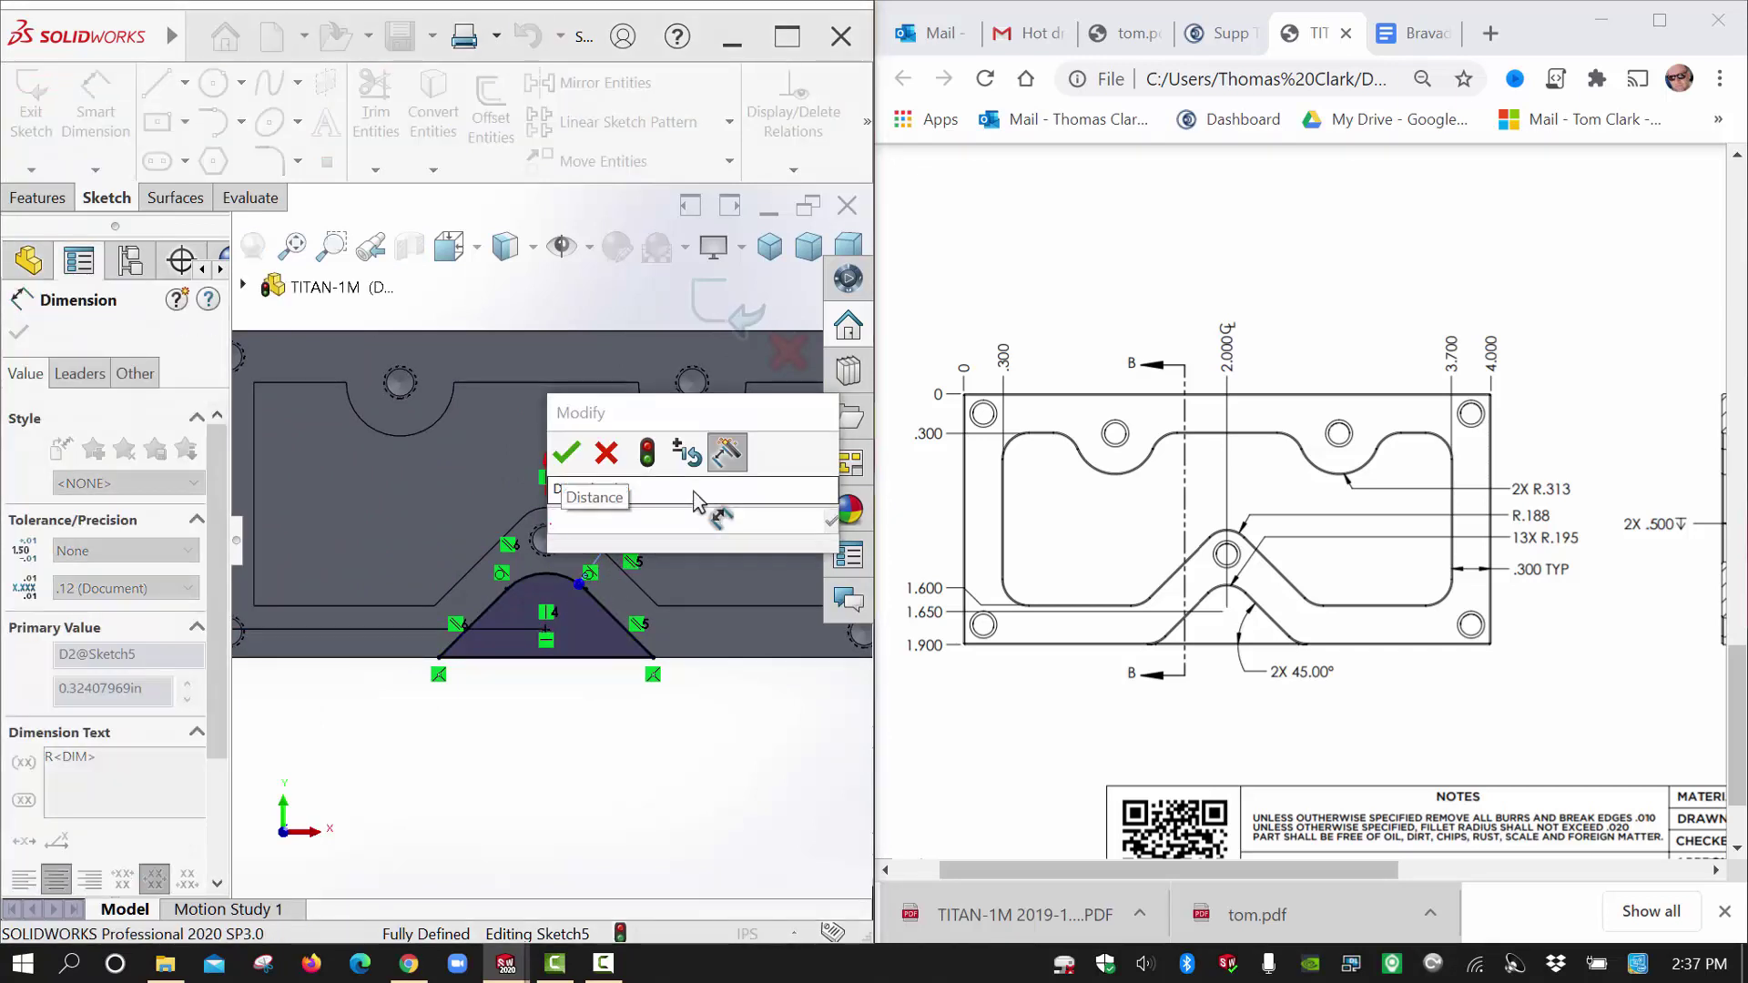
pyautogui.write('.19')
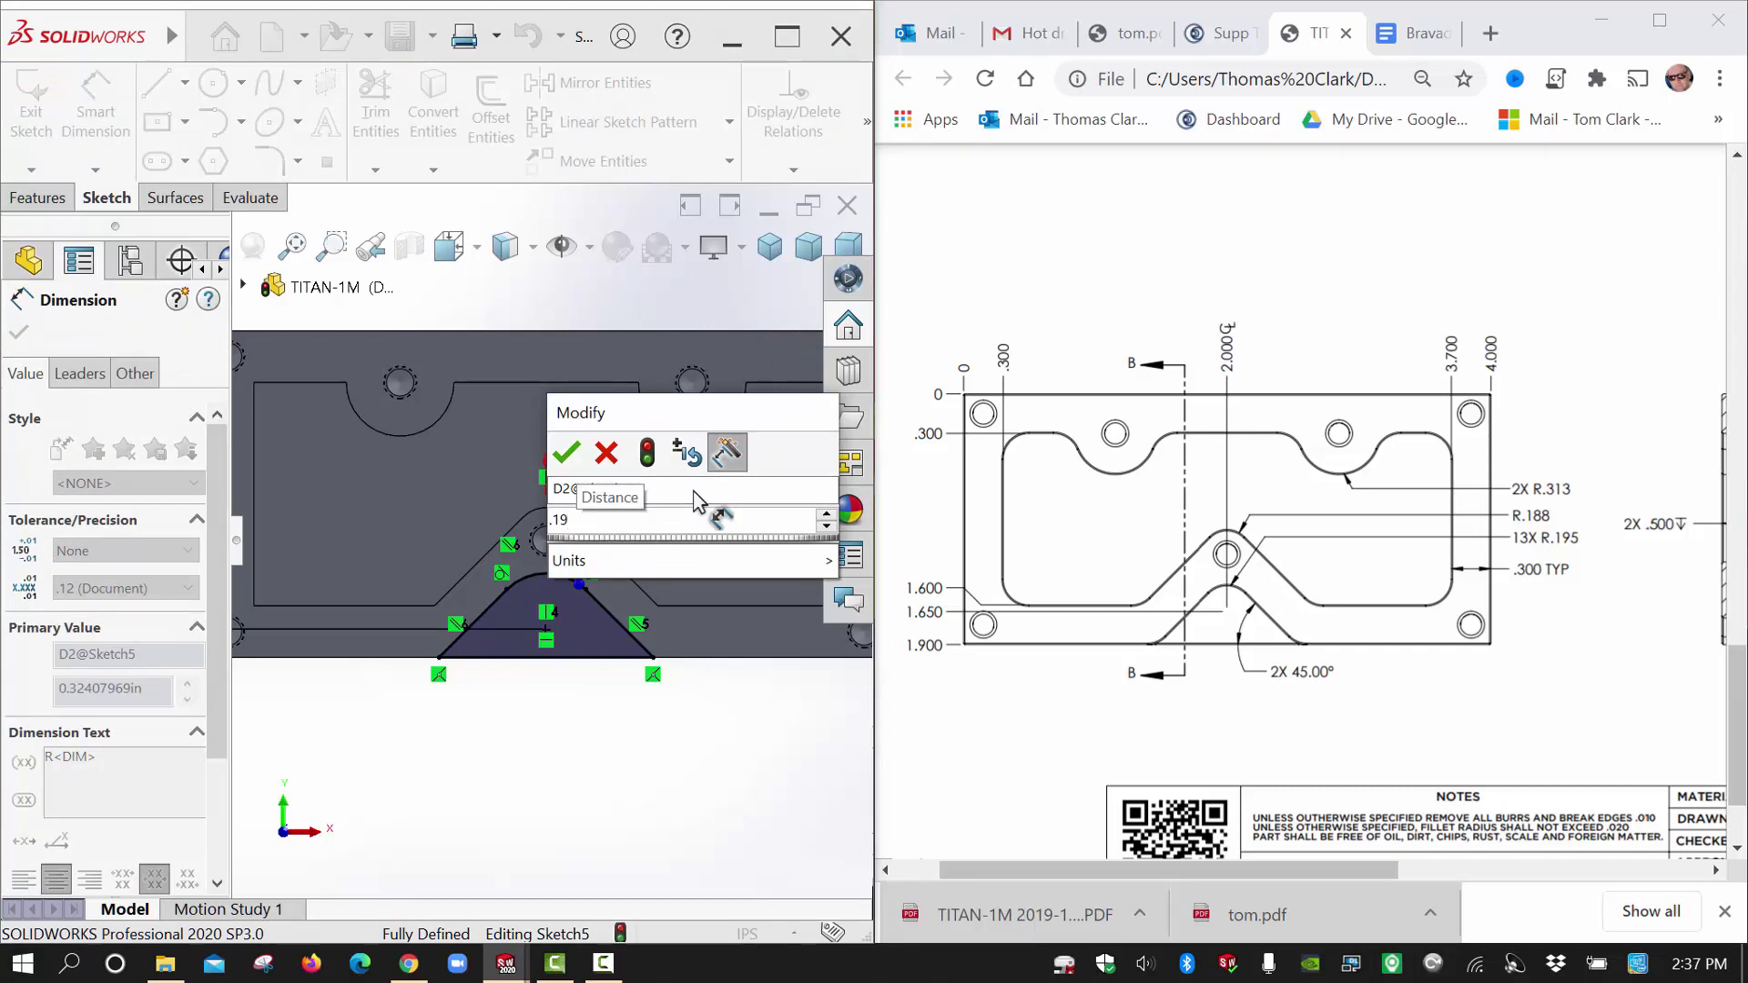
pyautogui.write('5')
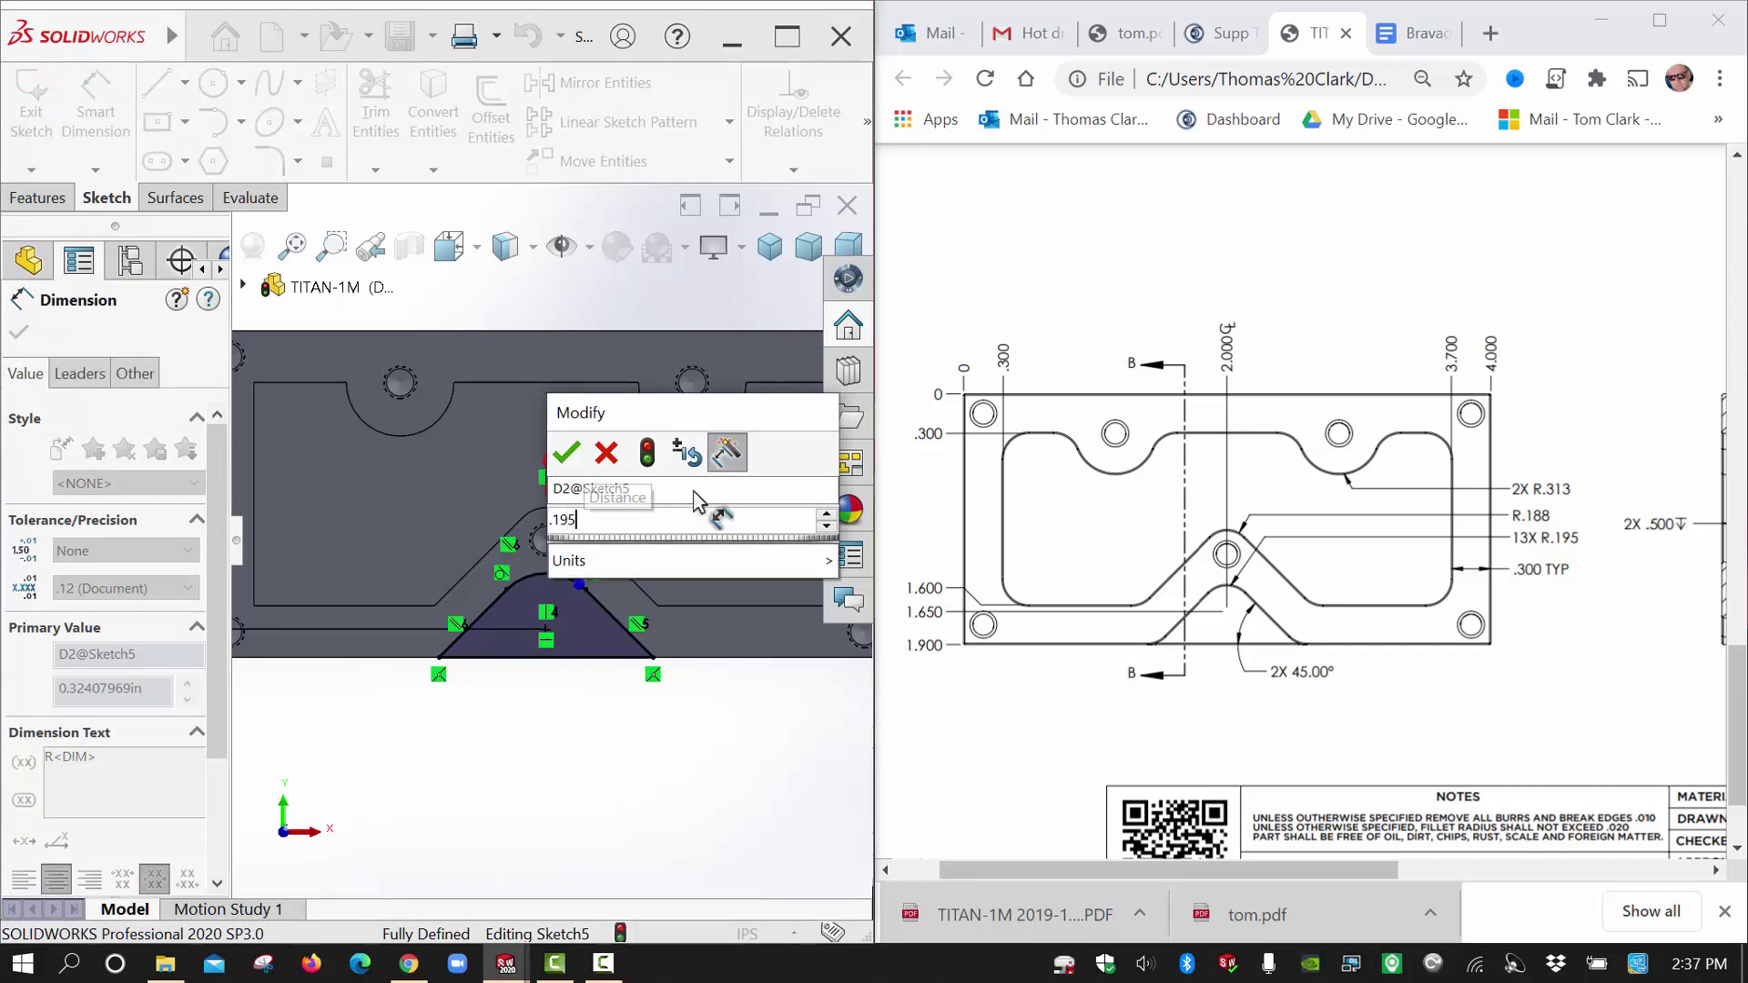
pyautogui.press('Return')
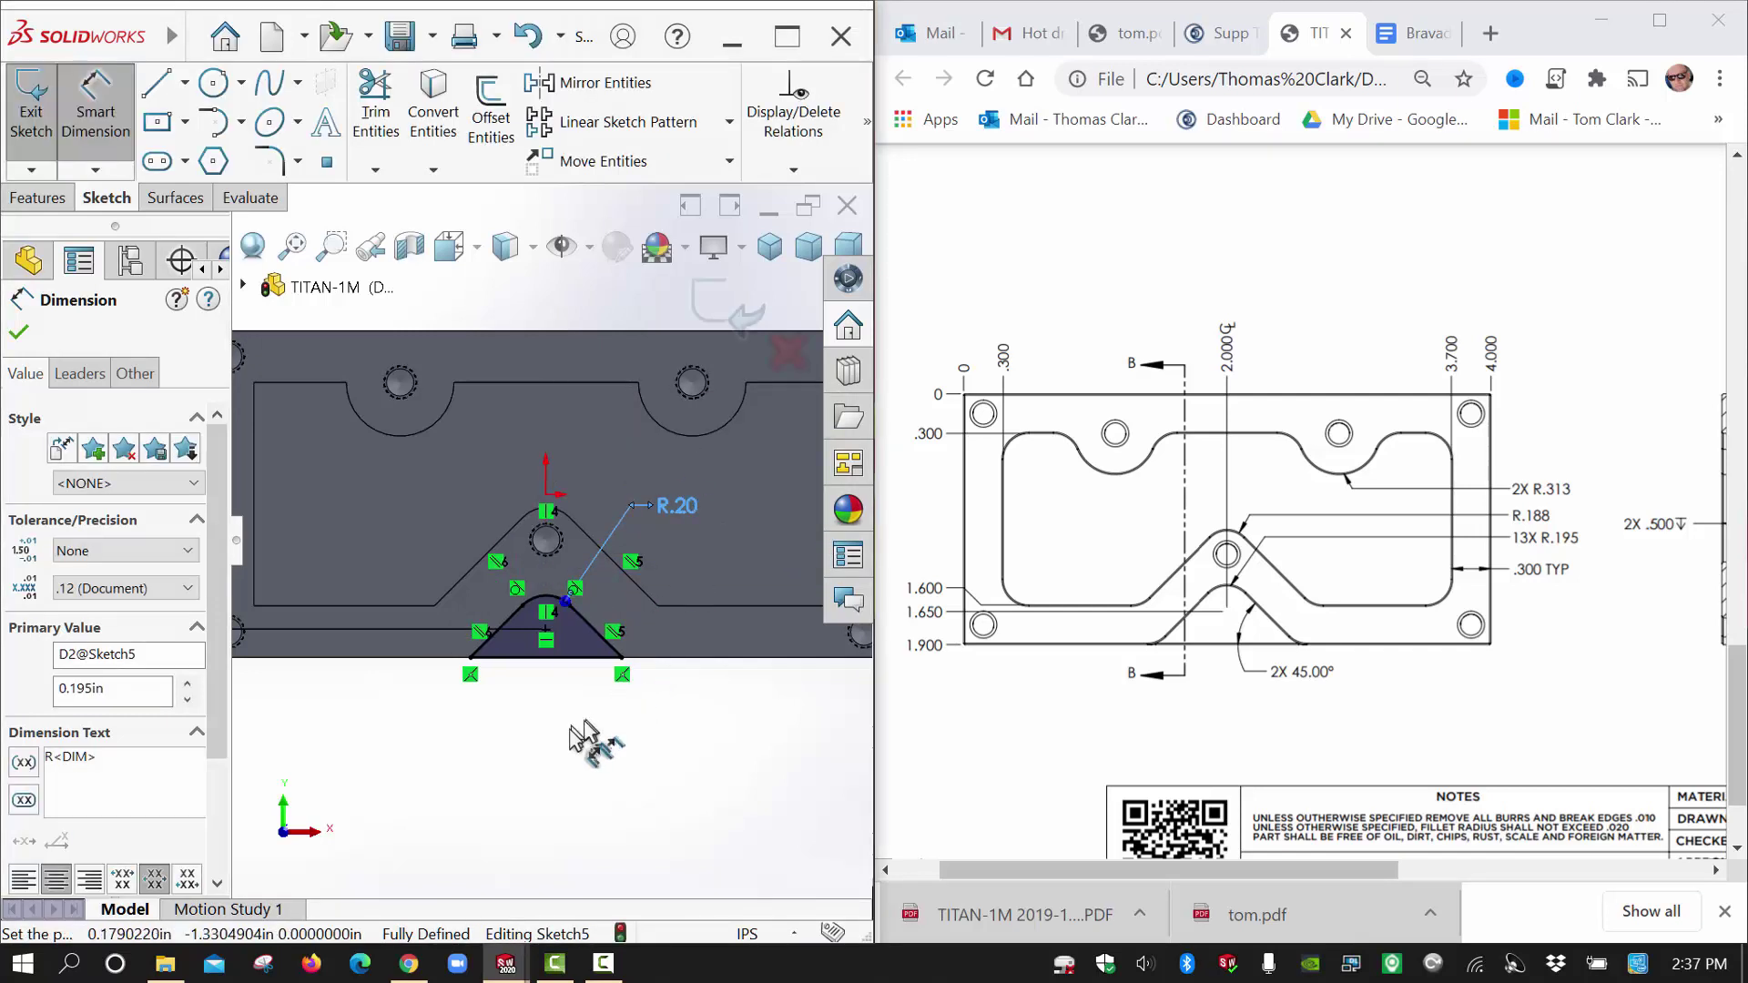
pyautogui.press('f')
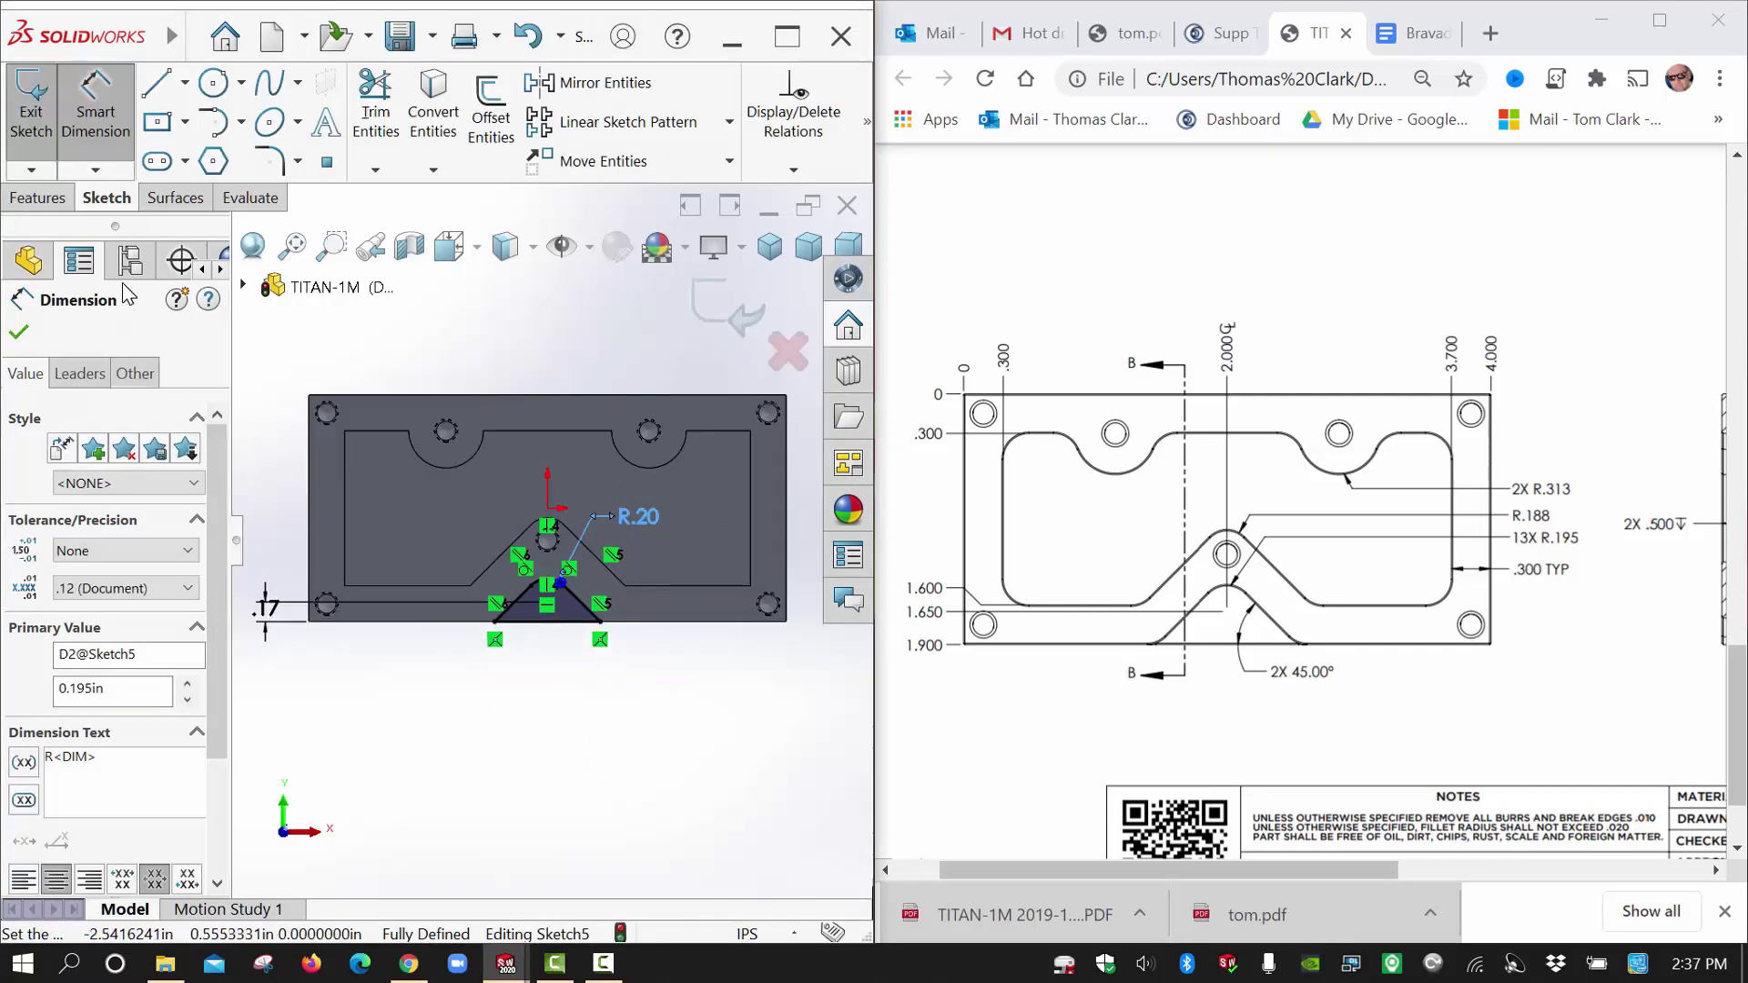
pyautogui.click(30, 329)
# Cut the notch profile into the block with an Extruded Cut at the preset depth and save the part.
pyautogui.click(38, 197)
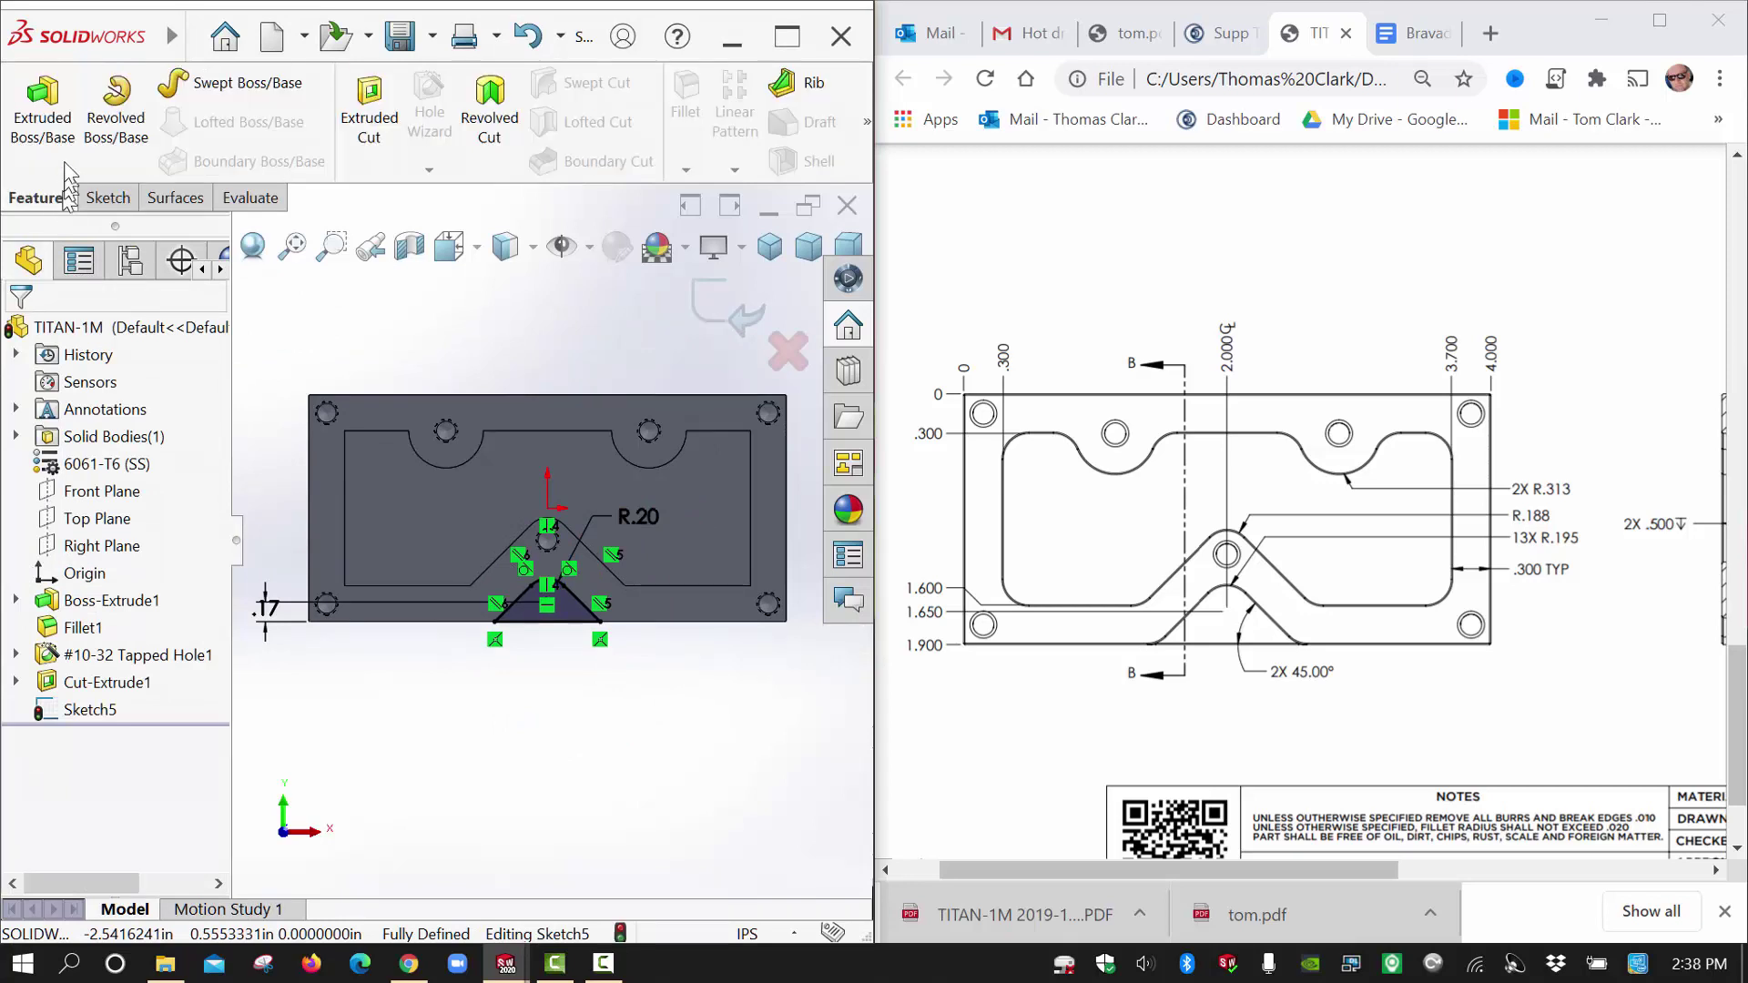
pyautogui.click(395, 139)
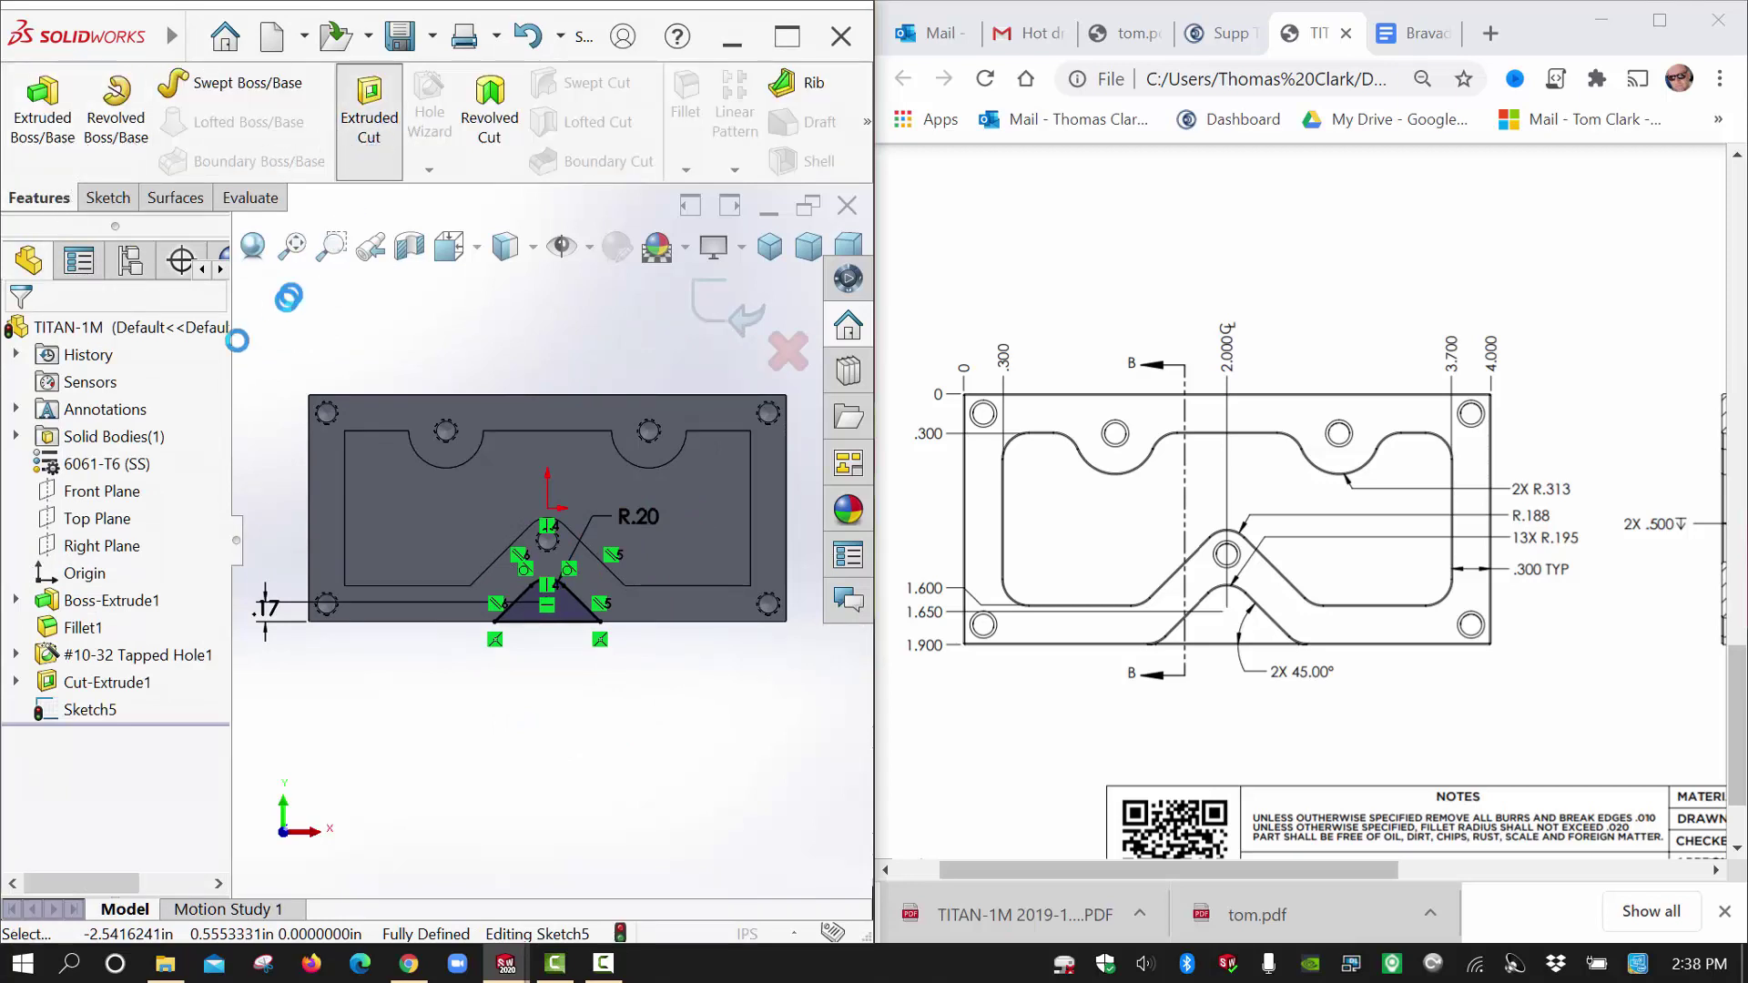
pyautogui.click(24, 334)
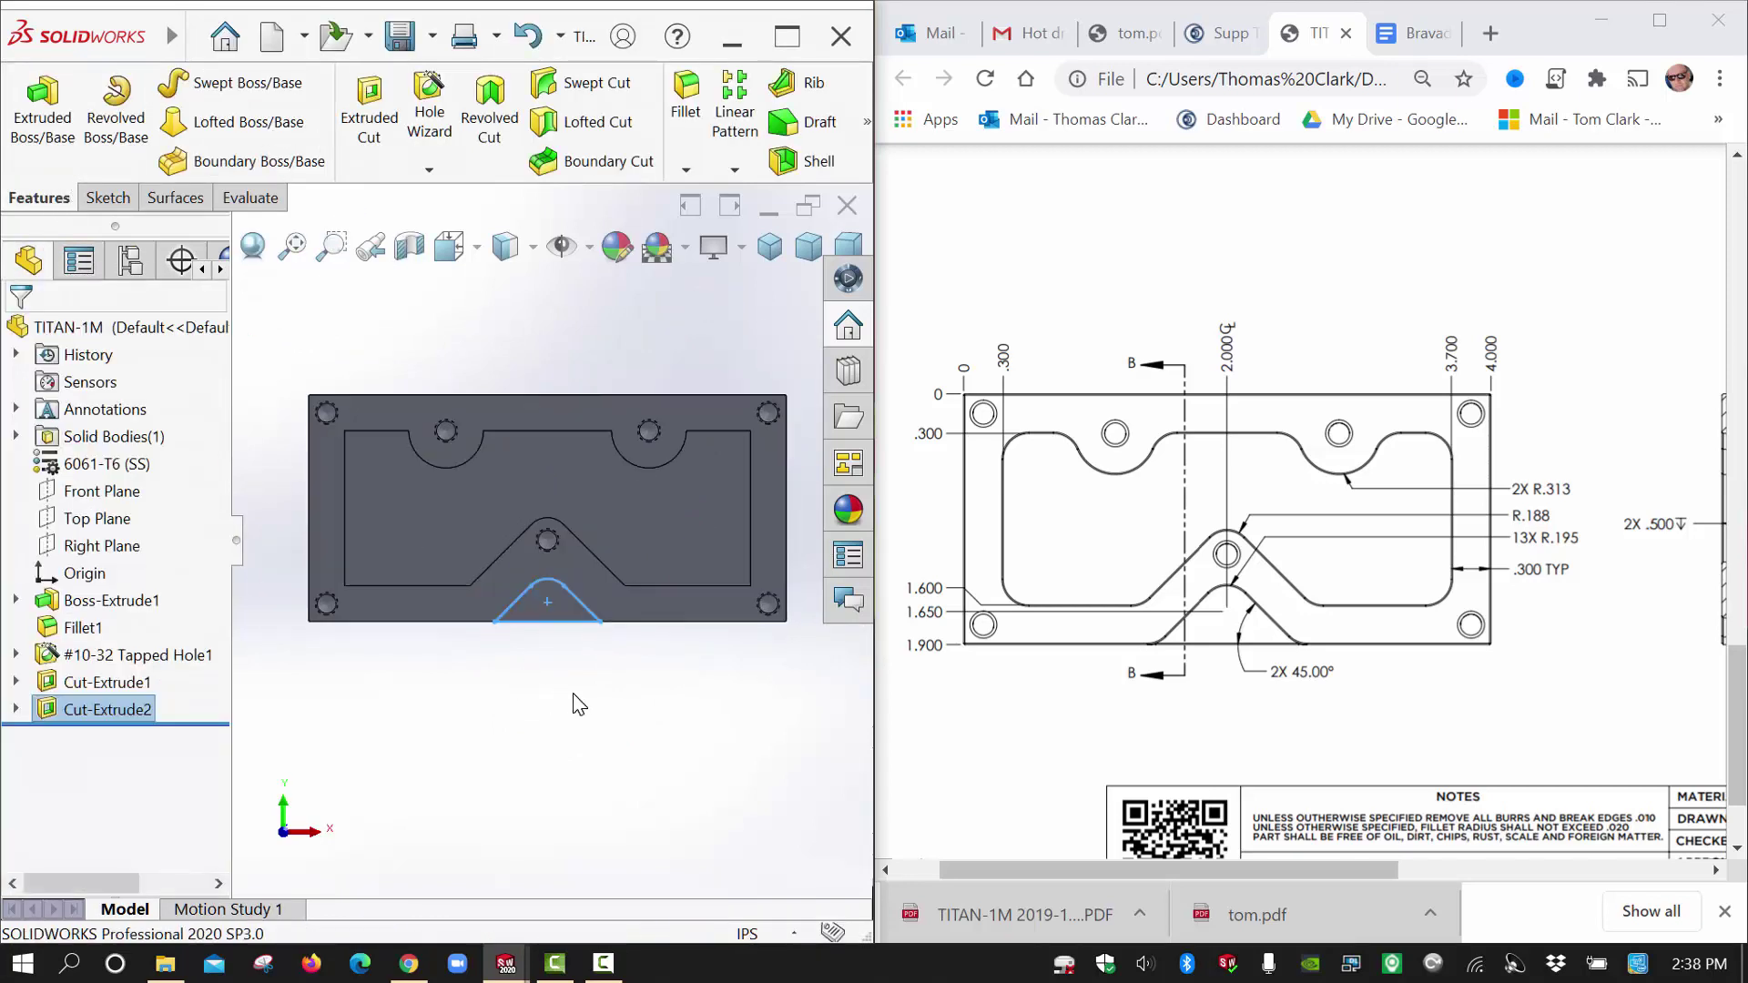
pyautogui.press('Escape')
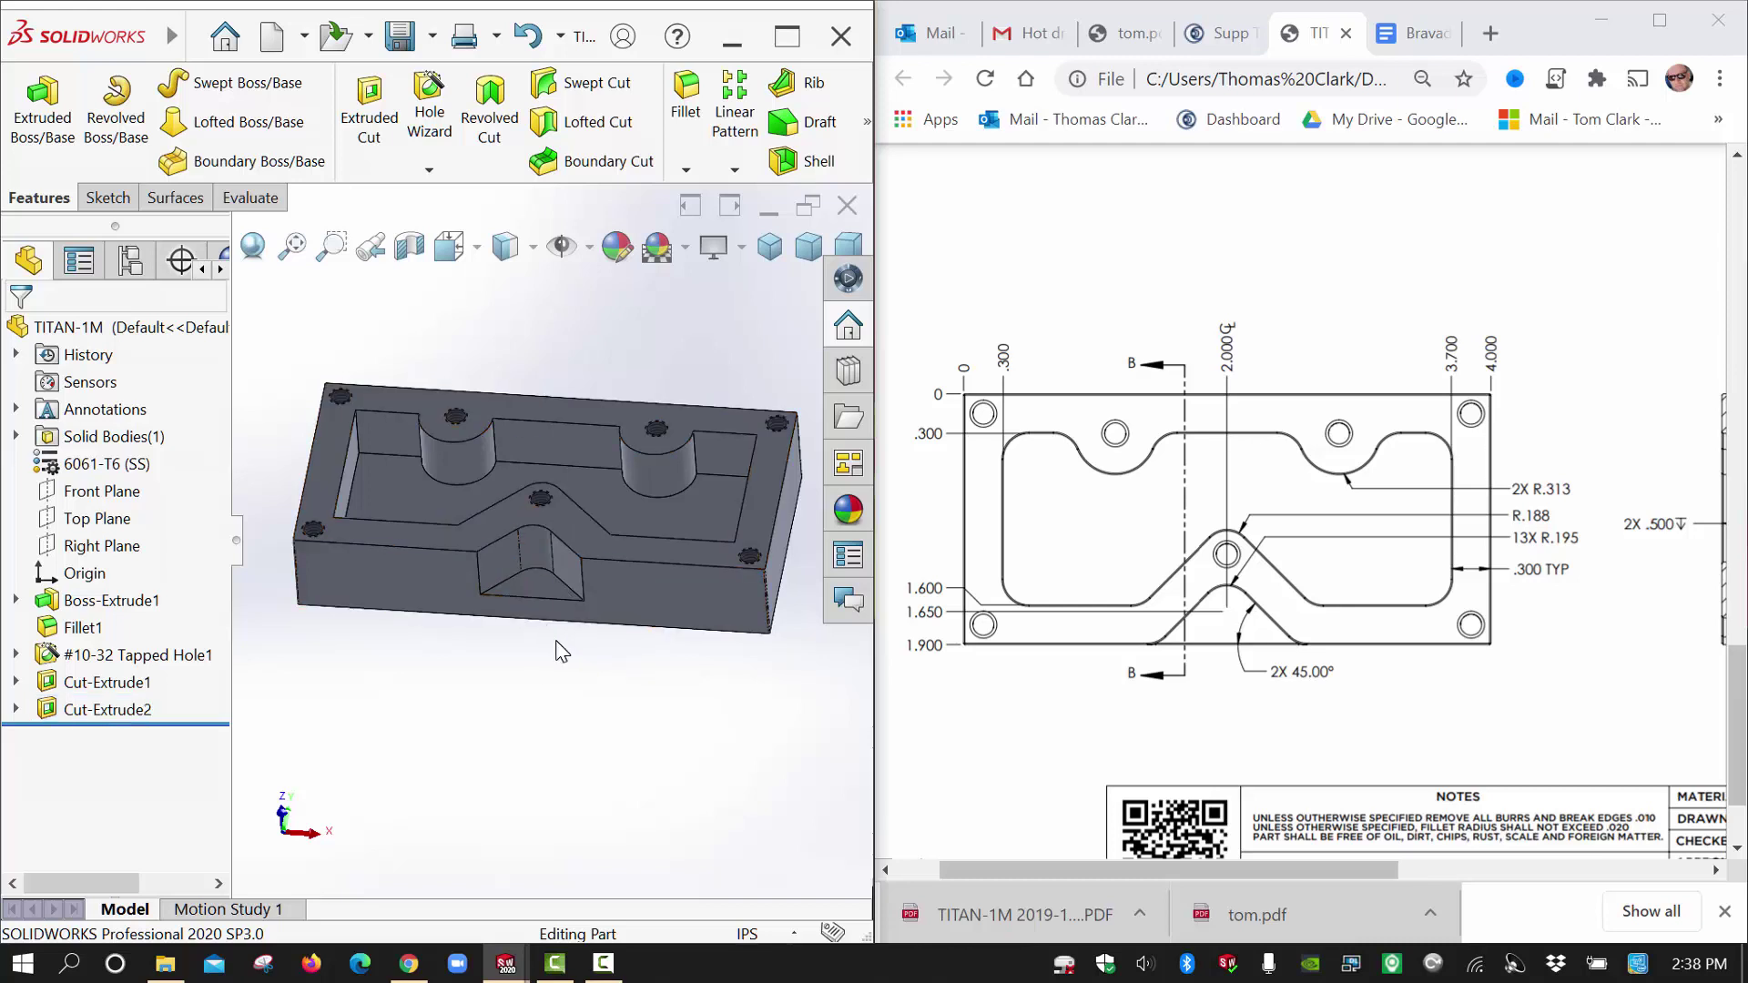
pyautogui.click(395, 47)
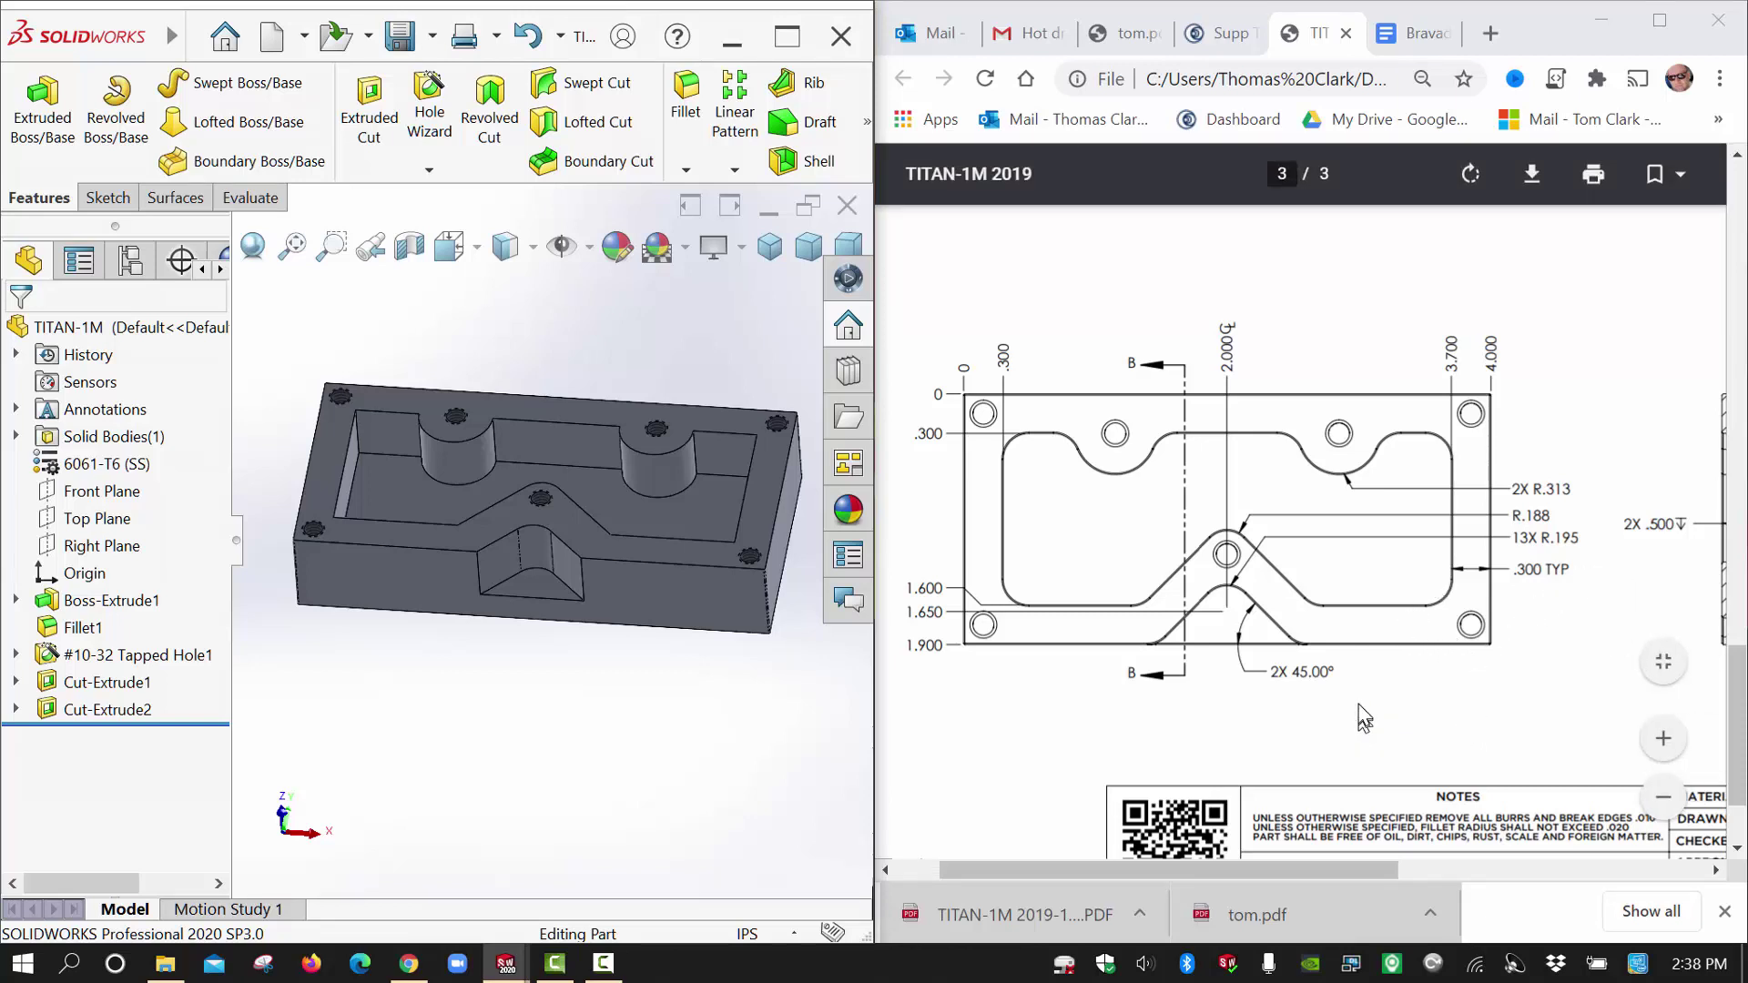
# Examine the edge detail beside the notch in Section B-B on sheet 3, and return to the sheet overview.
pyautogui.scroll(-1, 1580, 627)
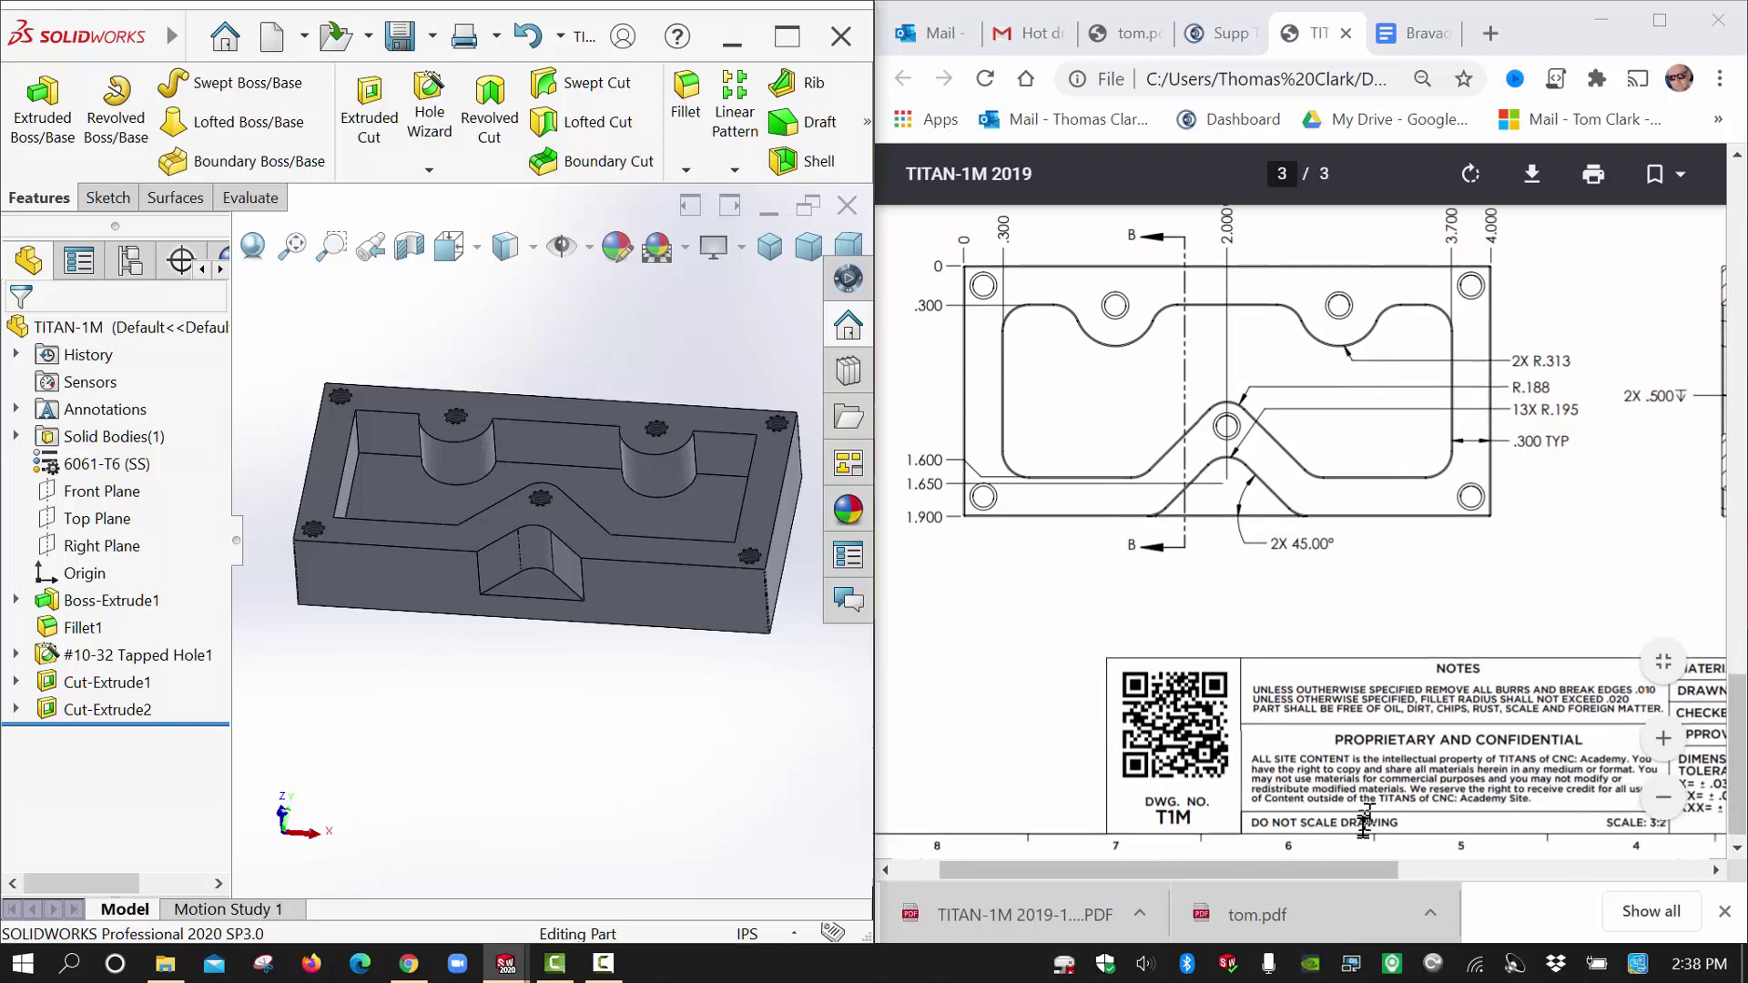
pyautogui.hscroll(3, 1357, 864)
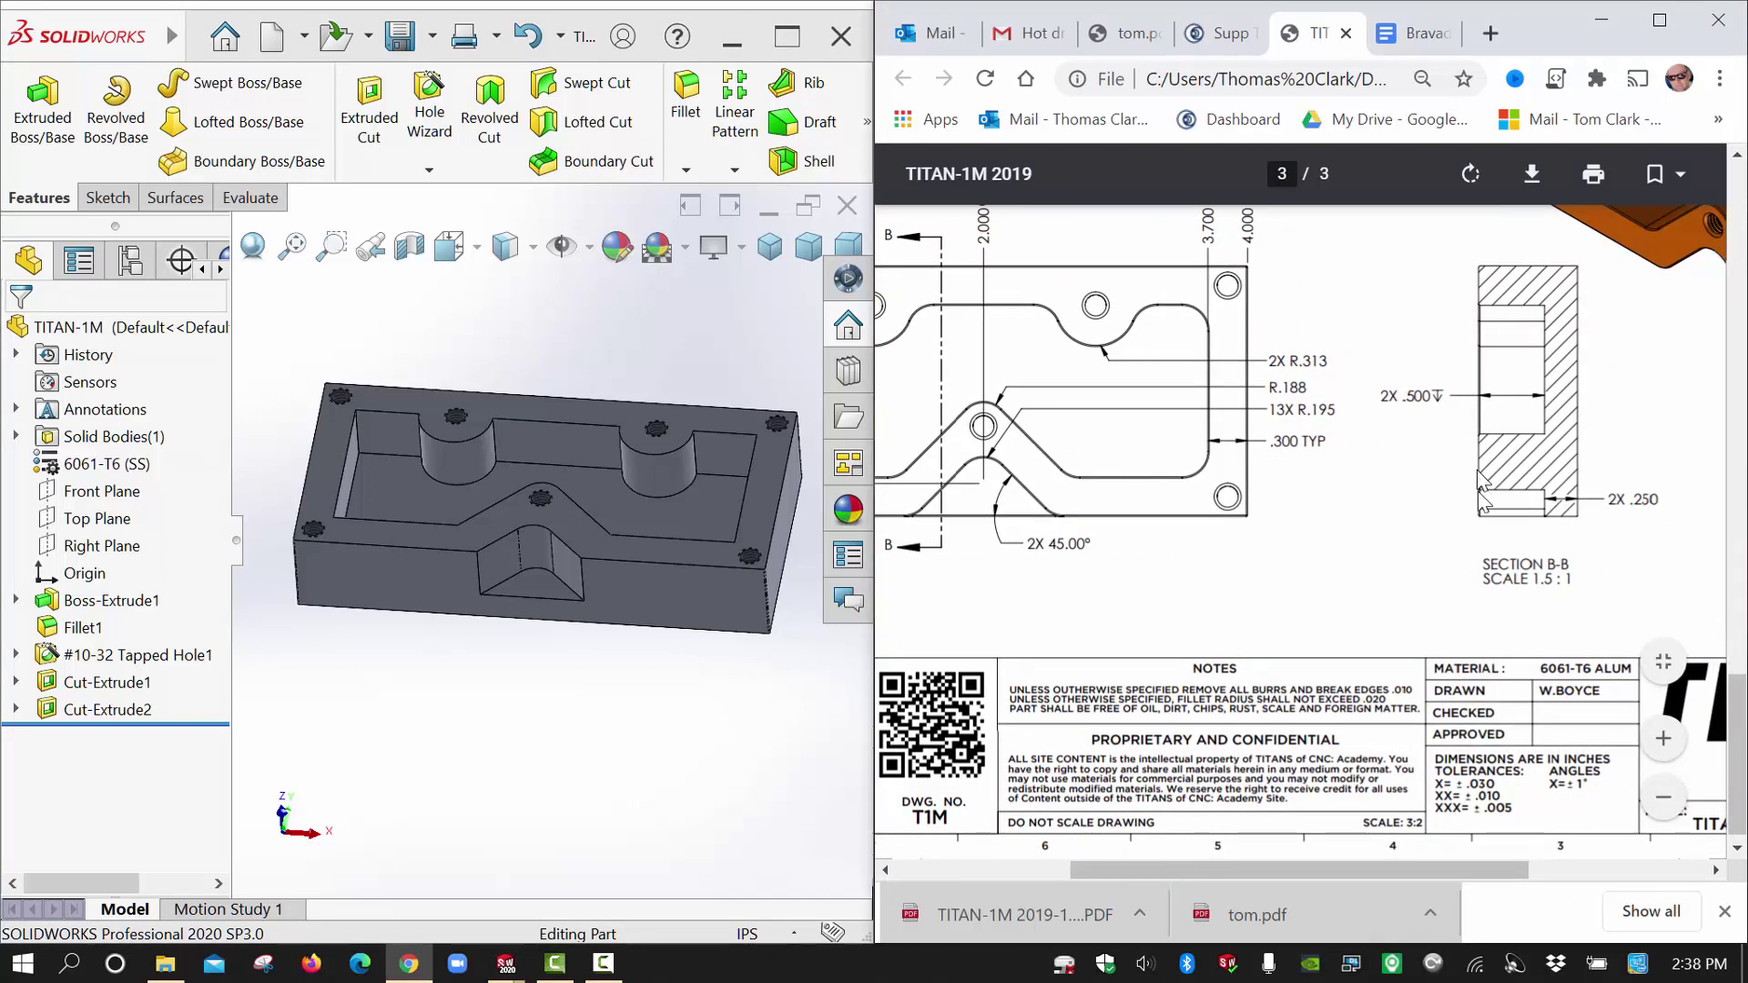
pyautogui.keyDown('ctrl'); pyautogui.scroll(6, 1480, 492); pyautogui.keyUp('ctrl')
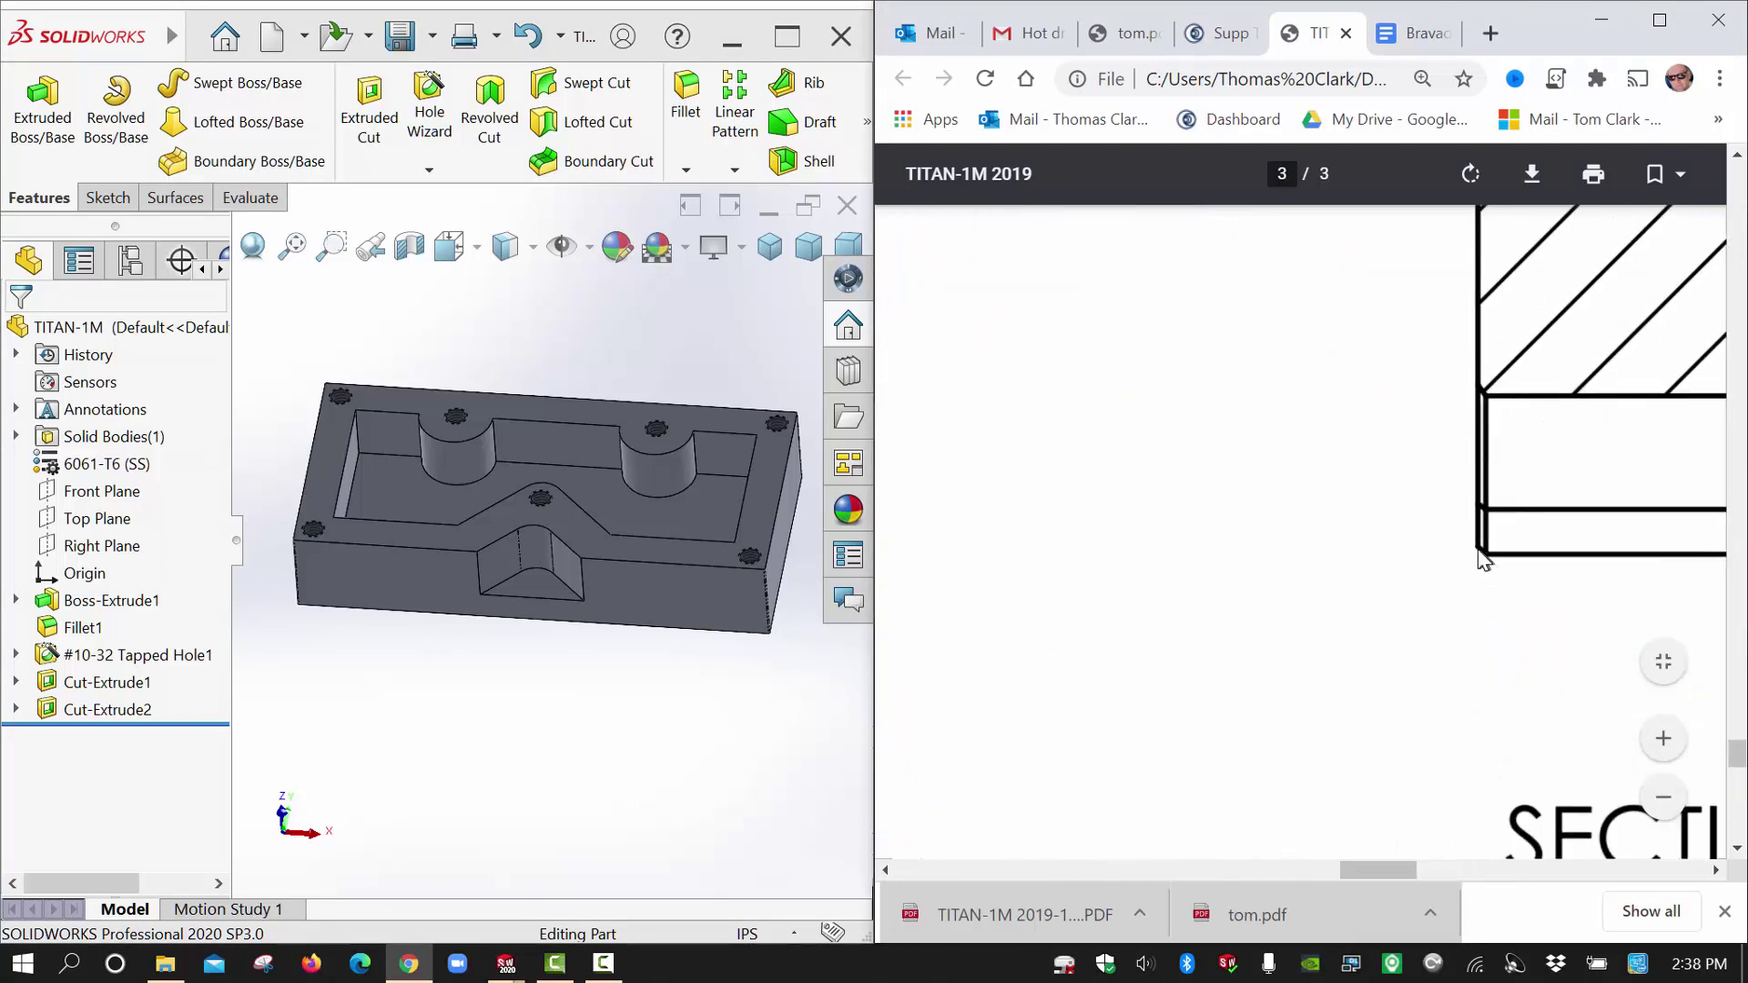
pyautogui.keyDown('ctrl'); pyautogui.scroll(-3, 1476, 487); pyautogui.keyUp('ctrl')
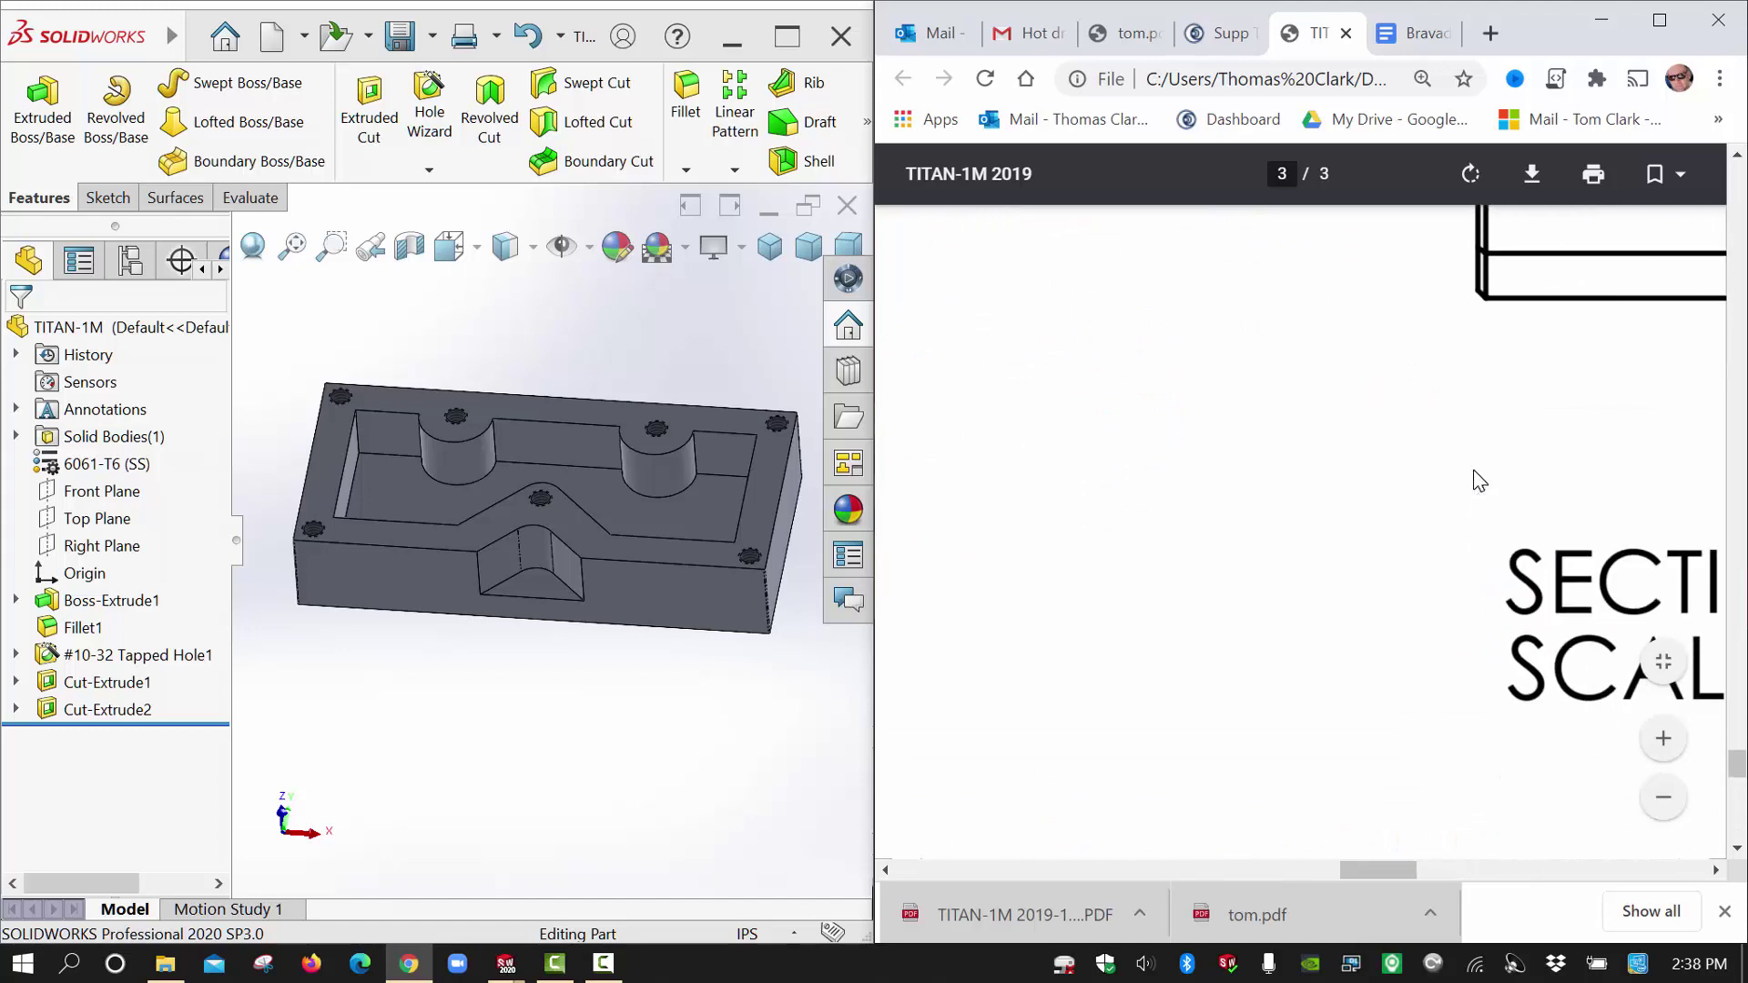
pyautogui.keyDown('ctrl'); pyautogui.scroll(3, 1466, 485); pyautogui.keyUp('ctrl')
pyautogui.keyDown('ctrl'); pyautogui.scroll(-5, 1430, 492); pyautogui.keyUp('ctrl')
pyautogui.keyDown('ctrl'); pyautogui.scroll(-4, 1129, 485); pyautogui.keyUp('ctrl')
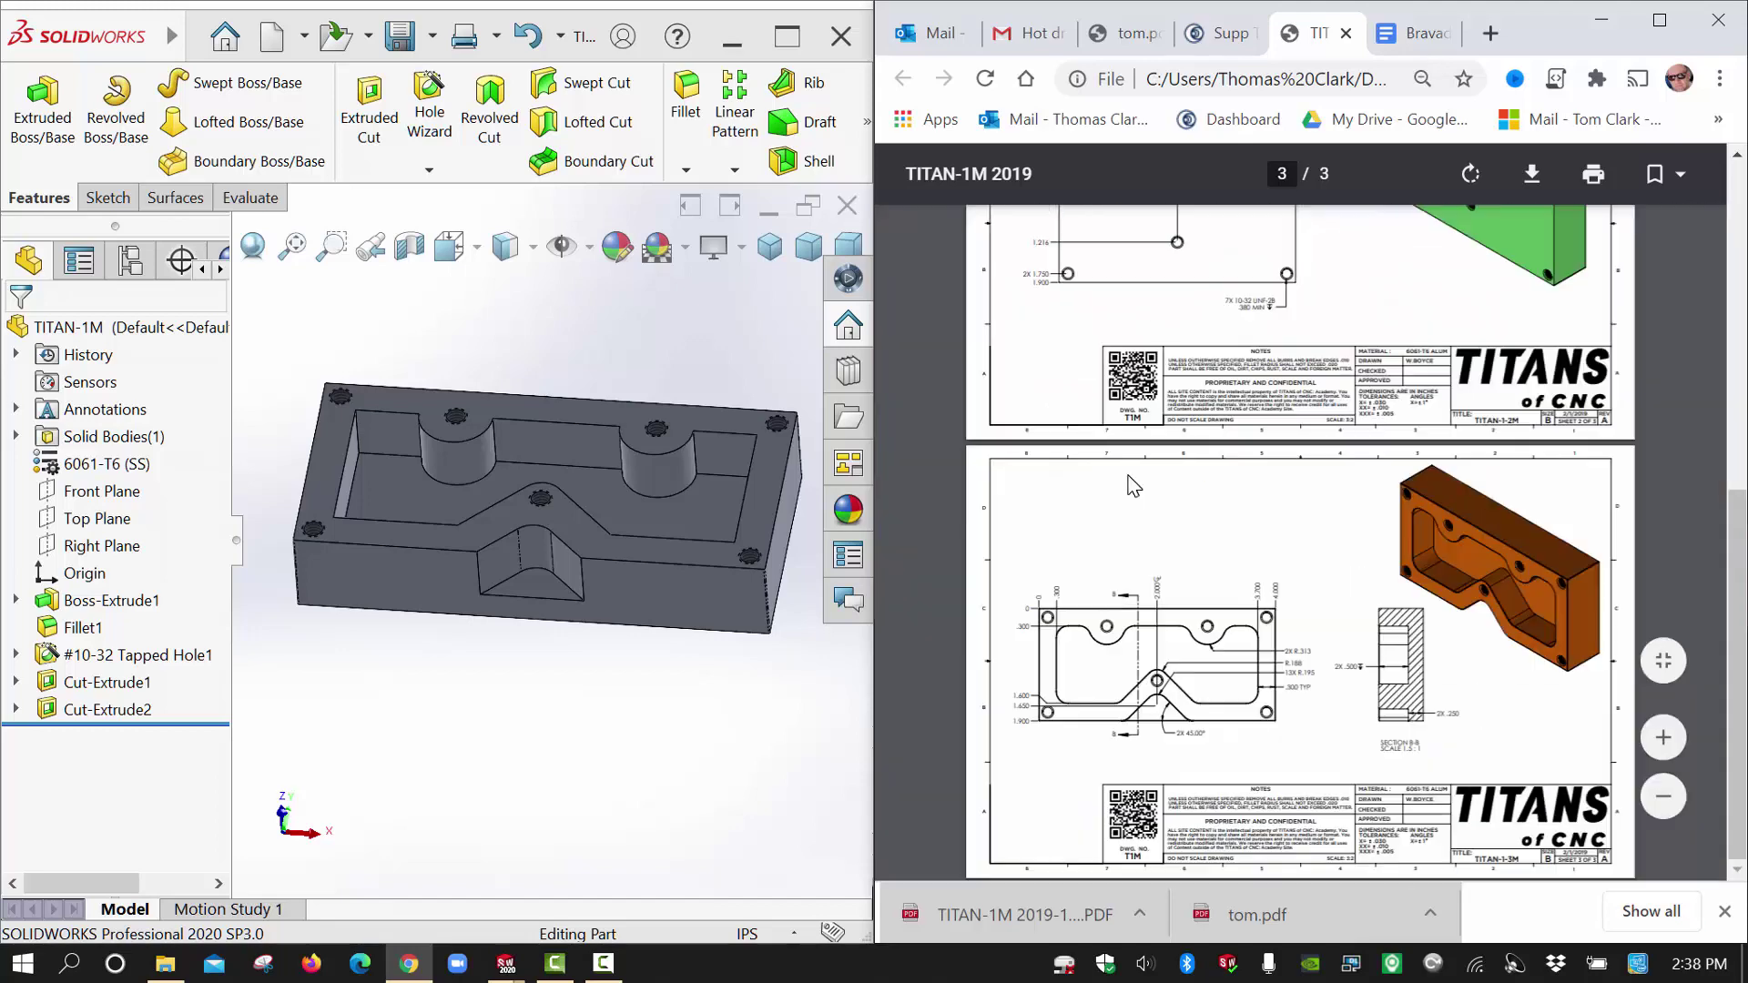
# Examine the corner radius on sheet 1, the edge-break notes on sheet 2, and the pocket's edges and radii on sheet 3.
pyautogui.scroll(10, 1181, 468)
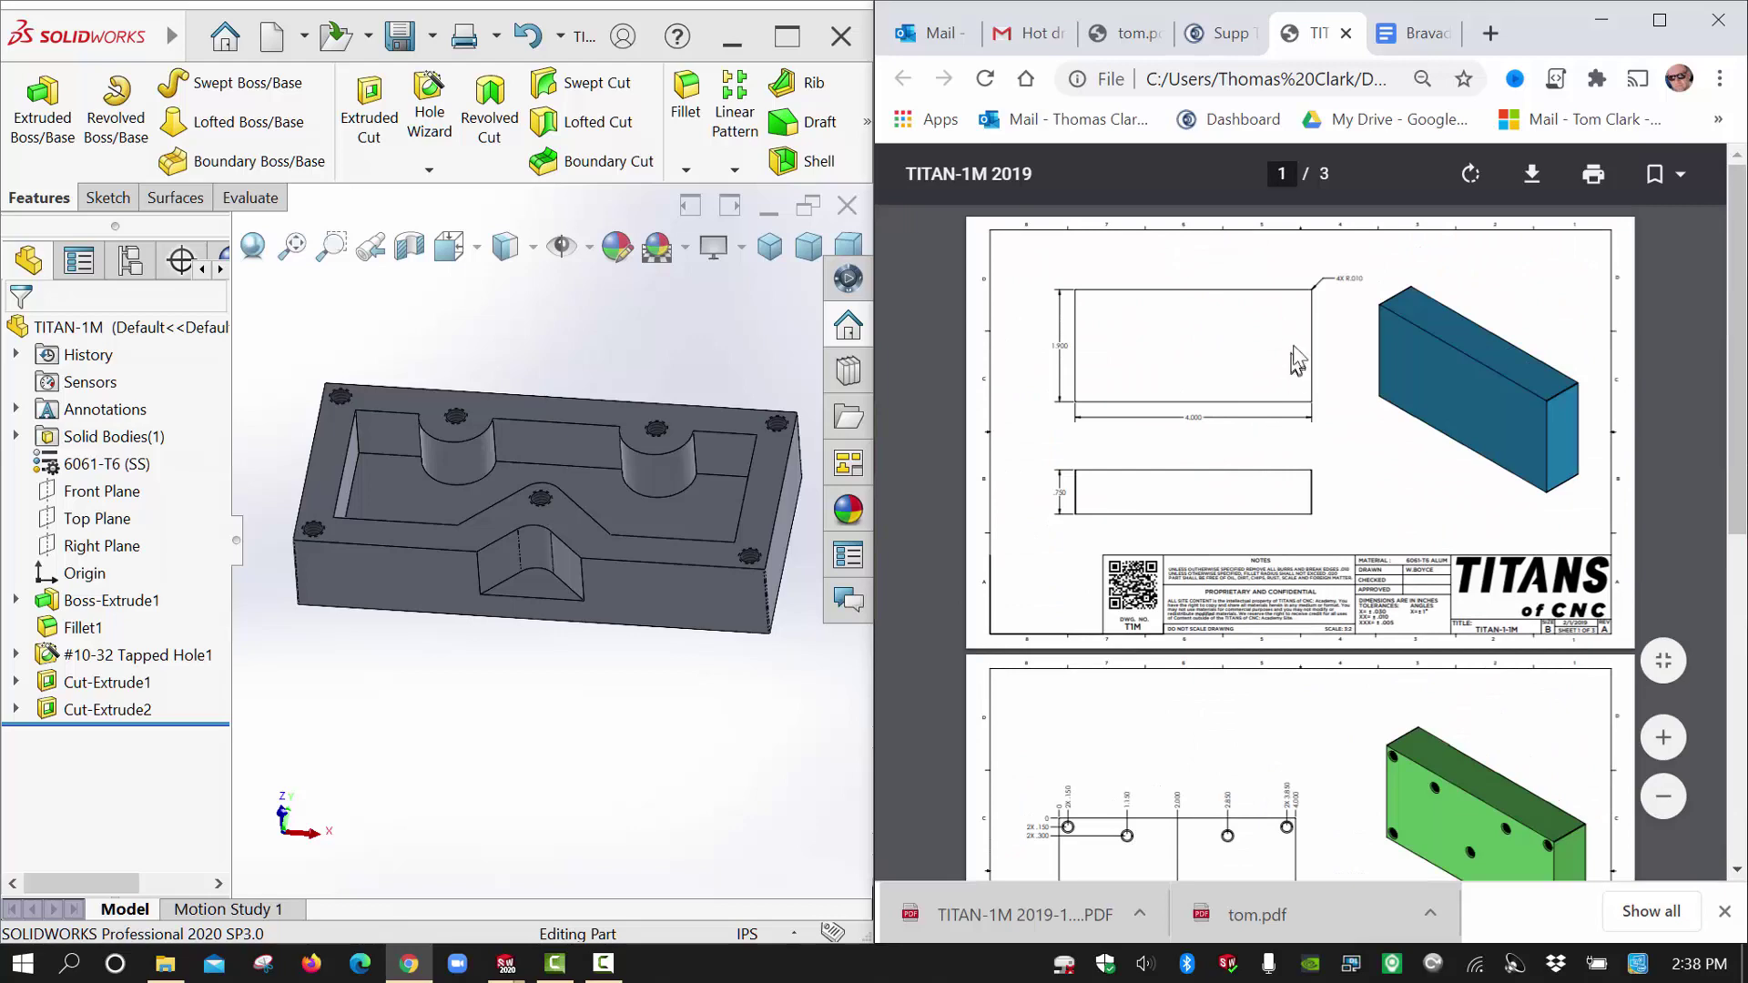
pyautogui.keyDown('ctrl'); pyautogui.scroll(3, 1298, 359); pyautogui.keyUp('ctrl')
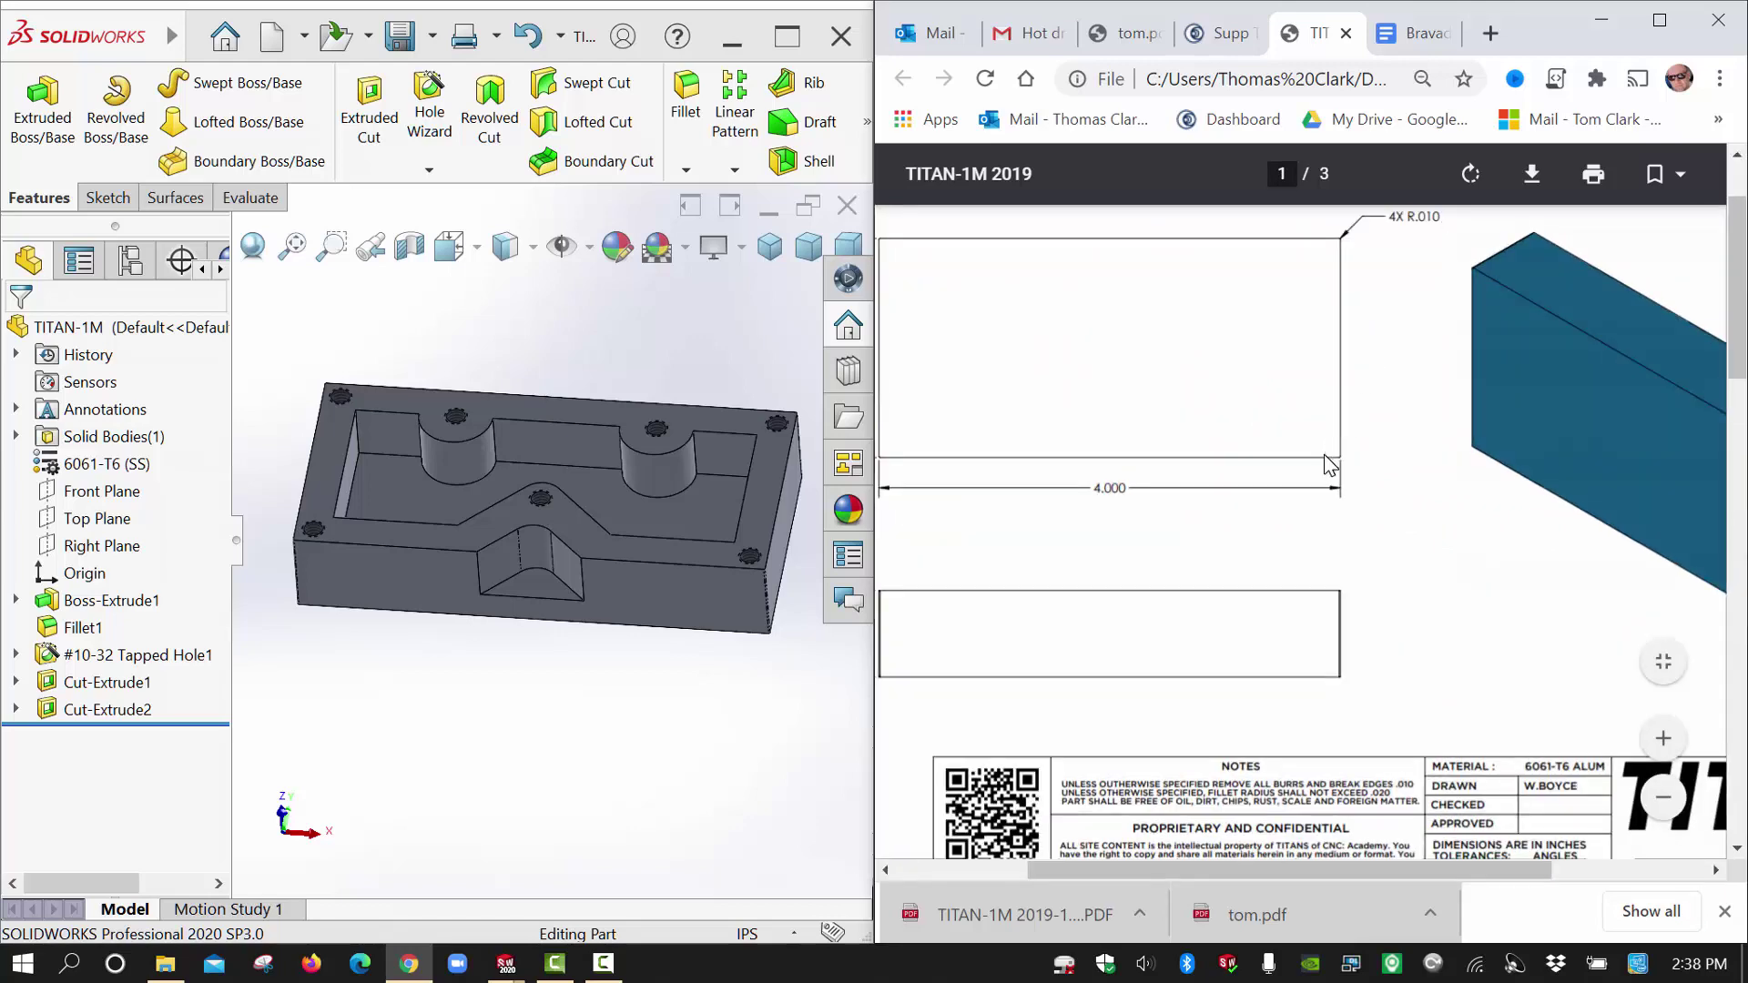
pyautogui.scroll(-10, 1325, 457)
pyautogui.scroll(-10, 1377, 448)
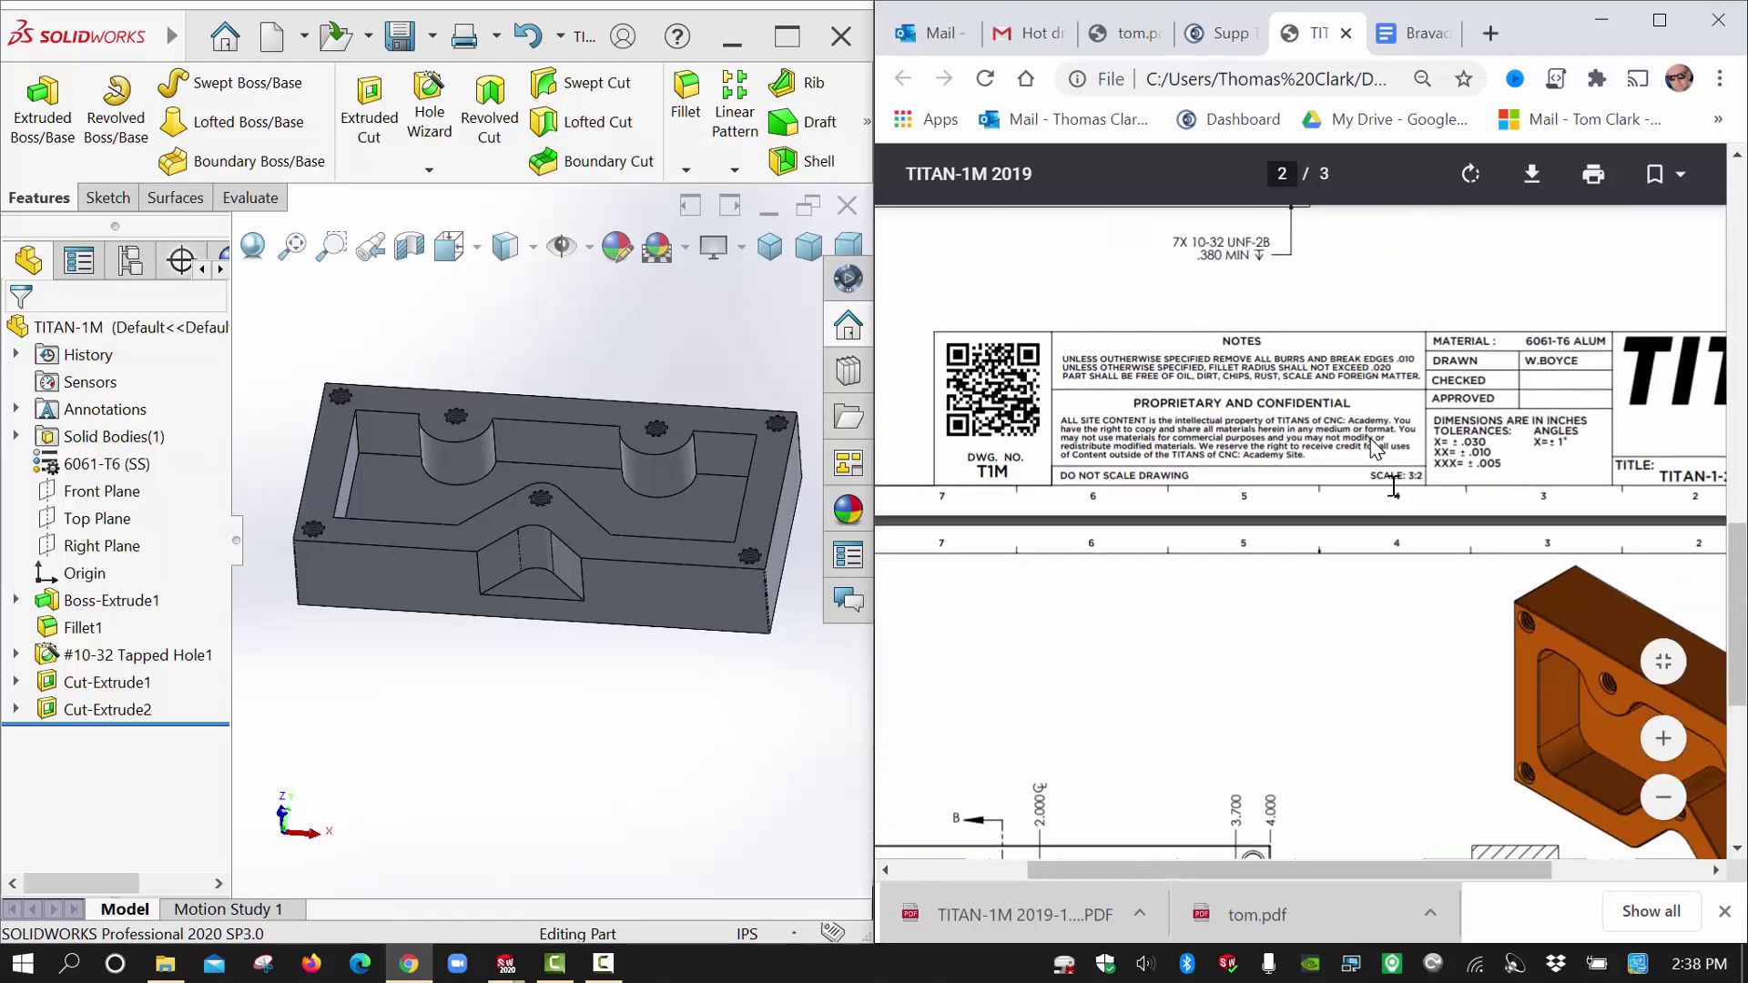
pyautogui.scroll(5, 1577, 438)
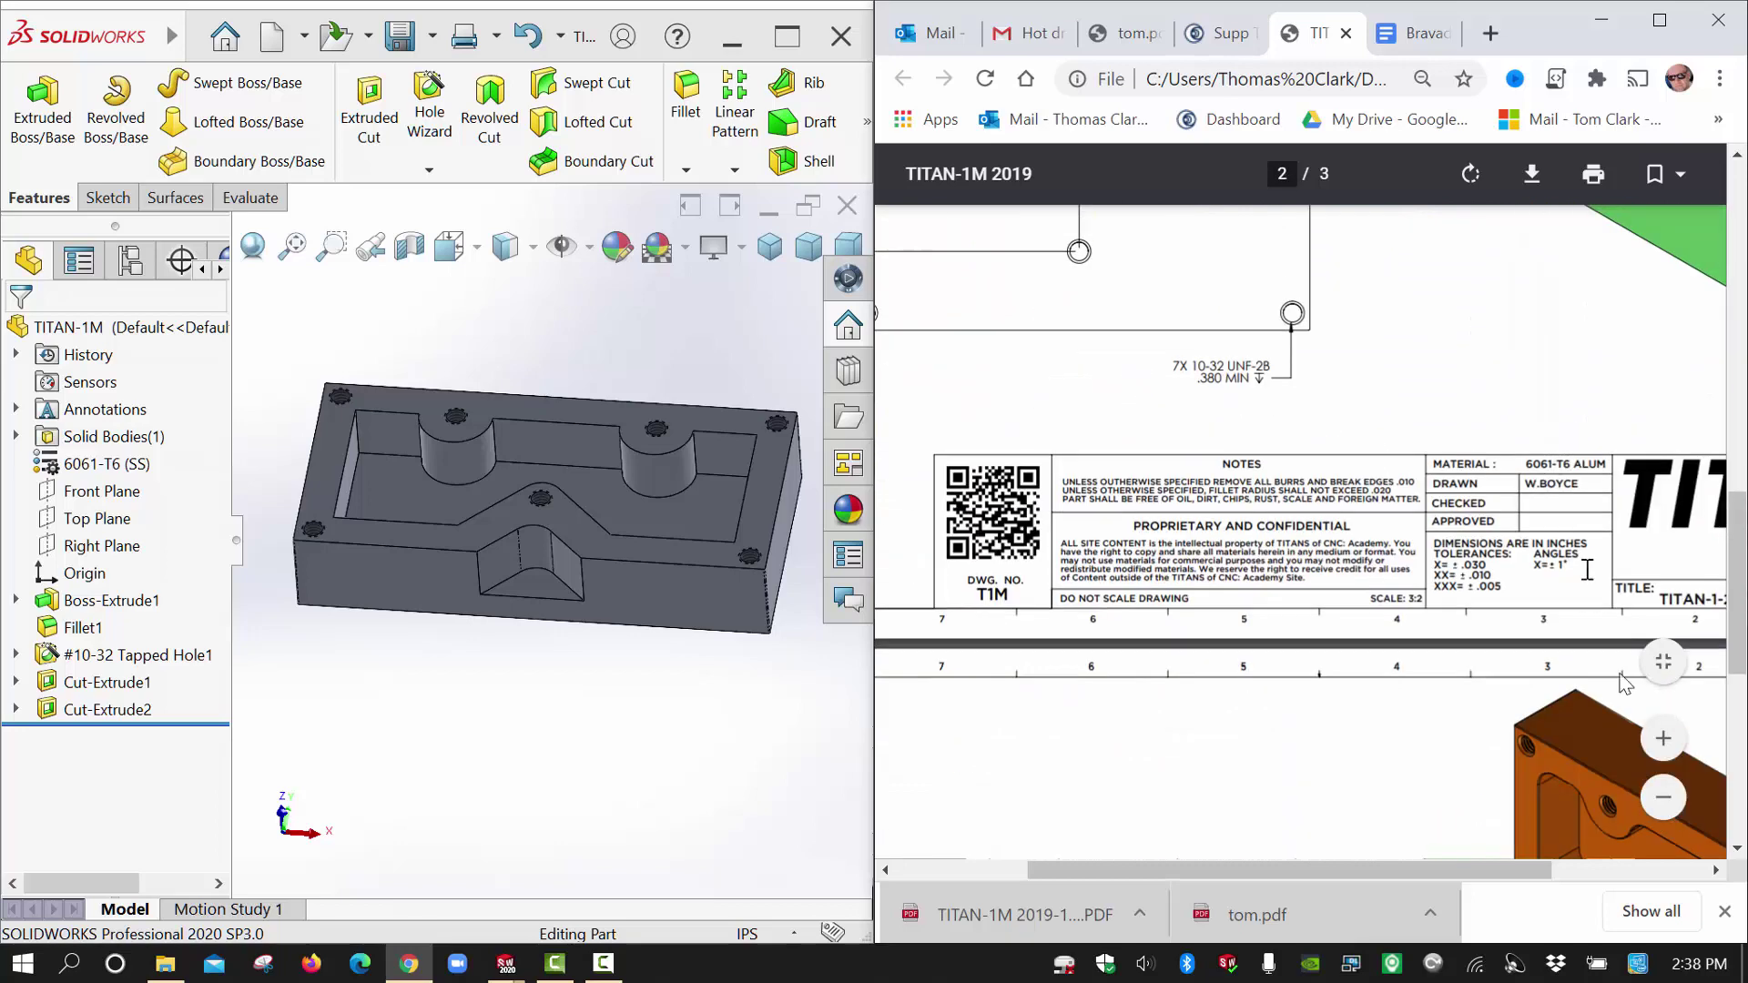
pyautogui.keyDown('ctrl'); pyautogui.scroll(2, 1570, 603); pyautogui.keyUp('ctrl')
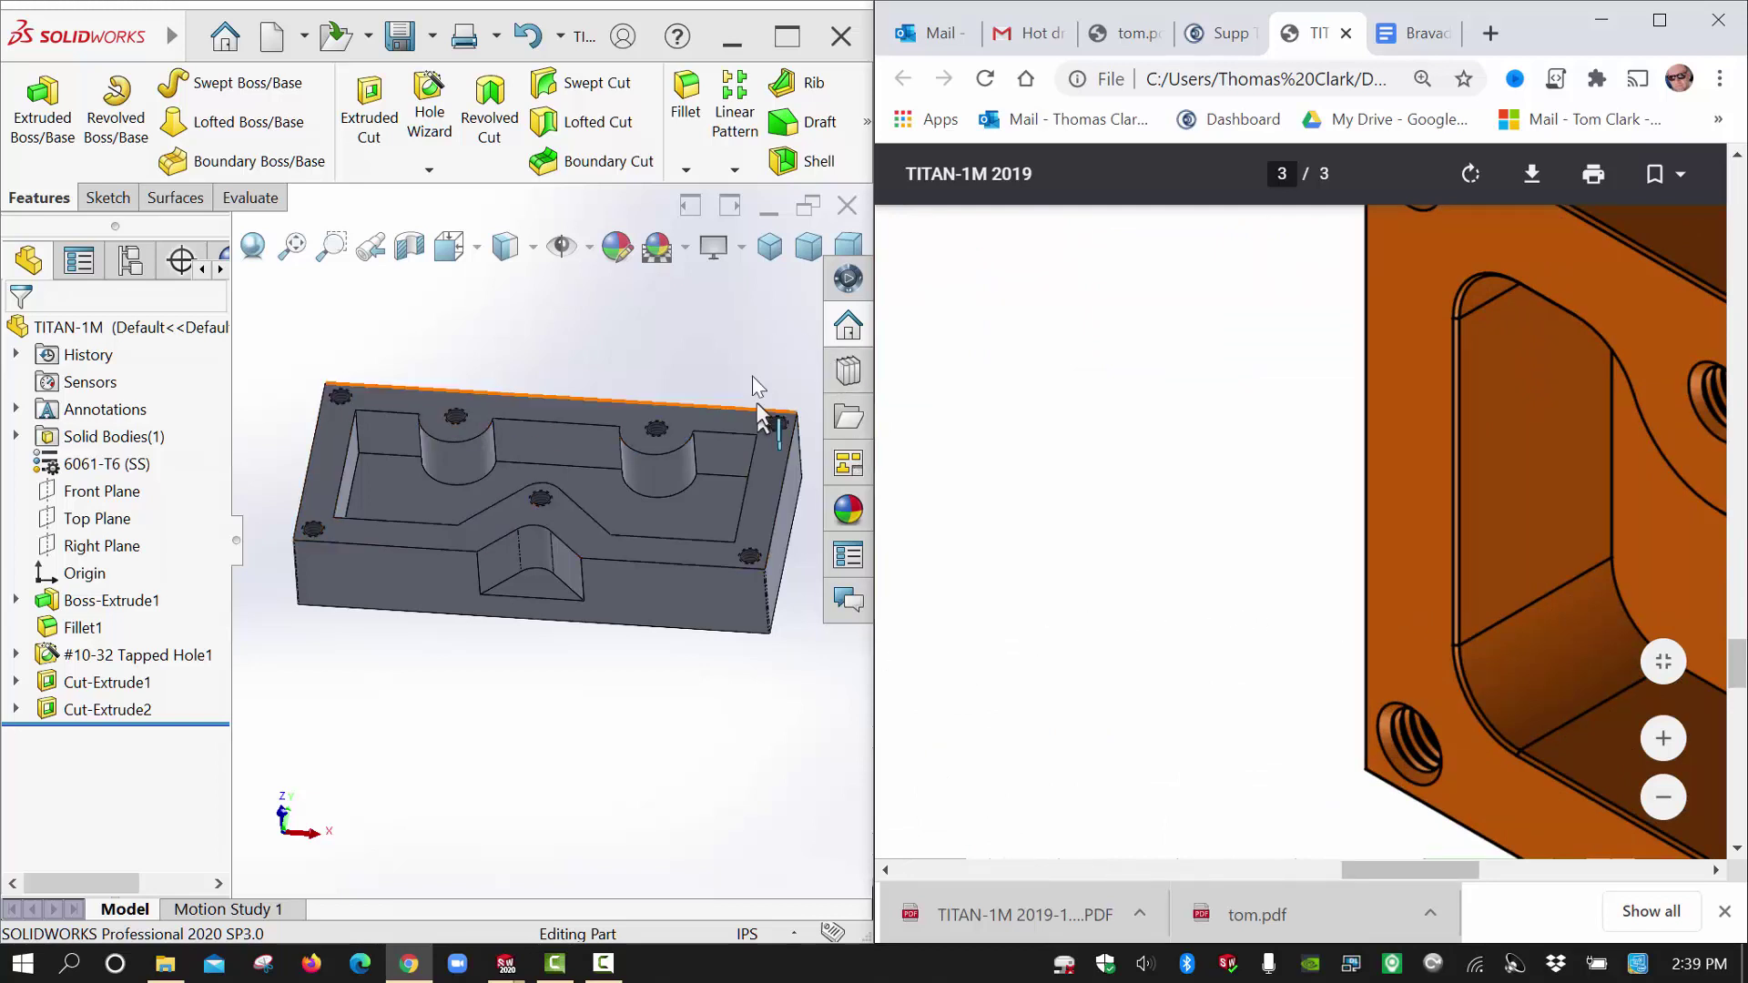
pyautogui.keyDown('ctrl'); pyautogui.scroll(-5, 1255, 550); pyautogui.keyUp('ctrl')
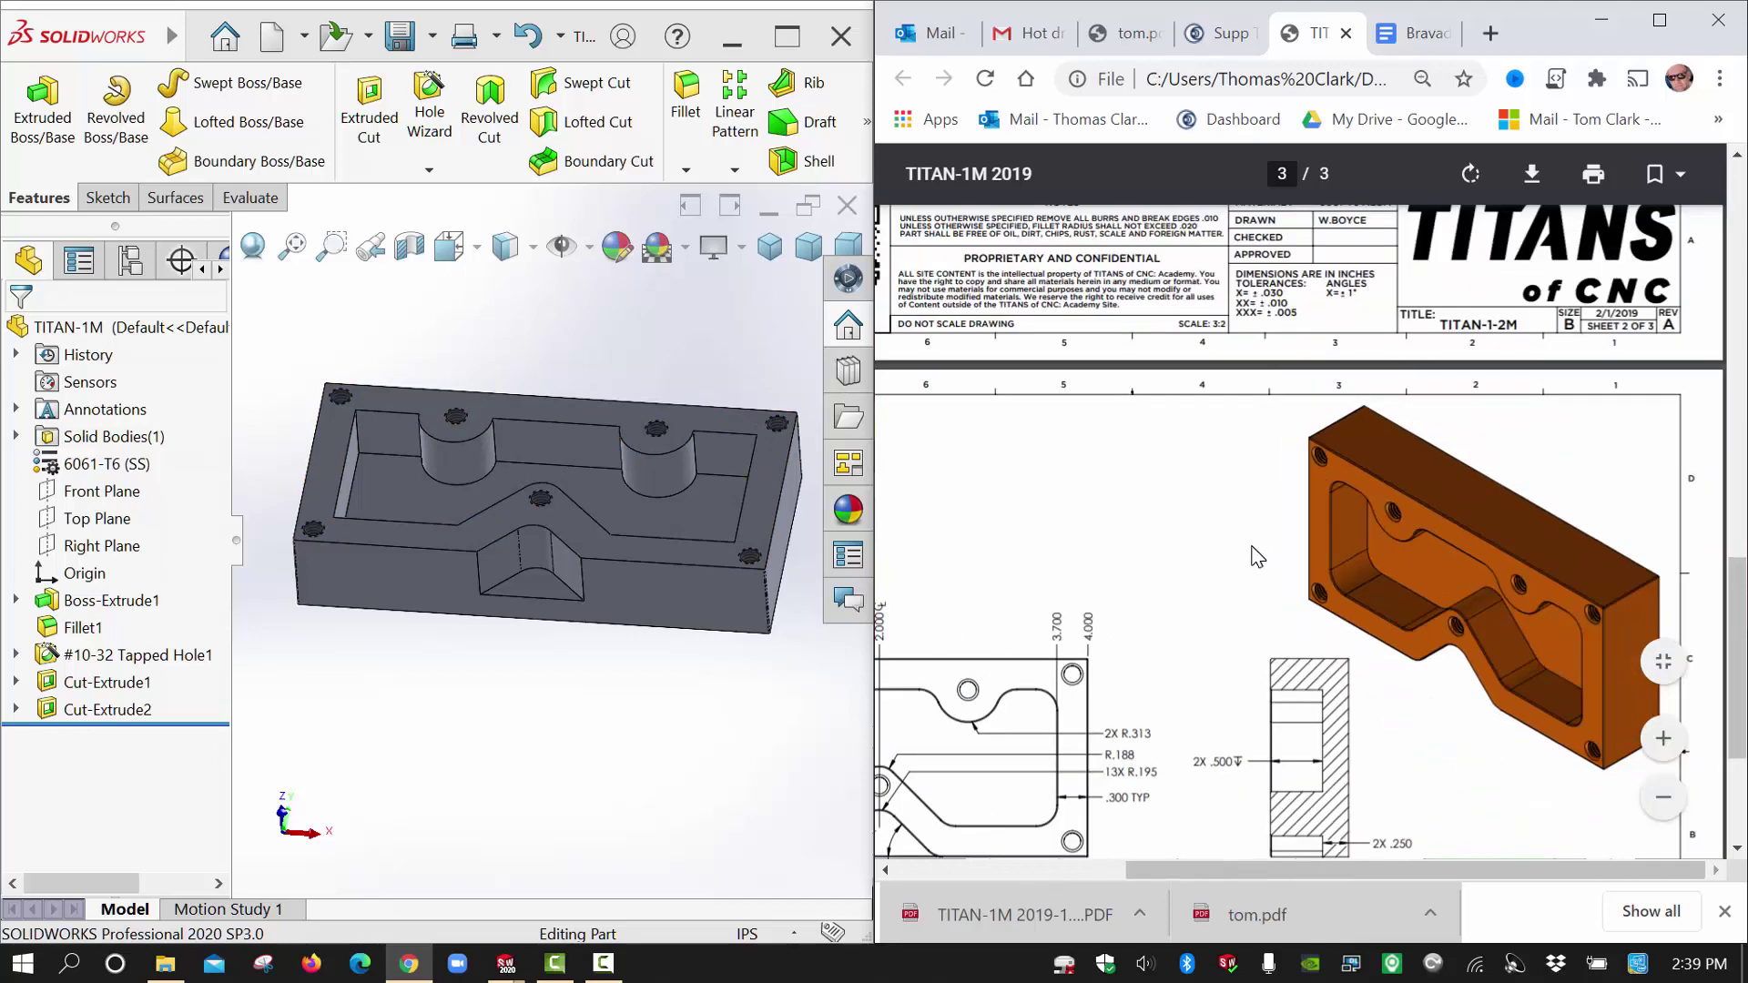
pyautogui.keyDown('ctrl'); pyautogui.scroll(3, 1093, 704); pyautogui.keyUp('ctrl')
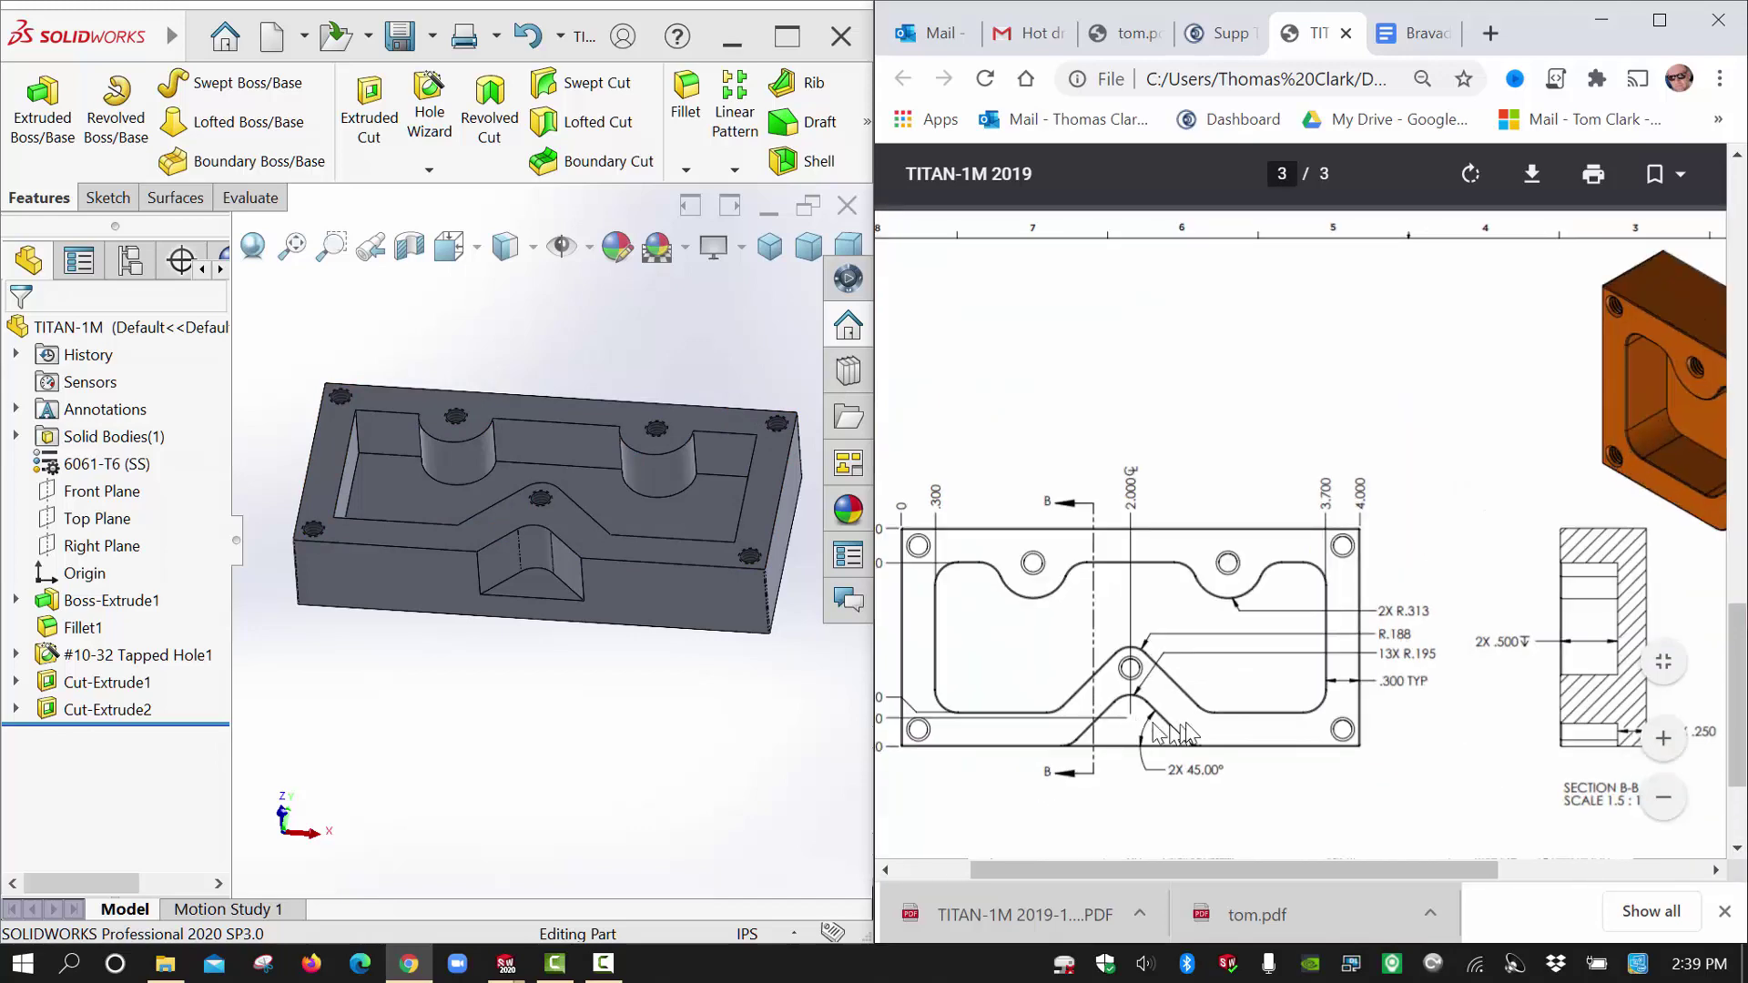
# Start a 0.195 in fillet and select one vertical corner edge of the pocket plus all its connected vertical corner edges.
pyautogui.click(599, 718)
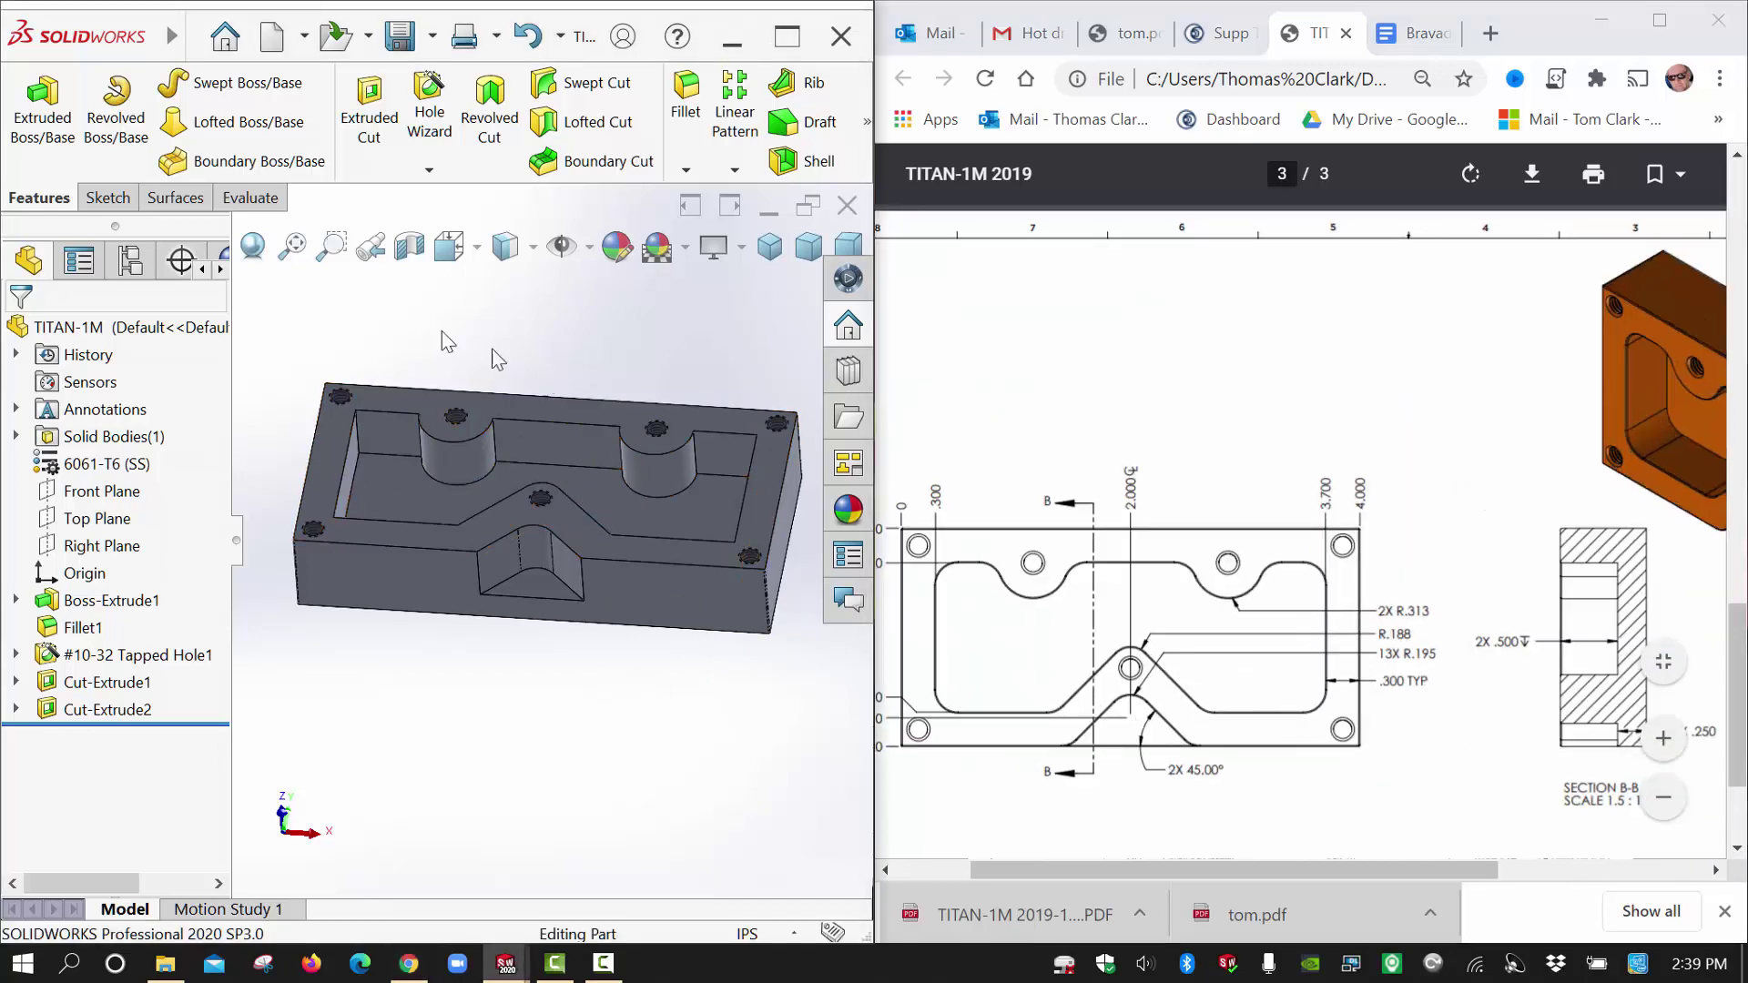
pyautogui.click(678, 108)
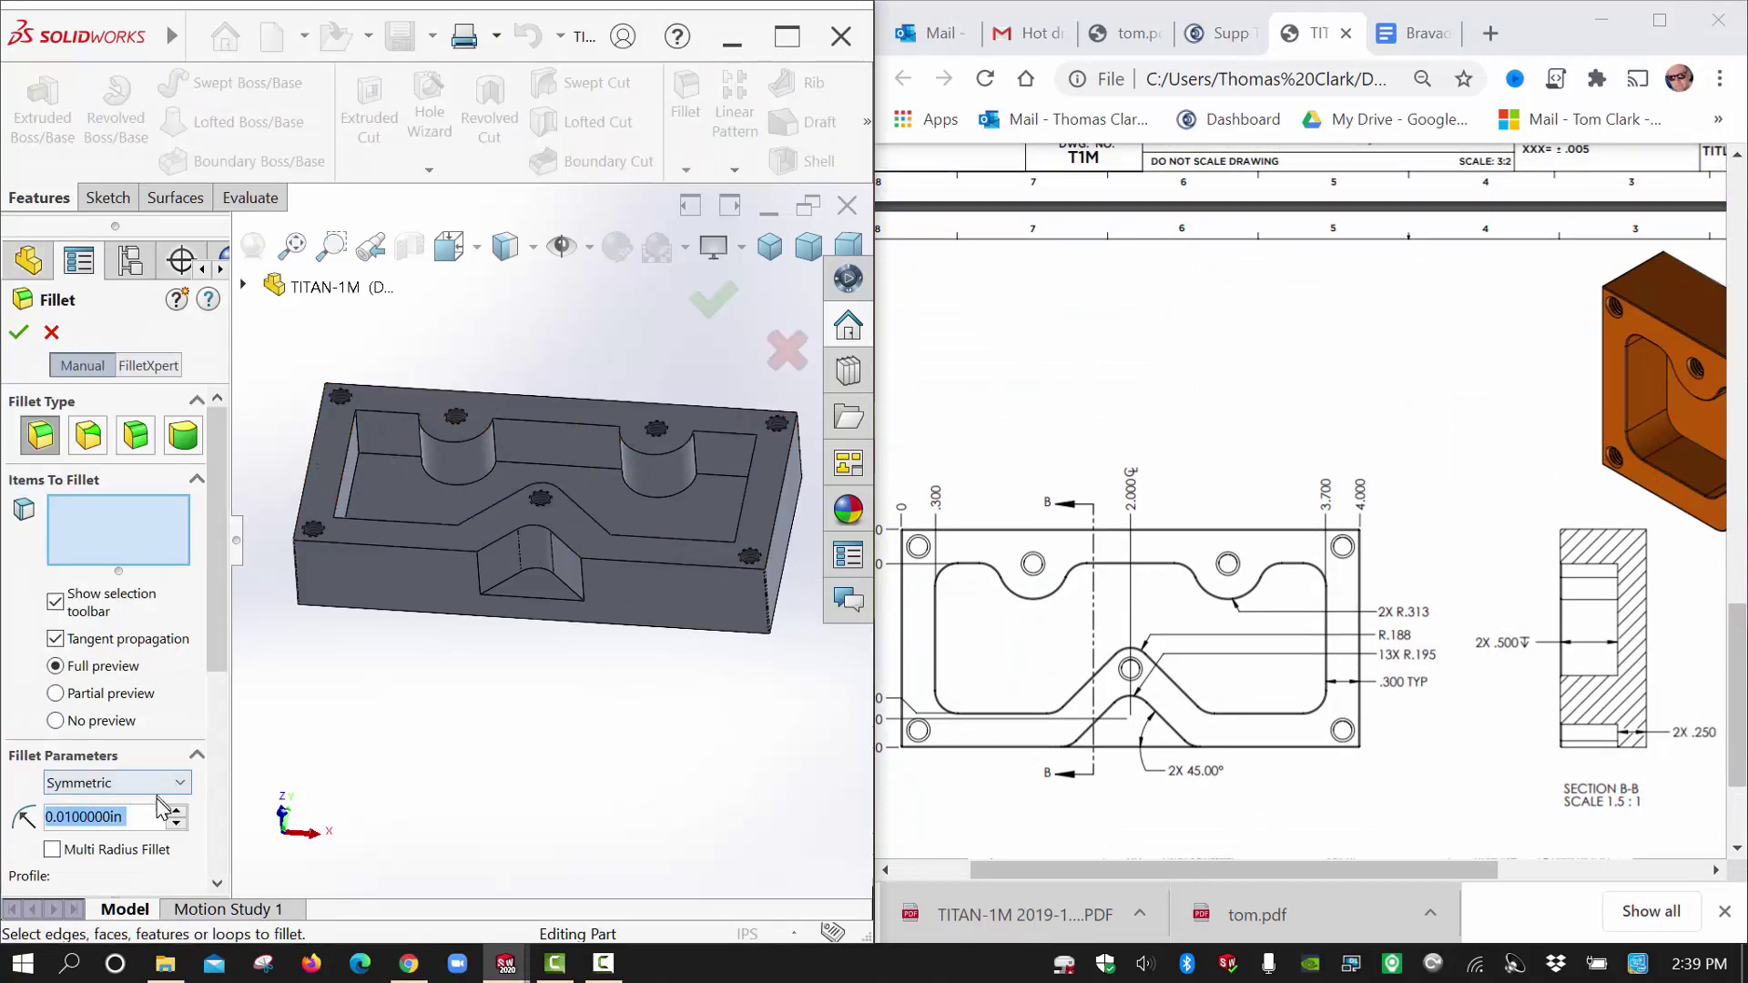
pyautogui.write('.195')
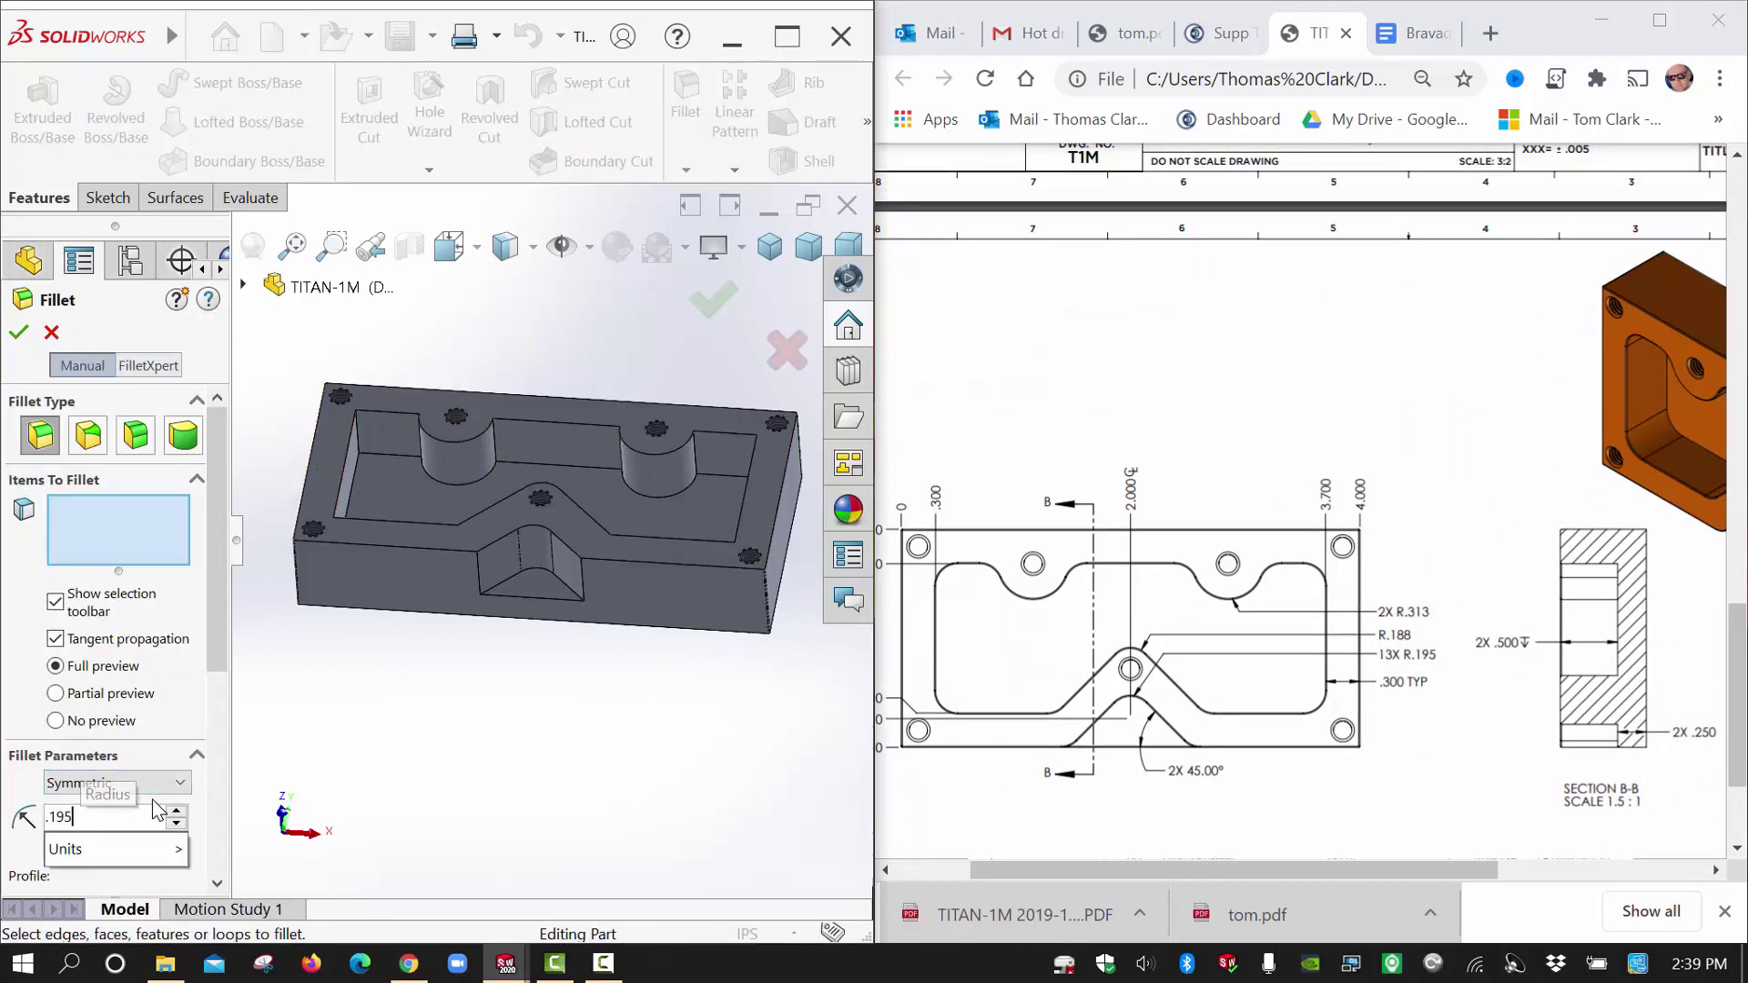
pyautogui.scroll(-4, 378, 459)
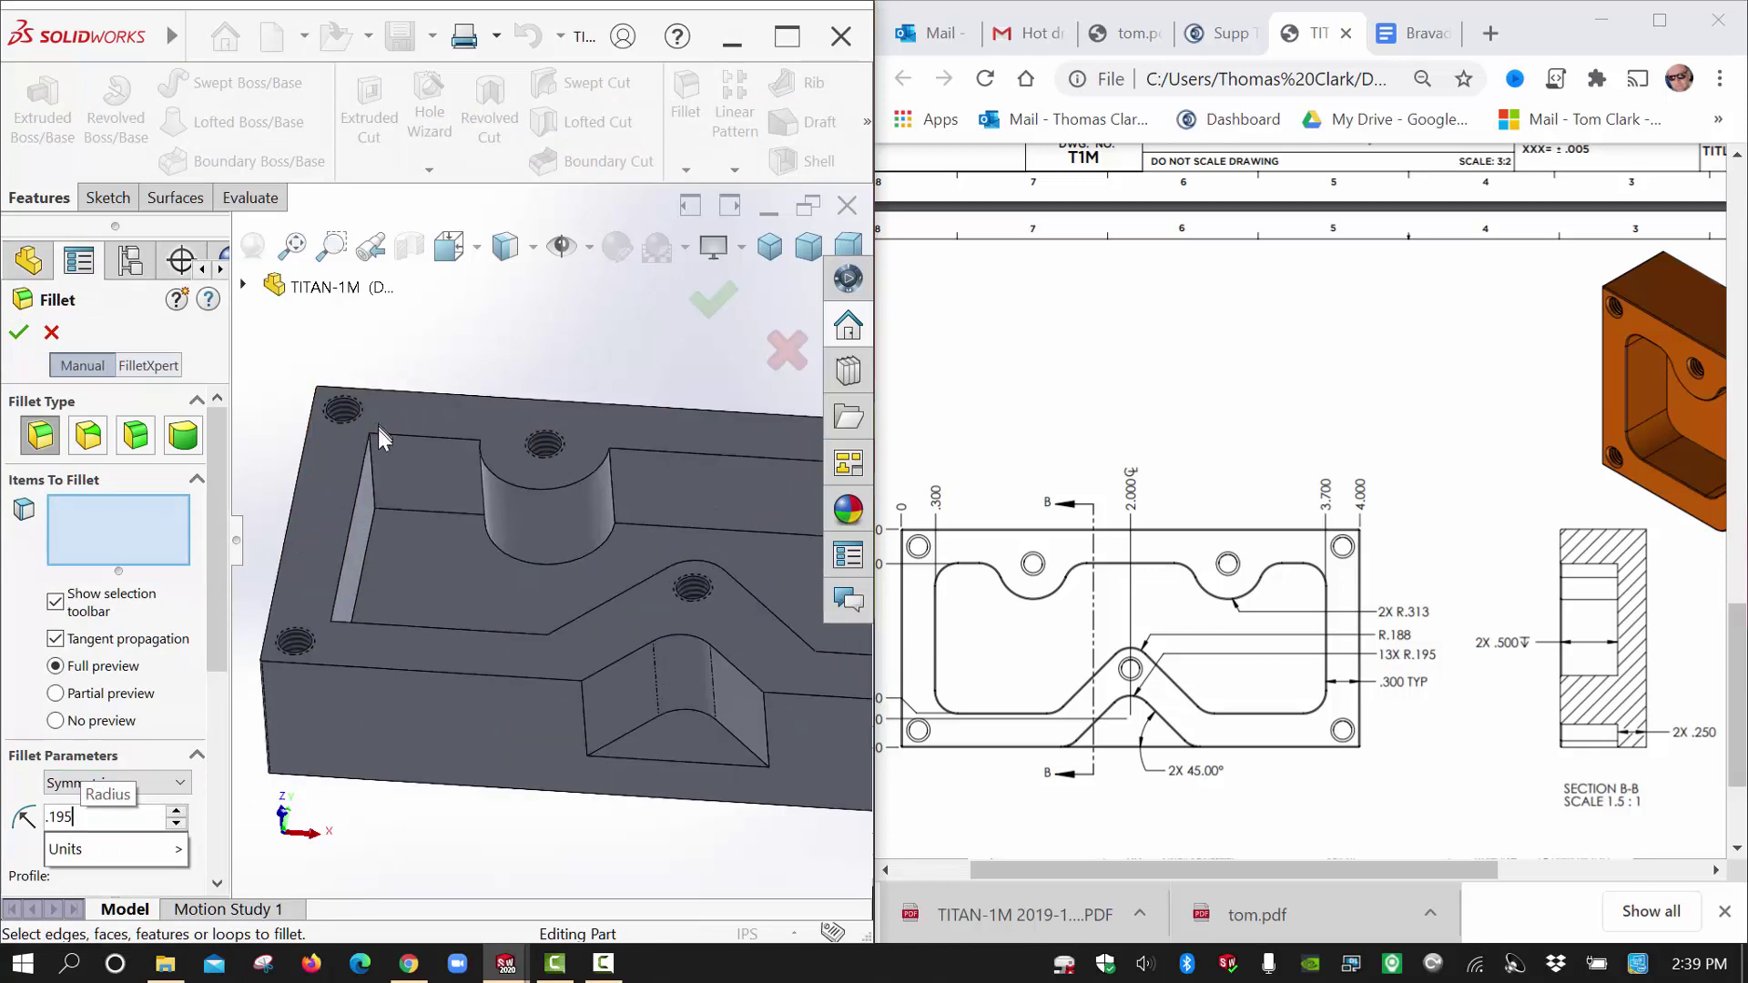
pyautogui.click(366, 485)
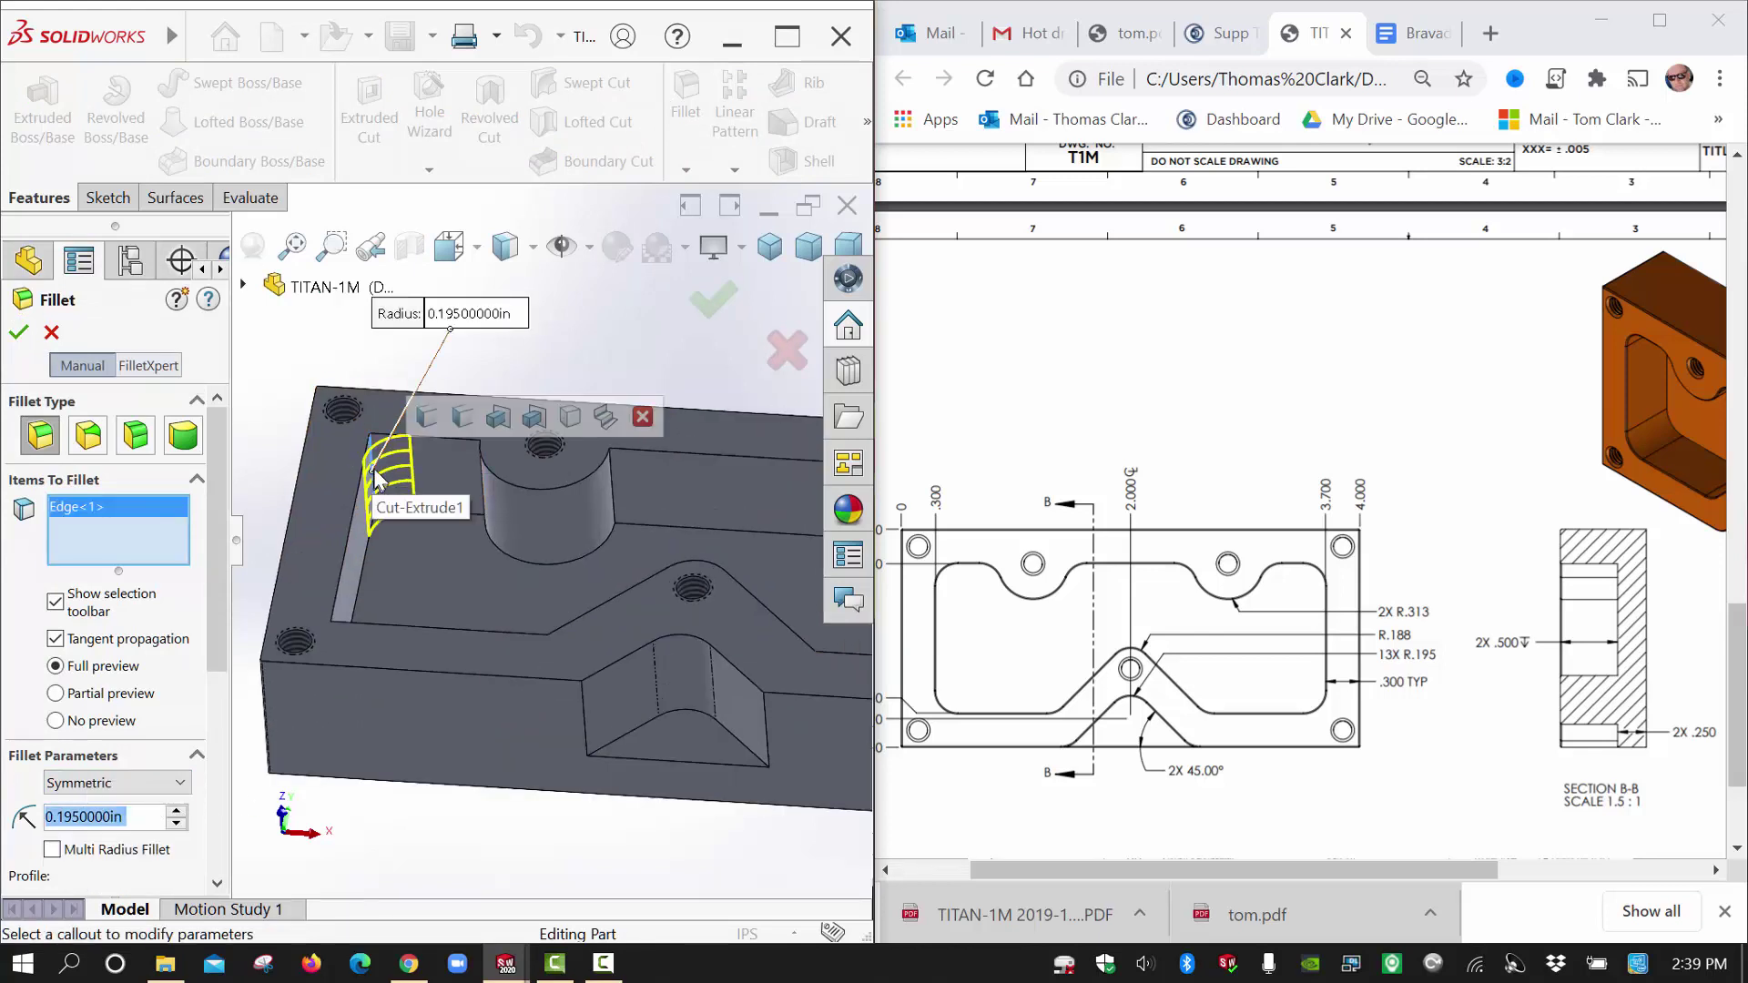
pyautogui.scroll(5, 506, 492)
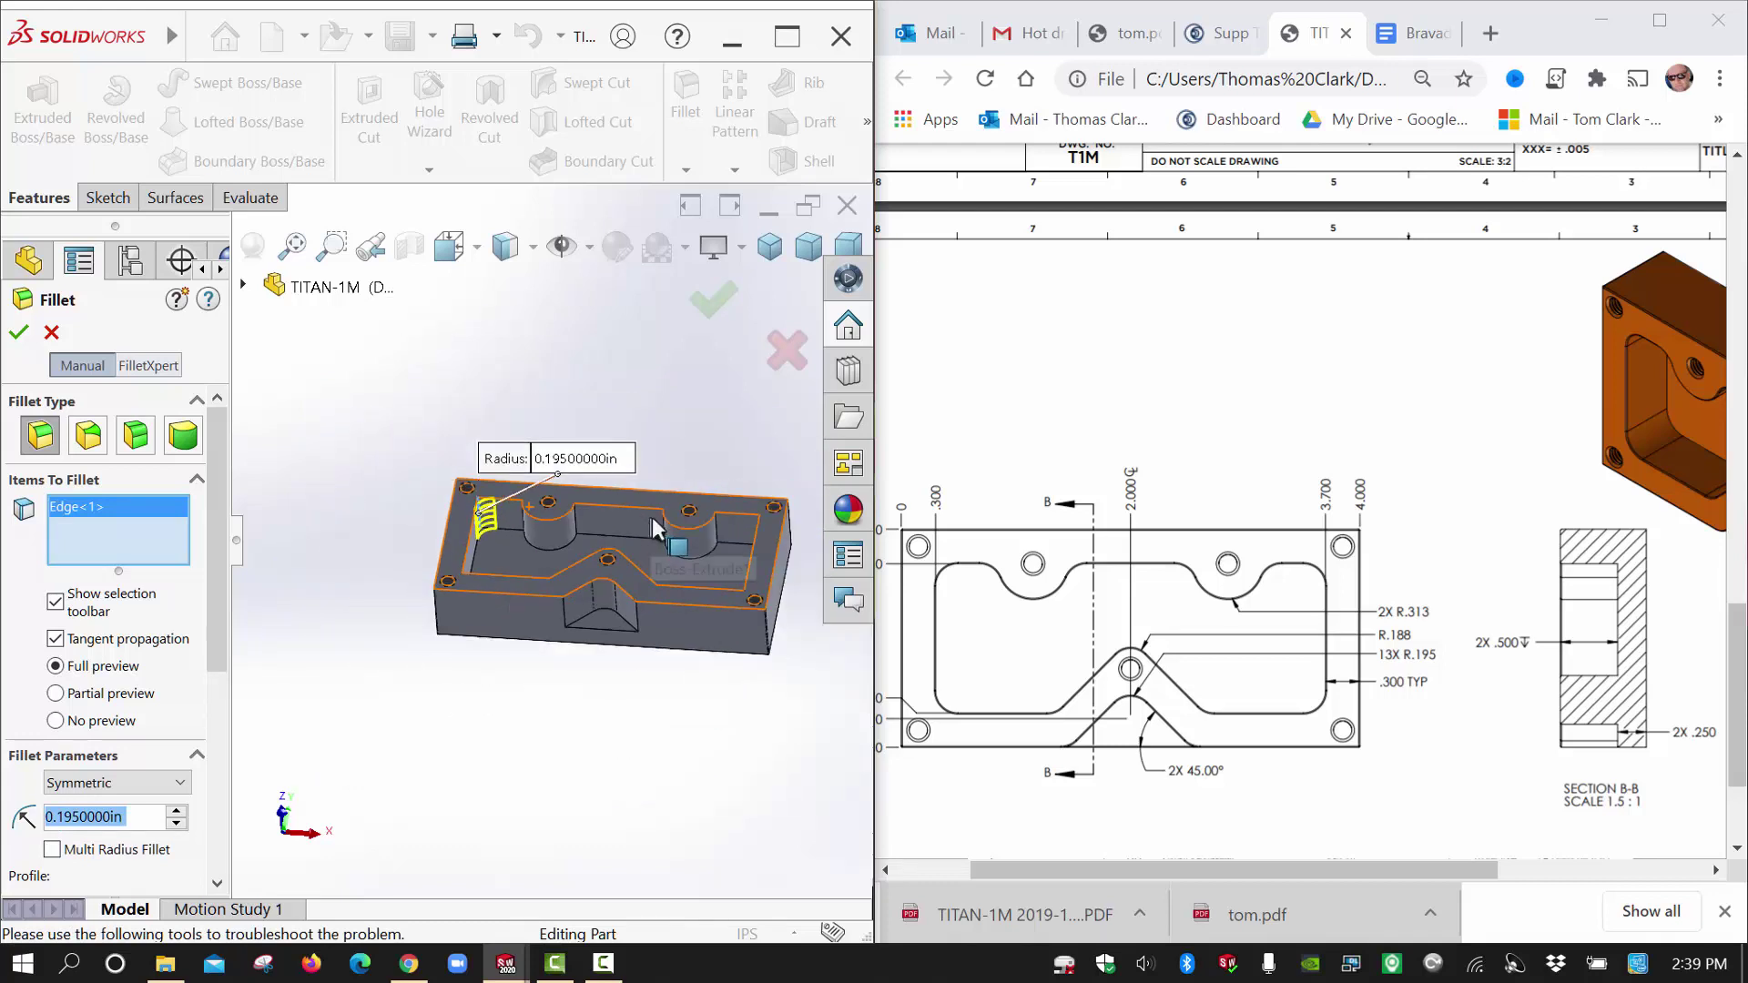
pyautogui.scroll(-3, 489, 504)
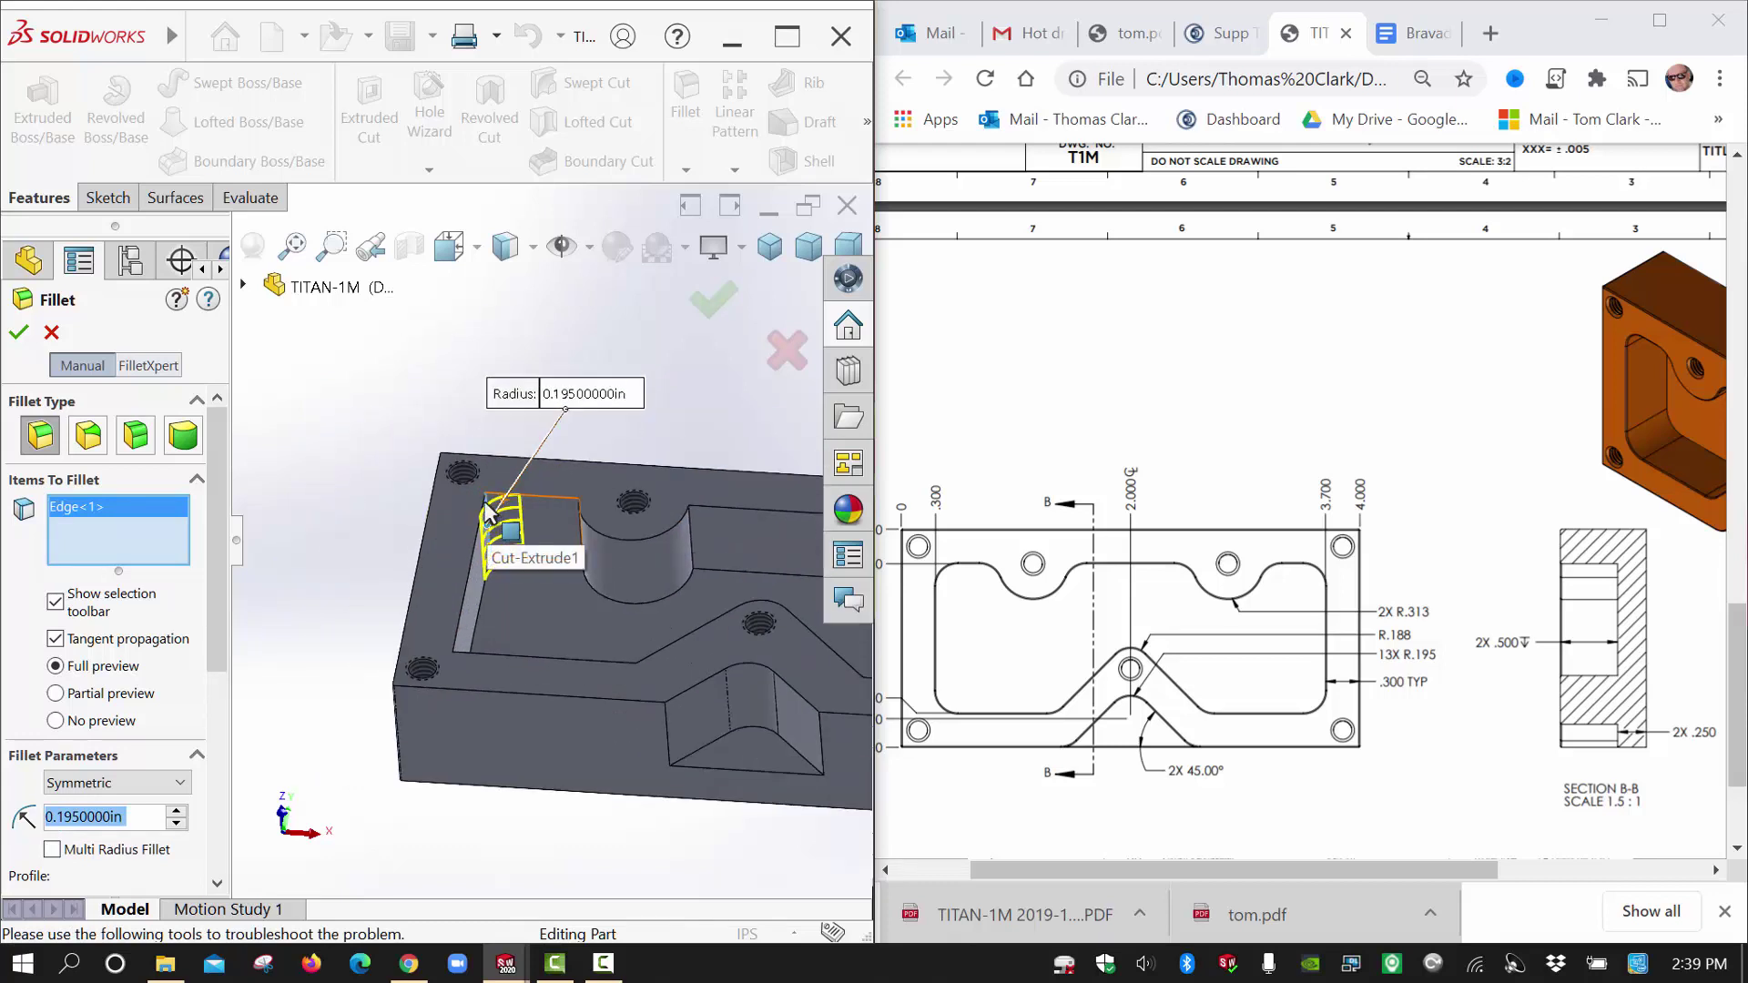
pyautogui.click(489, 510)
pyautogui.click(489, 512)
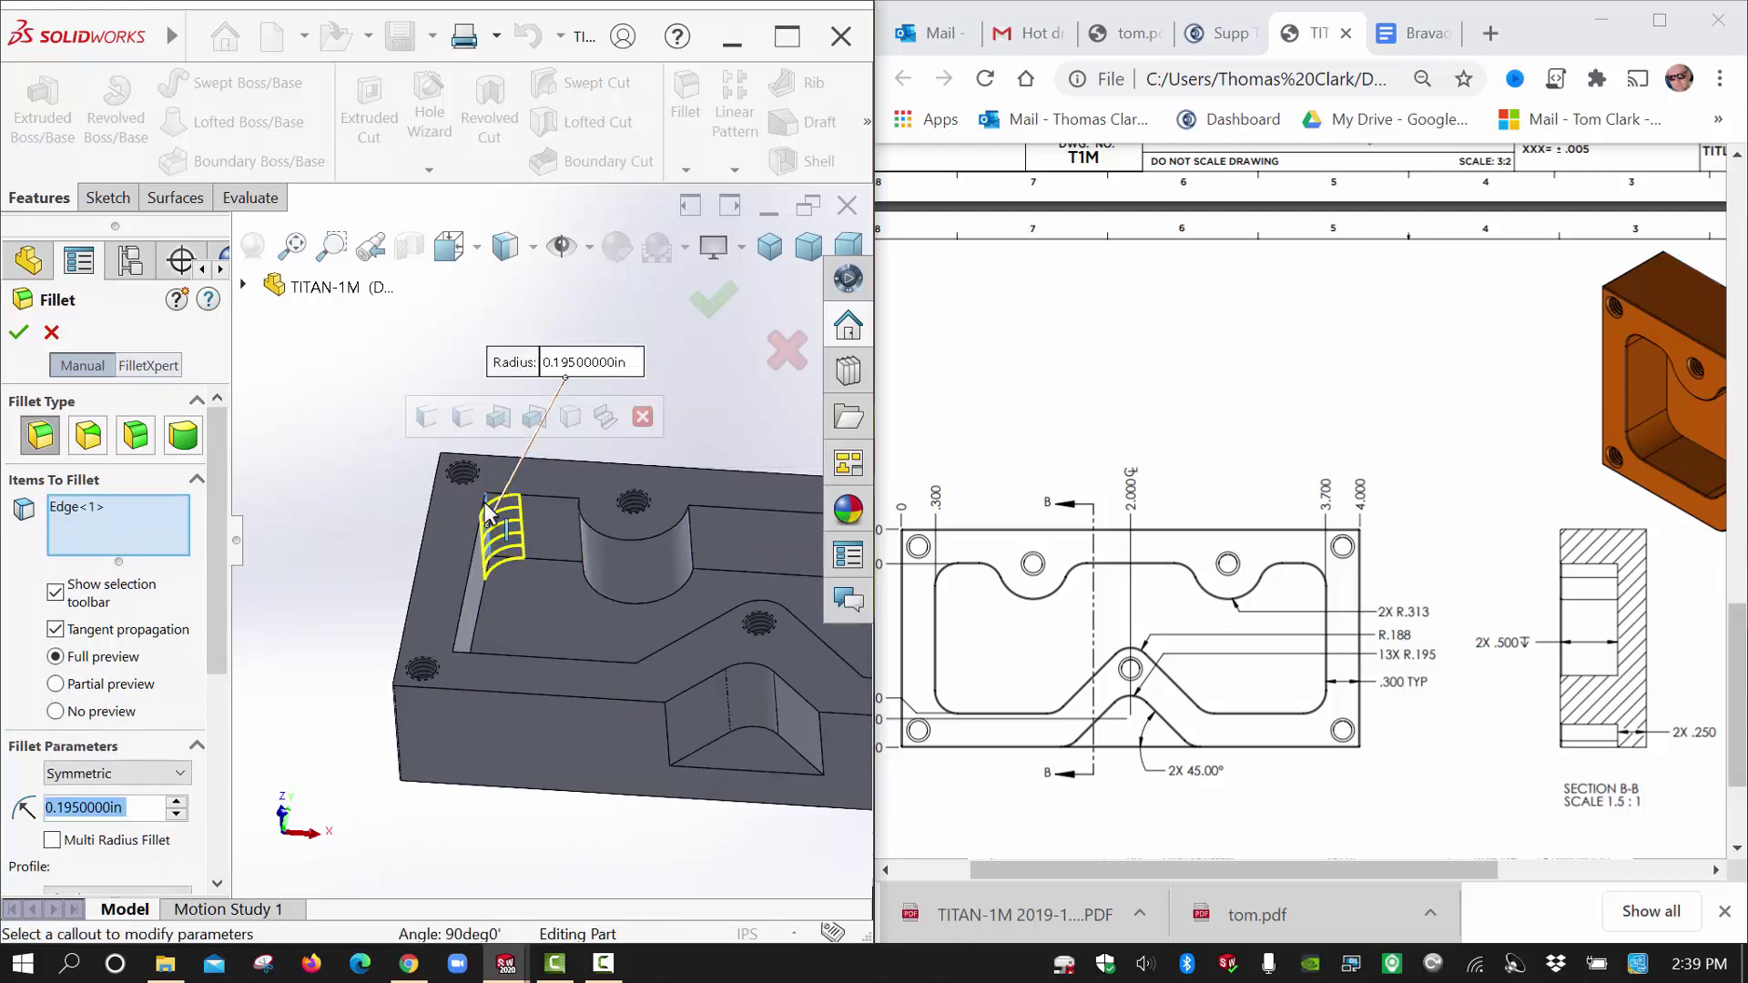
pyautogui.click(490, 517)
pyautogui.click(488, 514)
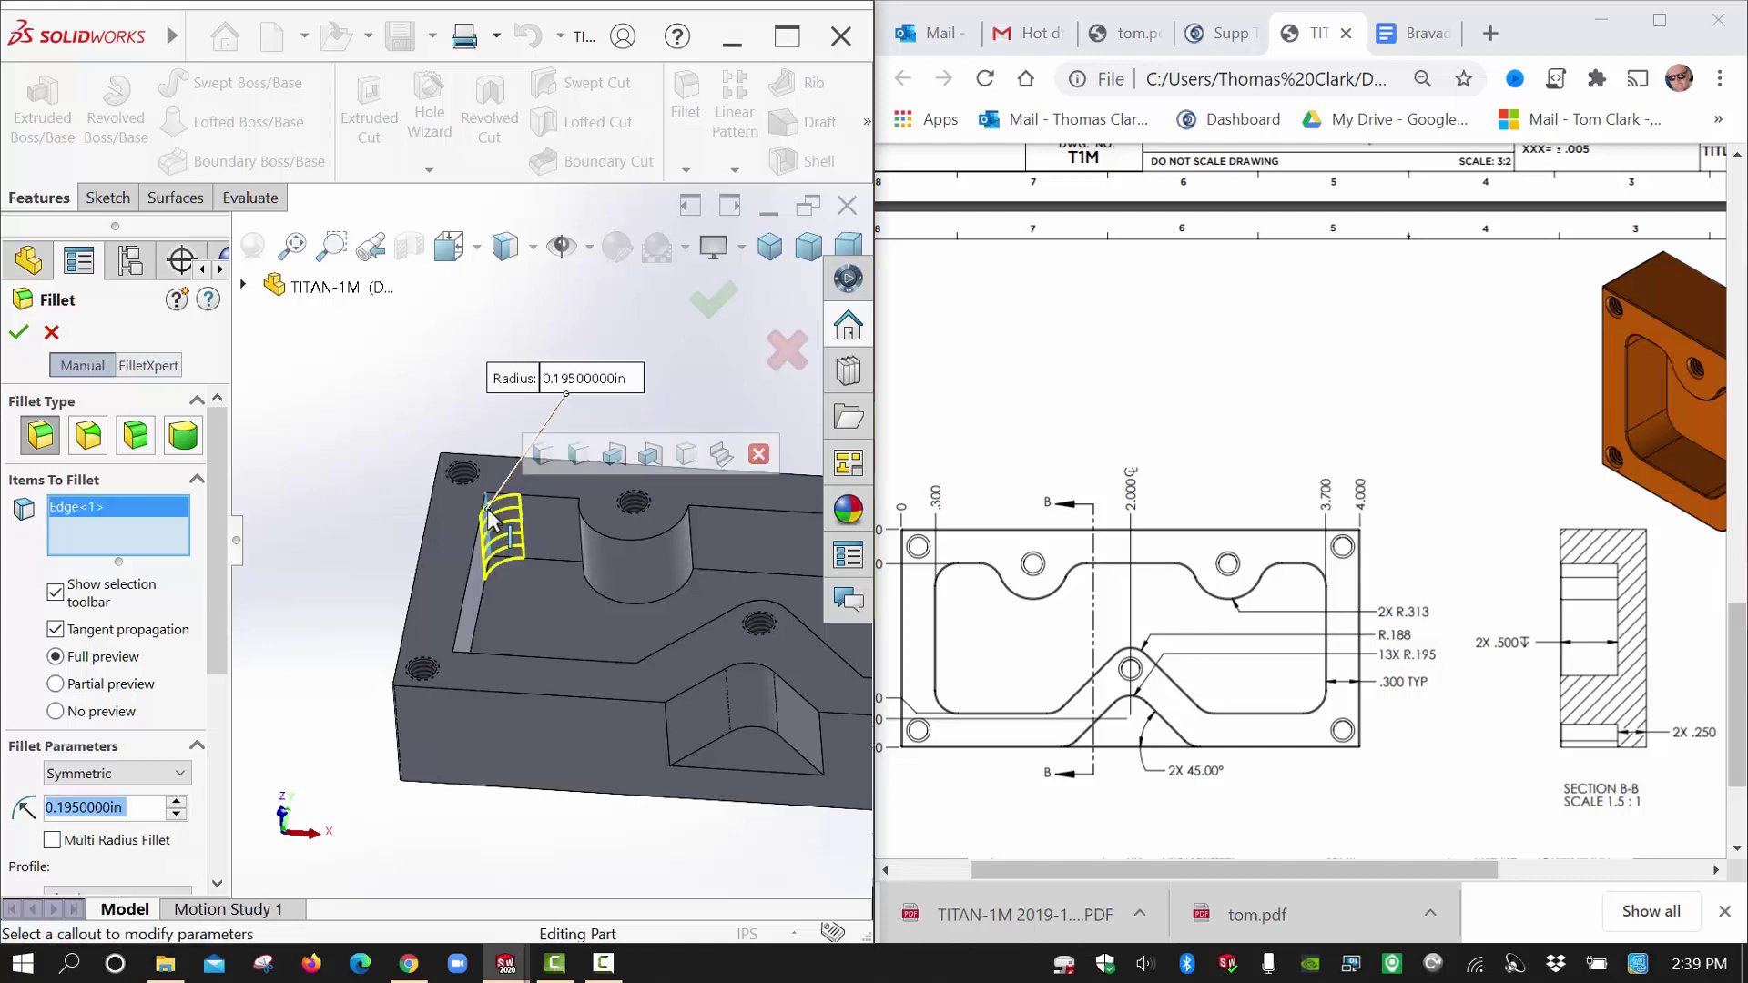
pyautogui.click(543, 456)
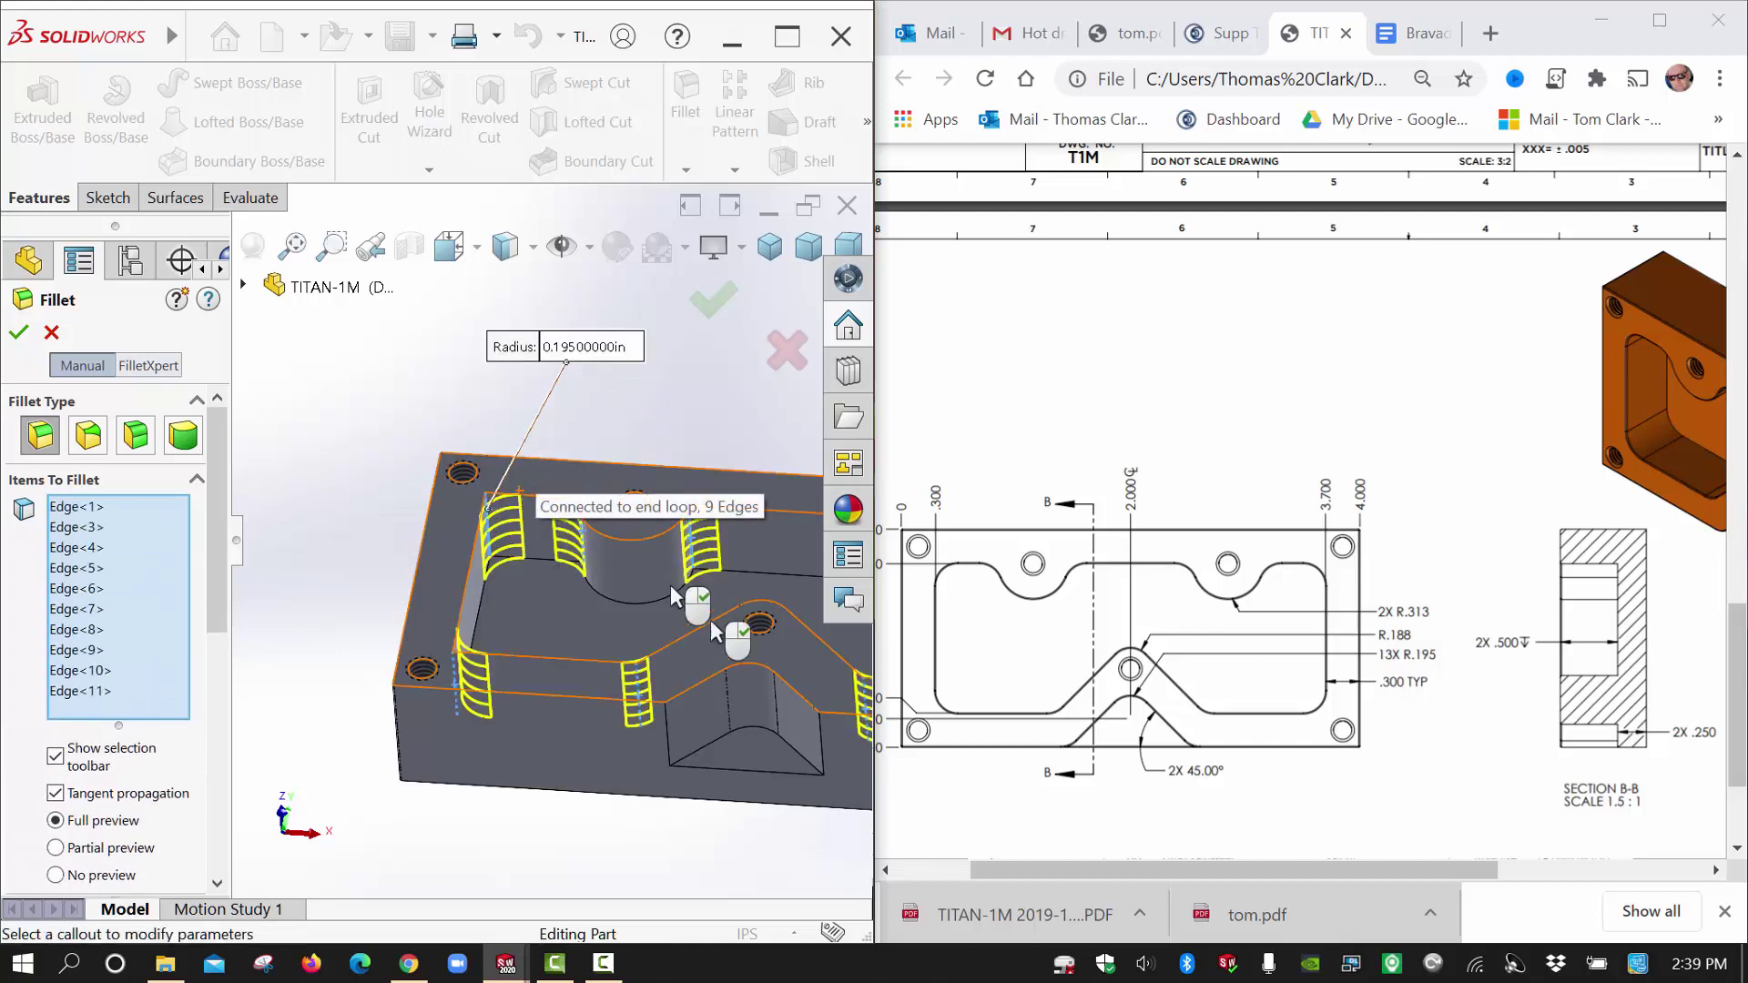
# Add the notch's two outer vertical edges to the 0.195 in fillet and apply it.
pyautogui.scroll(4, 528, 523)
pyautogui.scroll(-2, 705, 575)
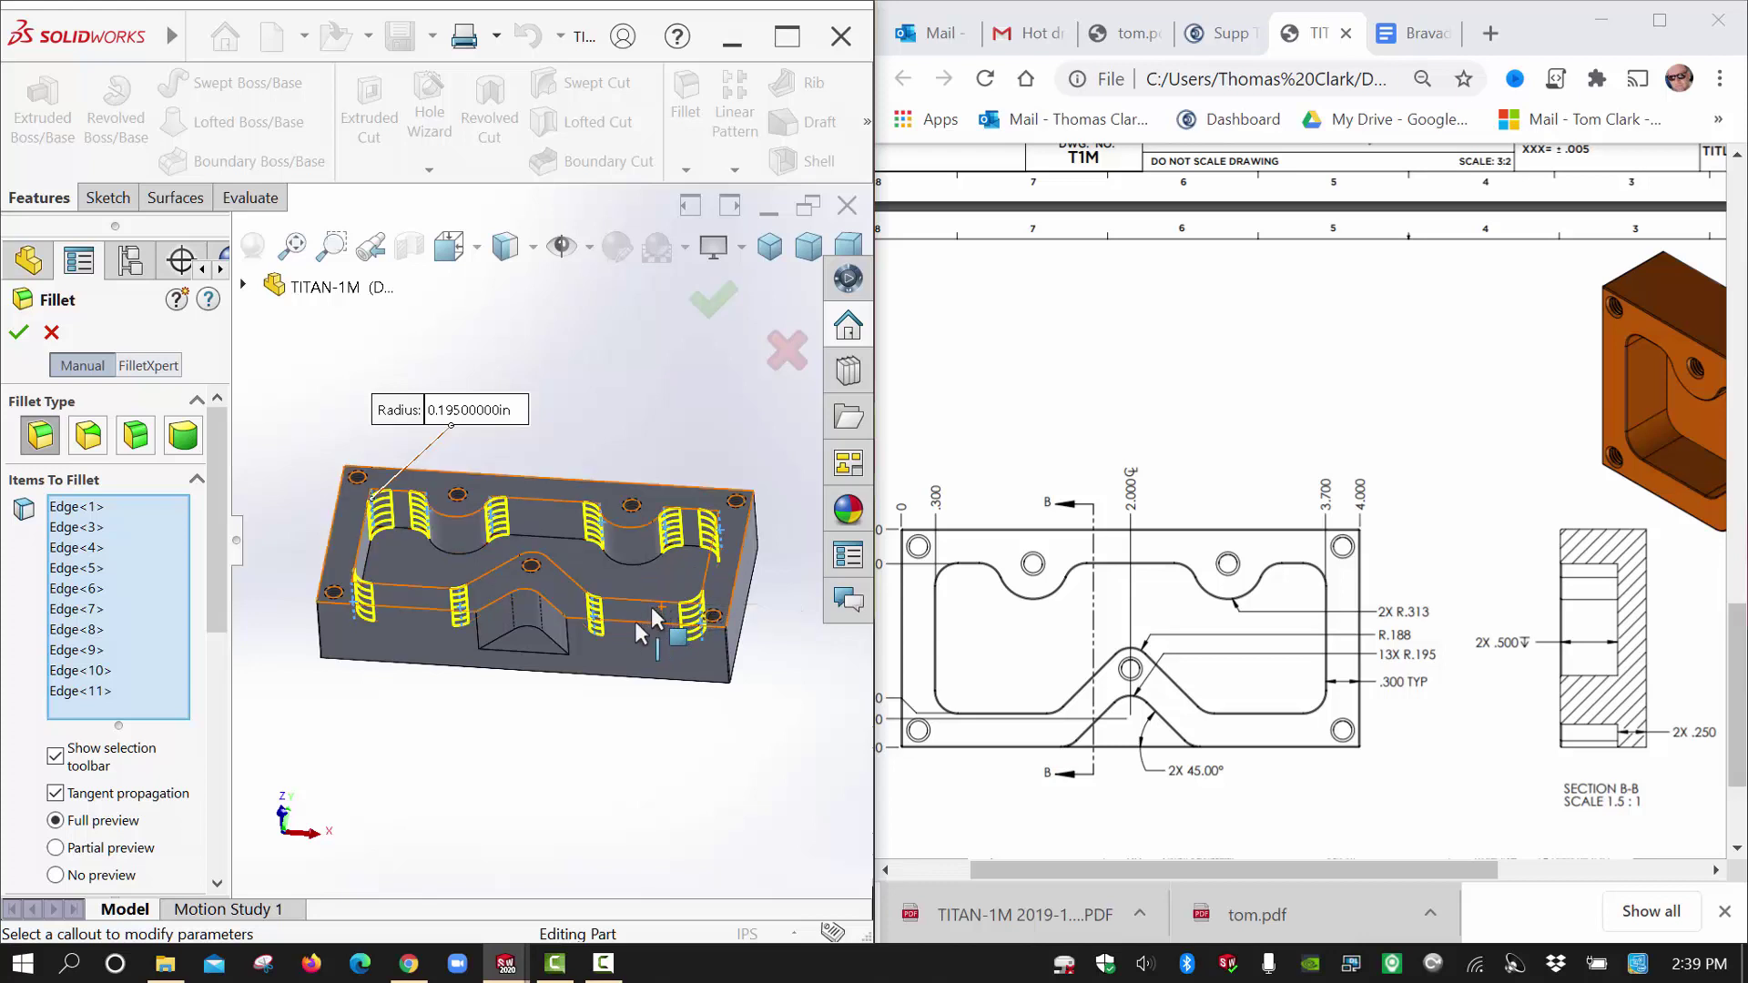
pyautogui.scroll(-1, 576, 644)
pyautogui.scroll(-1, 576, 644)
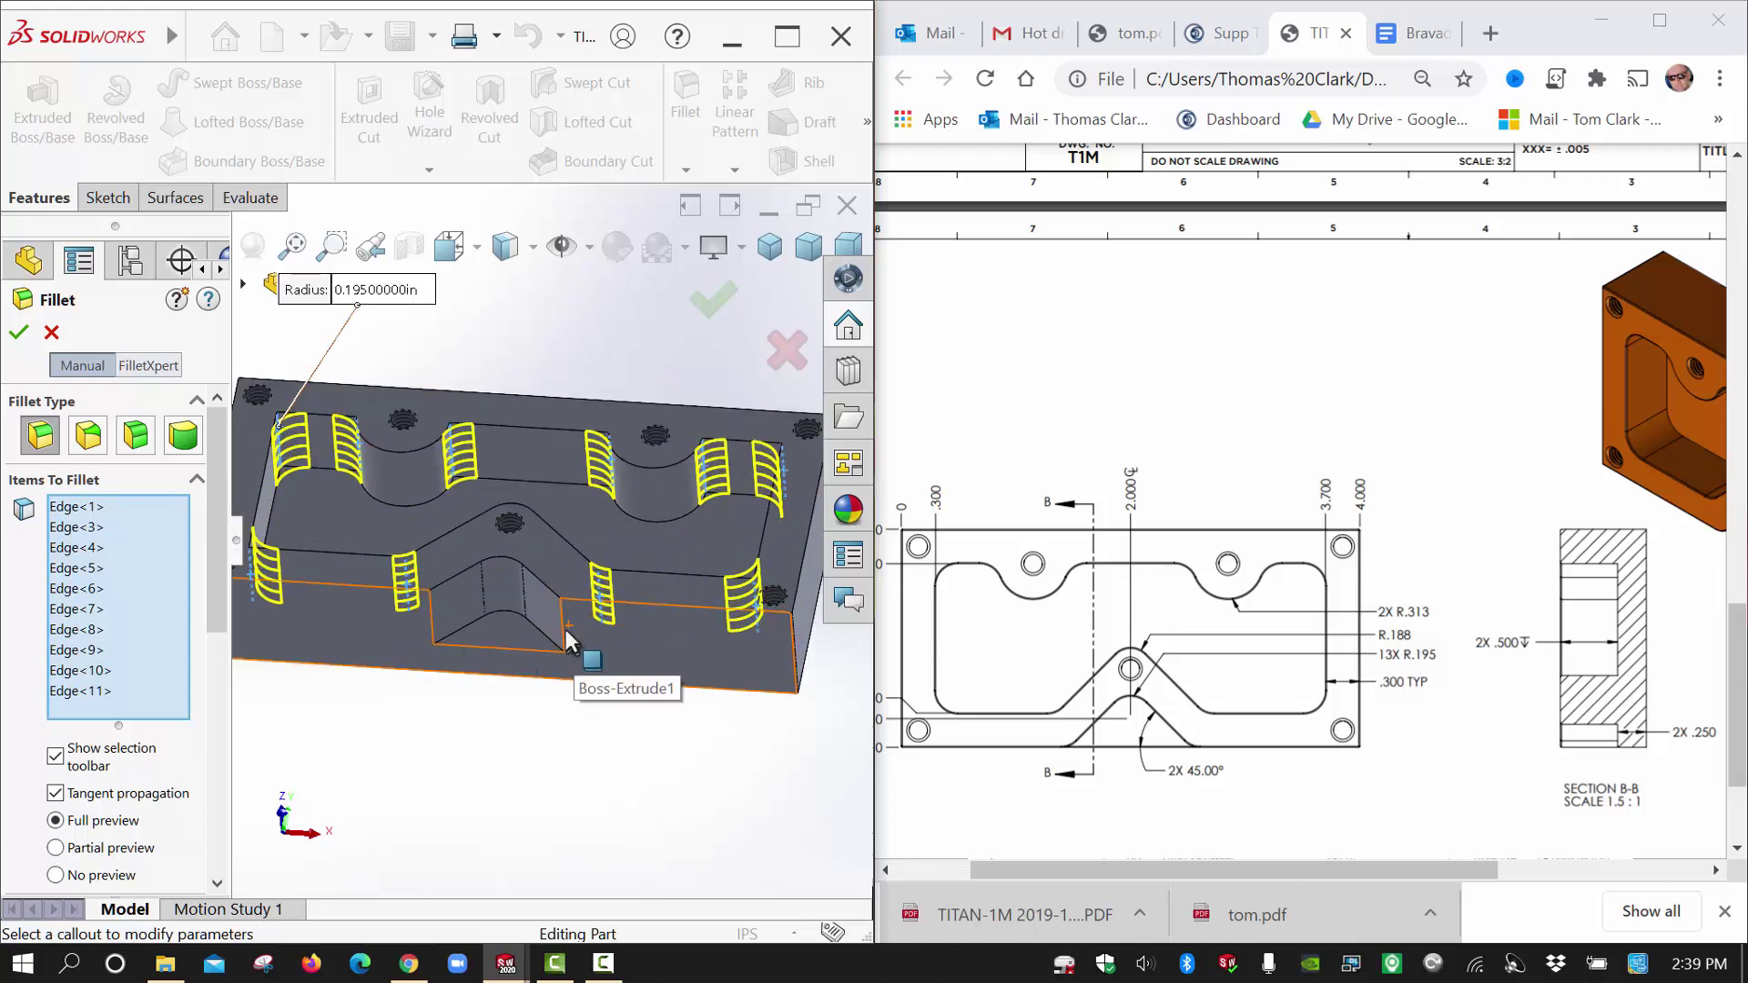
pyautogui.click(564, 633)
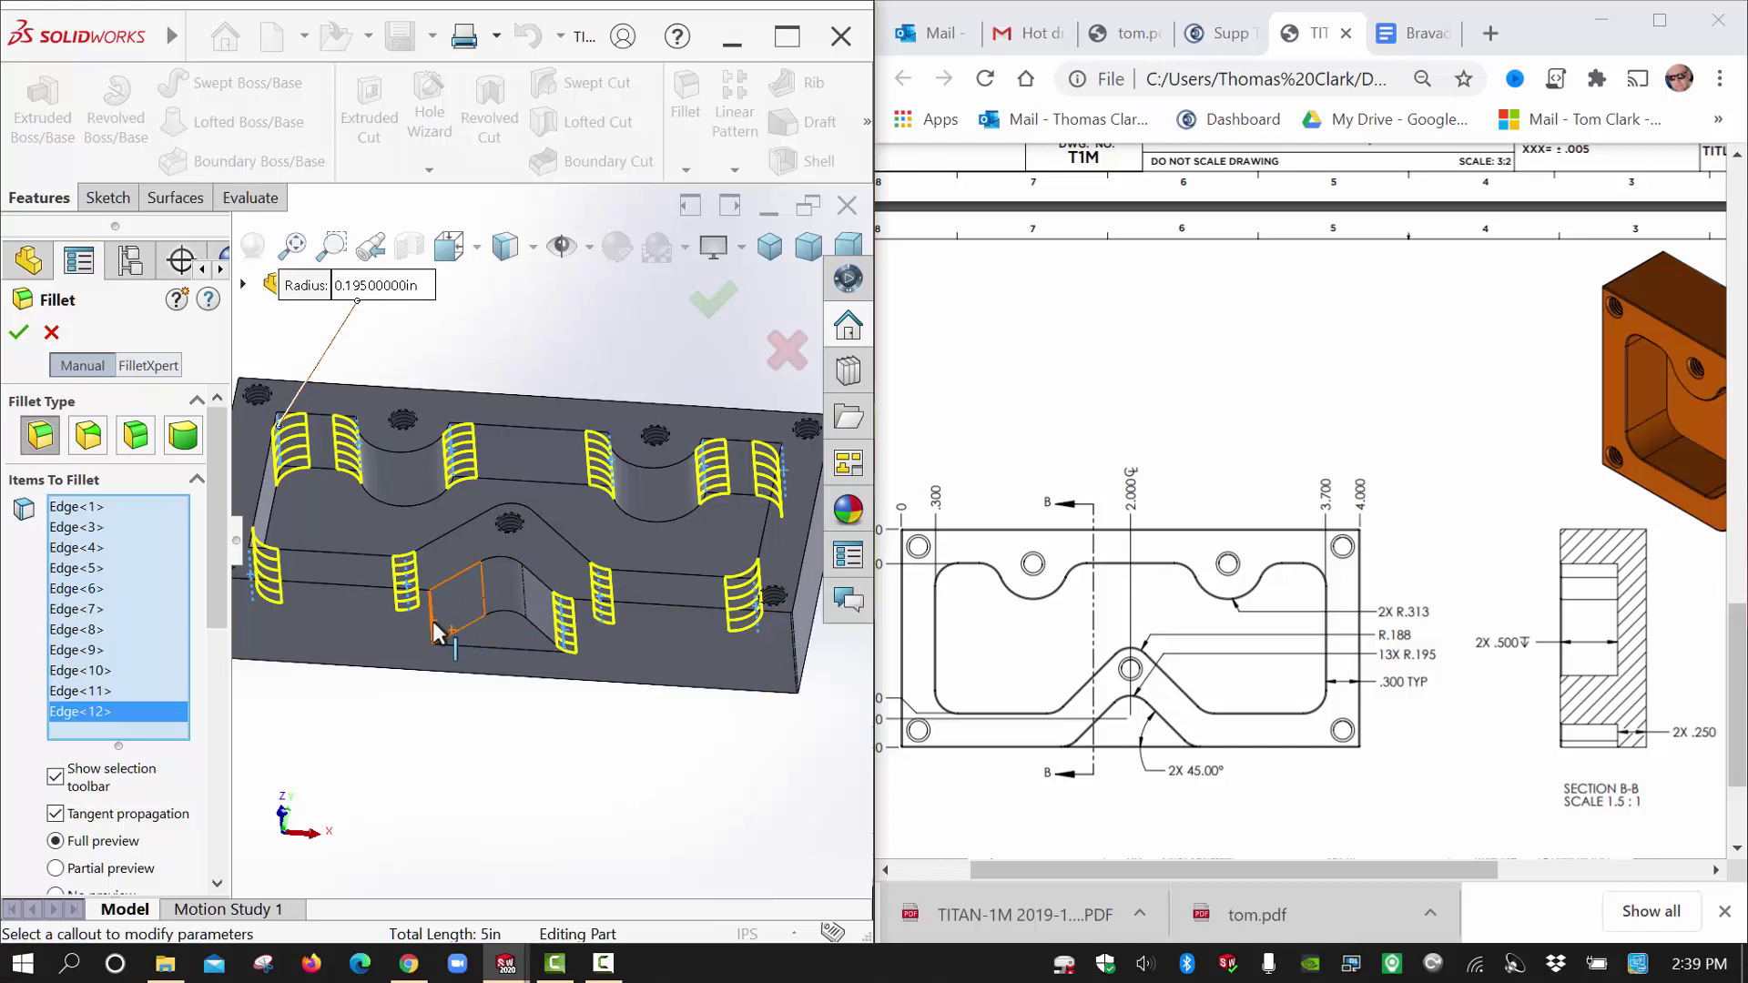
pyautogui.click(436, 632)
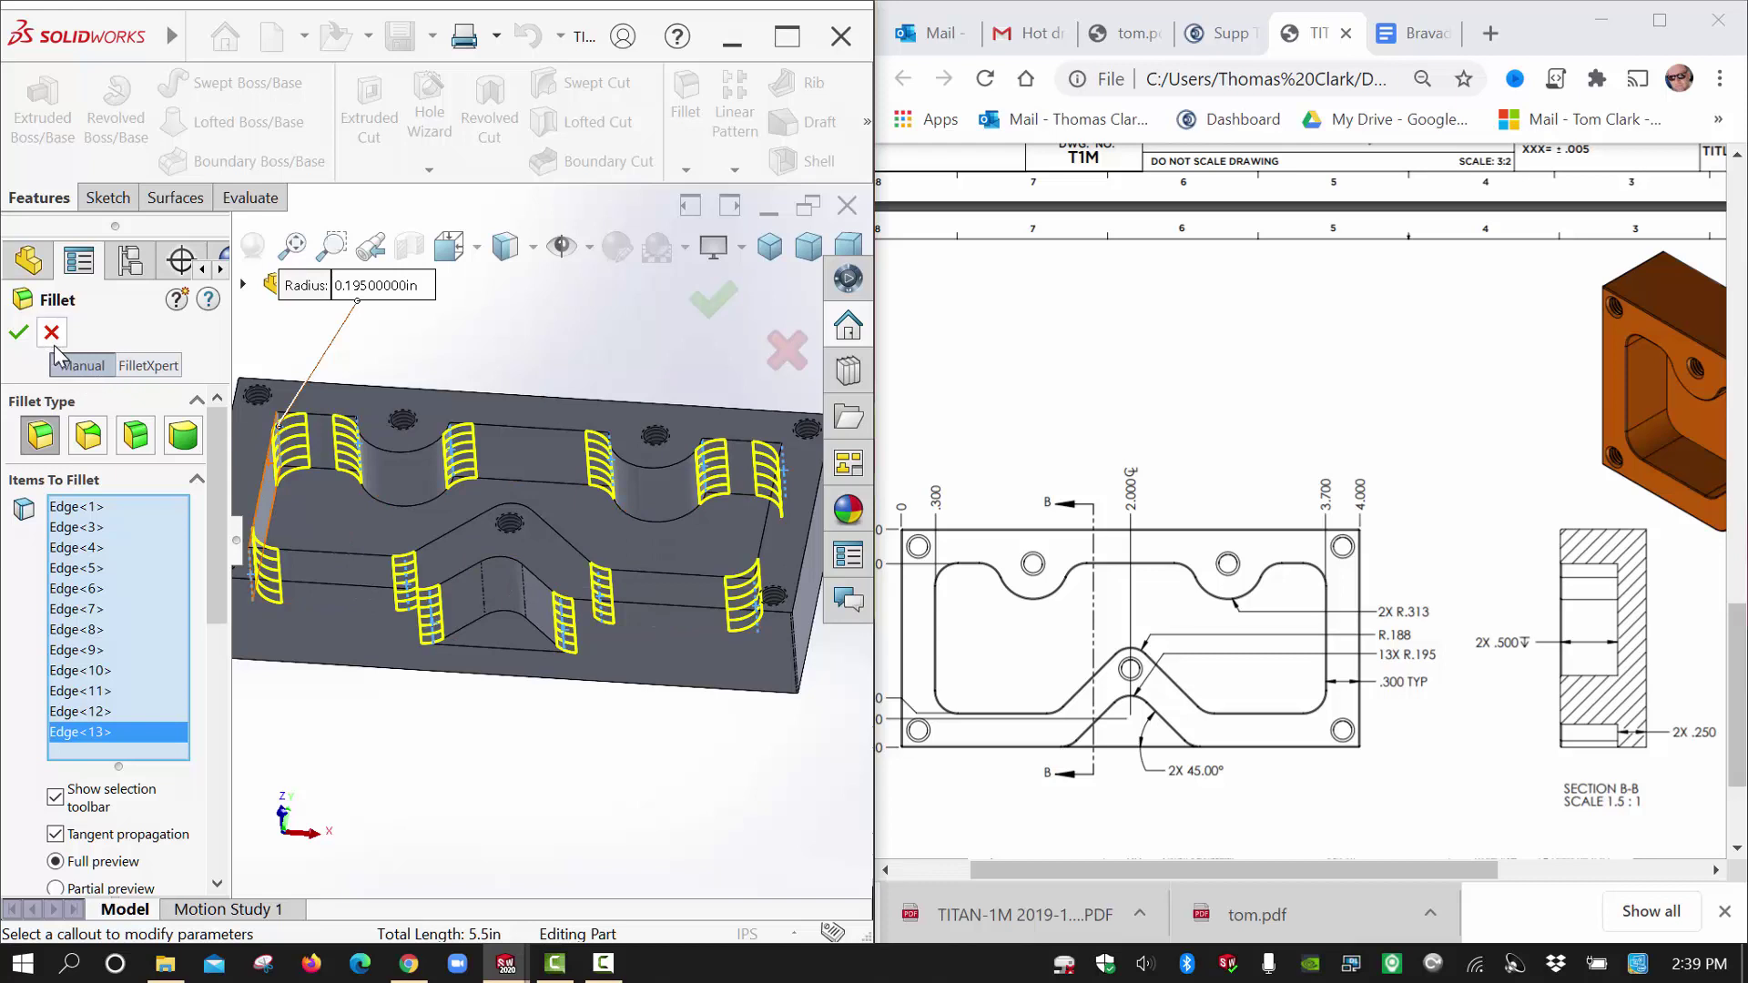
pyautogui.click(18, 332)
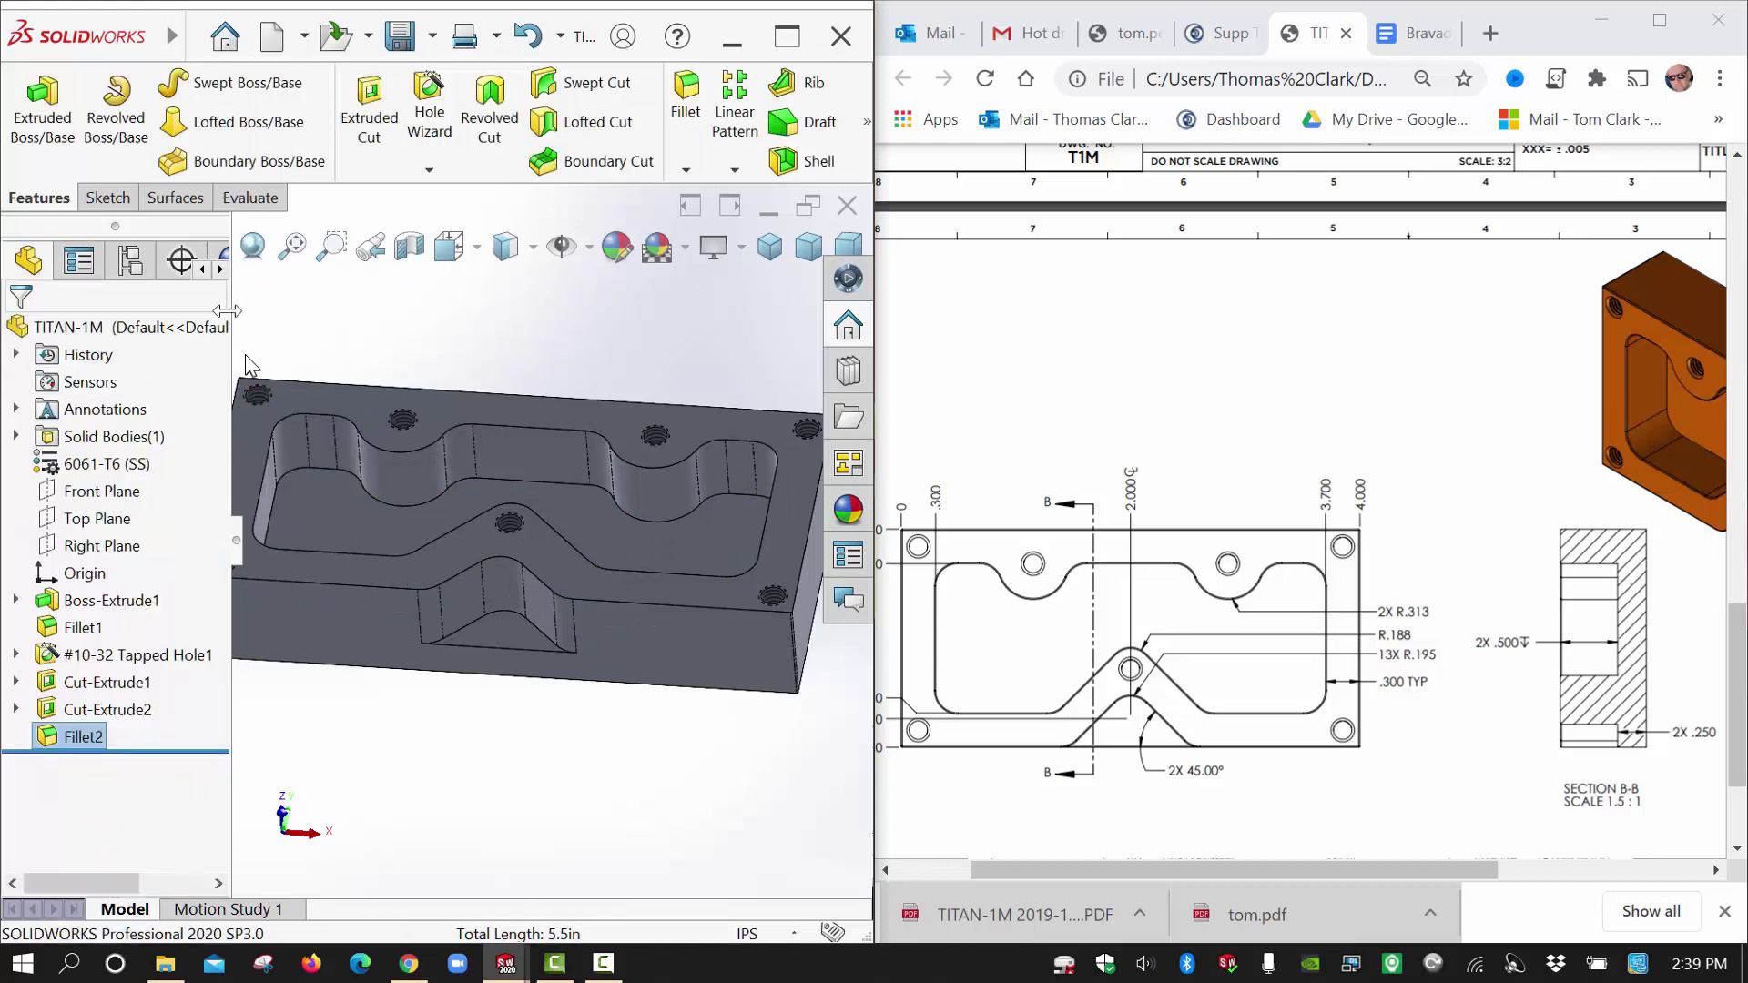
# Start a 0.010 in fillet and select the pocket's upper rim edge.
pyautogui.click(681, 119)
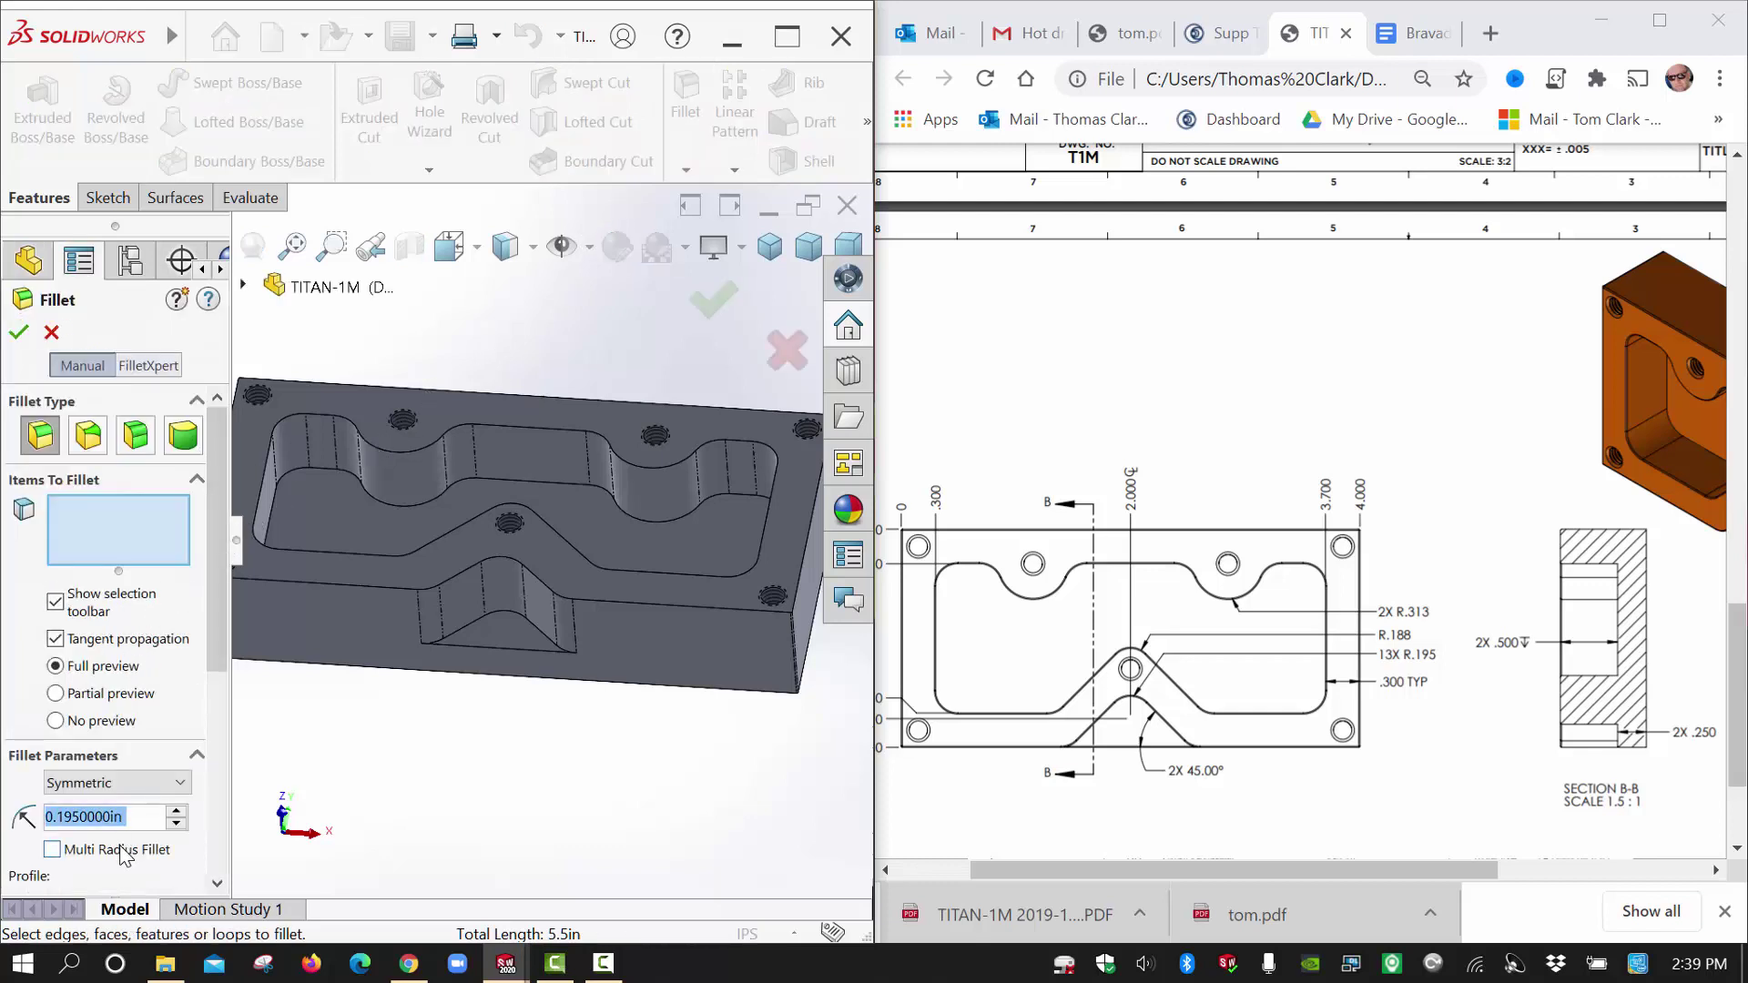
pyautogui.write('.010')
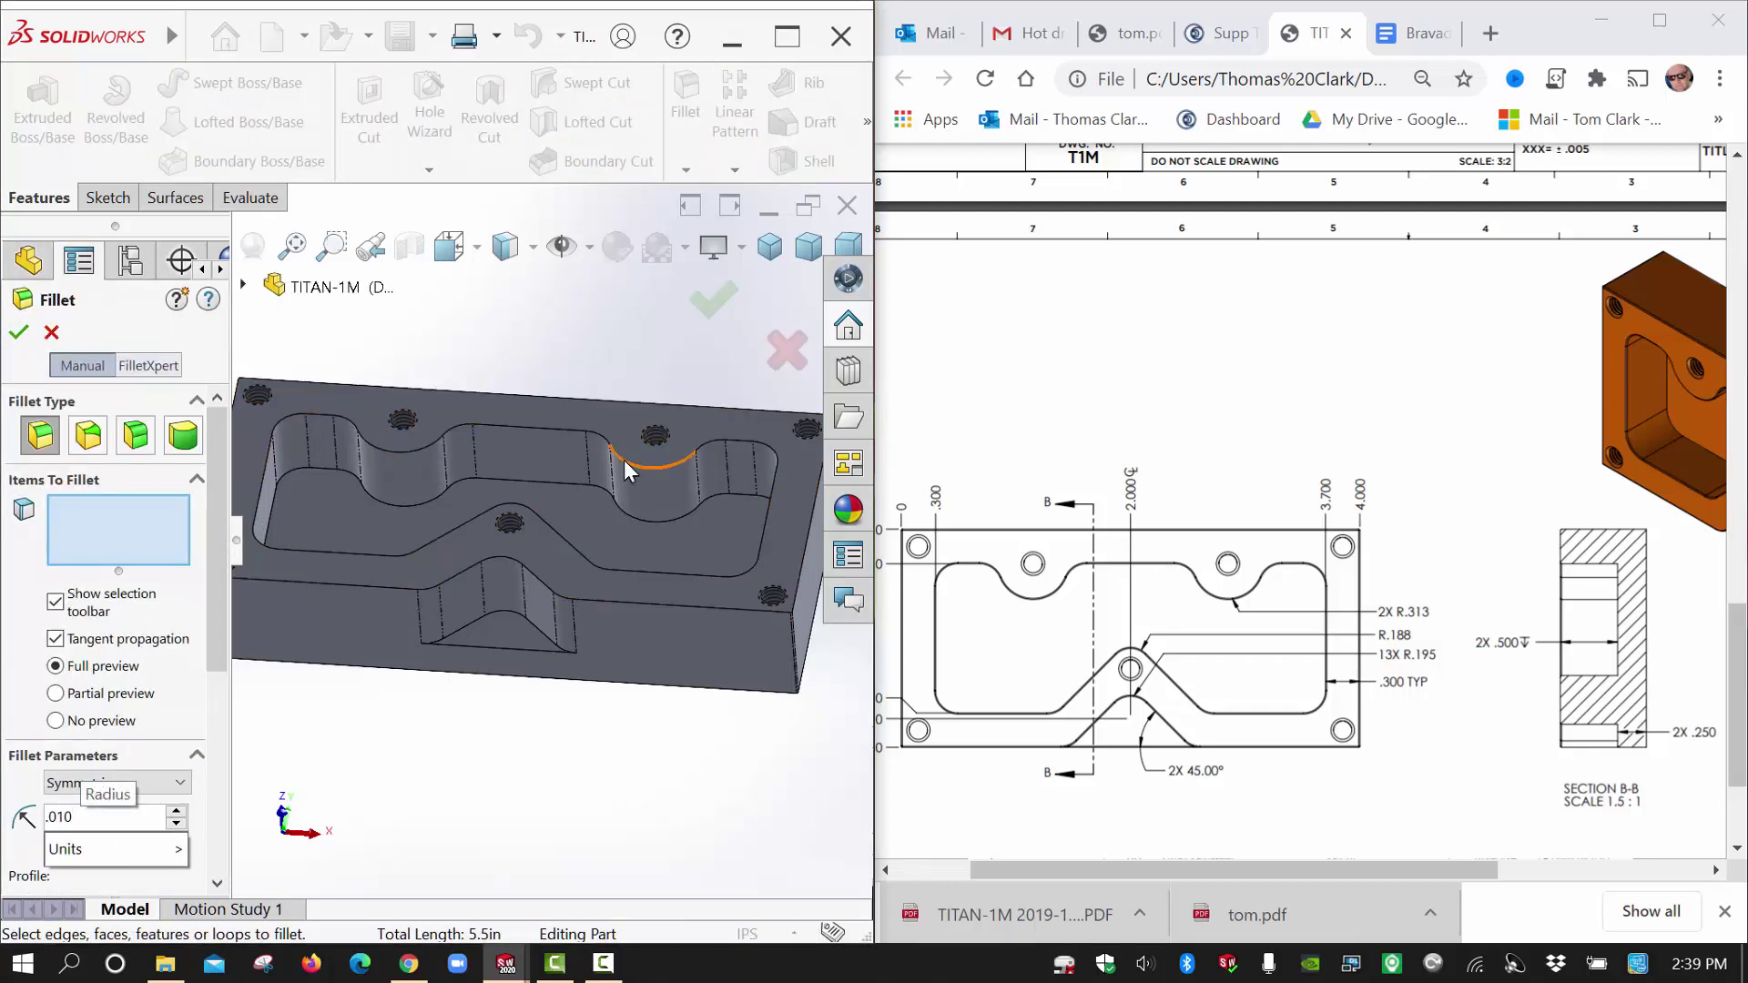
pyautogui.scroll(-5, 625, 471)
pyautogui.click(546, 471)
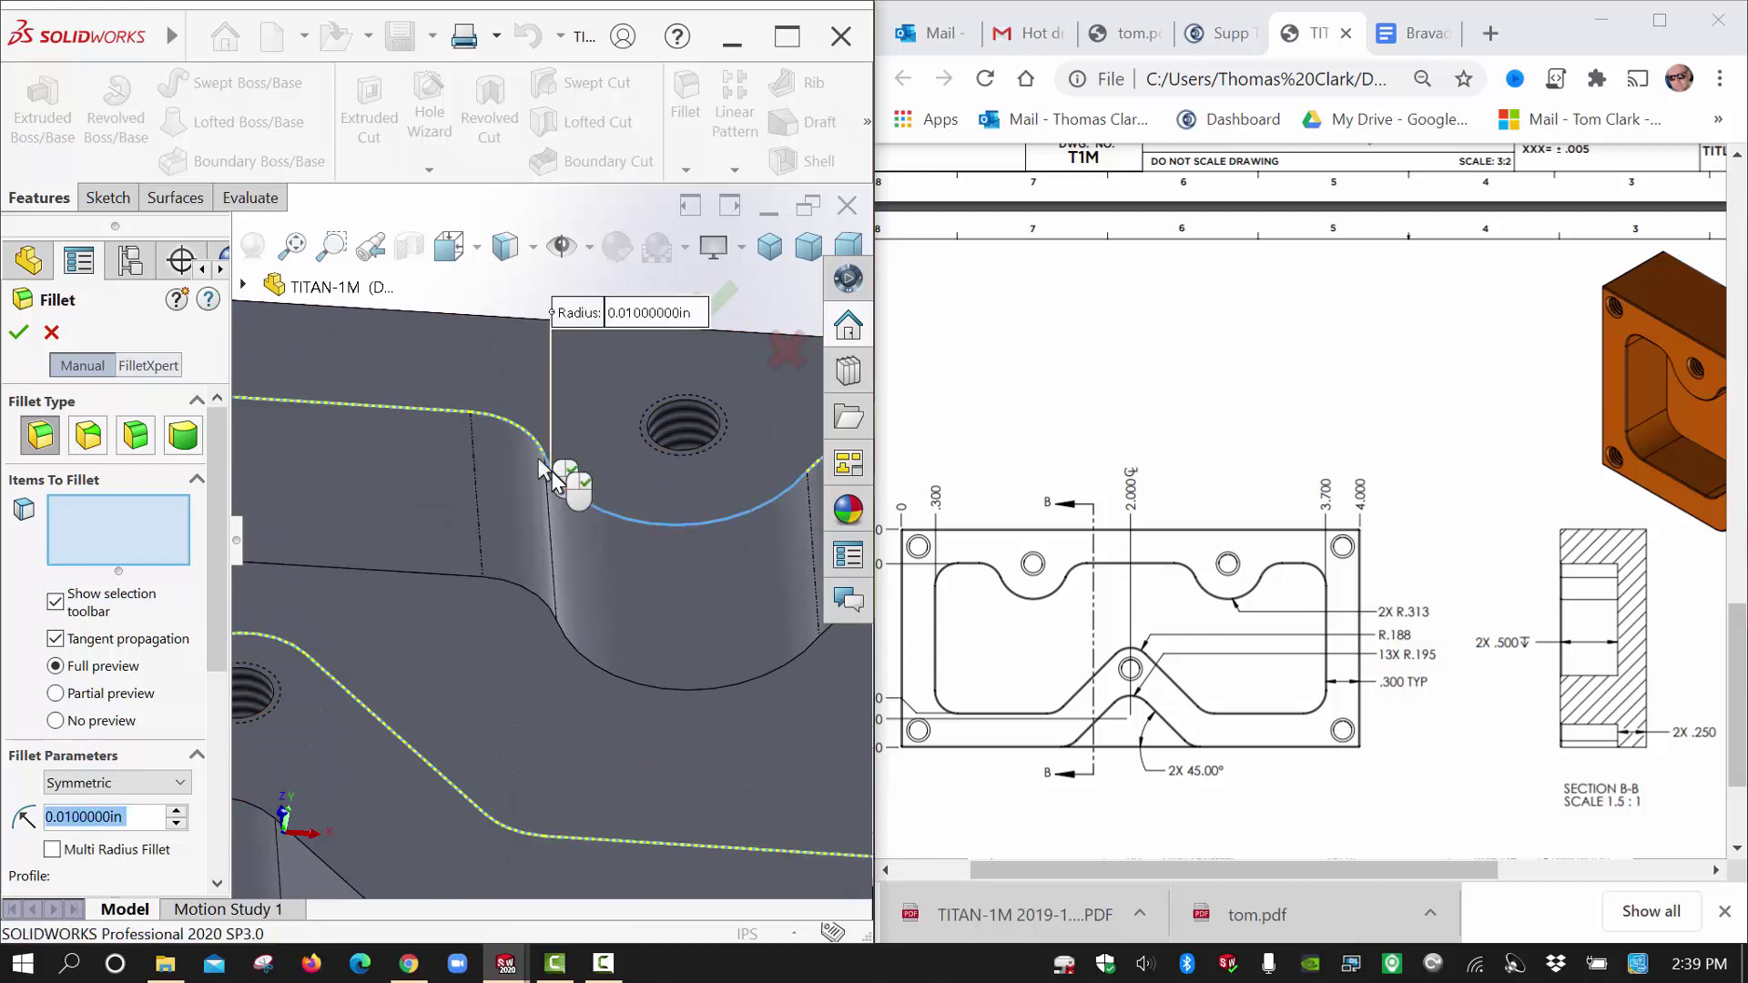
pyautogui.click(547, 472)
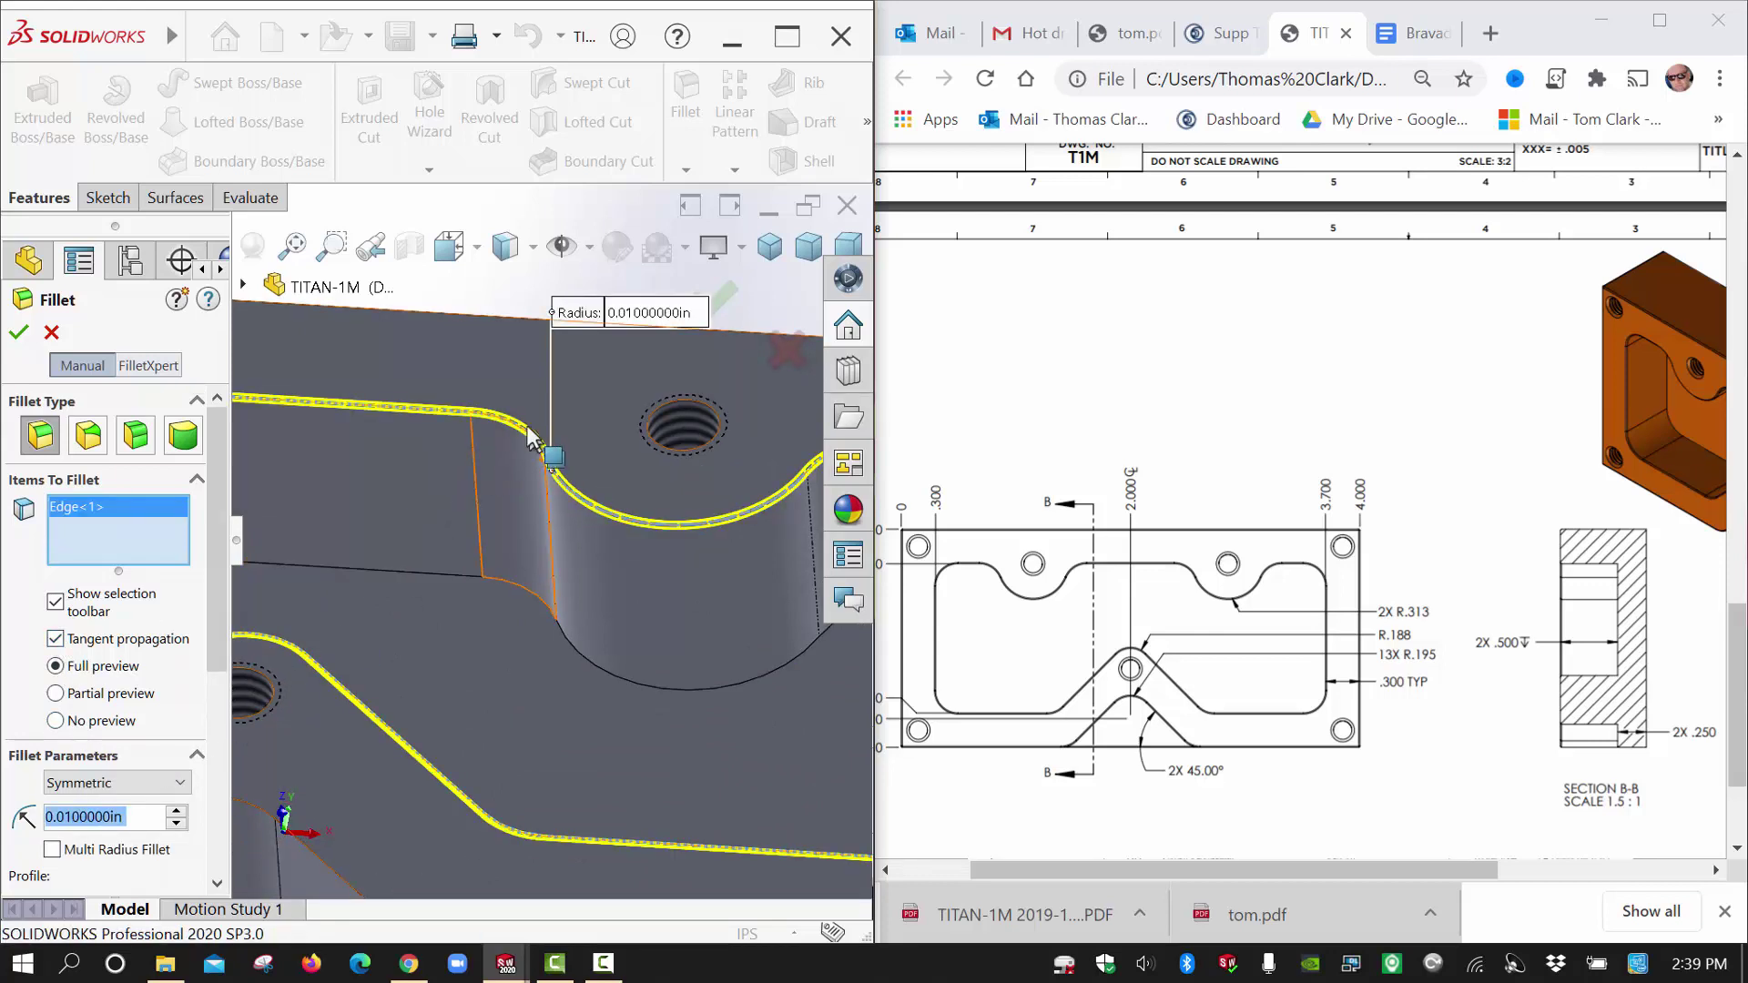
# Add the block's upper outer edge, including the notch's upper edge, to the 0.010 in fillet.
pyautogui.scroll(4, 642, 473)
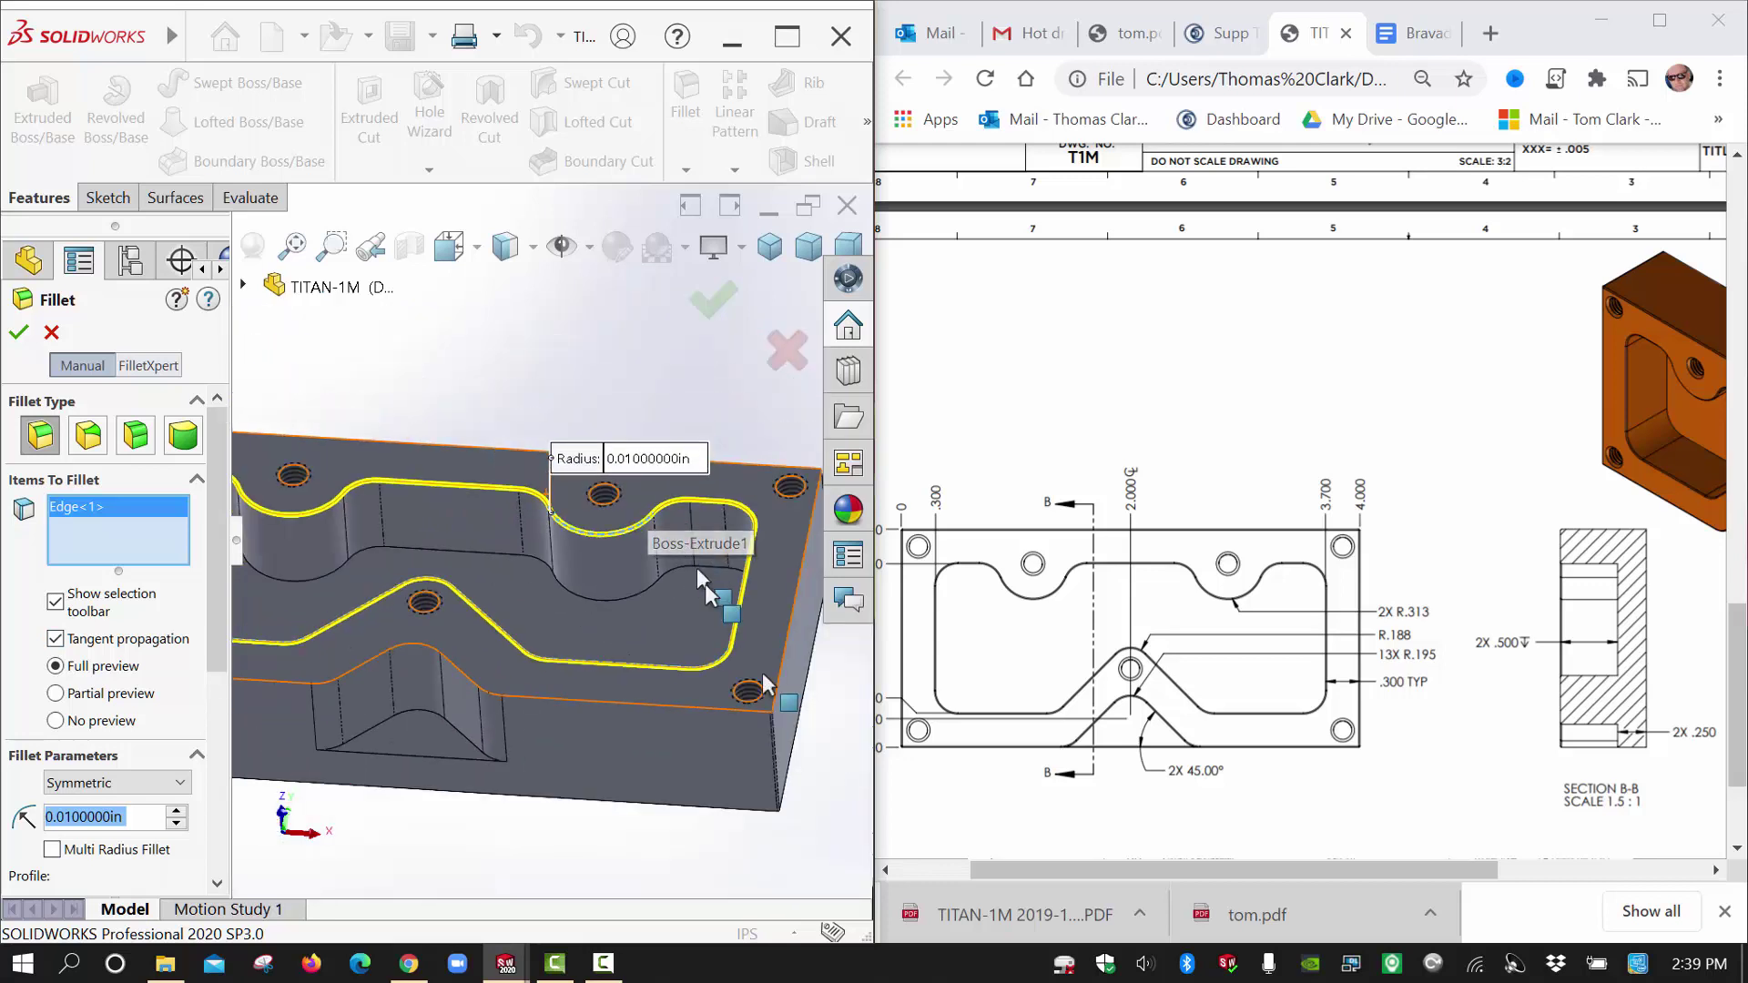
pyautogui.scroll(-3, 756, 683)
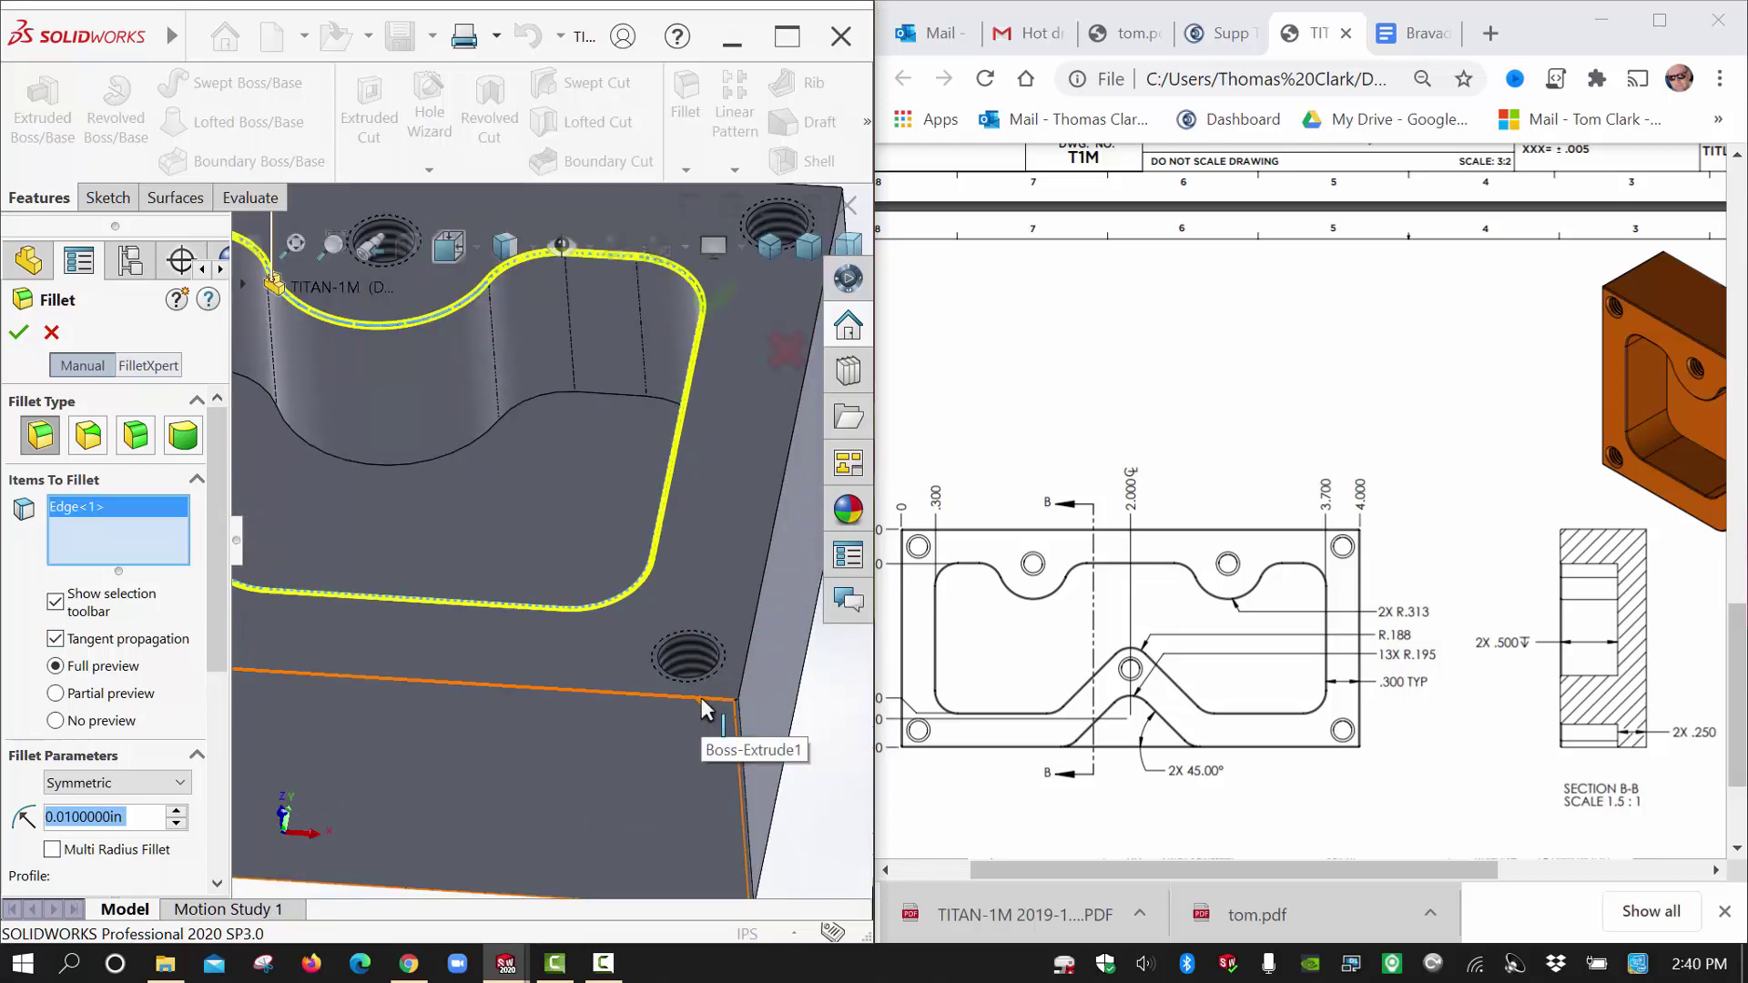
pyautogui.click(703, 709)
pyautogui.scroll(5, 605, 711)
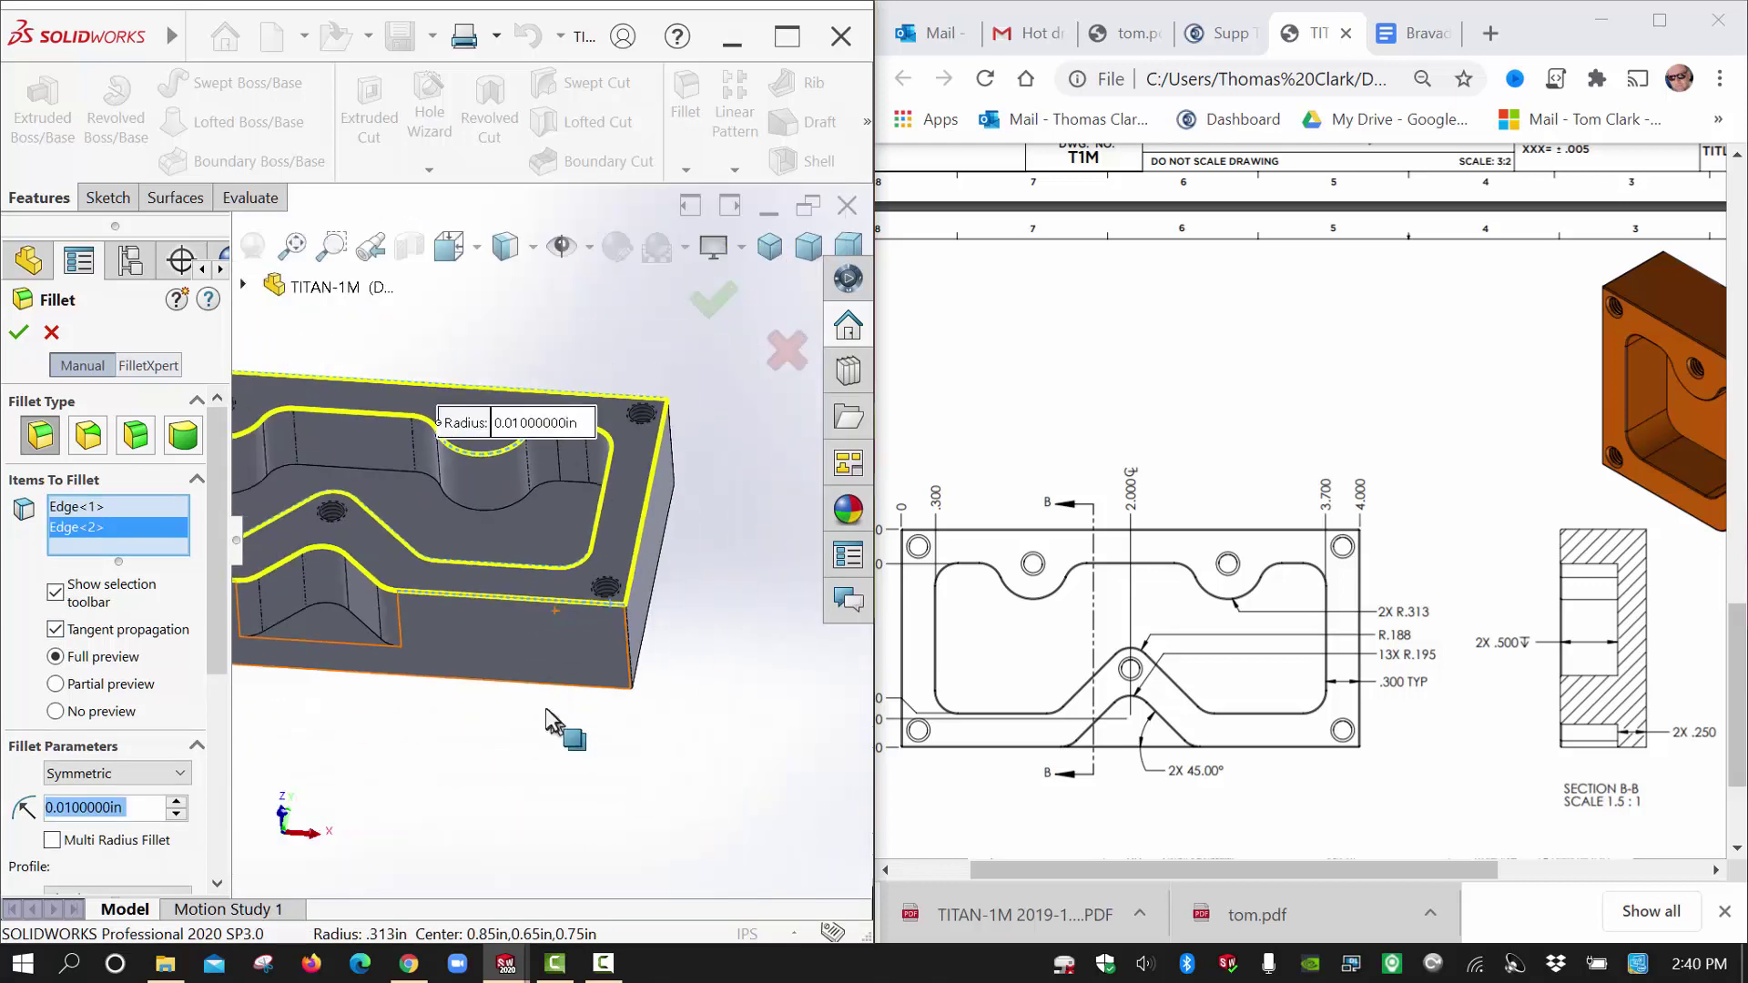
# Check the notch in sheet 3's views and add the edge where its wall meets the floor to the fillet.
pyautogui.scroll(-4, 419, 647)
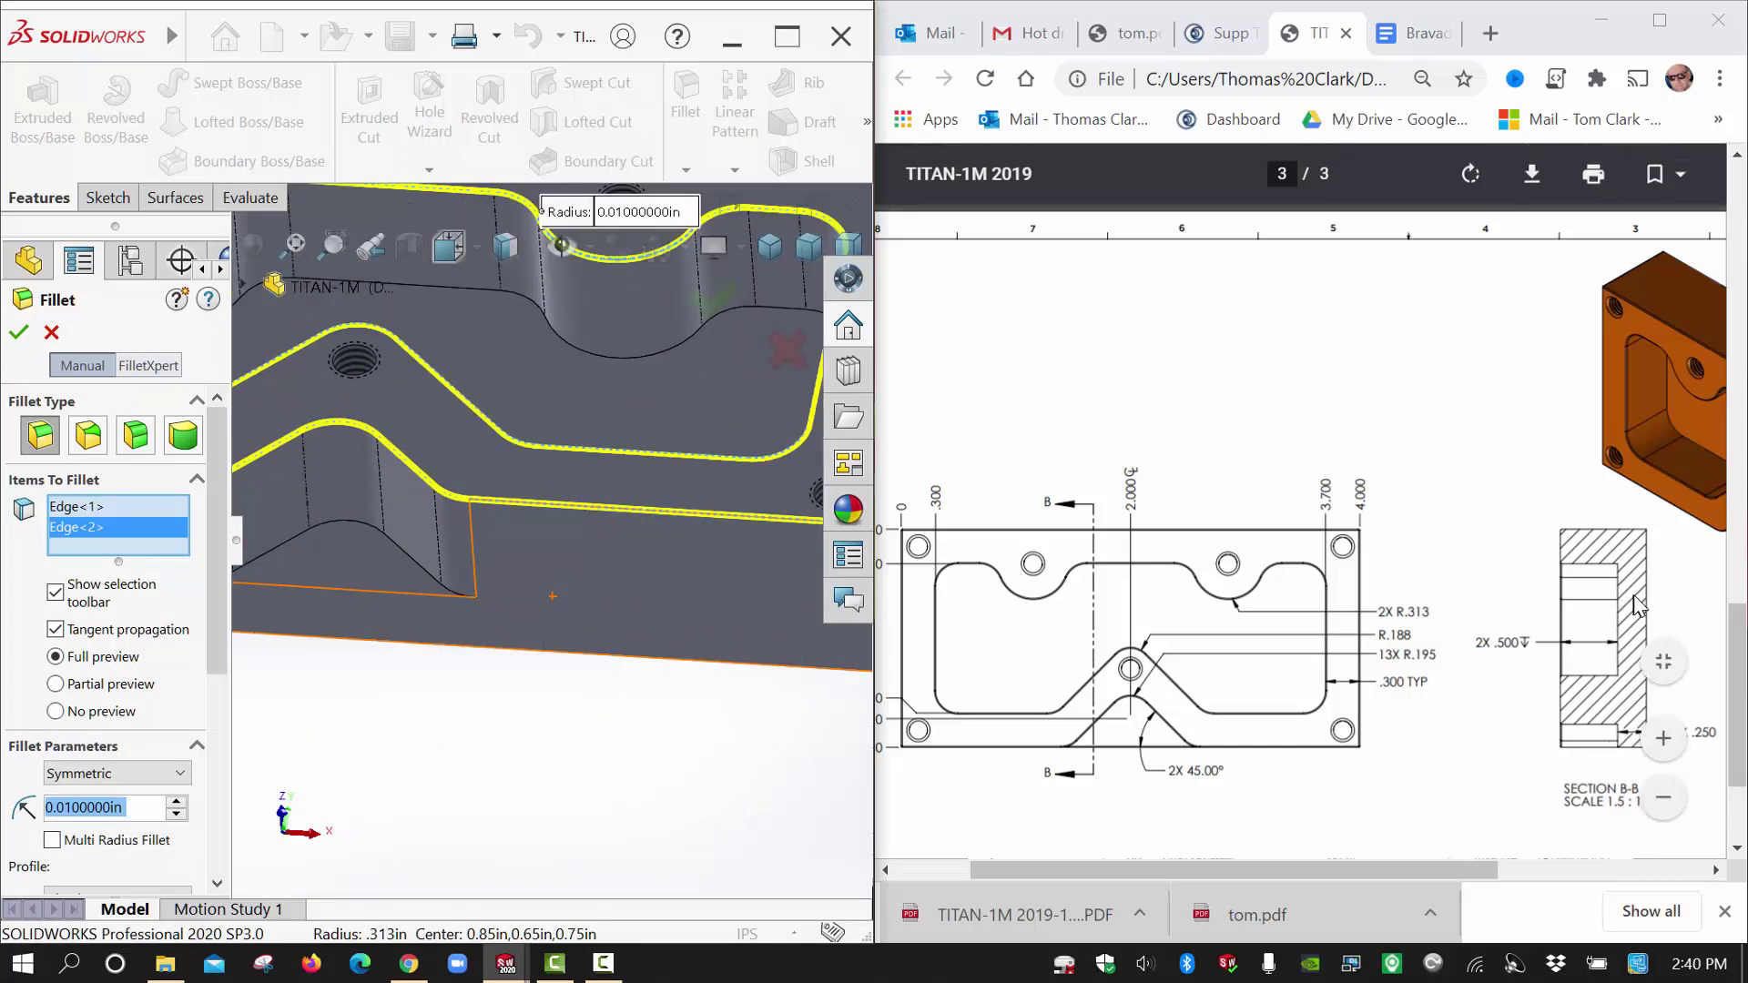
pyautogui.scroll(-5, 1637, 605)
pyautogui.scroll(4, 1636, 605)
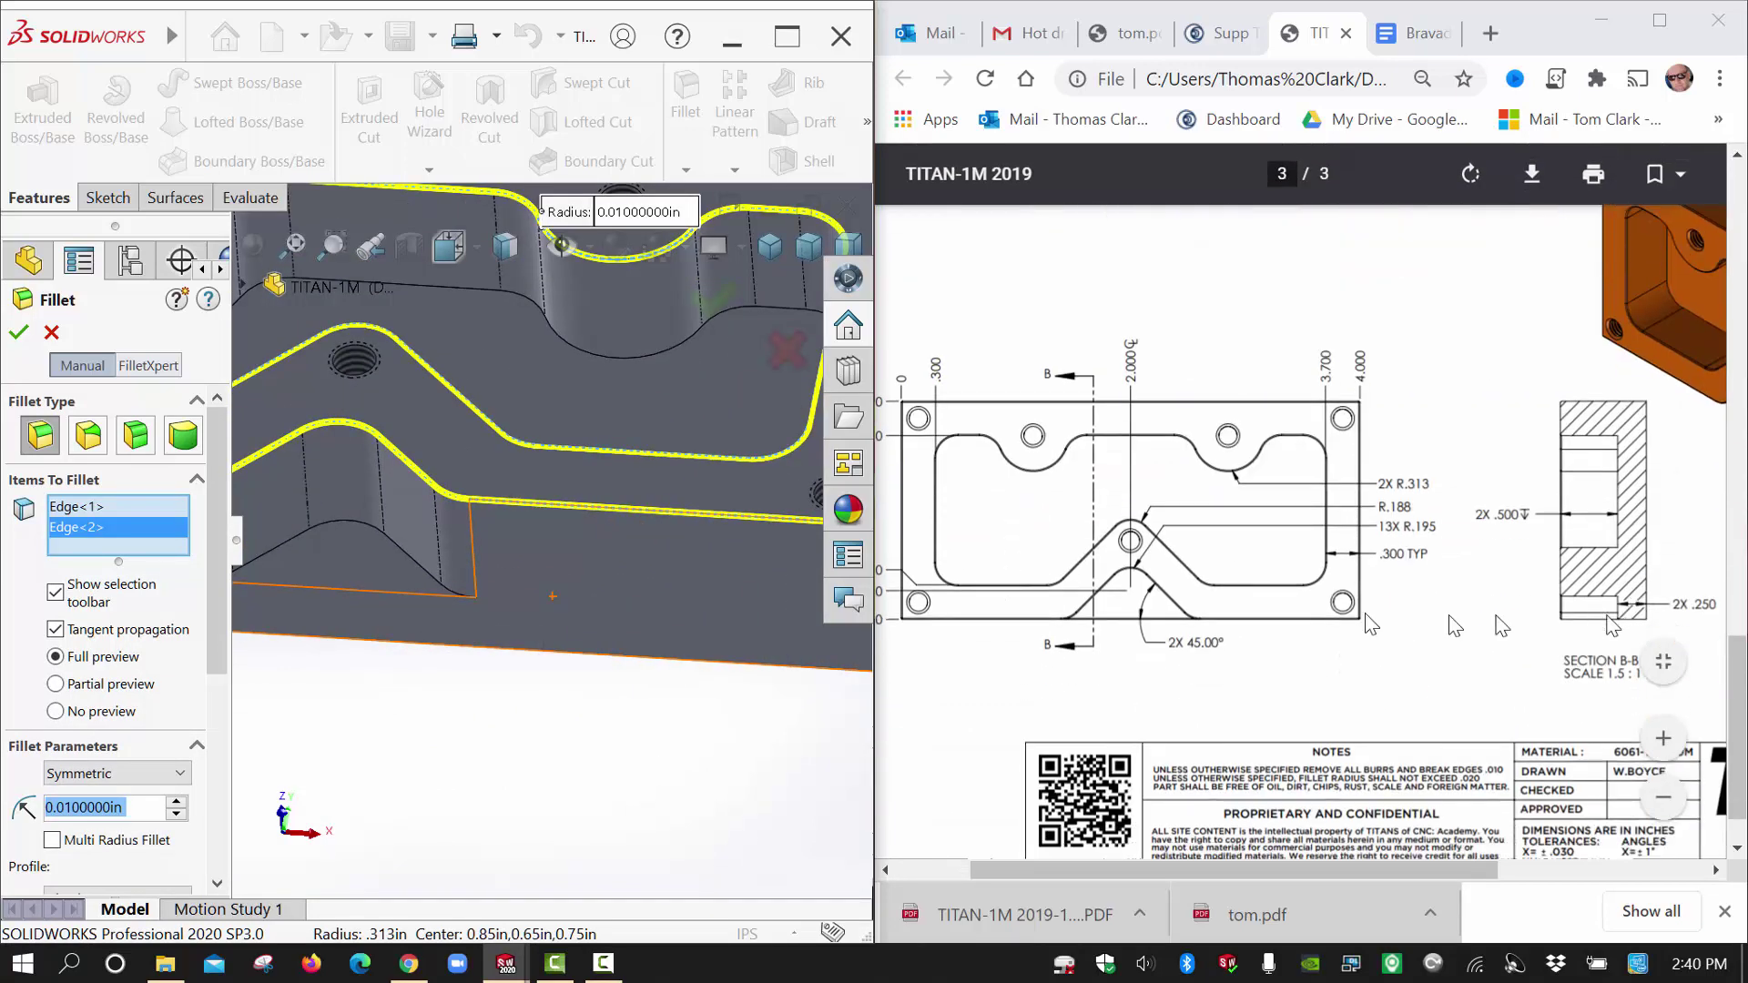
pyautogui.click(418, 574)
pyautogui.scroll(3, 428, 605)
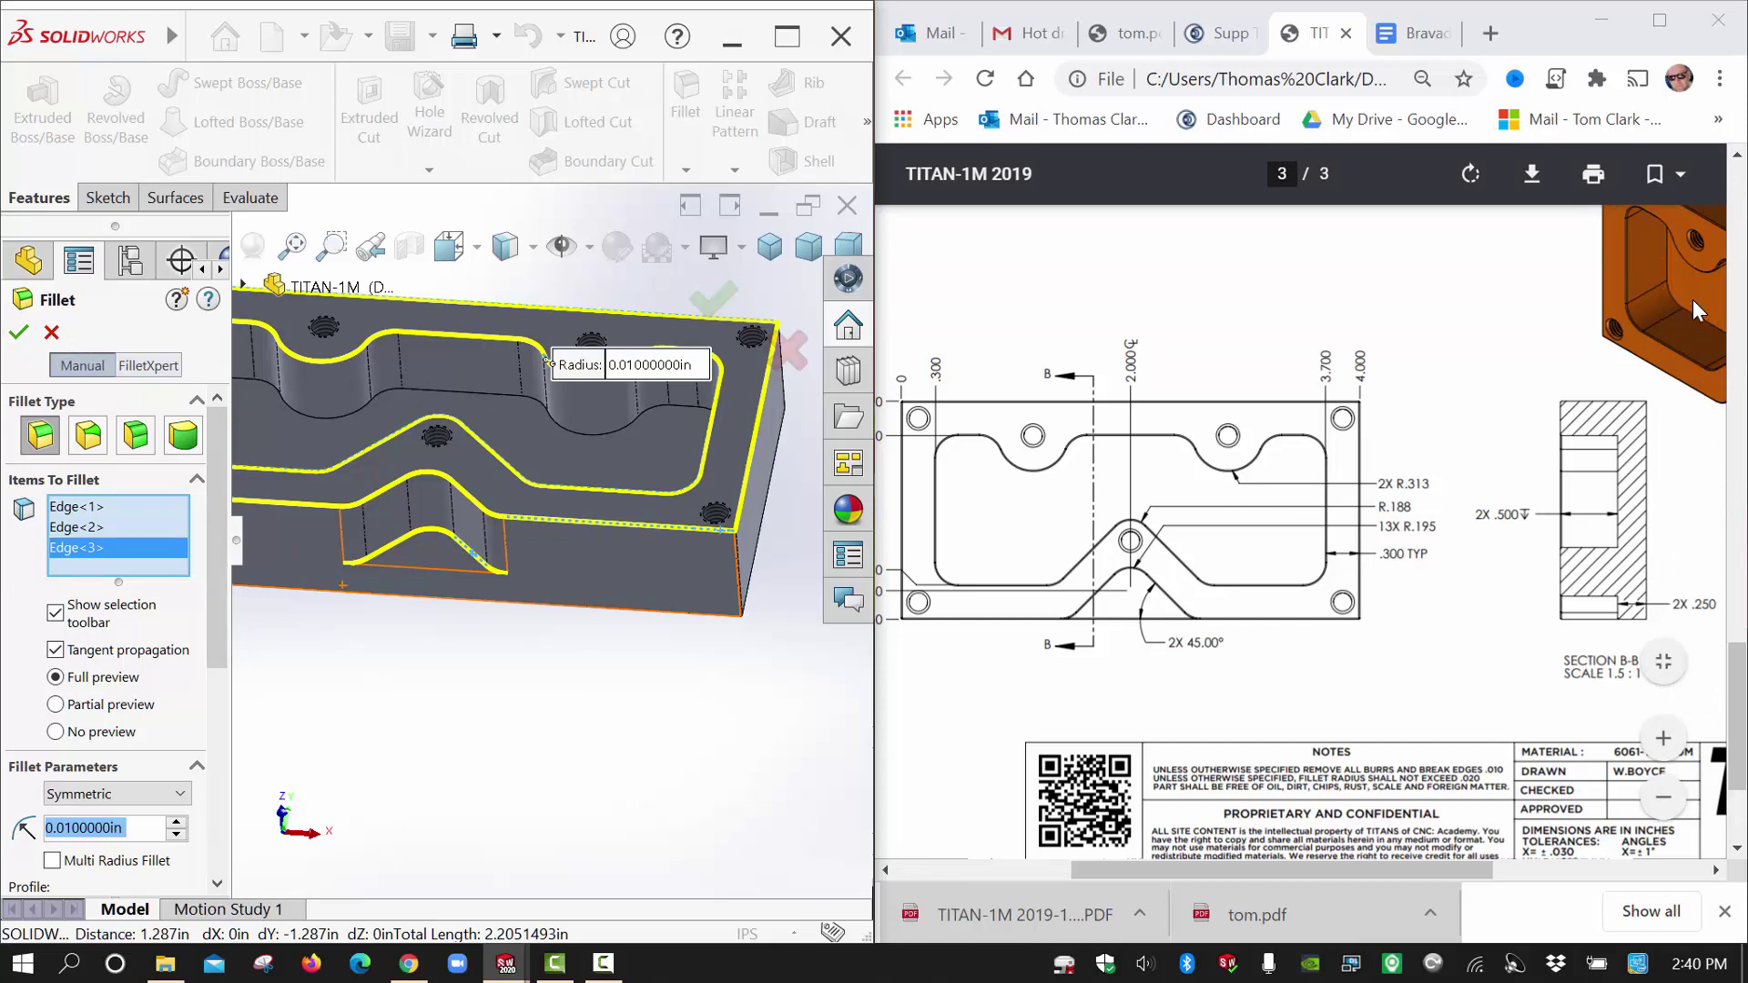
# Examine the broken edges around the pocket and notch in sheet 3's isometric view.
pyautogui.keyDown('ctrl'); pyautogui.scroll(5, 1661, 322); pyautogui.keyUp('ctrl')
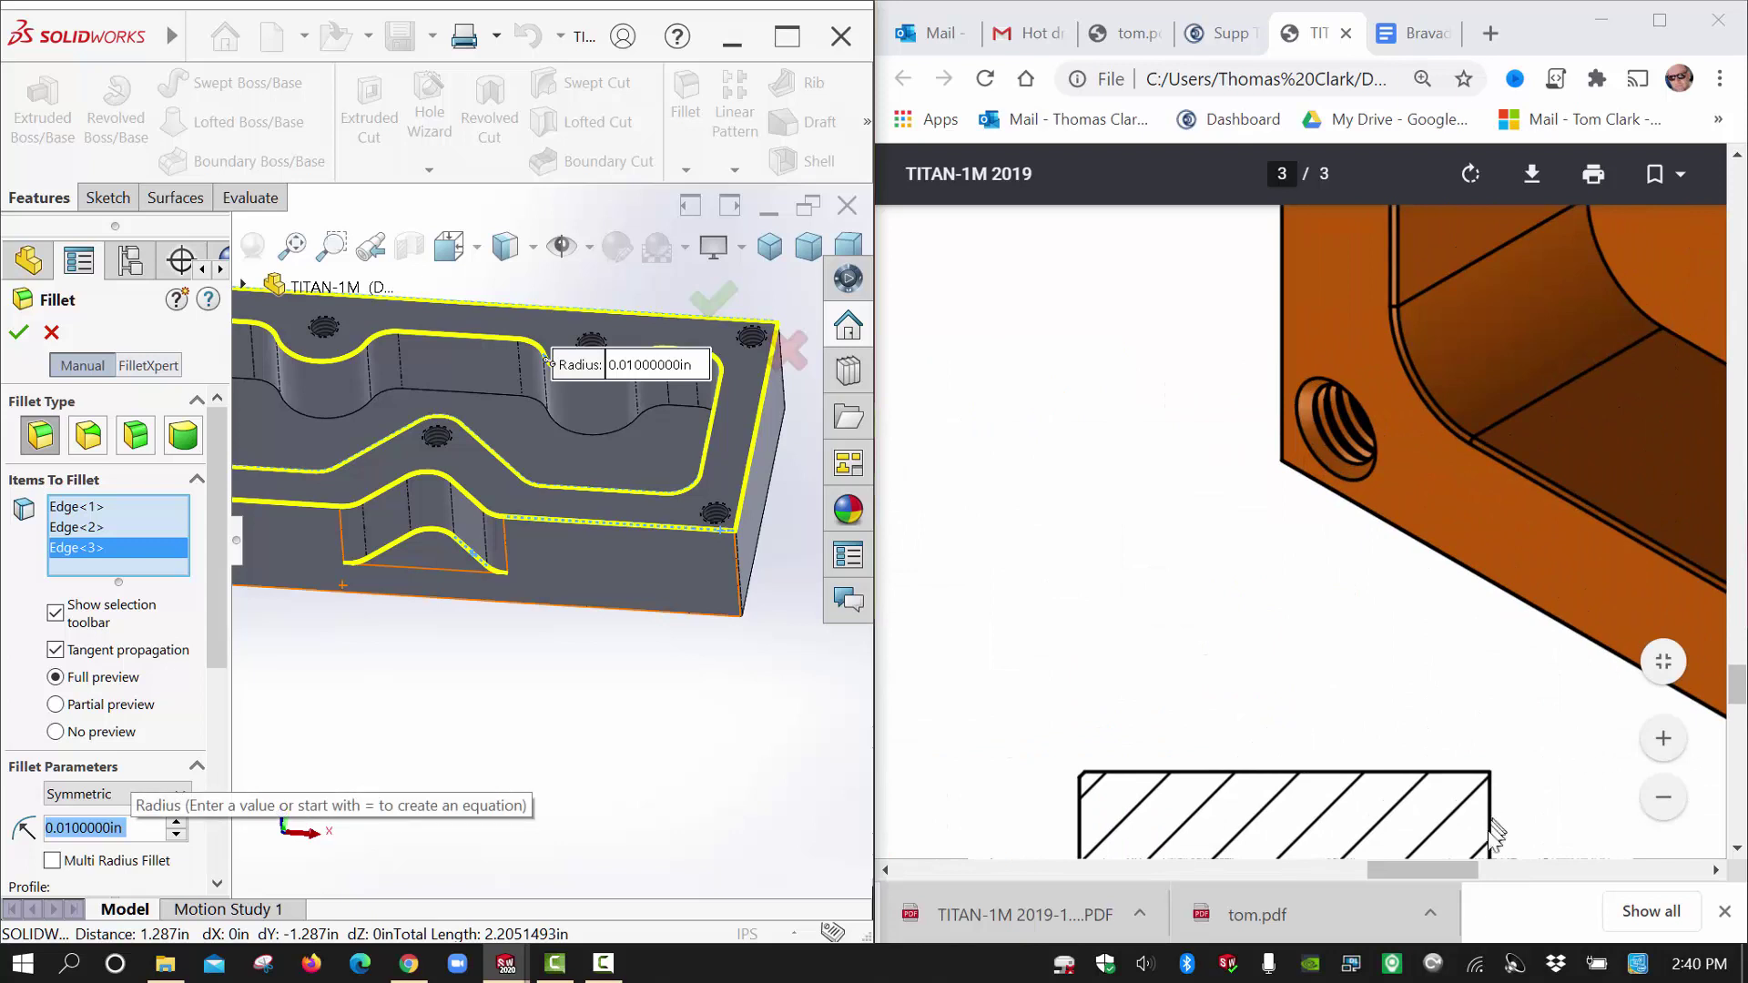
pyautogui.moveTo(1475, 872)
pyautogui.mouseDown()
pyautogui.moveTo(1604, 876)
pyautogui.moveTo(1577, 873)
pyautogui.mouseUp()
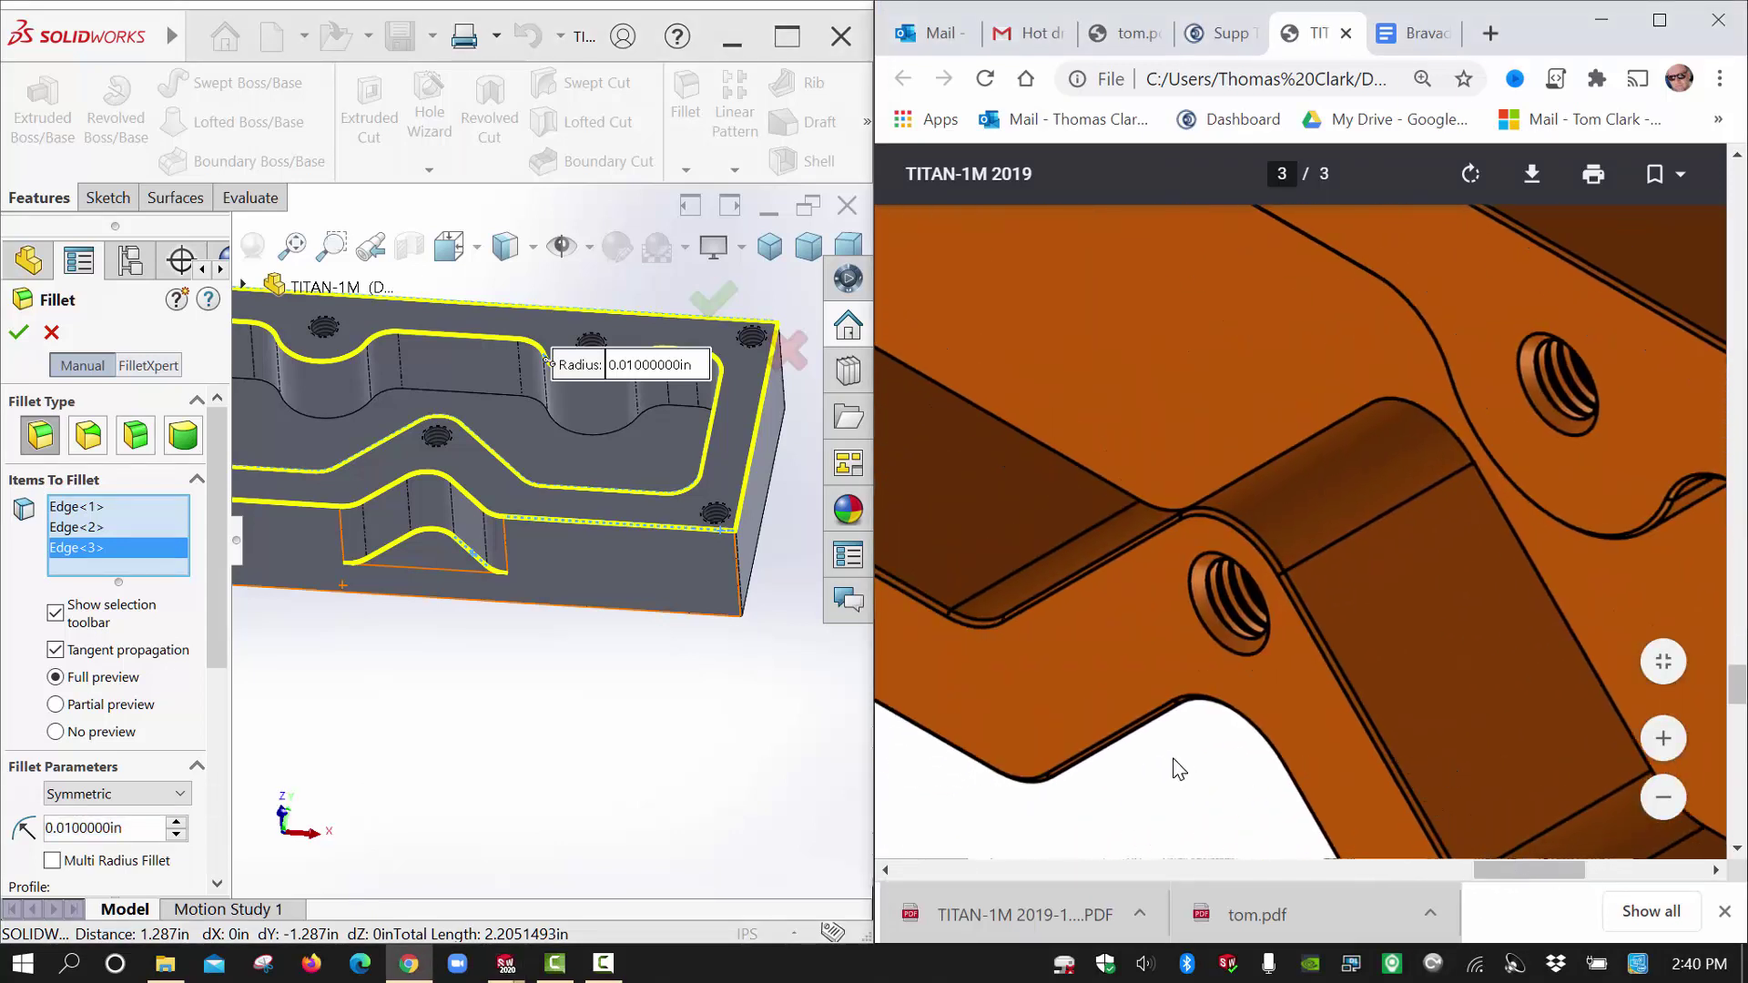
pyautogui.scroll(-4, 1179, 769)
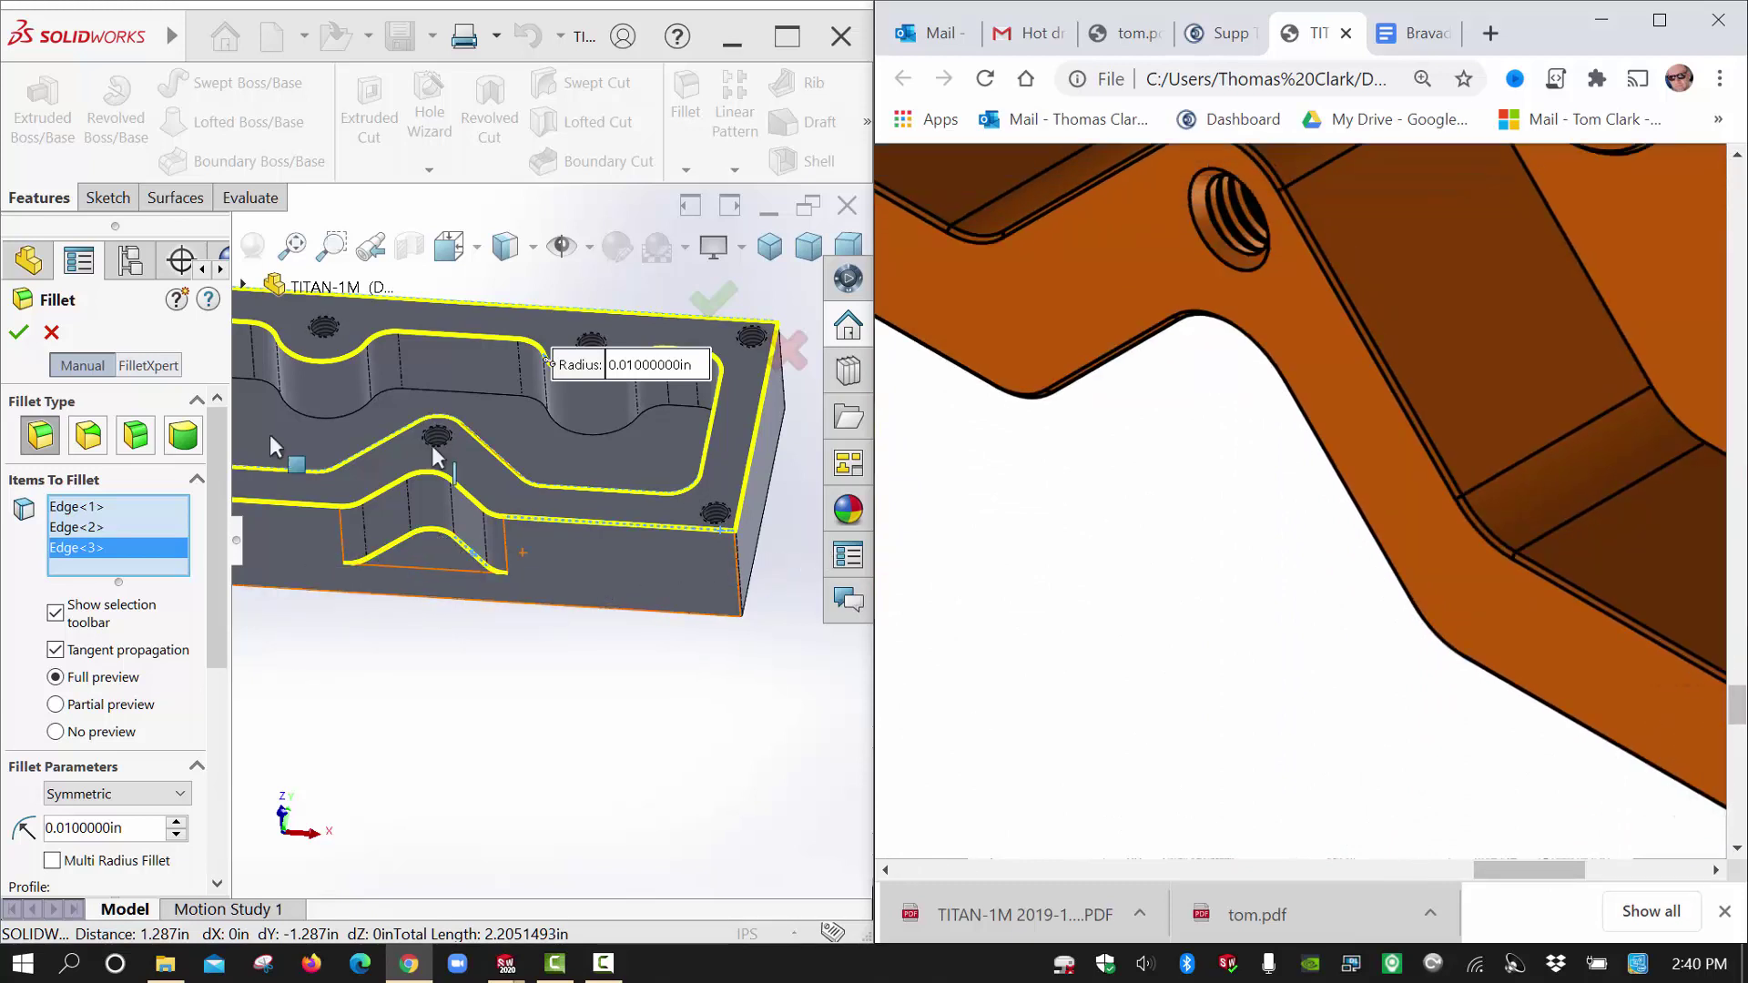
# Apply the 0.010 in fillet to the three selected edges and check the notch floor in sheet 3's section B-B.
pyautogui.click(21, 333)
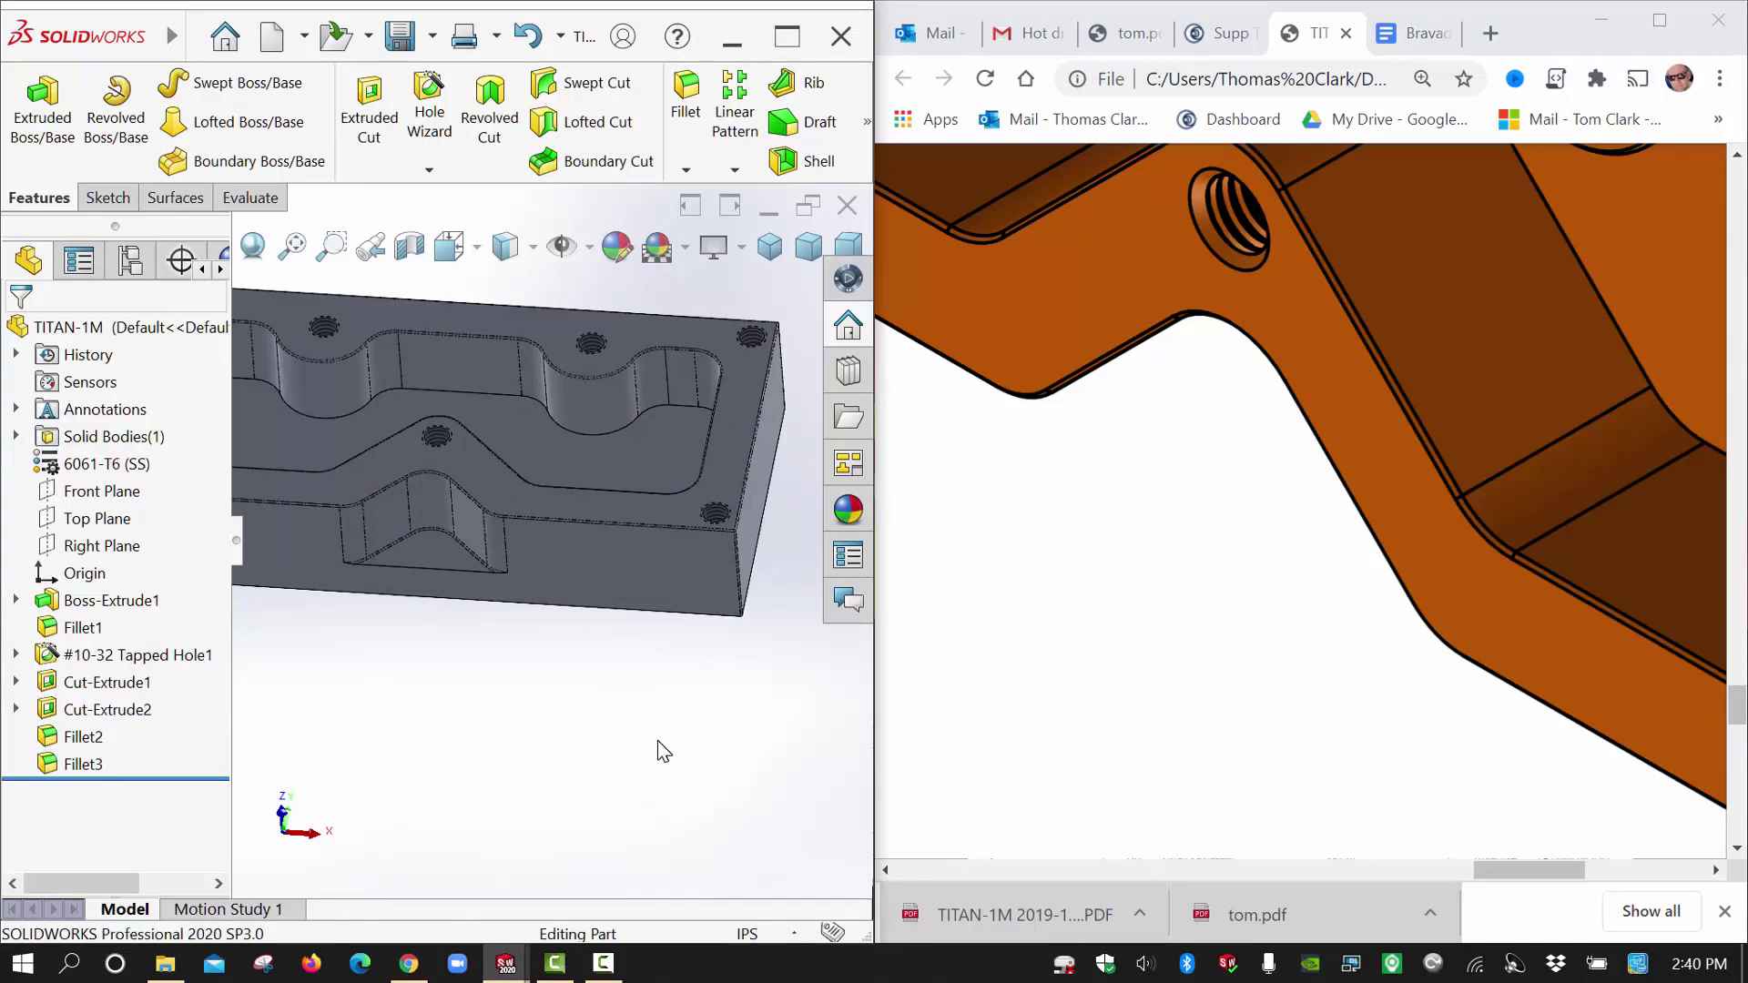
pyautogui.scroll(-5, 1184, 674)
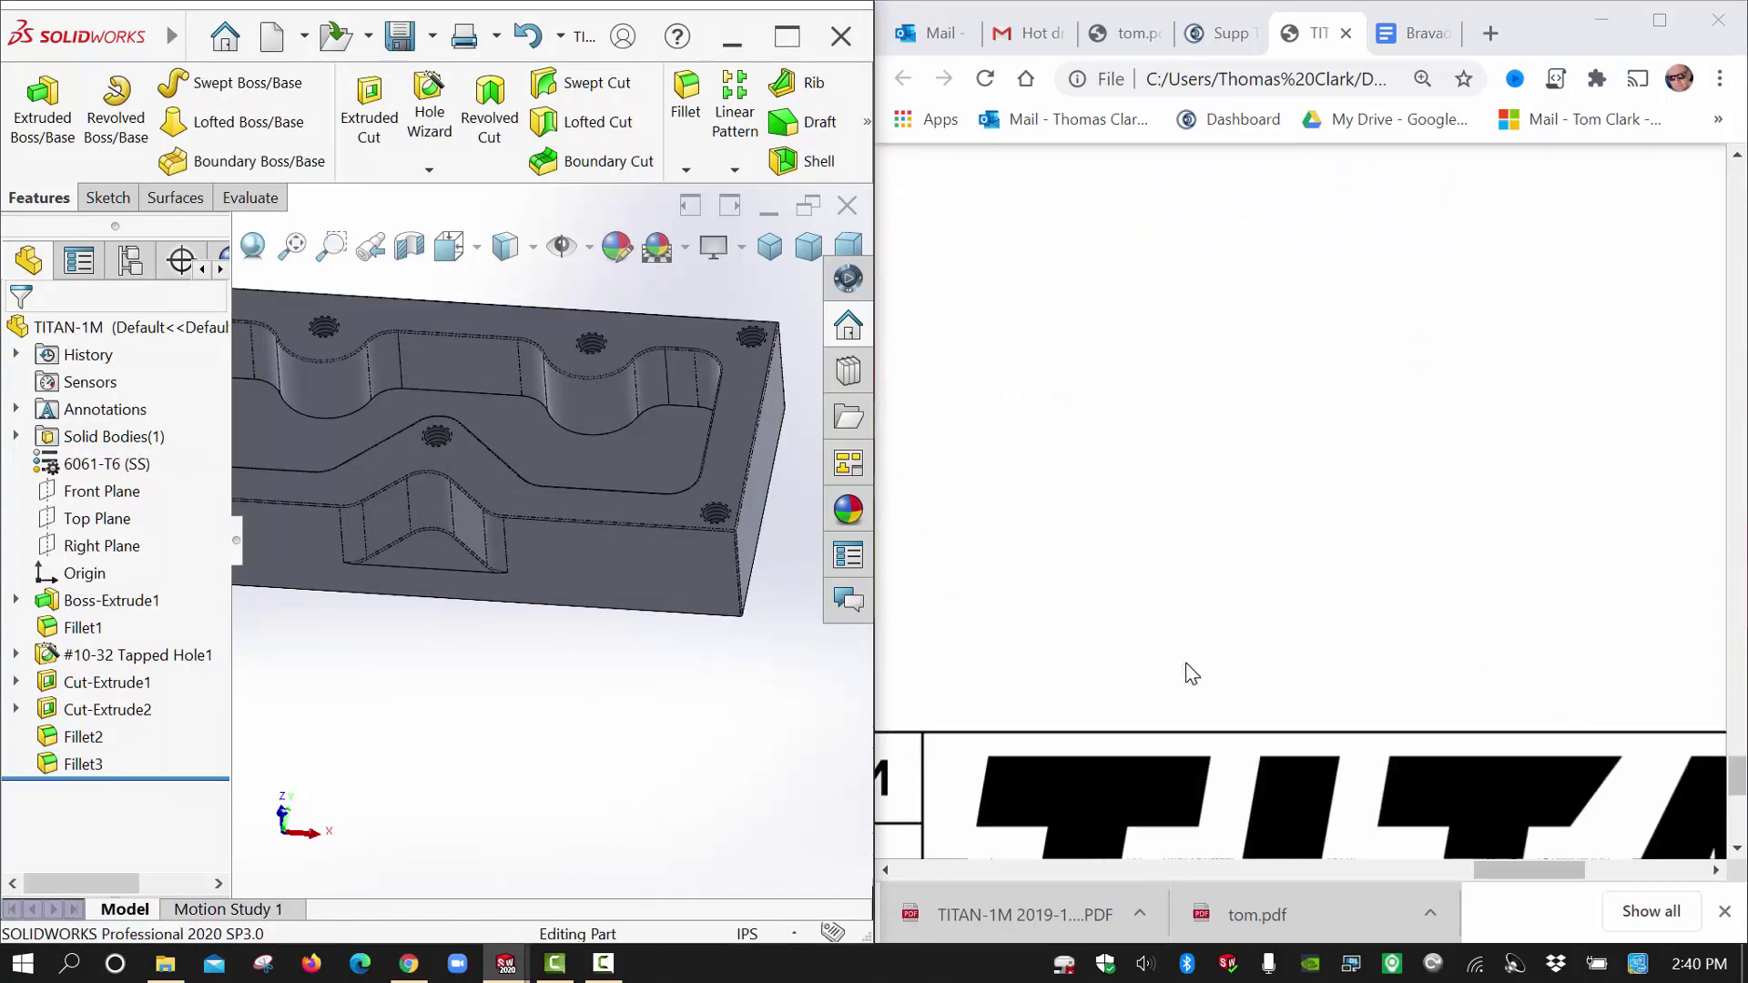
pyautogui.keyDown('ctrl'); pyautogui.scroll(-5, 1193, 674); pyautogui.keyUp('ctrl')
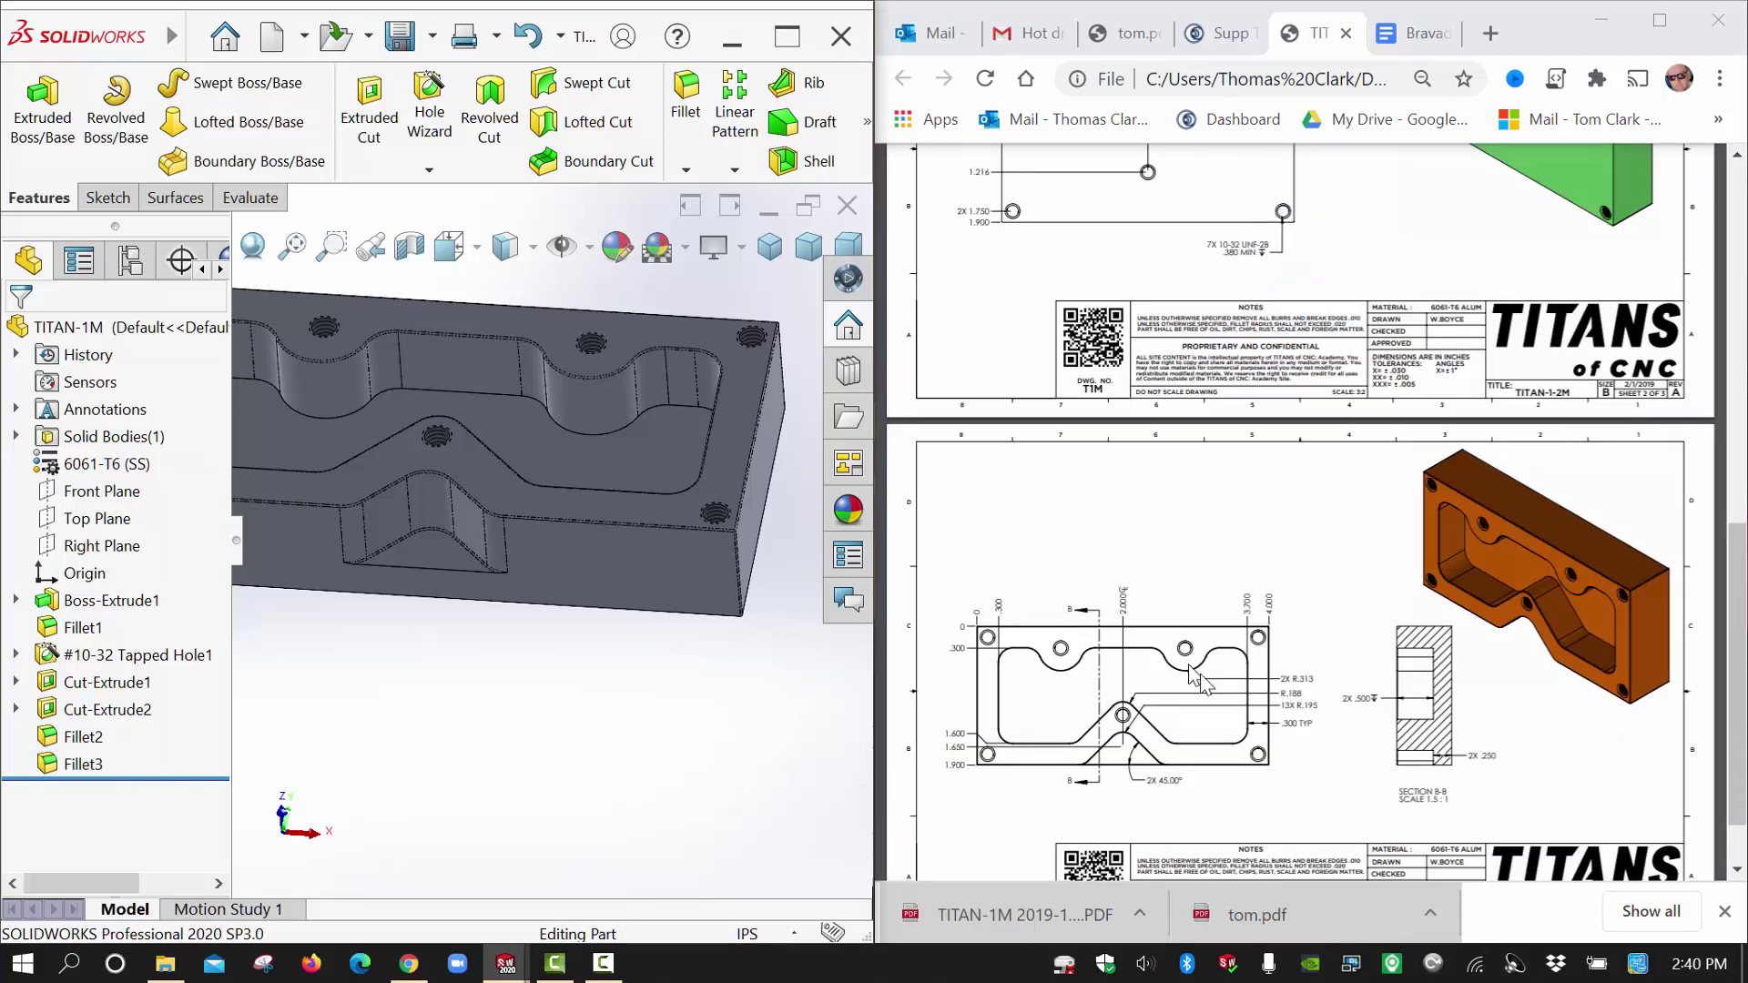
pyautogui.keyDown('ctrl'); pyautogui.scroll(5, 1384, 760); pyautogui.keyUp('ctrl')
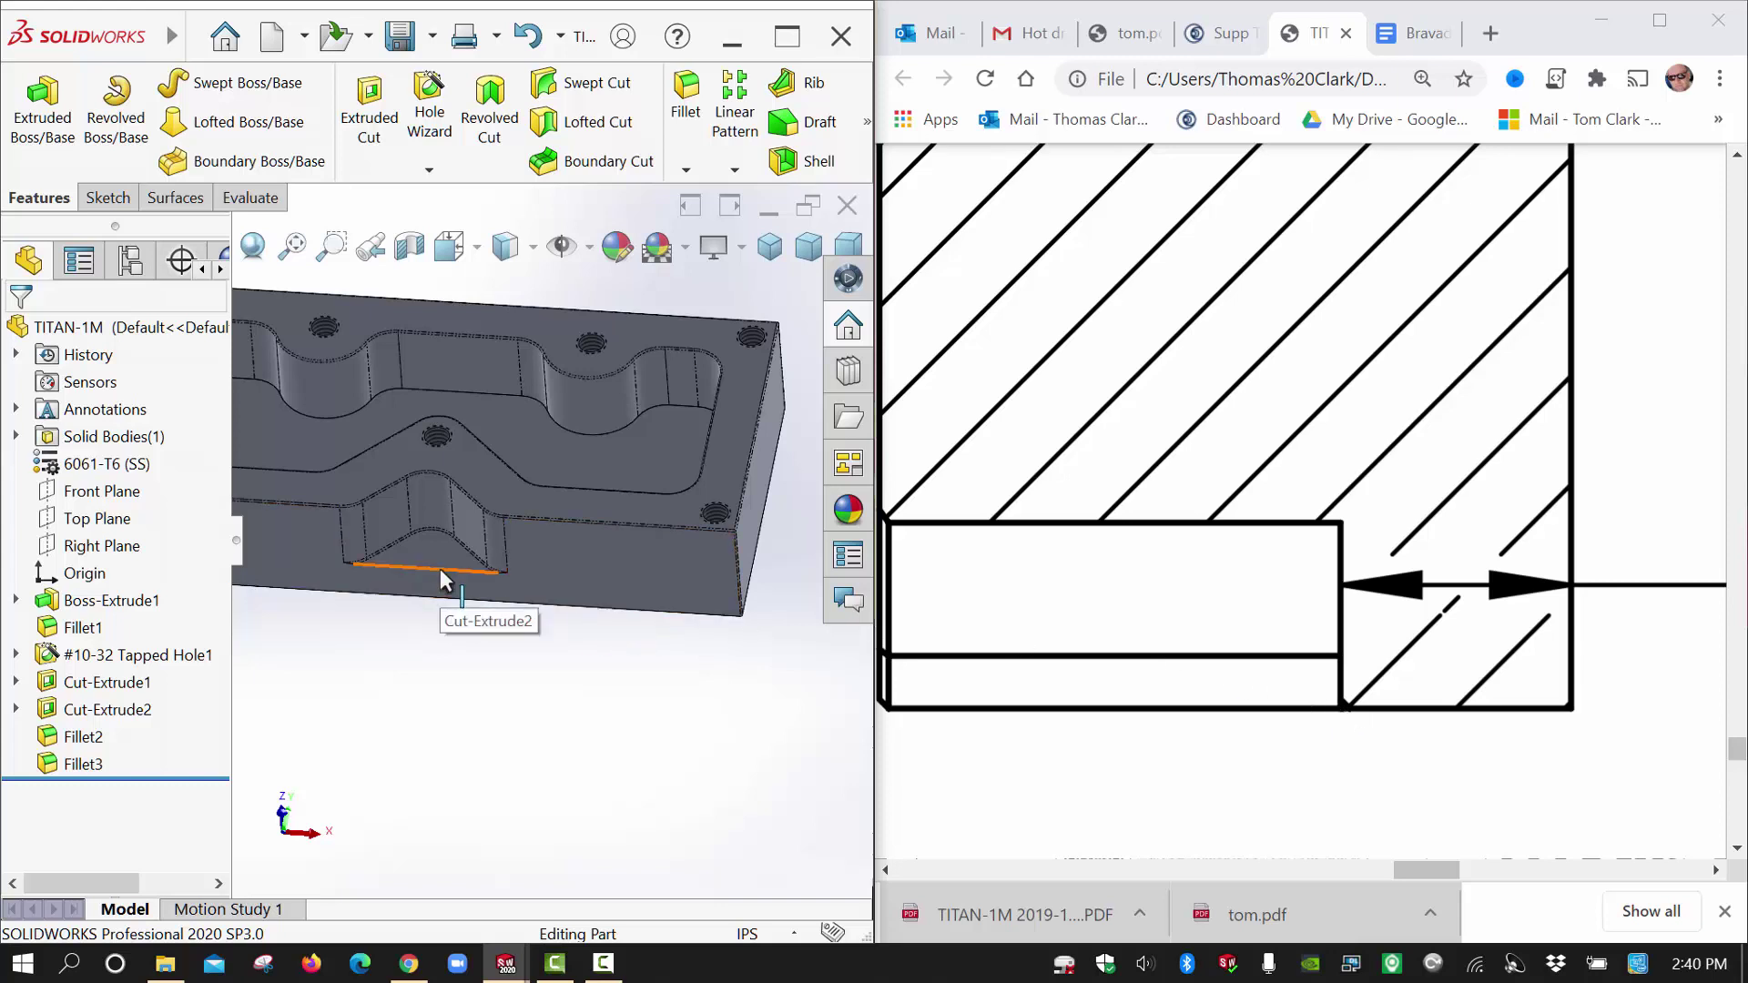
pyautogui.keyDown('ctrl'); pyautogui.scroll(-3, 1385, 802); pyautogui.keyUp('ctrl')
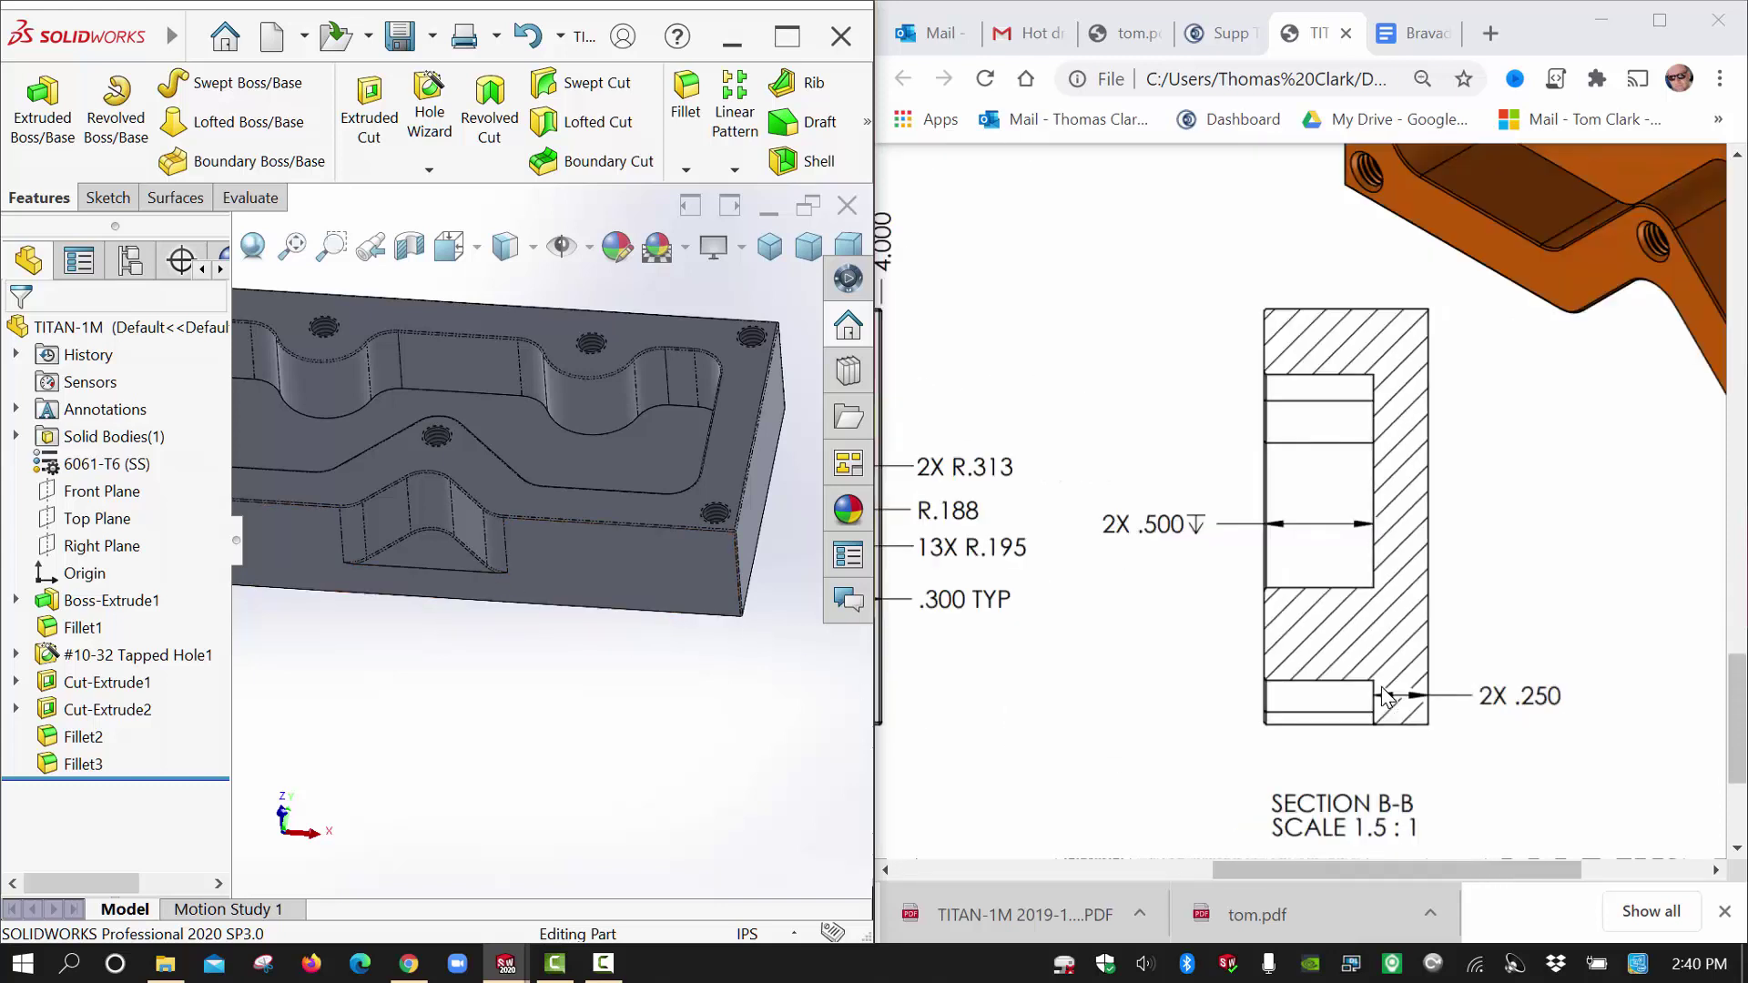
pyautogui.keyDown('ctrl'); pyautogui.scroll(-3, 1385, 697); pyautogui.keyUp('ctrl')
pyautogui.keyDown('ctrl'); pyautogui.scroll(-2, 1366, 692); pyautogui.keyUp('ctrl')
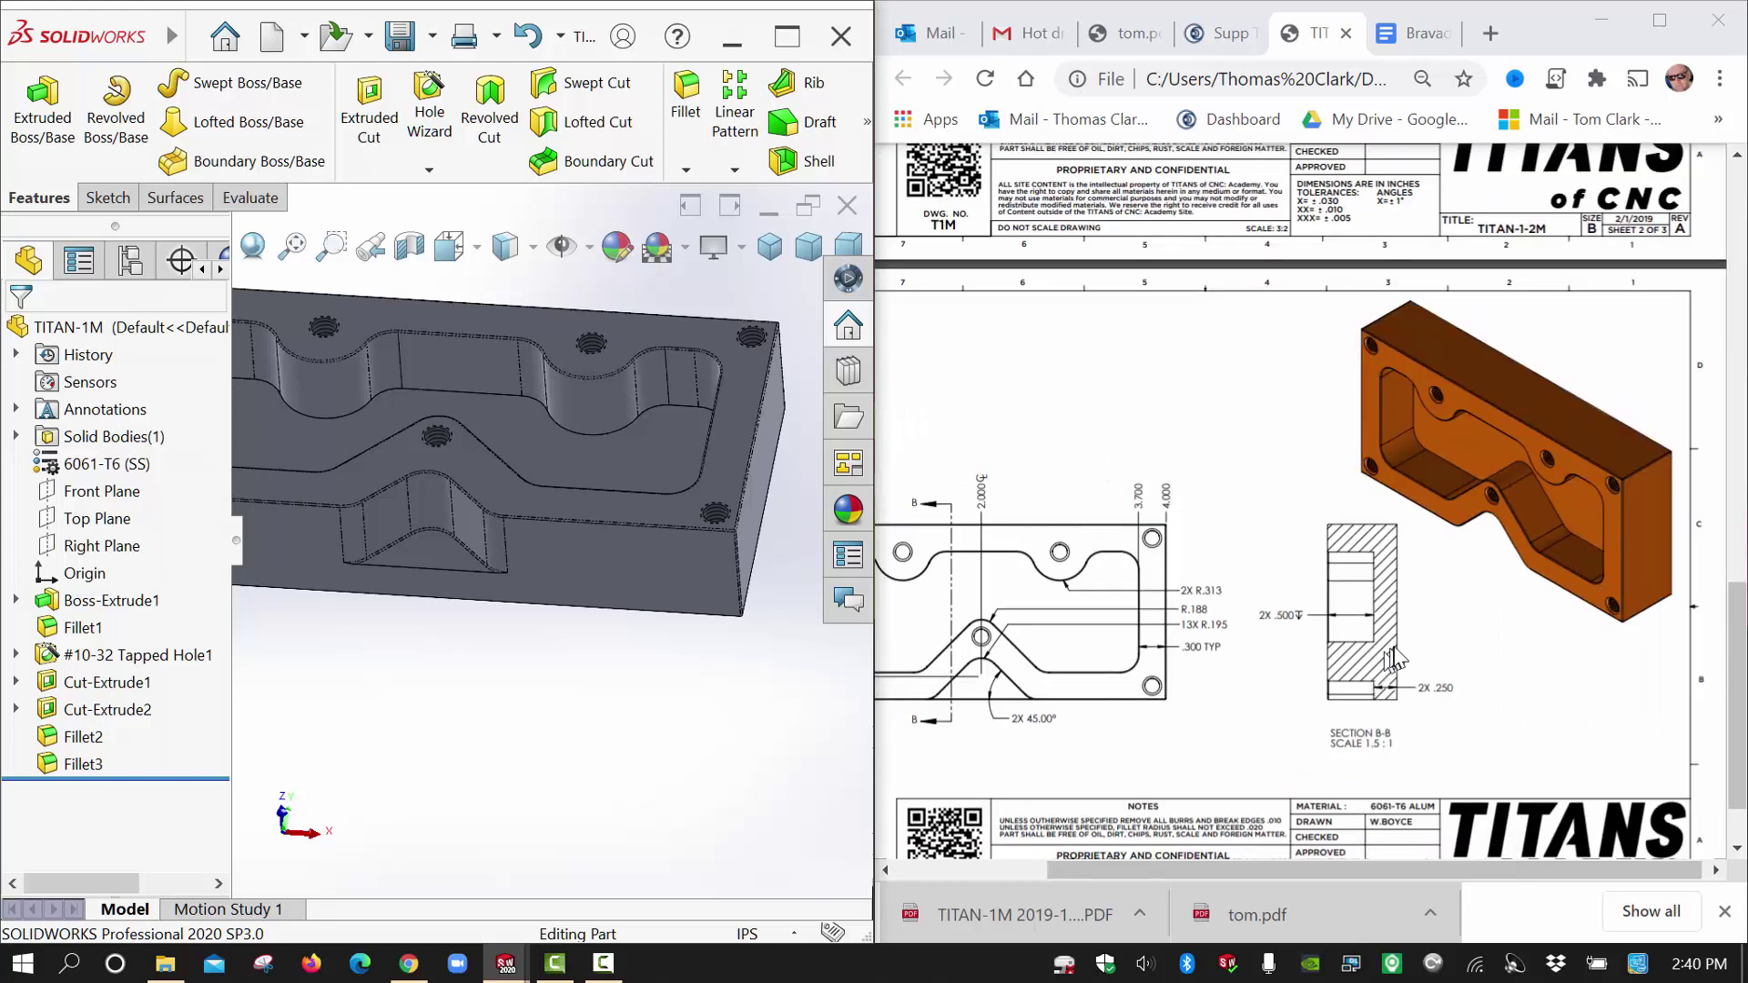
# Edit the 0.010 in fillet, replacing the notch's wall-to-floor edge with the outer front edge of the notch floor.
pyautogui.scroll(-3, 492, 592)
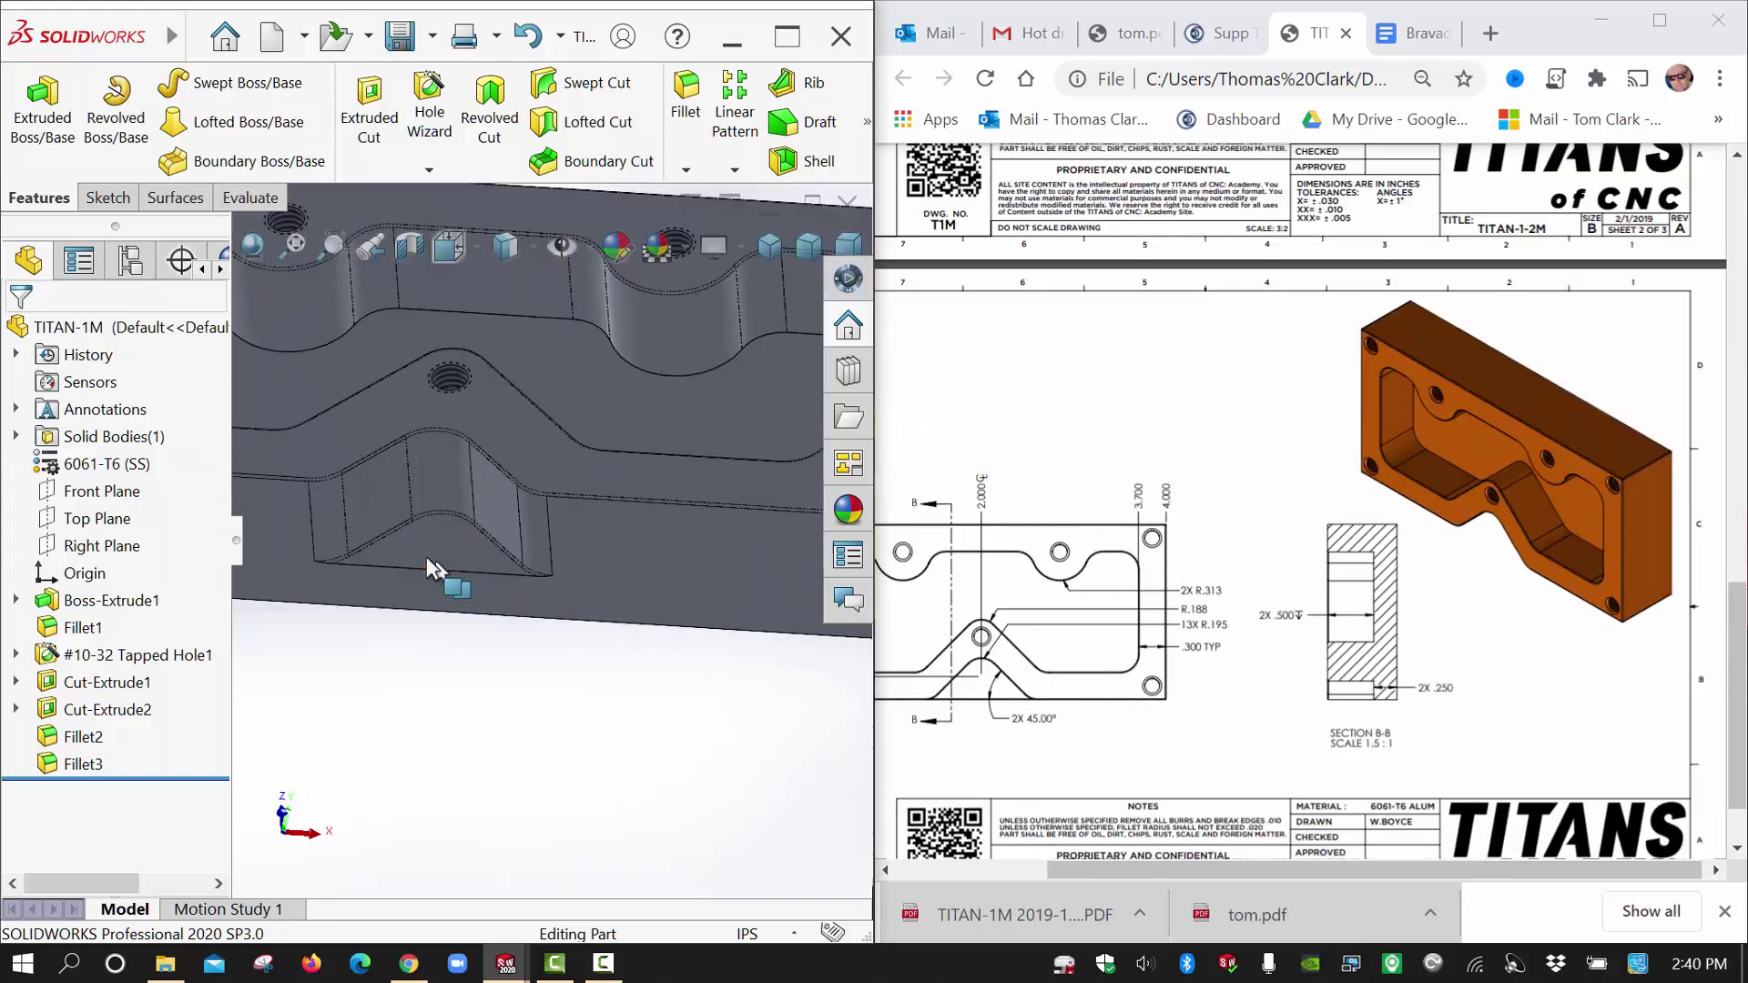
pyautogui.click(48, 762)
pyautogui.click(67, 697)
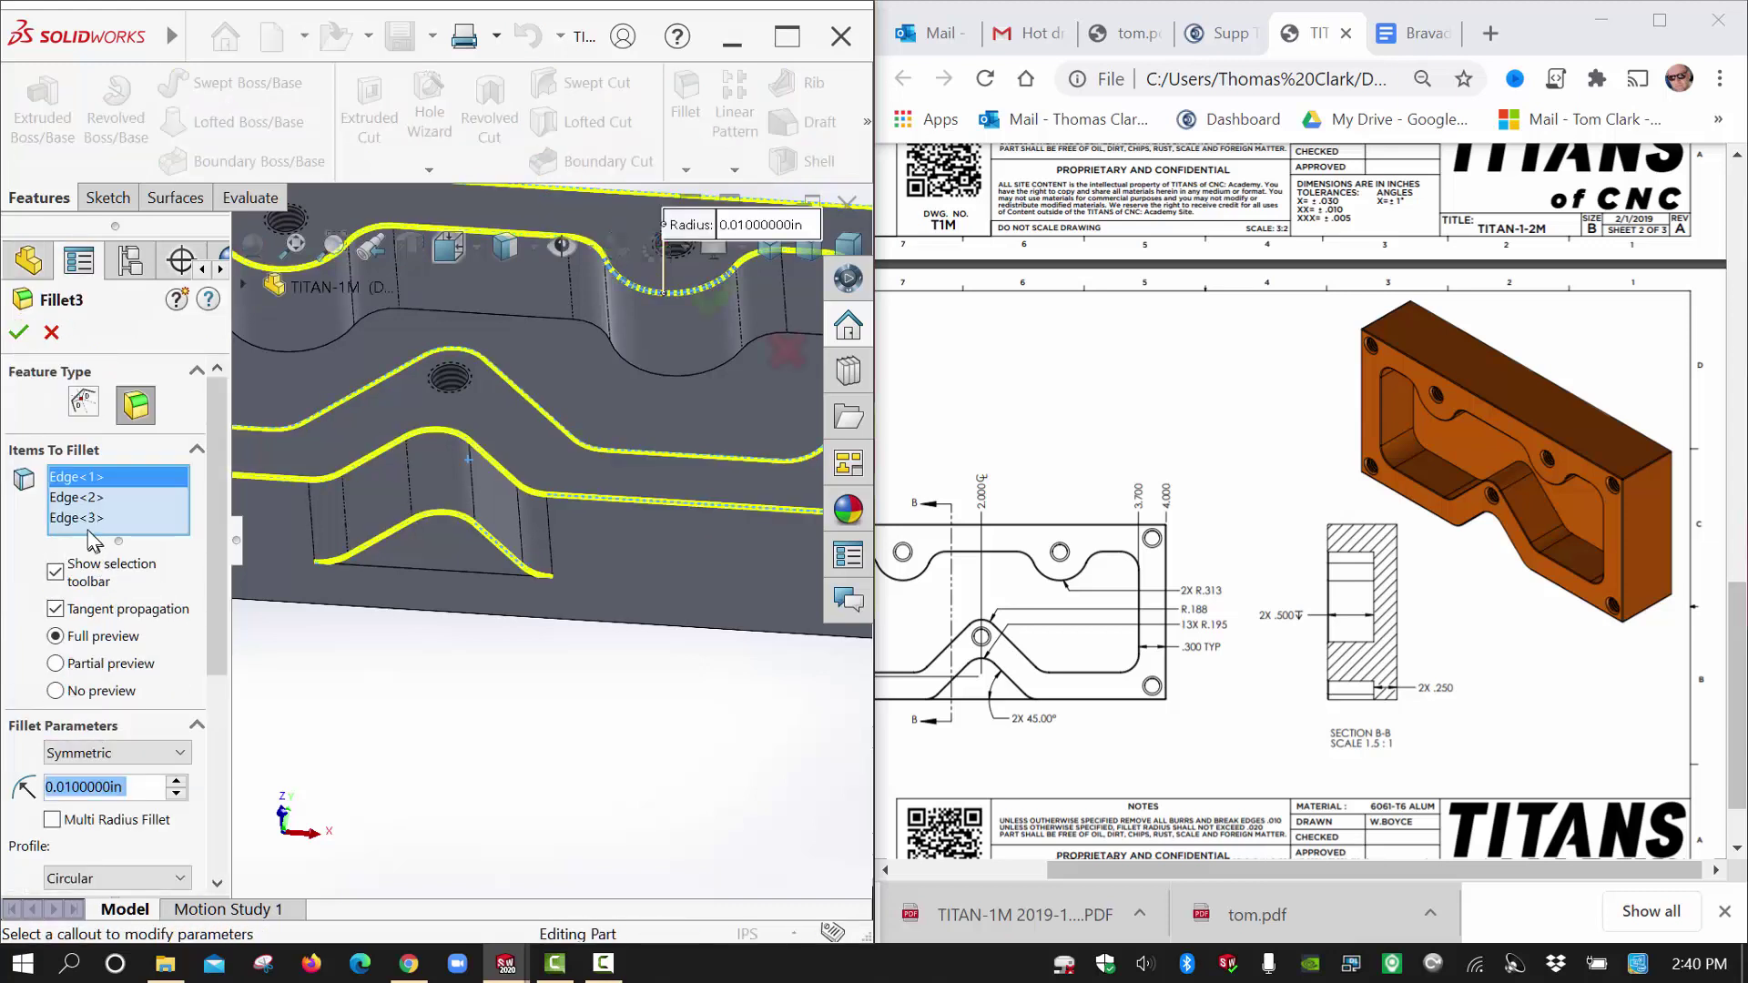
pyautogui.click(84, 517)
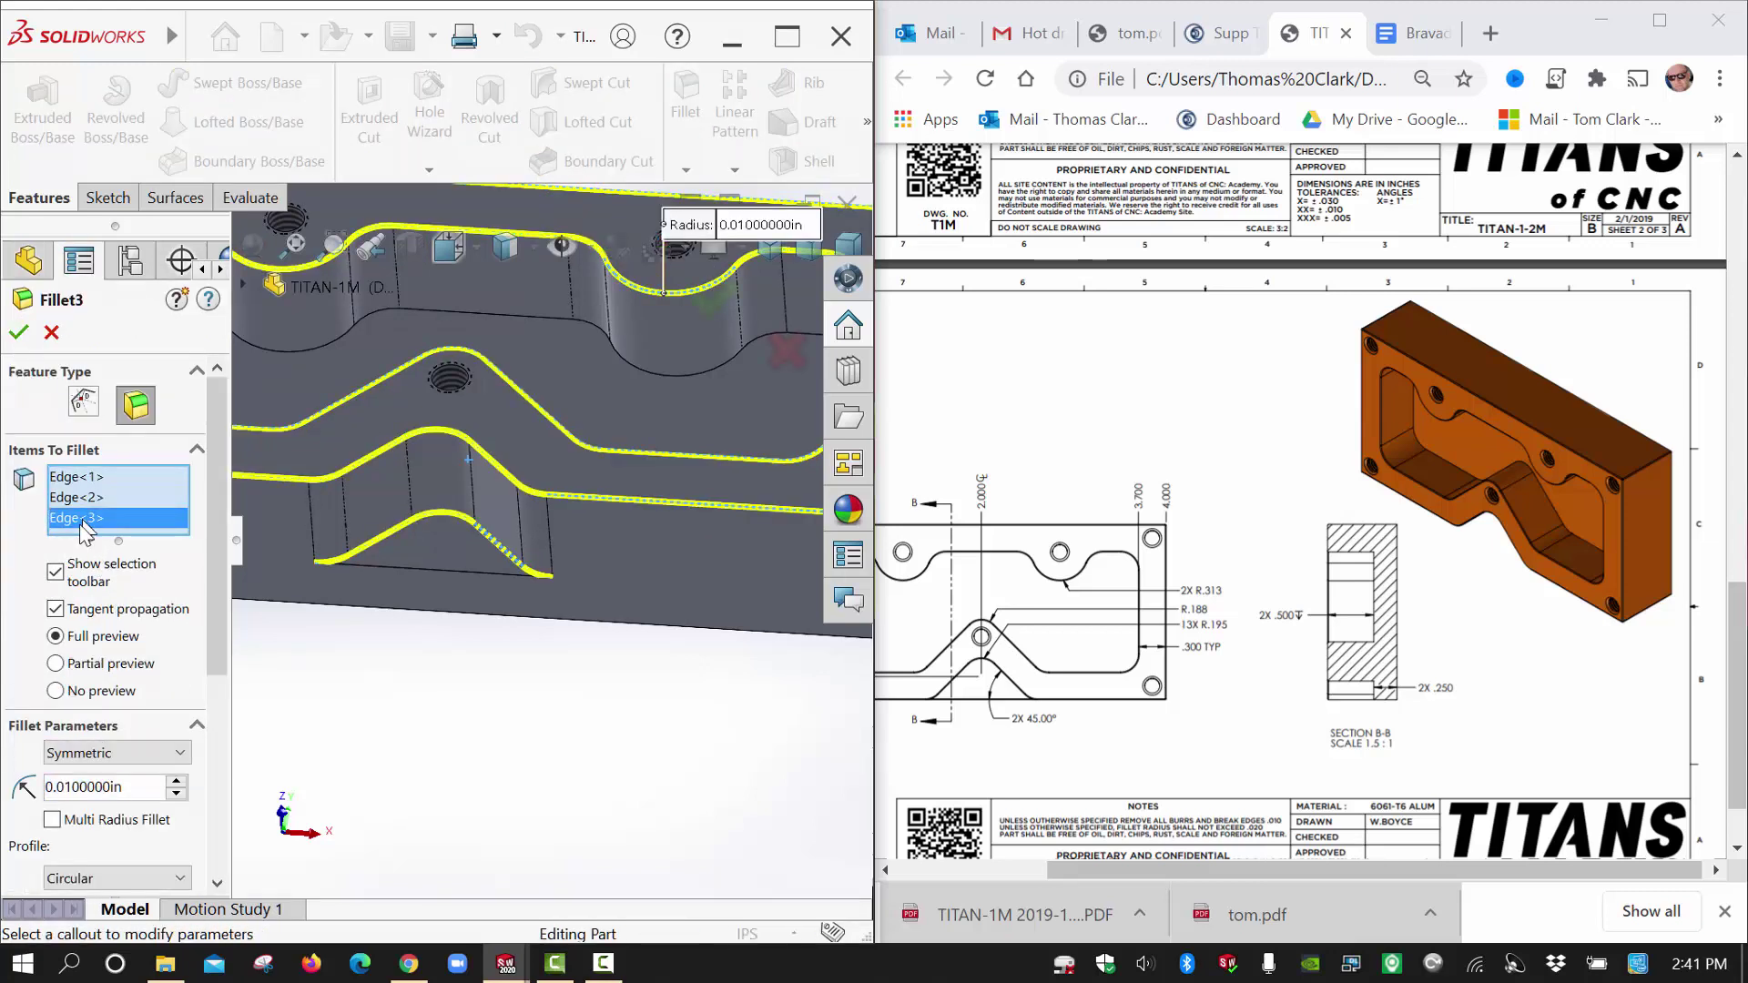
pyautogui.press('Delete')
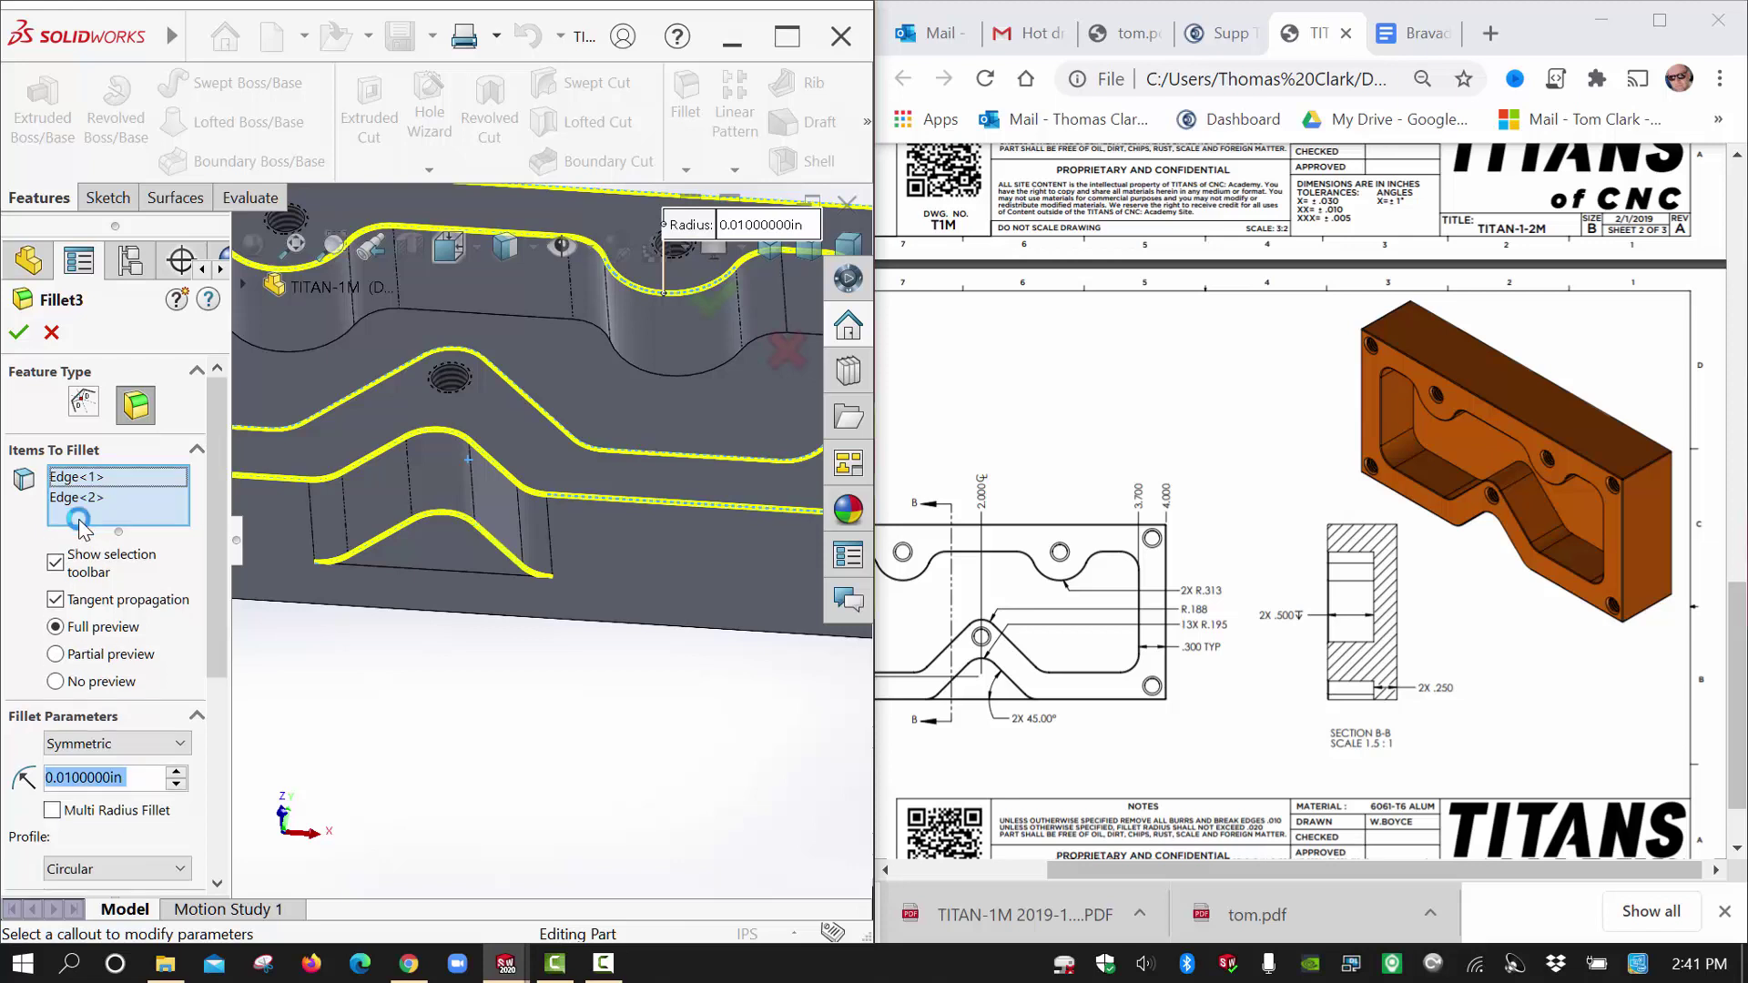
pyautogui.click(514, 578)
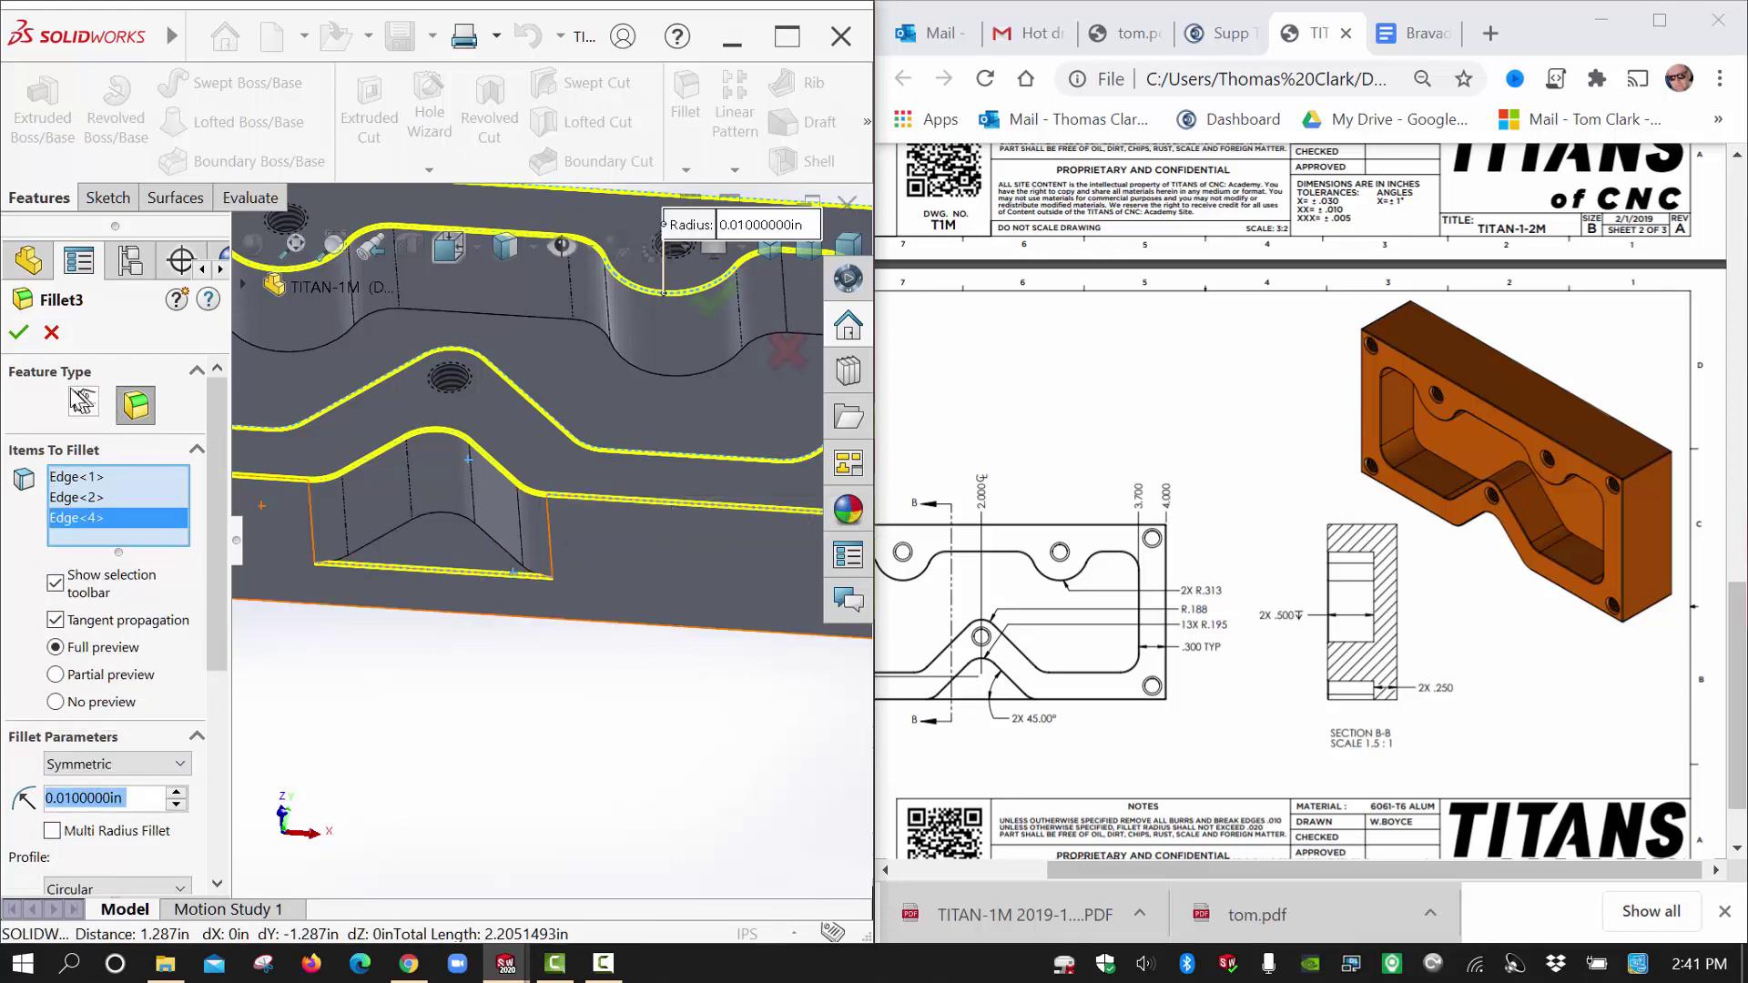
pyautogui.click(19, 333)
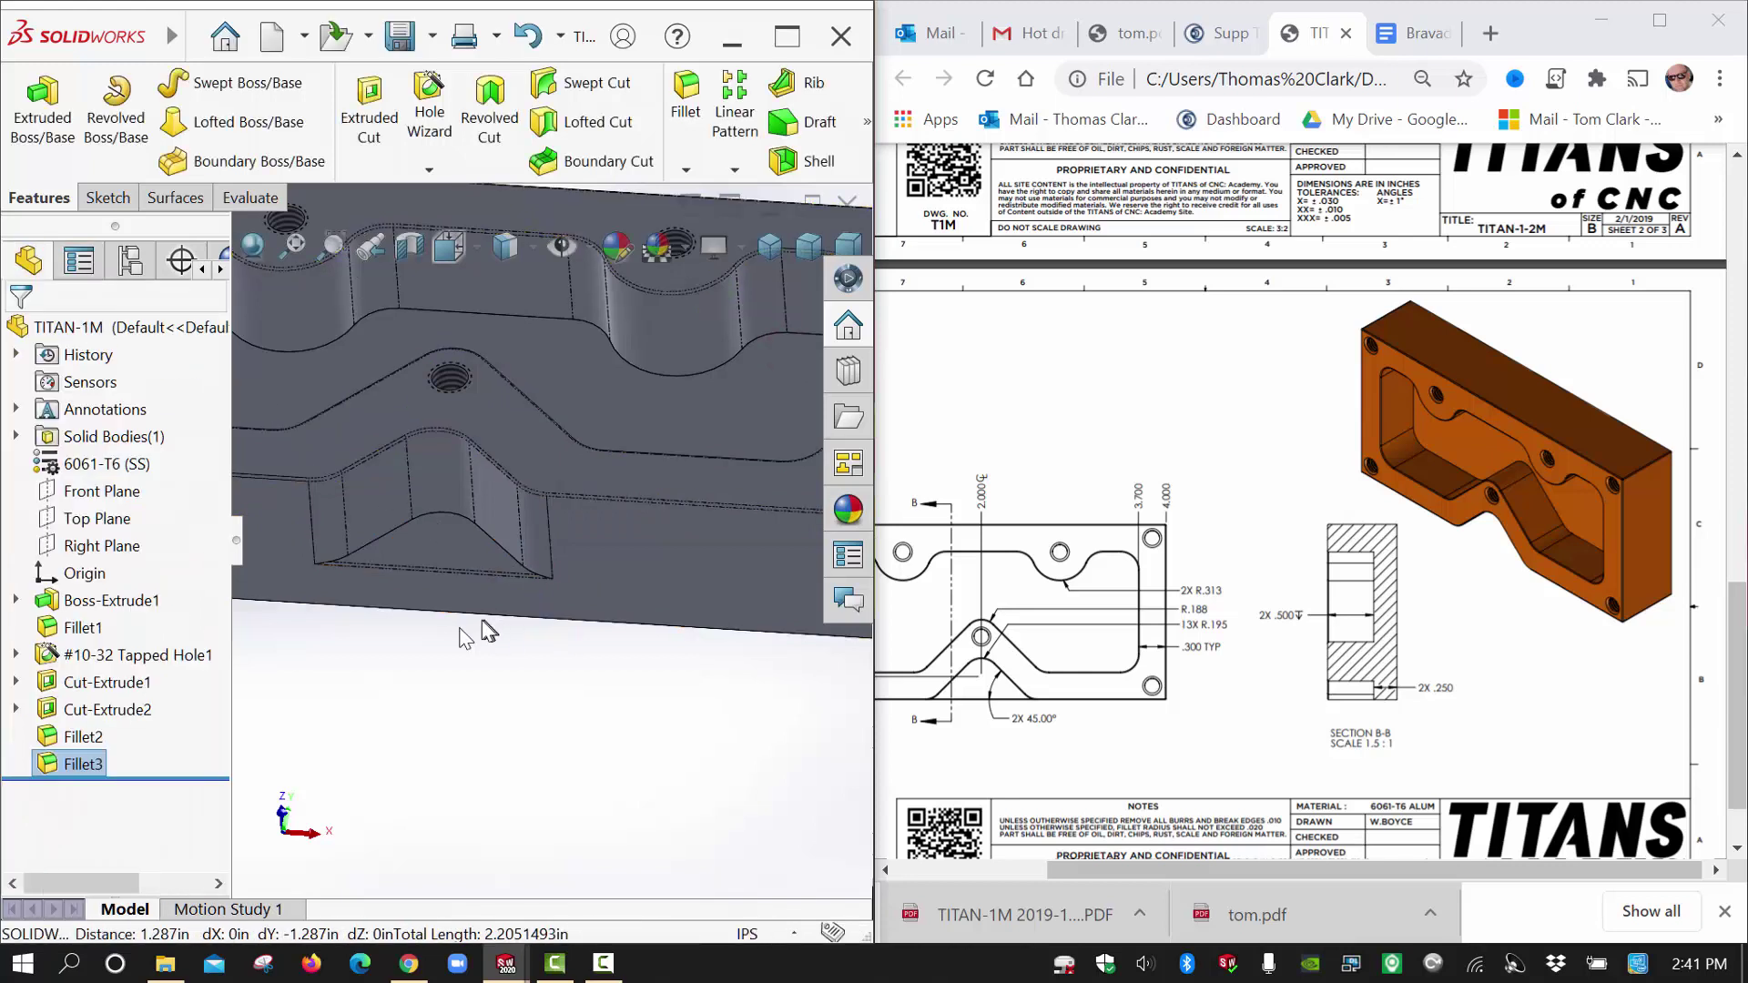
# Inspect the notch's broken front edge up close, set the part to the isometric view and save it.
pyautogui.click(395, 628)
pyautogui.scroll(-5, 334, 556)
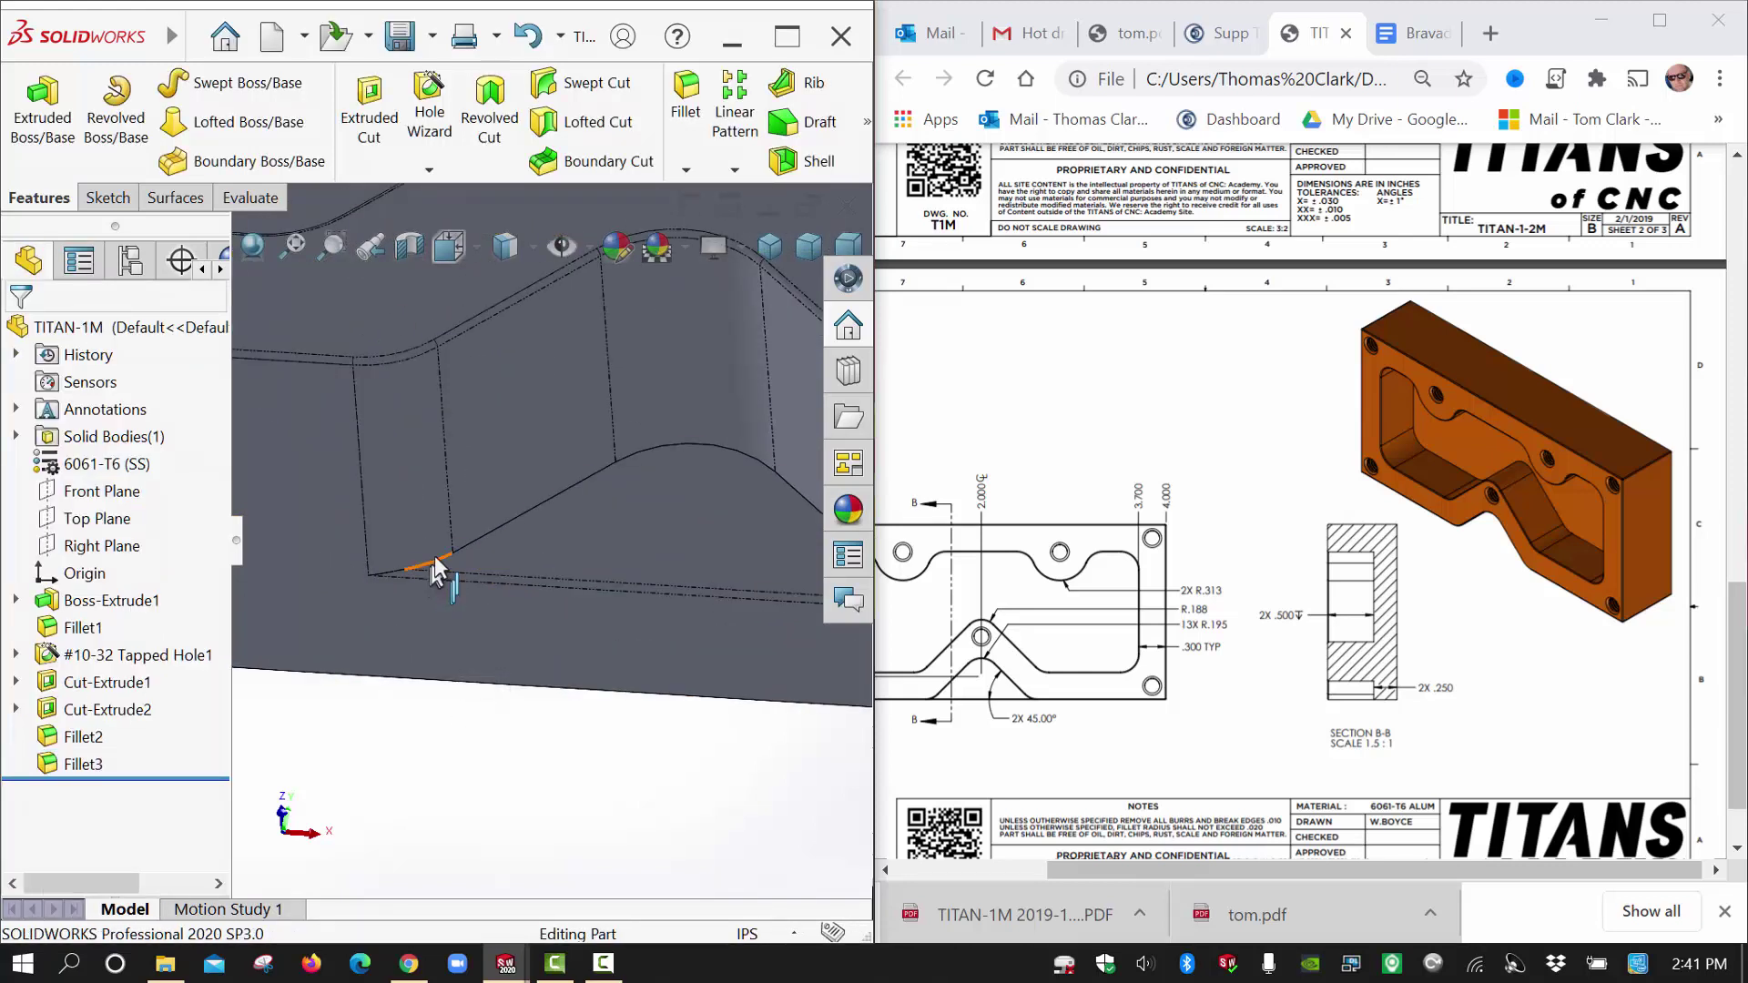
pyautogui.press('z')
pyautogui.press('z')
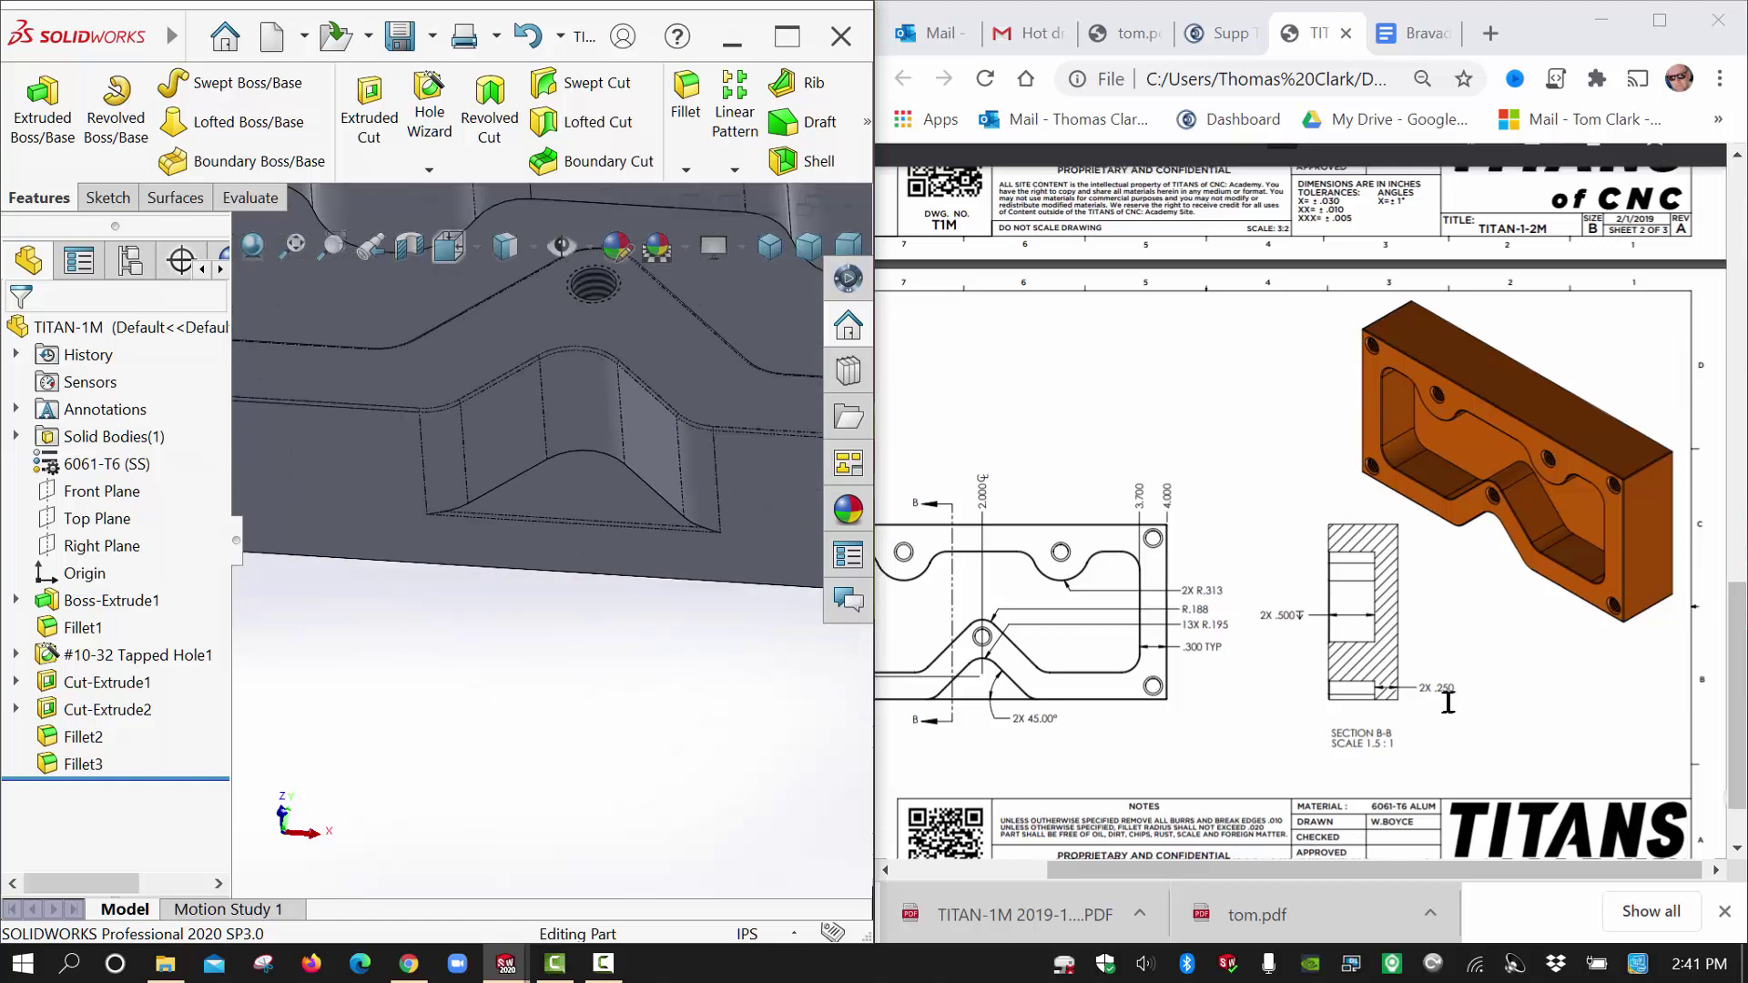
pyautogui.scroll(3, 588, 695)
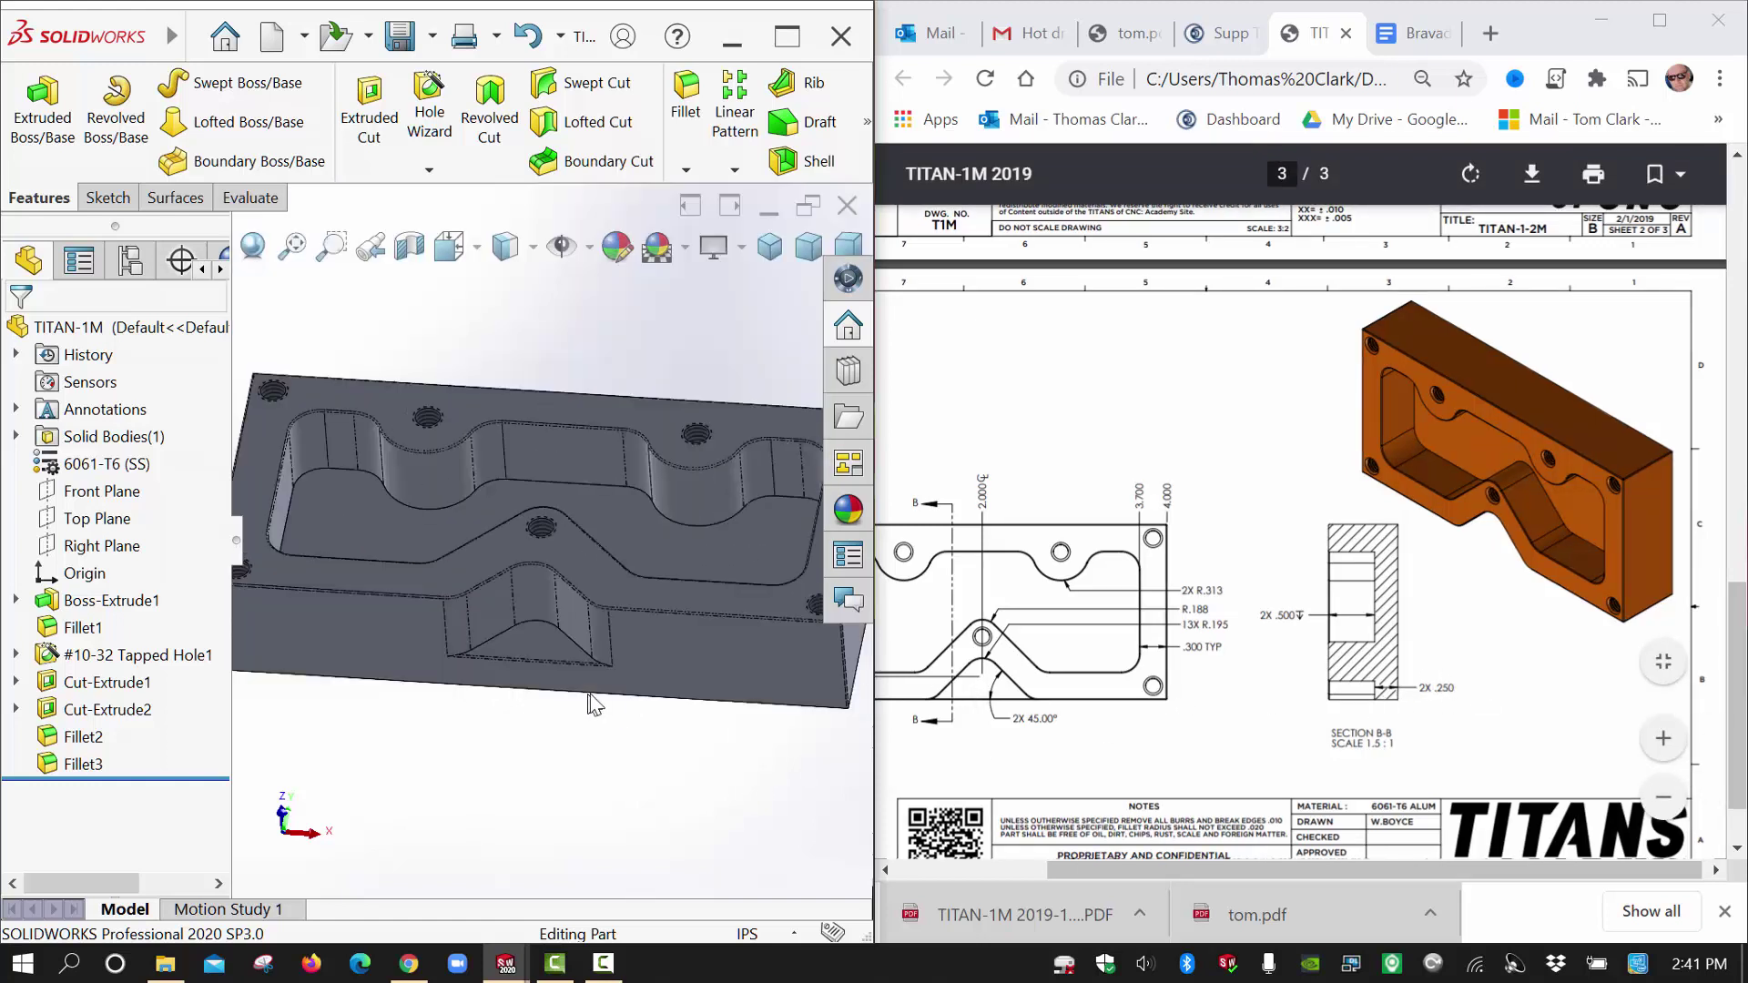
pyautogui.click(769, 253)
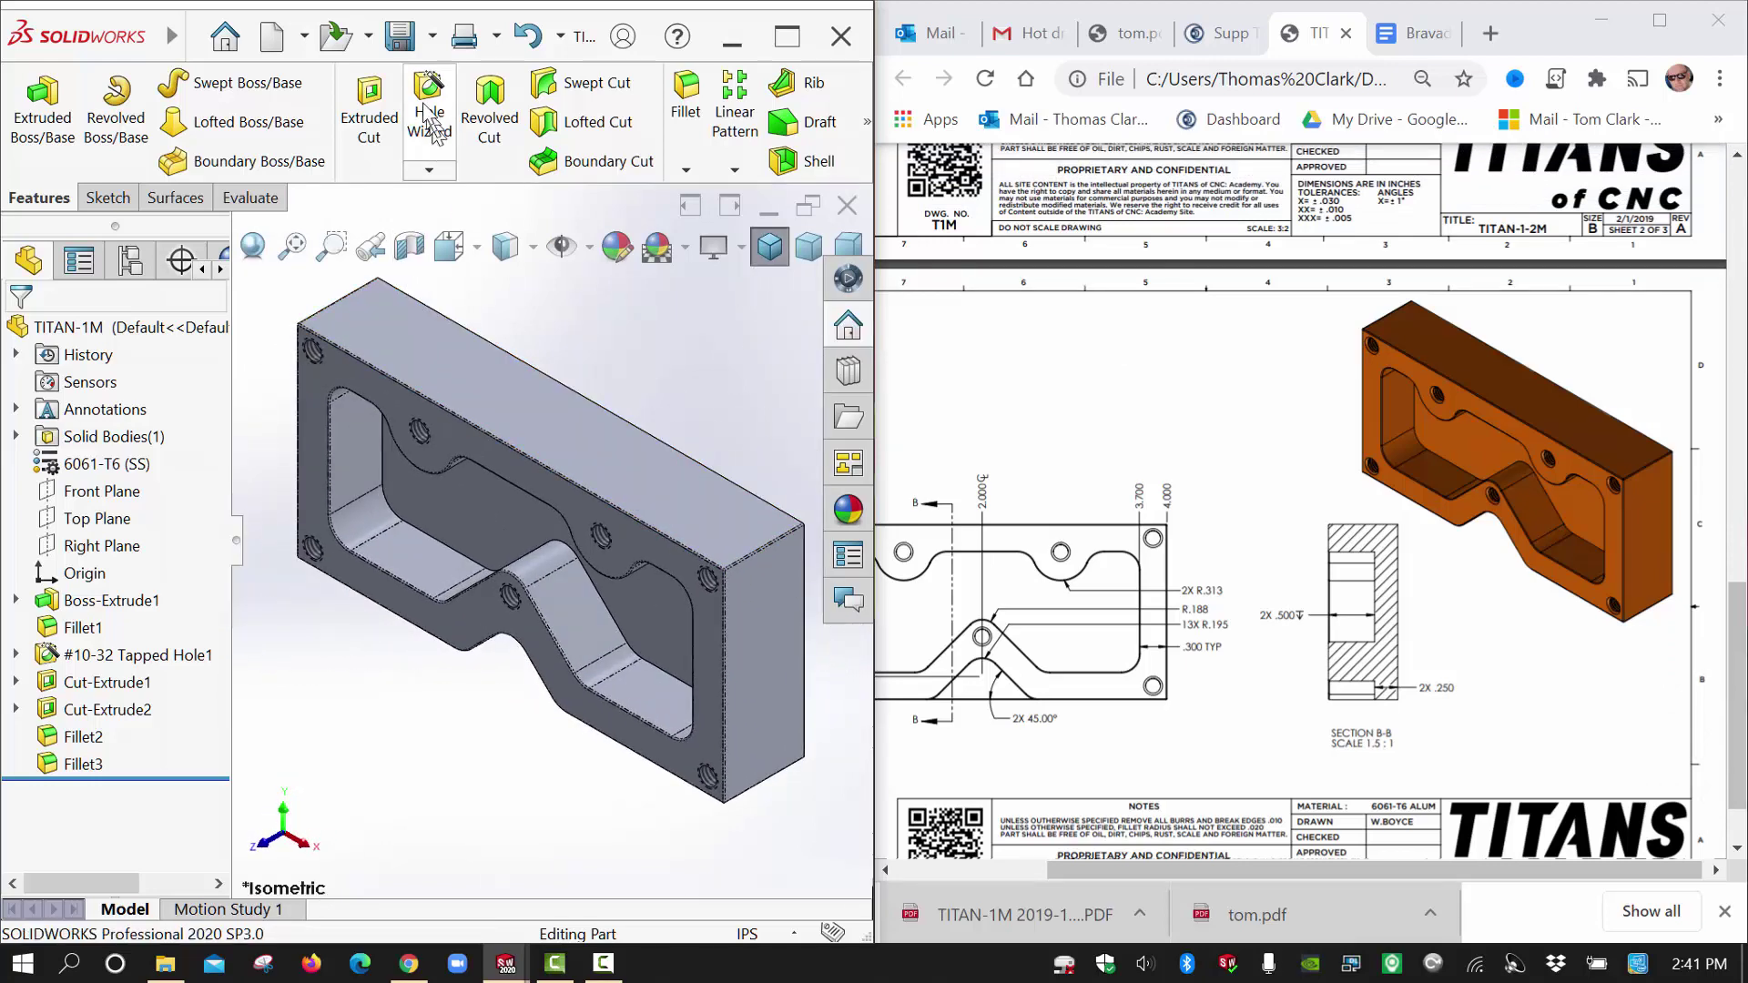
pyautogui.click(399, 37)
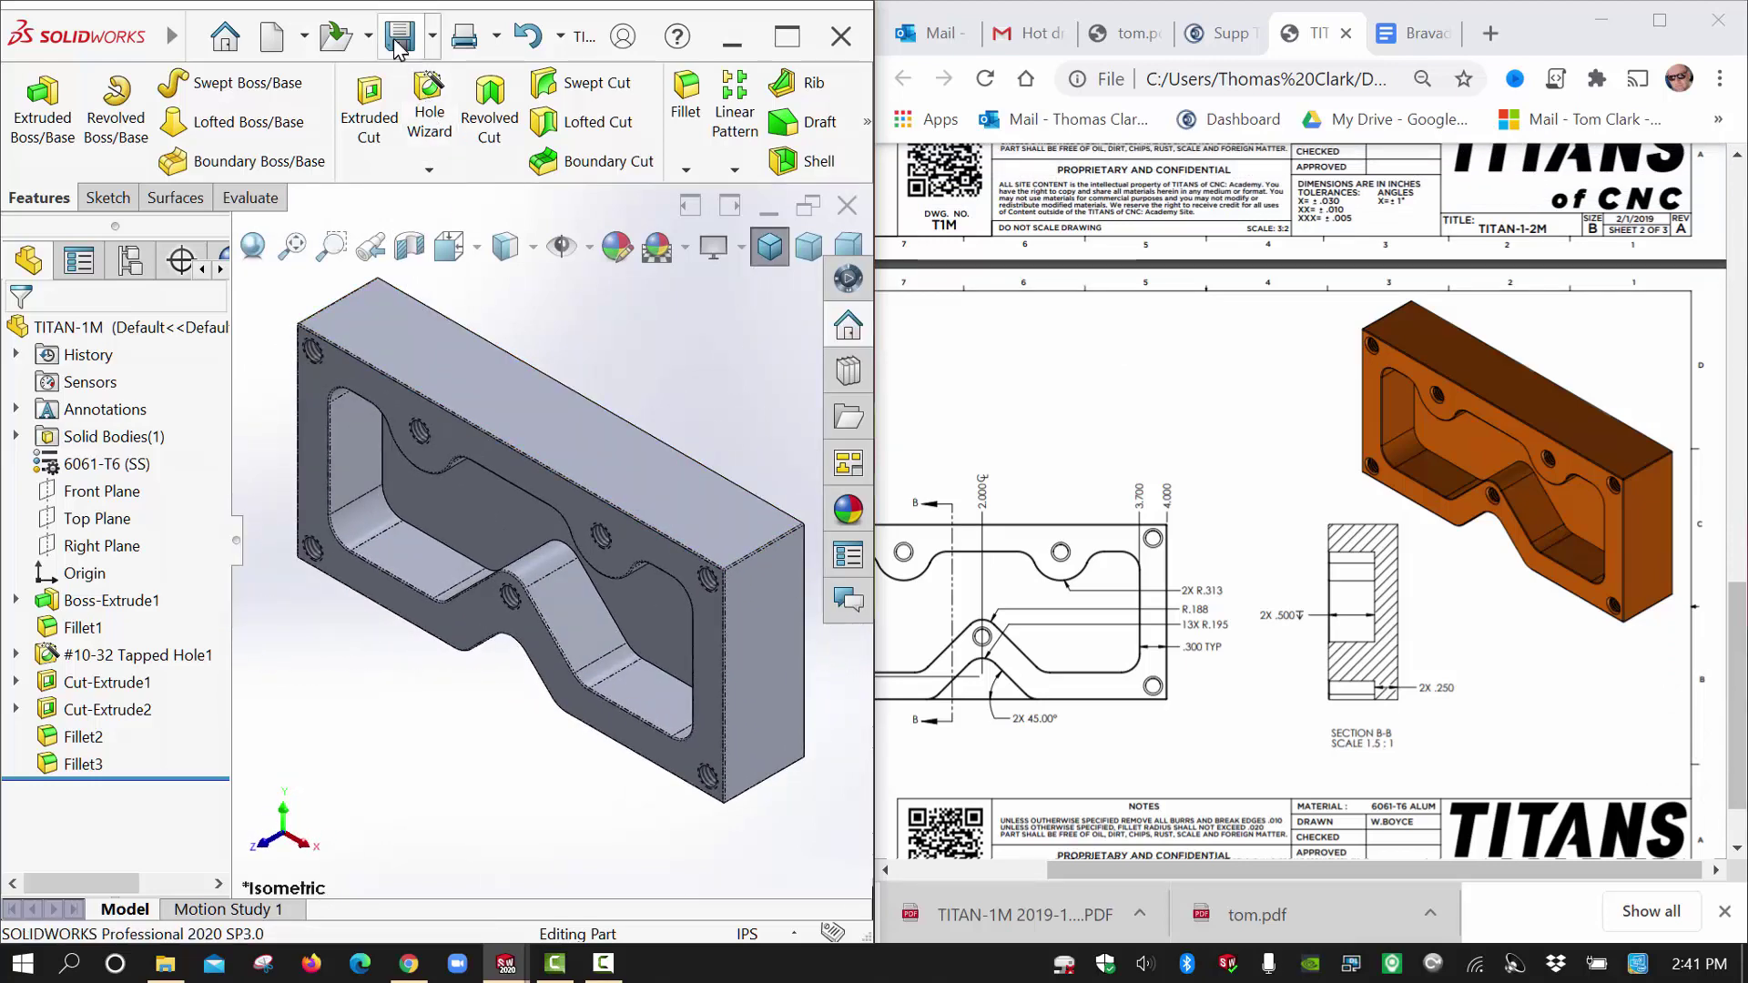
# Expand the block extrusion, #10-32 tapped hole and notch cut in the feature tree to review their sketches and threads.
pyautogui.click(606, 965)
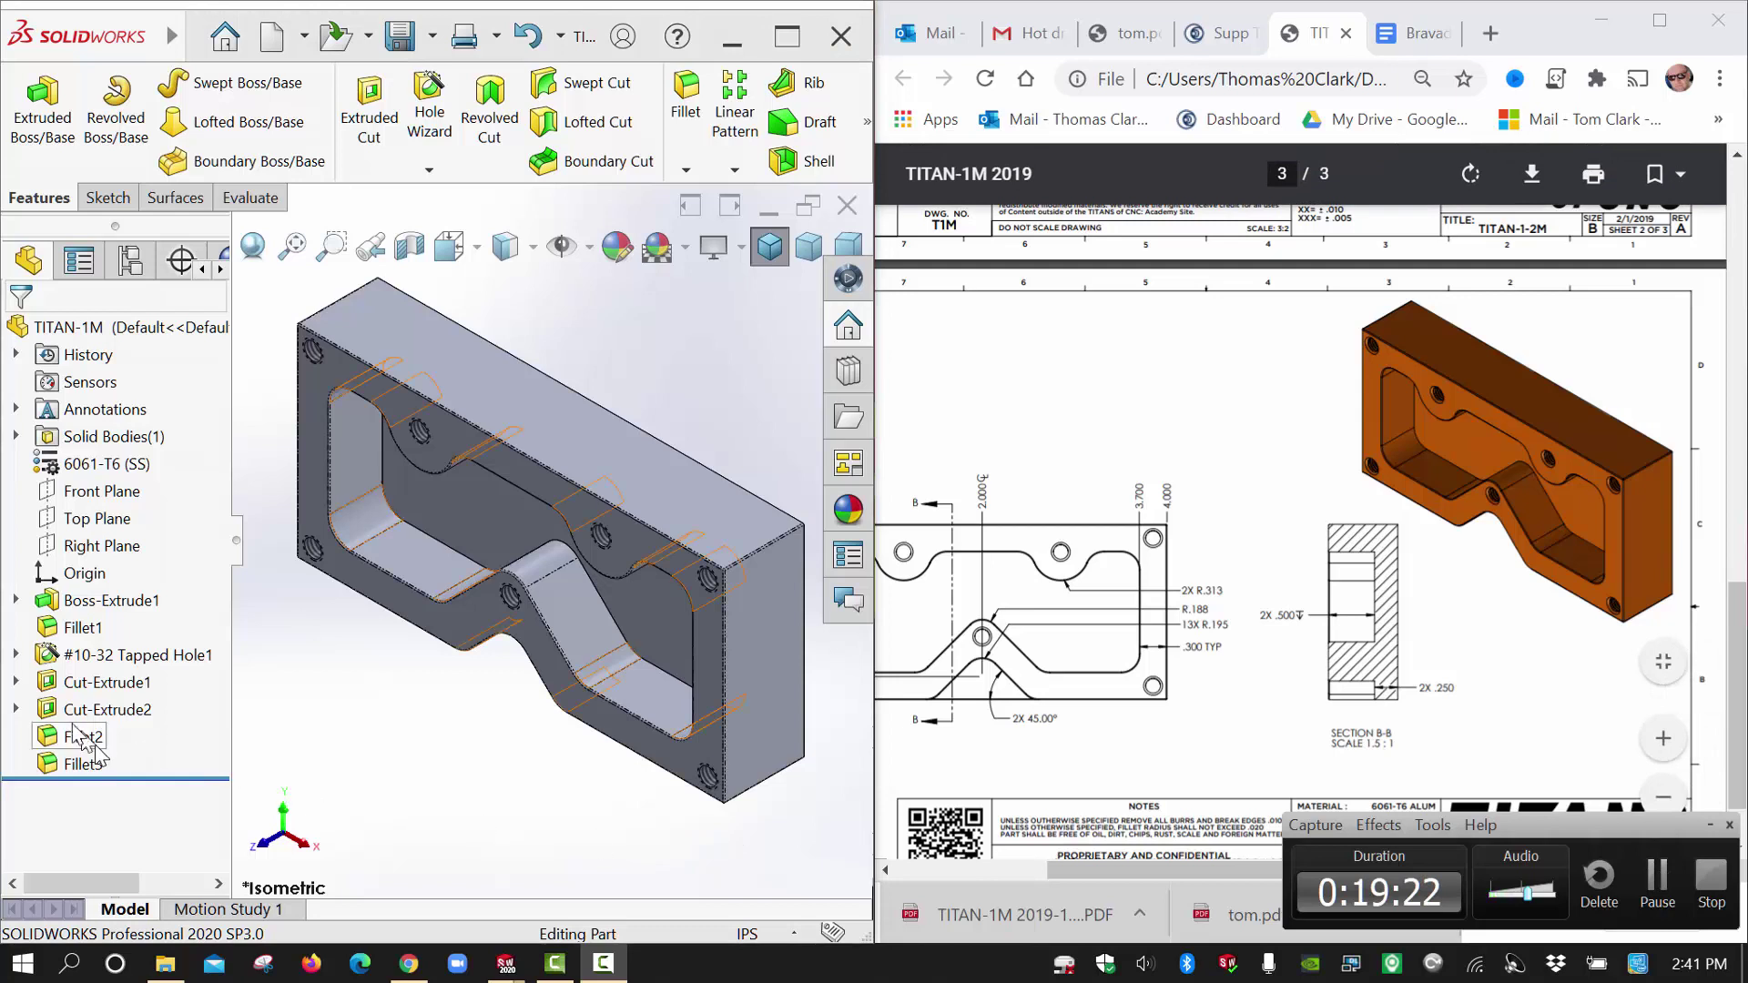
pyautogui.click(16, 709)
pyautogui.click(17, 655)
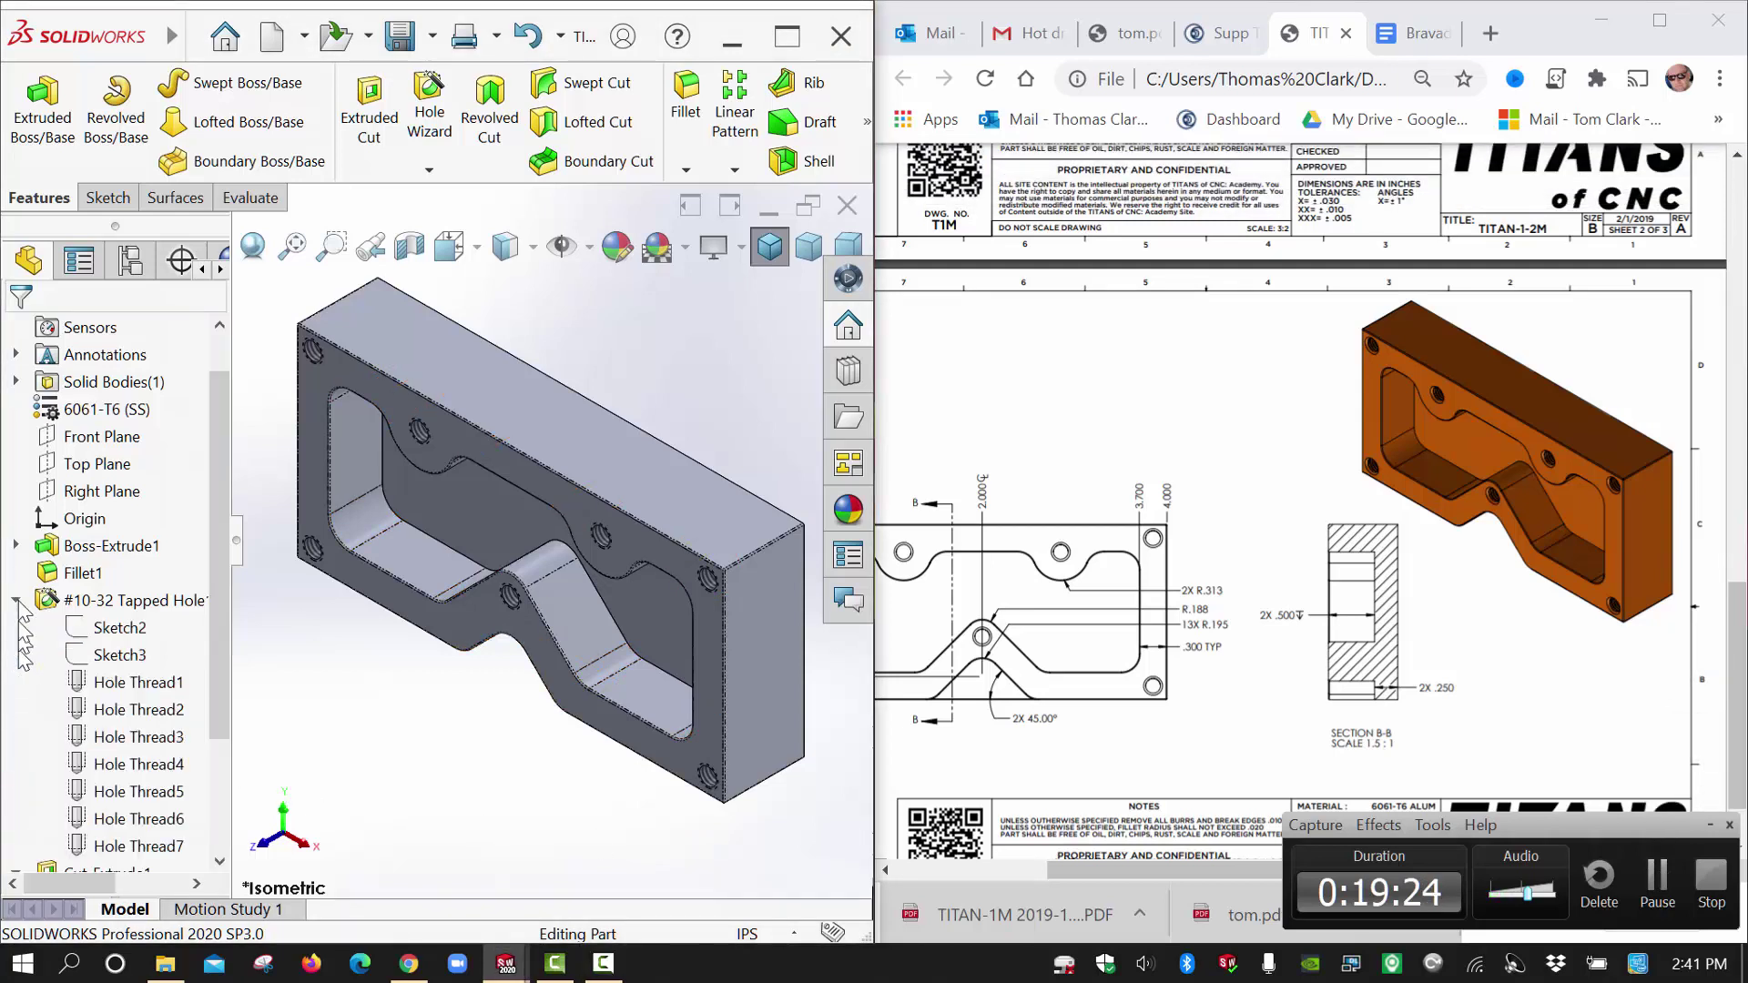
pyautogui.click(18, 545)
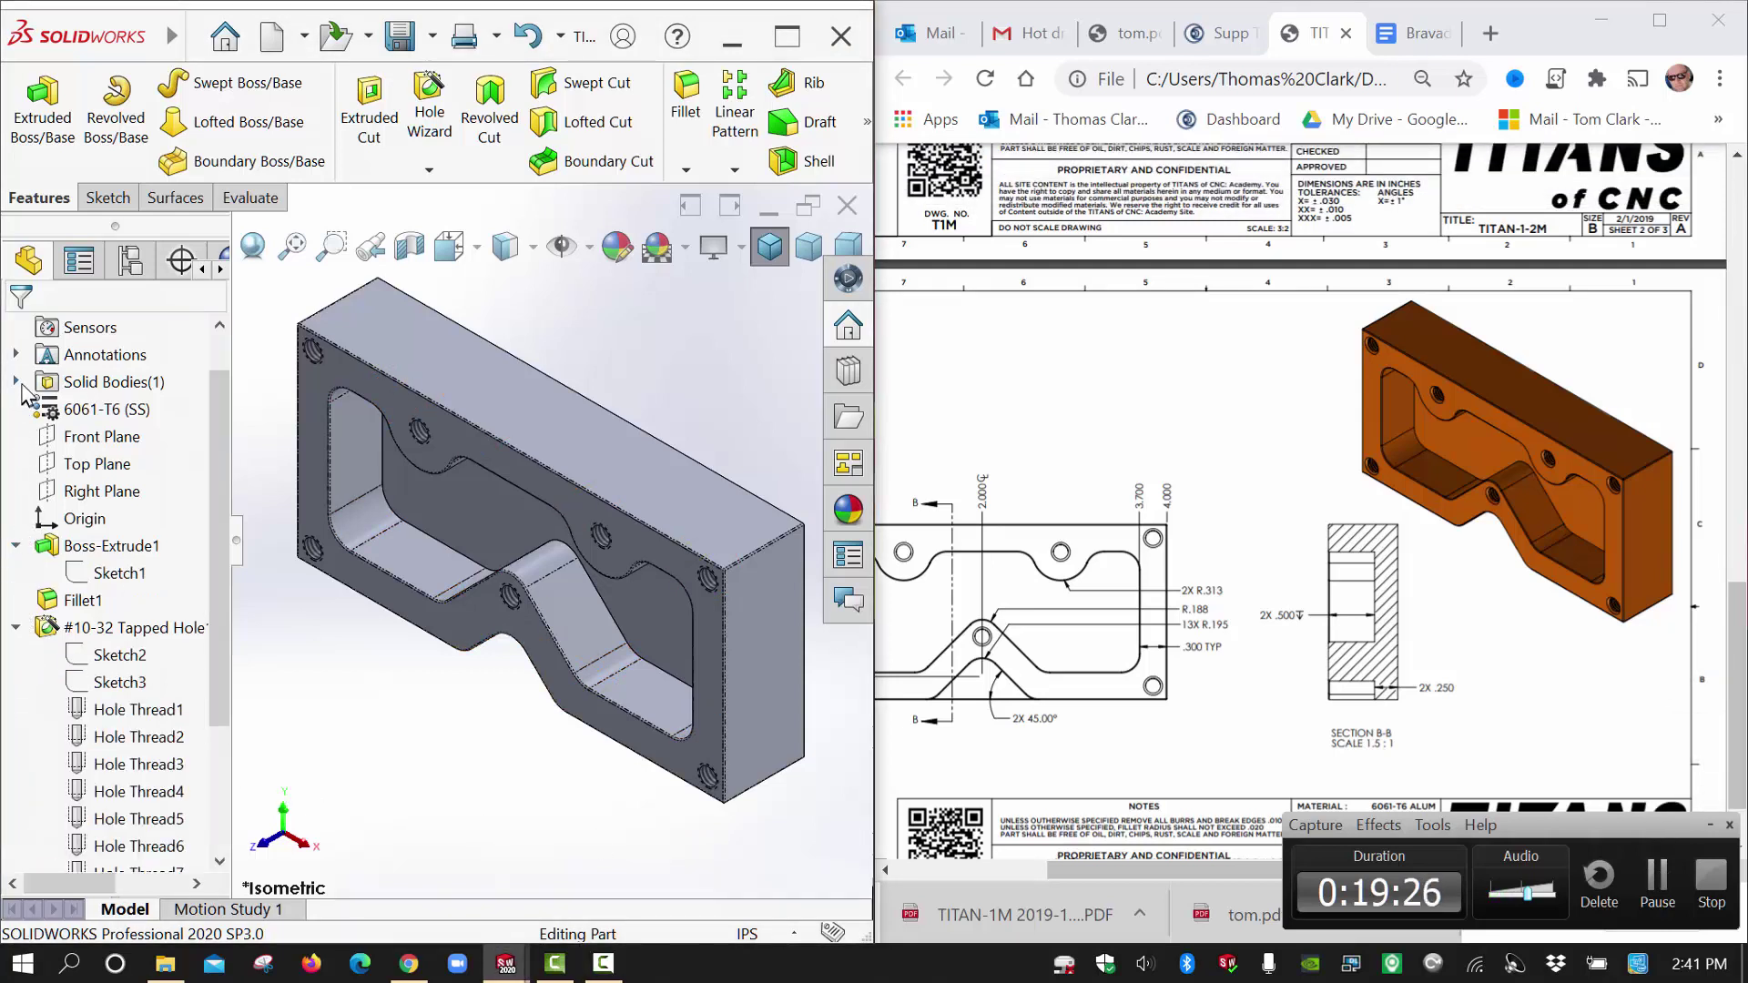
pyautogui.scroll(-3, 36, 560)
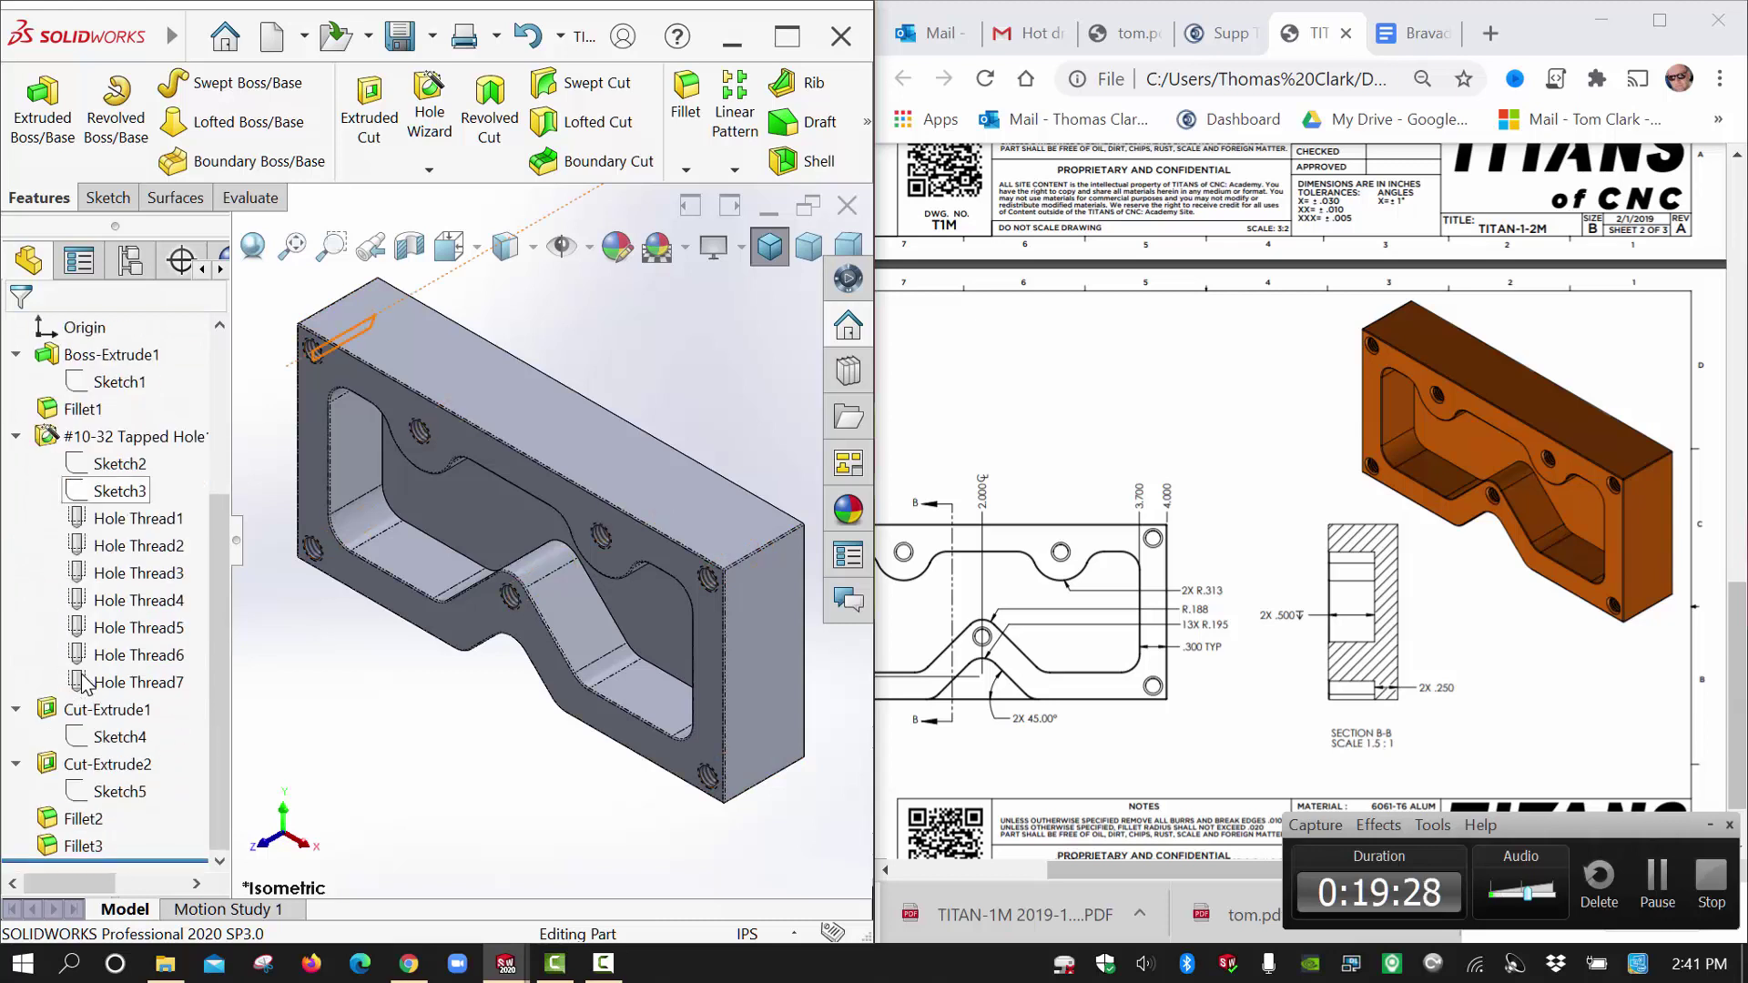